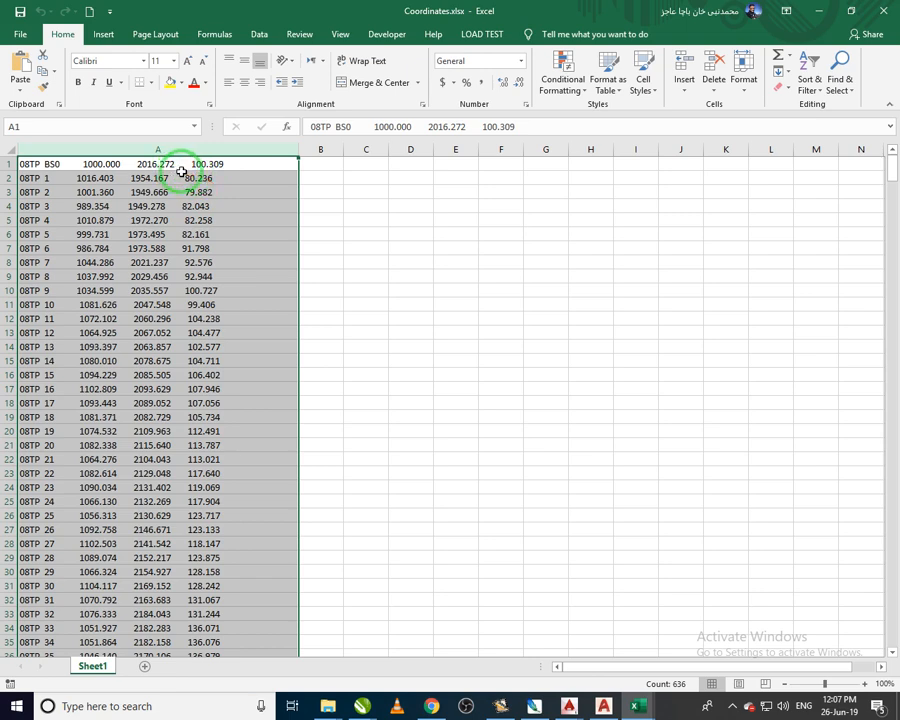
# Split the column A text into separate columns as delimited data, using only Space as delimiter and treating consecutive delimiters as one
pyautogui.click(258, 36)
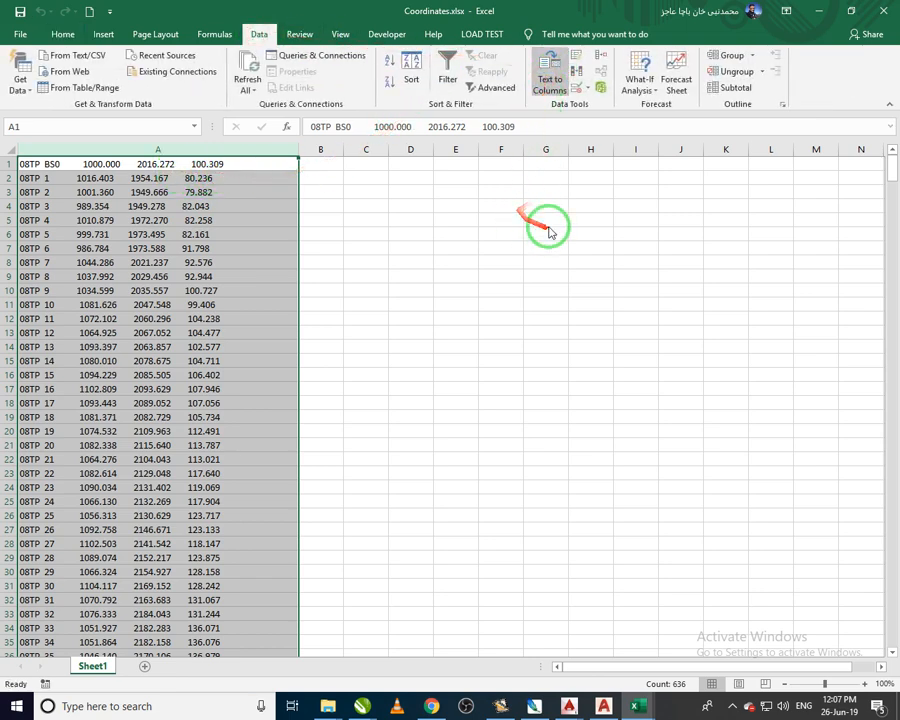
pyautogui.click(493, 266)
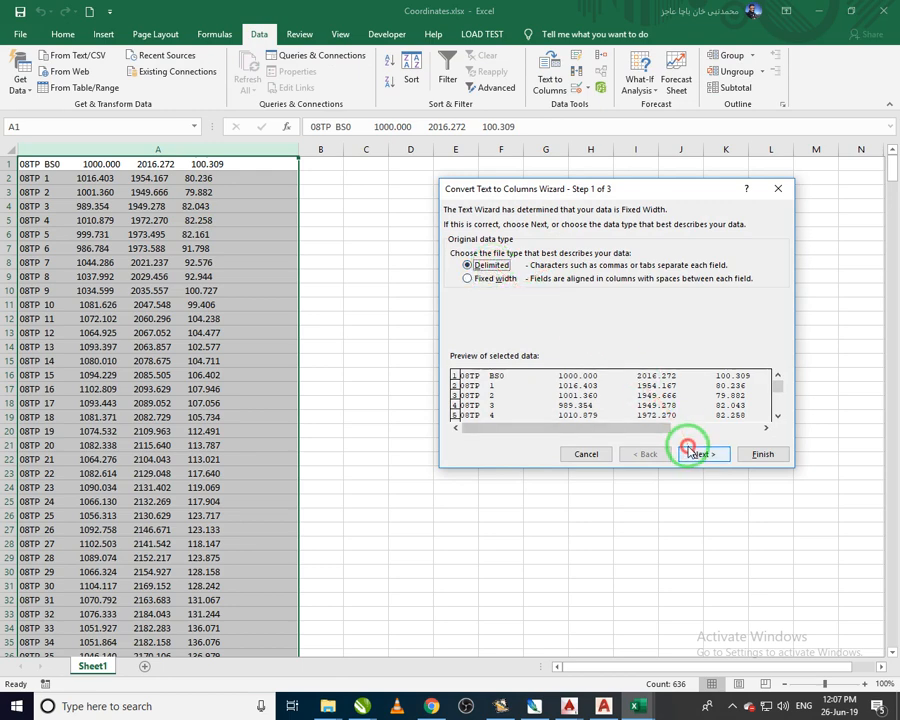
pyautogui.click(703, 455)
pyautogui.click(466, 251)
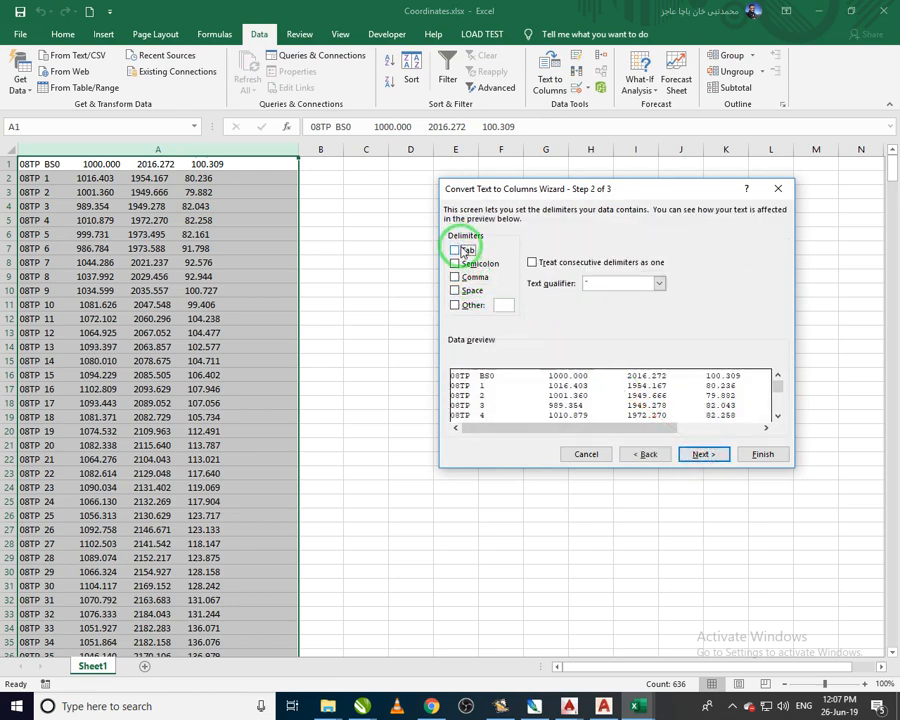
pyautogui.click(472, 291)
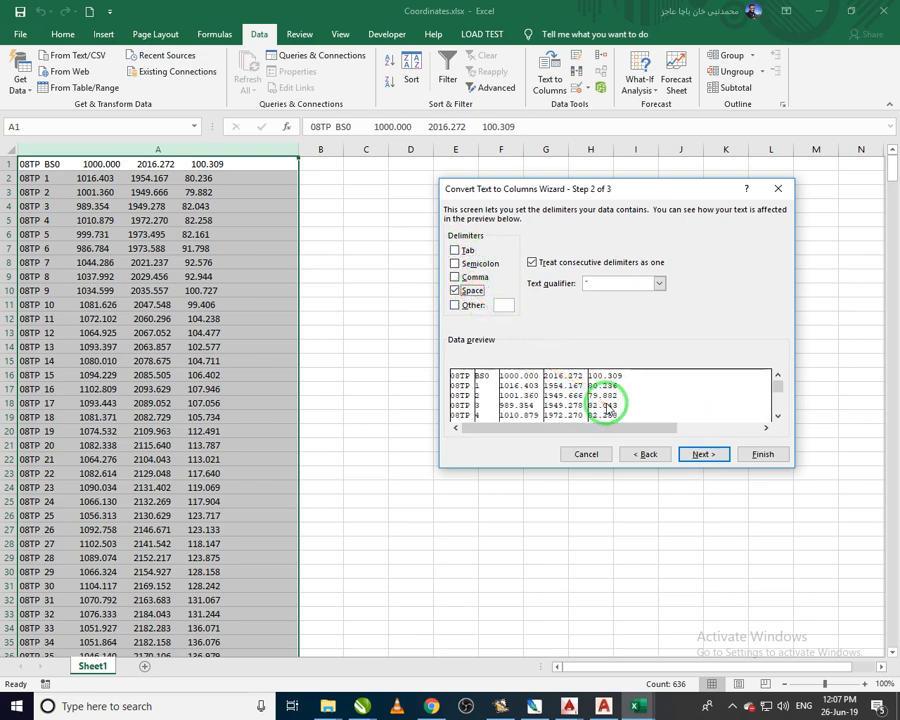
pyautogui.click(458, 250)
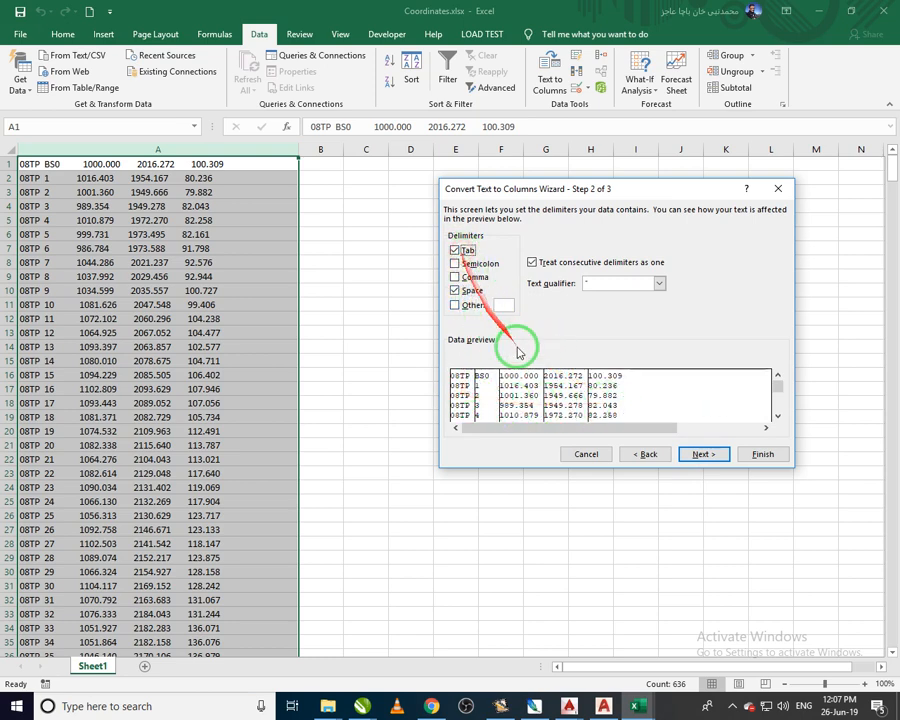
pyautogui.click(458, 291)
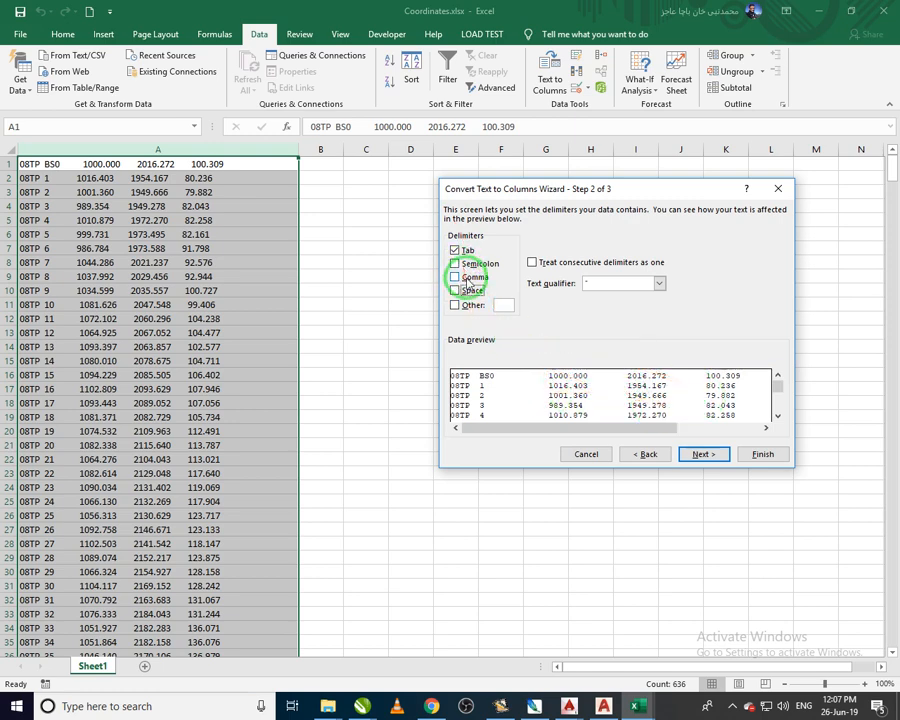
pyautogui.click(464, 294)
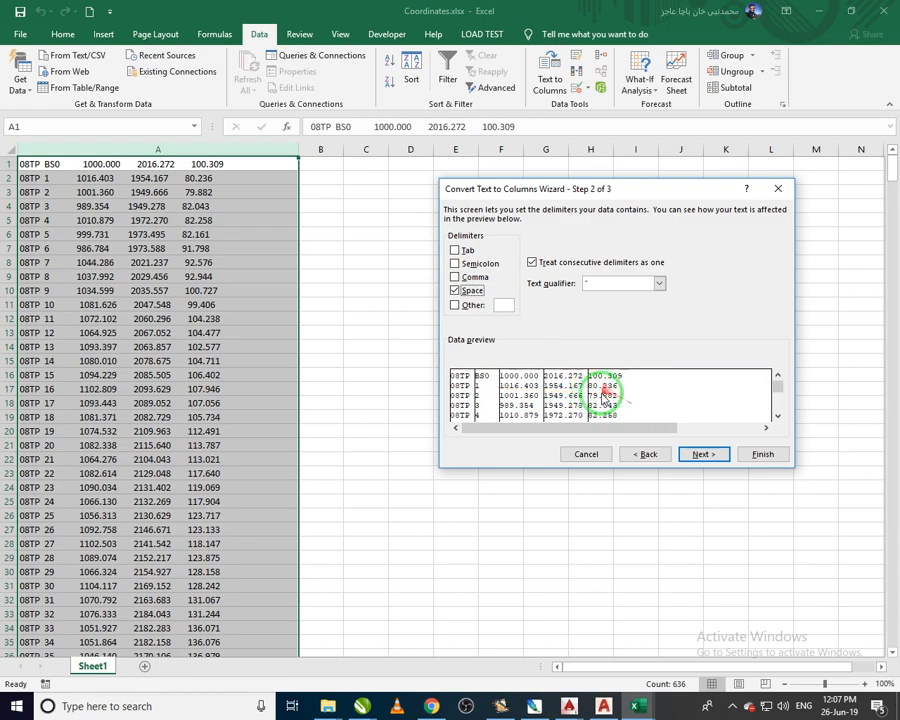
pyautogui.click(703, 454)
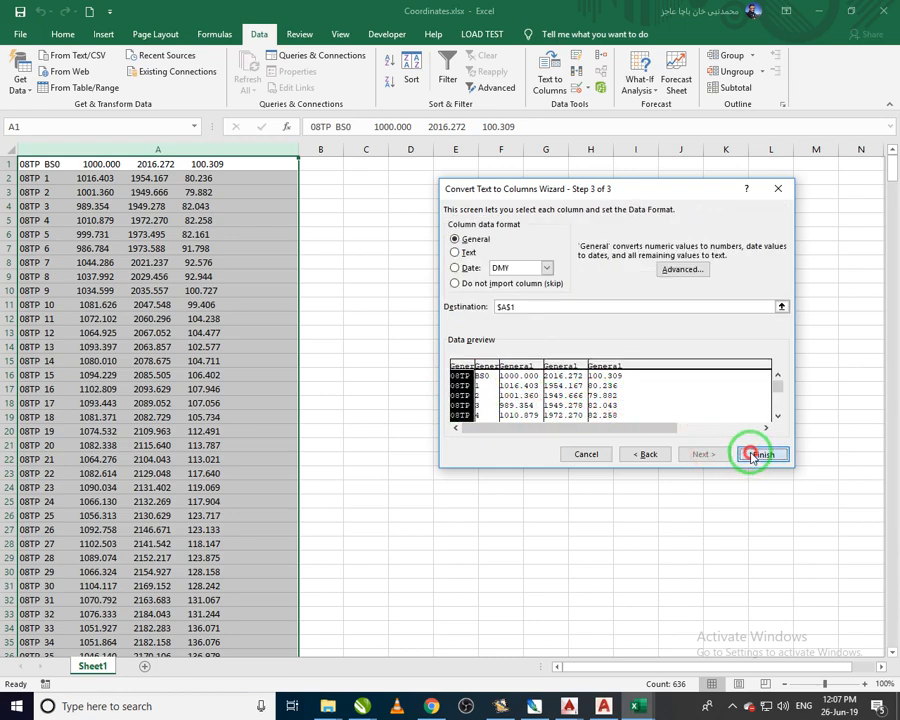
pyautogui.click(760, 455)
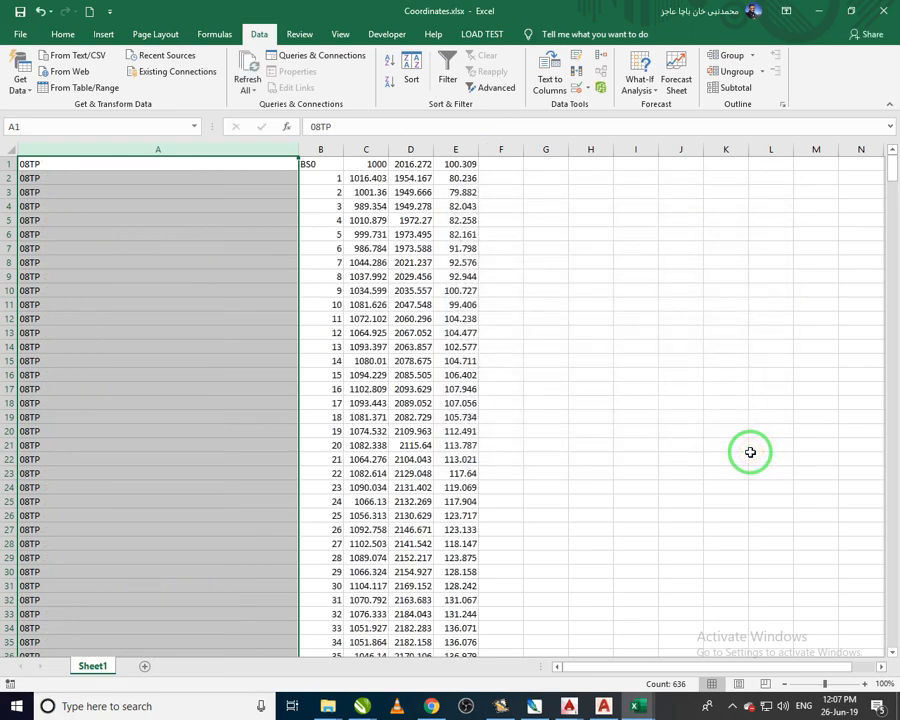
# Fit column A to its contents and delete this column of 08TP codes
pyautogui.doubleClick(294, 153)
pyautogui.rightClick(30, 152)
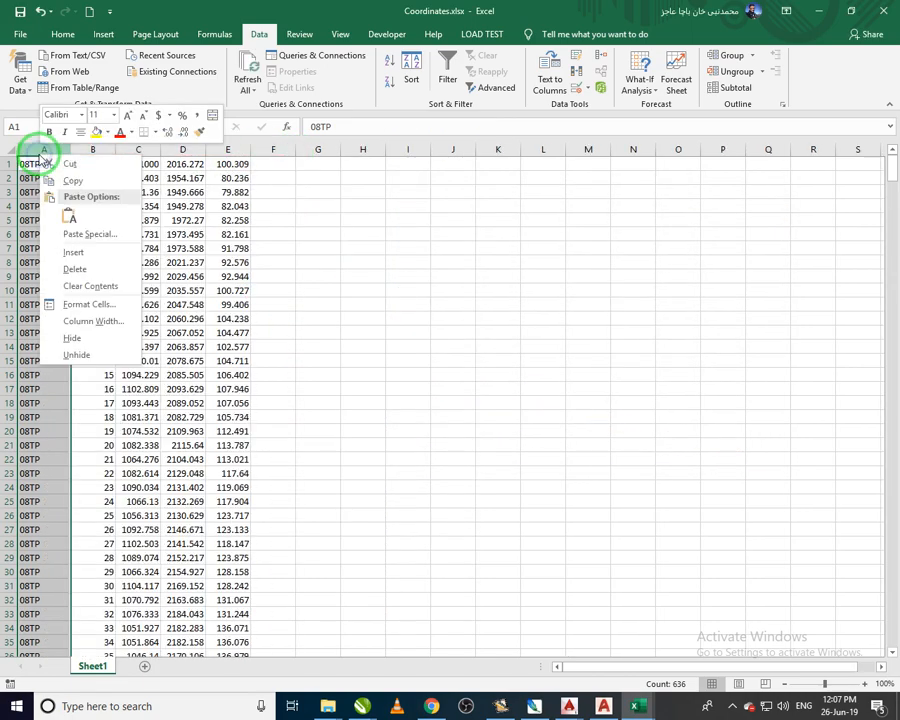
pyautogui.press('Escape')
pyautogui.rightClick(37, 177)
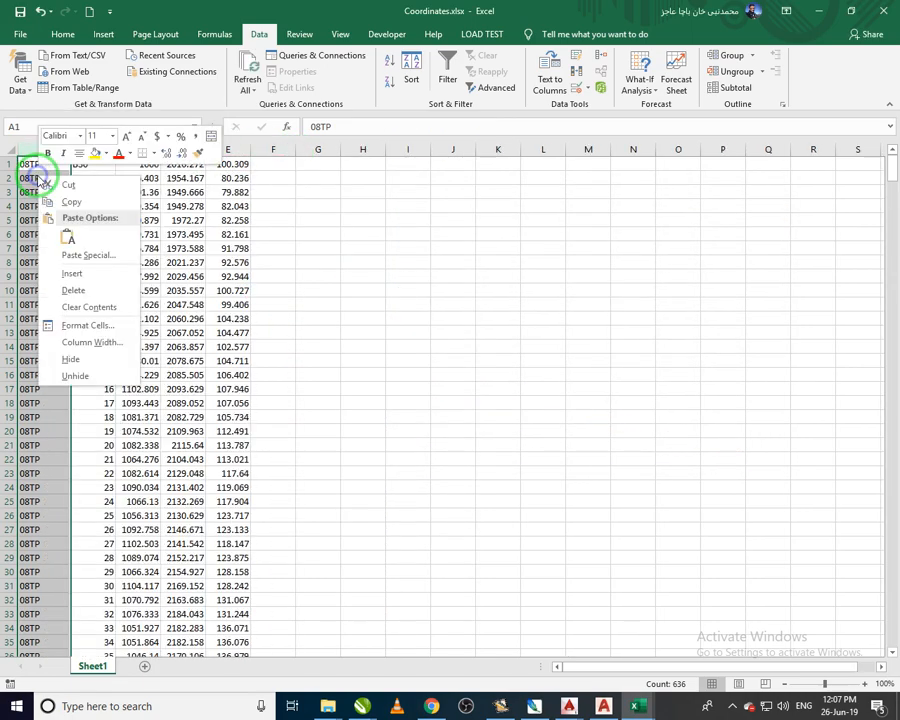
pyautogui.click(101, 291)
pyautogui.click(354, 316)
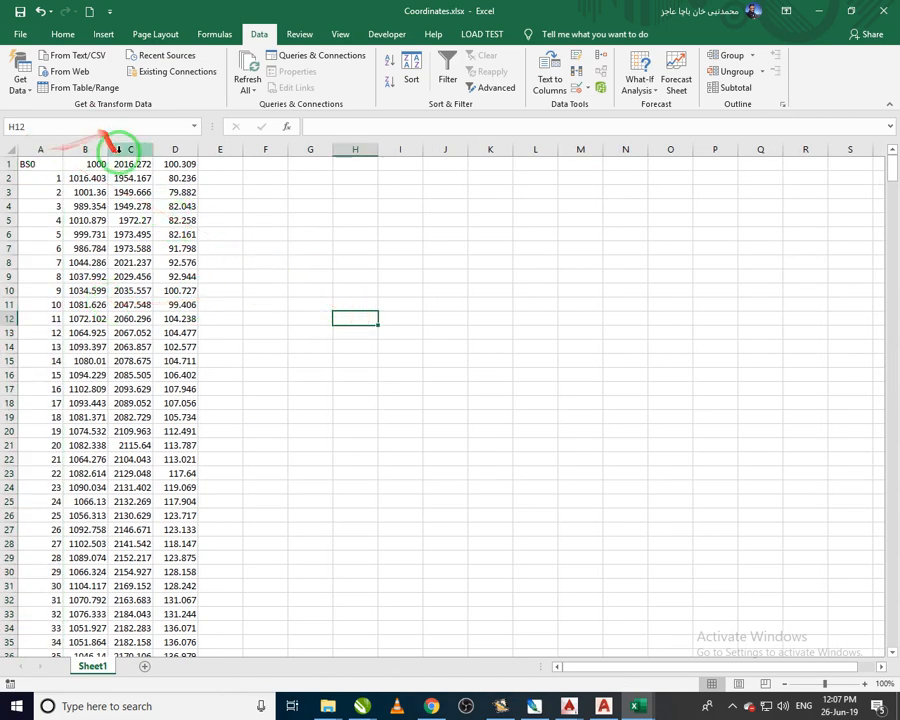
# Move the point names from column A to the empty column E after the coordinates
pyautogui.click(55, 162)
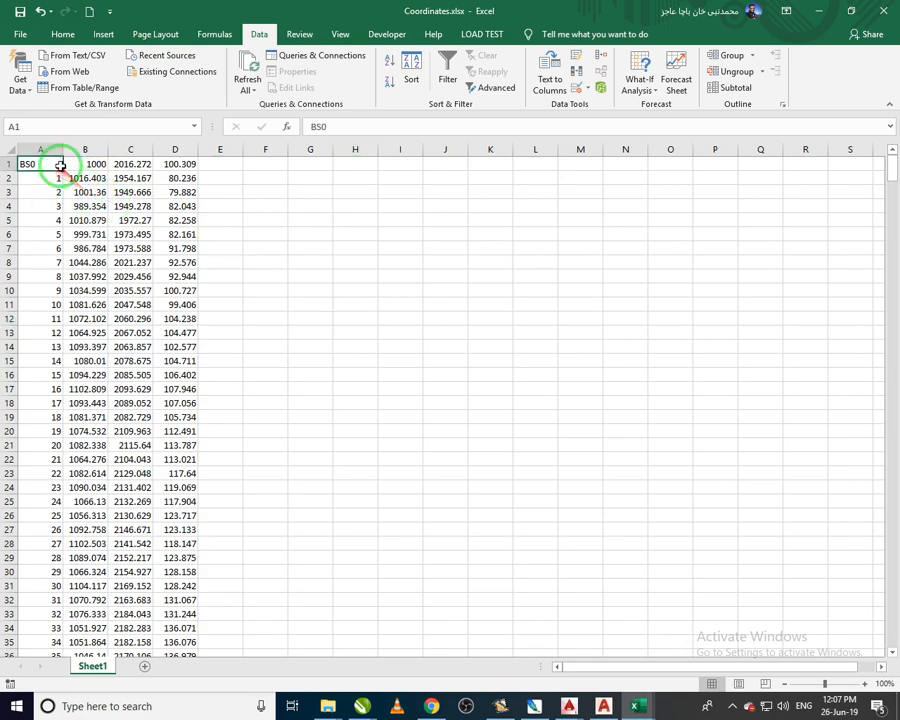
pyautogui.scroll(-12, 124, 286)
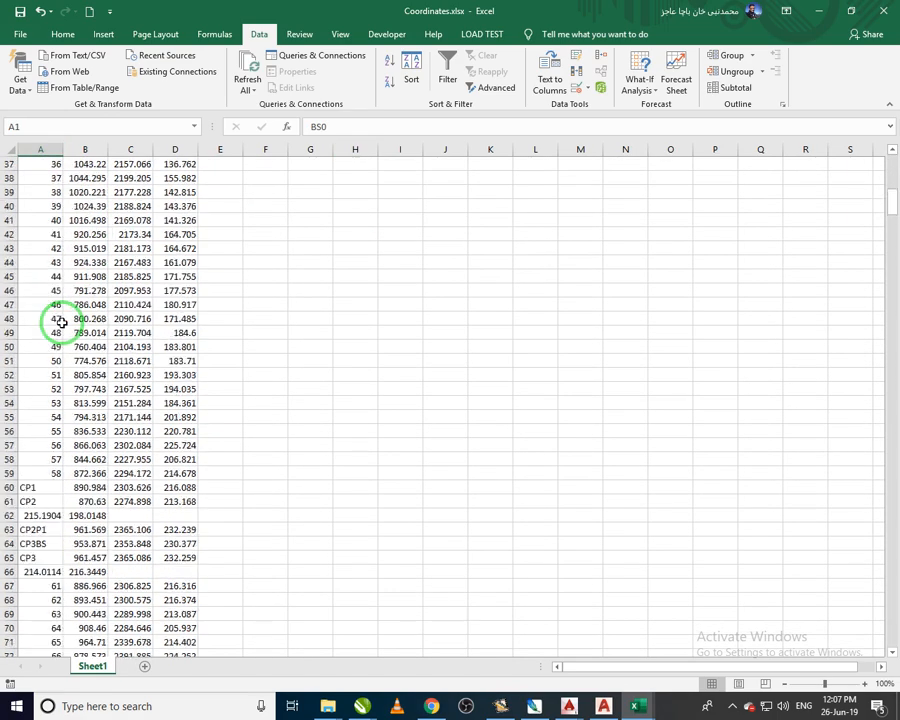
pyautogui.scroll(12, 61, 321)
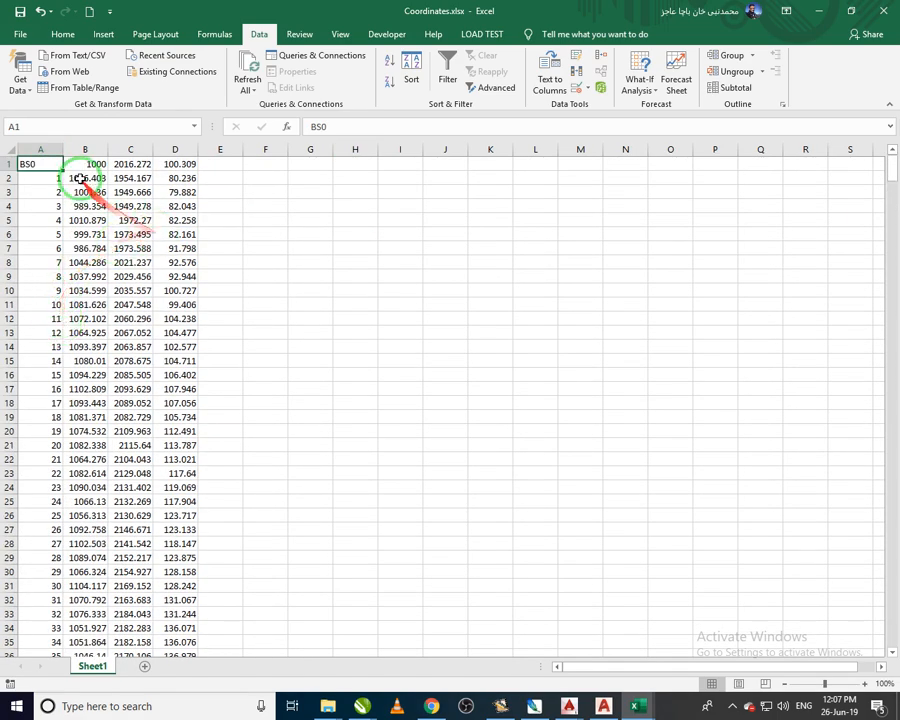
pyautogui.click(55, 150)
pyautogui.hotkey('ctrl', 'c')
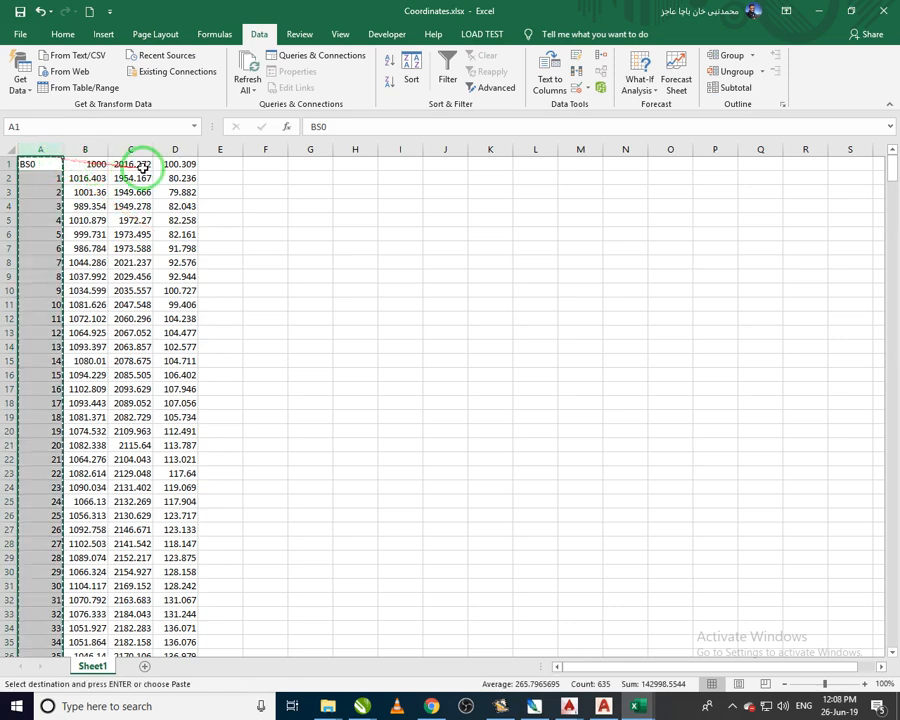
pyautogui.click(218, 151)
pyautogui.hotkey('ctrl', 'v')
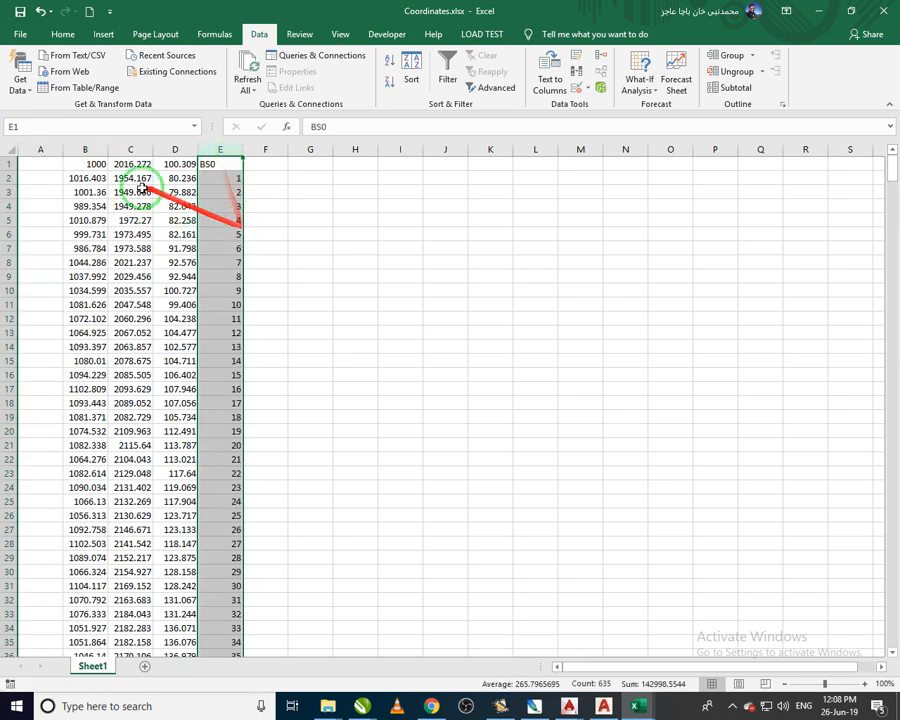
# Enter 1 in A1 and 2 in A2 and fill the number series down column A
pyautogui.click(22, 163)
pyautogui.write('1')
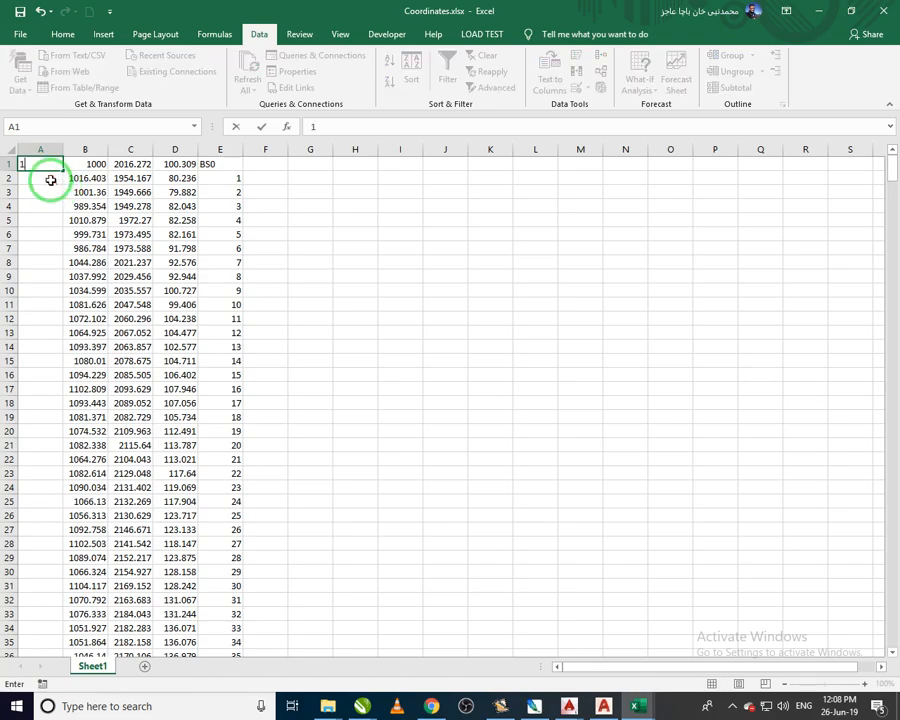
pyautogui.click(50, 180)
pyautogui.write('2')
pyautogui.moveTo(50, 165); pyautogui.dragTo(58, 178)
pyautogui.doubleClick(63, 186)
# Delete the entire blank row 125 that interrupts the coordinate data
pyautogui.scroll(-20, 235, 340)
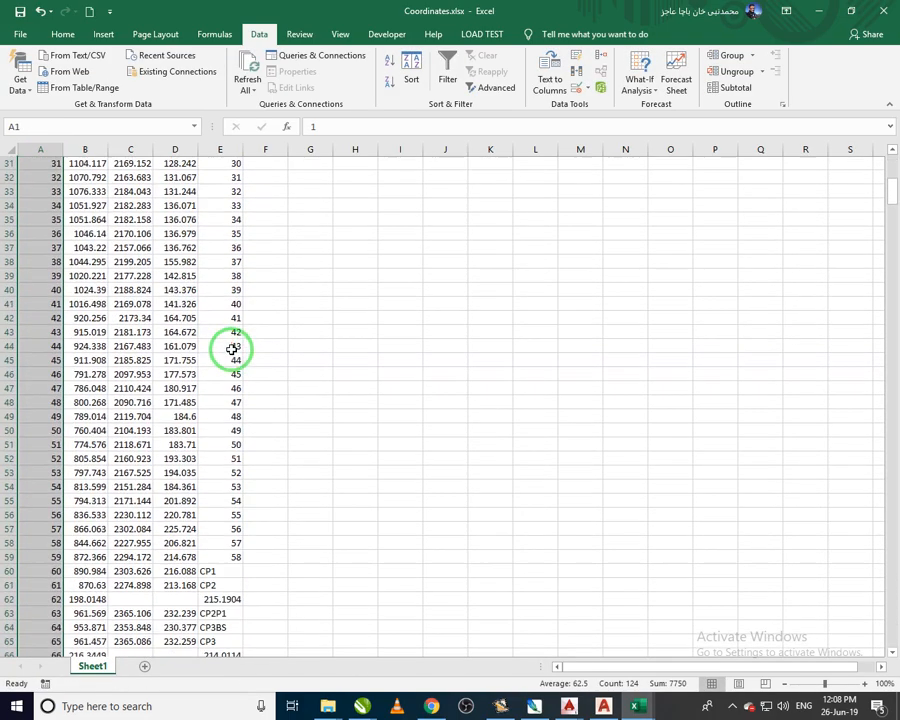
pyautogui.scroll(-6, 224, 343)
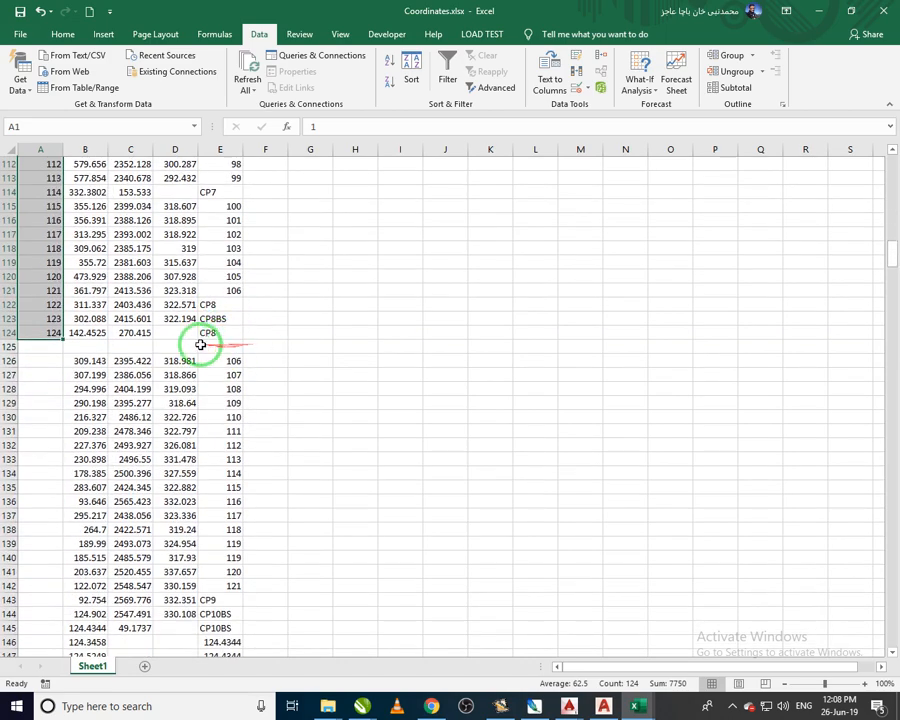
pyautogui.click(180, 347)
pyautogui.rightClick(178, 347)
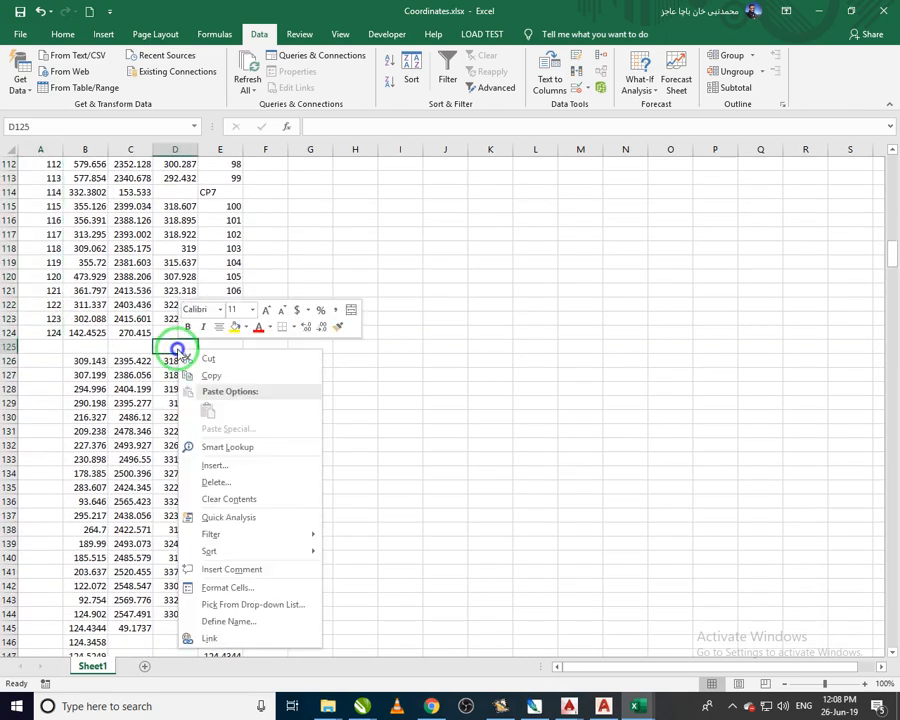
pyautogui.click(278, 486)
pyautogui.click(233, 487)
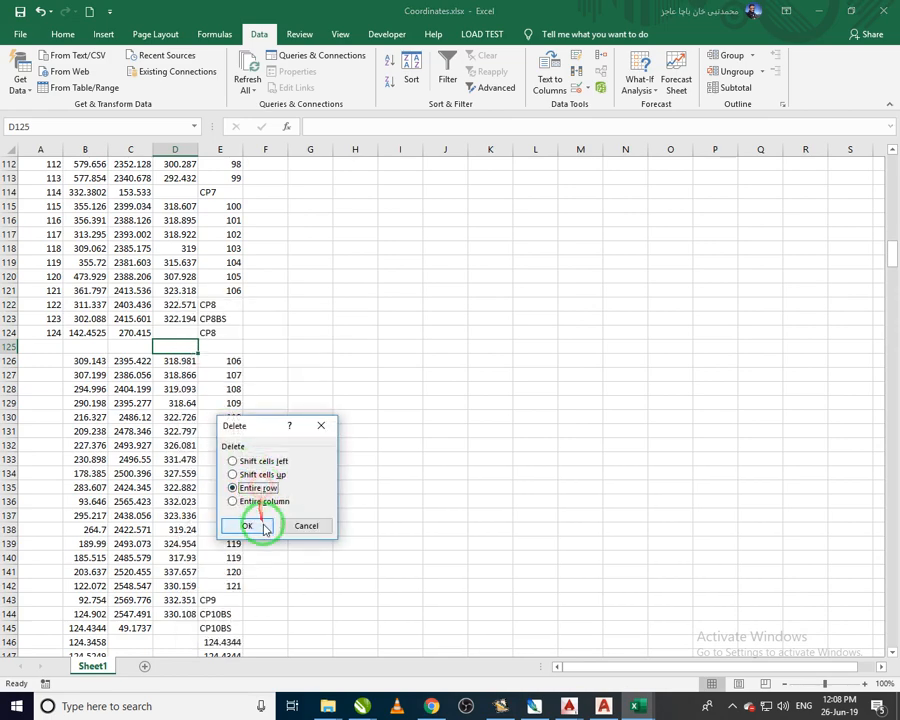
pyautogui.click(245, 526)
# Continue the number series from A123:A124 down to the last data row, check it to the end and return to row 1
pyautogui.moveTo(50, 319); pyautogui.dragTo(56, 337)
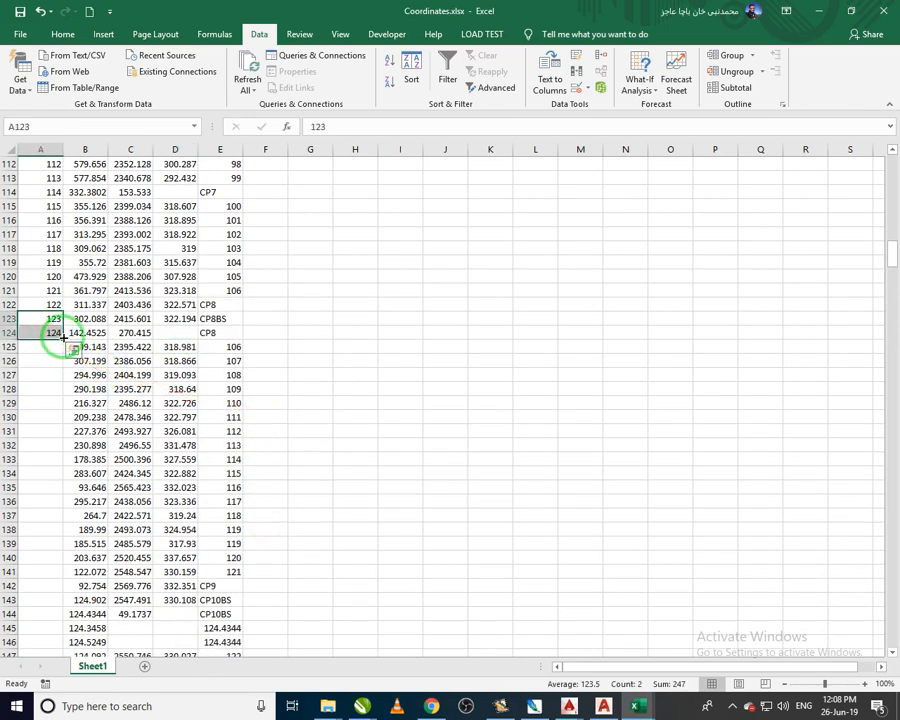
pyautogui.doubleClick(62, 339)
pyautogui.scroll(-16, 228, 394)
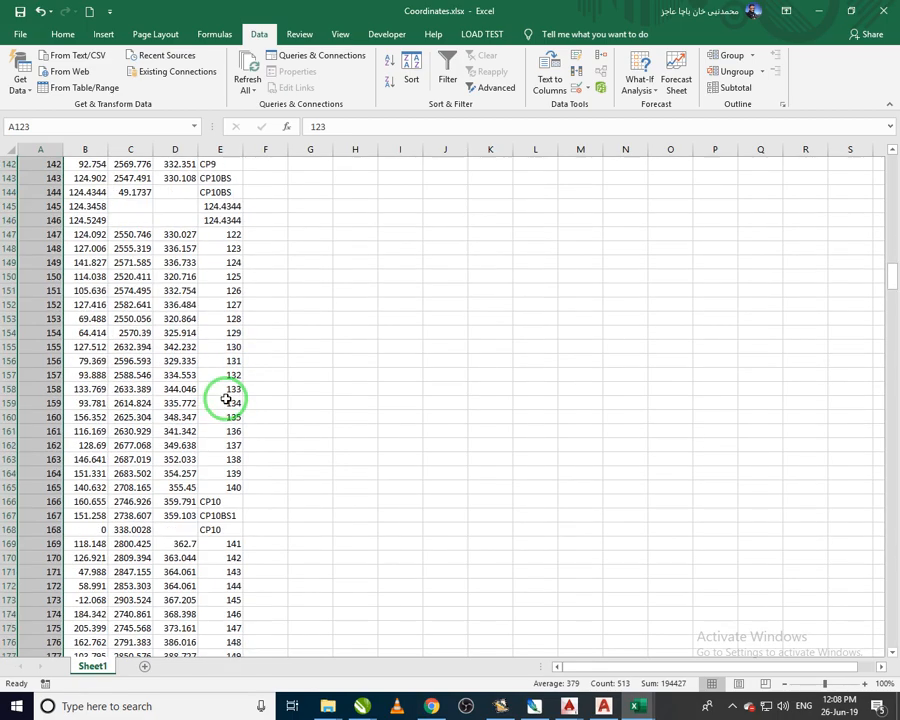
pyautogui.scroll(-20, 227, 400)
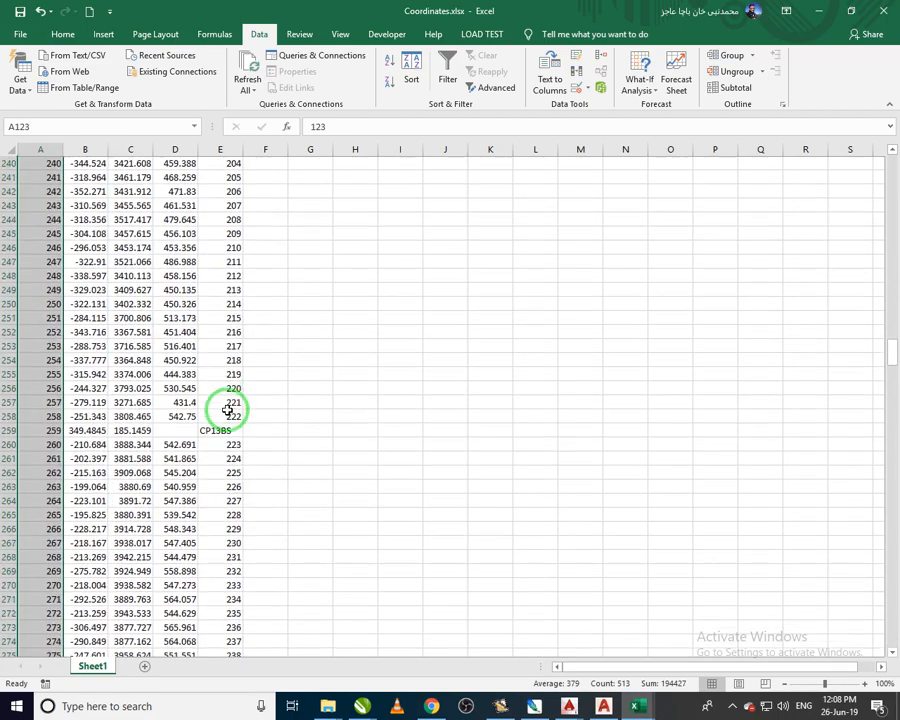
pyautogui.scroll(-20, 228, 410)
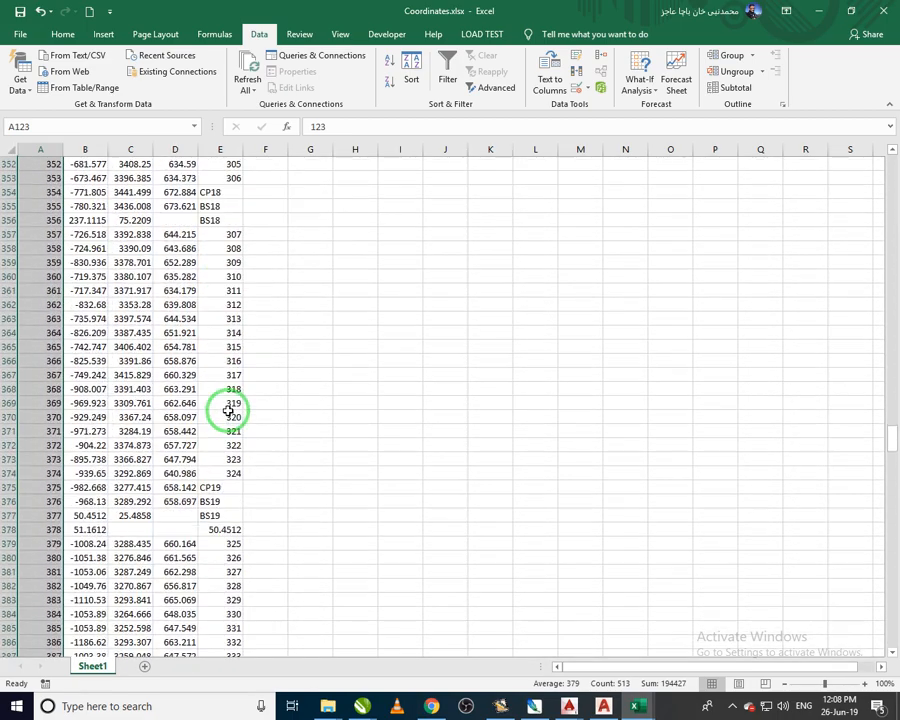
pyautogui.scroll(-20, 228, 410)
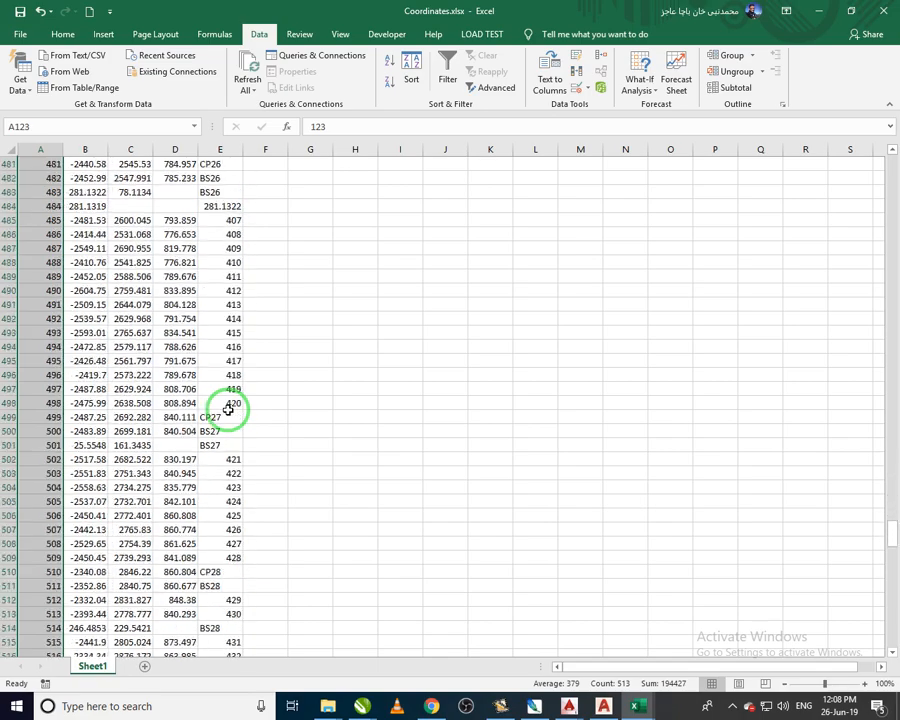
pyautogui.scroll(-20, 228, 410)
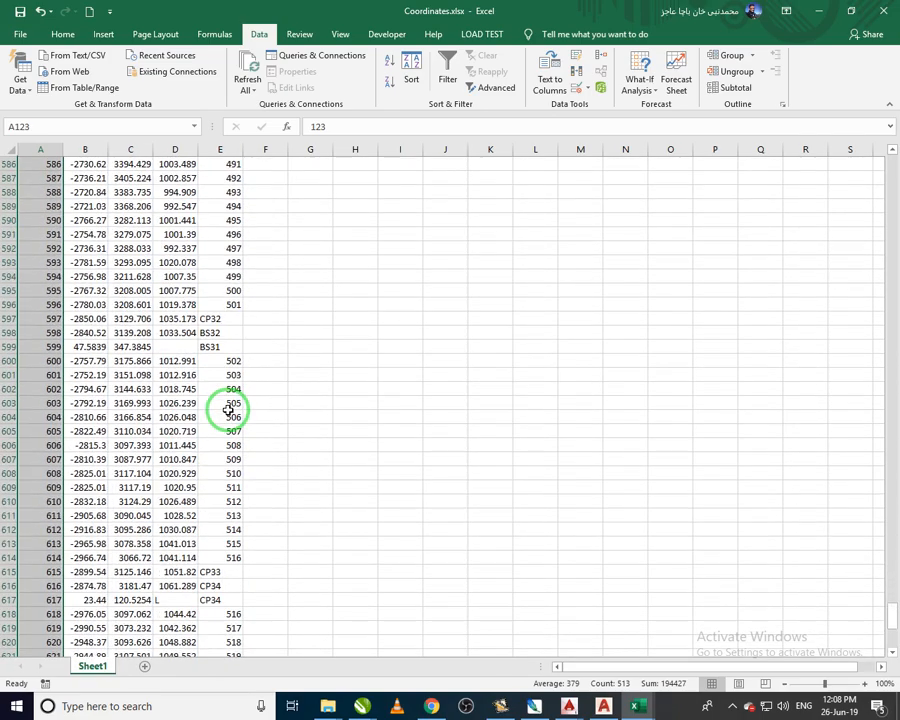
pyautogui.scroll(-5, 228, 410)
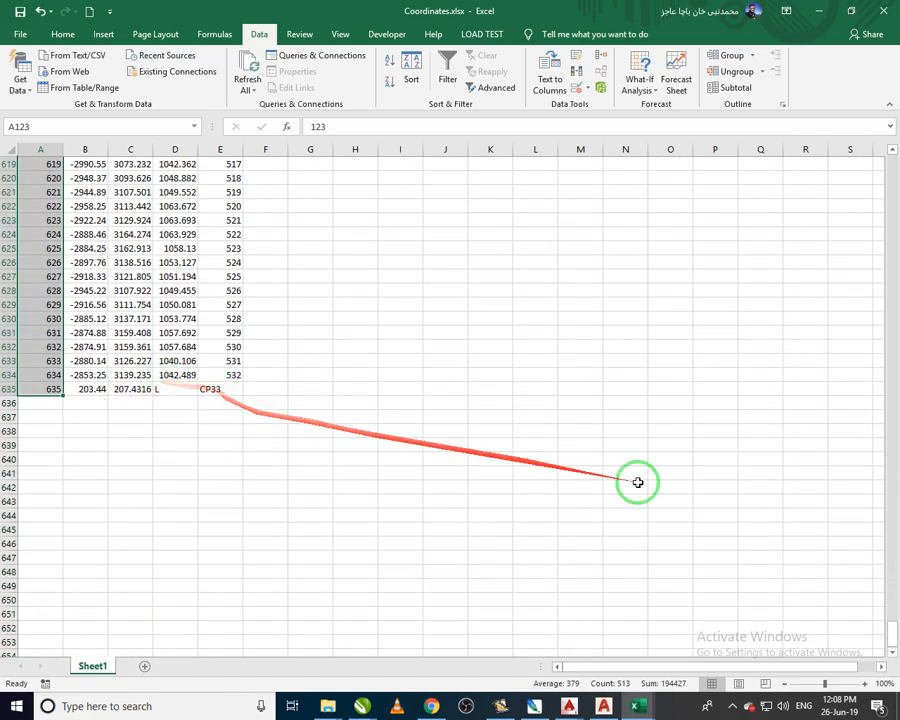
pyautogui.moveTo(893, 633); pyautogui.dragTo(890, 56)
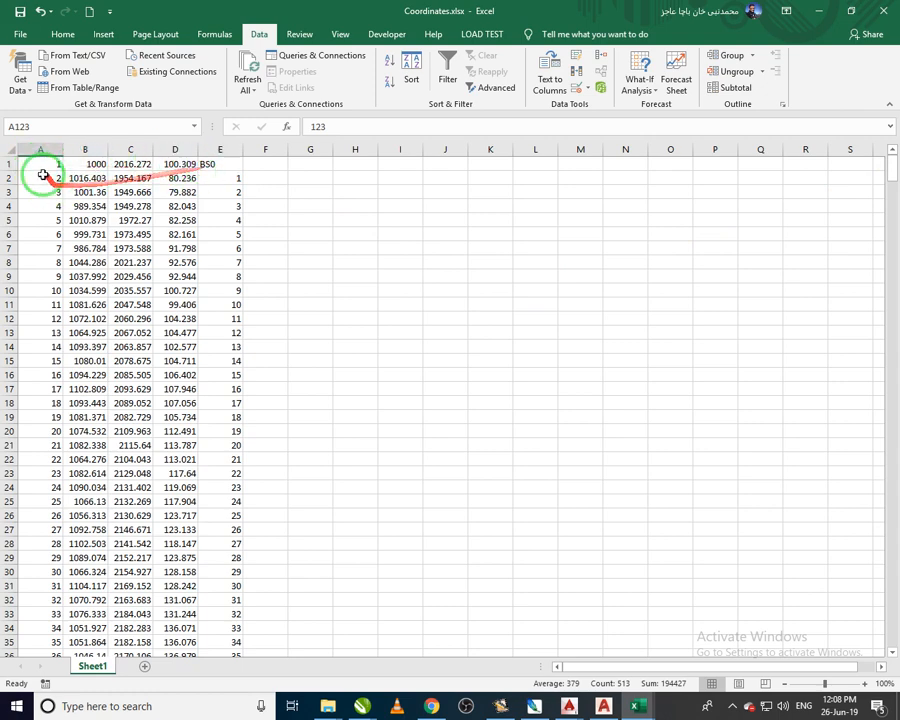
# Insert the CONCATENATE function in cell F1
pyautogui.click(292, 165)
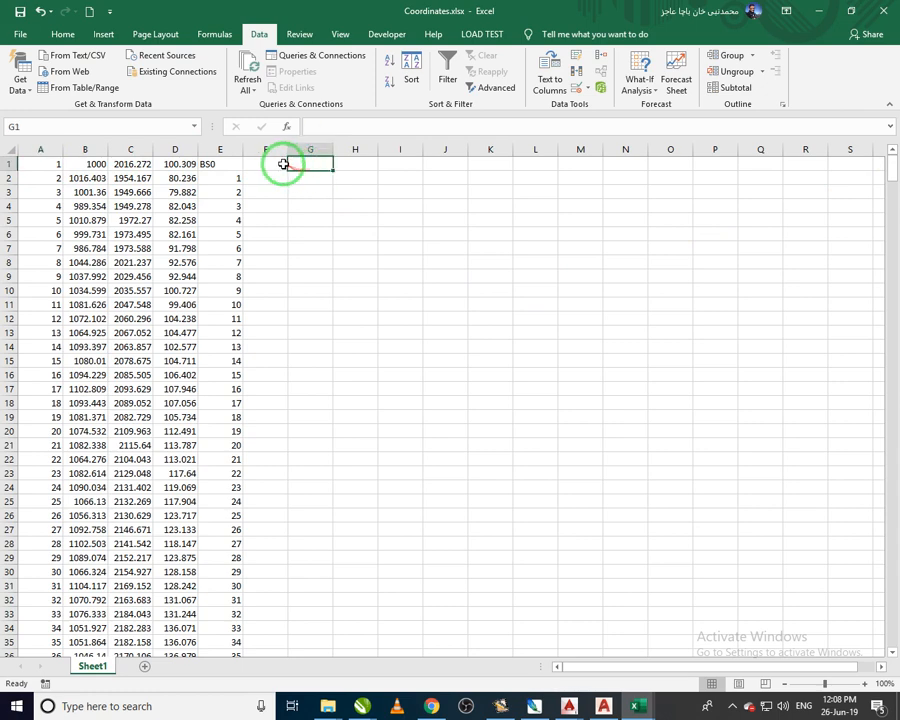
pyautogui.click(283, 164)
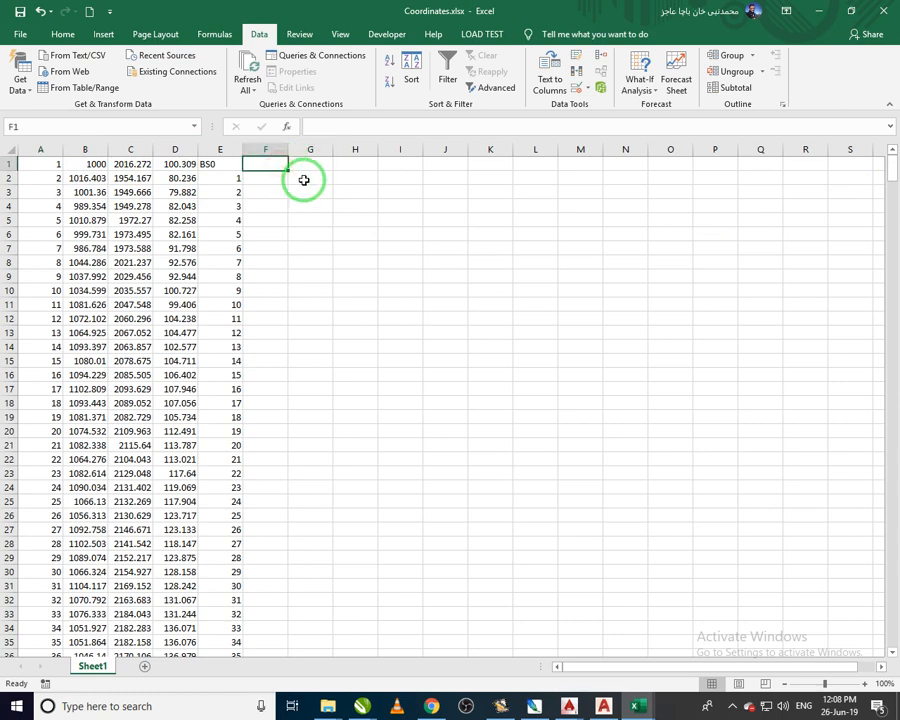
pyautogui.write('=')
pyautogui.press('Escape')
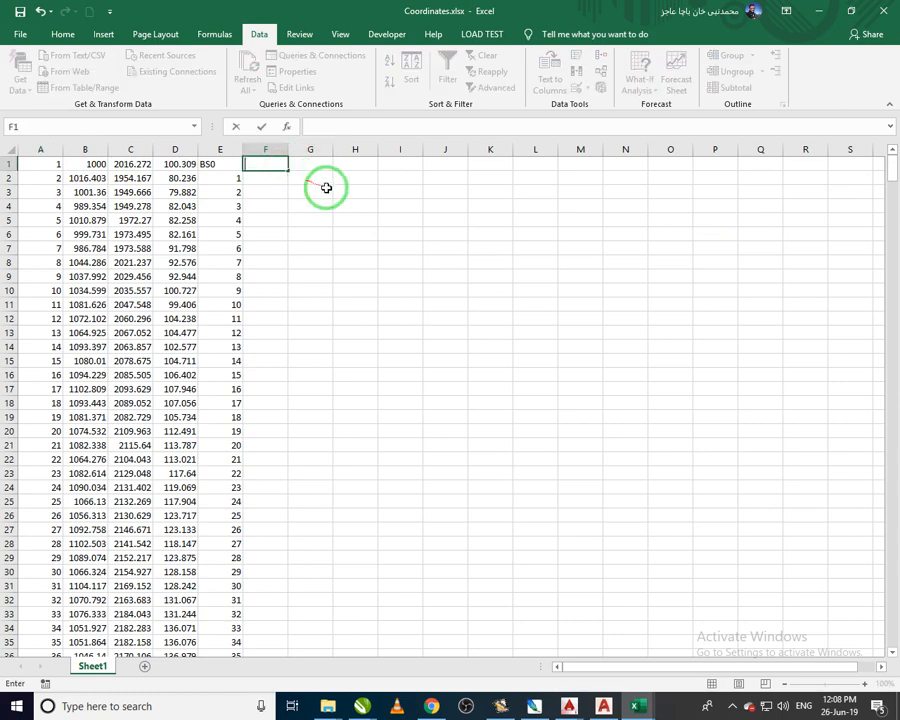
pyautogui.click(205, 35)
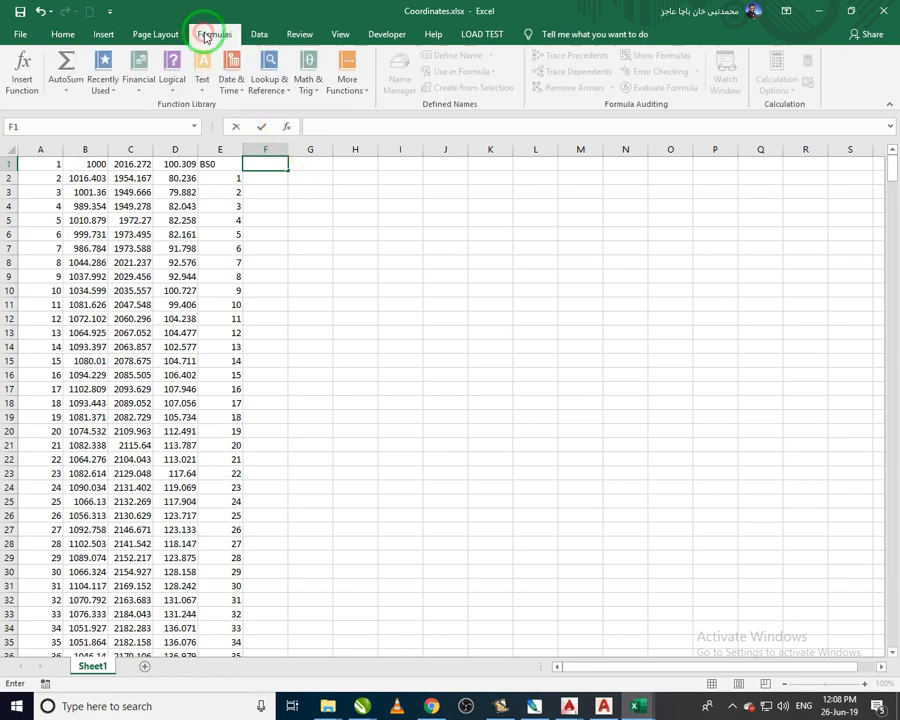
pyautogui.click(22, 70)
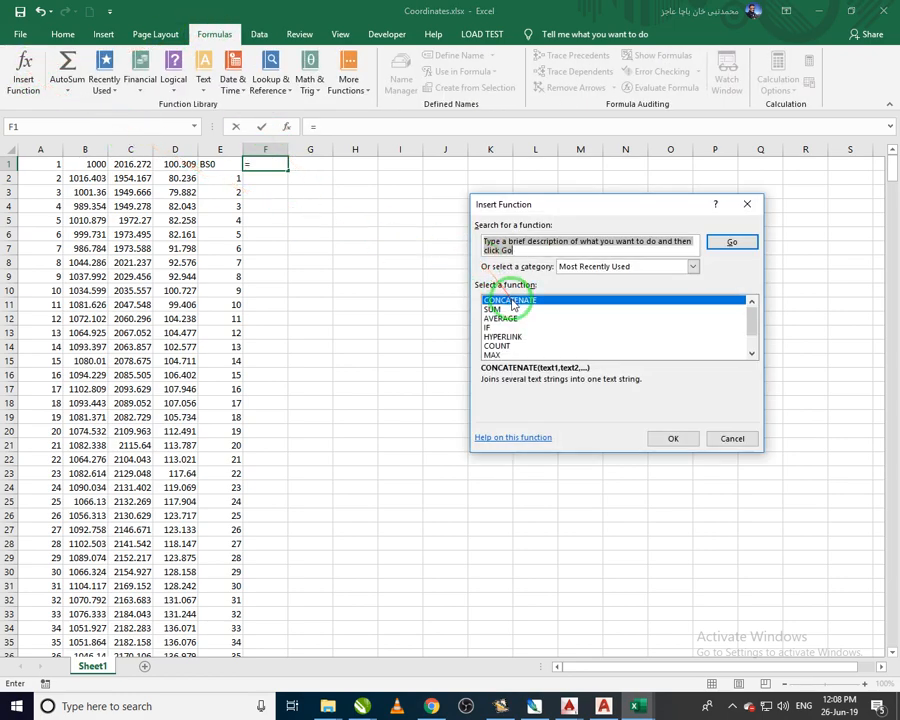
pyautogui.click(672, 437)
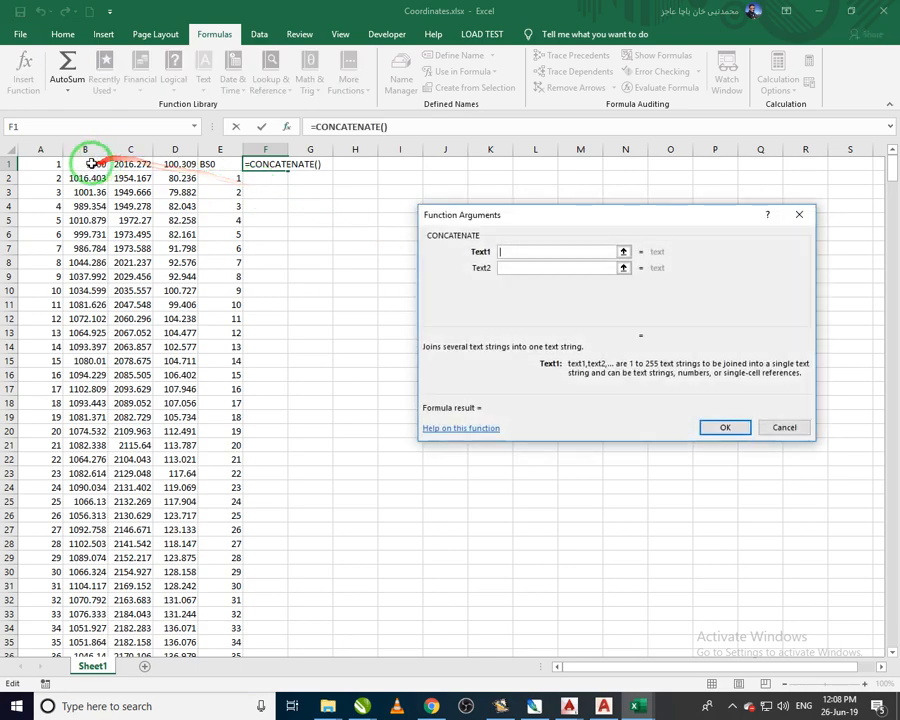
# Enter A1, a comma, B1 and another comma as the first four text arguments of the CONCATENATE function
pyautogui.click(58, 165)
pyautogui.click(502, 268)
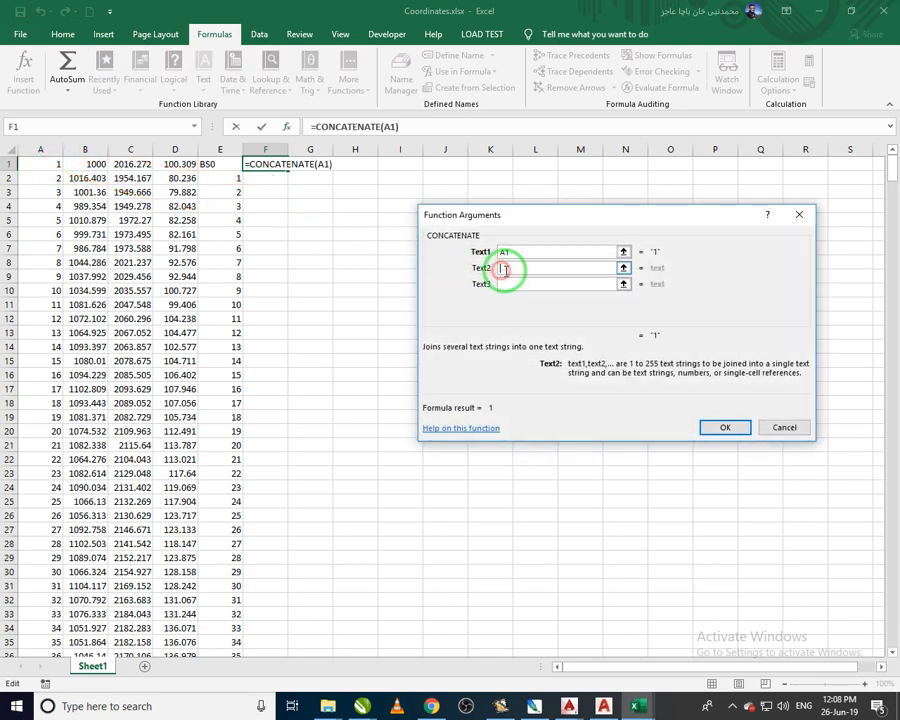
pyautogui.write(',')
pyautogui.click(85, 164)
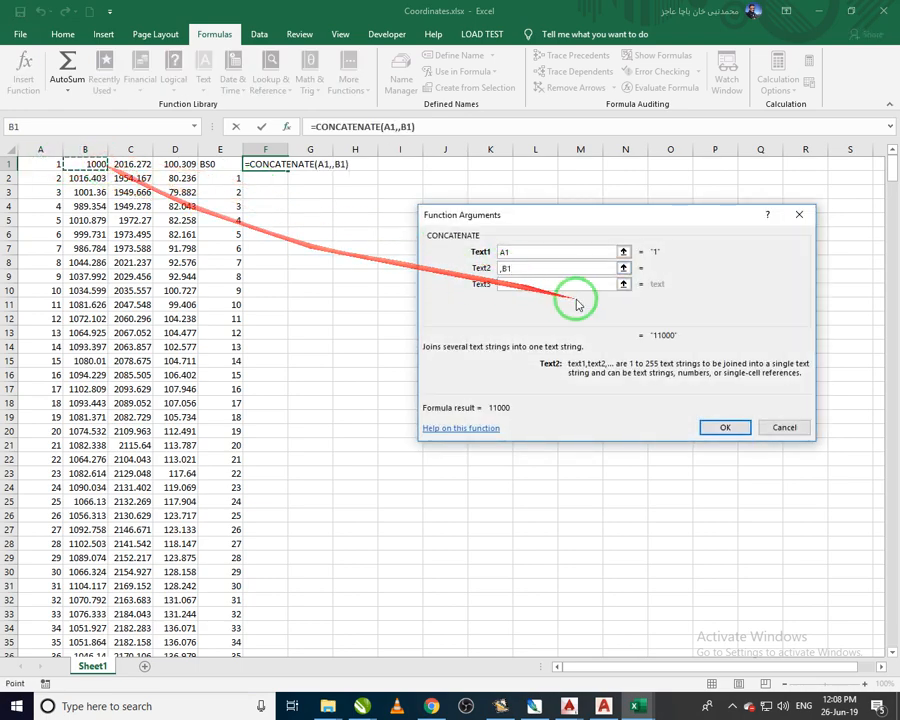
pyautogui.click(546, 286)
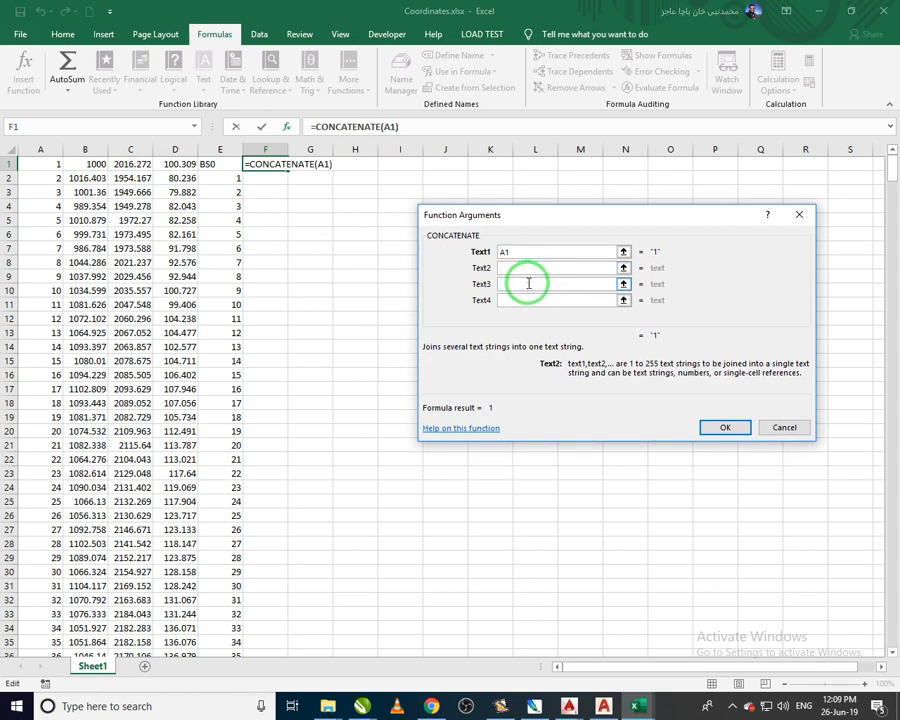
pyautogui.click(86, 164)
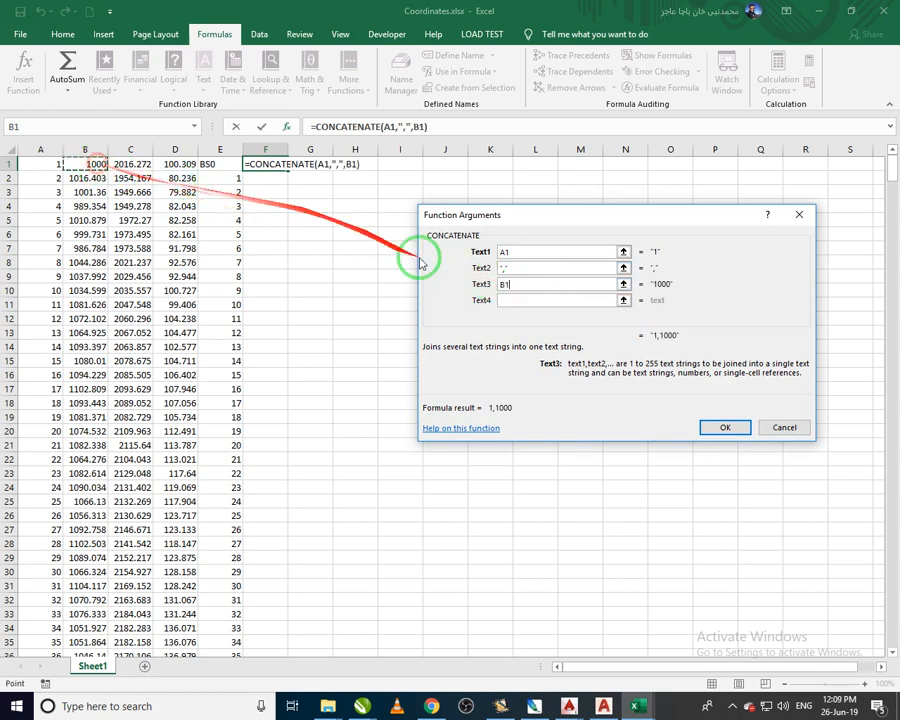
pyautogui.click(513, 300)
pyautogui.write(',')
pyautogui.press('Tab')
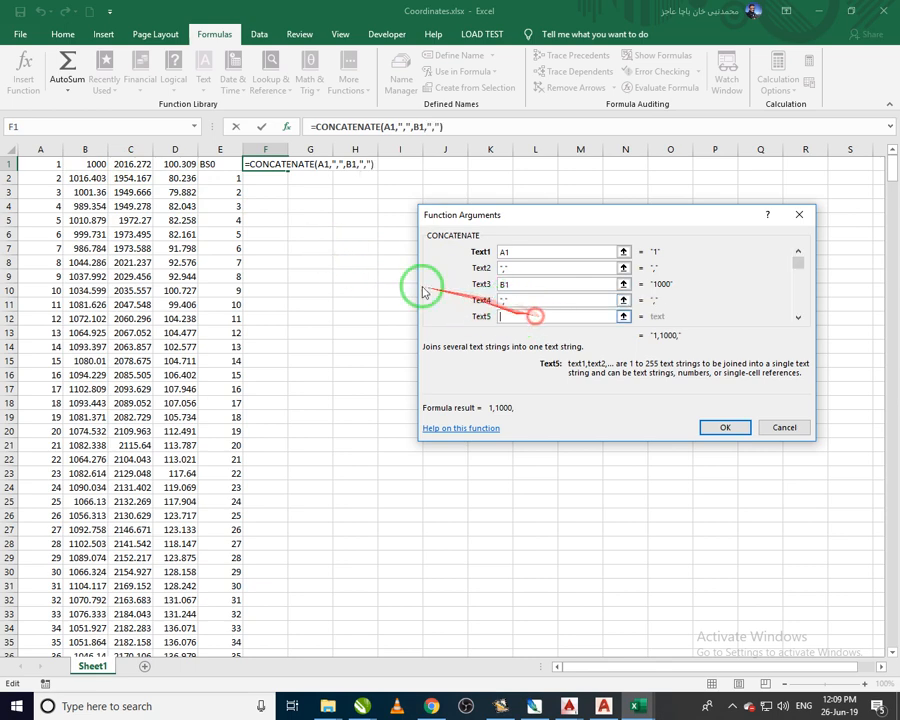
# Add C1, D1 and E1 as further text arguments separated by commas and complete the function
pyautogui.click(130, 164)
pyautogui.click(798, 317)
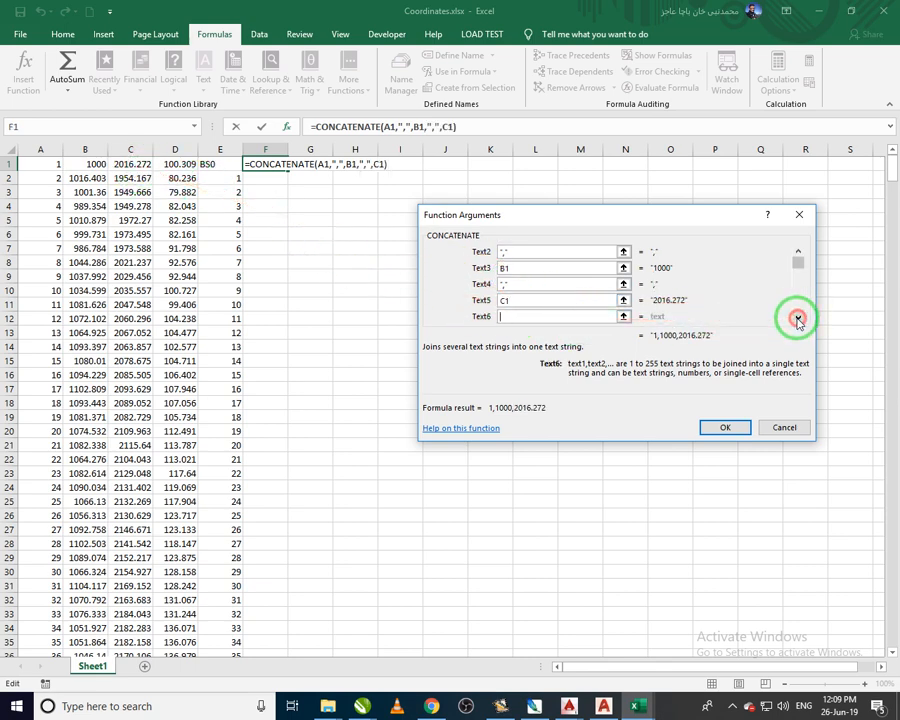
pyautogui.press('Tab')
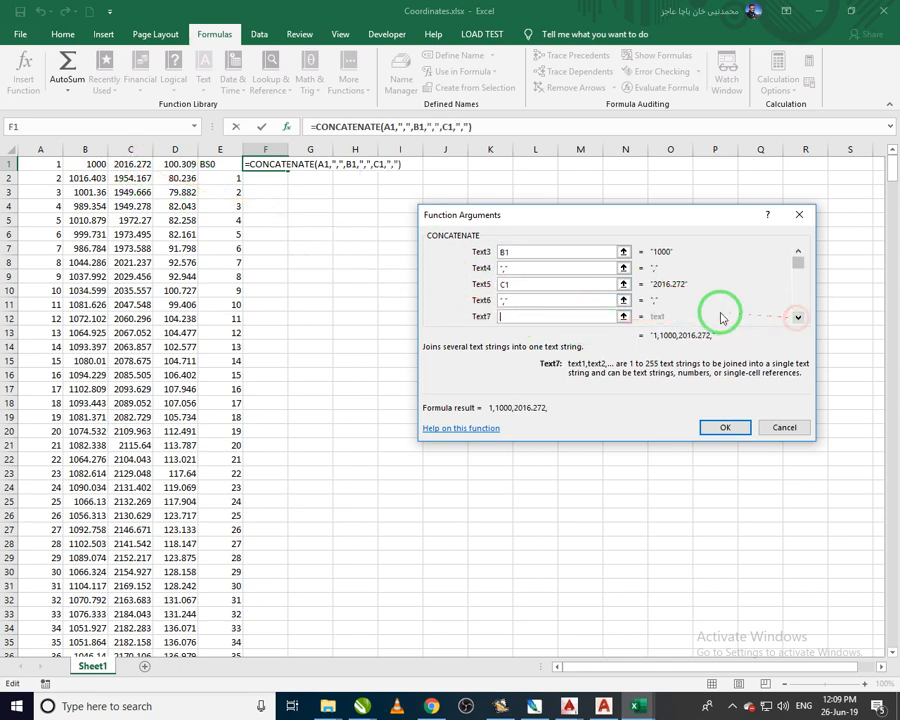
pyautogui.click(183, 164)
pyautogui.click(798, 317)
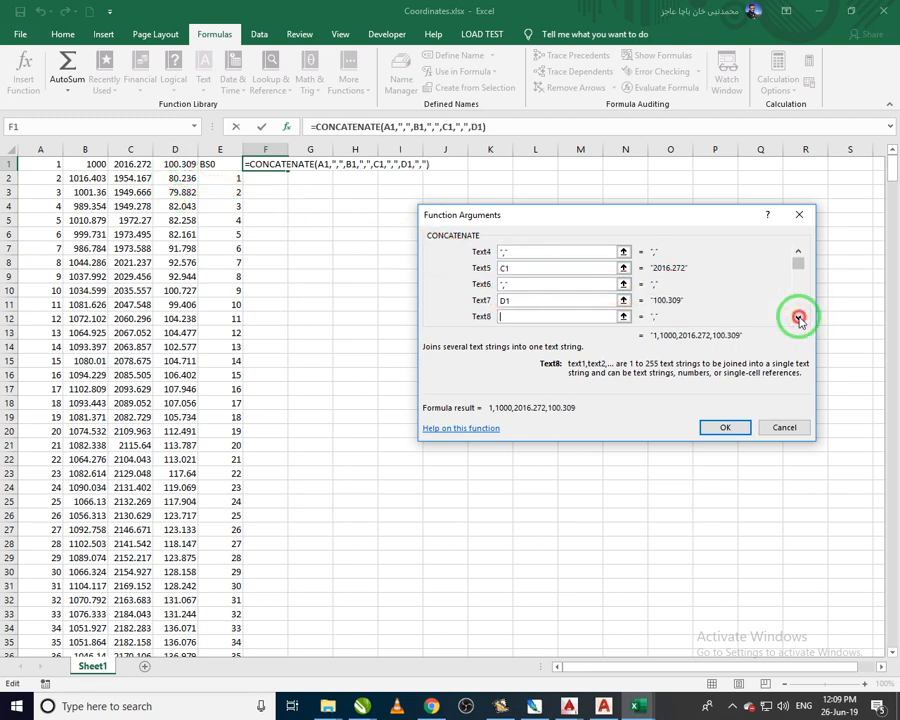
pyautogui.click(798, 317)
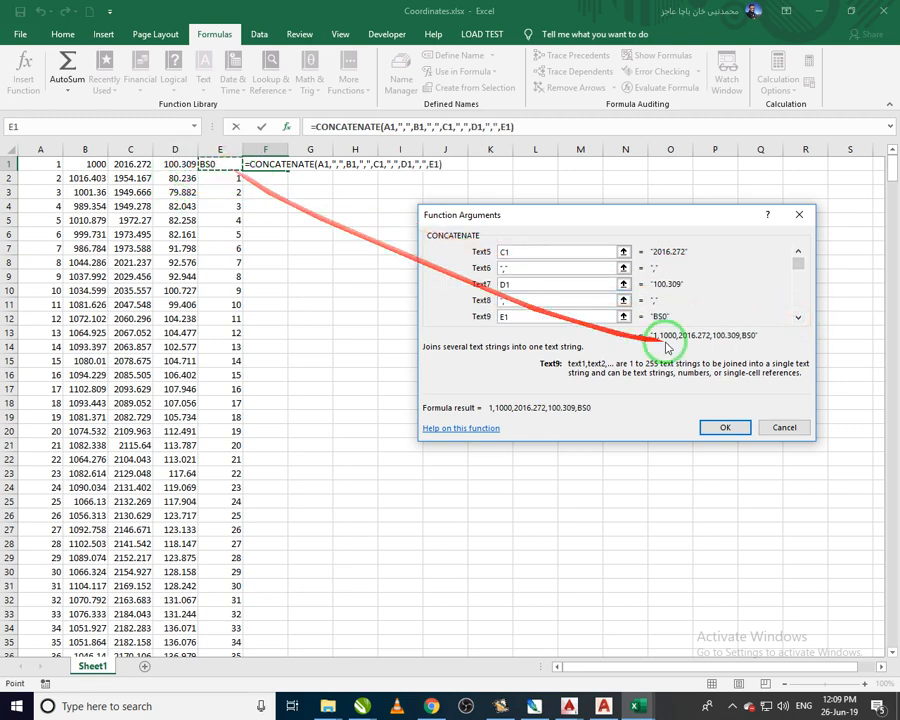
pyautogui.press('Return')
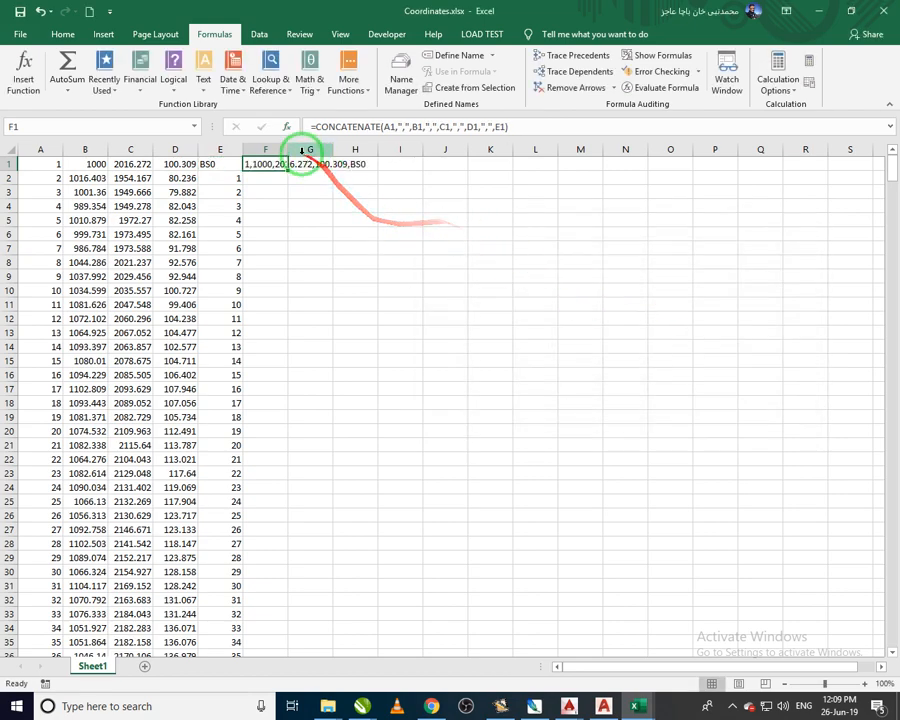
# Widen column F to fit the combined text and fill the formula down to the last data row
pyautogui.moveTo(289, 149); pyautogui.dragTo(373, 178)
pyautogui.doubleClick(373, 172)
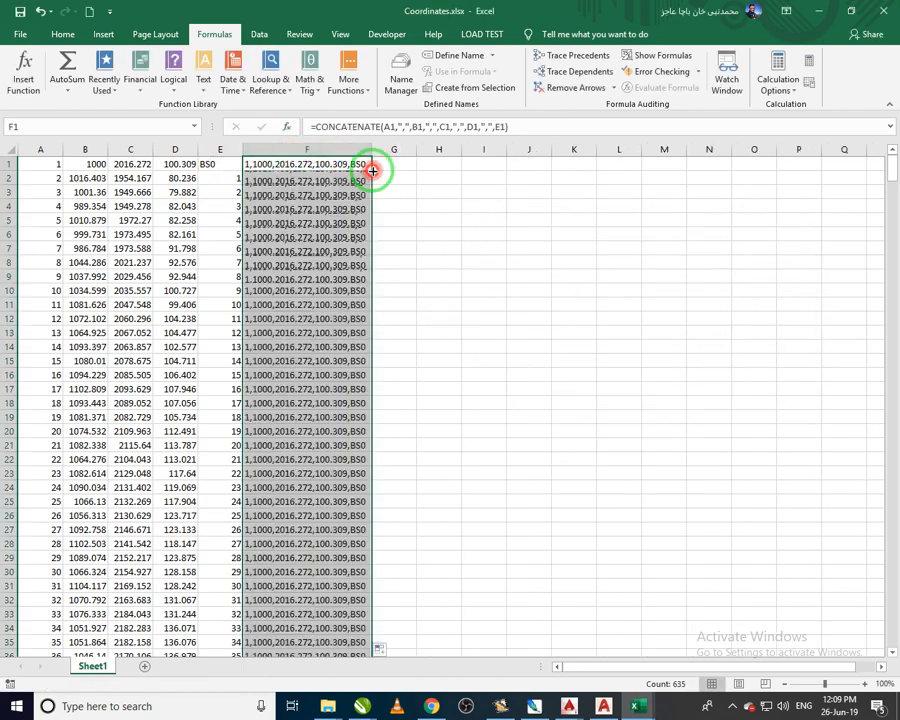
pyautogui.moveTo(894, 227); pyautogui.dragTo(887, 640)
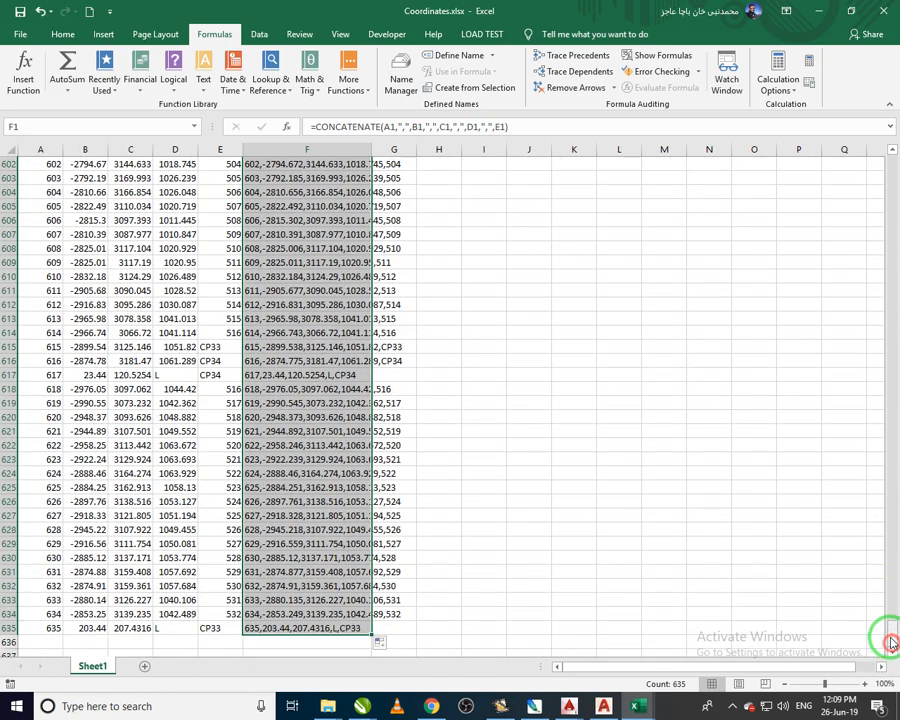
# Replace the invalid coordinates in B617:D617 with 0 in each cell
pyautogui.click(555, 418)
pyautogui.moveTo(90, 374); pyautogui.dragTo(159, 378)
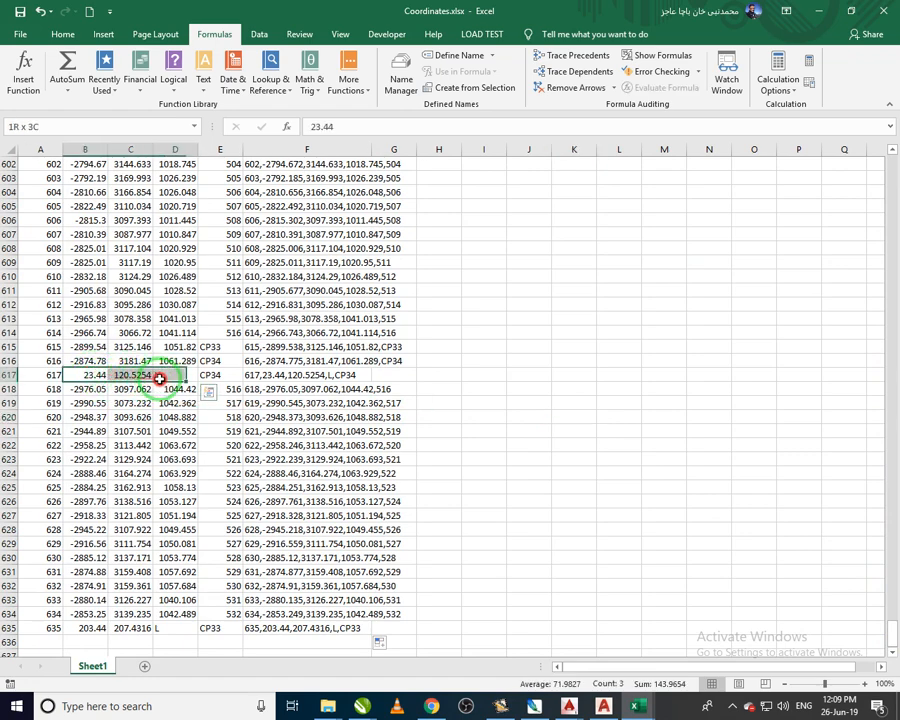
pyautogui.click(95, 376)
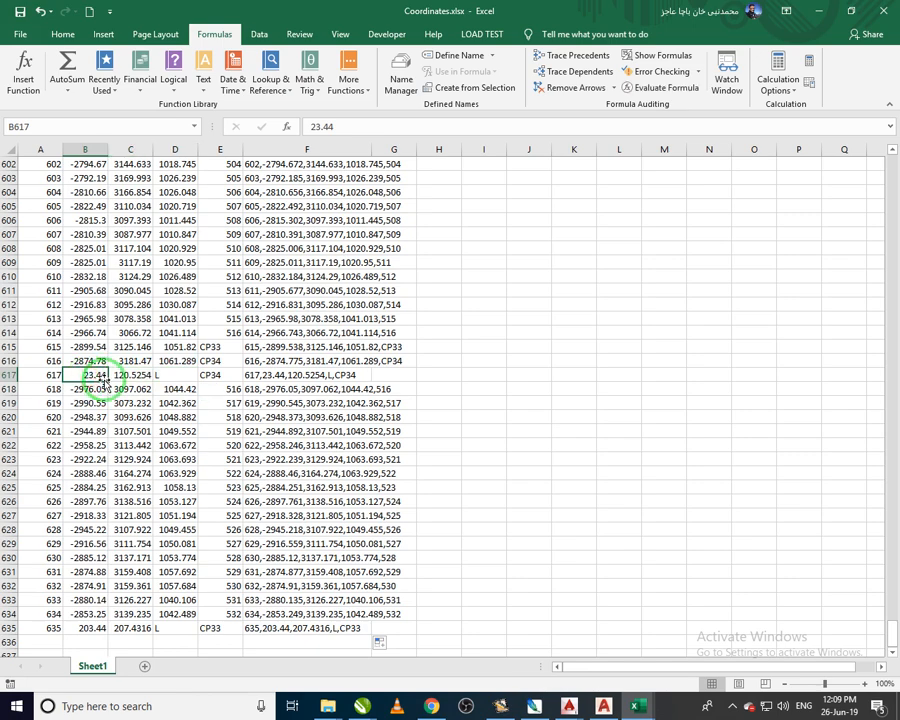
pyautogui.write('0')
pyautogui.press('Tab')
pyautogui.write('0')
pyautogui.press('Tab')
pyautogui.write('0')
pyautogui.press('Tab')
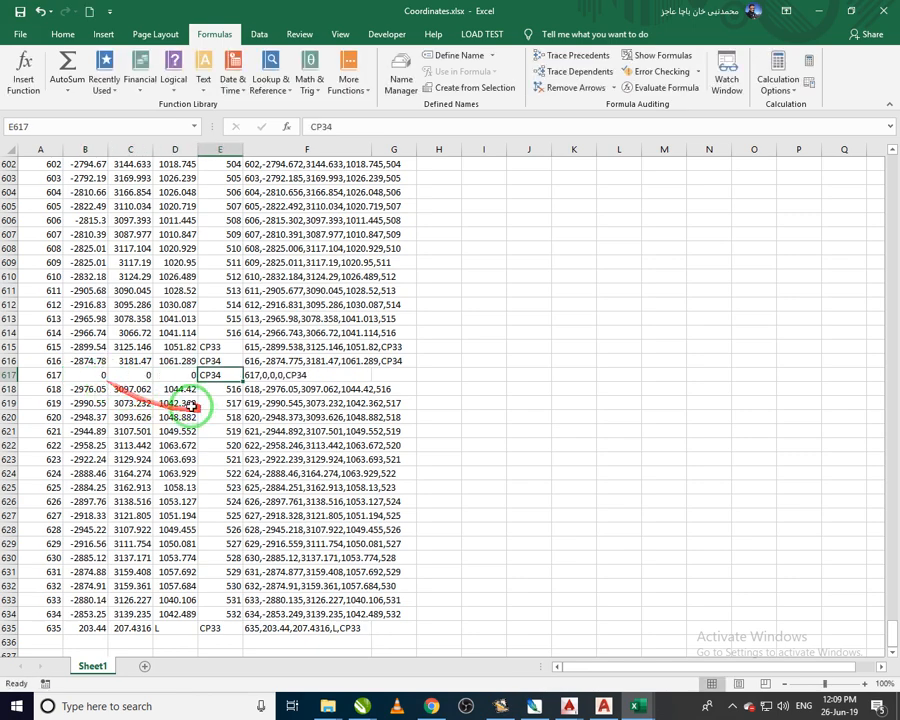
# Replace the invalid coordinates of the last data row, B635:D635, with 0 in each cell
pyautogui.click(264, 449)
pyautogui.click(268, 456)
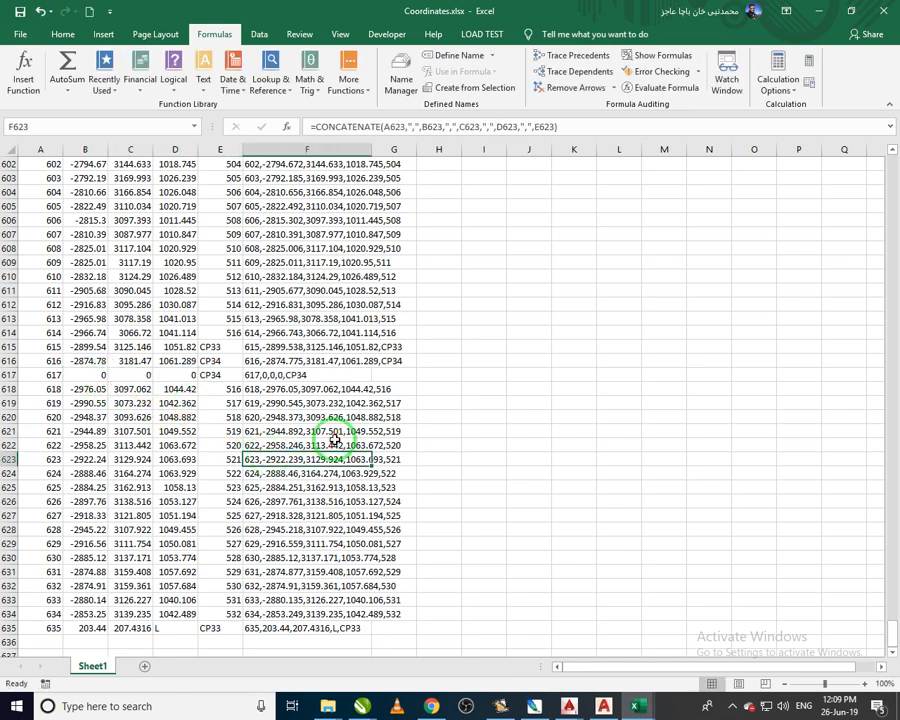
pyautogui.scroll(-2, 225, 450)
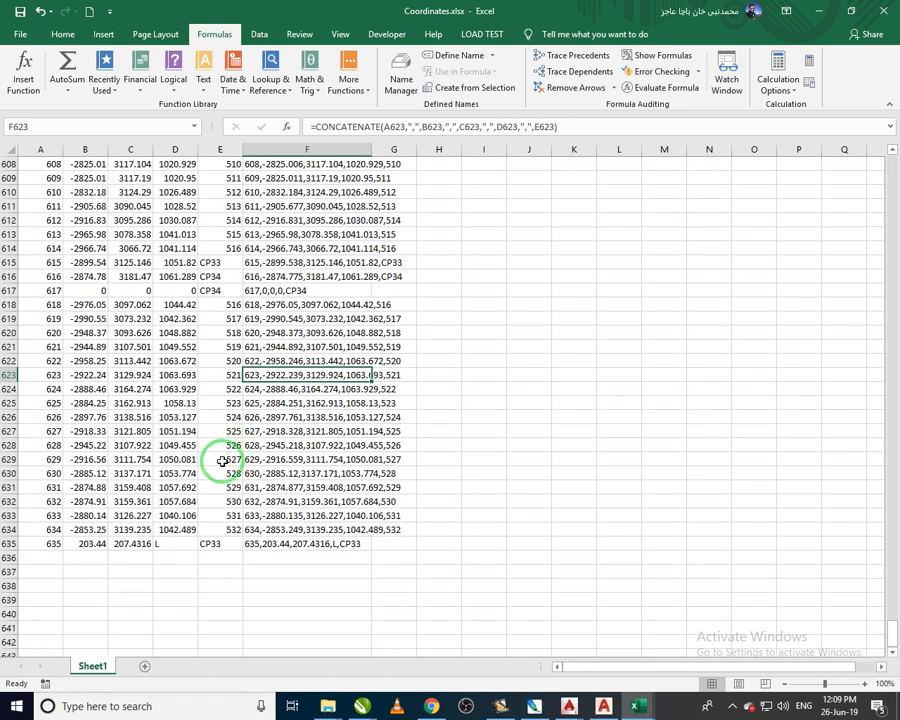
pyautogui.click(84, 543)
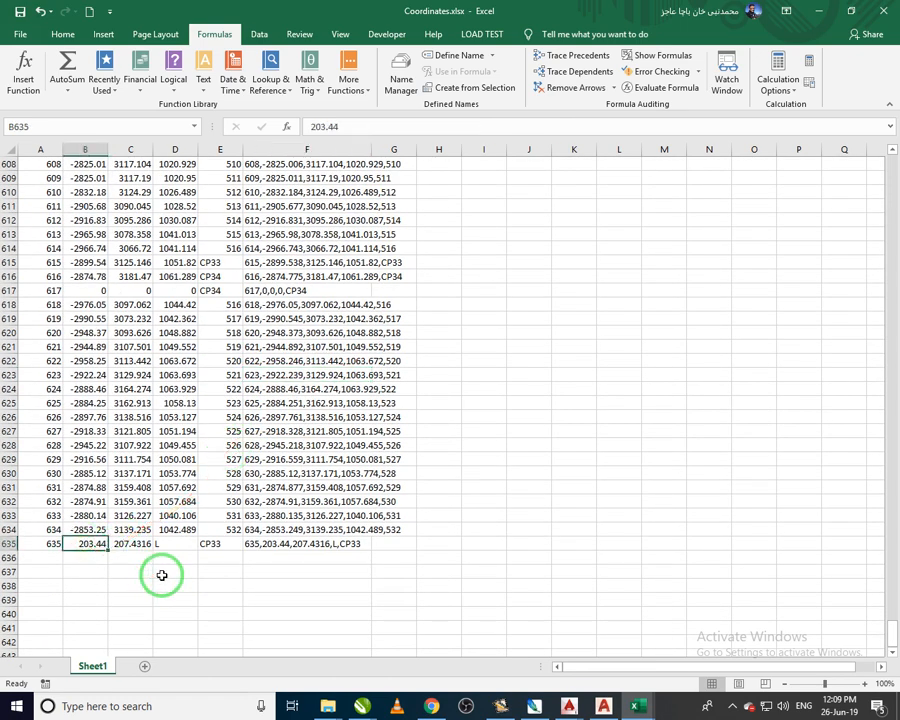
pyautogui.press('Tab')
pyautogui.write('0')
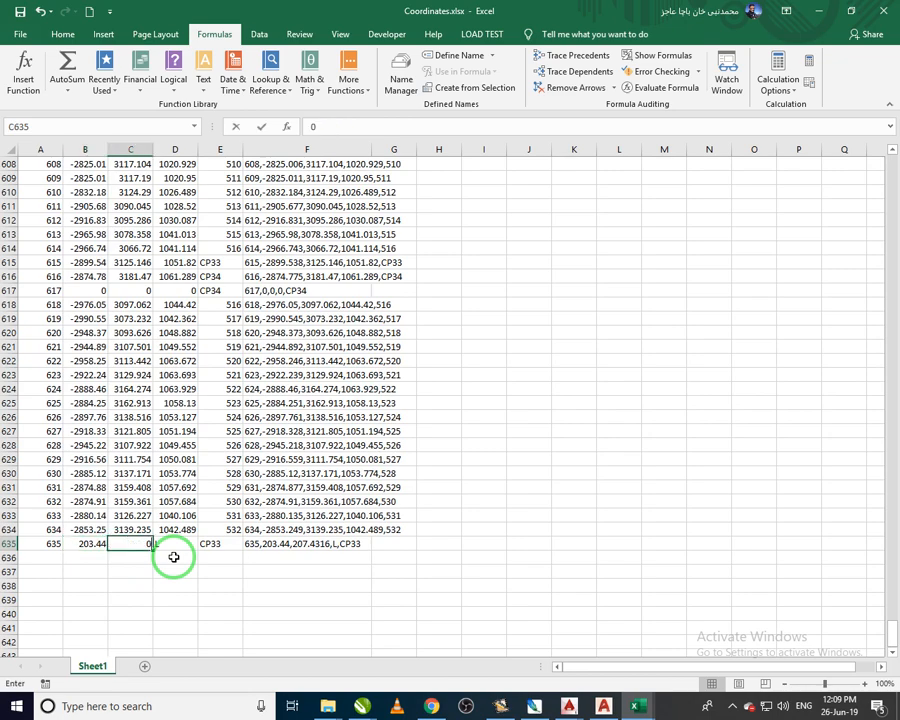
pyautogui.press('Tab')
pyautogui.write('0')
pyautogui.hotkey('shift', 'Tab')
pyautogui.hotkey('shift', 'Tab')
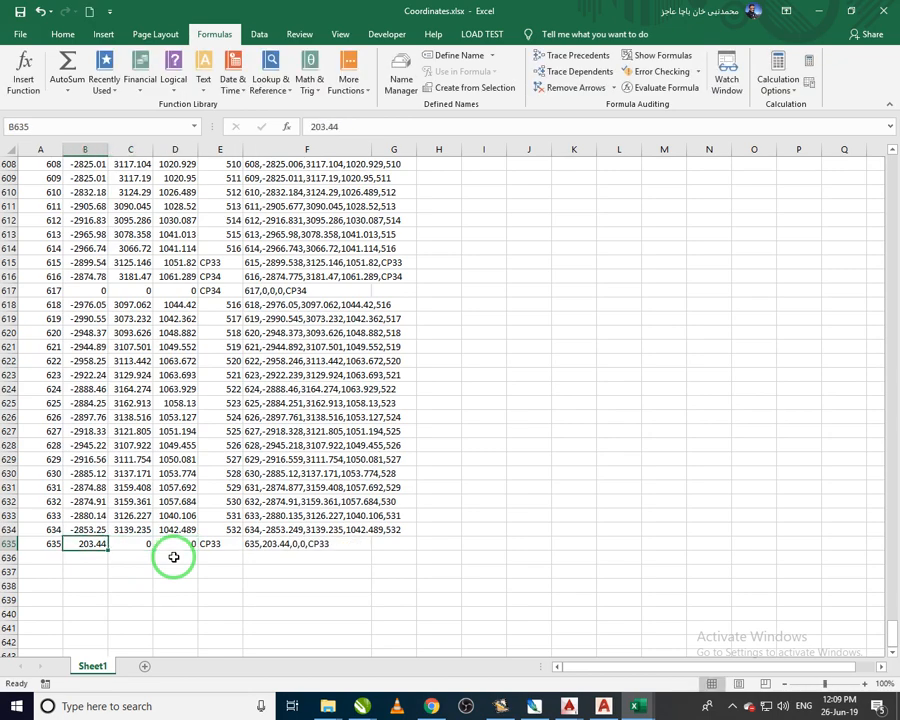
pyautogui.write('0')
pyautogui.press('Up')
# Find the incomplete BS31 record in row 599 and set B599, C599 and D599 to 0
pyautogui.press('Up')
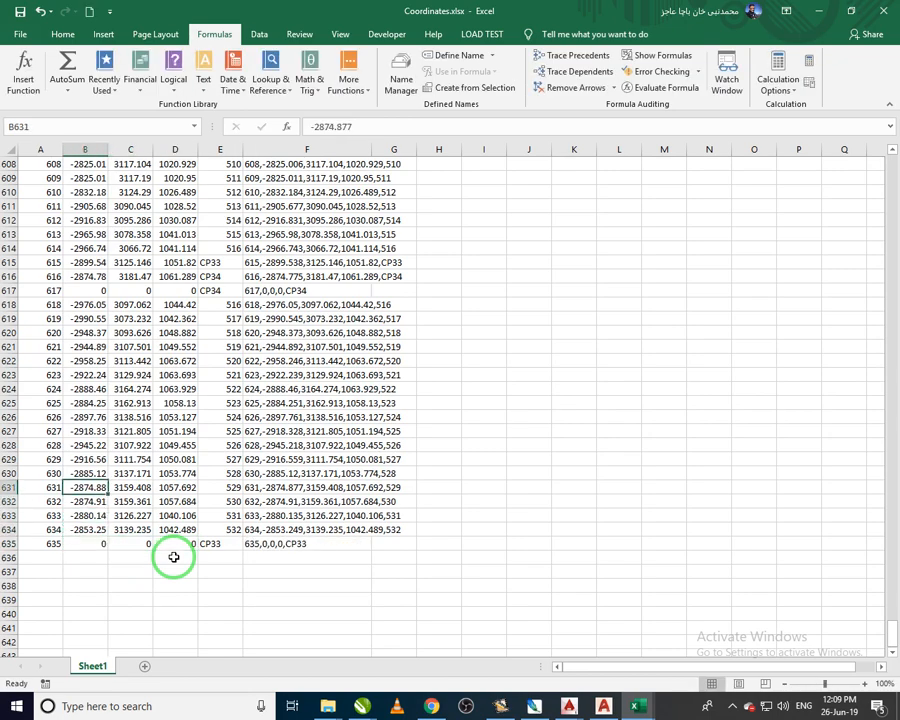
pyautogui.press('Up')
pyautogui.press('Up')
pyautogui.press('Up')
pyautogui.press('Up')
pyautogui.press('Up')
pyautogui.press('Up')
pyautogui.press('Up')
pyautogui.press('Up')
pyautogui.press('Up')
pyautogui.press('Up')
pyautogui.press('Up')
pyautogui.press('Up')
pyautogui.press('Up')
pyautogui.press('Up')
pyautogui.press('Up')
pyautogui.press('Up')
pyautogui.press('Up')
pyautogui.press('Up')
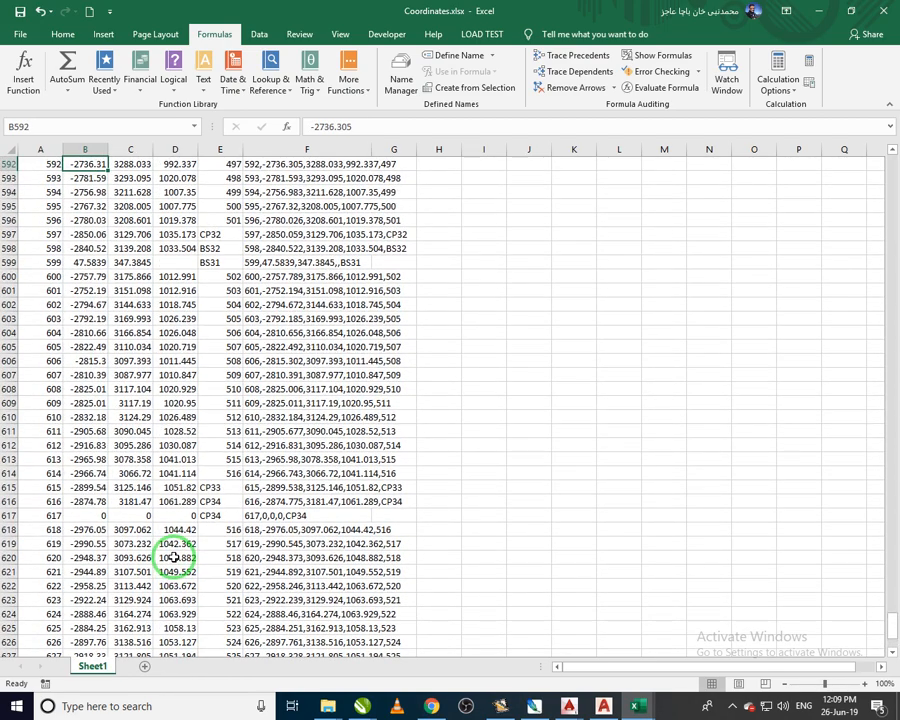
pyautogui.press('Up')
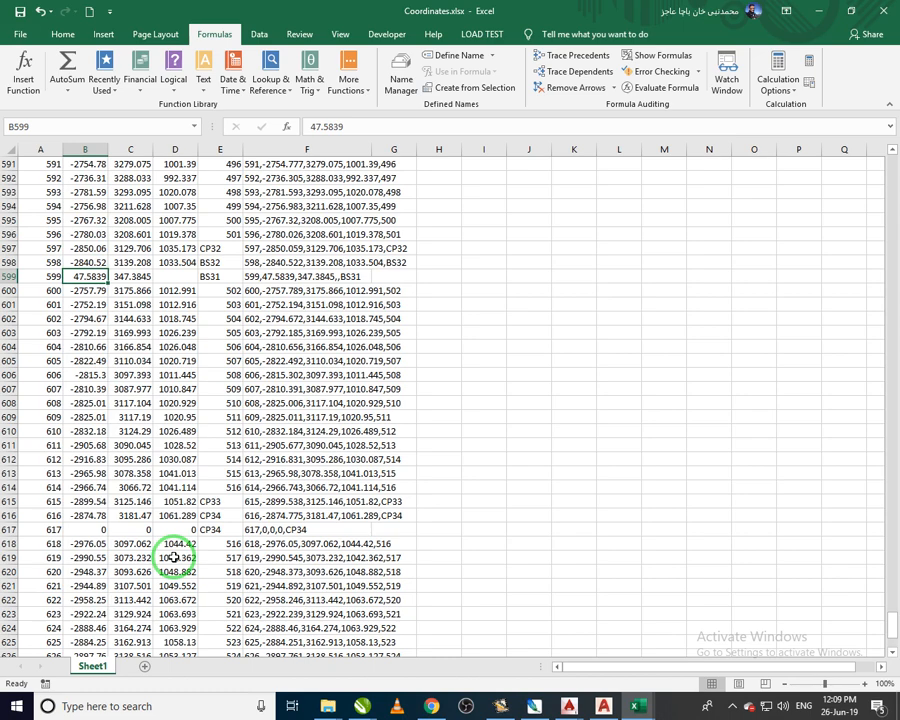
pyautogui.write('0')
pyautogui.press('Tab')
pyautogui.write('0')
pyautogui.press('Tab')
pyautogui.write('0')
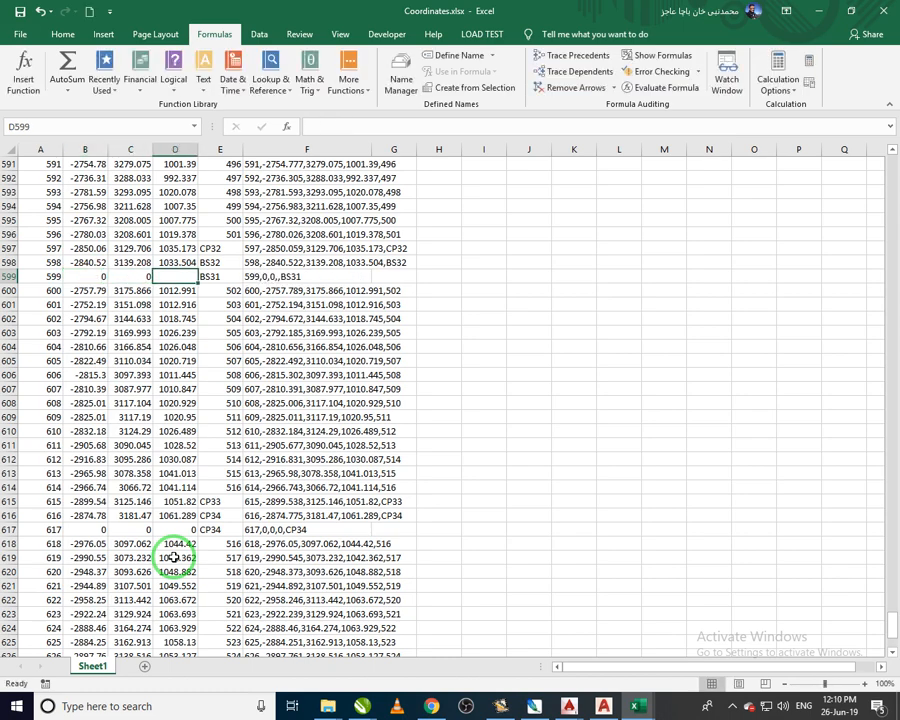
# Find the next incomplete record further up, in row 579, and set B579, C579 and D579 to 0
pyautogui.press('Up')
pyautogui.press('Up')
pyautogui.press('Up')
pyautogui.press('Up')
pyautogui.press('Up')
pyautogui.press('Up')
pyautogui.press('Up')
pyautogui.press('Up')
pyautogui.press('Up')
pyautogui.press('Up')
pyautogui.press('Up')
pyautogui.press('Up')
pyautogui.press('Up')
pyautogui.press('Up')
pyautogui.press('Up')
pyautogui.press('Up')
pyautogui.press('Up')
pyautogui.press('Up')
pyautogui.press('Up')
pyautogui.press('Up')
pyautogui.press('Up')
pyautogui.press('Up')
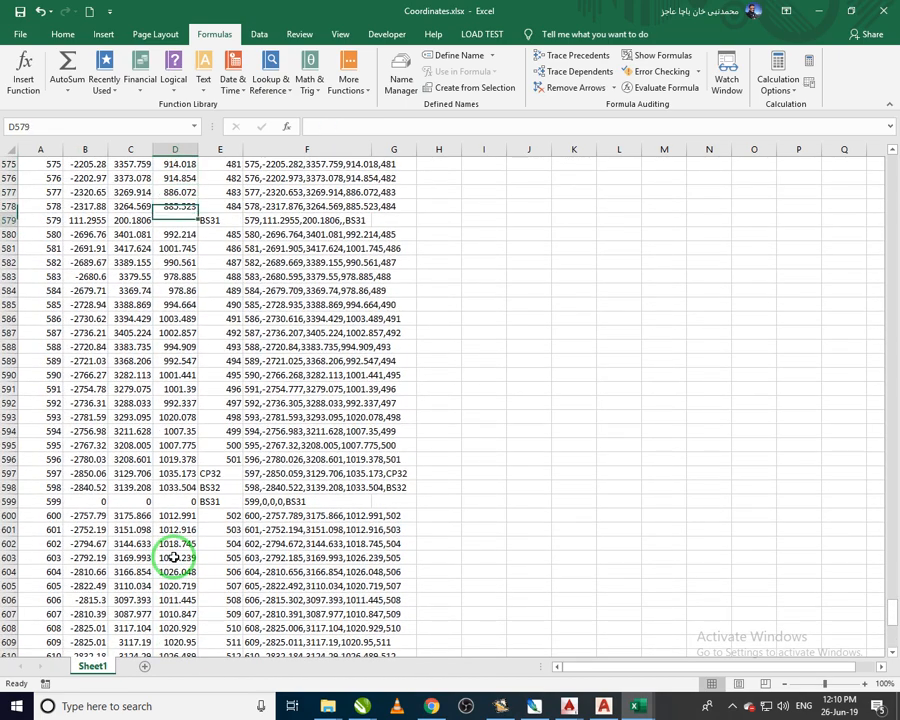
pyautogui.press('Left')
pyautogui.press('Left')
pyautogui.press('Left')
pyautogui.press('Right')
pyautogui.write('0')
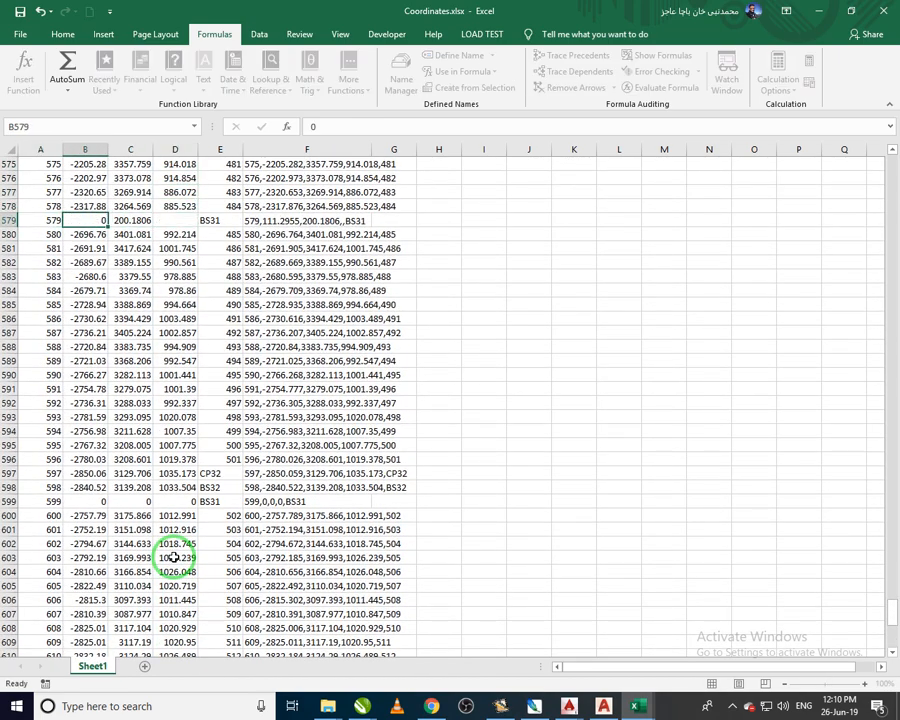
pyautogui.press('Tab')
pyautogui.write('0')
pyautogui.press('Tab')
pyautogui.write('0')
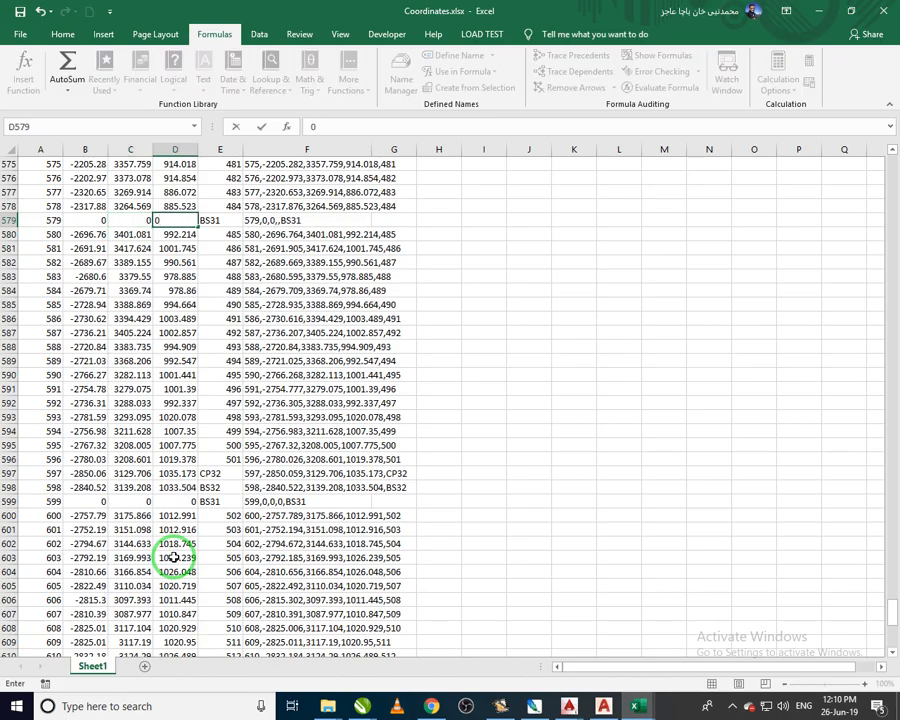
# Examine the records above row 579, up to row 547, for missing or invalid coordinates
pyautogui.press('Up')
pyautogui.press('Up')
pyautogui.press('Up')
pyautogui.press('Up')
pyautogui.press('Up')
pyautogui.press('Up')
pyautogui.press('Up')
pyautogui.press('Up')
pyautogui.press('Up')
pyautogui.press('Up')
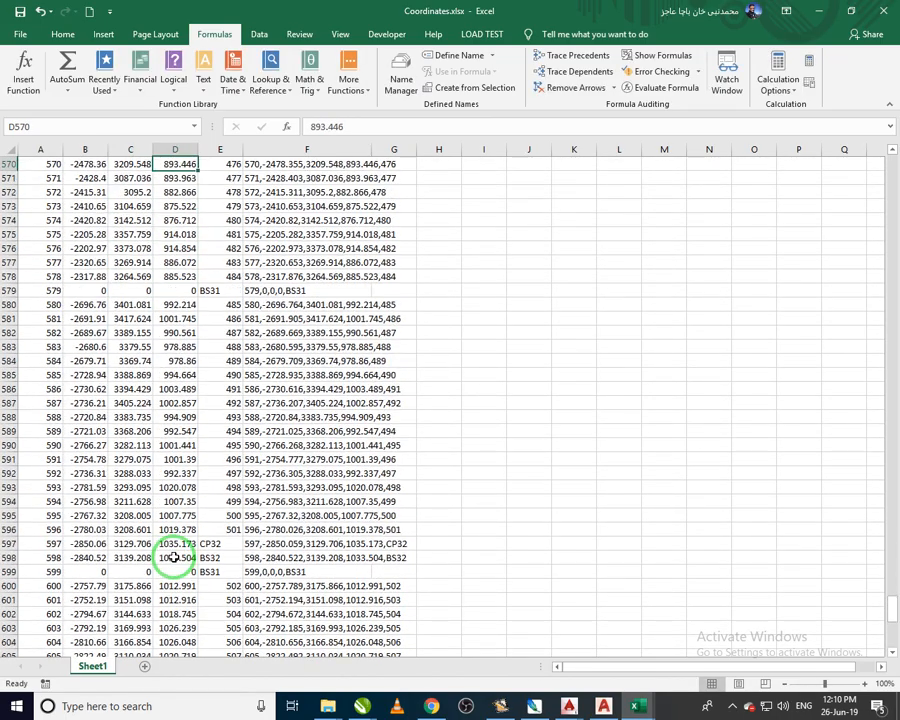
pyautogui.press('Up')
pyautogui.press('Up')
pyautogui.press('Up')
pyautogui.press('Up')
pyautogui.press('Up')
pyautogui.press('Up')
pyautogui.press('Up')
pyautogui.press('Up')
pyautogui.press('Up')
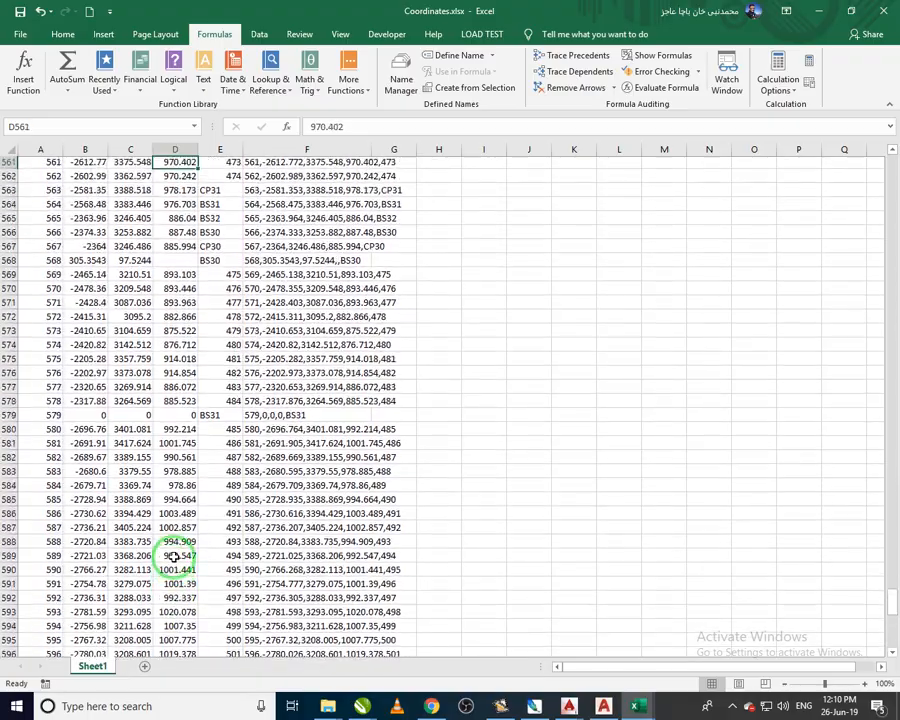
pyautogui.press('Up')
pyautogui.press('Up')
pyautogui.press('Up')
pyautogui.press('Up')
pyautogui.press('Up')
pyautogui.press('Up')
pyautogui.press('Up')
pyautogui.press('Up')
pyautogui.press('Up')
pyautogui.press('Up')
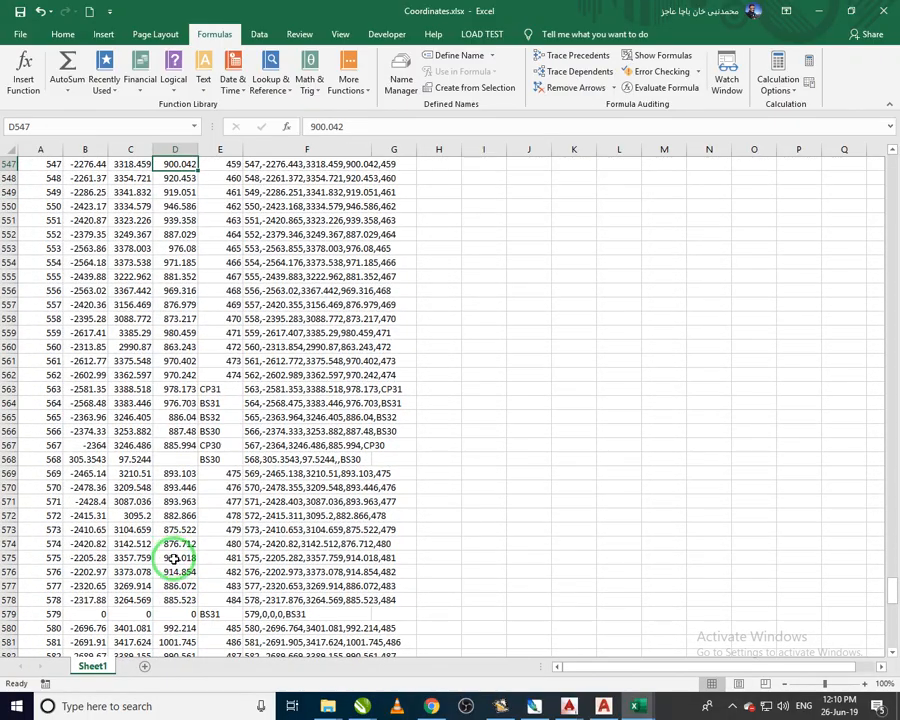
# Clear the contents of the BS31 record in row 579 and delete the entire row
pyautogui.moveTo(100, 614); pyautogui.dragTo(172, 614)
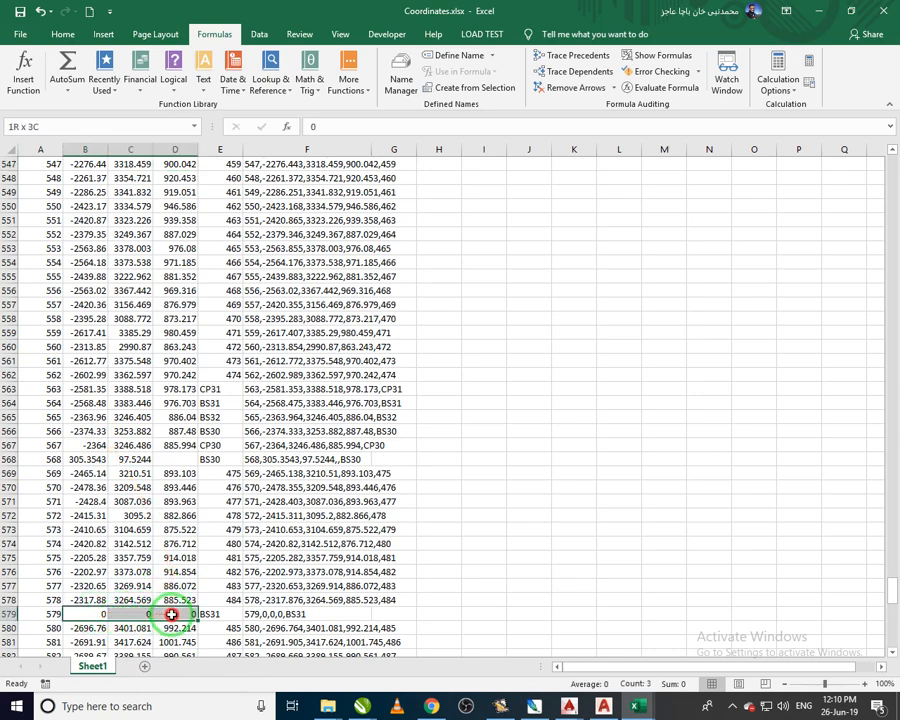
pyautogui.press('Delete')
pyautogui.click(208, 614)
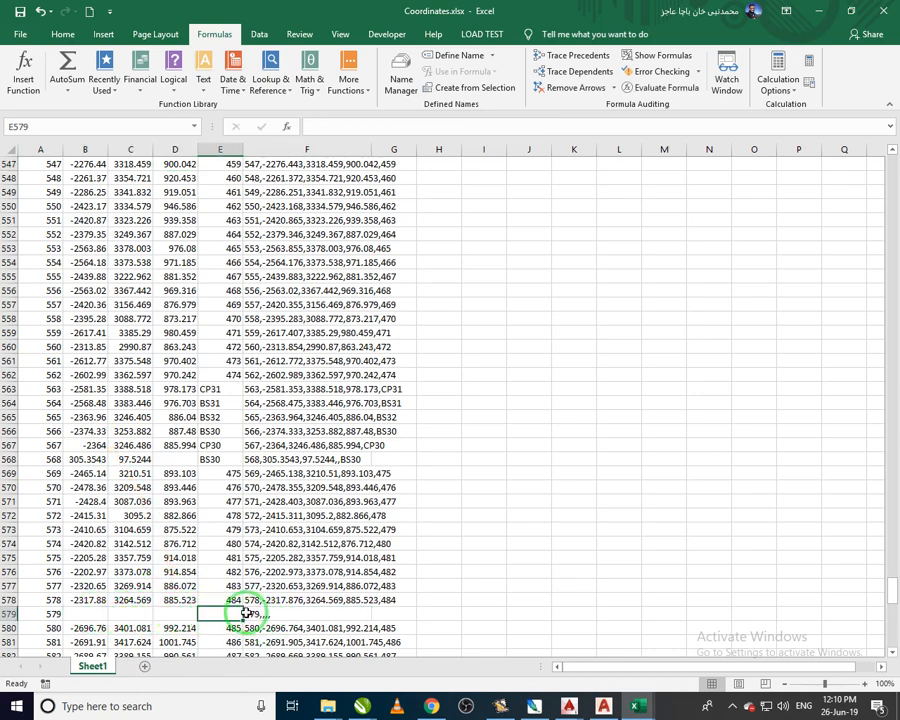
pyautogui.moveTo(28, 613); pyautogui.dragTo(173, 615)
pyautogui.press('Delete')
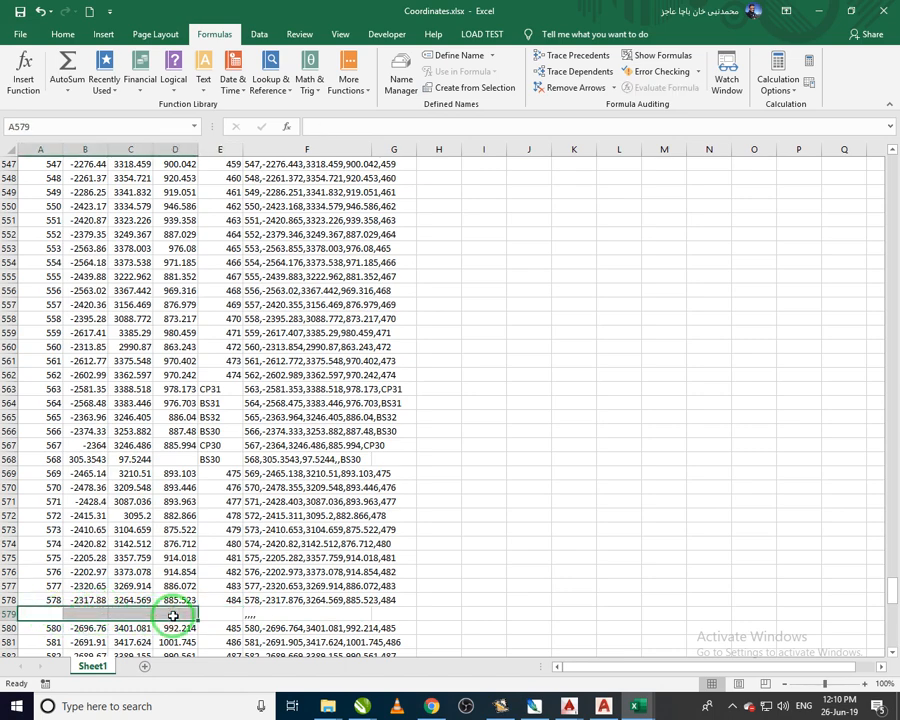
pyautogui.rightClick(175, 615)
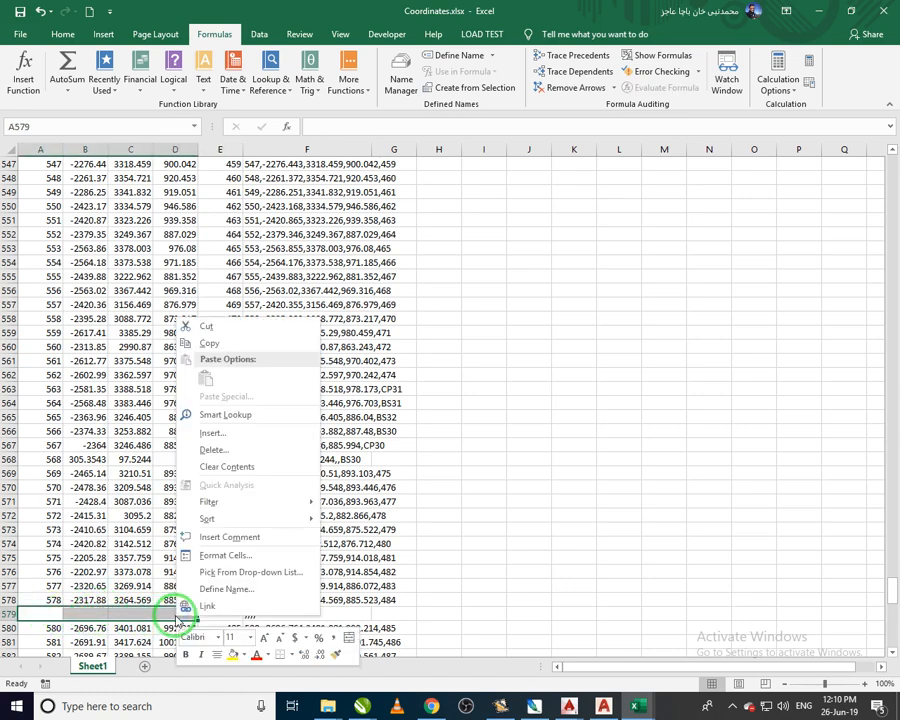
pyautogui.click(211, 450)
pyautogui.click(190, 458)
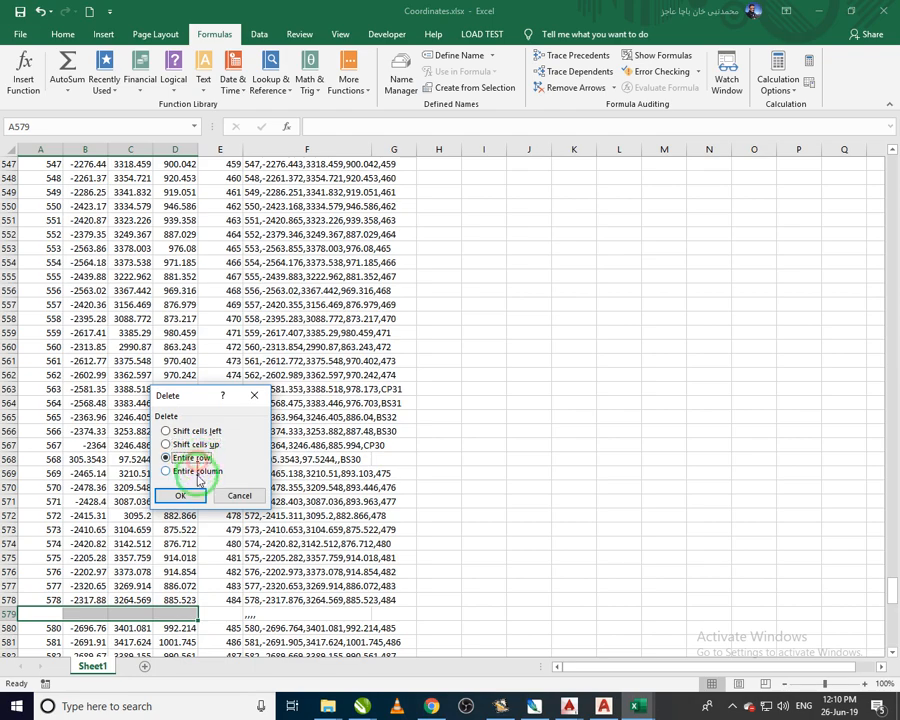
pyautogui.click(196, 495)
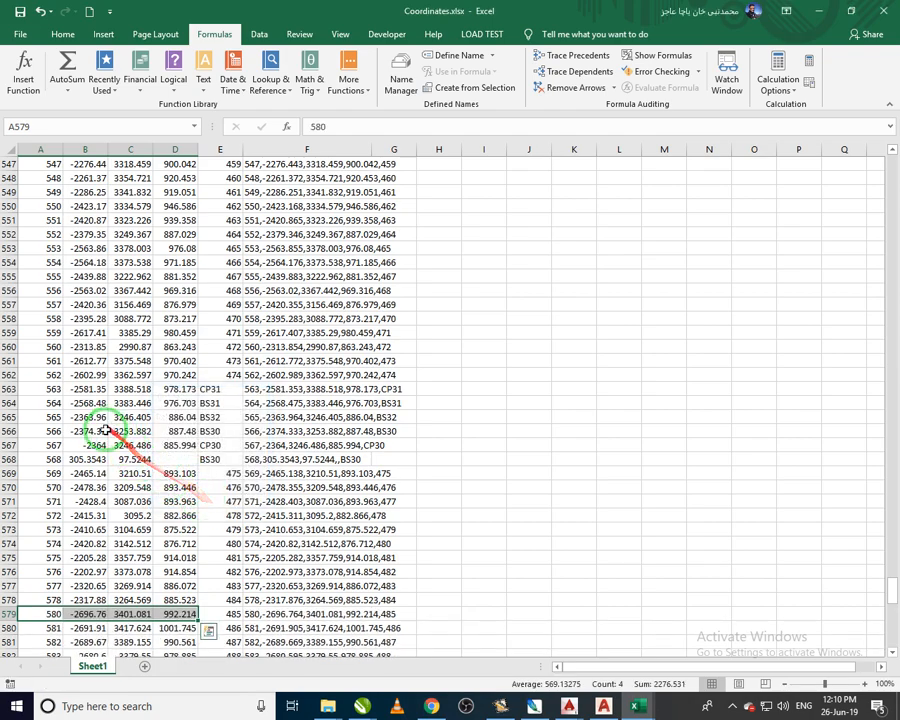
pyautogui.scroll(3, 118, 453)
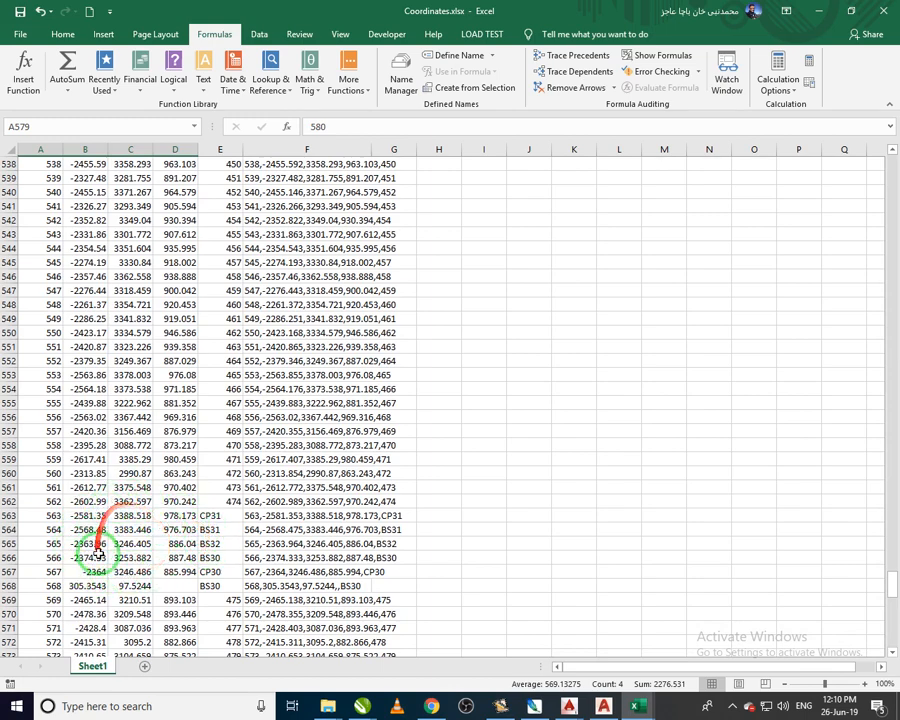
pyautogui.scroll(6, 126, 540)
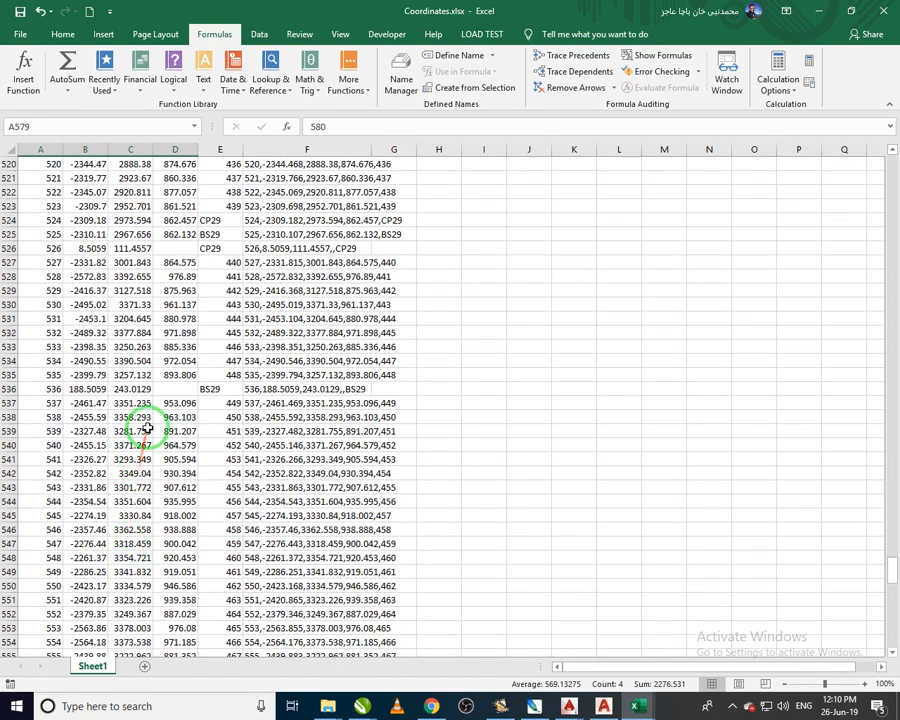
pyautogui.click(77, 390)
pyautogui.rightClick(80, 390)
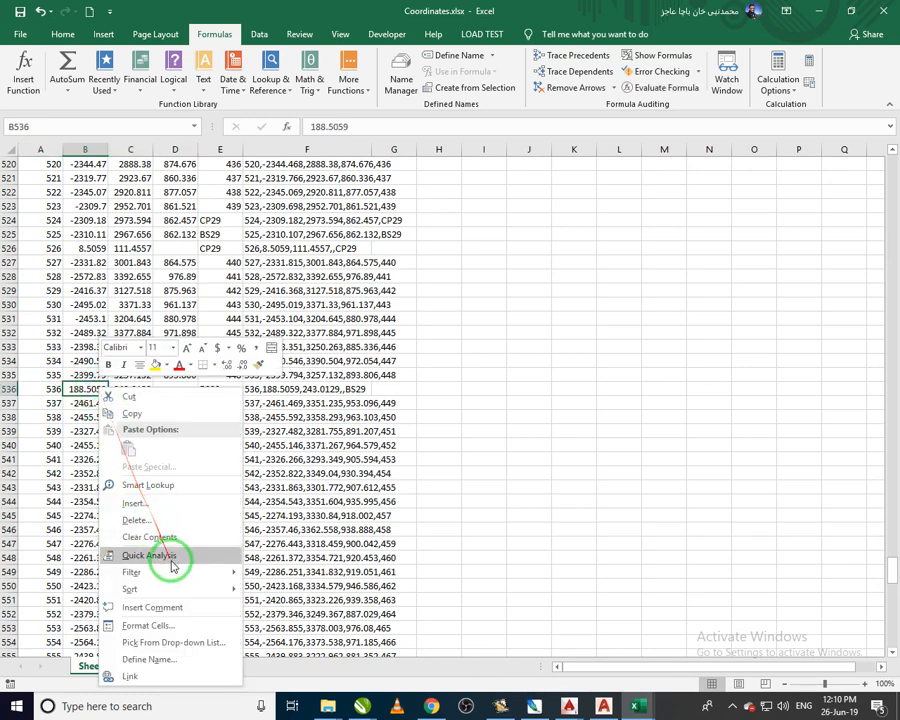
pyautogui.click(165, 521)
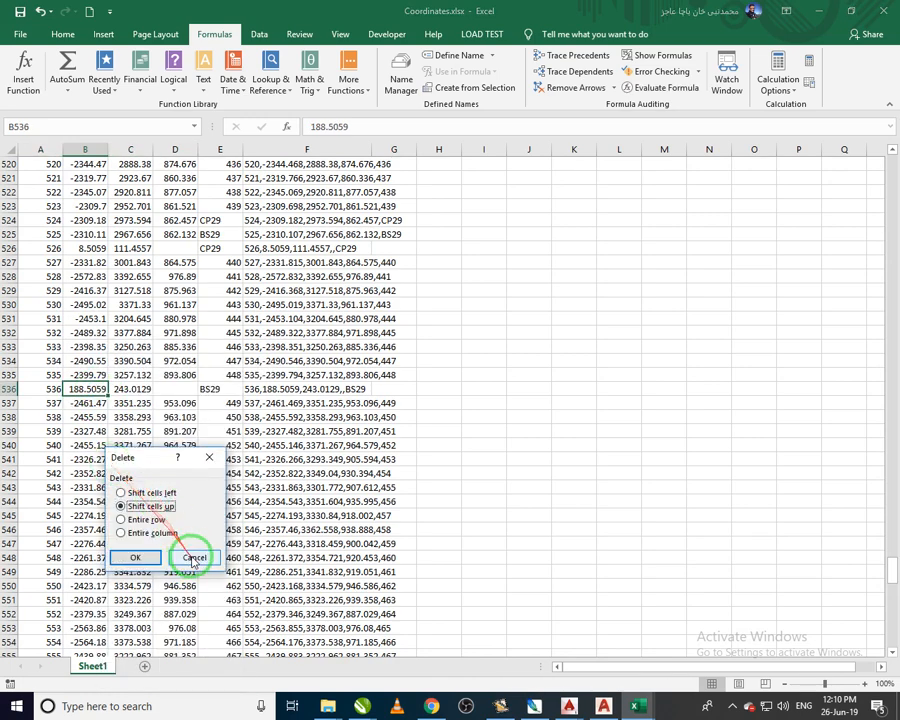
pyautogui.click(194, 552)
# Delete the whole of row 536, which holds the incomplete BS29 record
pyautogui.click(10, 389)
pyautogui.rightClick(10, 389)
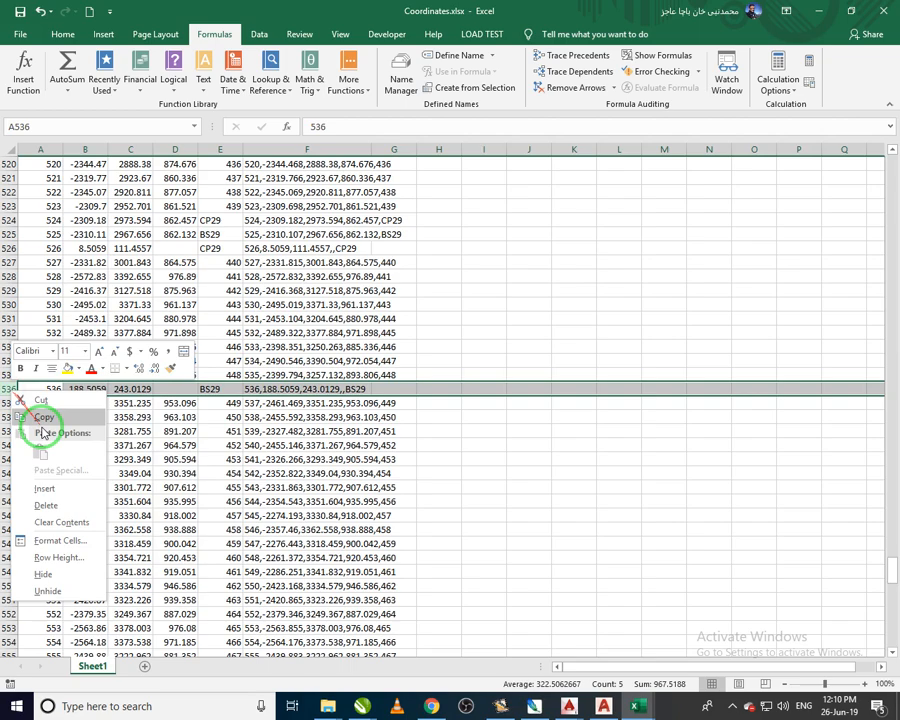
pyautogui.click(72, 504)
# Delete row 526, the incomplete CP29 record with no elevation
pyautogui.scroll(4, 100, 380)
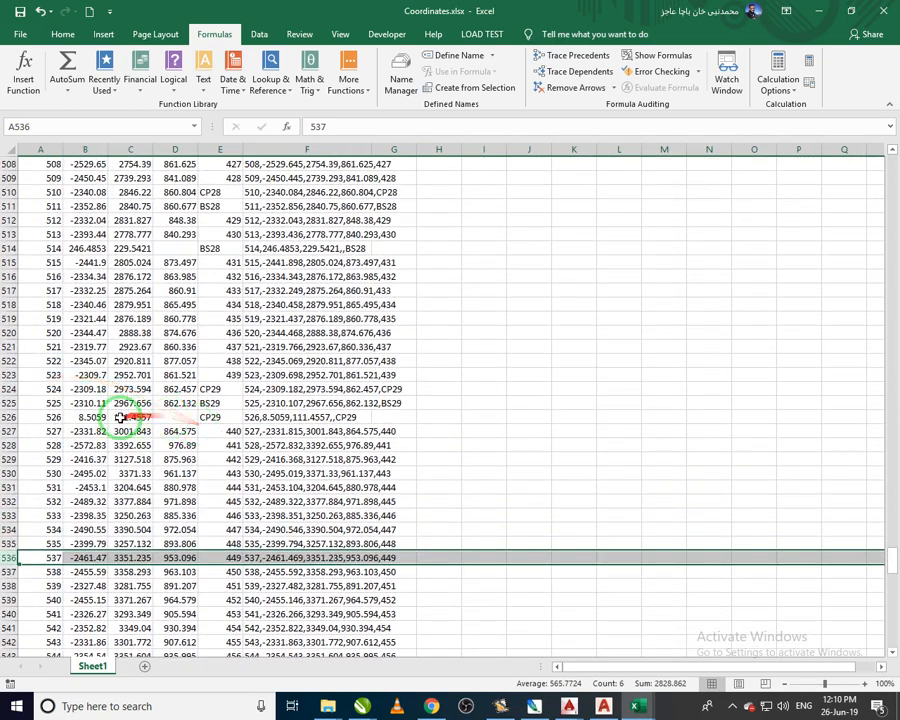
pyautogui.click(10, 417)
pyautogui.rightClick(10, 417)
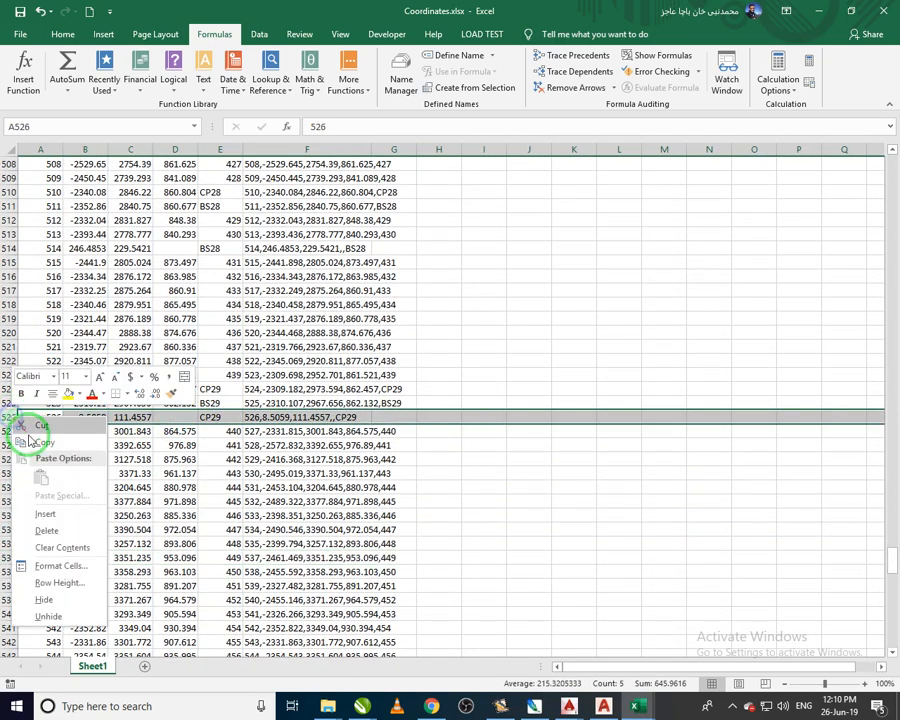
pyautogui.click(70, 510)
# Delete row 514 with the incomplete BS28 record
pyautogui.scroll(3, 94, 380)
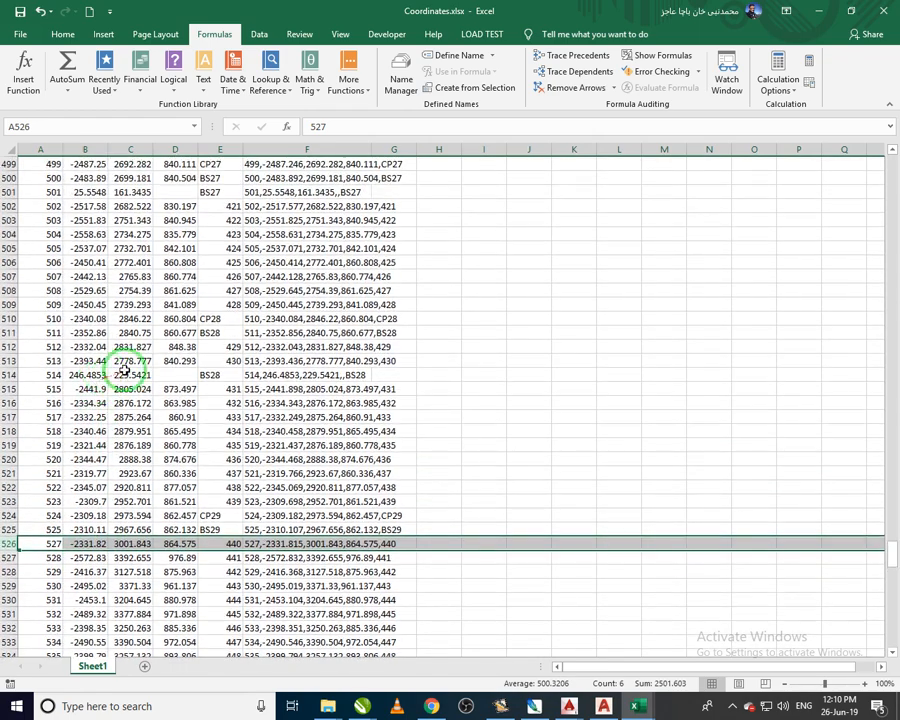
pyautogui.click(8, 374)
pyautogui.rightClick(8, 374)
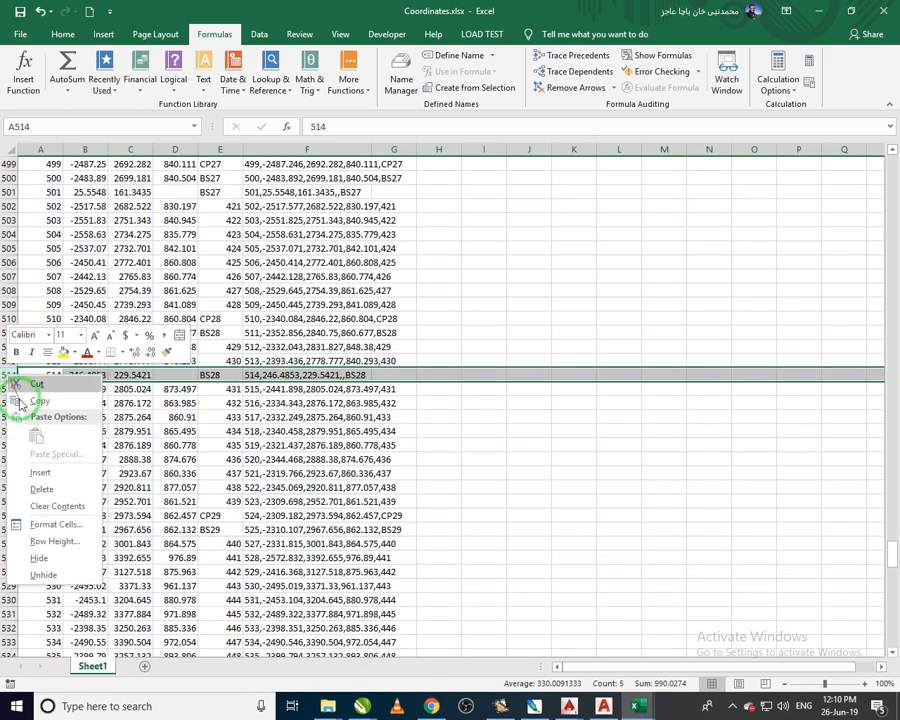
pyautogui.click(44, 522)
# Find the incomplete BS27 record in row 501 and delete that row
pyautogui.scroll(2, 70, 410)
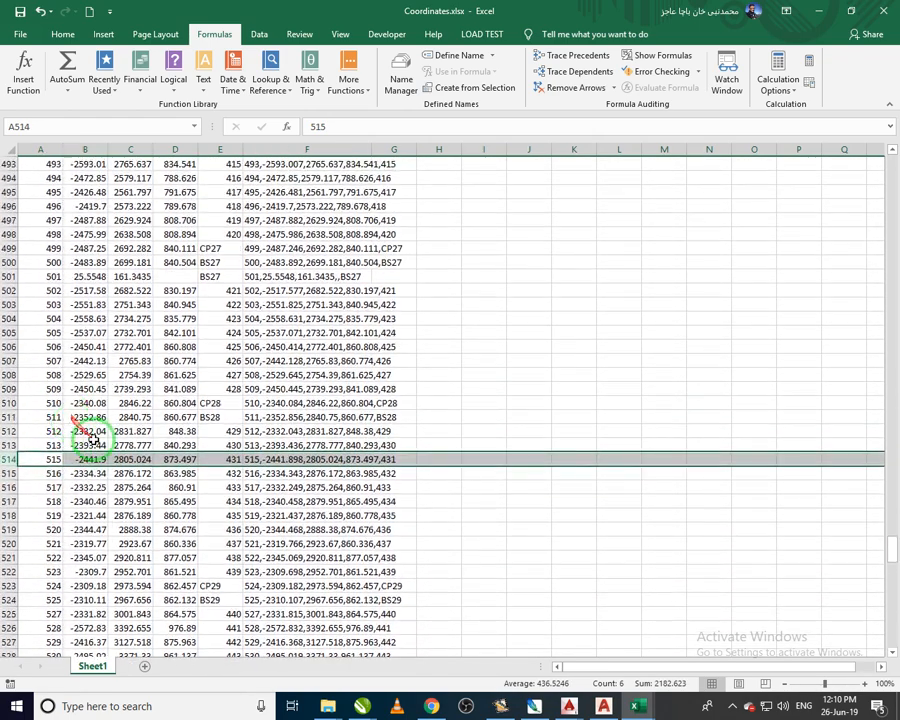
pyautogui.scroll(2, 87, 413)
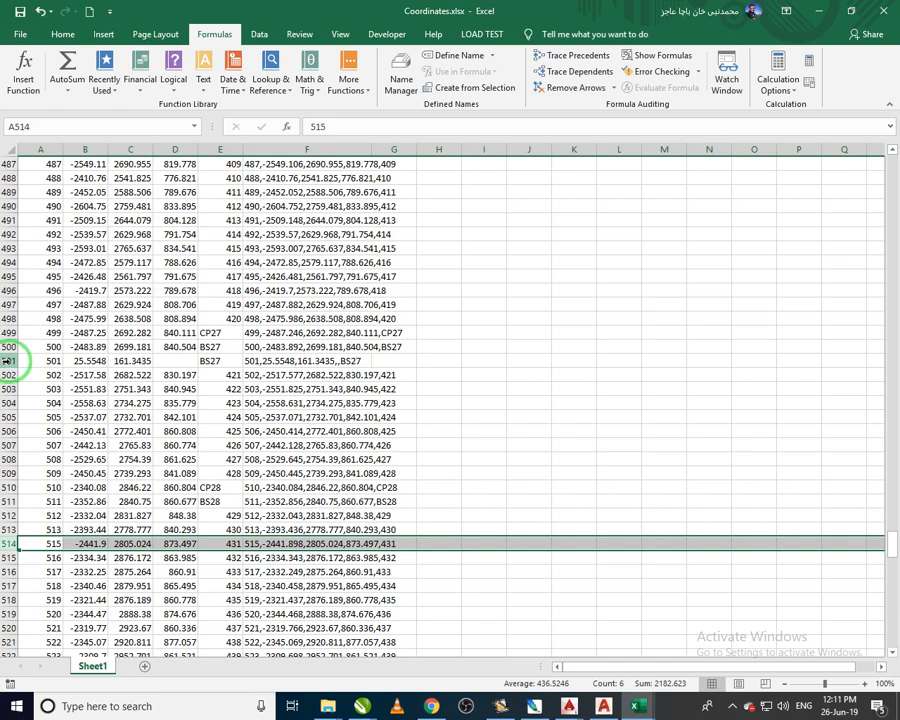
pyautogui.click(104, 361)
pyautogui.click(8, 361)
pyautogui.rightClick(10, 362)
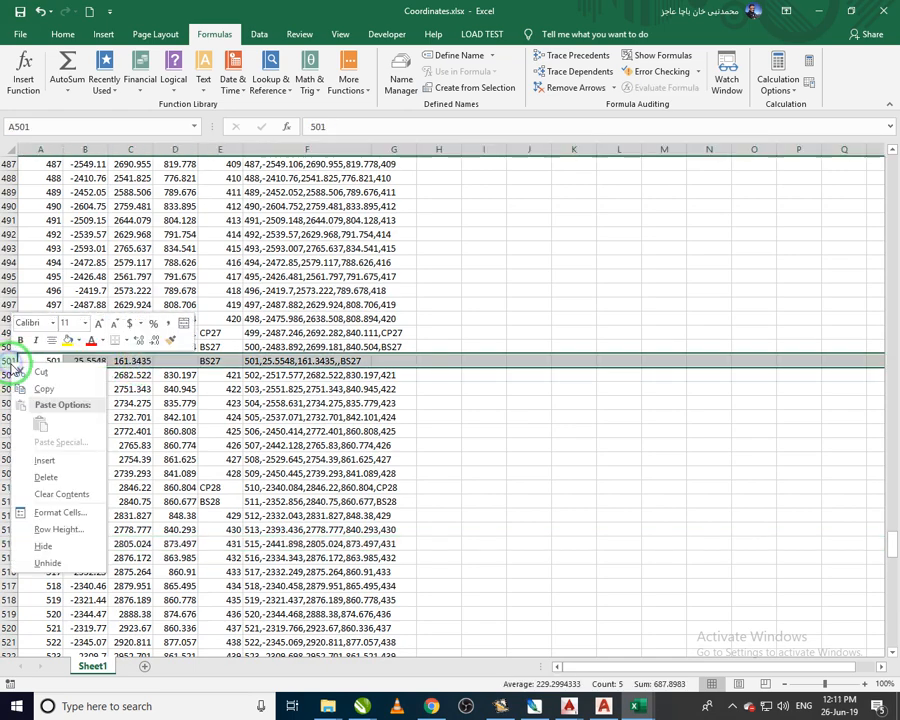
pyautogui.click(60, 458)
# Find the two adjacent invalid records in rows 483 and 484 and delete both rows together
pyautogui.scroll(3, 128, 420)
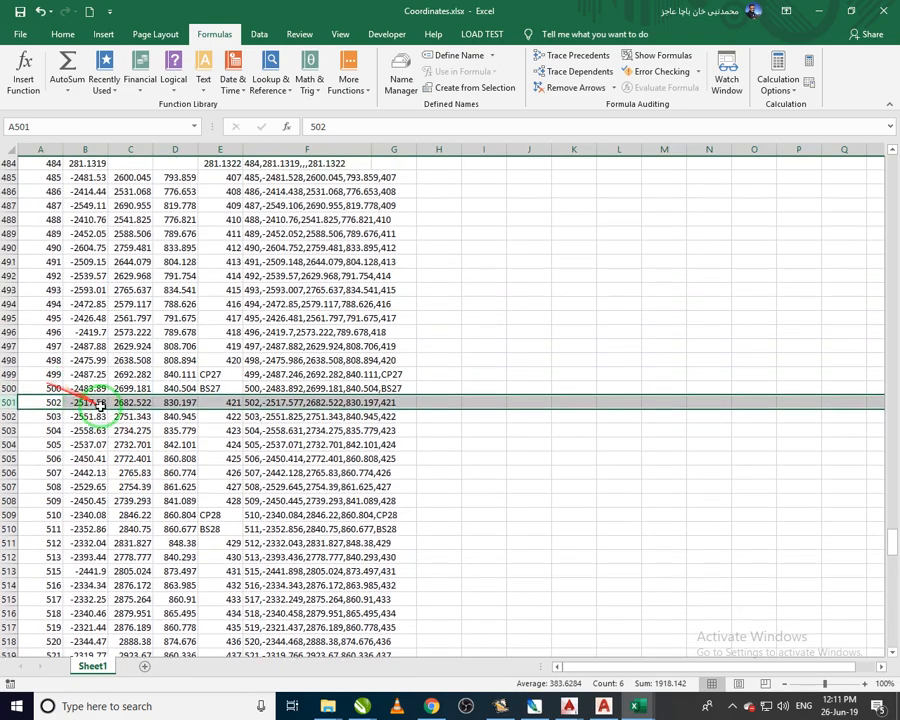
pyautogui.scroll(2, 128, 408)
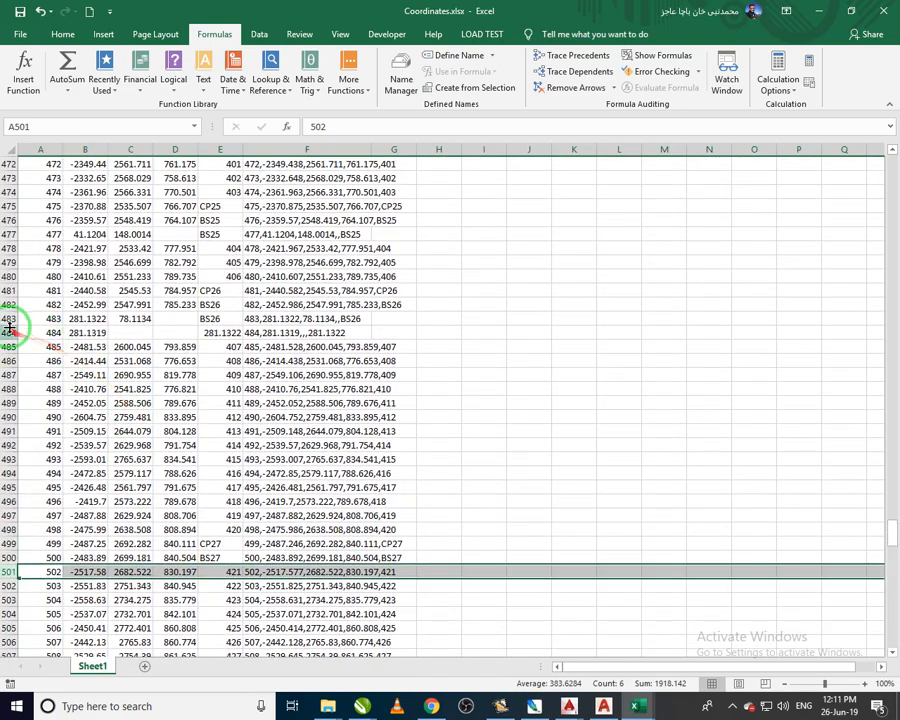
pyautogui.moveTo(8, 318); pyautogui.dragTo(8, 333)
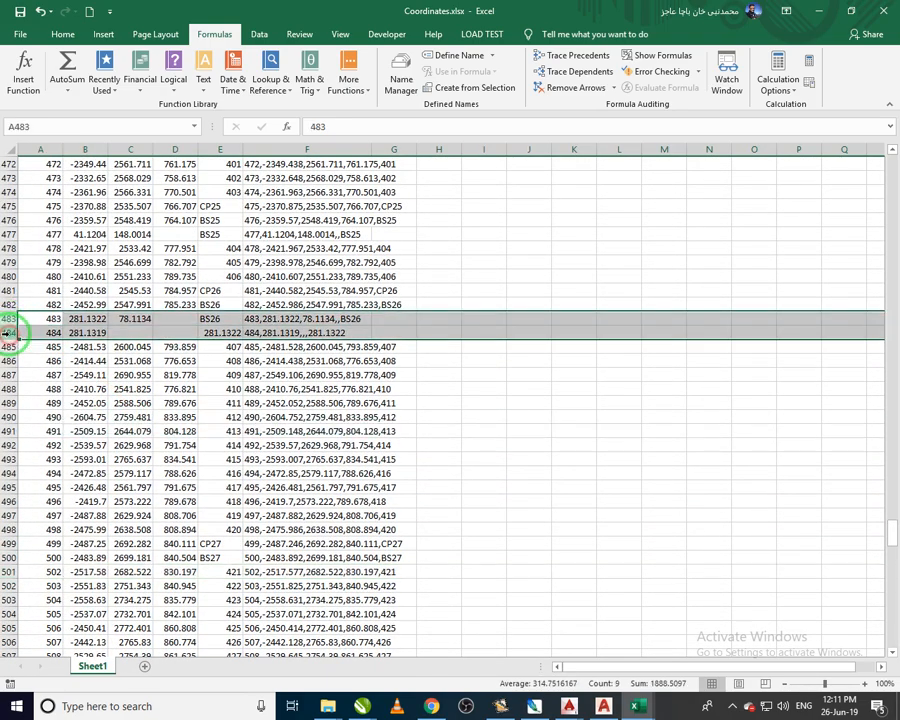
pyautogui.rightClick(8, 322)
pyautogui.click(74, 428)
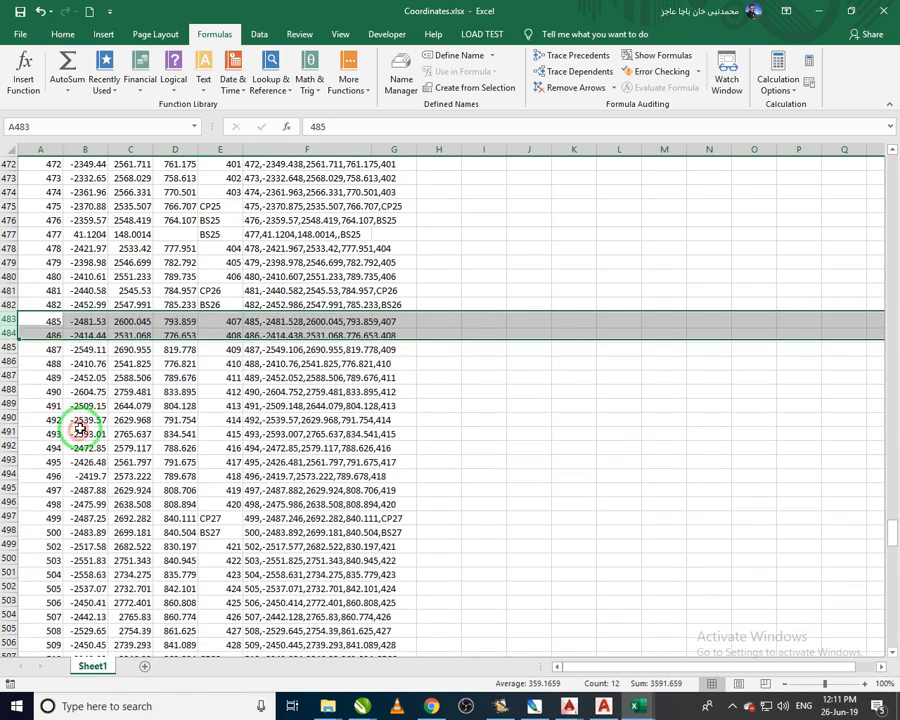
# Delete row 477, the incomplete BS25 record
pyautogui.scroll(1, 100, 388)
pyautogui.scroll(3, 100, 388)
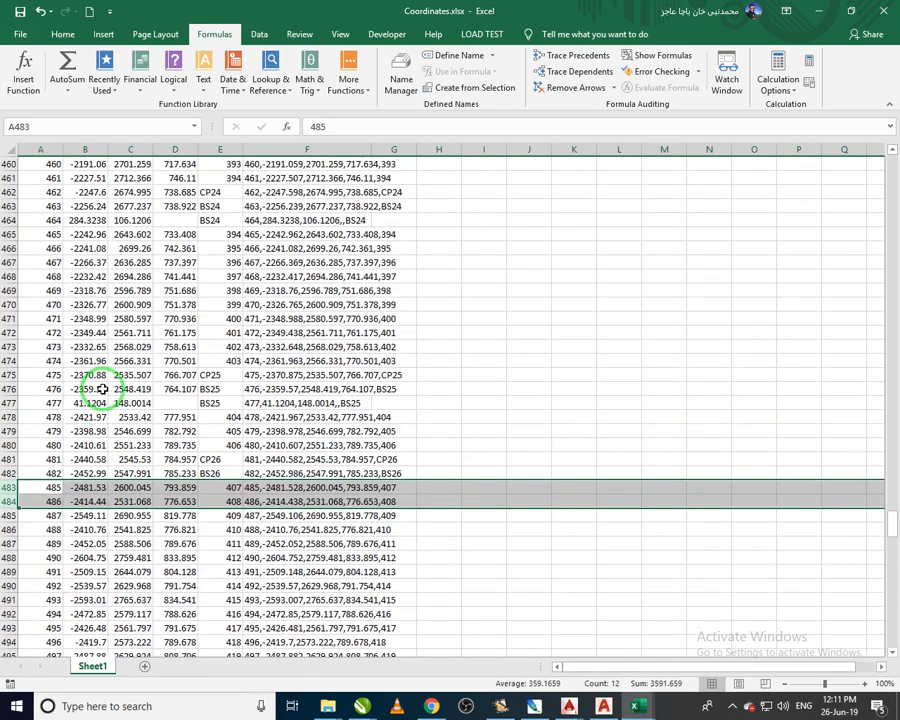
pyautogui.rightClick(5, 403)
pyautogui.click(44, 512)
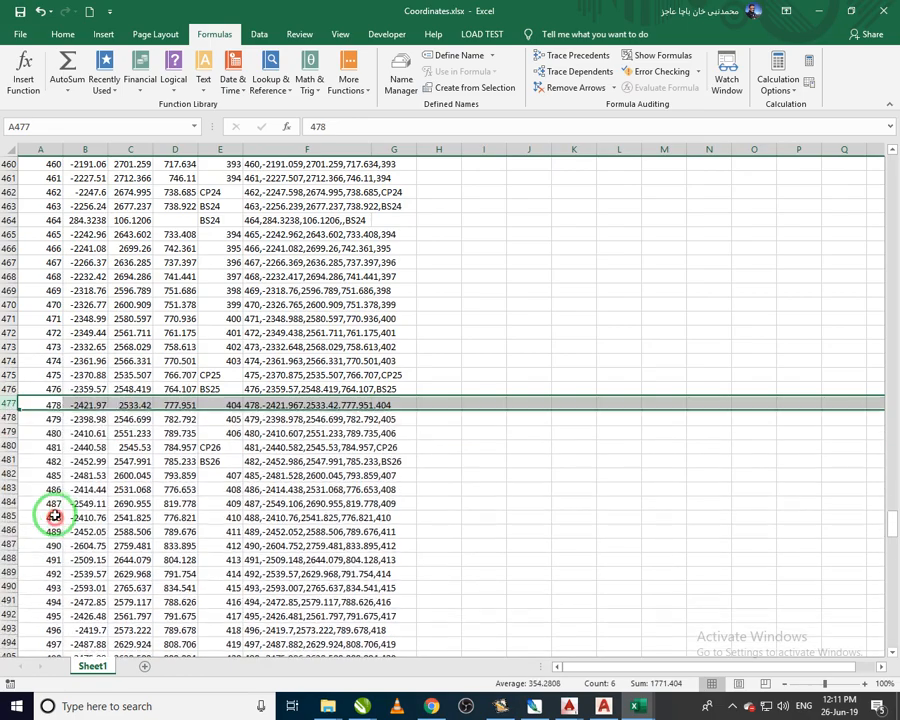
# Delete rows 453 and 454 together, the incomplete BS23 record and the invalid record beneath it
pyautogui.scroll(4, 88, 410)
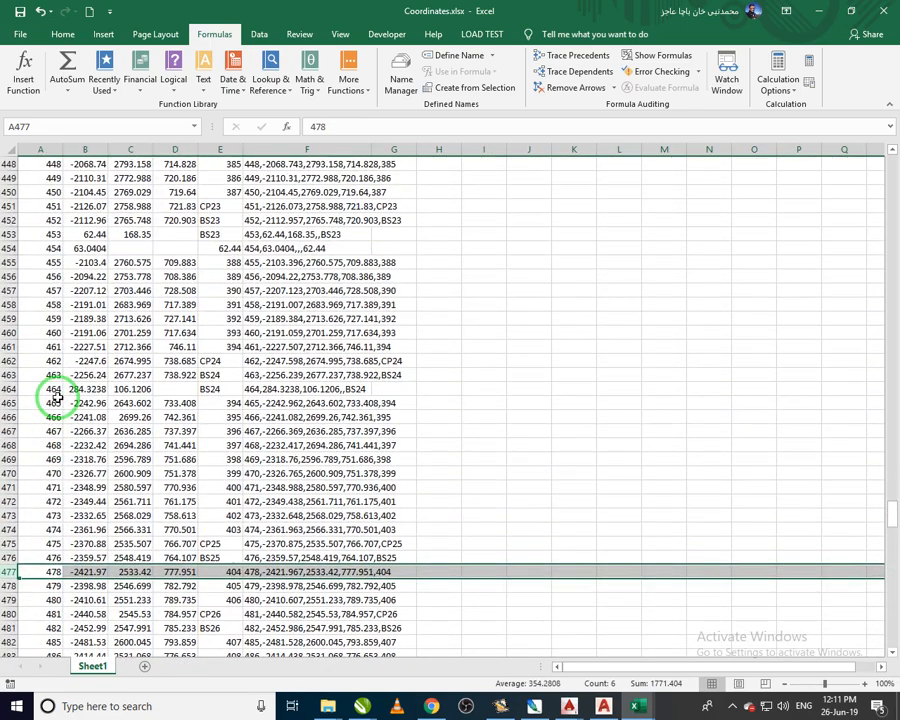
pyautogui.scroll(3, 57, 398)
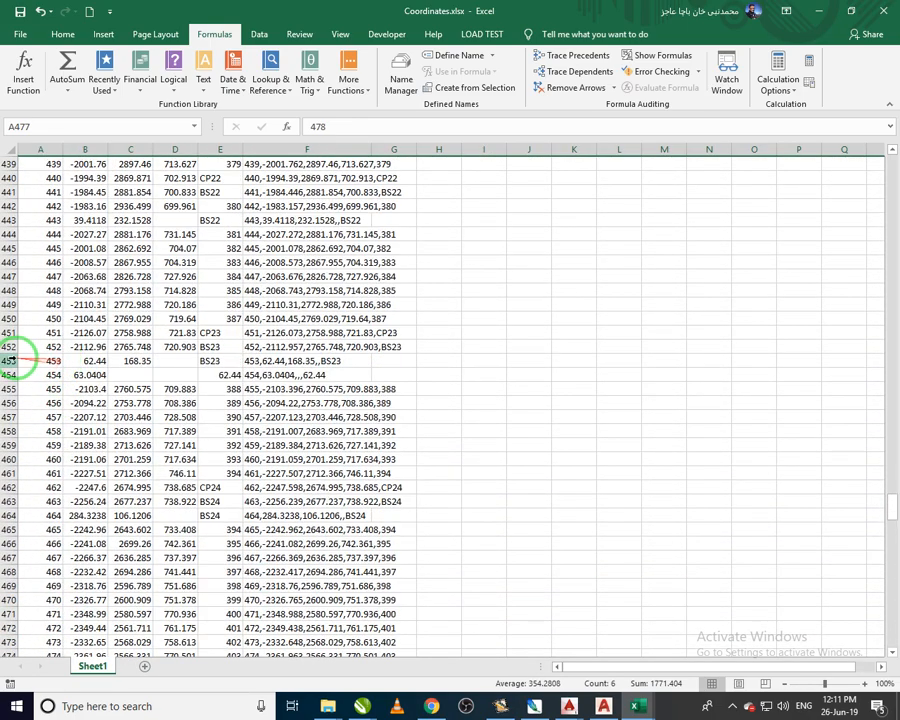
pyautogui.moveTo(8, 360); pyautogui.dragTo(13, 375)
pyautogui.rightClick(15, 362)
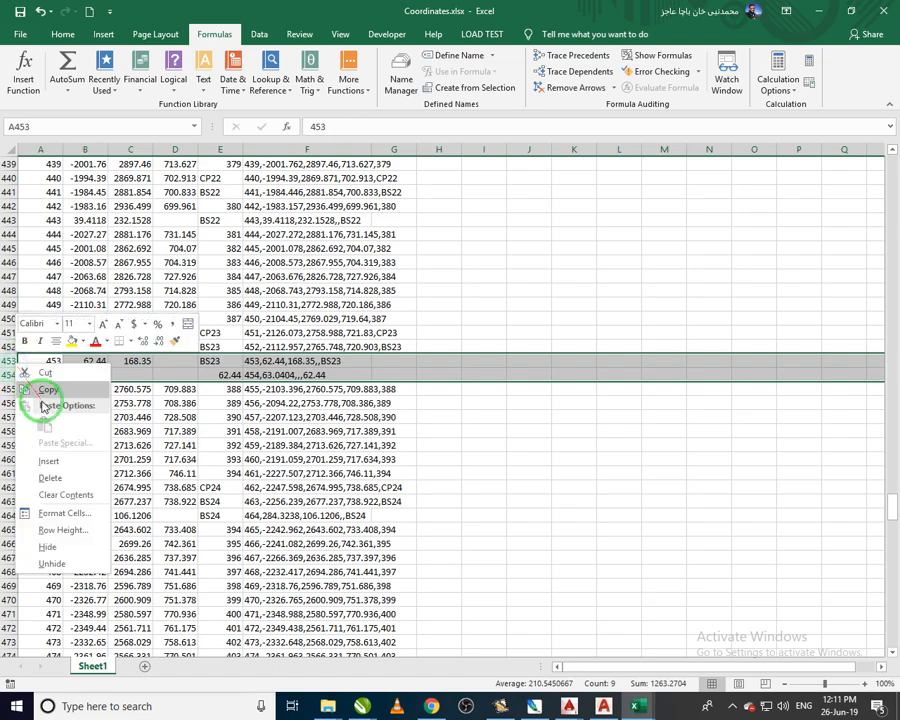
pyautogui.click(52, 477)
# Delete row 443, which contains the incomplete BS22 record
pyautogui.scroll(5, 70, 444)
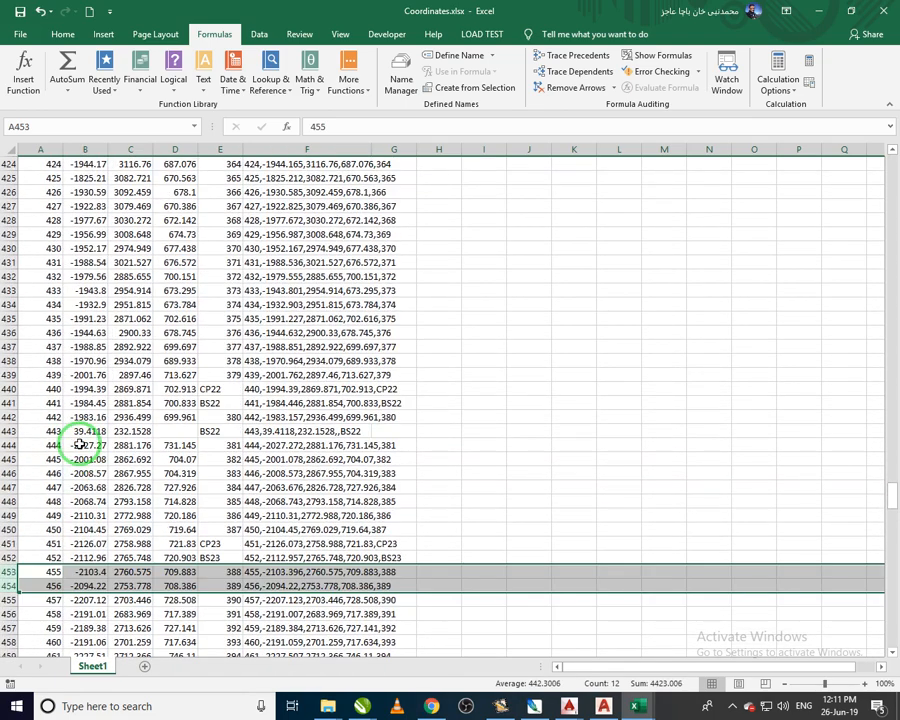
pyautogui.click(12, 430)
pyautogui.rightClick(10, 432)
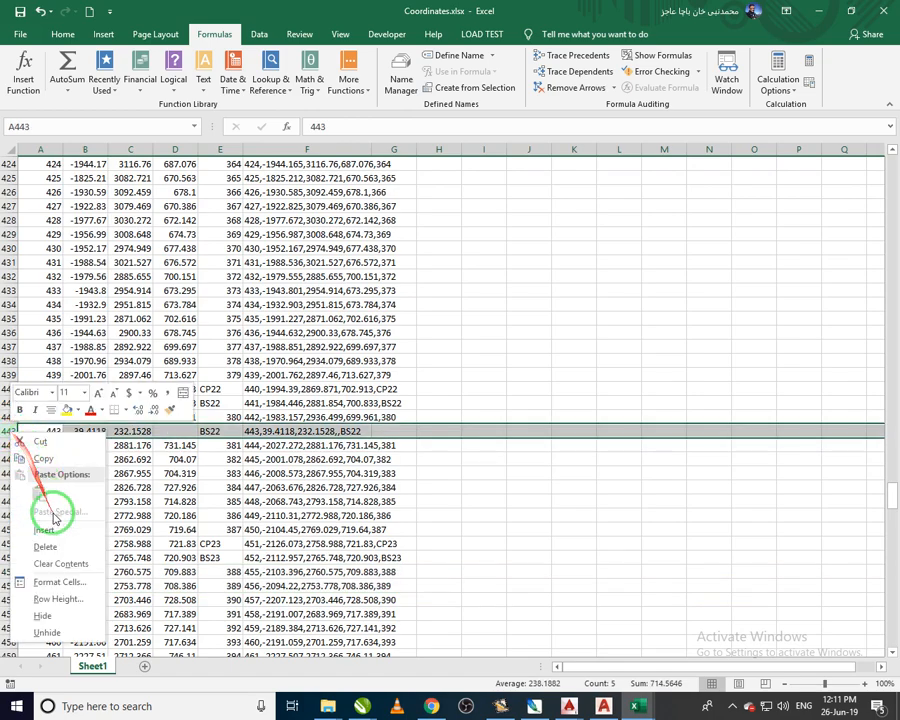
pyautogui.click(52, 547)
# Delete row 417, directly below the incomplete BSS21 record
pyautogui.scroll(3, 17, 395)
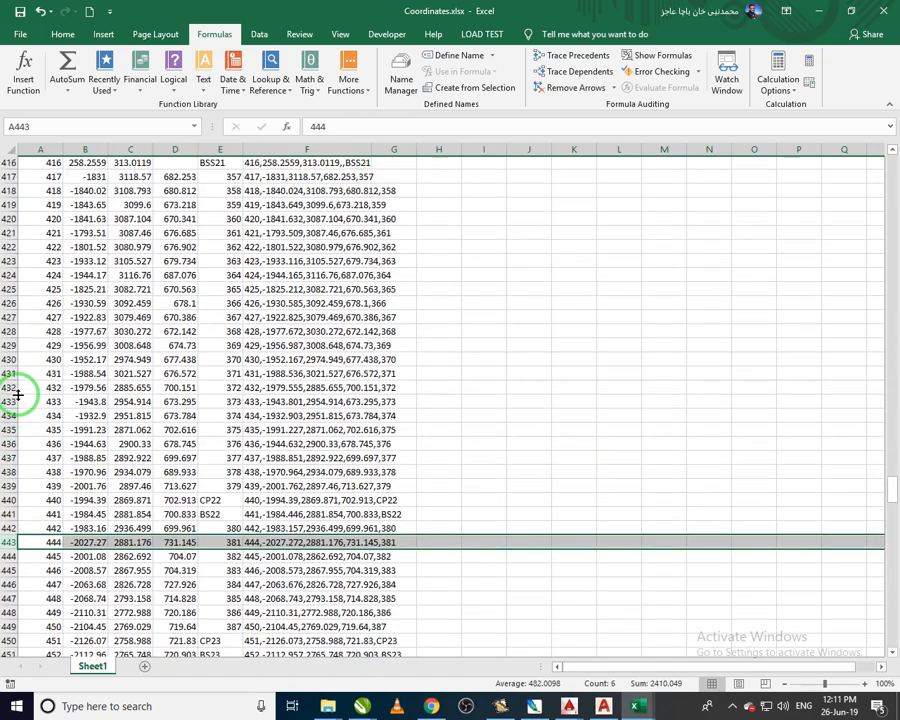
pyautogui.scroll(6, 17, 395)
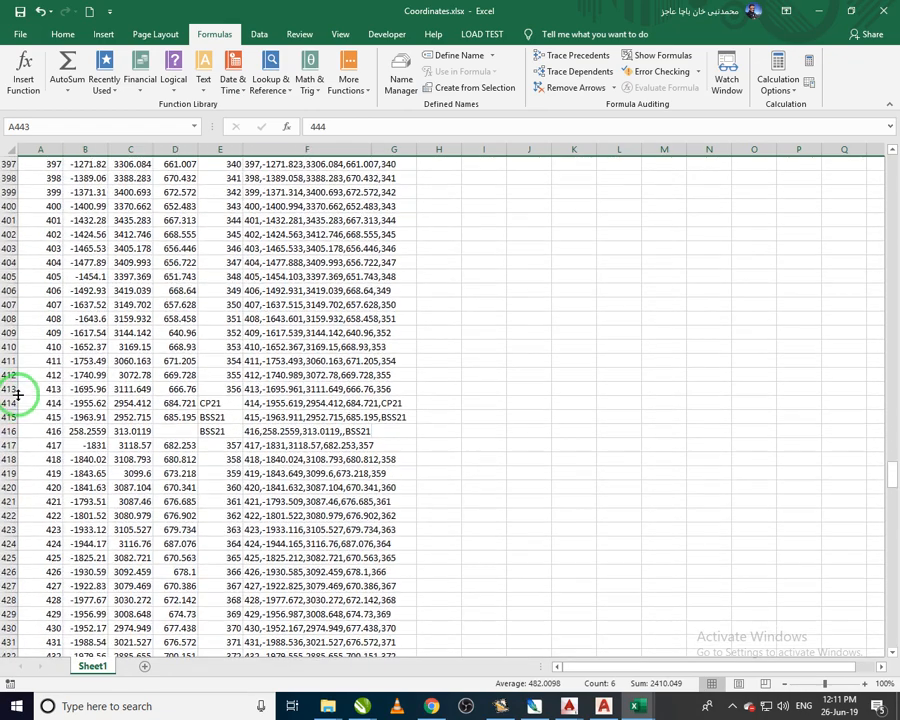
pyautogui.click(28, 445)
pyautogui.rightClick(28, 445)
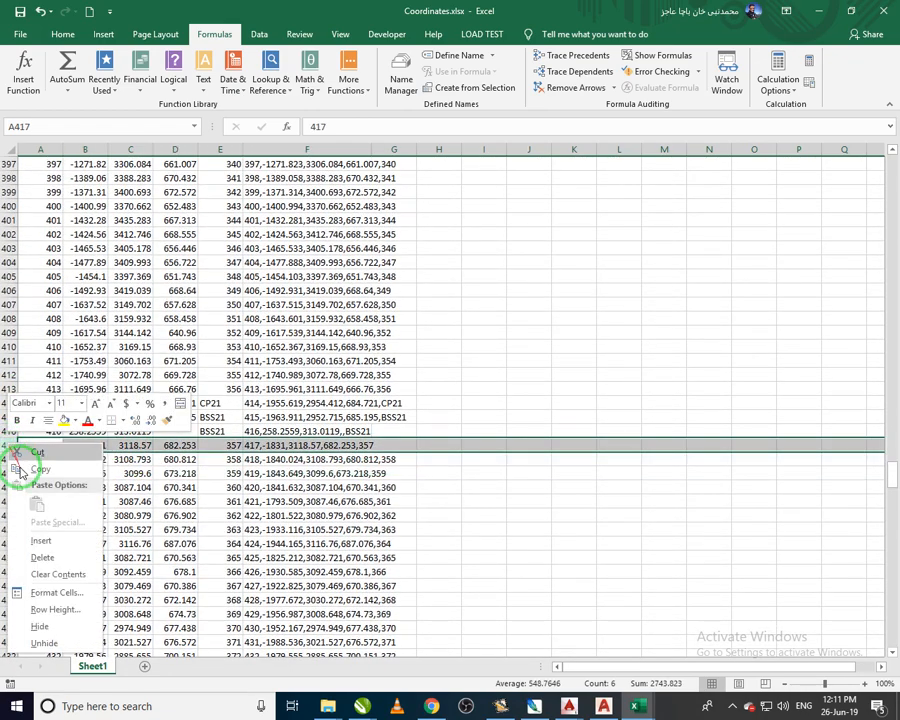
pyautogui.click(96, 500)
# Delete row 416, the incomplete BSS21 record
pyautogui.scroll(2, 24, 448)
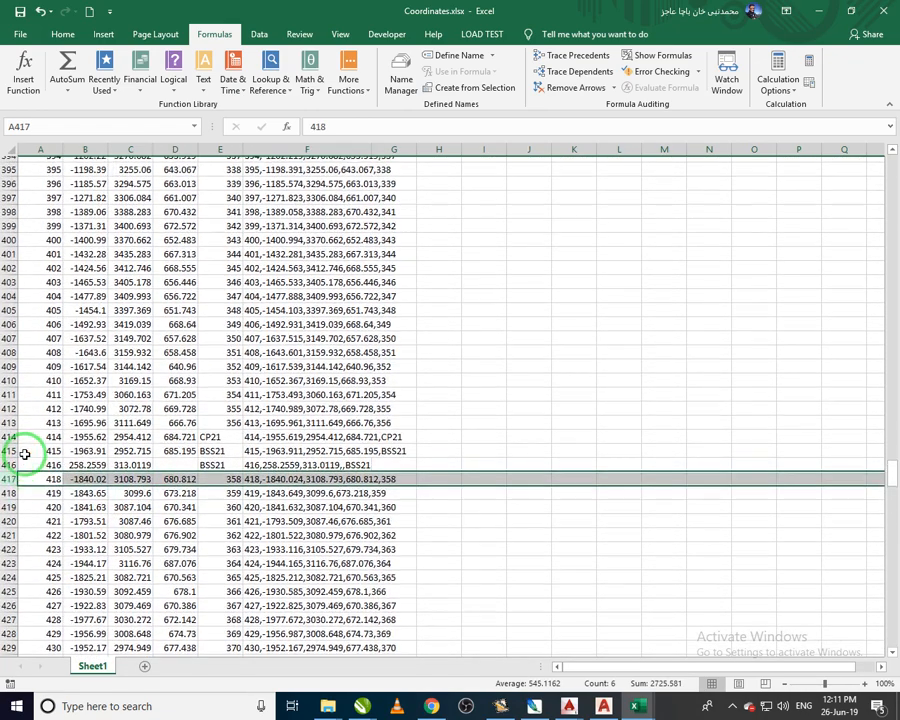
pyautogui.rightClick(16, 516)
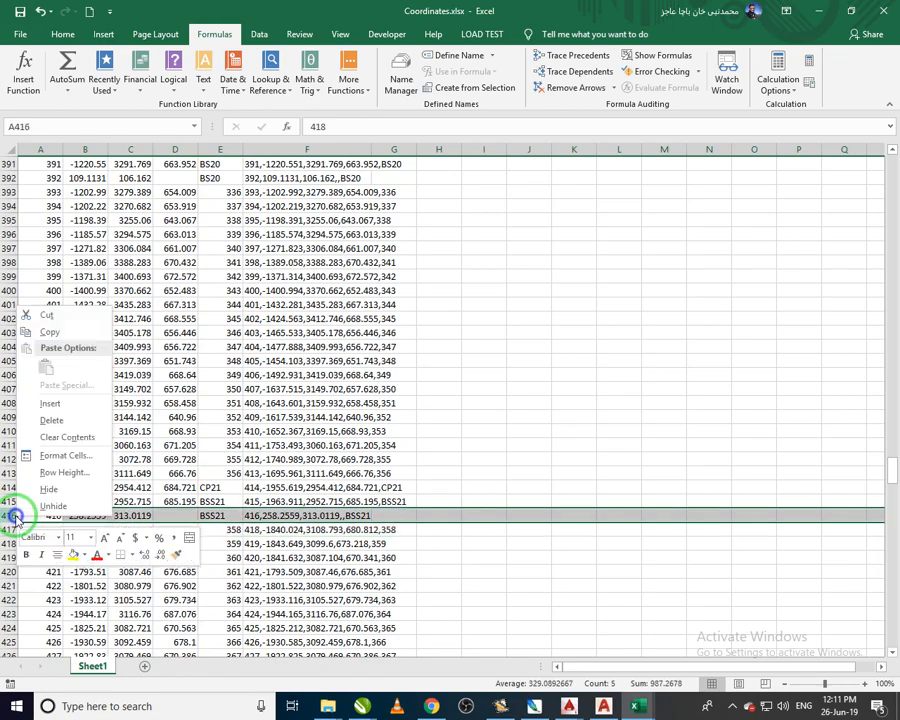
pyautogui.click(55, 422)
# Delete row 392, which holds the incomplete BS20 record
pyautogui.scroll(4, 100, 450)
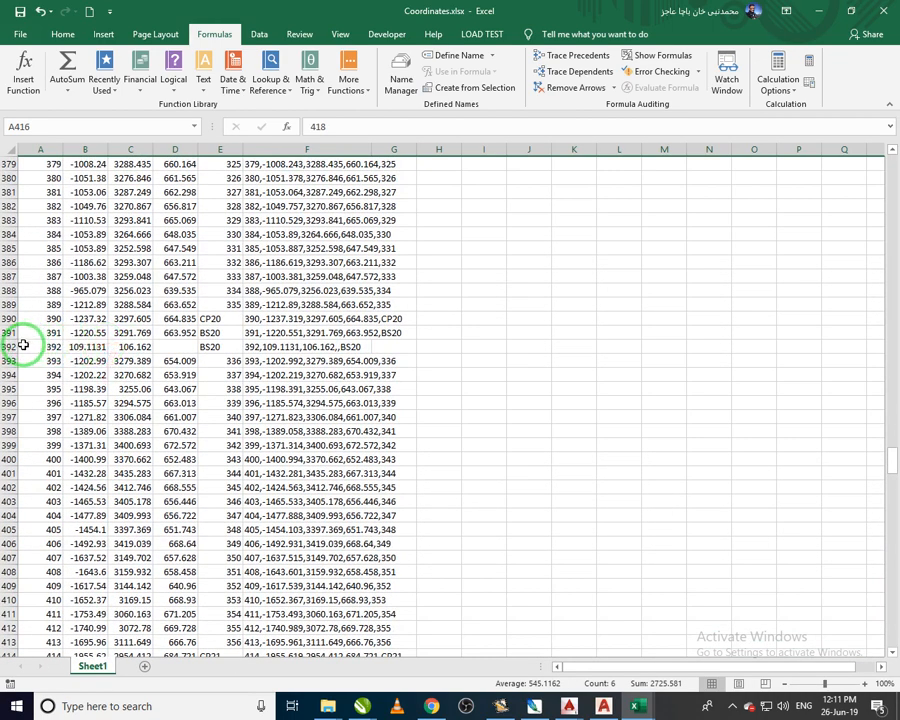
pyautogui.rightClick(8, 347)
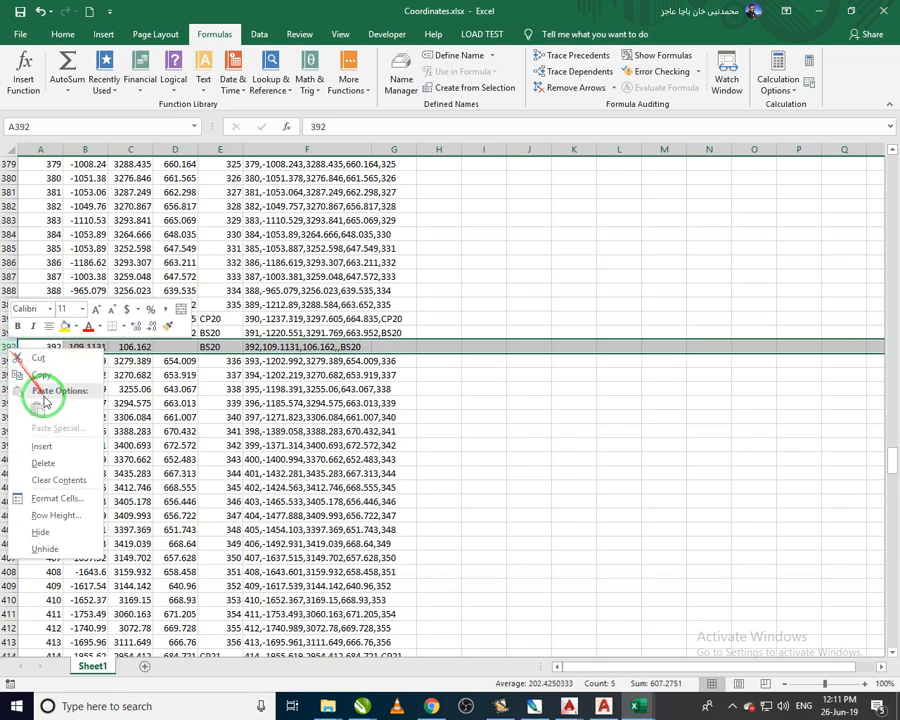
pyautogui.click(68, 465)
# Delete rows 377 and 378 together, the incomplete BS19 record and the invalid record beneath it
pyautogui.scroll(9, 88, 438)
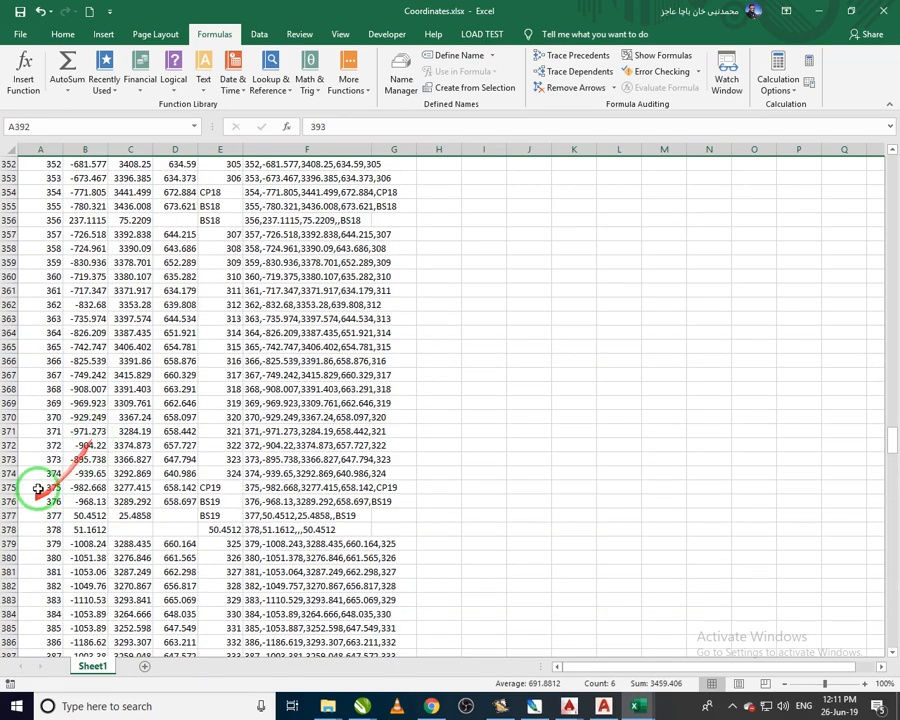
pyautogui.moveTo(8, 529); pyautogui.dragTo(7, 517)
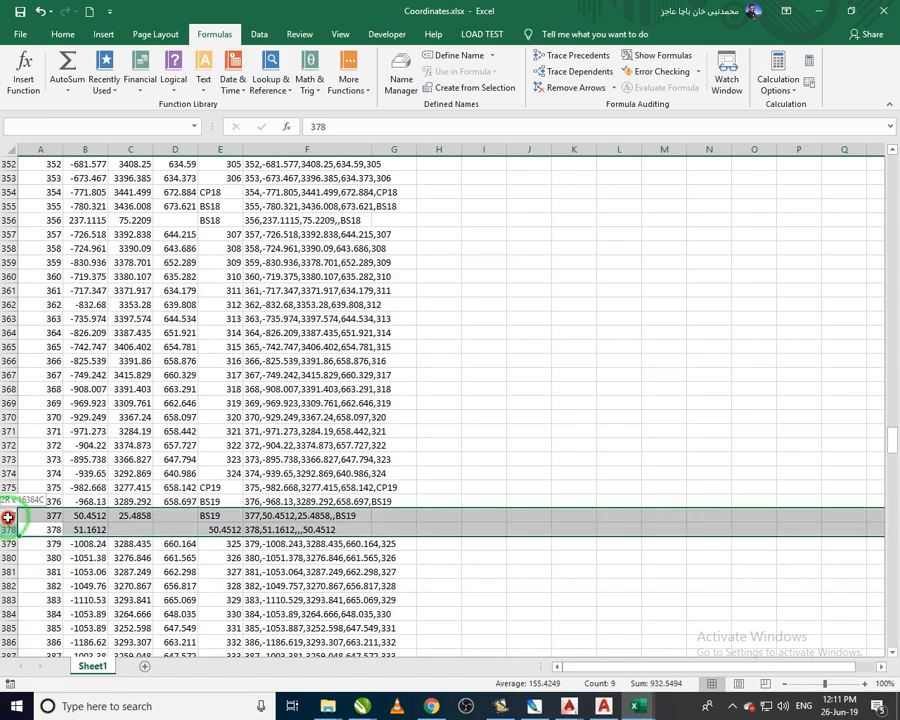
pyautogui.rightClick(8, 516)
pyautogui.click(43, 420)
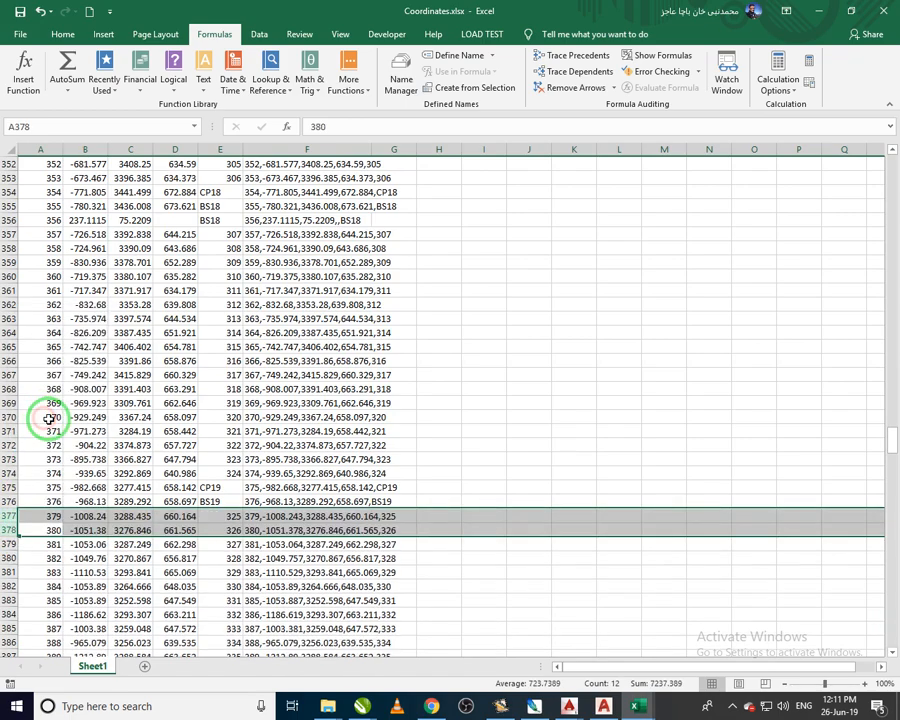
# Delete row 356, the BS18 record that lacks an elevation
pyautogui.scroll(6, 88, 470)
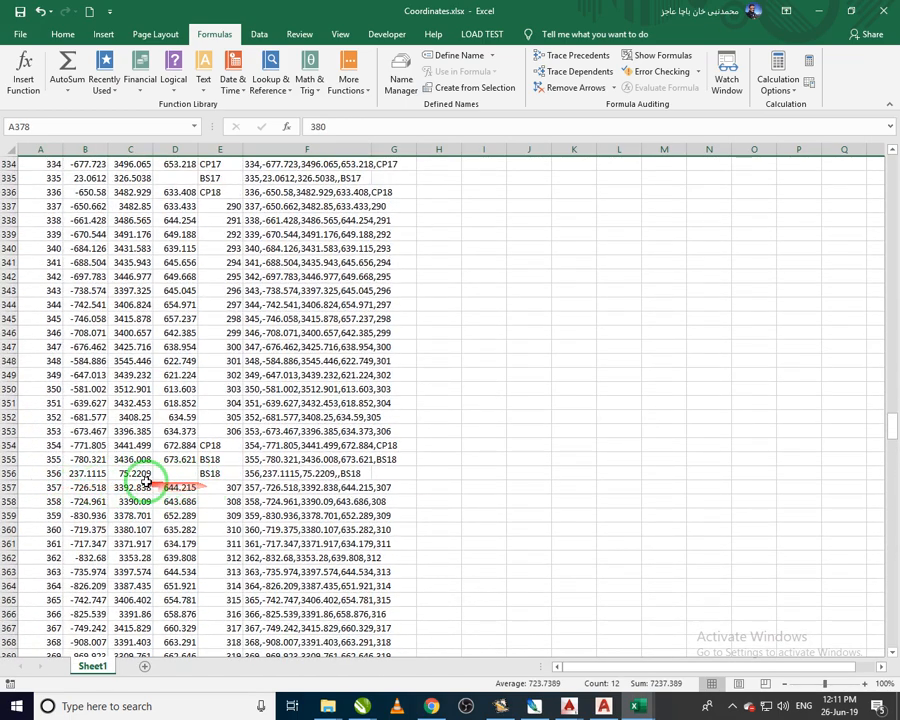
pyautogui.click(8, 473)
pyautogui.rightClick(8, 473)
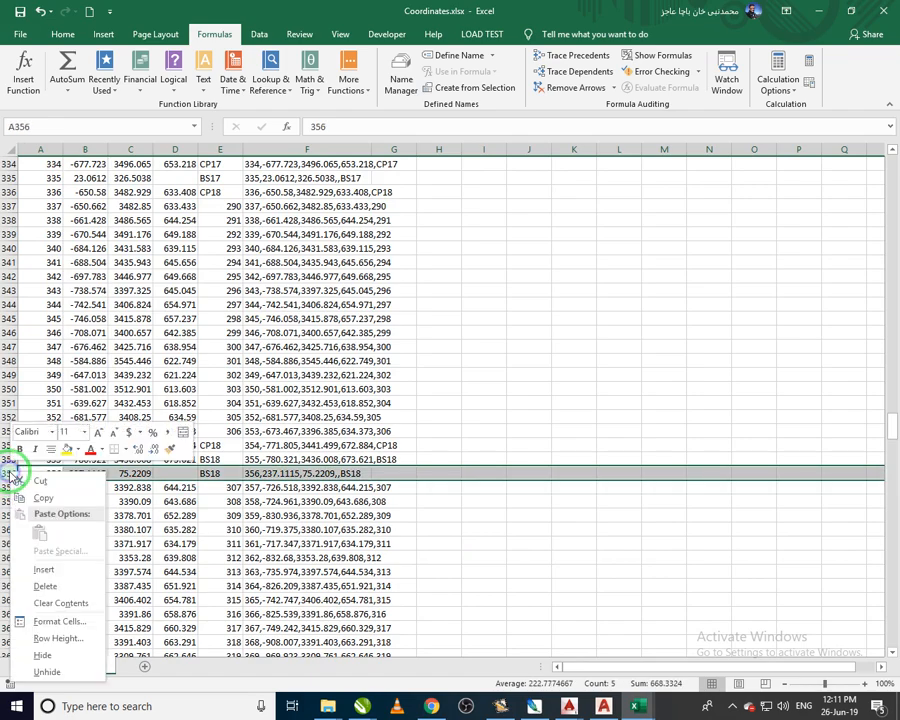
pyautogui.click(72, 583)
# Delete row 335, the incomplete BS17 record
pyautogui.scroll(4, 88, 482)
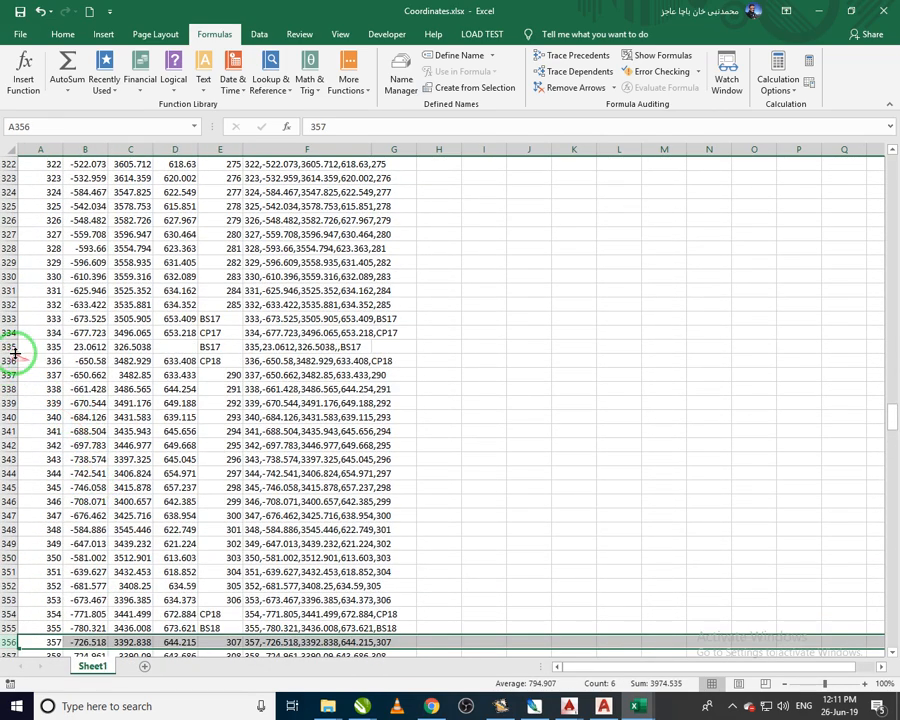
pyautogui.rightClick(15, 353)
pyautogui.click(60, 464)
# Delete row 314, the incomplete BSS16 record
pyautogui.scroll(3, 63, 462)
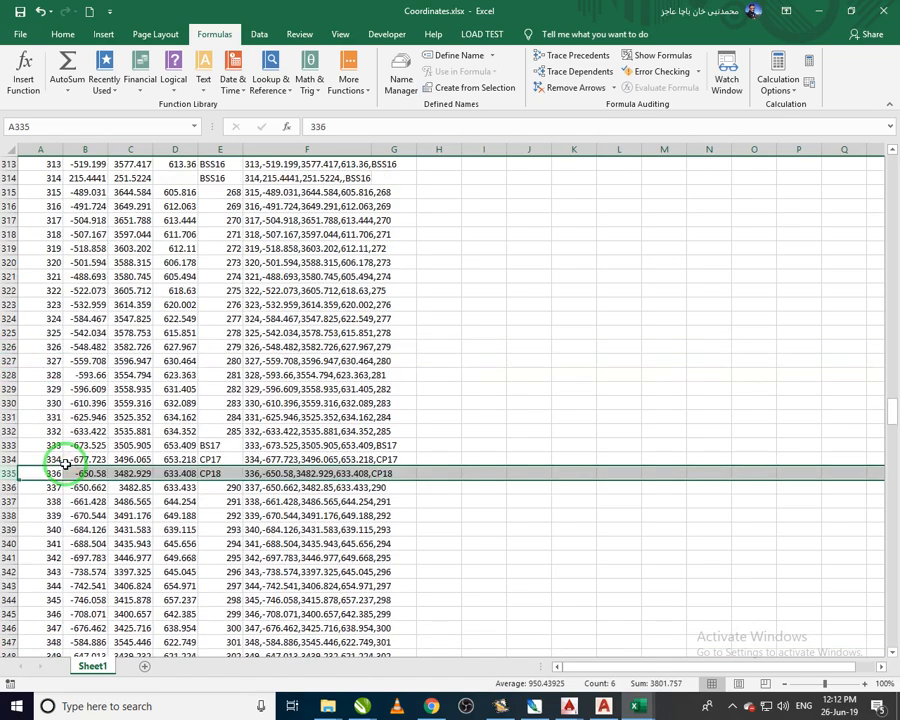
pyautogui.scroll(4, 63, 462)
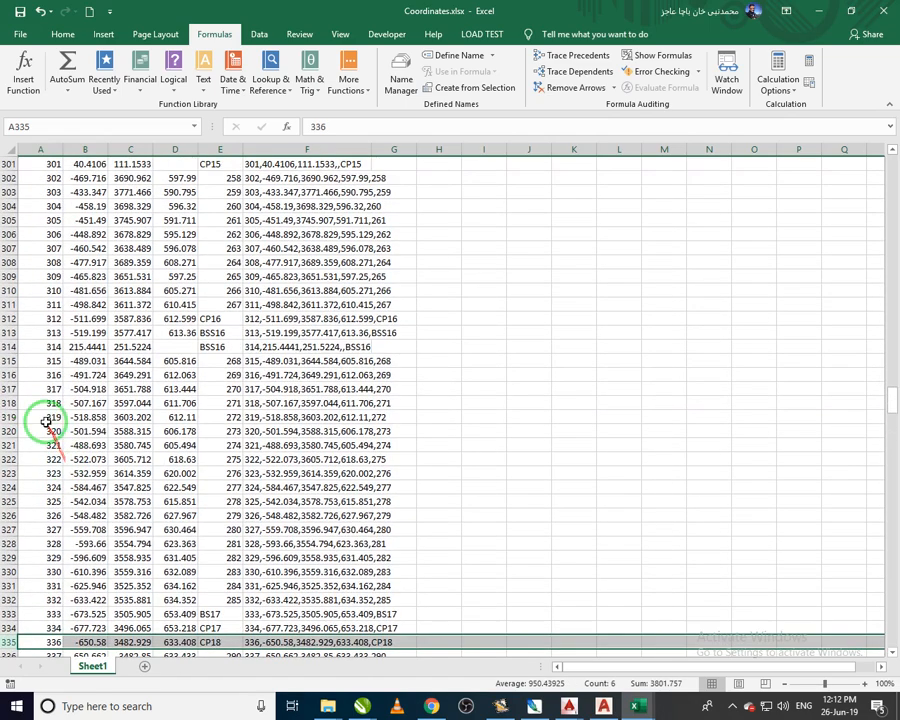
pyautogui.rightClick(8, 346)
pyautogui.click(64, 452)
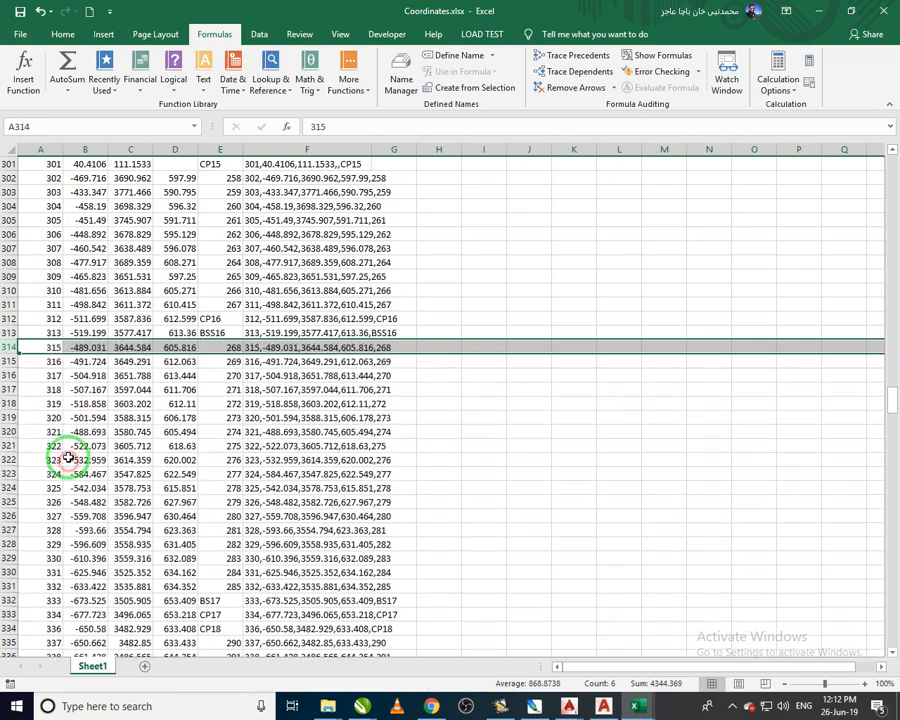
# Delete row 301, the incomplete CP15 record
pyautogui.scroll(7, 70, 457)
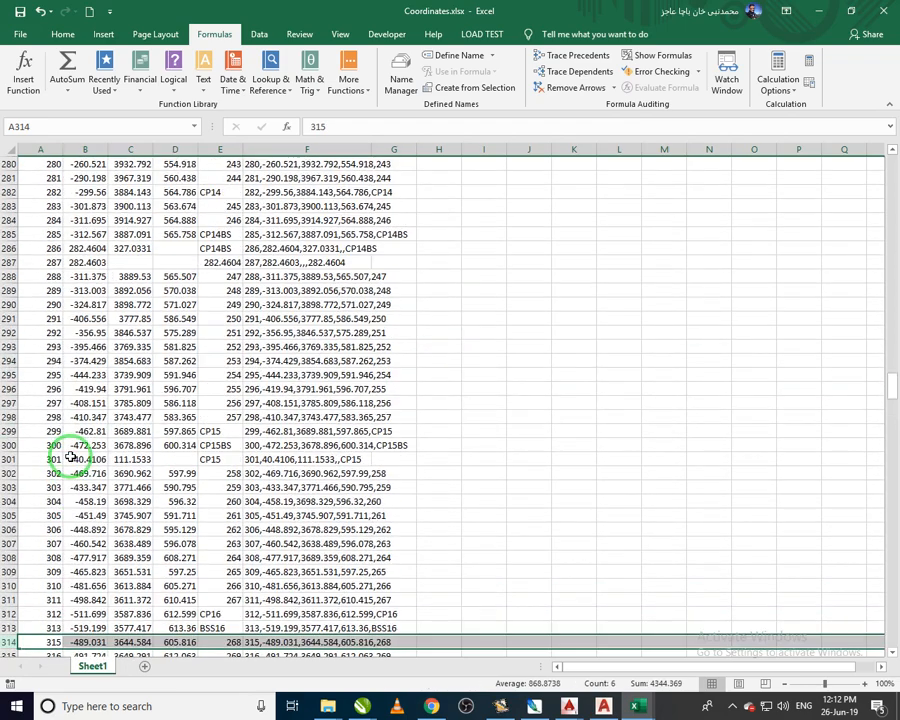
pyautogui.rightClick(10, 459)
pyautogui.click(60, 565)
# Delete row 287, the invalid record just below the incomplete CP14BS record
pyautogui.scroll(2, 50, 470)
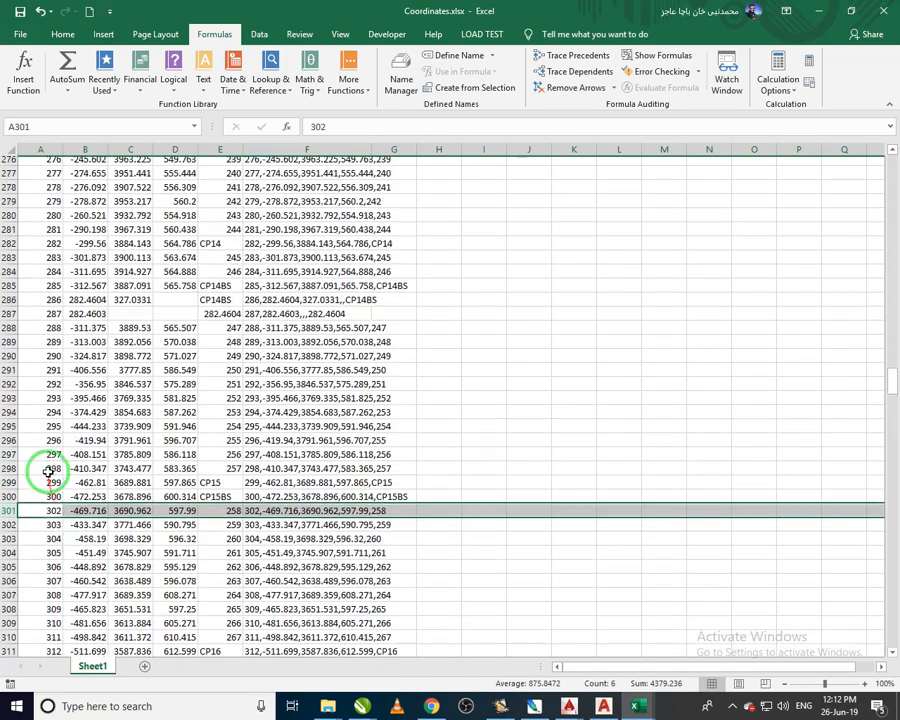
pyautogui.scroll(4, 40, 465)
pyautogui.rightClick(10, 473)
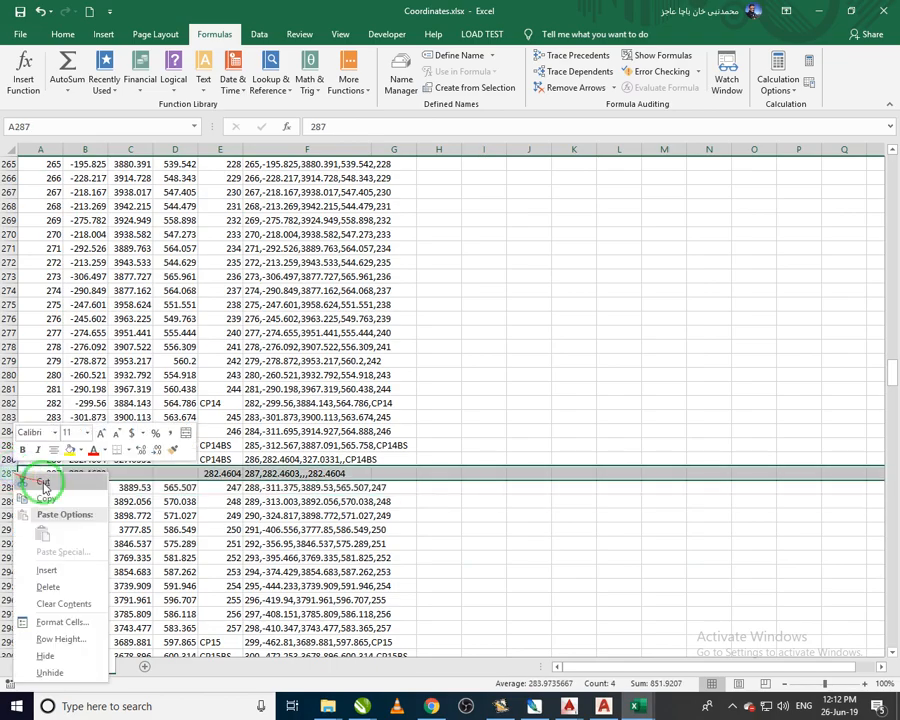
pyautogui.click(88, 589)
# Delete row 260, directly below the incomplete CP13BS record
pyautogui.scroll(6, 80, 540)
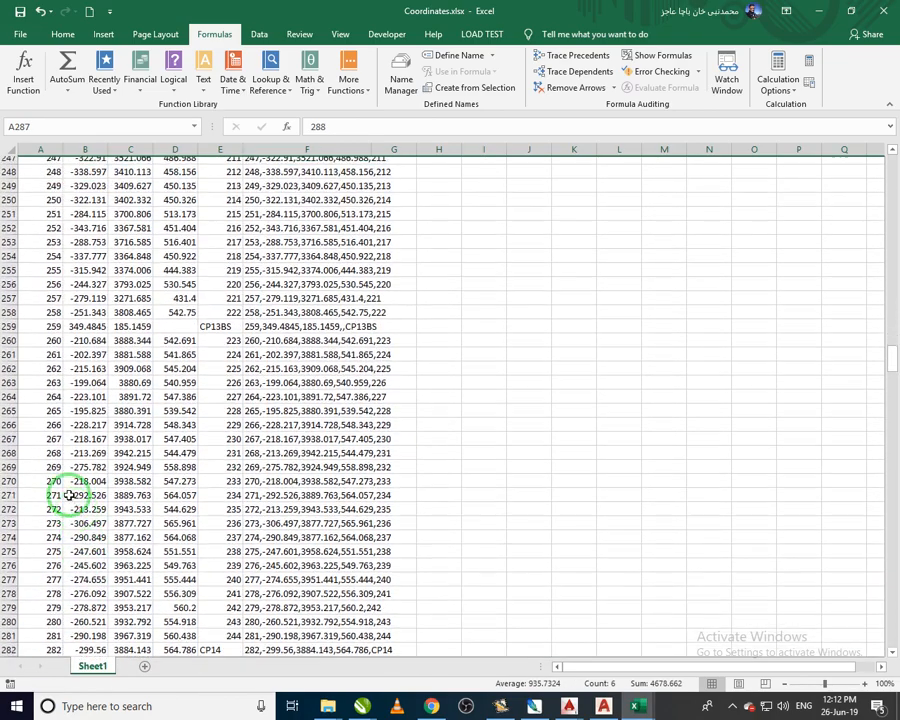
pyautogui.rightClick(8, 347)
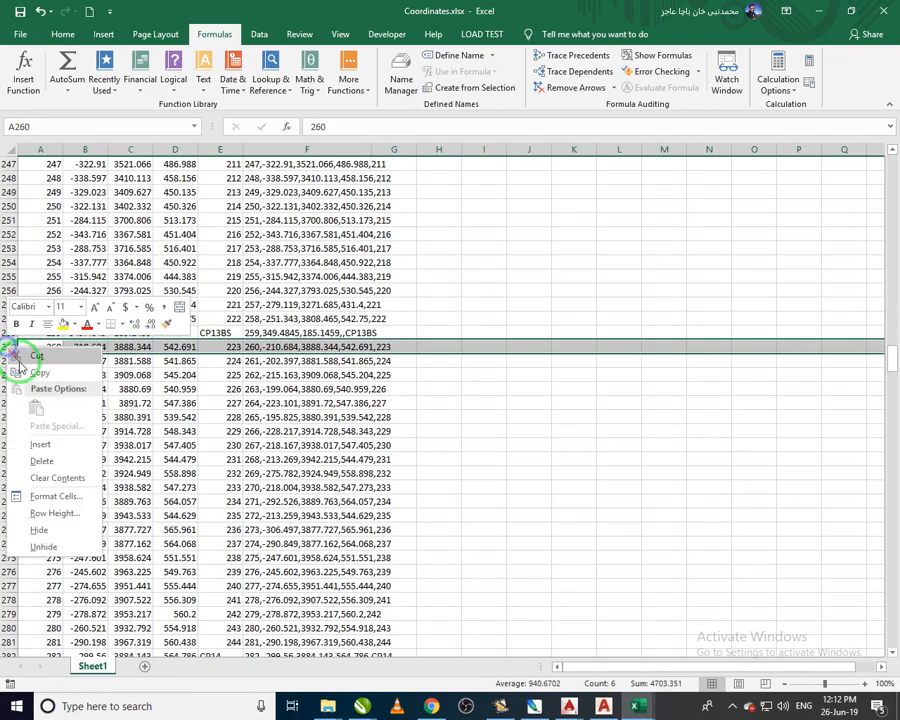
pyautogui.click(62, 463)
# Return to the start of the sheet and copy the whole of column F with the concatenated coordinate text
pyautogui.scroll(15, 80, 466)
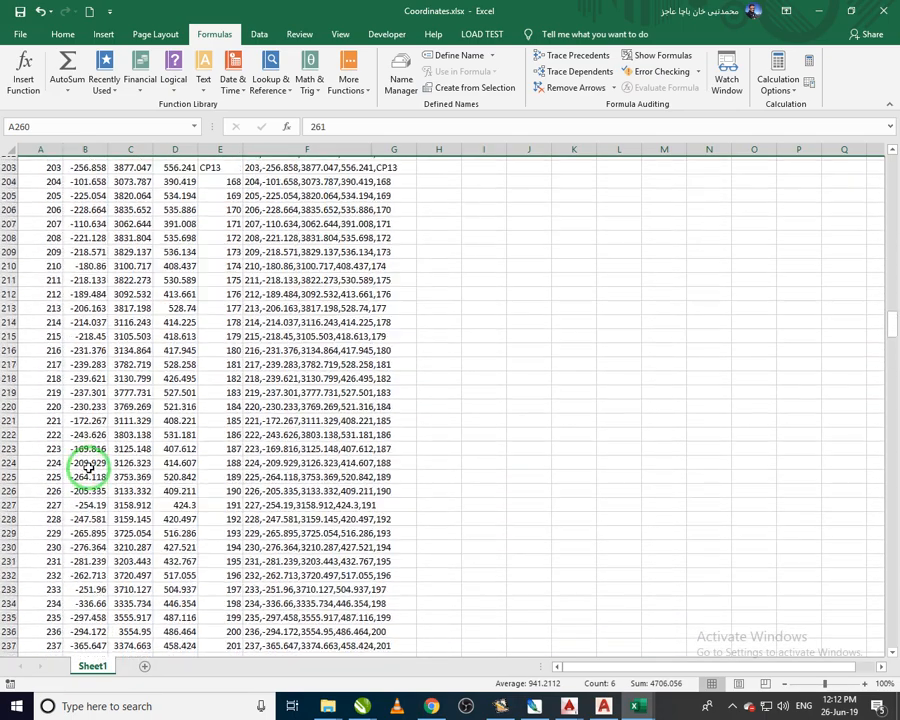
pyautogui.scroll(9, 88, 466)
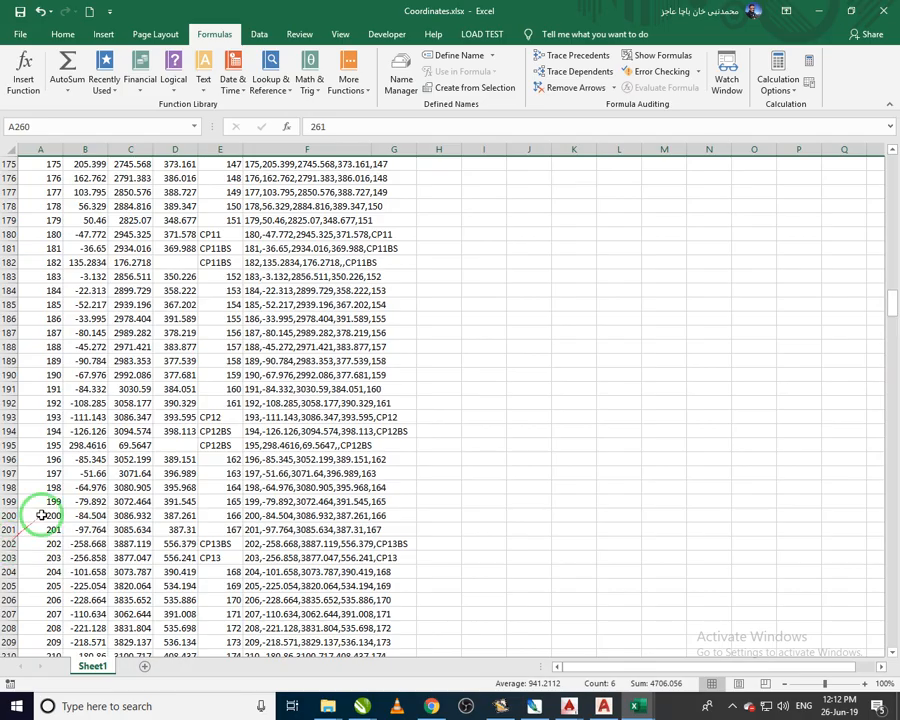
pyautogui.scroll(5, 203, 472)
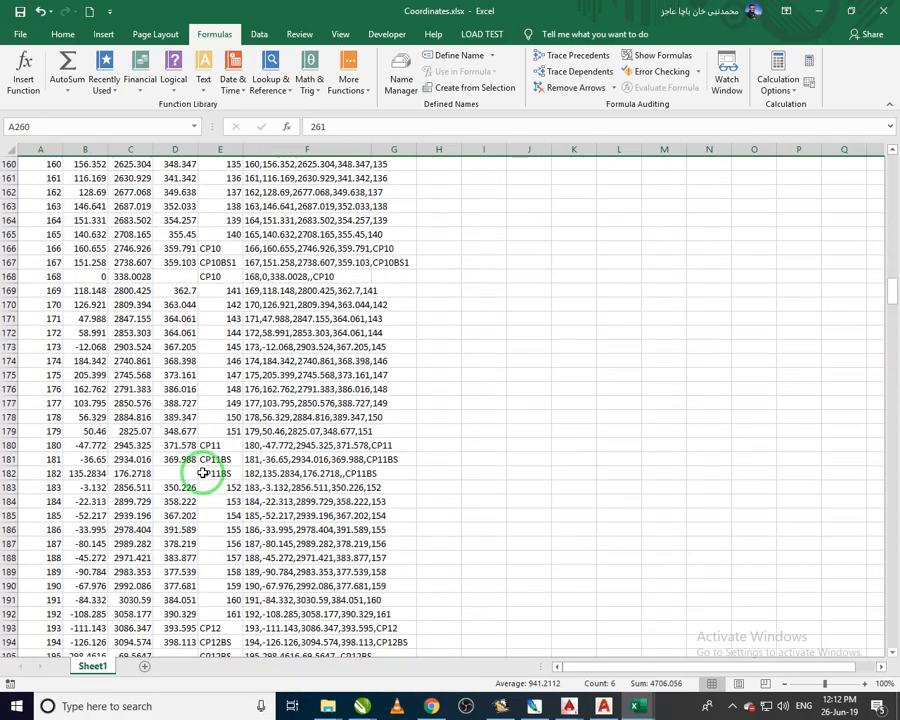
pyautogui.scroll(11, 203, 472)
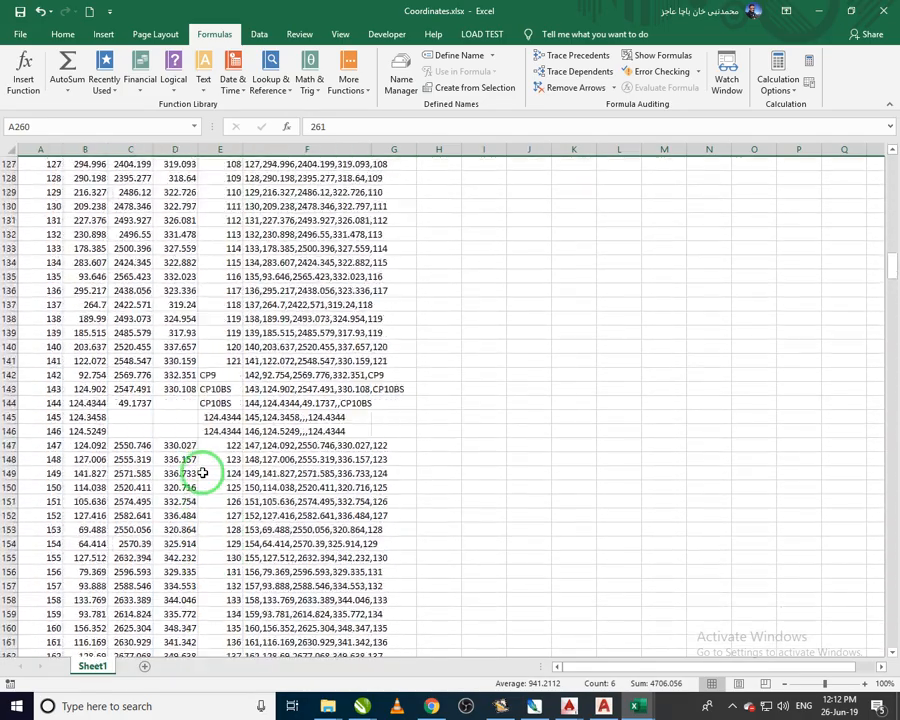
pyautogui.scroll(13, 203, 472)
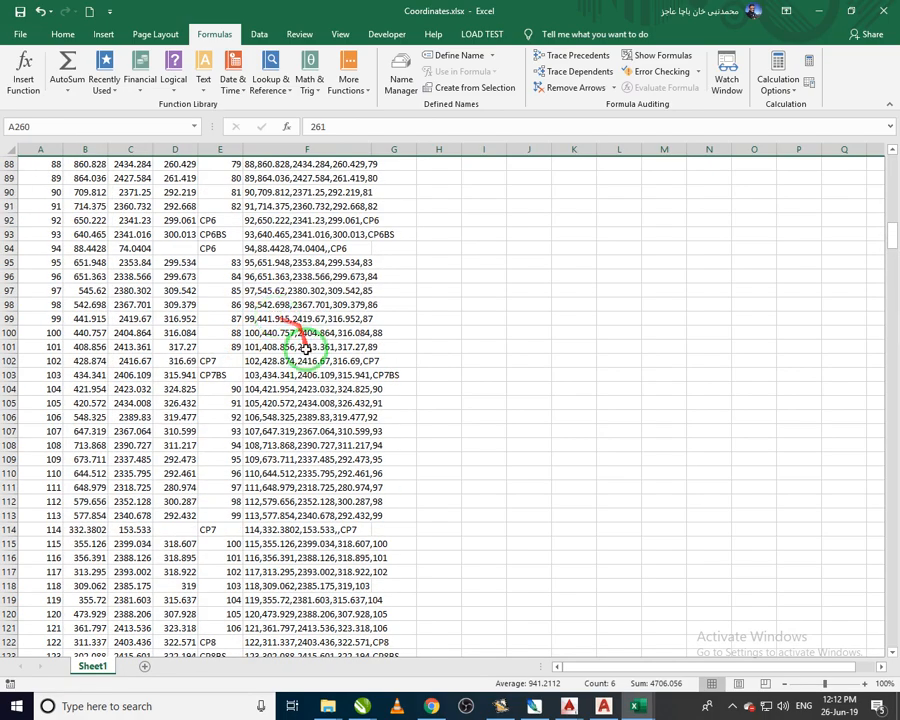
pyautogui.scroll(20, 306, 348)
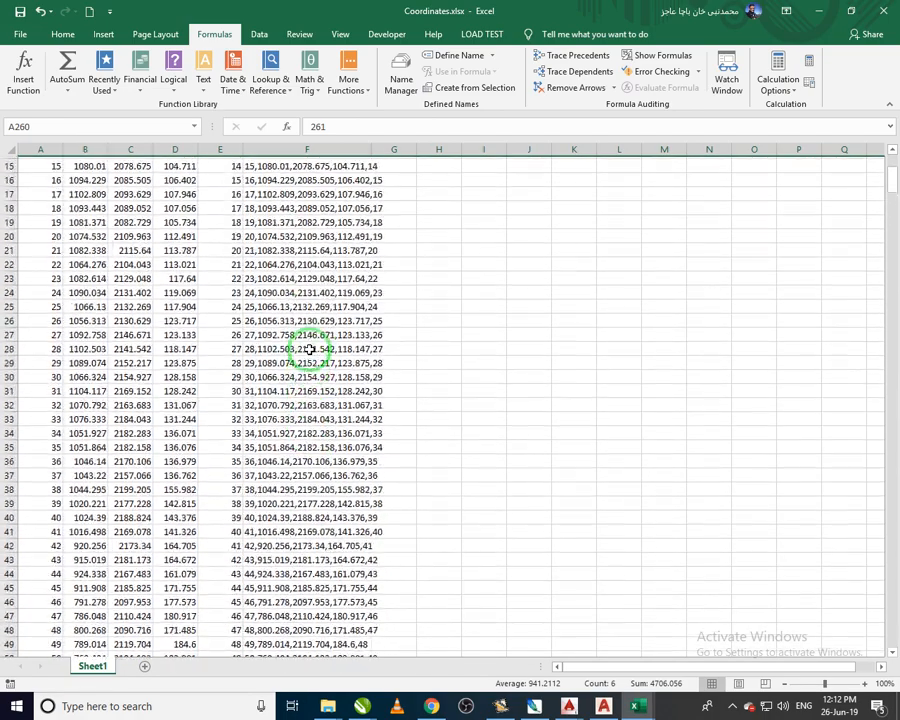
pyautogui.scroll(5, 310, 349)
pyautogui.click(338, 152)
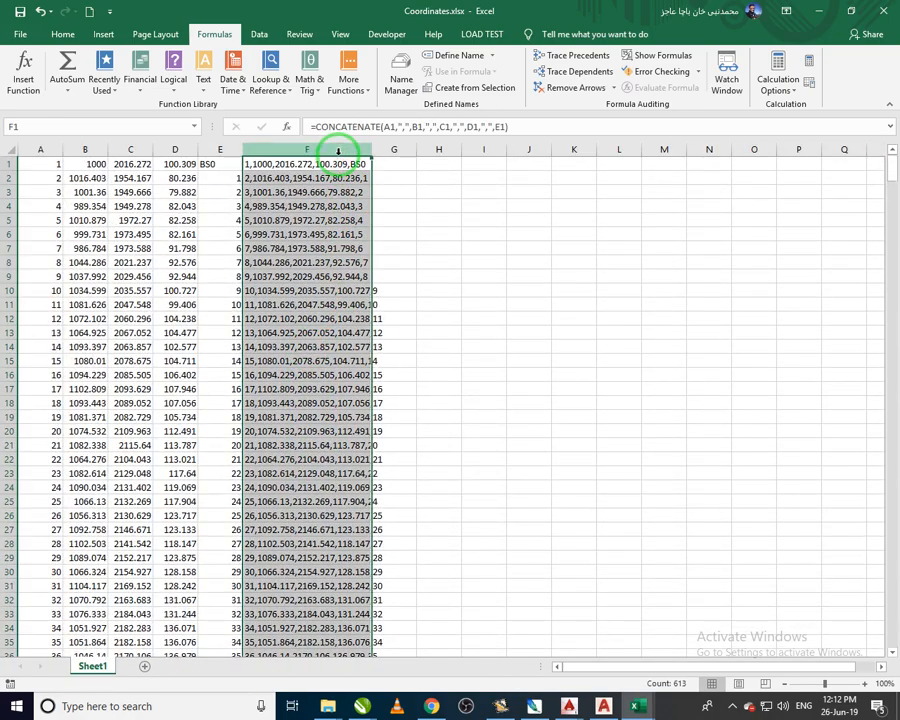
pyautogui.hotkey('ctrl', 'c')
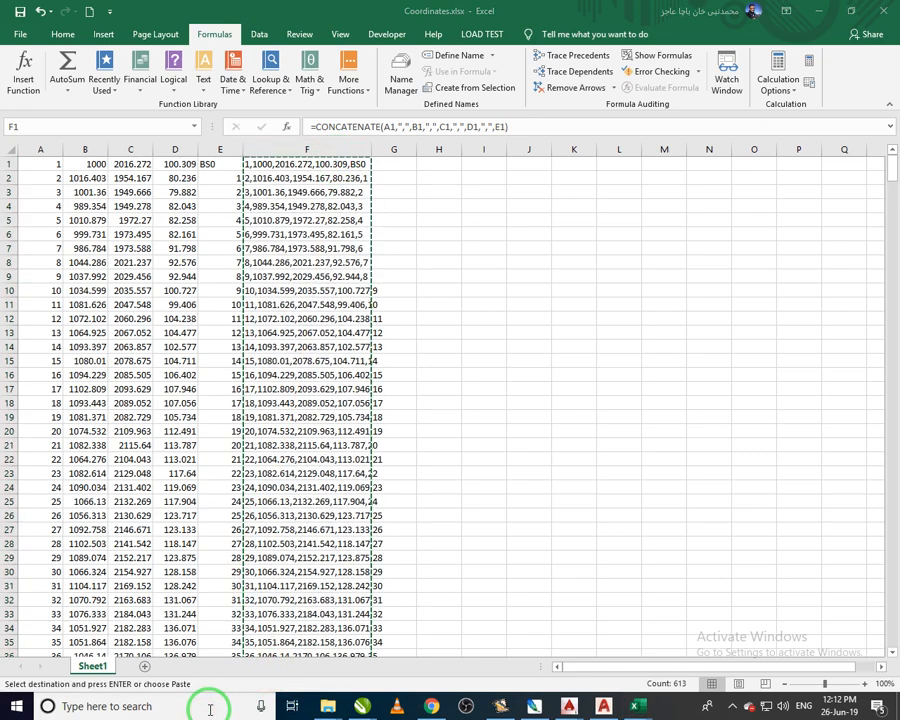
# Switch to a new Notepad document and paste the copied coordinate text into it
pyautogui.click(210, 706)
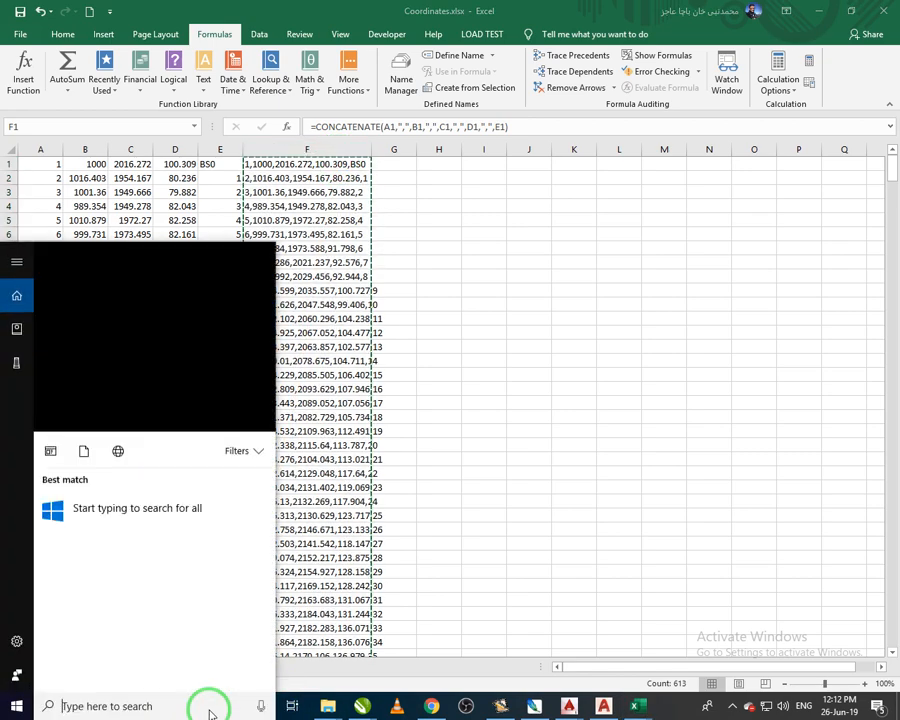
pyautogui.write('note')
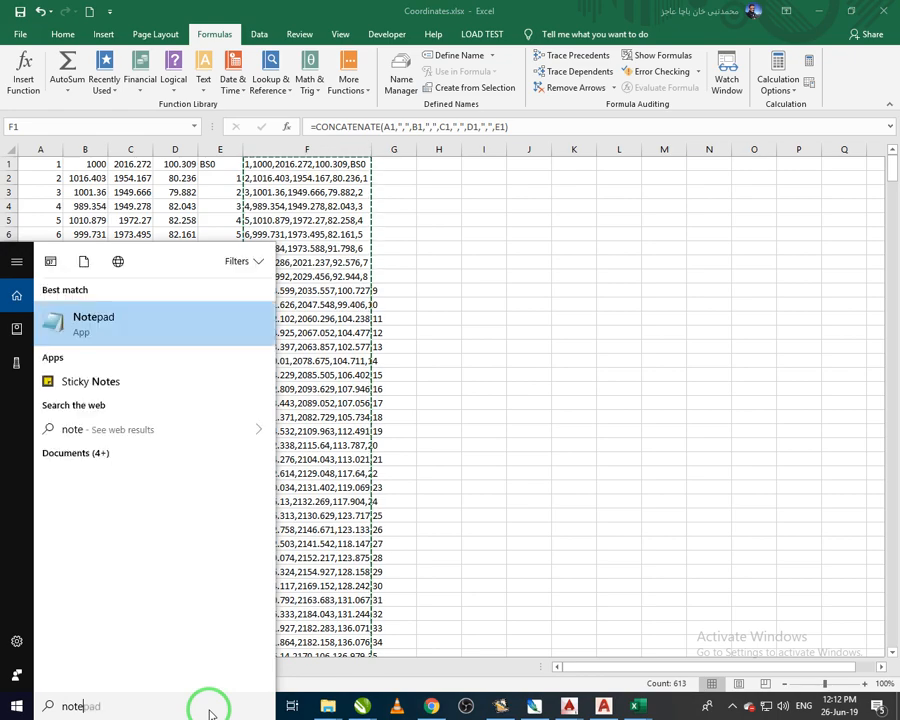
pyautogui.press('Escape')
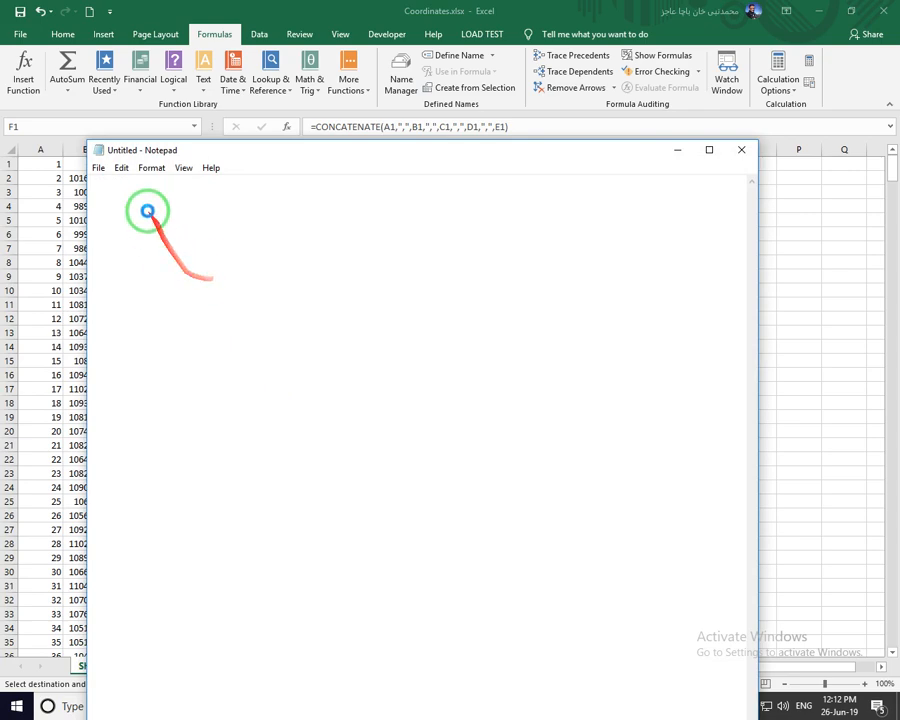
pyautogui.hotkey('ctrl', 'v')
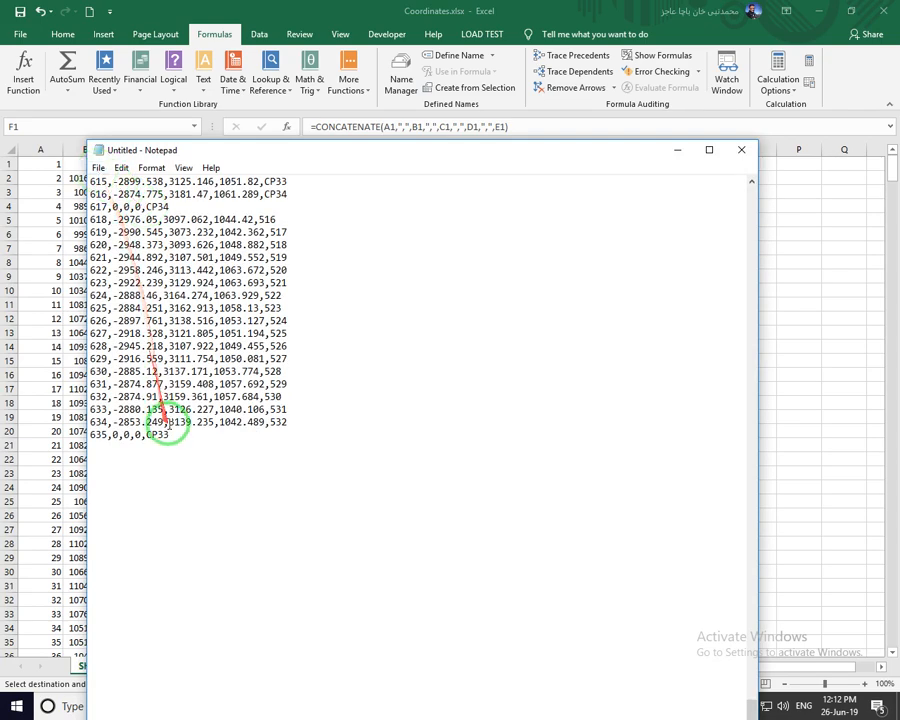
# Save the pasted coordinate text on the Desktop as a text file named shawar
pyautogui.click(98, 167)
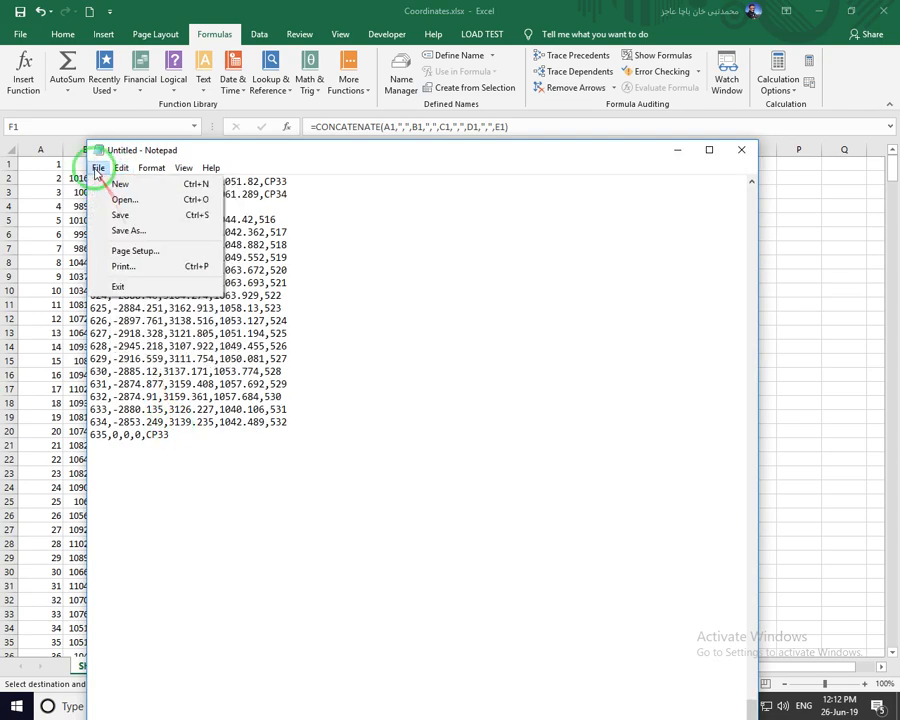
pyautogui.click(118, 216)
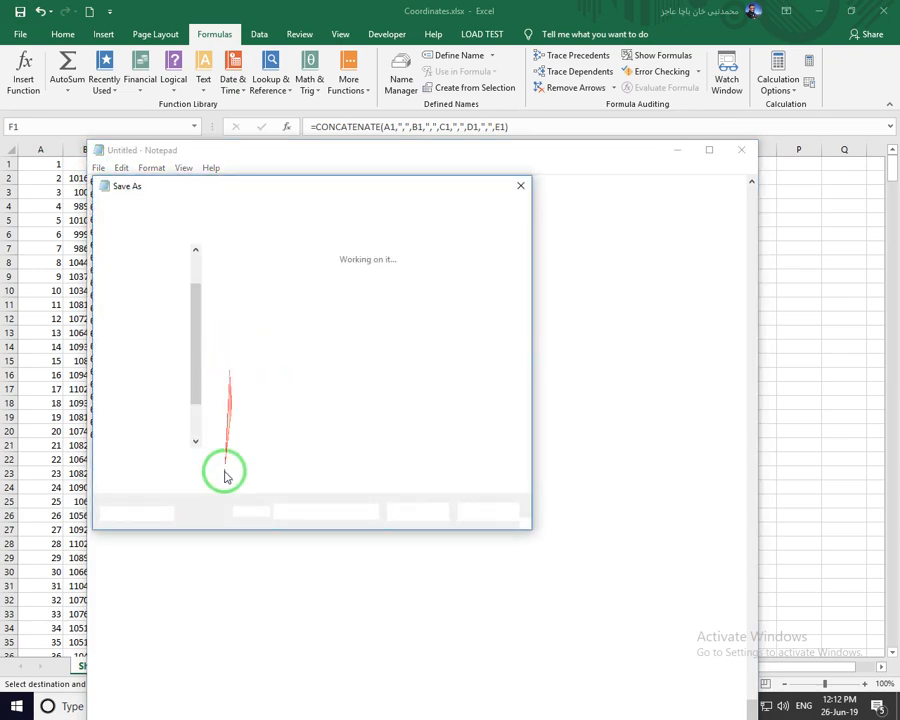
pyautogui.click(158, 308)
pyautogui.click(236, 463)
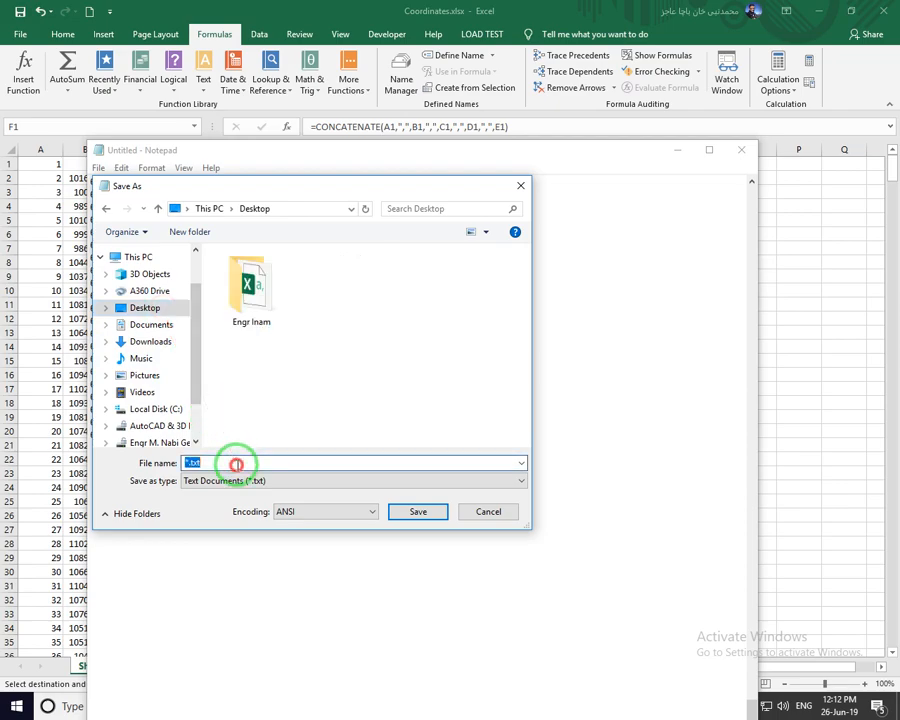
pyautogui.write('shawar')
pyautogui.press('Return')
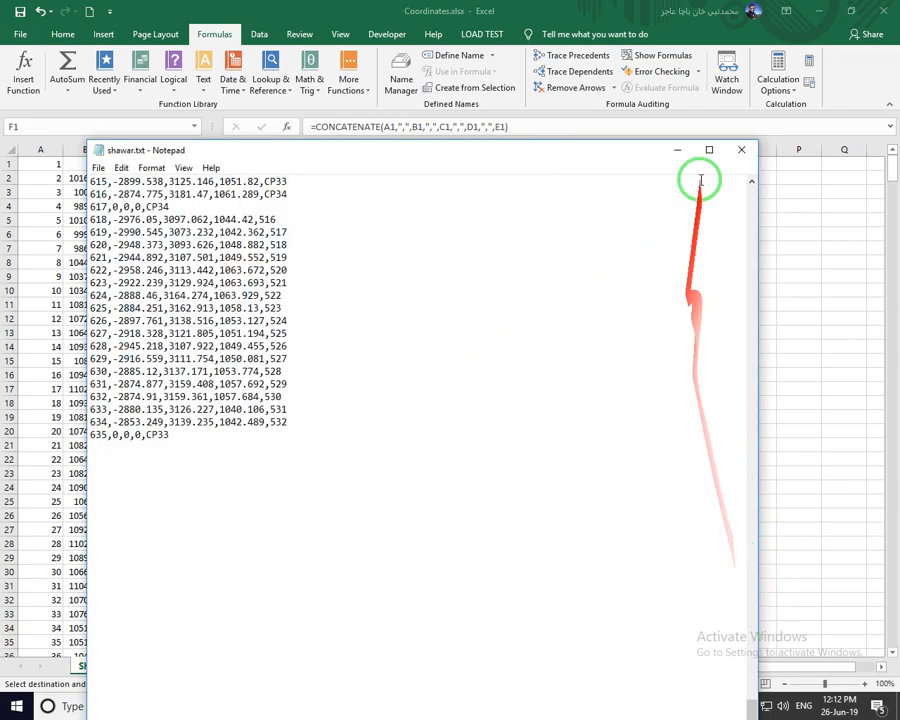
# Minimize the shawar.txt and Coordinates.xlsx windows and close the jamil NIC.csv workbook to reach the desktop
pyautogui.click(677, 150)
pyautogui.click(814, 12)
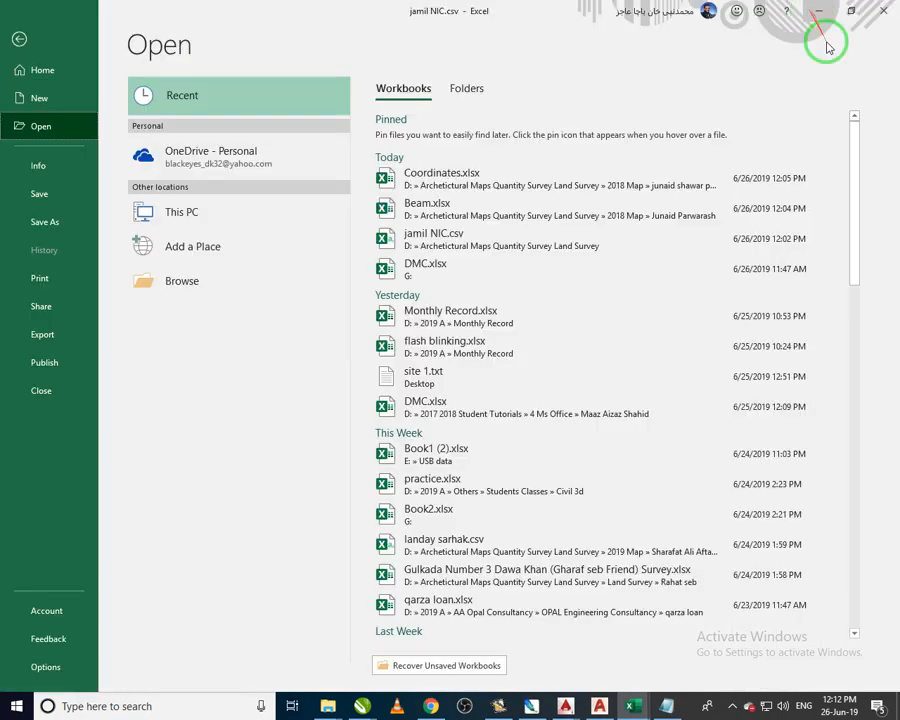
pyautogui.click(883, 11)
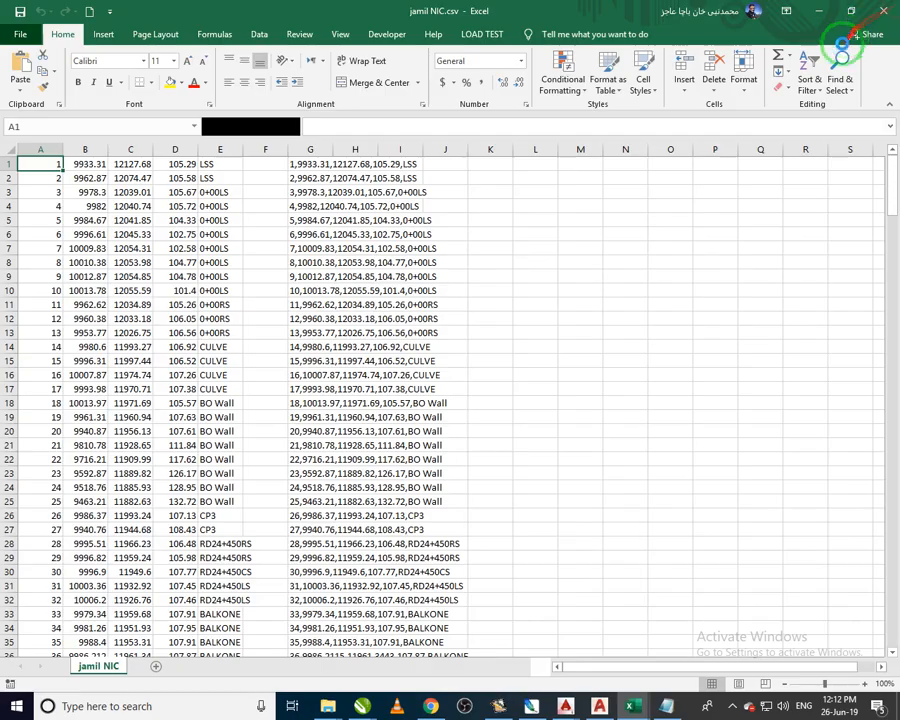
pyautogui.click(880, 10)
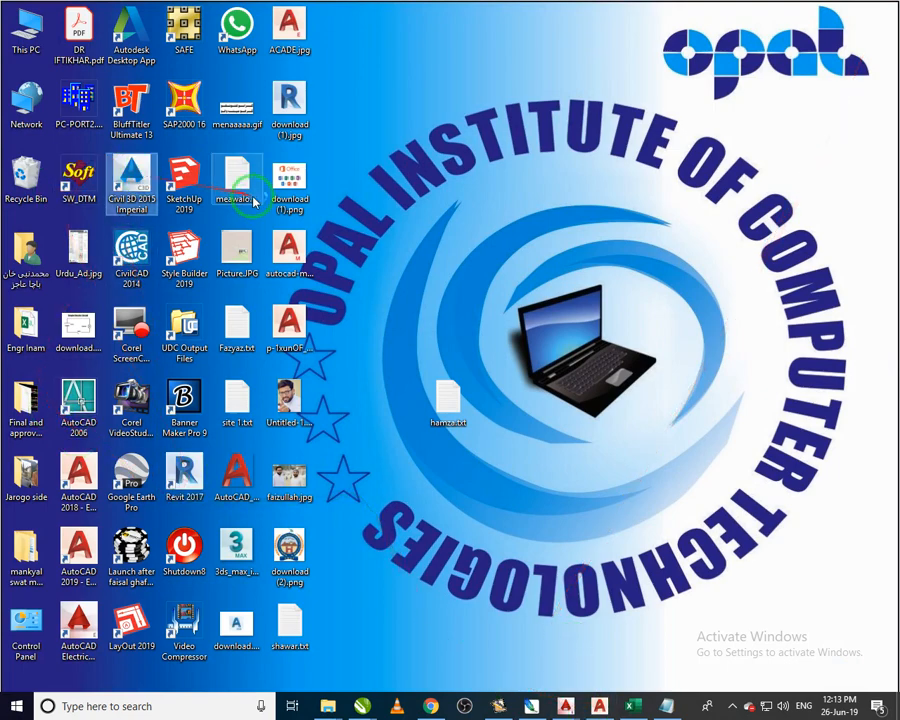
pyautogui.click(731, 703)
pyautogui.click(716, 628)
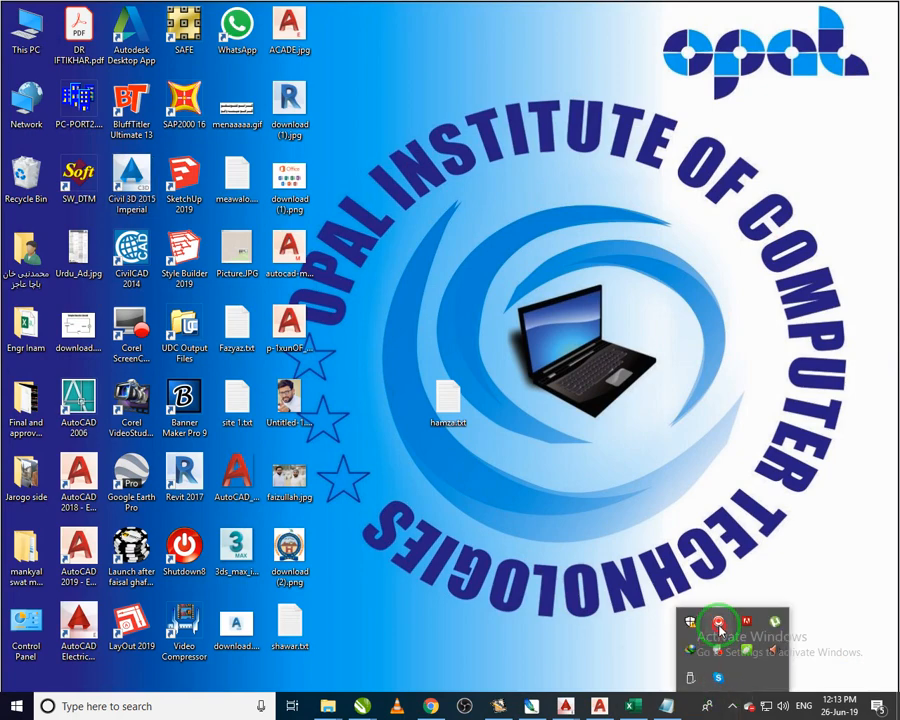
pyautogui.moveTo(506, 565); pyautogui.dragTo(472, 628)
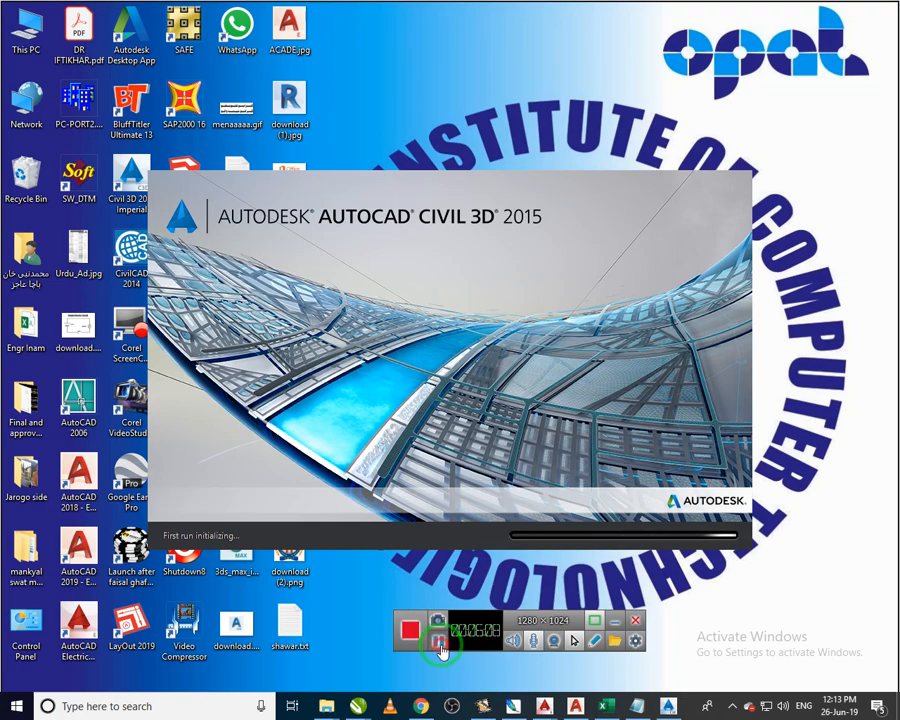
pyautogui.click(440, 648)
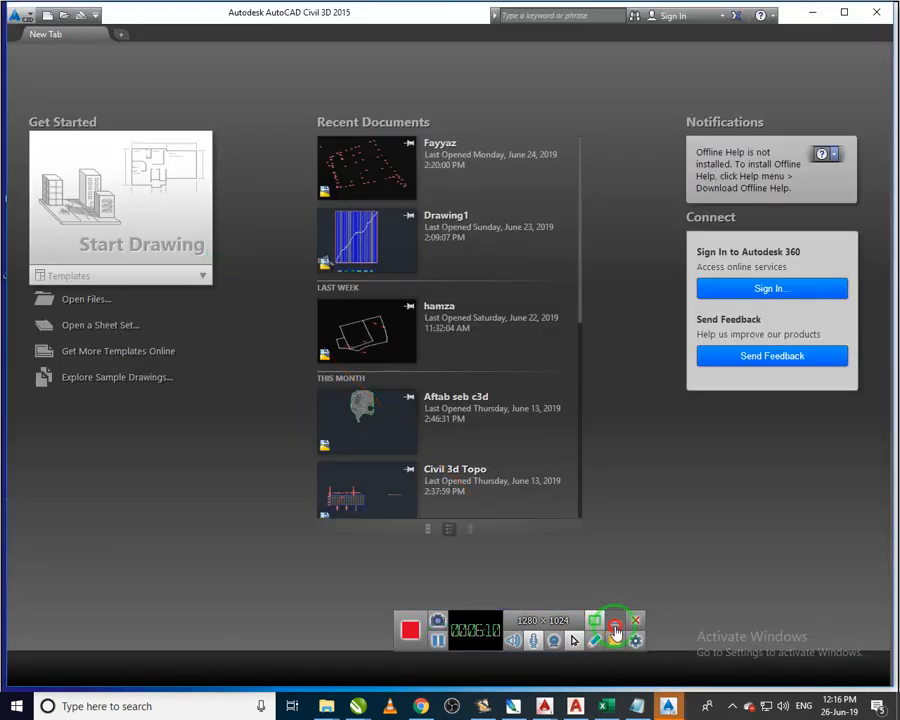
pyautogui.click(616, 630)
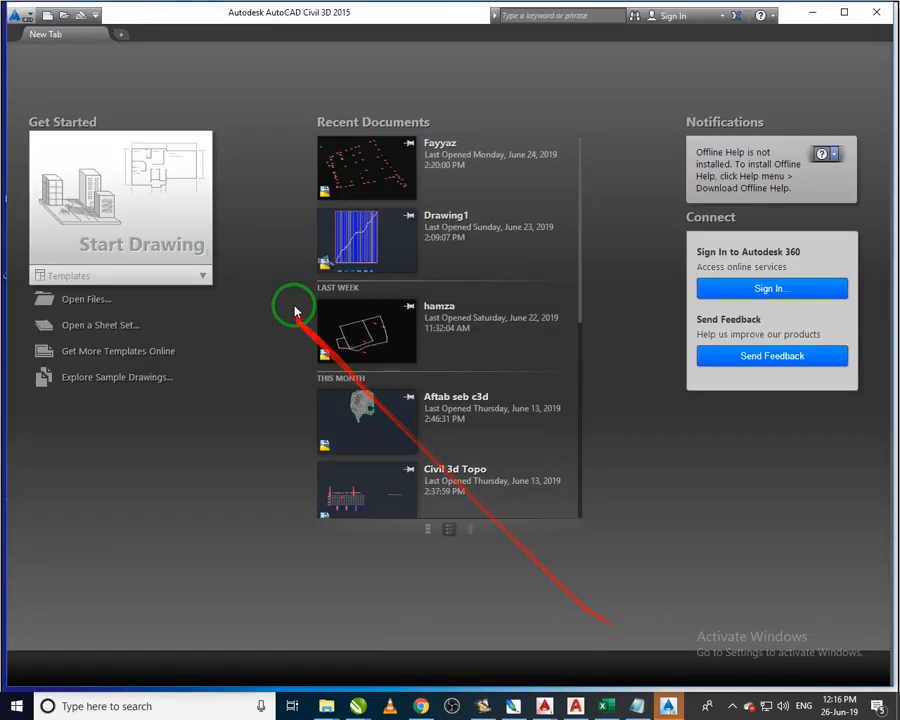
# Start a new drawing in AutoCAD Civil 3D and open the Import Points dialog through point creation
pyautogui.click(337, 366)
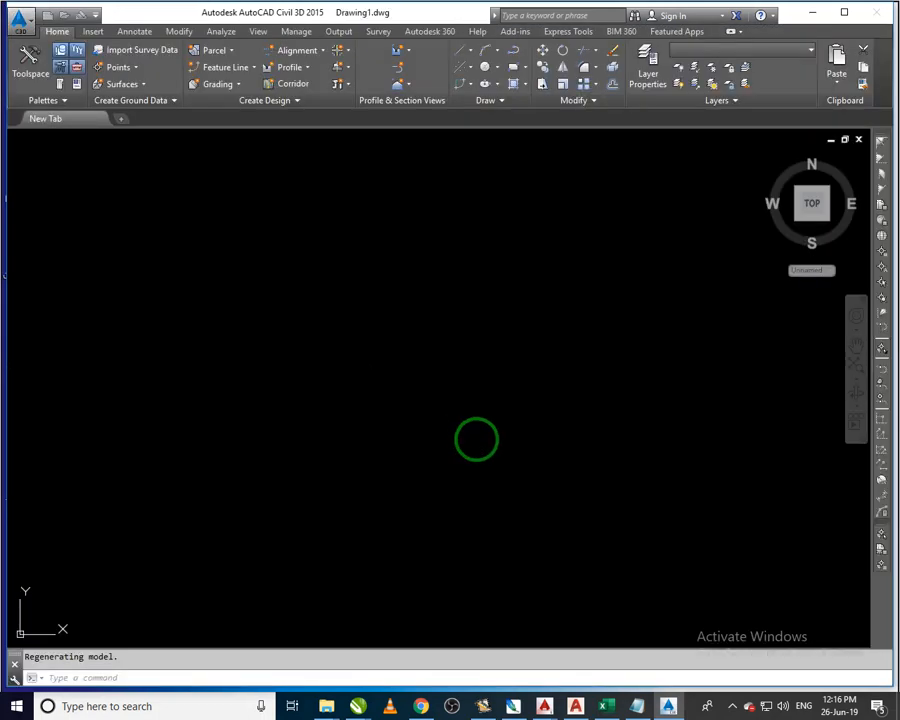
pyautogui.click(65, 205)
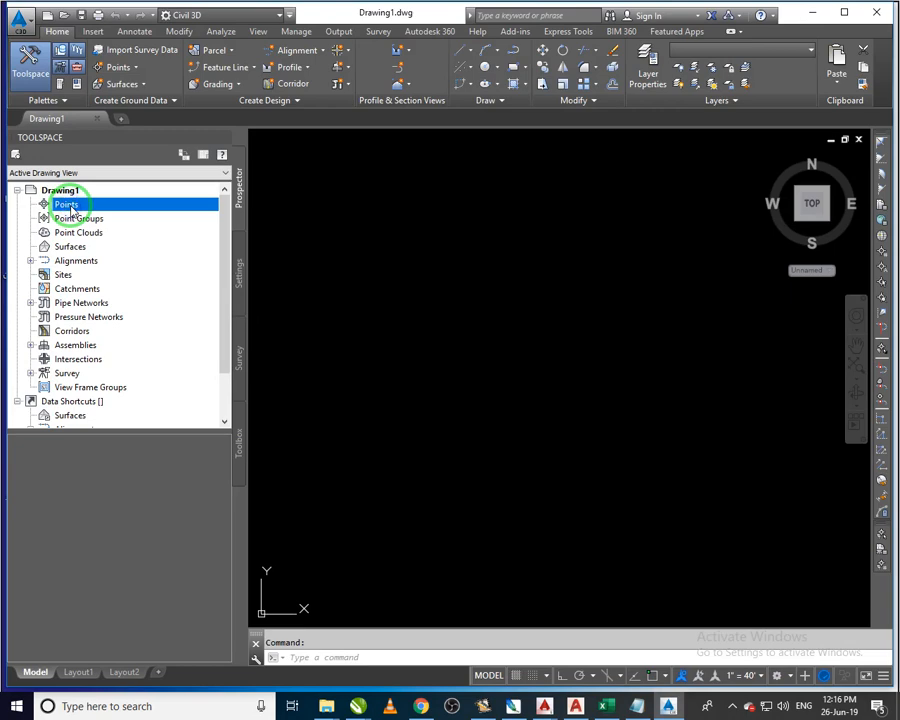
pyautogui.rightClick(72, 208)
pyautogui.click(110, 212)
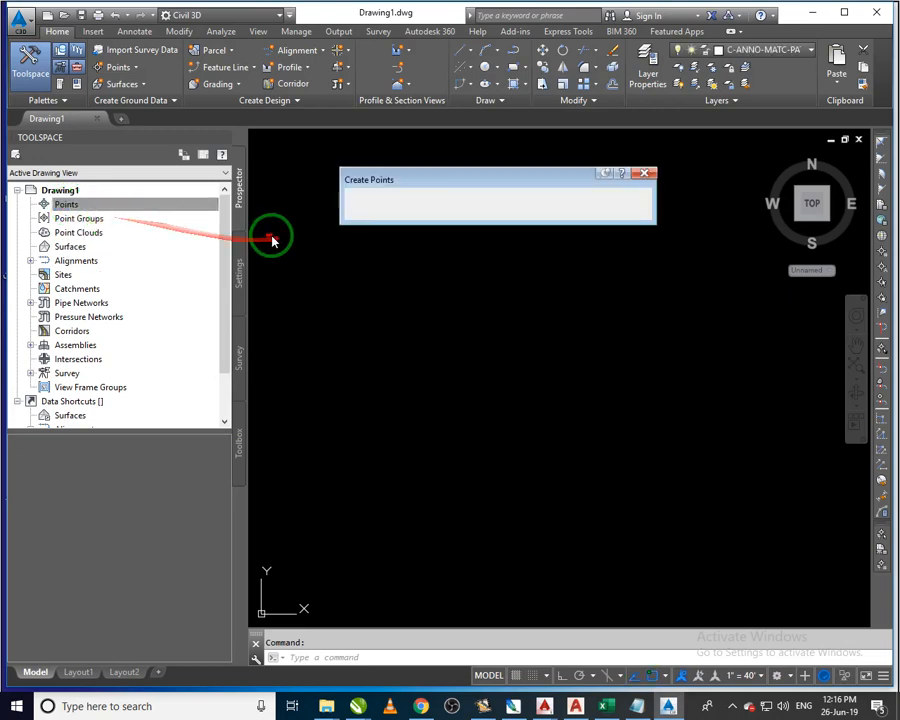
pyautogui.click(546, 199)
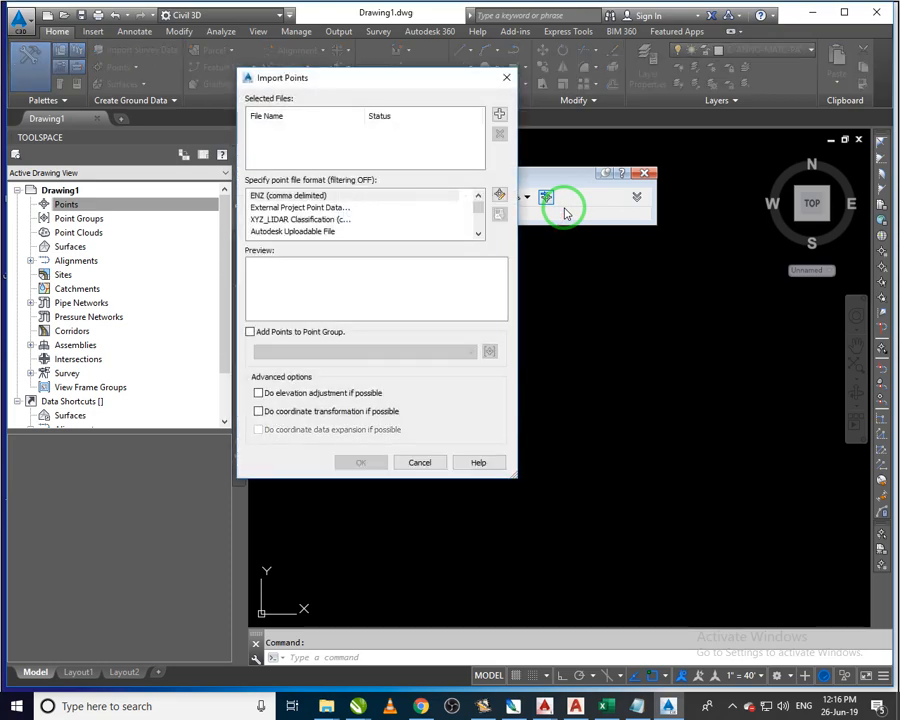
# Choose PENZD (comma delimited) as the point file format for the import
pyautogui.click(331, 197)
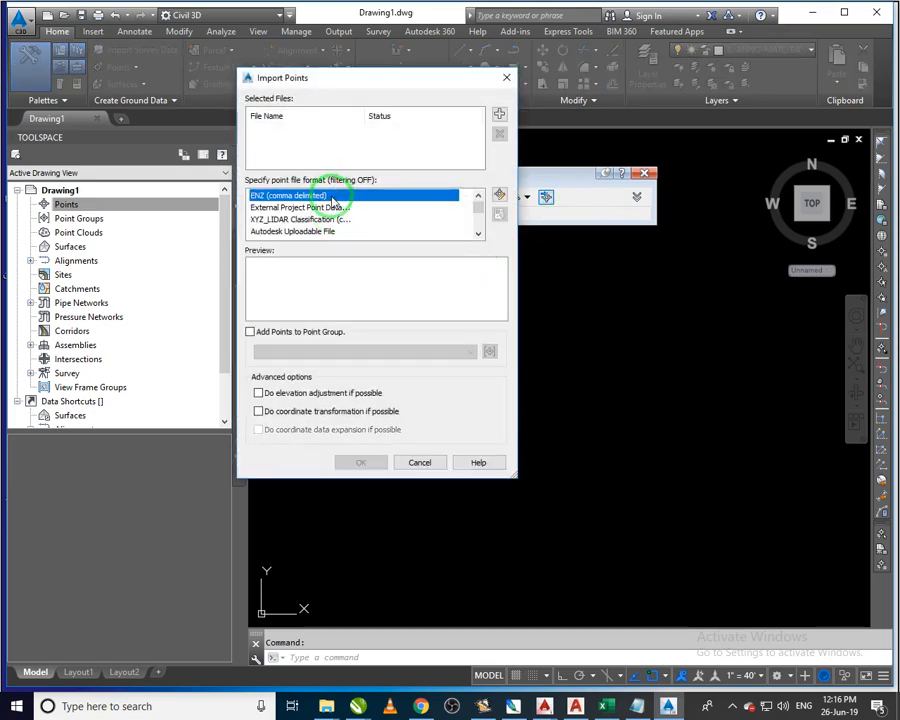
pyautogui.press('p')
pyautogui.press('p')
pyautogui.press('p')
pyautogui.press('p')
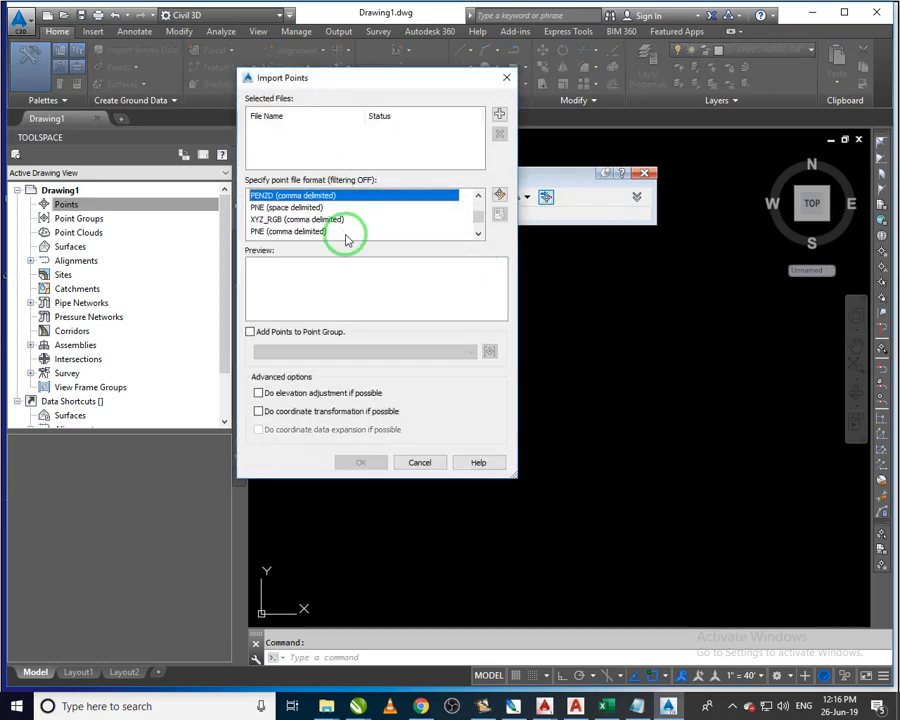
# Add shawar.txt from the Desktop as the source file and import its points into the drawing
pyautogui.click(499, 113)
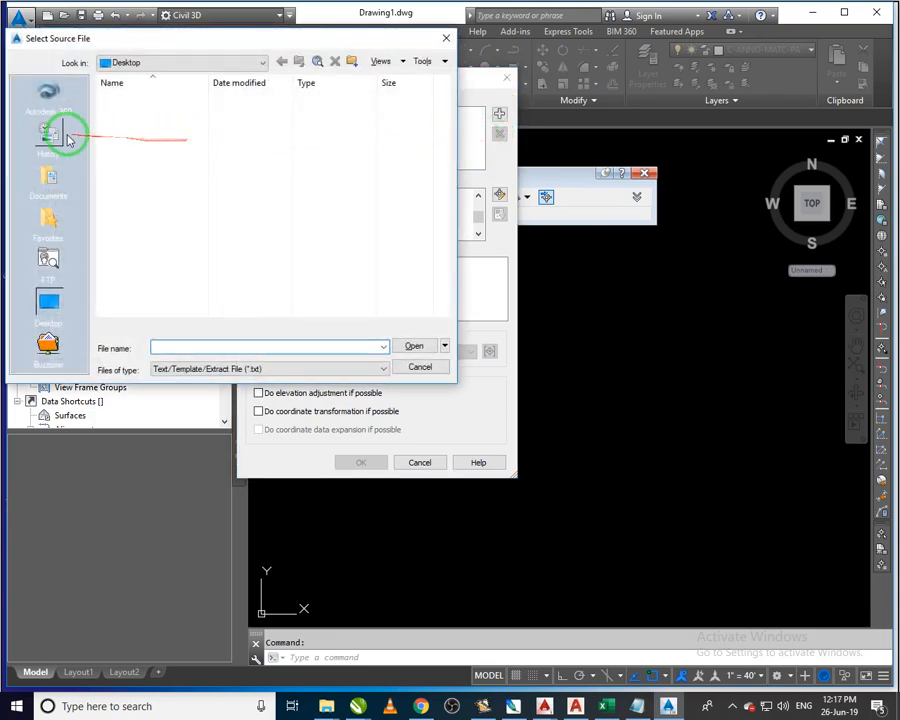
pyautogui.click(200, 370)
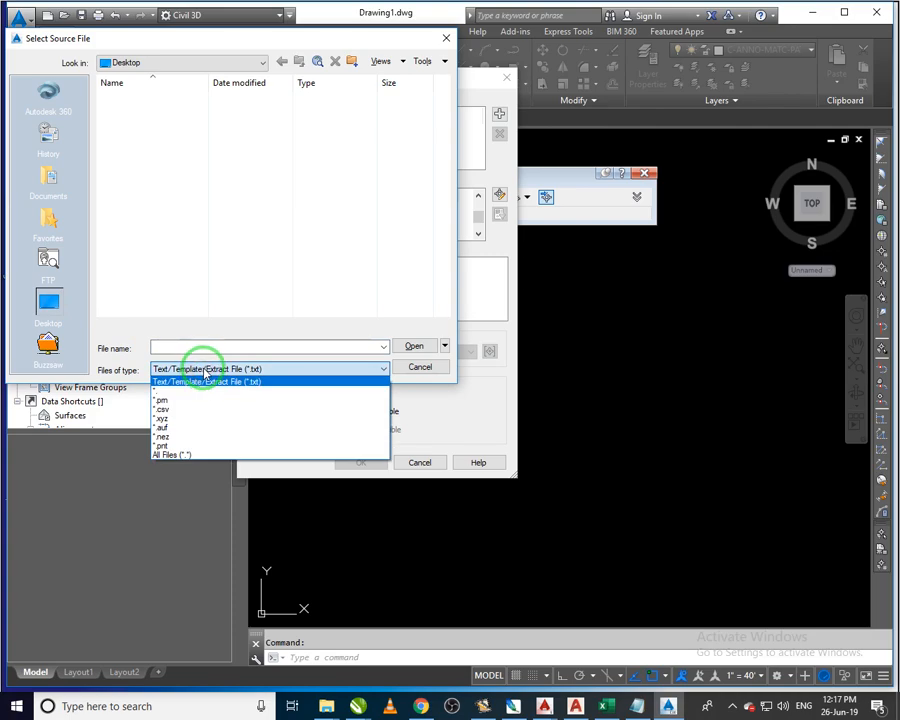
pyautogui.click(200, 374)
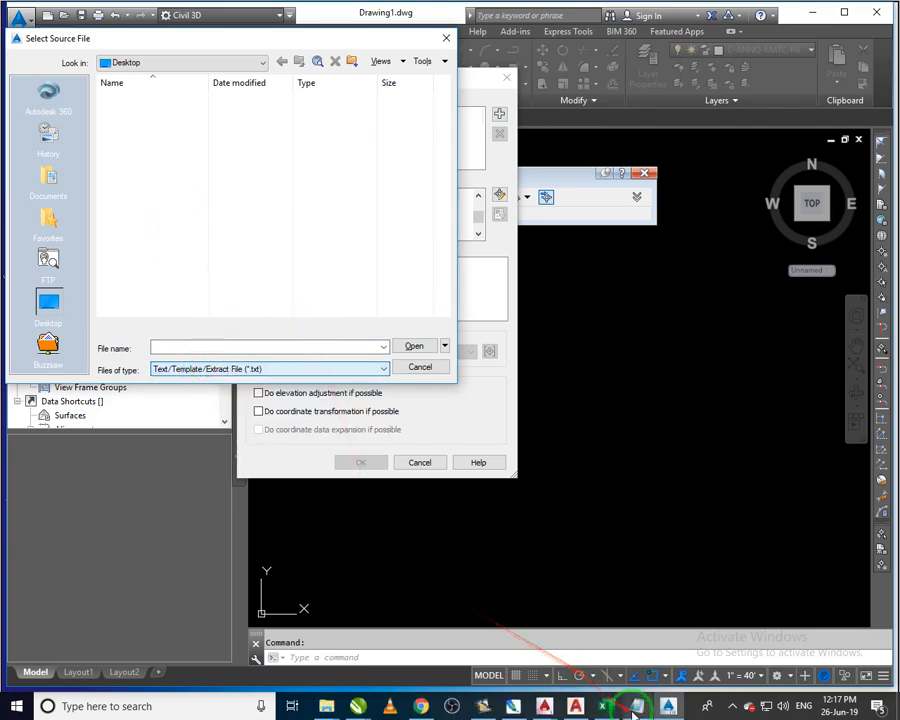
pyautogui.click(636, 706)
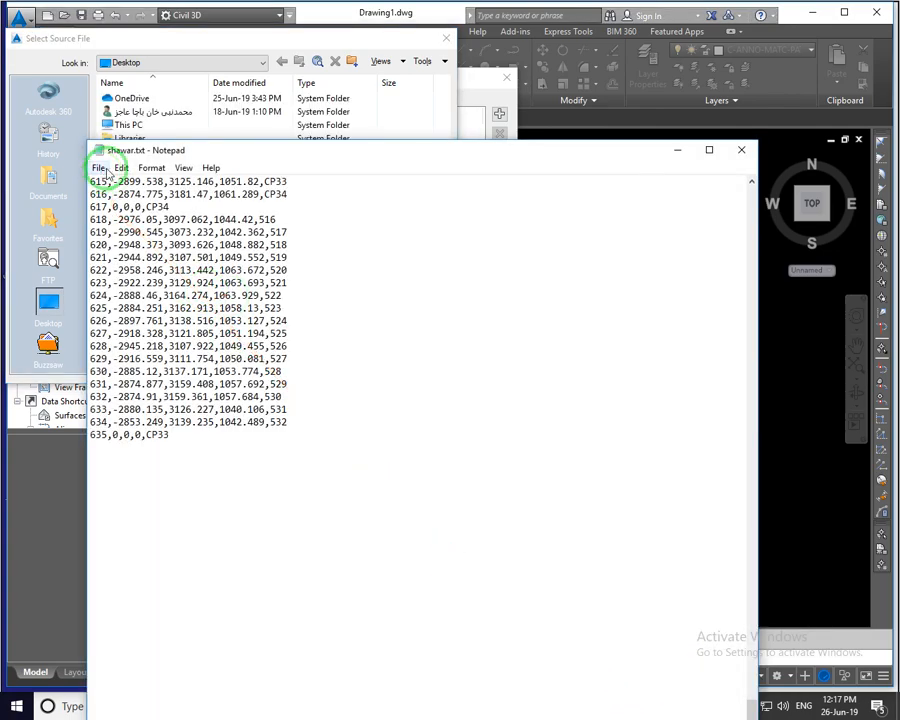
pyautogui.click(239, 38)
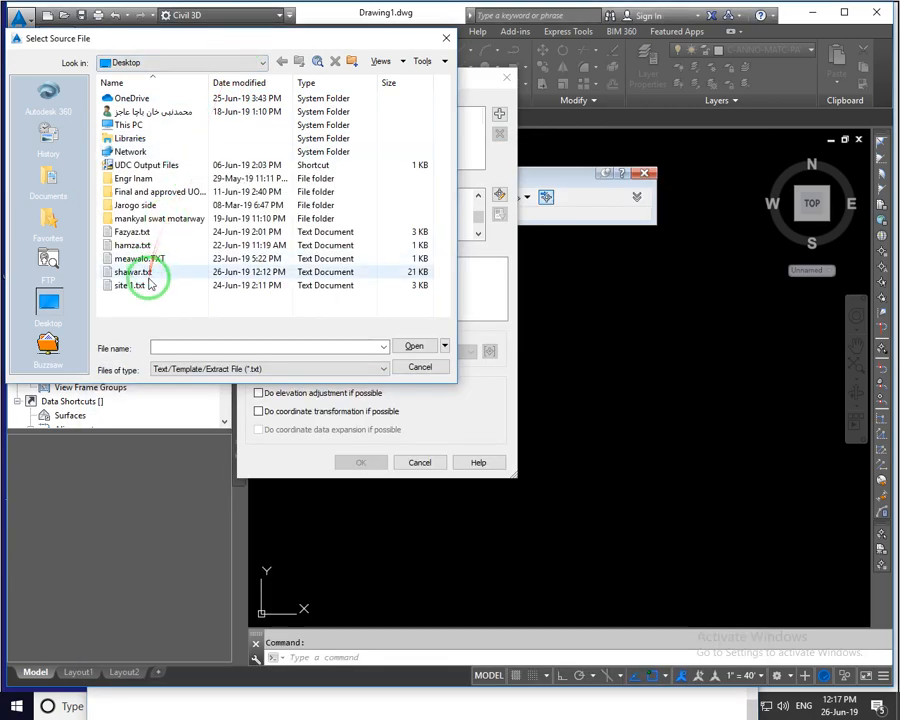
pyautogui.click(145, 272)
pyautogui.click(407, 347)
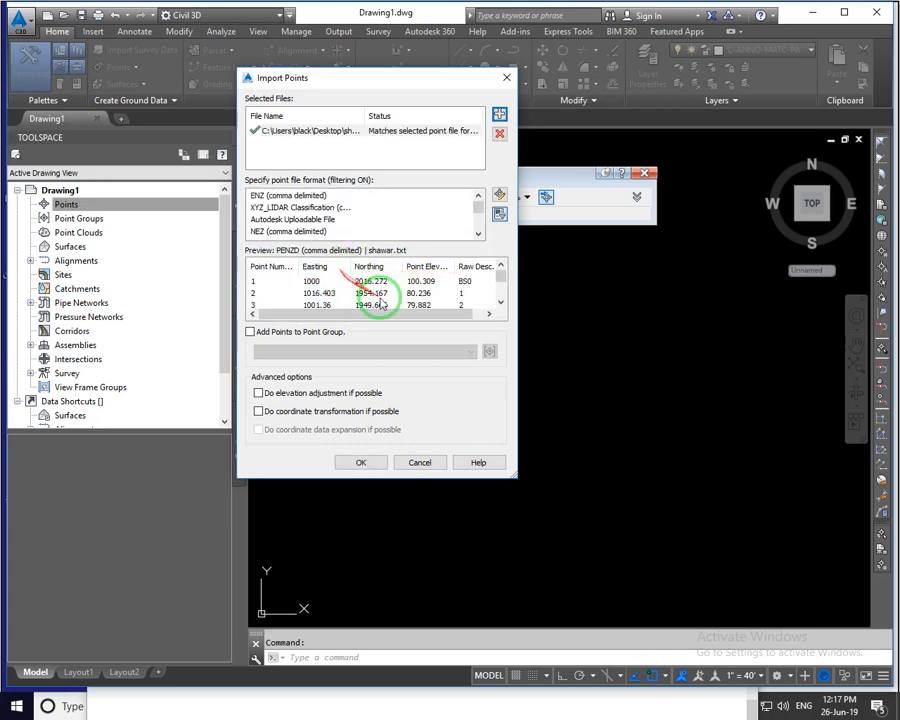
pyautogui.click(374, 463)
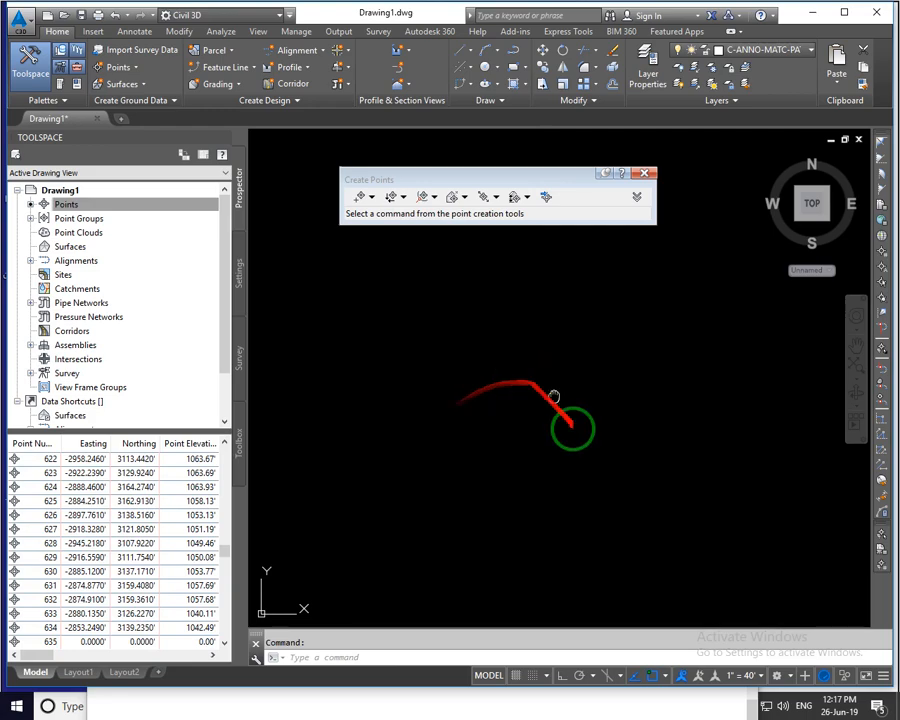
# Close the Create Points tools and examine the drawing extents for the imported points
pyautogui.middleClick(488, 427)
pyautogui.middleClick(488, 427)
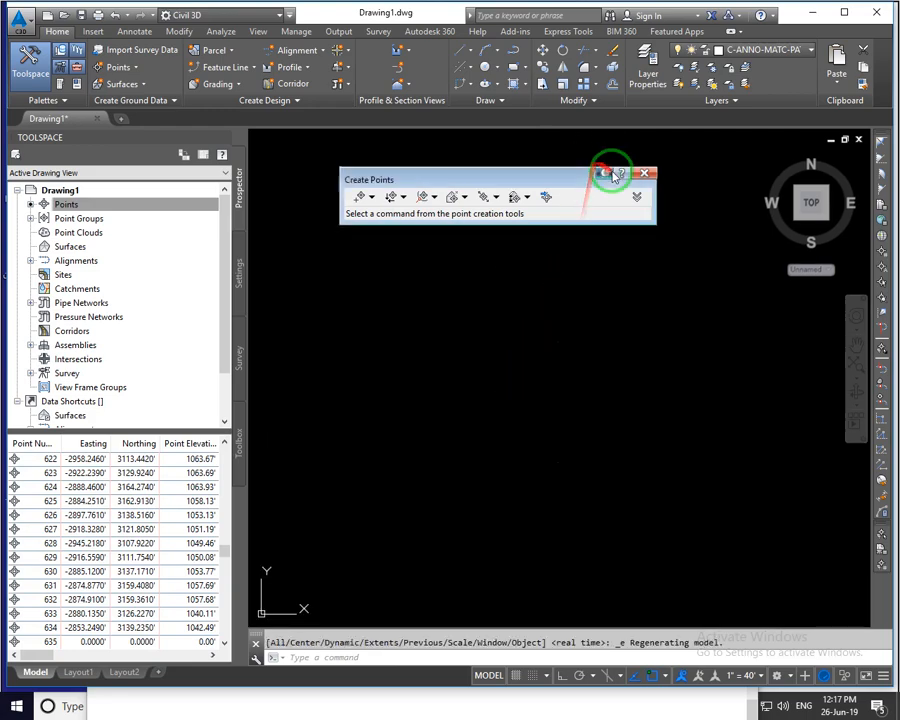
pyautogui.click(645, 173)
pyautogui.scroll(-2, 474, 320)
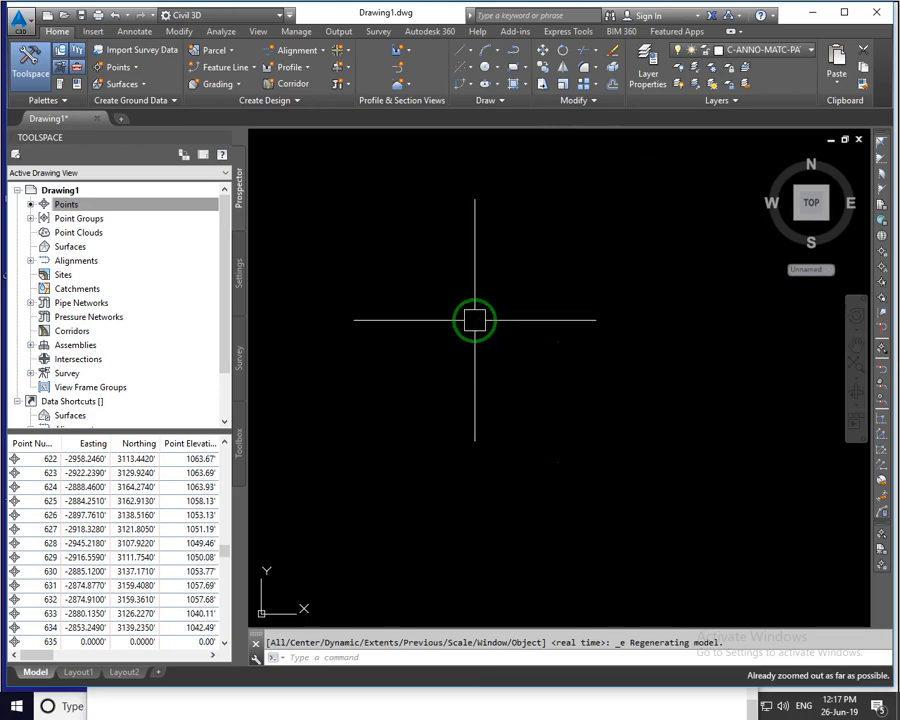
pyautogui.moveTo(432, 401); pyautogui.dragTo(496, 366, button='middle')
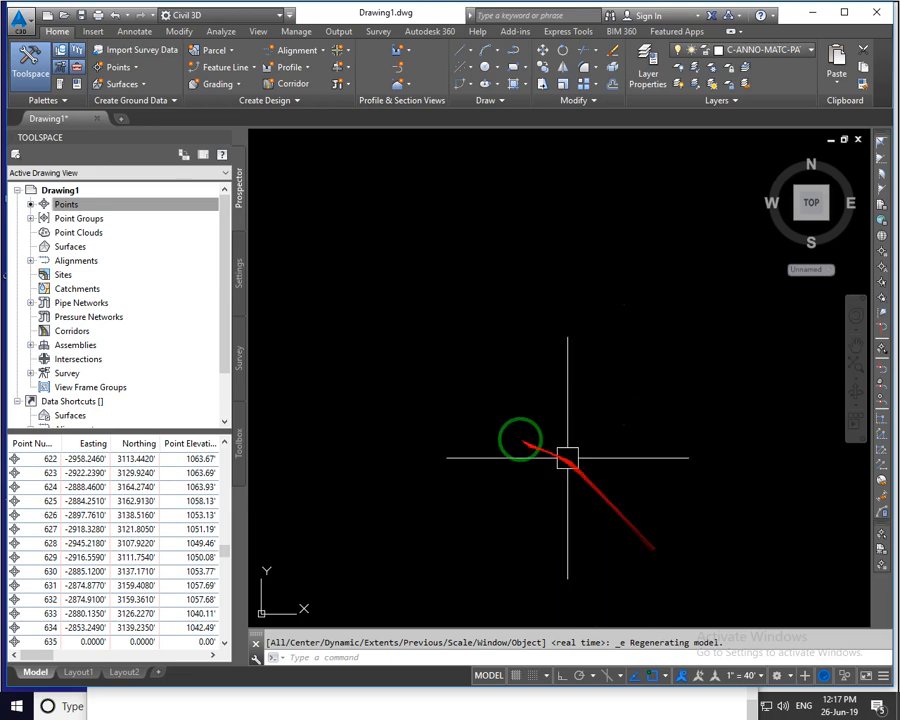
pyautogui.scroll(-2, 450, 388)
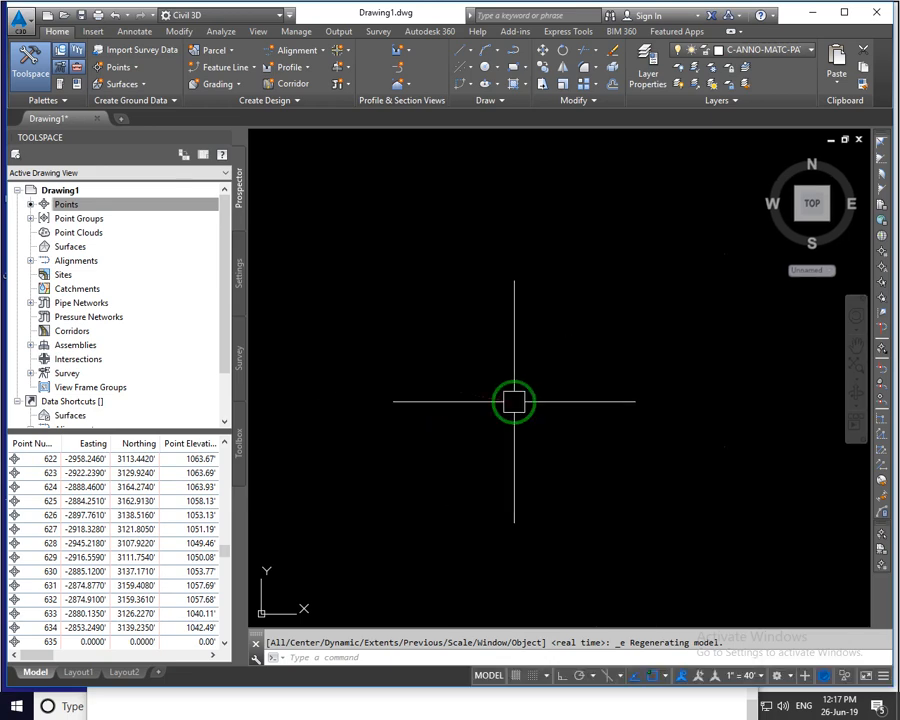
pyautogui.scroll(-2, 514, 401)
# Switch back to Coordinates.xlsx in Excel, fit column F's width to its contents and cancel the pending copy
pyautogui.click(810, 13)
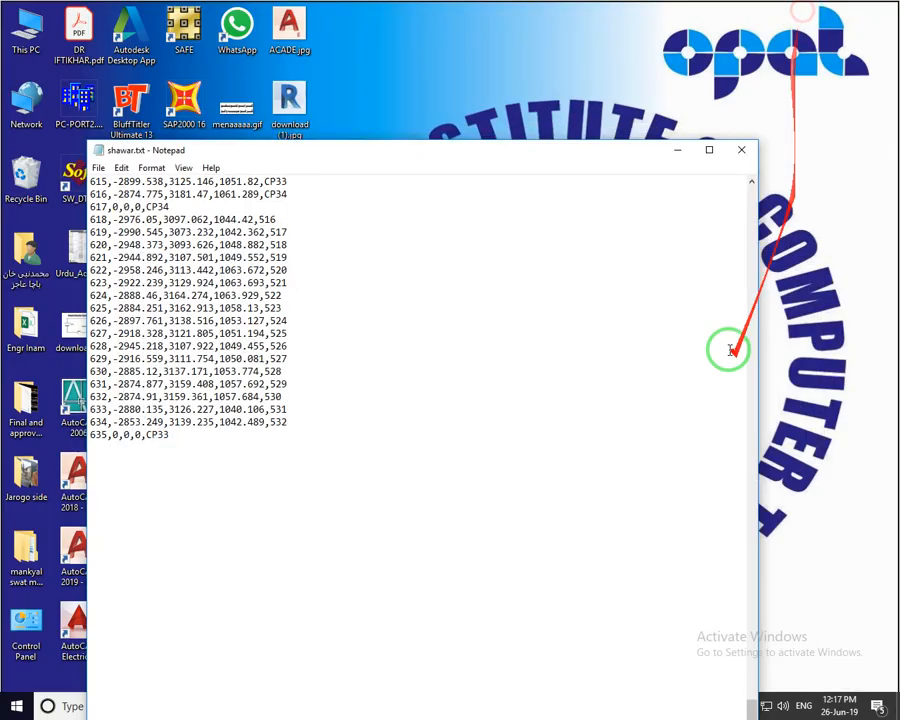
pyautogui.click(680, 149)
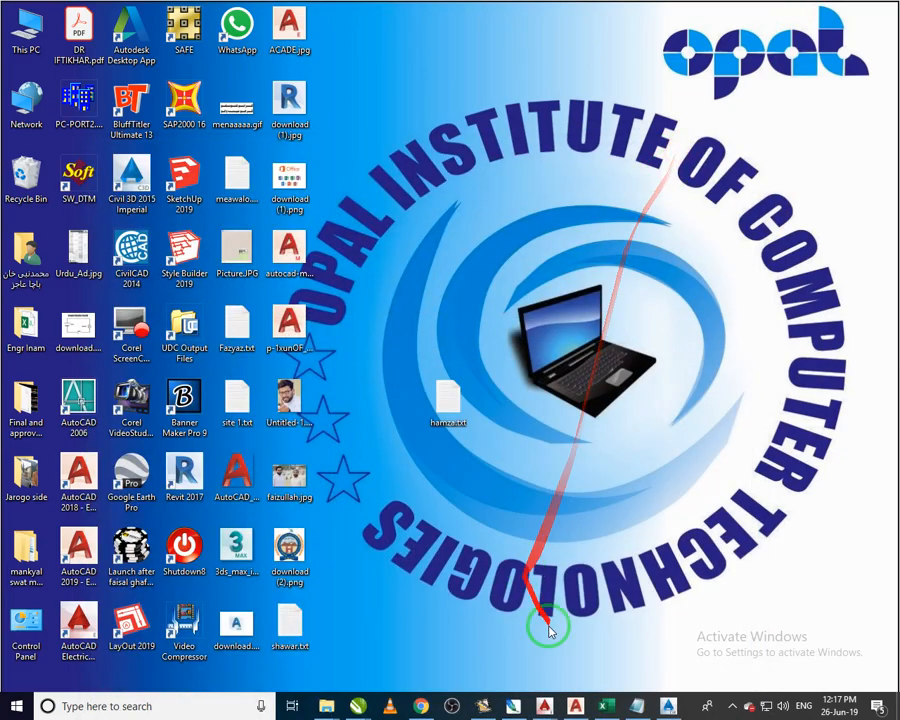
pyautogui.click(605, 706)
pyautogui.click(398, 316)
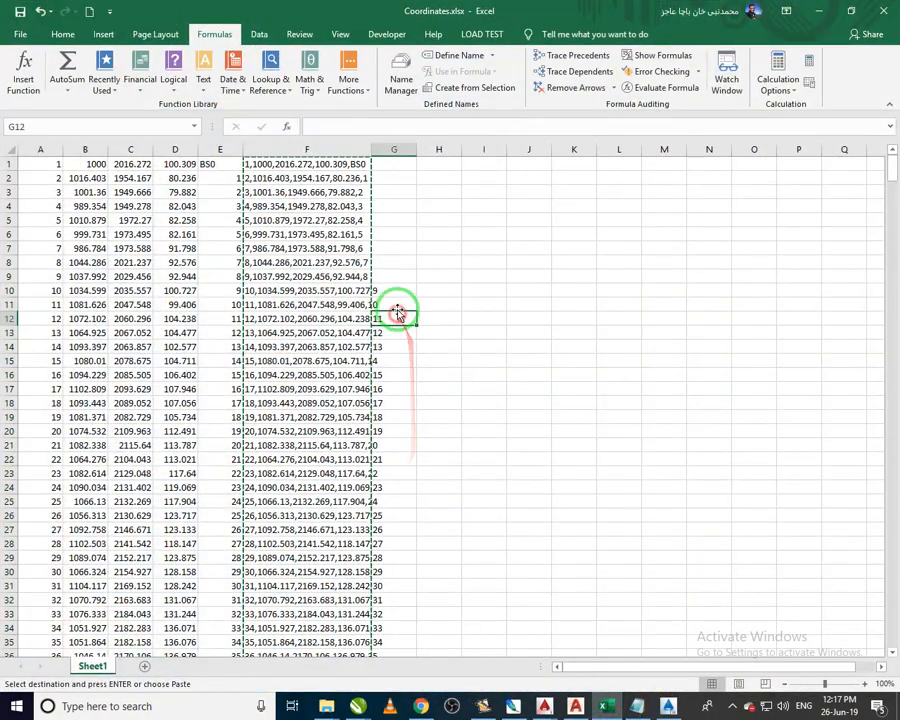
pyautogui.doubleClick(371, 150)
pyautogui.press('Escape')
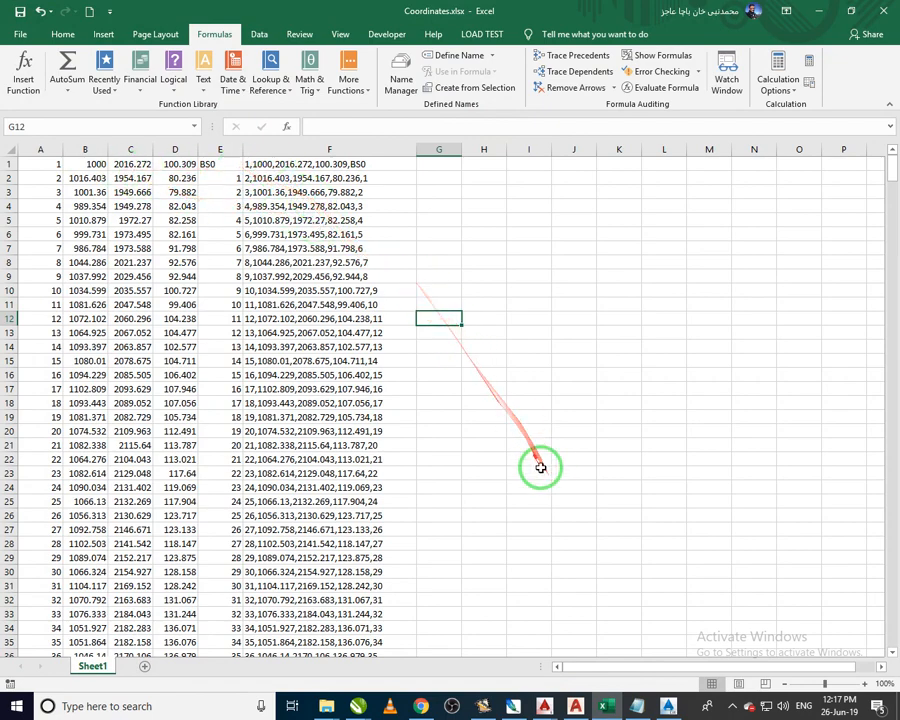
# Clear the incomplete record in row 62, columns A to F, just below the CP2 record
pyautogui.scroll(-13, 408, 368)
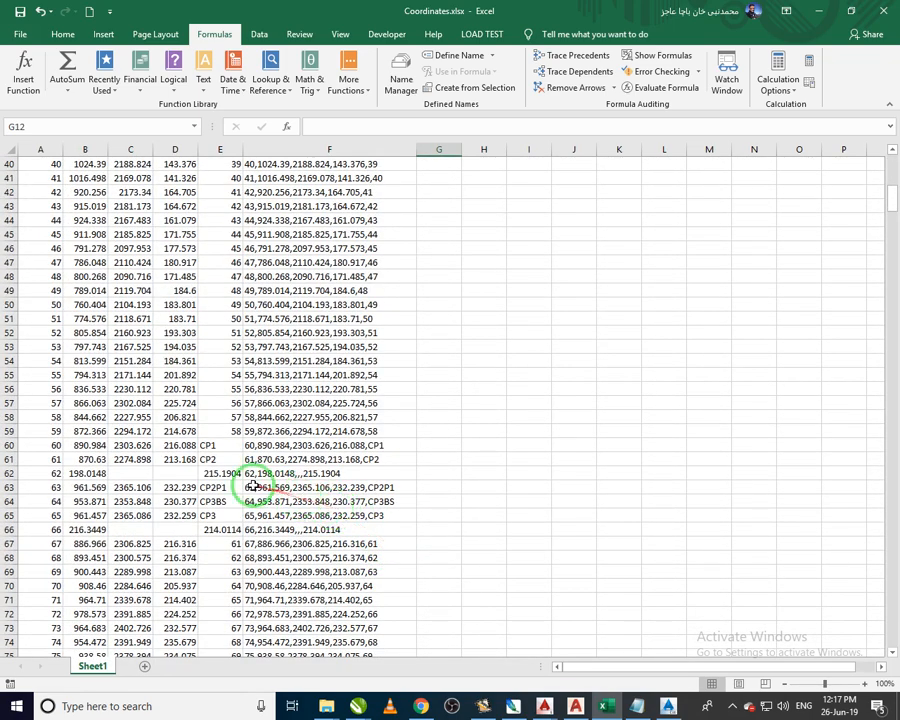
pyautogui.moveTo(335, 472); pyautogui.dragTo(28, 474)
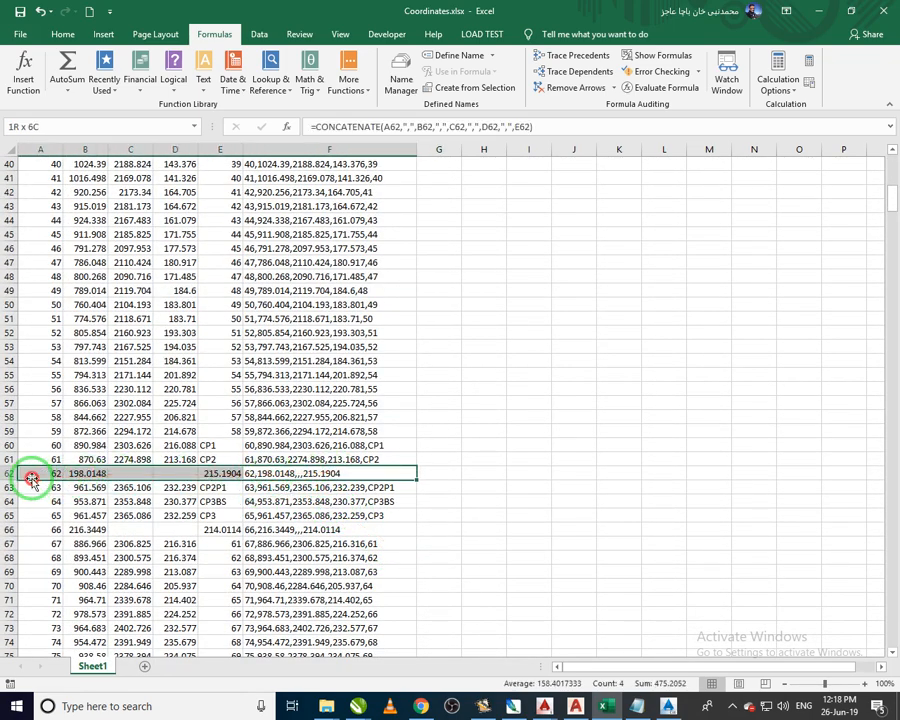
pyautogui.press('Delete')
pyautogui.scroll(-3, 350, 505)
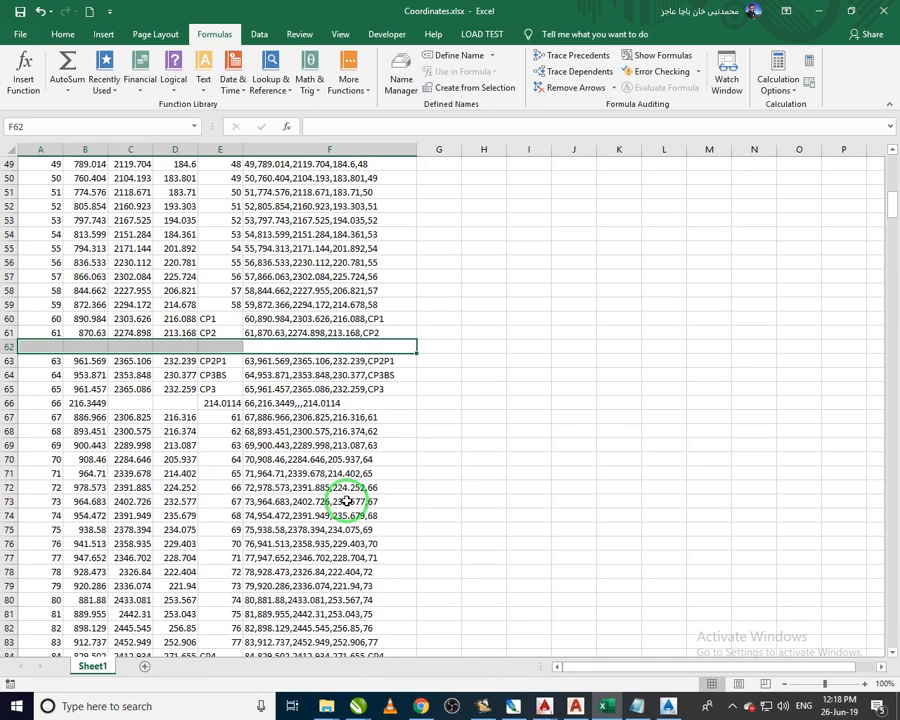
# Clear the incomplete record in row 66, columns A to F, just below the CP3 record
pyautogui.click(363, 405)
pyautogui.moveTo(363, 405); pyautogui.dragTo(34, 404)
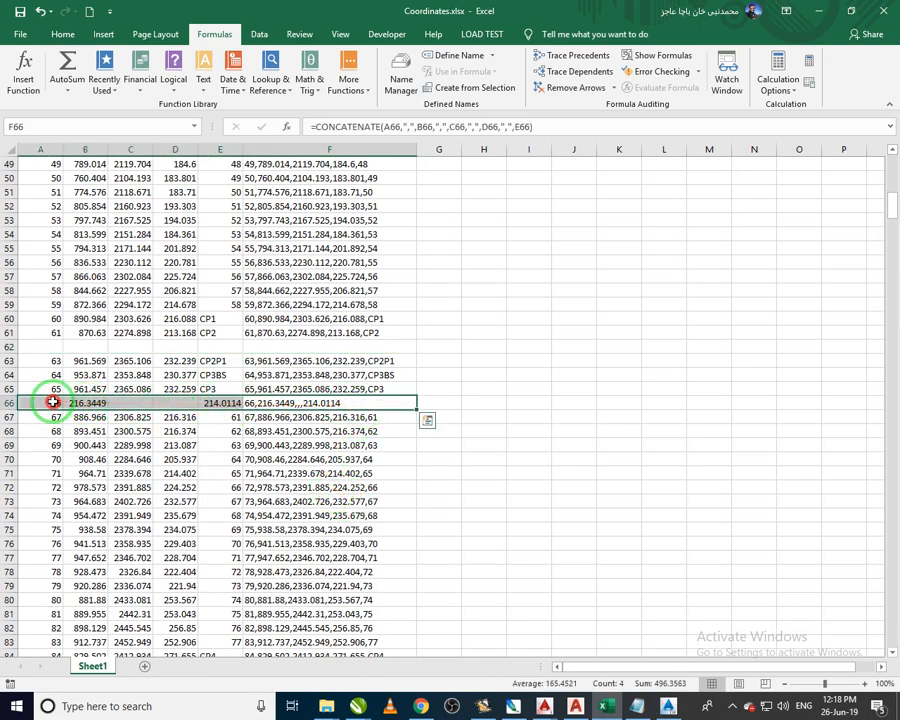
pyautogui.press('Delete')
# Clear the contents of rows 94 and 86, the CP6 and CP5 records that lack an elevation
pyautogui.scroll(-2, 297, 459)
pyautogui.scroll(-2, 297, 459)
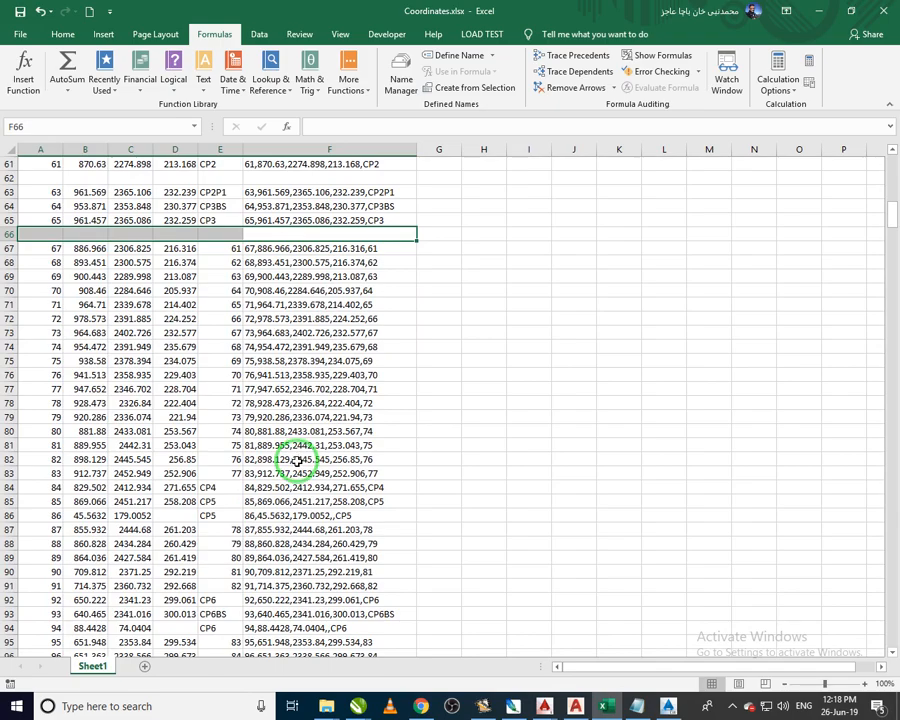
pyautogui.scroll(20, 305, 496)
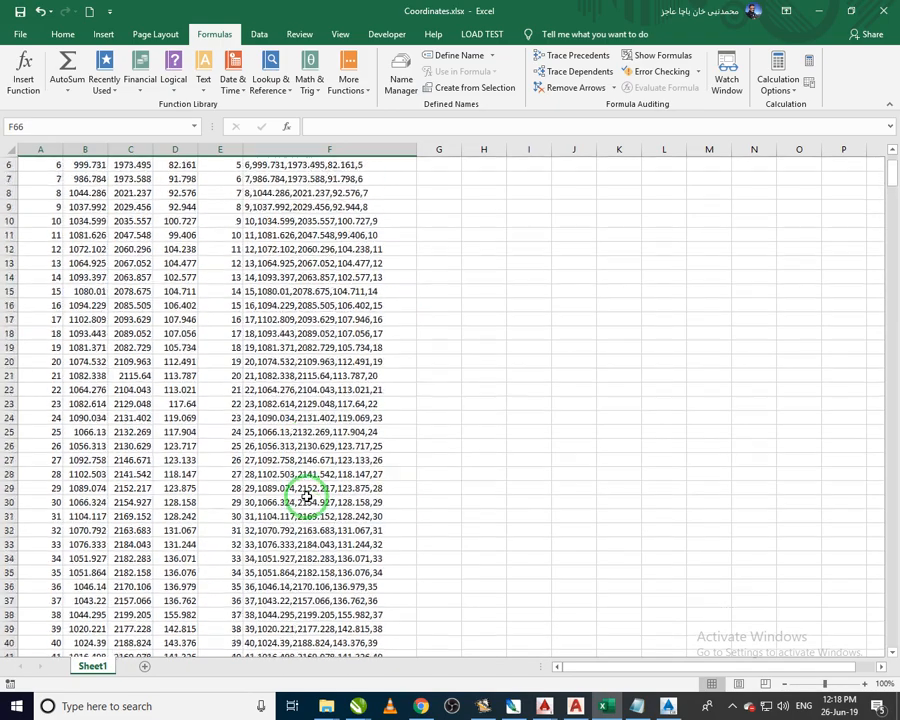
pyautogui.scroll(-13, 306, 497)
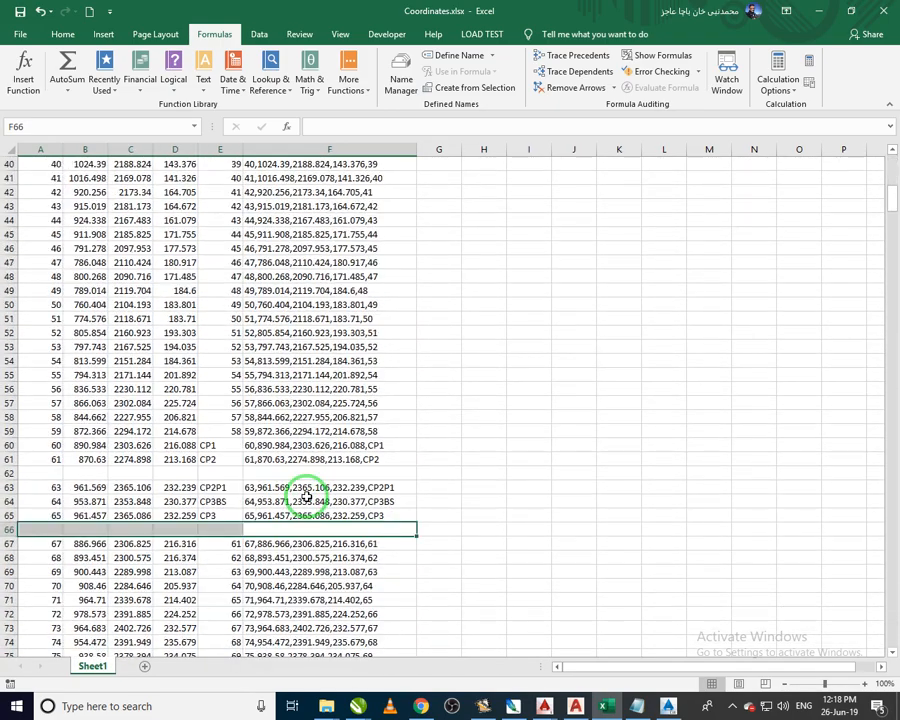
pyautogui.scroll(-5, 306, 497)
pyautogui.scroll(-2, 306, 497)
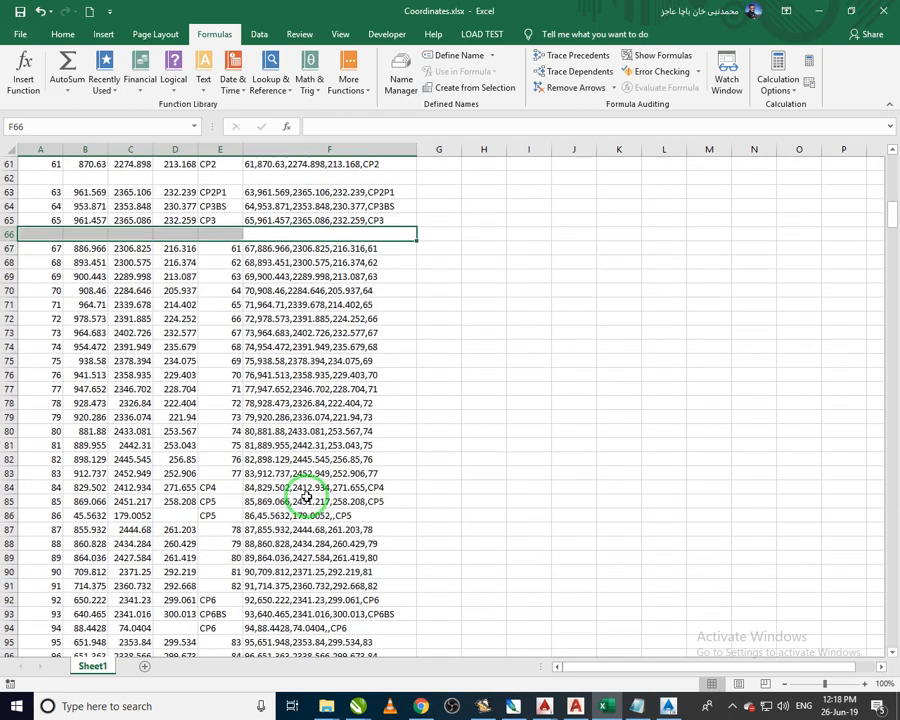
pyautogui.scroll(-3, 306, 497)
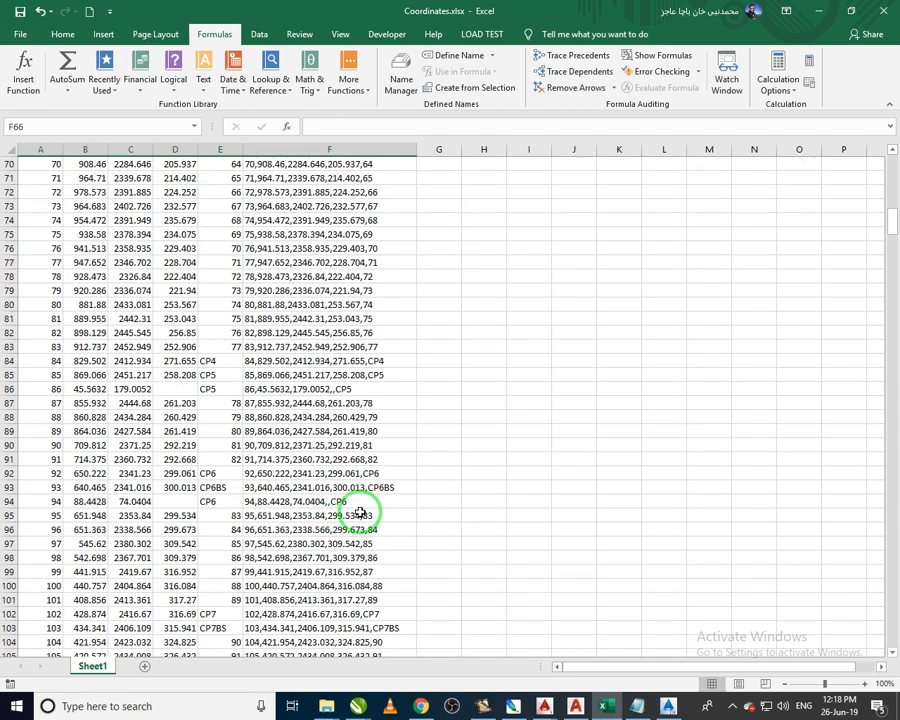
pyautogui.click(8, 501)
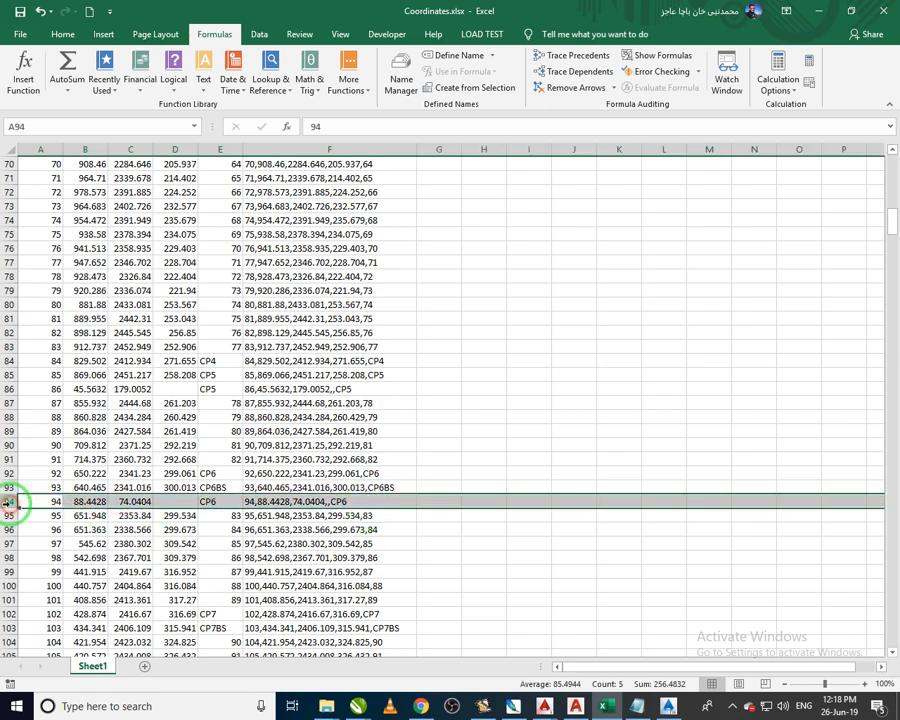
pyautogui.press('Delete')
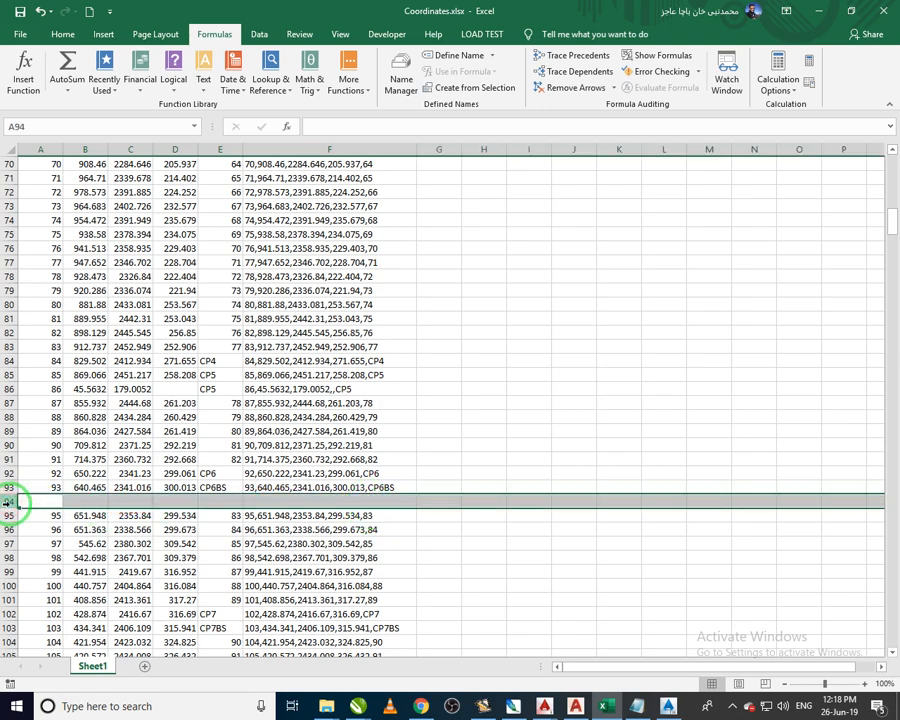
pyautogui.click(8, 389)
pyautogui.press('Delete')
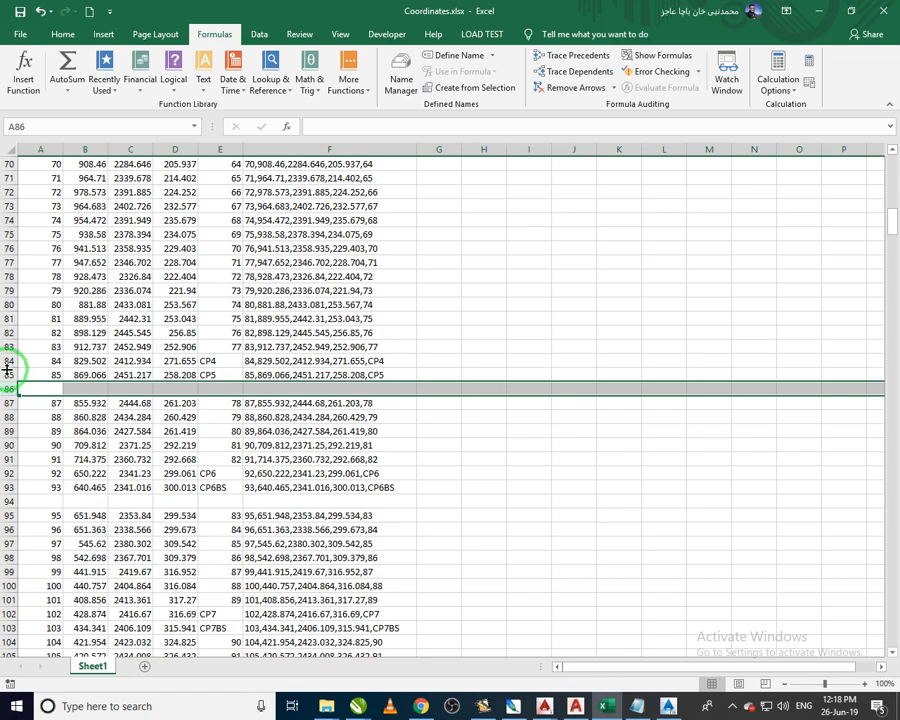
pyautogui.click(8, 375)
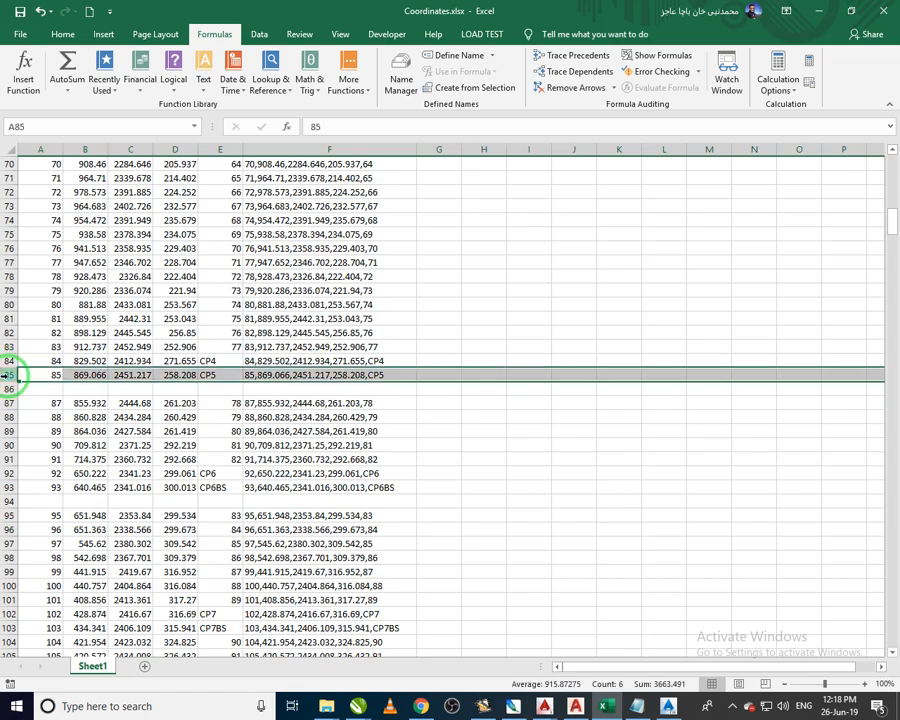
# Clear the contents of row 124, the incomplete CP8 record just below CP8BS
pyautogui.scroll(-6, 126, 544)
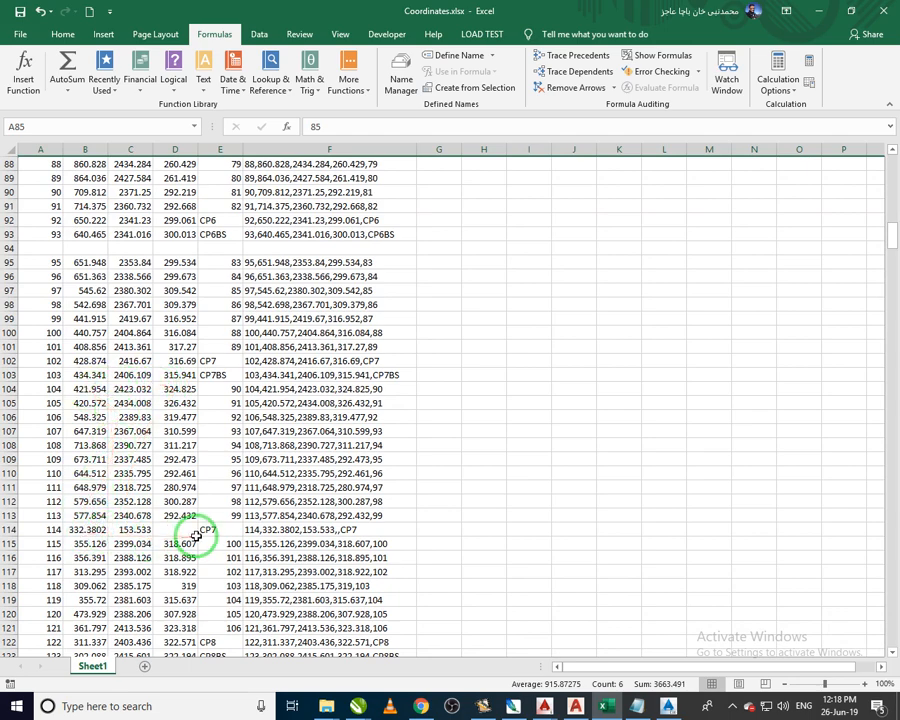
pyautogui.scroll(-2, 196, 537)
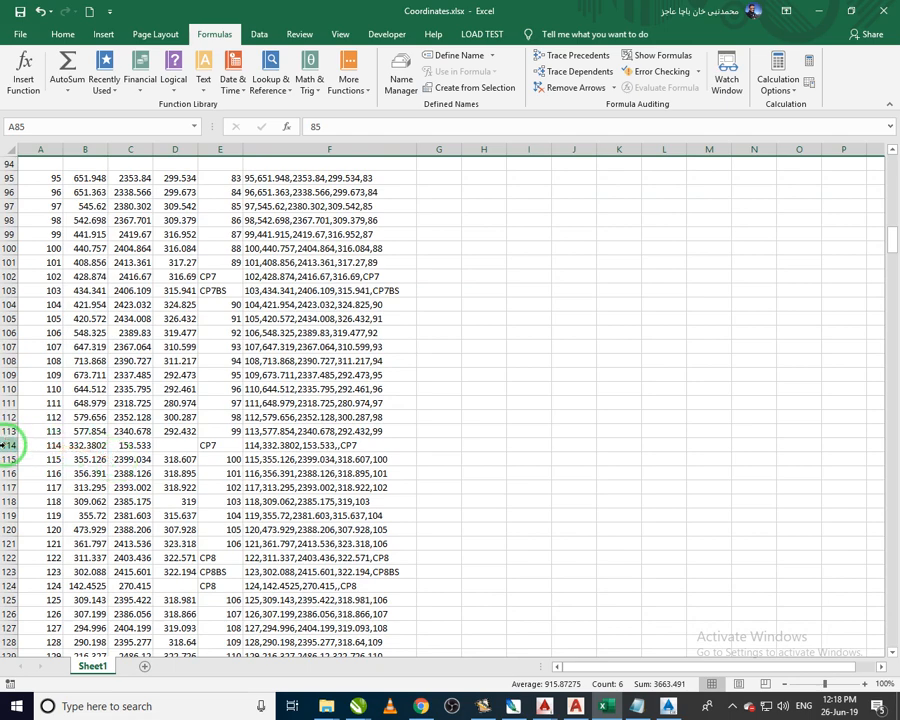
pyautogui.scroll(-2, 133, 473)
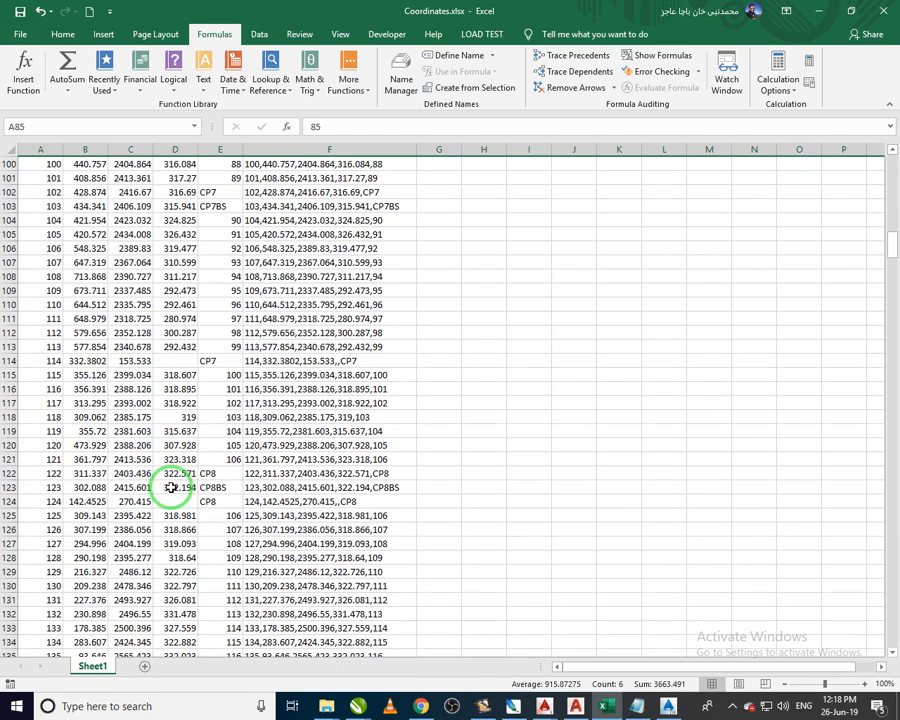
pyautogui.click(8, 501)
pyautogui.scroll(-2, 187, 500)
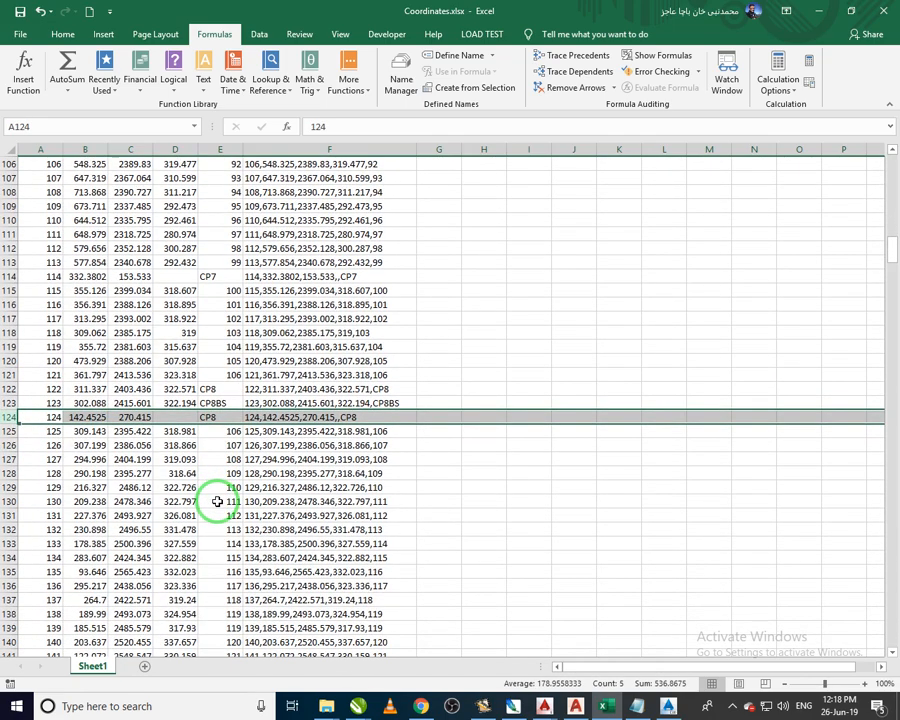
pyautogui.press('Delete')
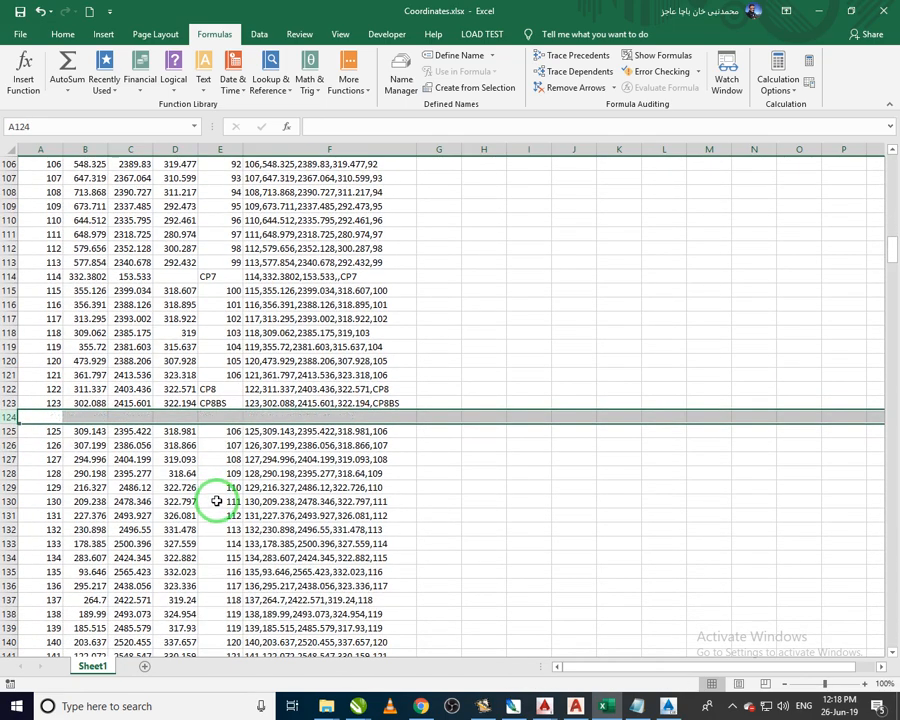
# Clear the concatenated text of the two incomplete records in F145:F146
pyautogui.scroll(-5, 216, 501)
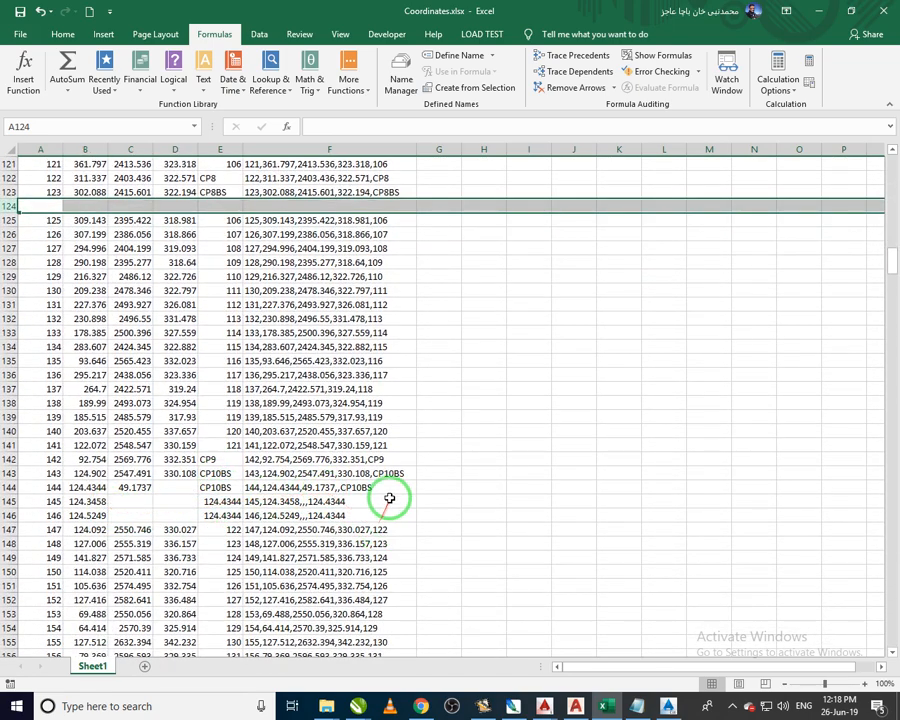
pyautogui.moveTo(353, 504); pyautogui.dragTo(360, 516)
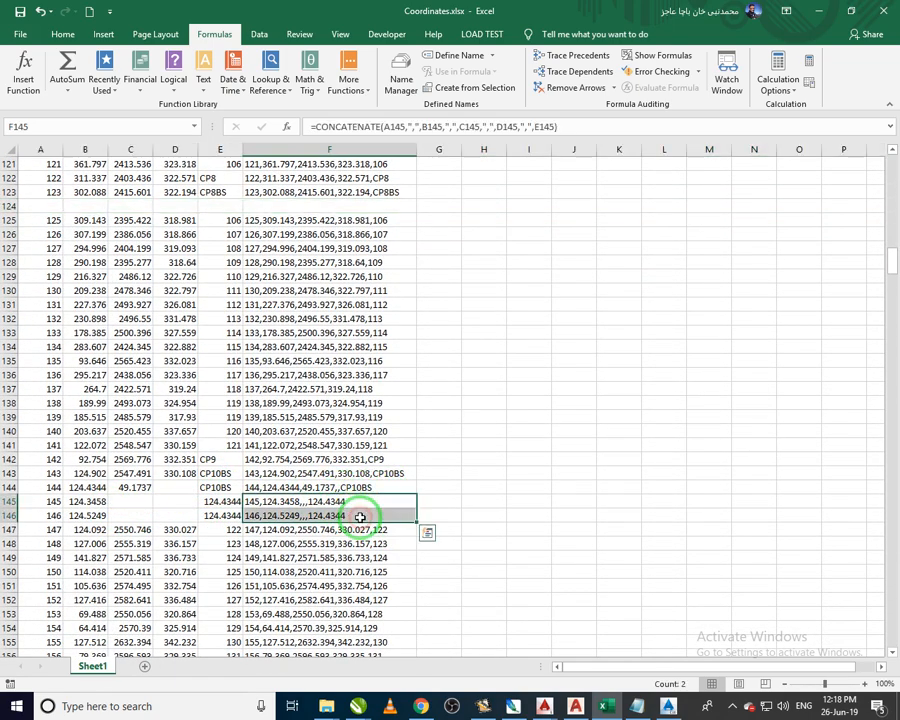
pyautogui.press('Delete')
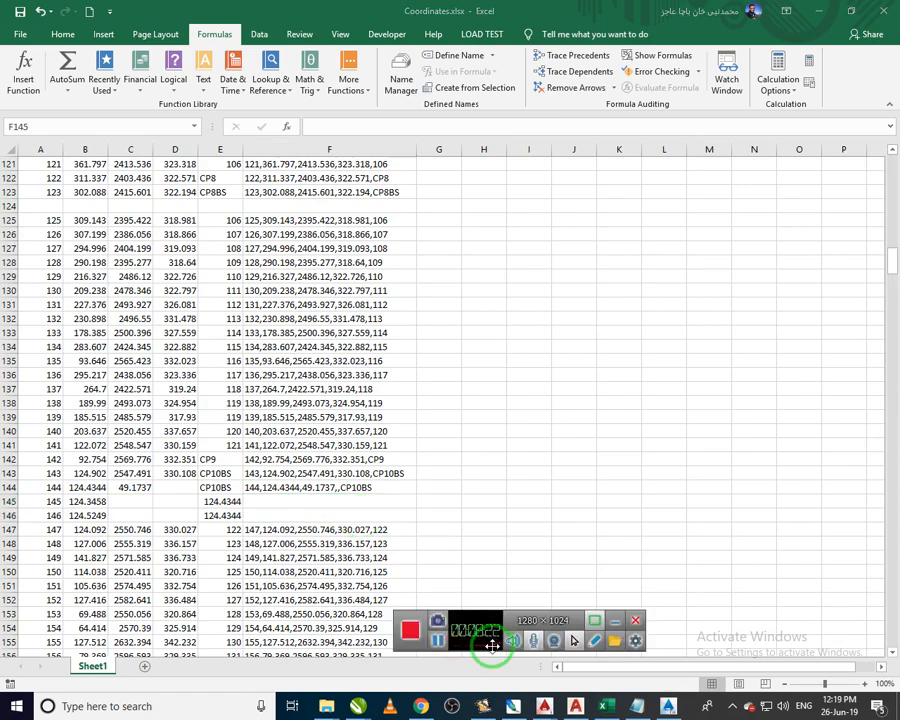
pyautogui.click(615, 624)
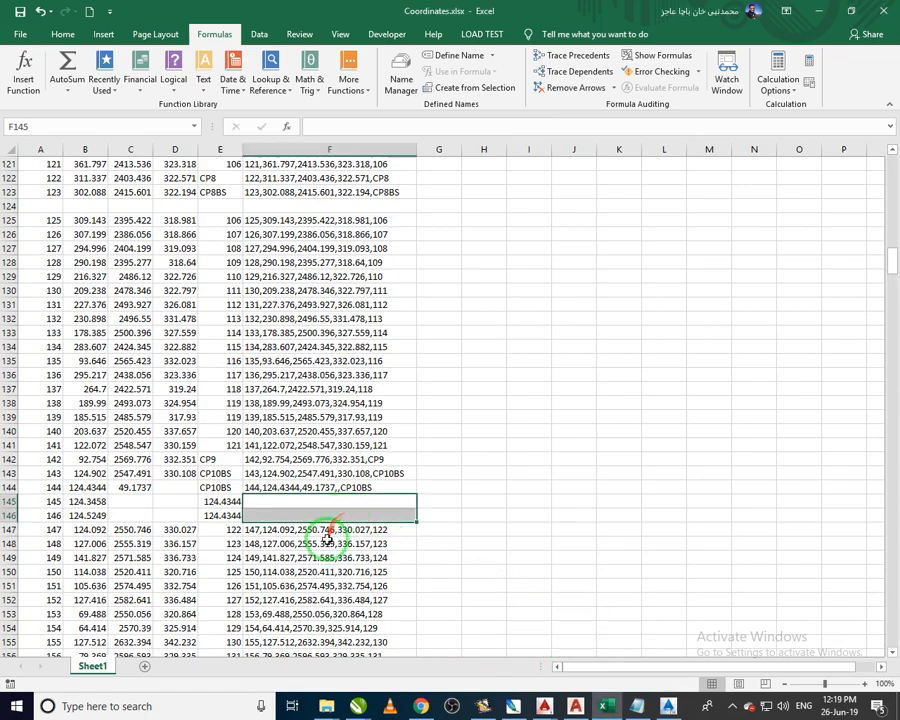
# Clear the concatenated text of the incomplete CP10 record in F168
pyautogui.scroll(-10, 327, 540)
pyautogui.moveTo(350, 391); pyautogui.dragTo(350, 404)
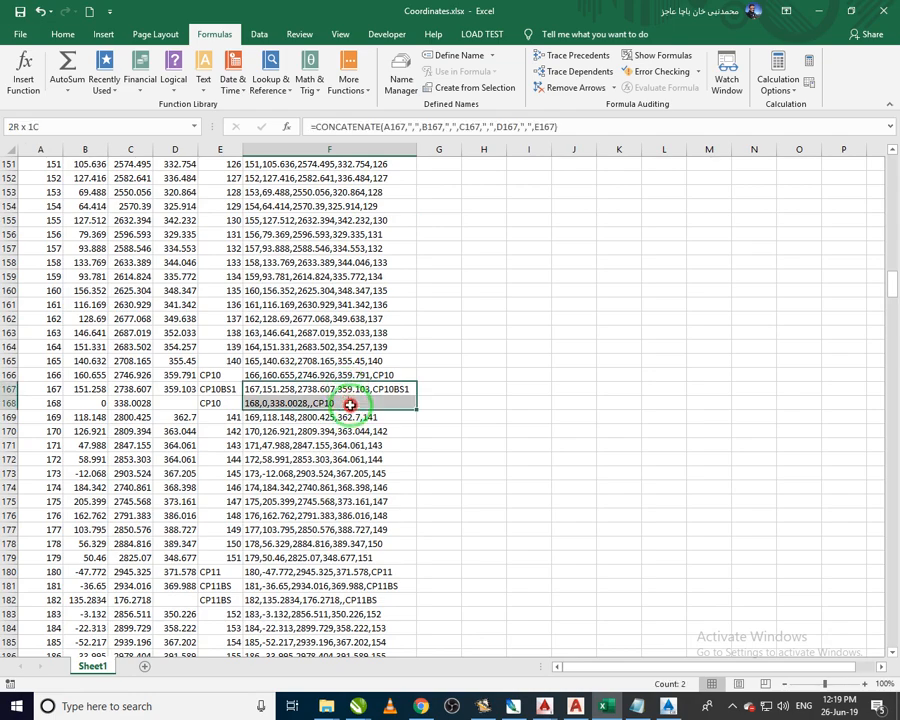
pyautogui.click(350, 403)
pyautogui.press('Delete')
# Clear the concatenated text of the CP11 and CP11BS records in F180:F181
pyautogui.scroll(-3, 370, 510)
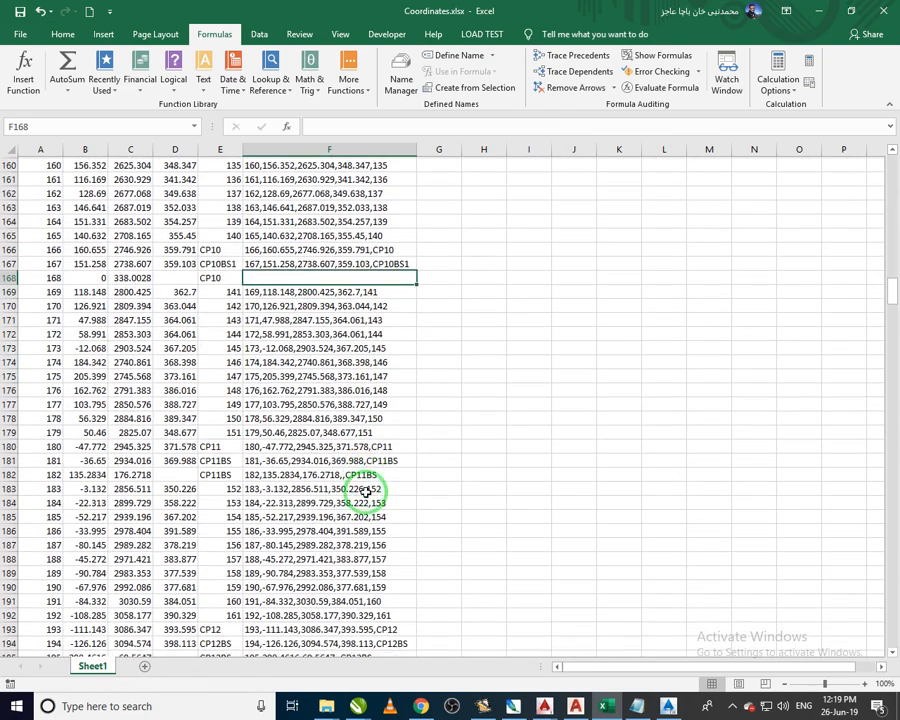
pyautogui.click(387, 444)
pyautogui.moveTo(387, 444); pyautogui.dragTo(355, 478)
pyautogui.press('Delete')
# Examine the concatenated coordinates in column F from the CP12 records down past CP21 for incomplete entries
pyautogui.scroll(-4, 384, 400)
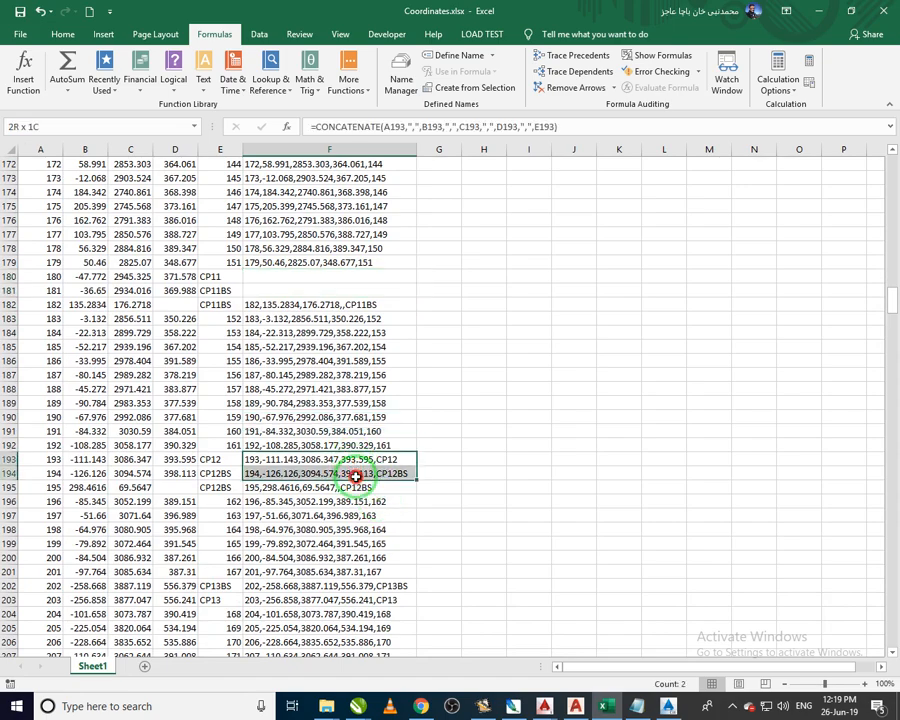
pyautogui.click(343, 487)
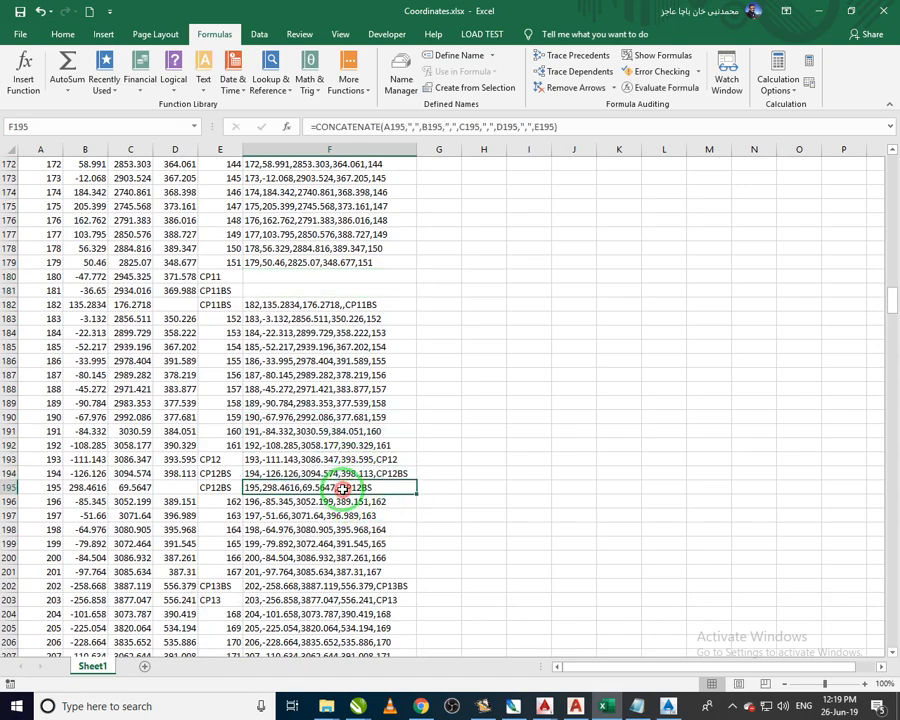
pyautogui.scroll(-6, 343, 488)
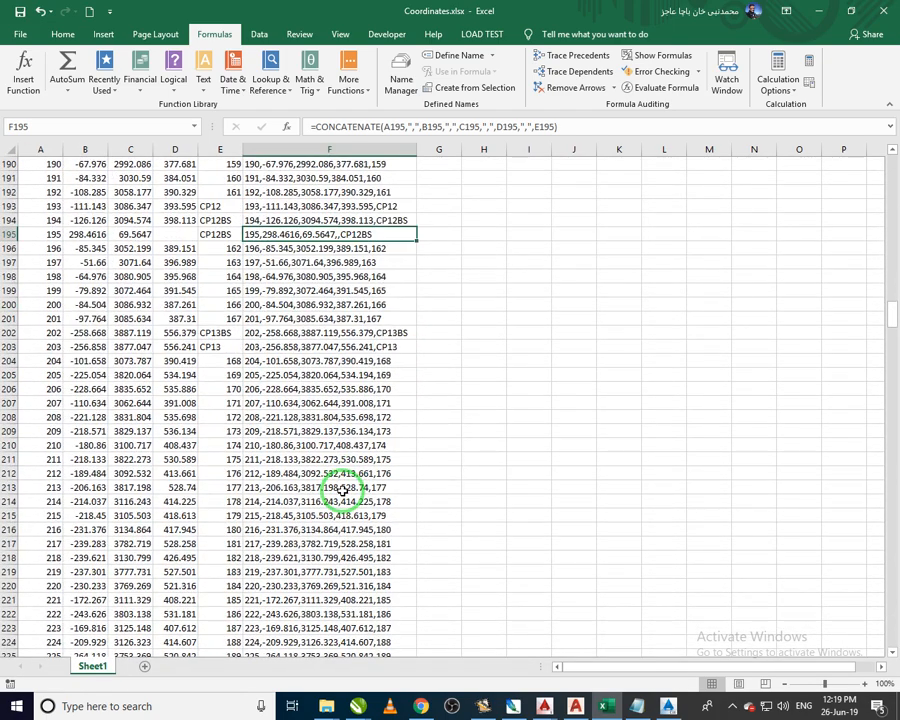
pyautogui.scroll(-6, 343, 490)
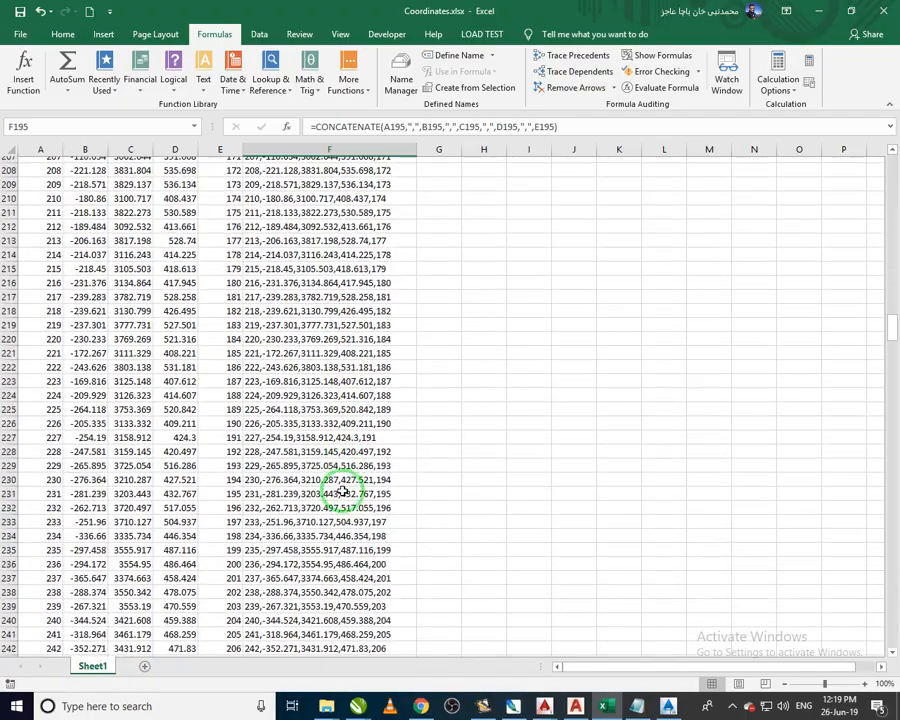
pyautogui.scroll(-17, 343, 490)
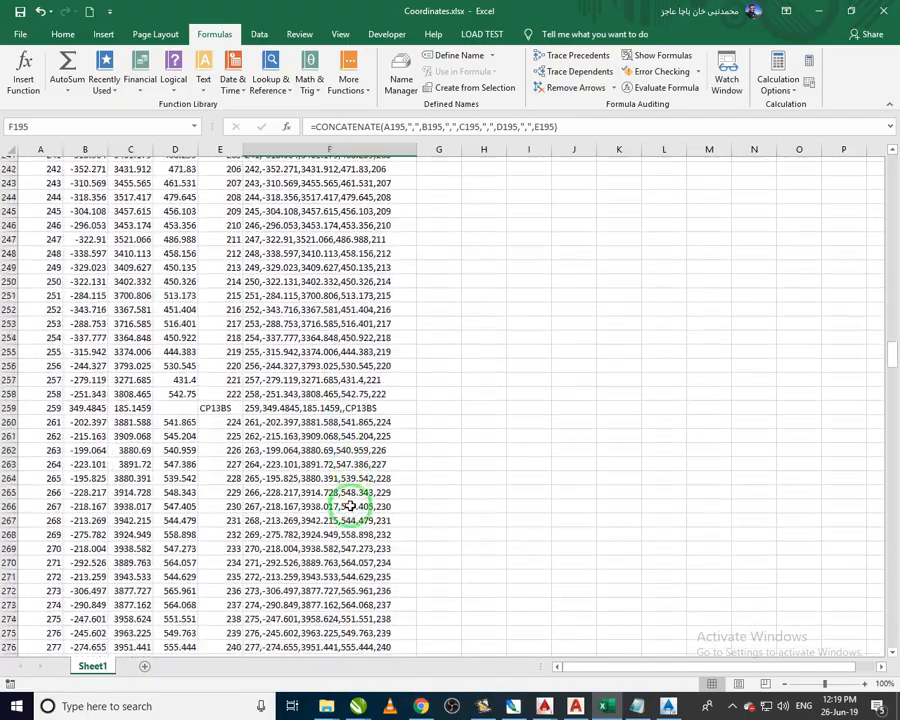
pyautogui.scroll(-20, 348, 506)
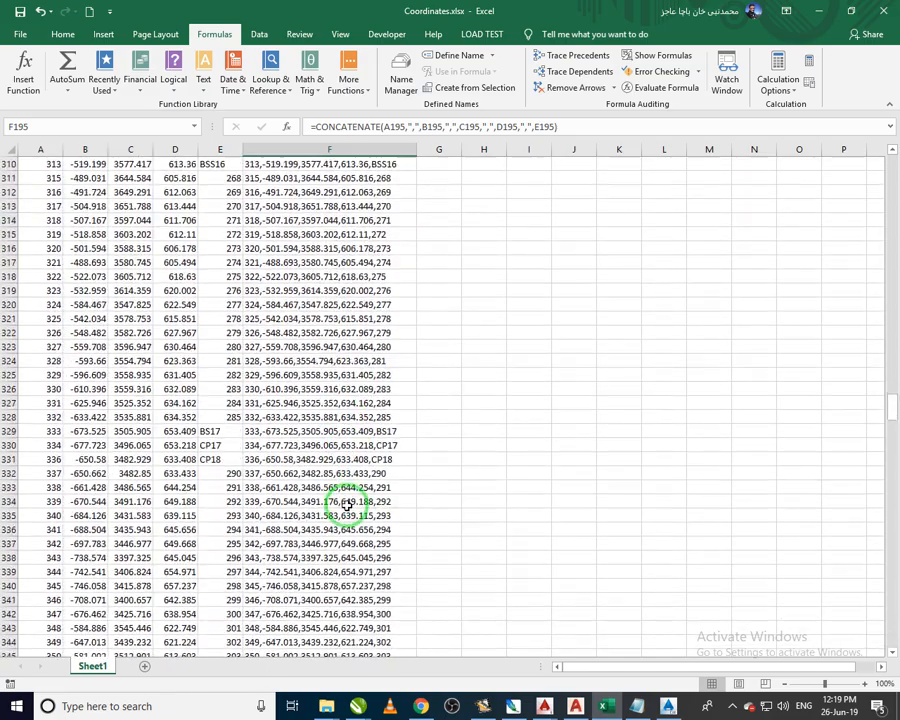
pyautogui.scroll(-11, 346, 506)
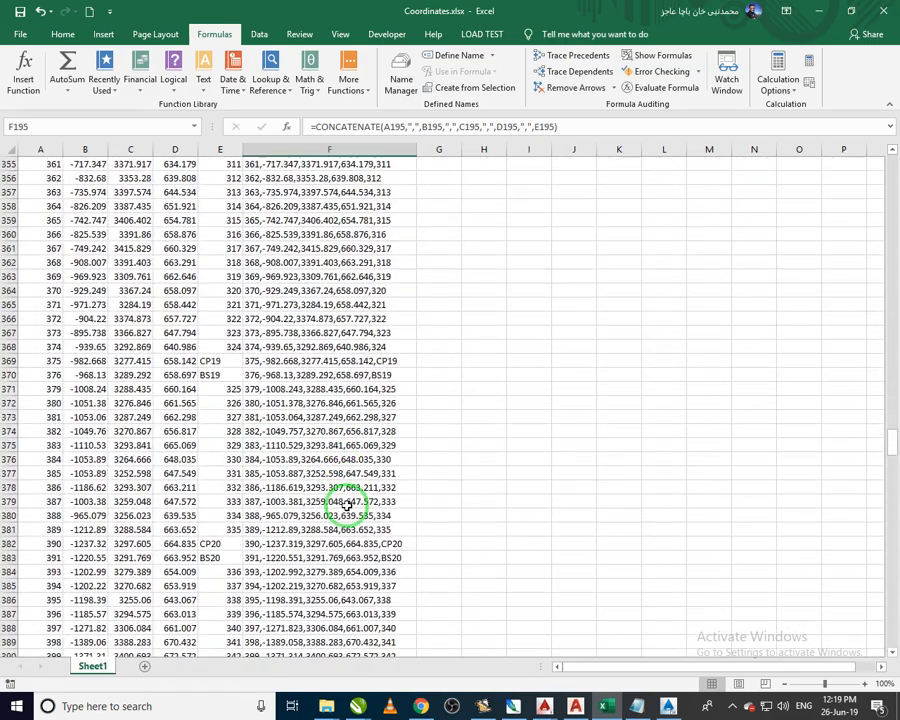
pyautogui.scroll(-12, 346, 506)
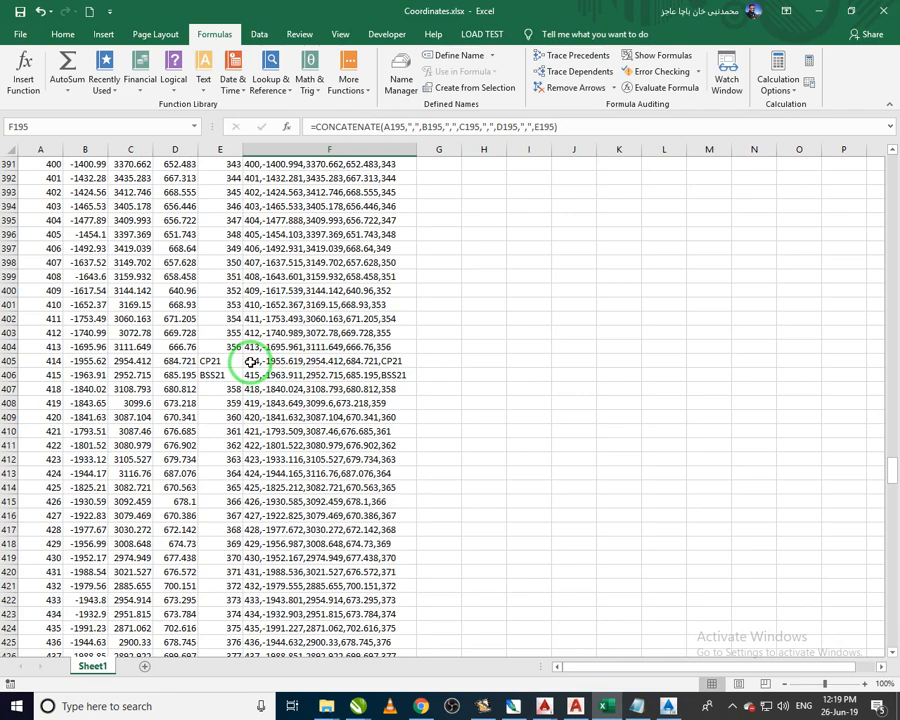
# Fill the whole of column F with light gray
pyautogui.click(315, 150)
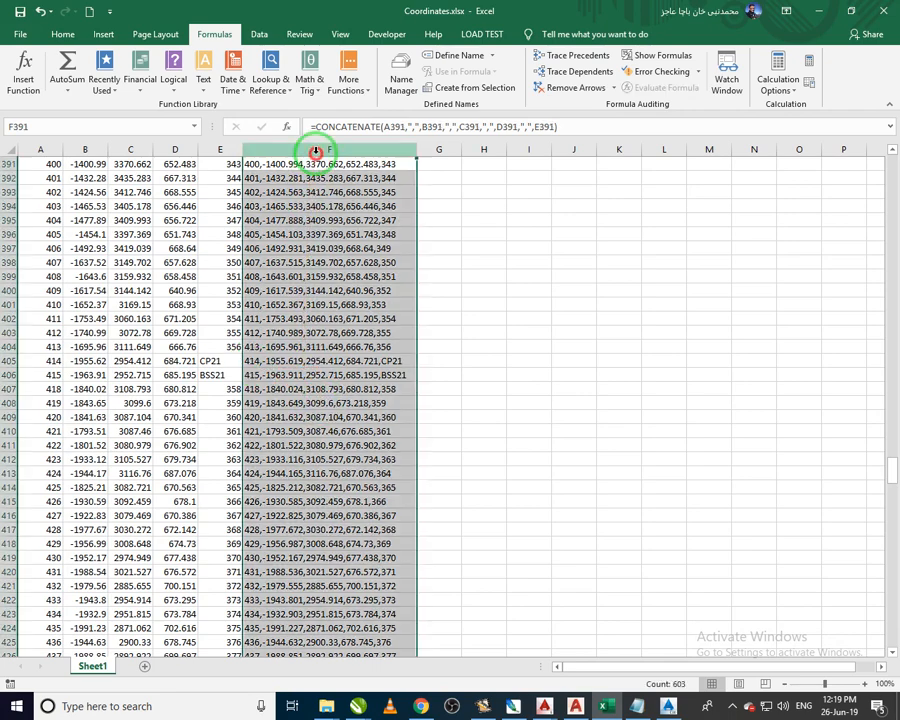
pyautogui.click(62, 34)
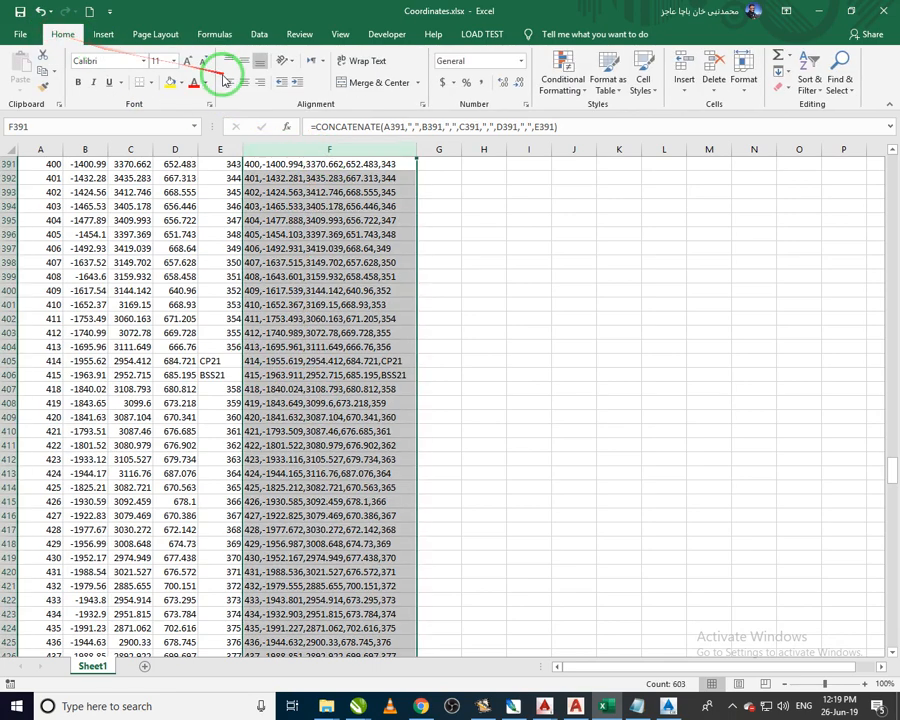
pyautogui.click(181, 84)
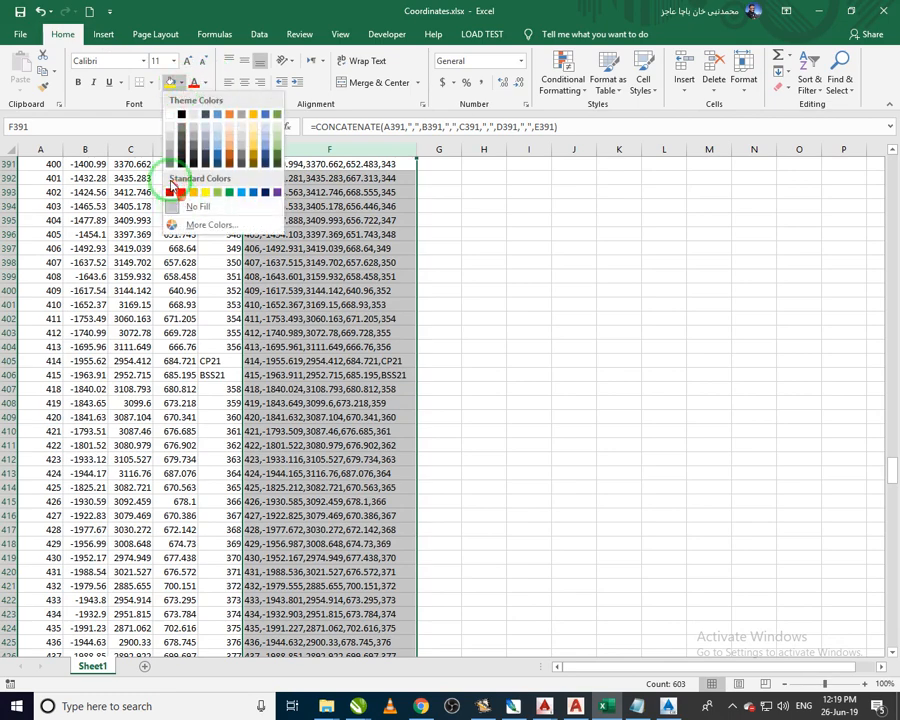
pyautogui.click(174, 133)
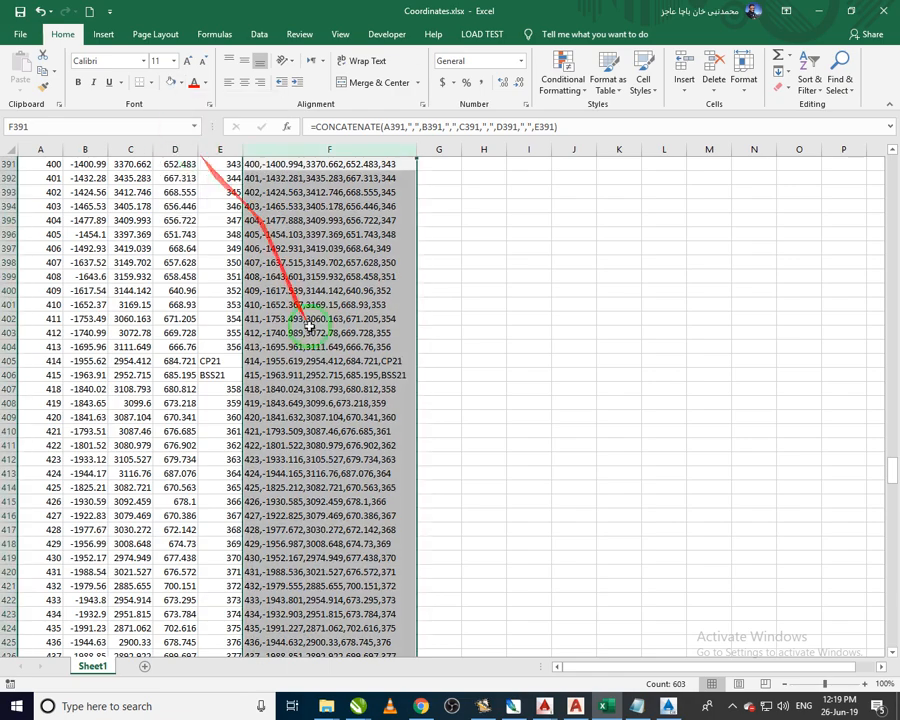
# Clear the concatenated text of the incomplete BS24 record in F450
pyautogui.click(330, 389)
pyautogui.scroll(-4, 330, 400)
pyautogui.scroll(-13, 330, 400)
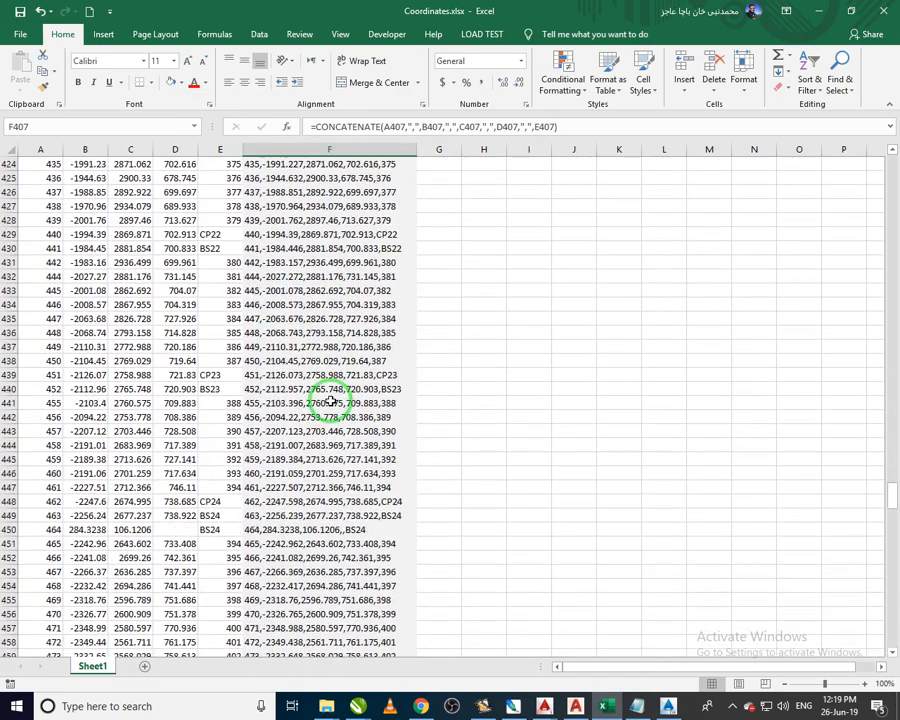
pyautogui.click(349, 283)
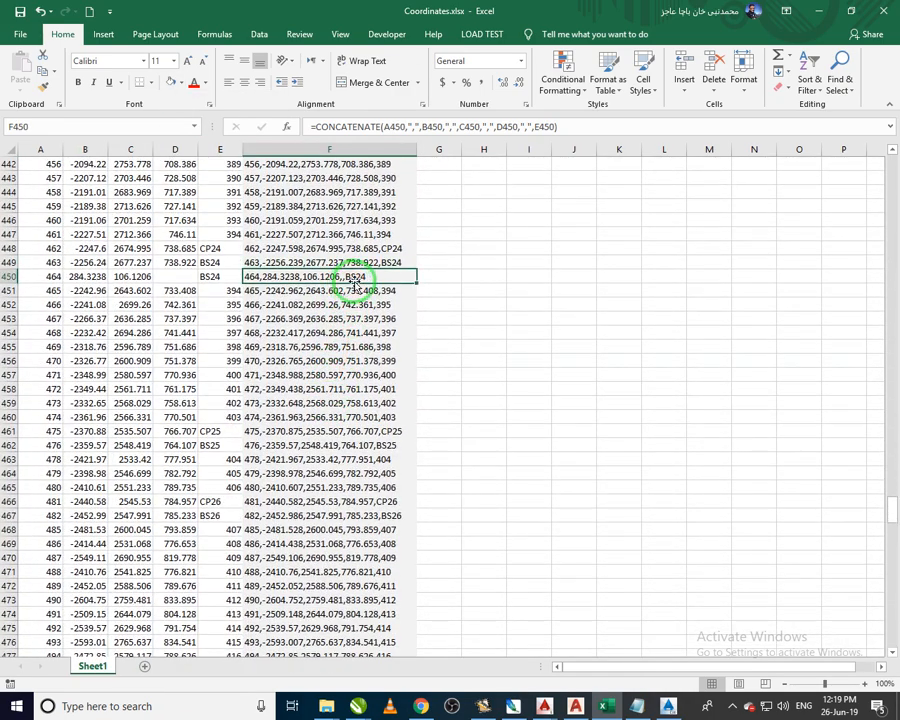
pyautogui.press('Delete')
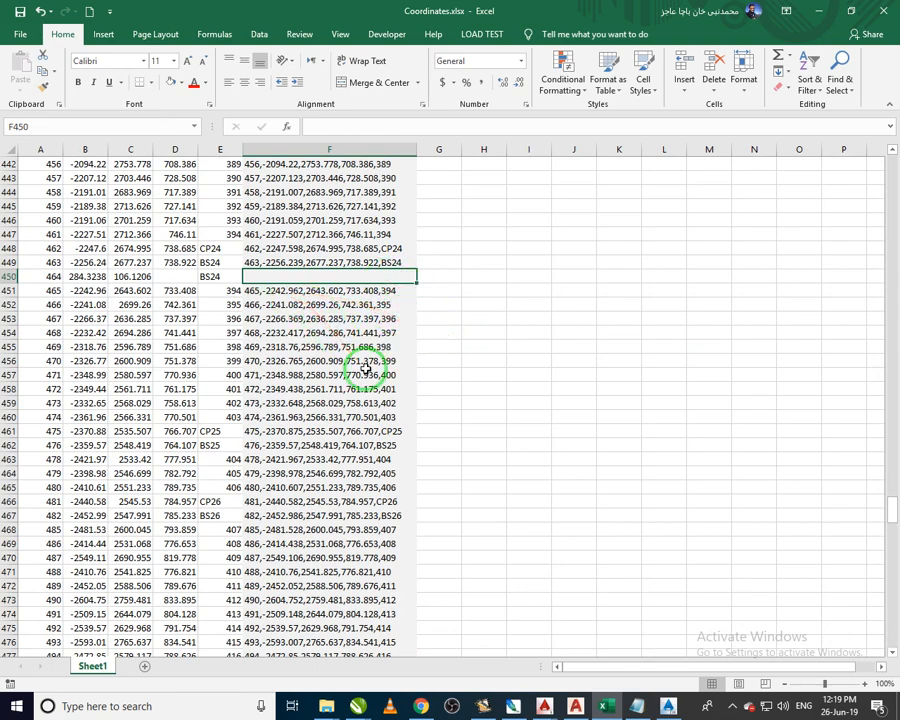
pyautogui.scroll(1, 395, 360)
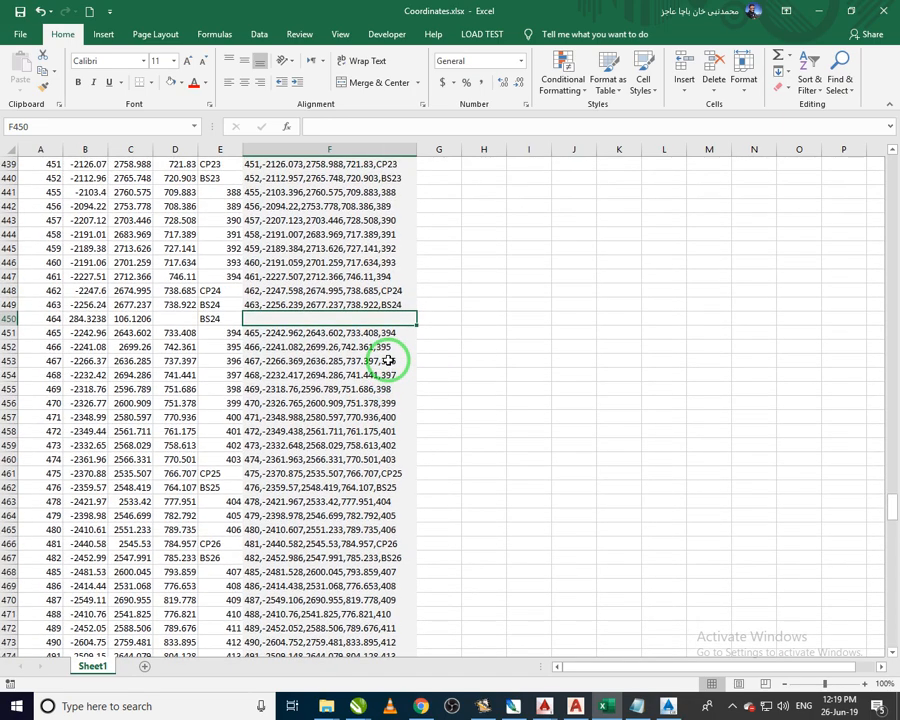
# Clear the concatenated text of the all-zero BS31 record in F577
pyautogui.scroll(-2, 388, 360)
pyautogui.scroll(-8, 390, 358)
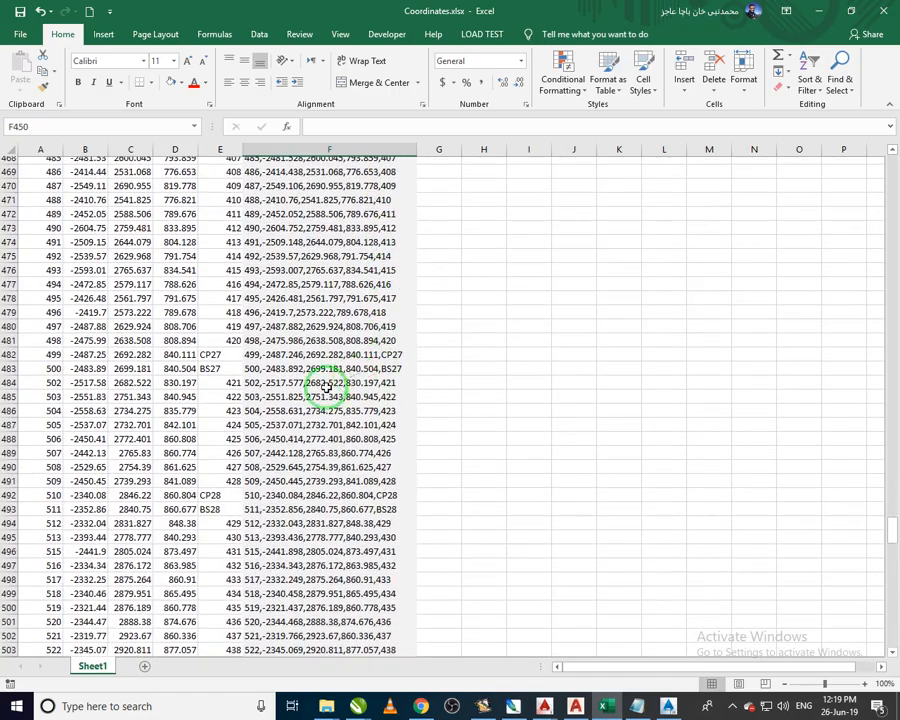
pyautogui.scroll(-18, 338, 450)
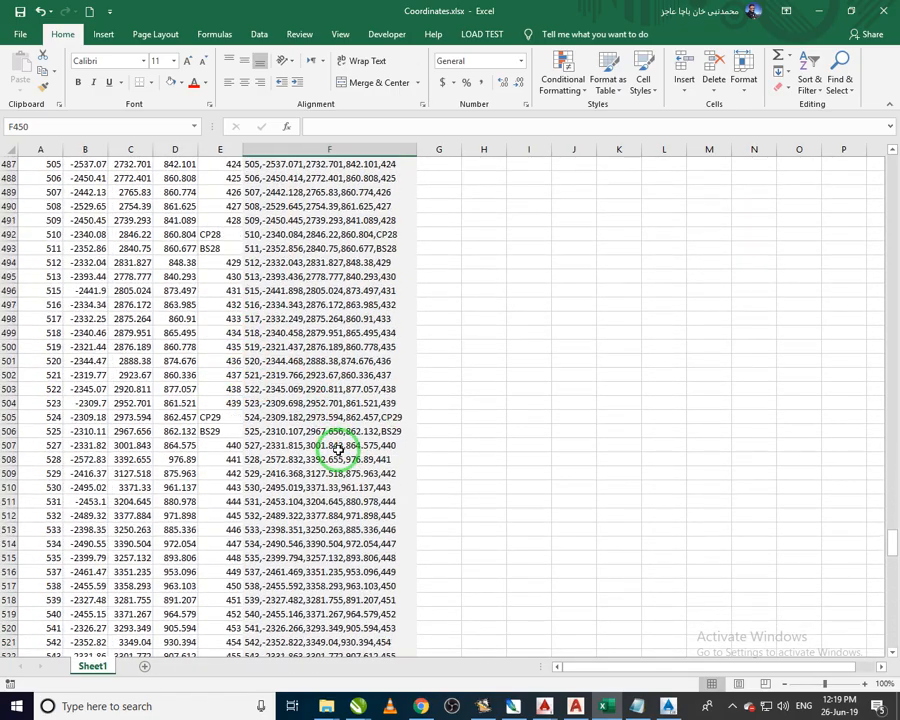
pyautogui.scroll(-12, 338, 450)
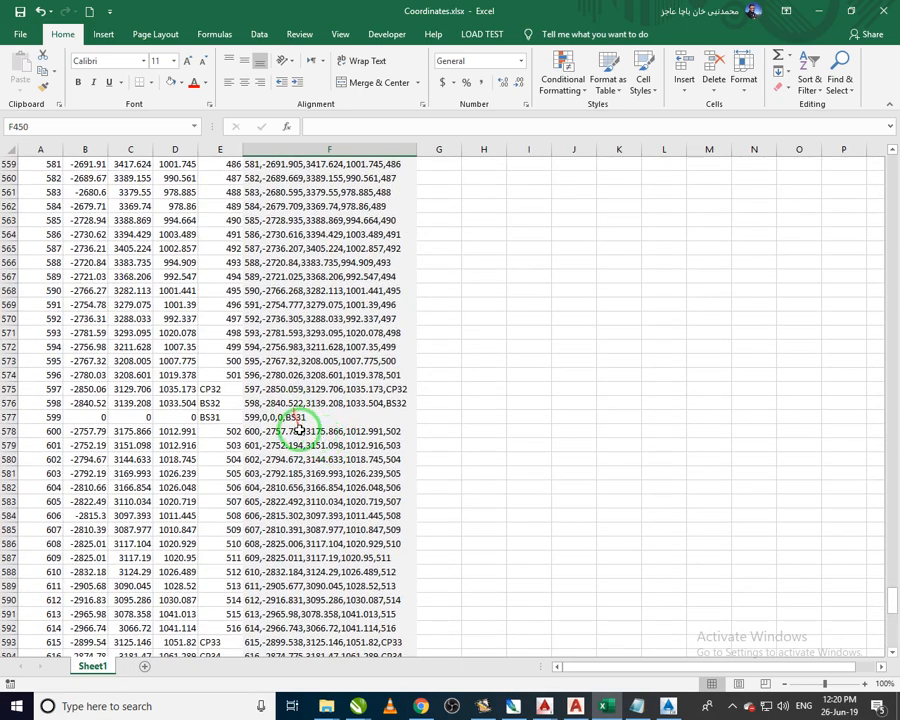
pyautogui.click(305, 418)
pyautogui.press('Delete')
# Clear the concatenated text of the all-zero CP34 record in F595 and the all-zero CP33 record in F613
pyautogui.scroll(-5, 318, 428)
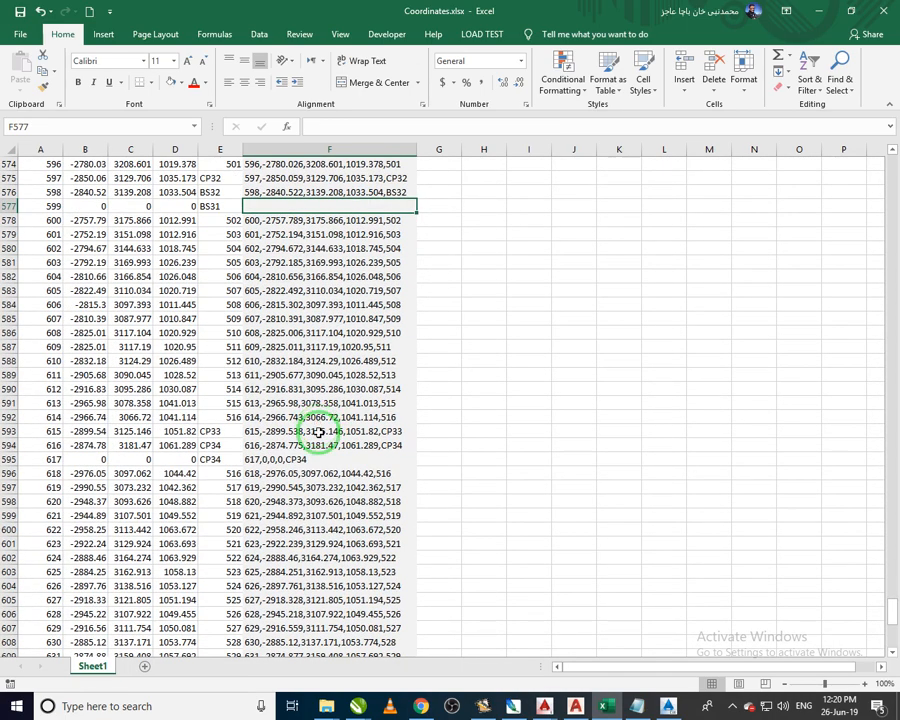
pyautogui.click(318, 459)
pyautogui.press('Delete')
pyautogui.scroll(-5, 320, 460)
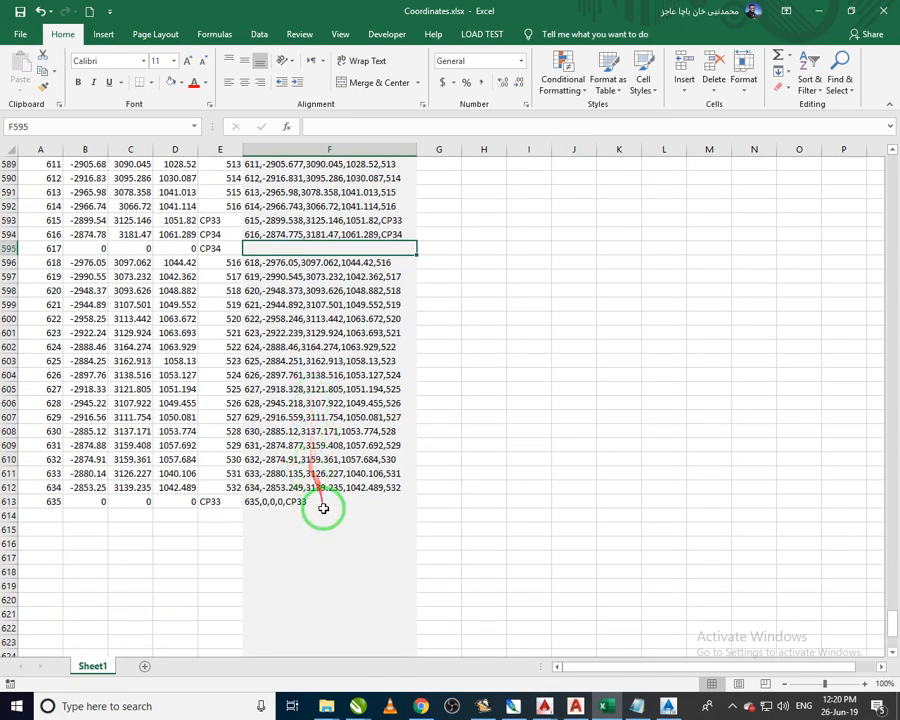
pyautogui.click(323, 512)
pyautogui.click(323, 500)
pyautogui.press('Delete')
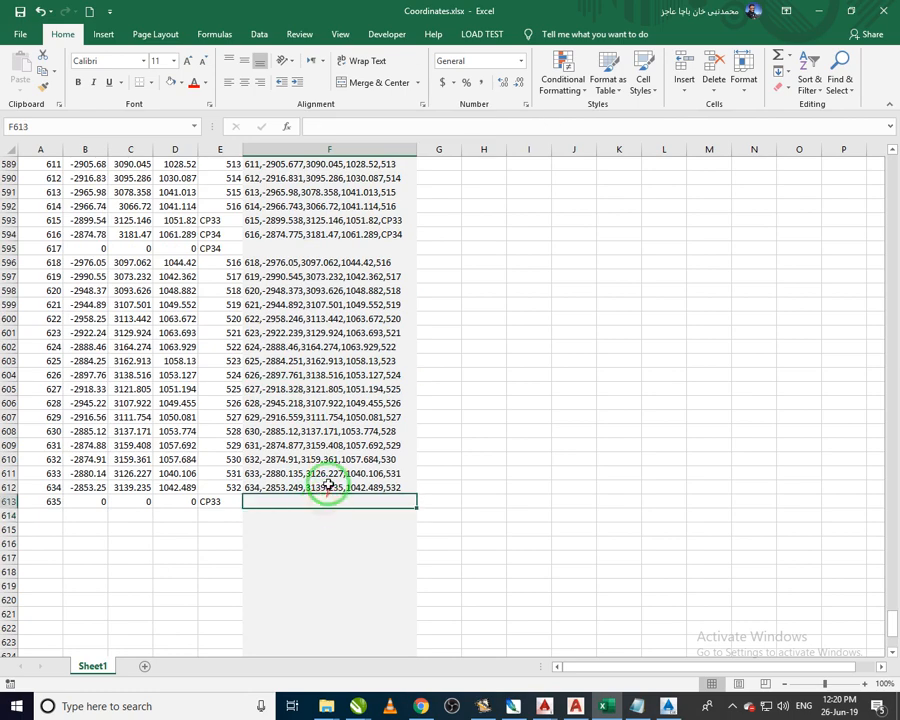
# Copy the whole of column F and replace the entire contents of shawar.txt in Notepad with it
pyautogui.click(353, 151)
pyautogui.hotkey('ctrl', 'c')
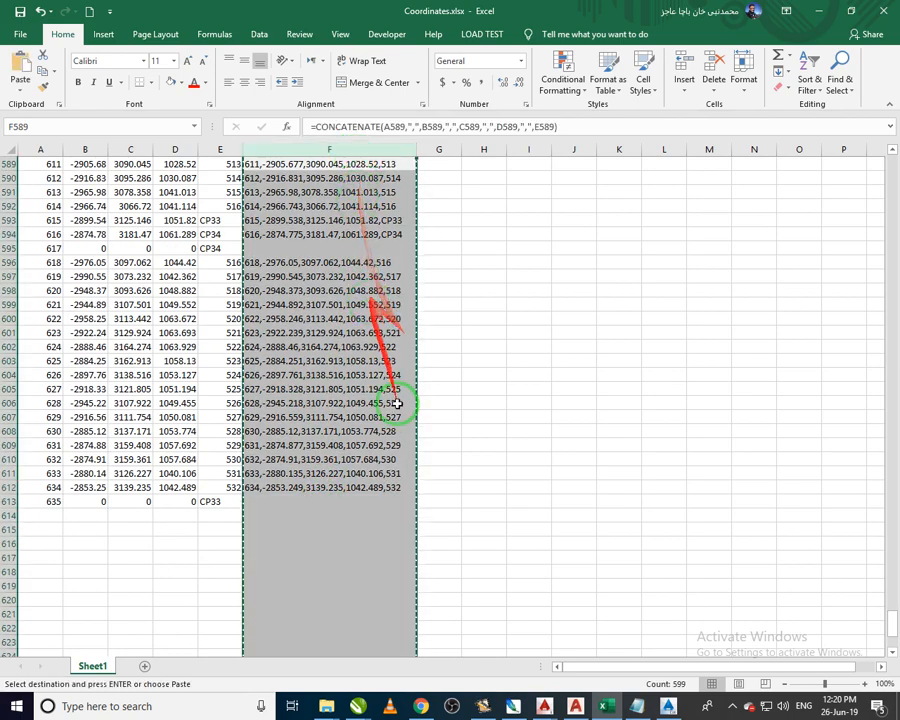
pyautogui.click(637, 706)
pyautogui.hotkey('ctrl', 'a')
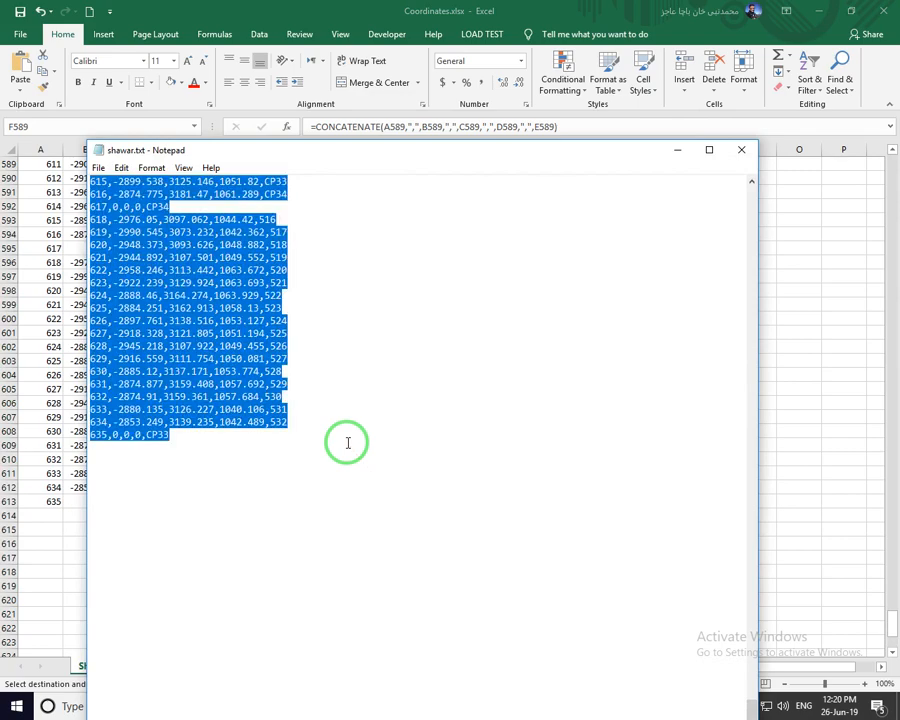
pyautogui.hotkey('ctrl', 'v')
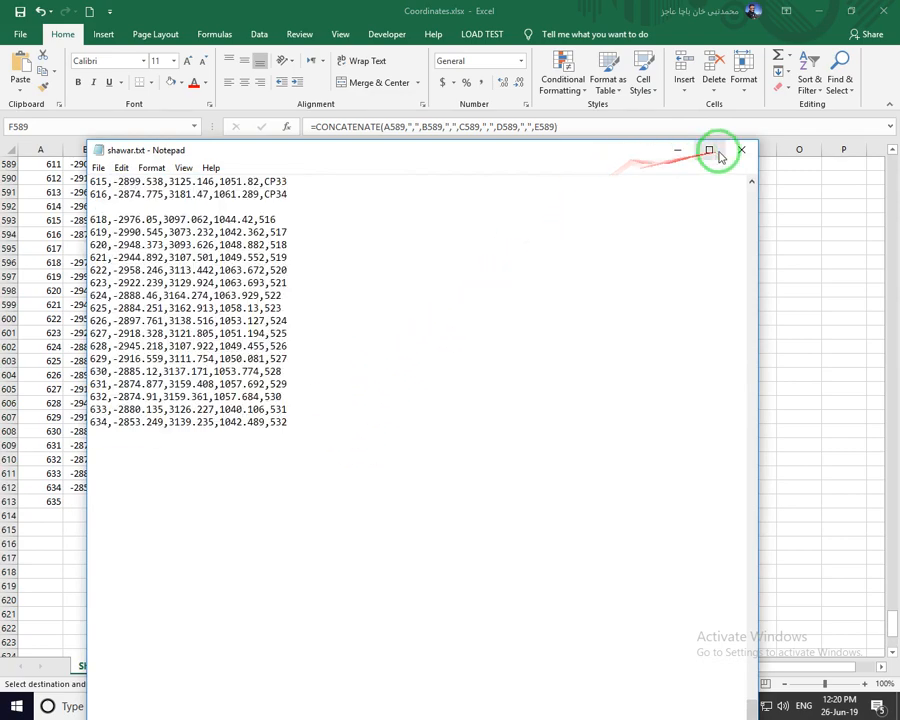
pyautogui.click(678, 150)
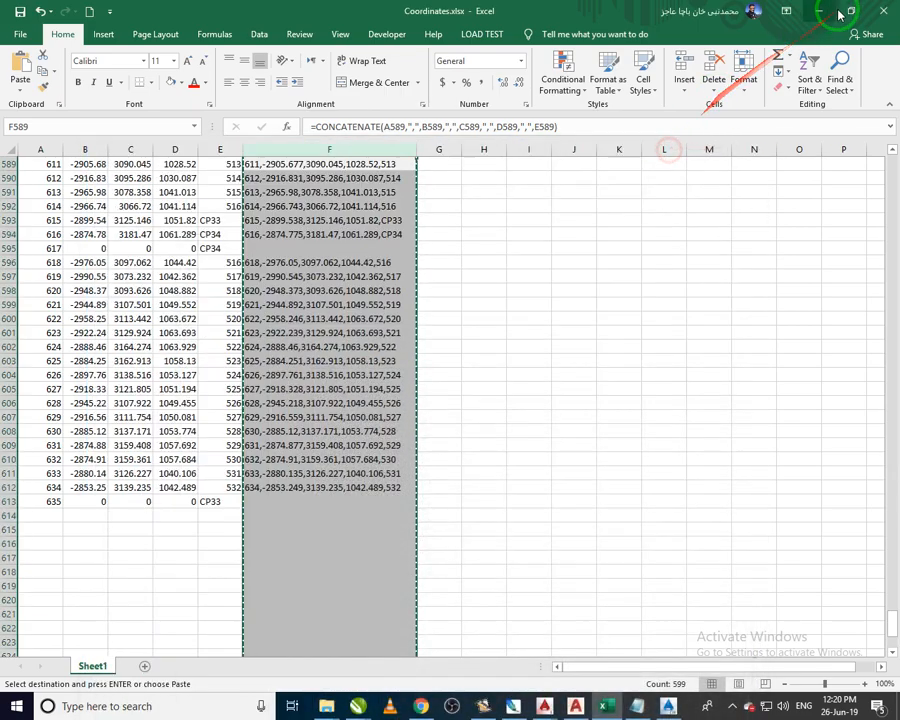
# Switch to AutoCAD Civil 3D, expand Drawing1's point groups and open a new tab beside the drawing
pyautogui.click(815, 11)
pyautogui.click(668, 706)
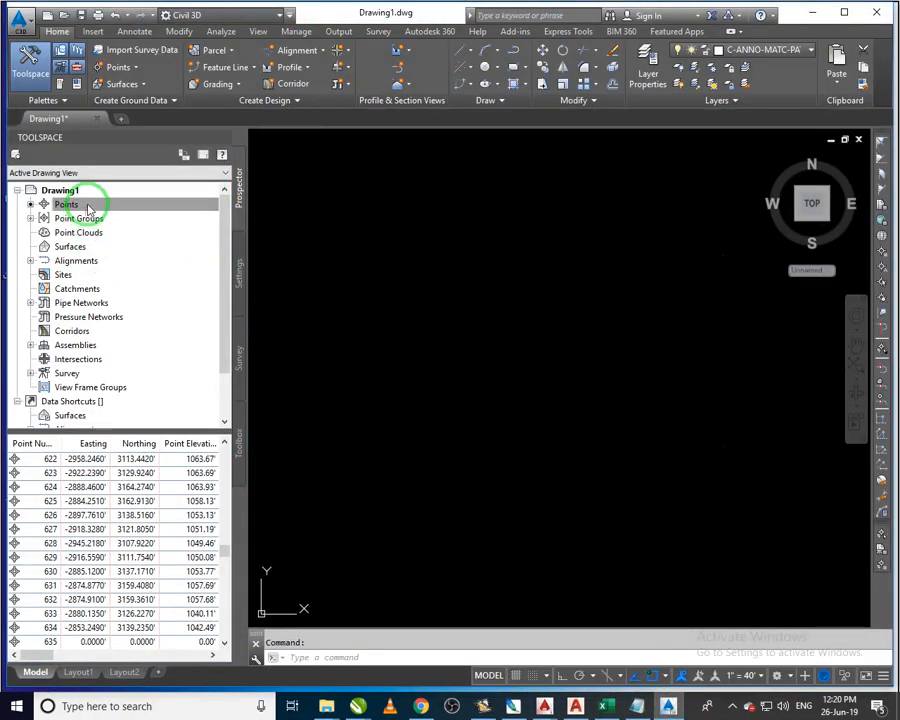
pyautogui.rightClick(82, 209)
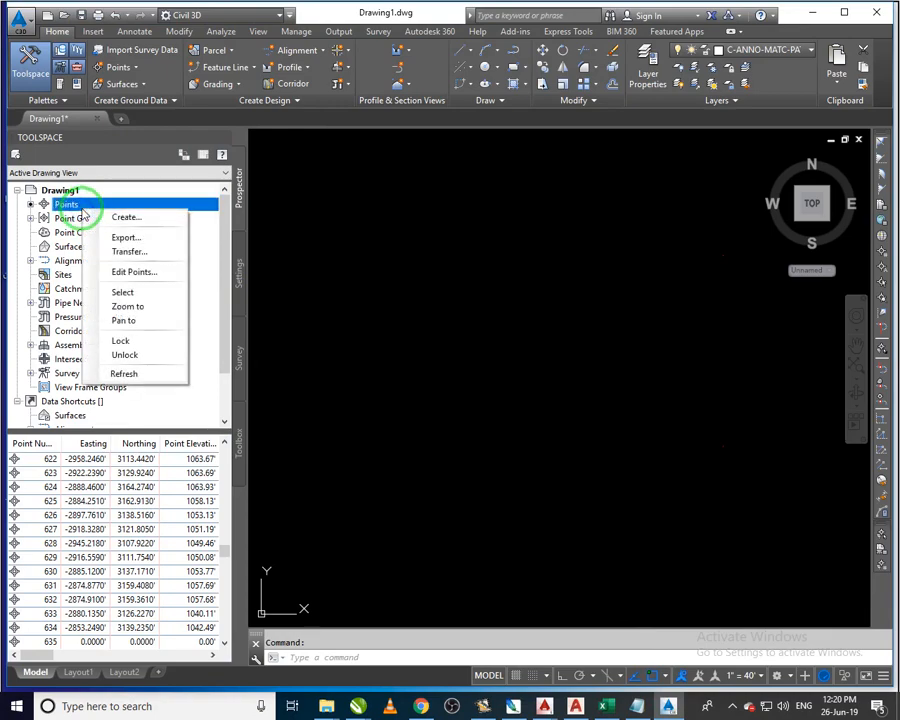
pyautogui.doubleClick(72, 220)
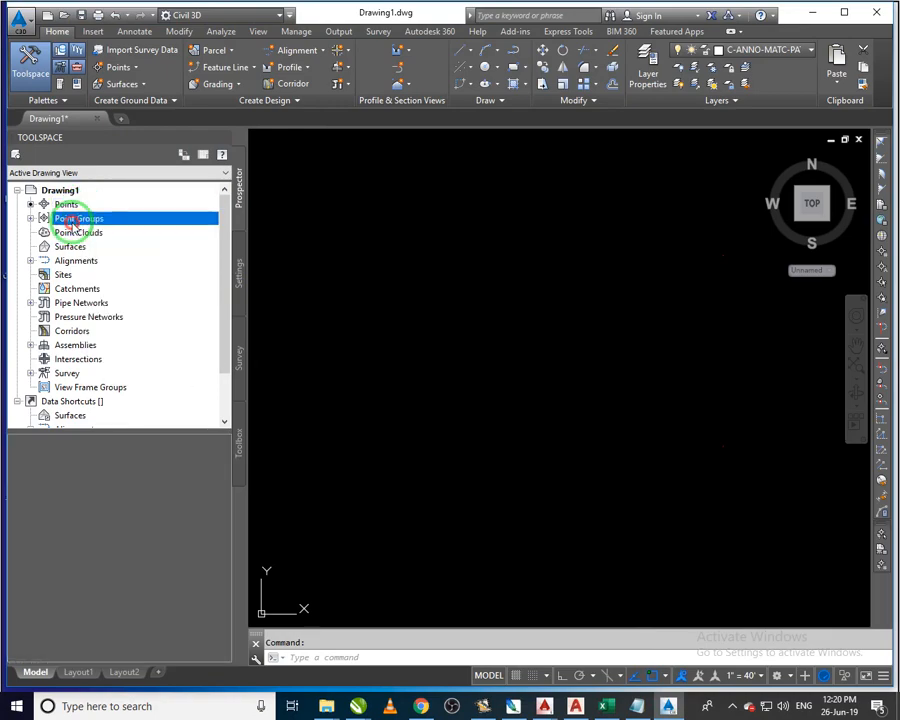
pyautogui.rightClick(90, 234)
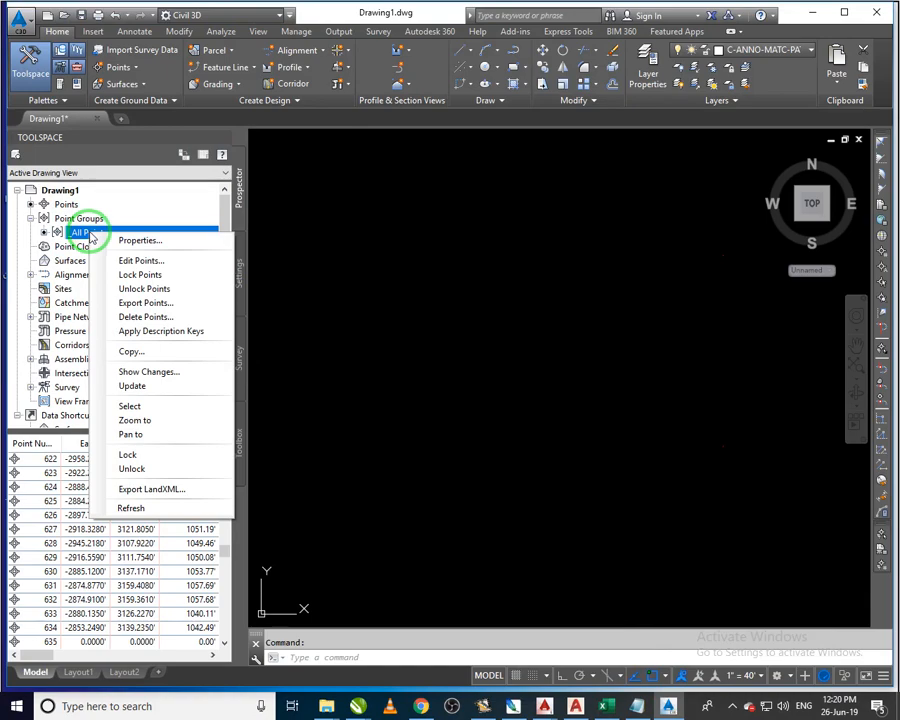
pyautogui.click(92, 238)
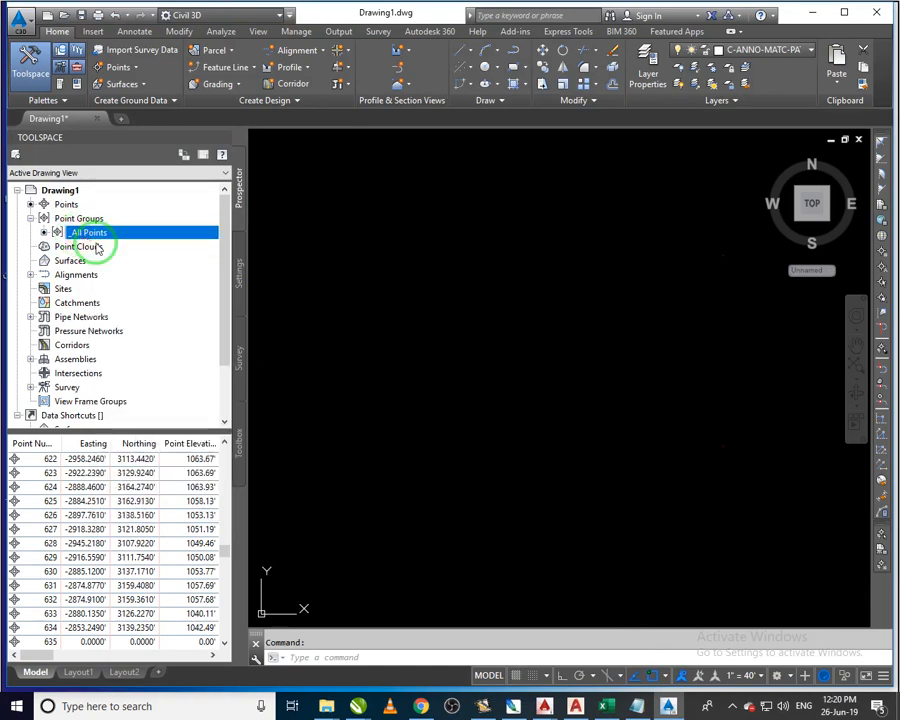
pyautogui.click(121, 120)
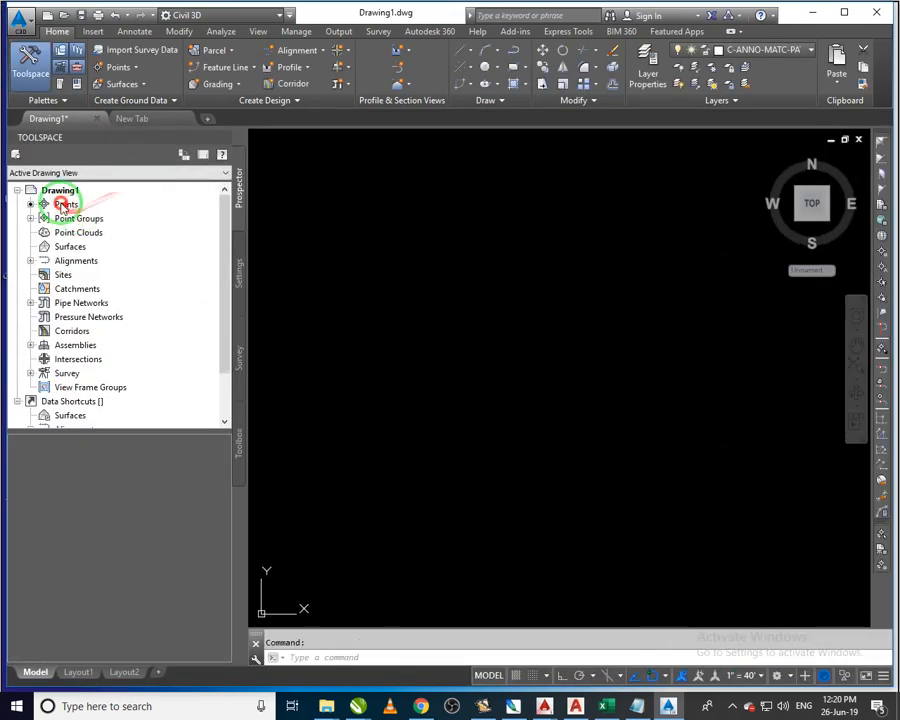
pyautogui.click(63, 205)
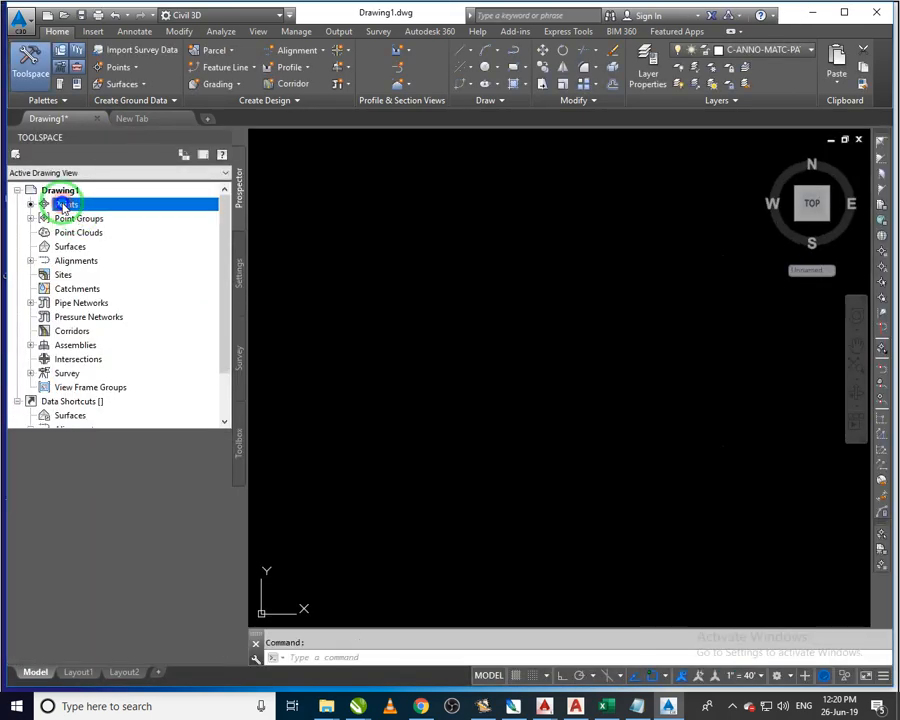
pyautogui.rightClick(86, 204)
pyautogui.click(117, 217)
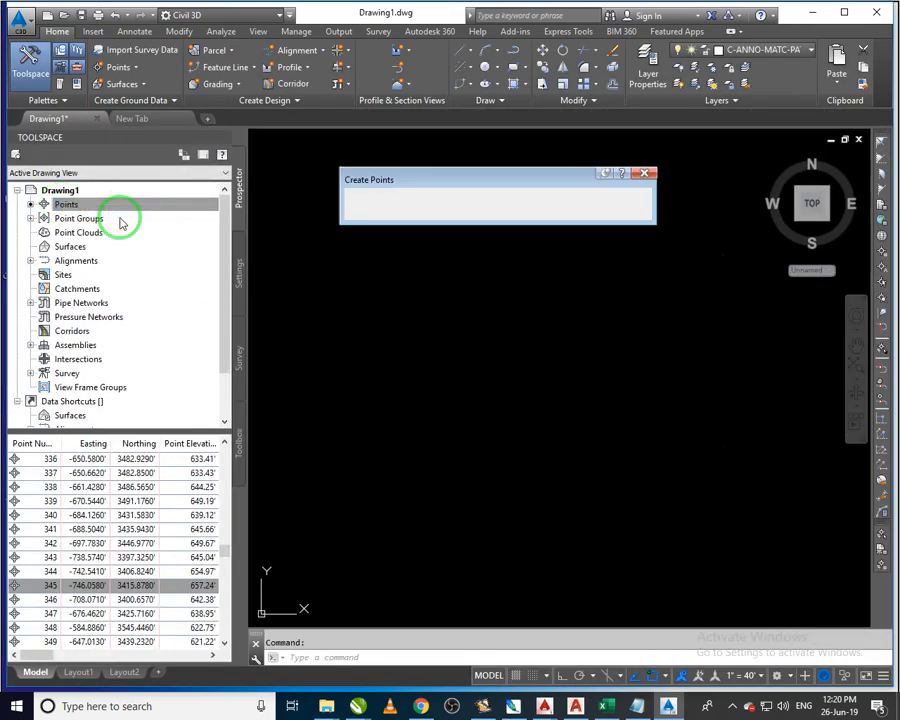
pyautogui.click(645, 175)
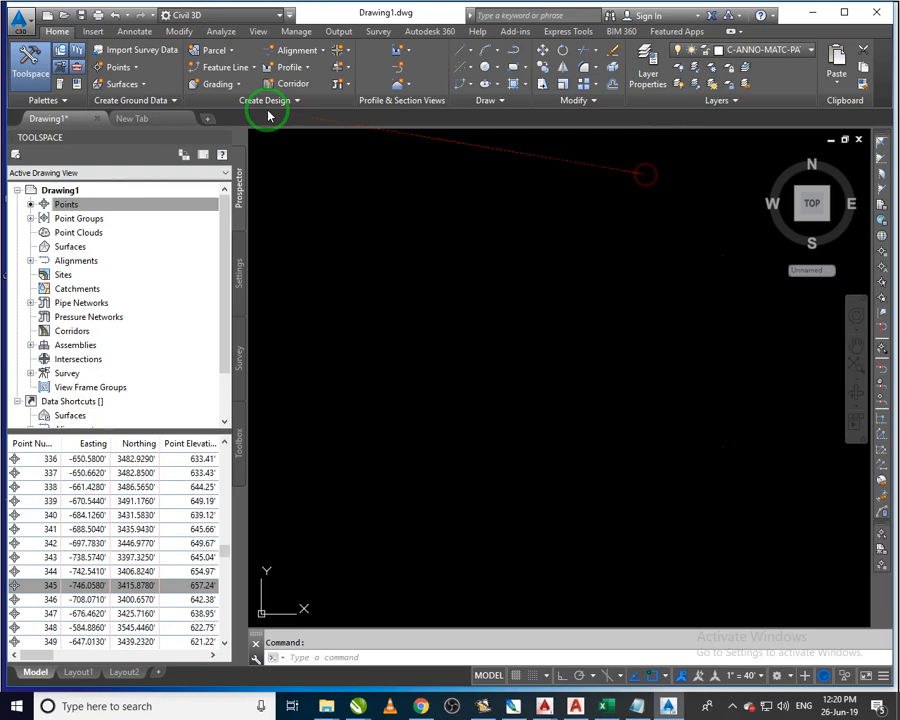
# Start a new drawing from the new tab and open the Create Points tools for its points
pyautogui.click(163, 117)
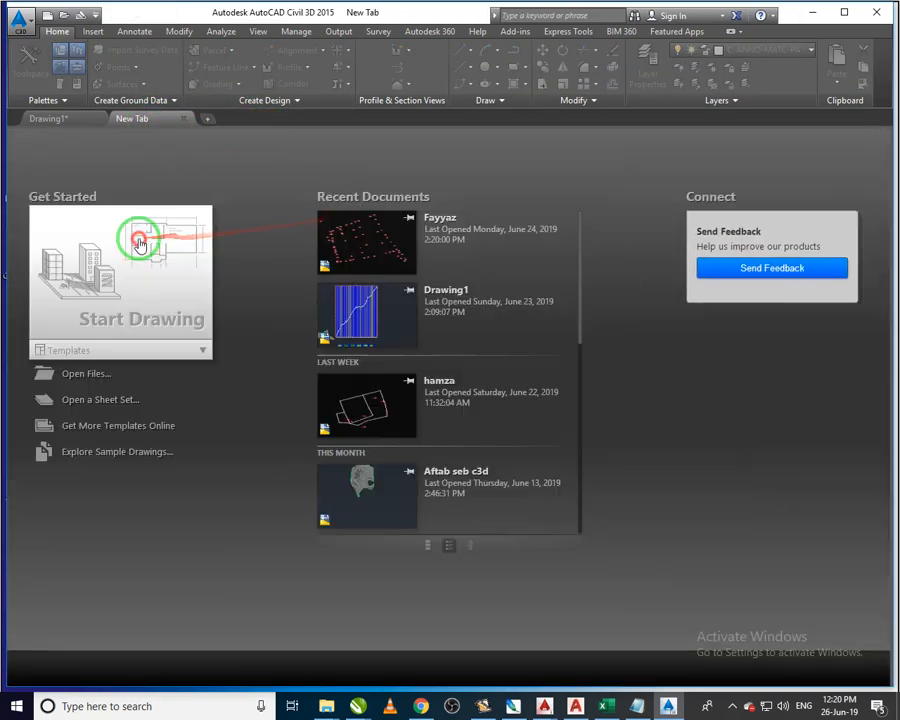
pyautogui.click(140, 244)
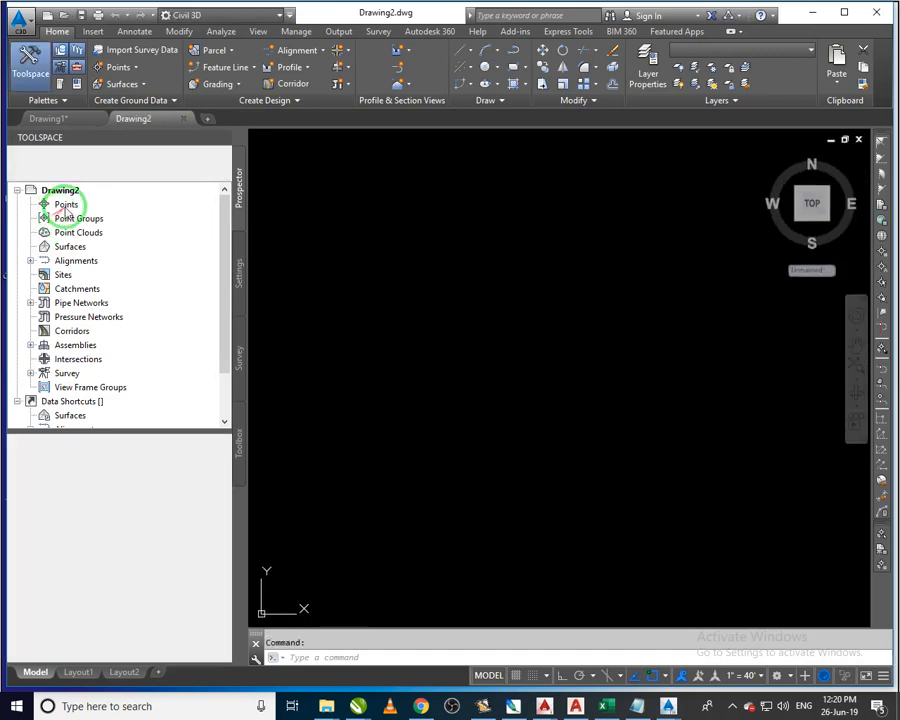
pyautogui.click(64, 208)
pyautogui.click(124, 212)
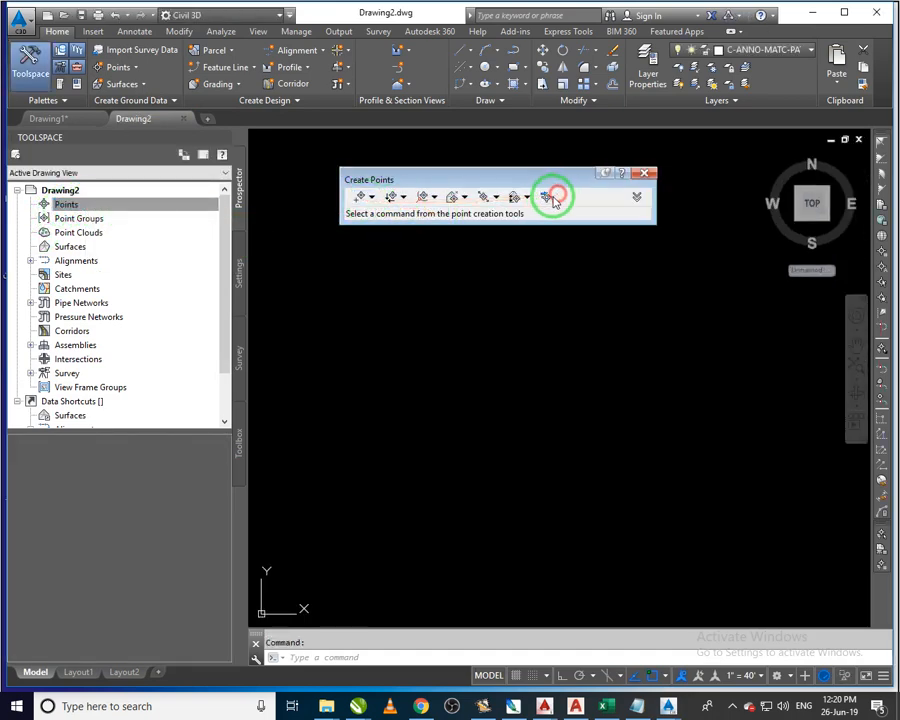
# Set up a point import with the PENZD (comma delimited) format and shawar.txt from the Desktop as the source file
pyautogui.click(553, 198)
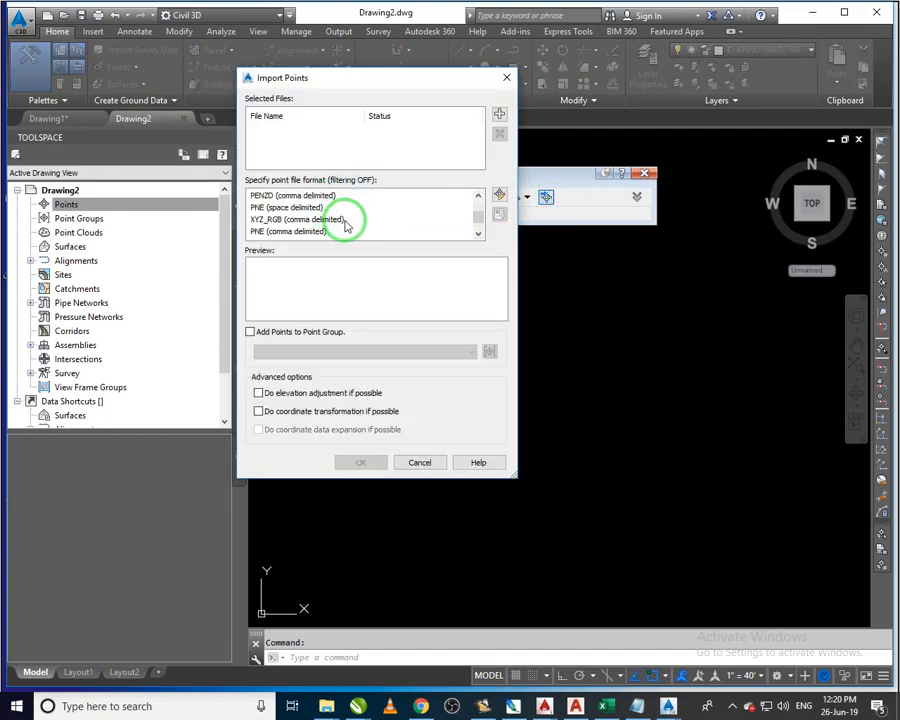
pyautogui.click(314, 201)
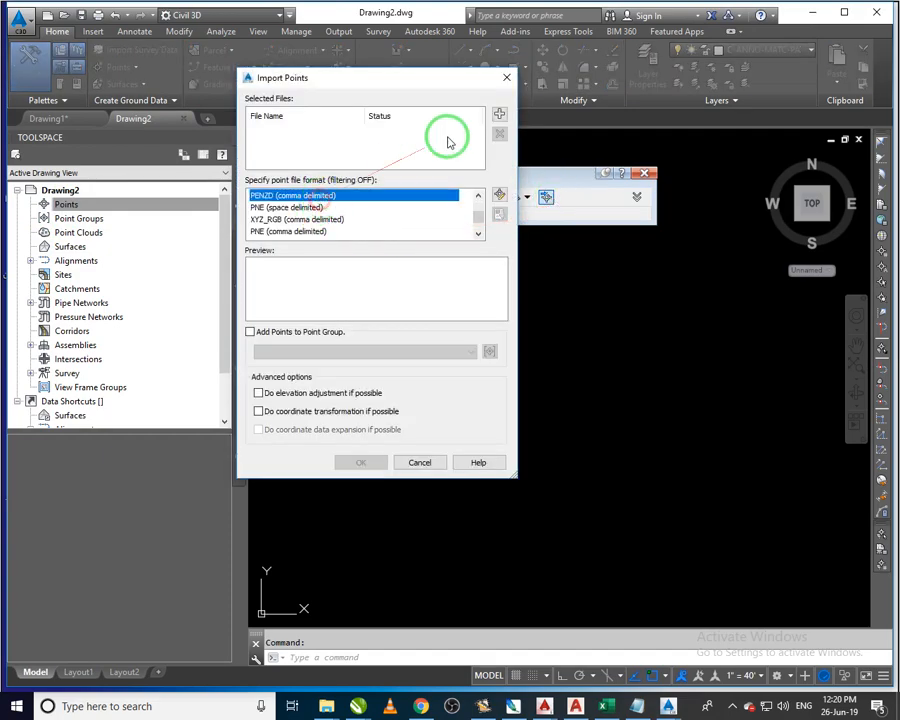
pyautogui.click(500, 114)
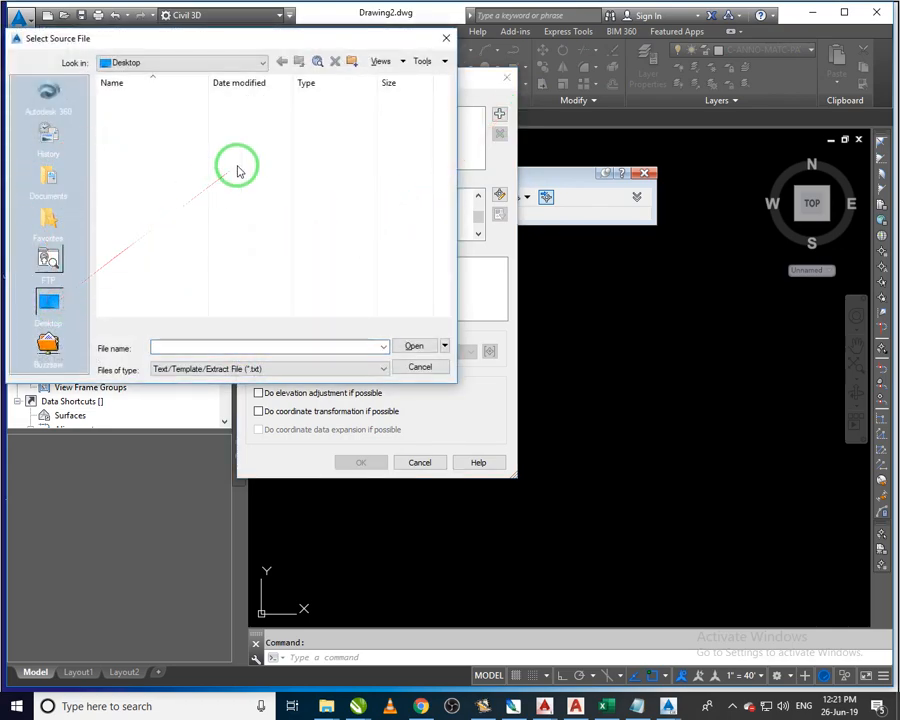
pyautogui.click(153, 259)
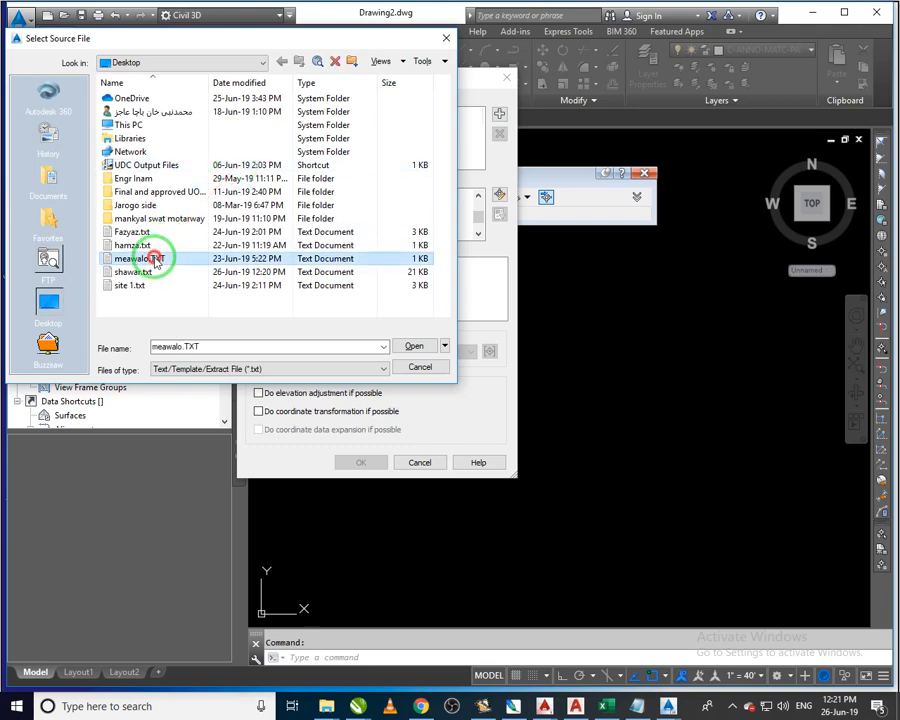
pyautogui.click(148, 271)
pyautogui.click(414, 346)
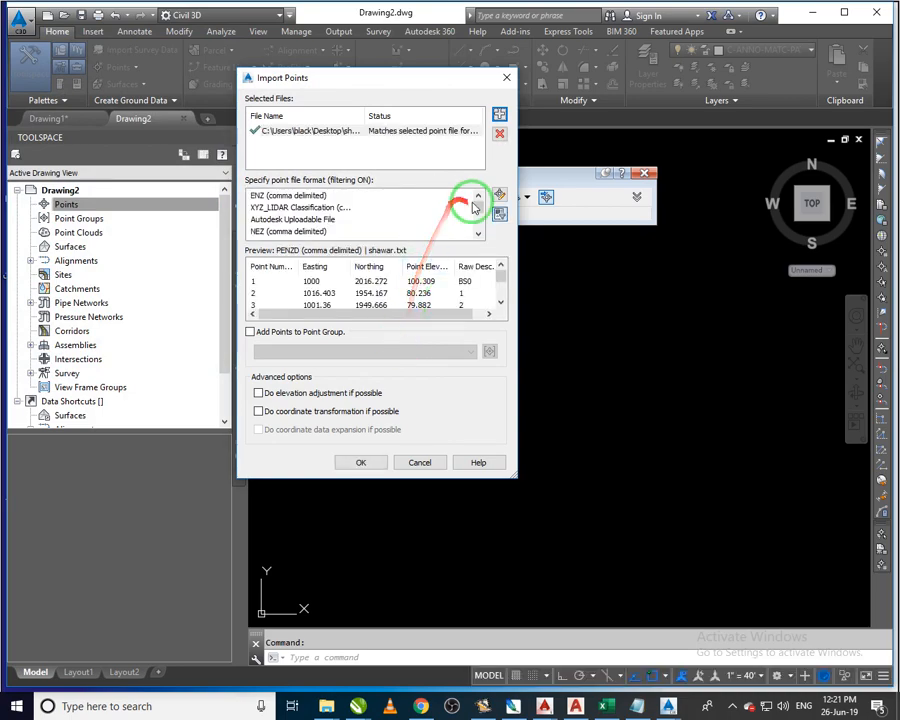
# Check the preview, import the shawar.txt points into Drawing2 and show them at the drawing's extents
pyautogui.moveTo(503, 283); pyautogui.dragTo(506, 311)
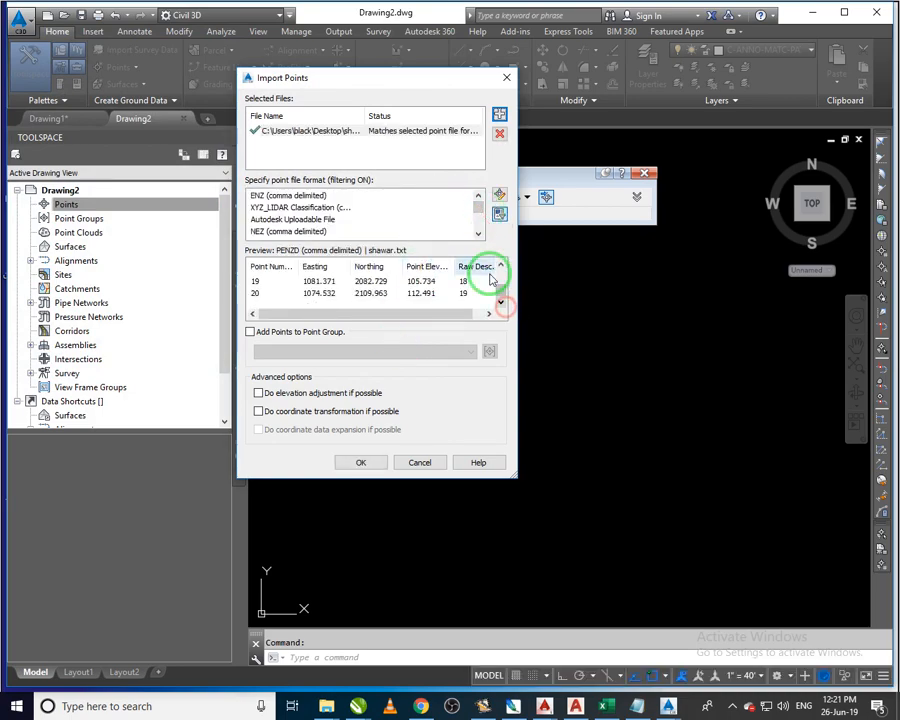
pyautogui.click(372, 465)
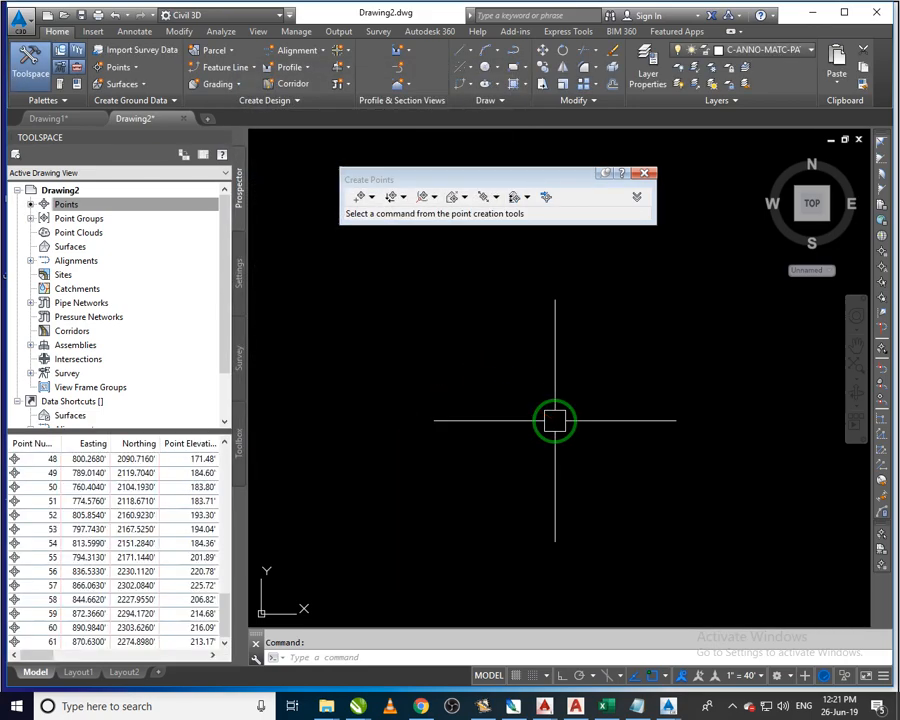
pyautogui.middleClick(490, 368)
pyautogui.middleClick(490, 368)
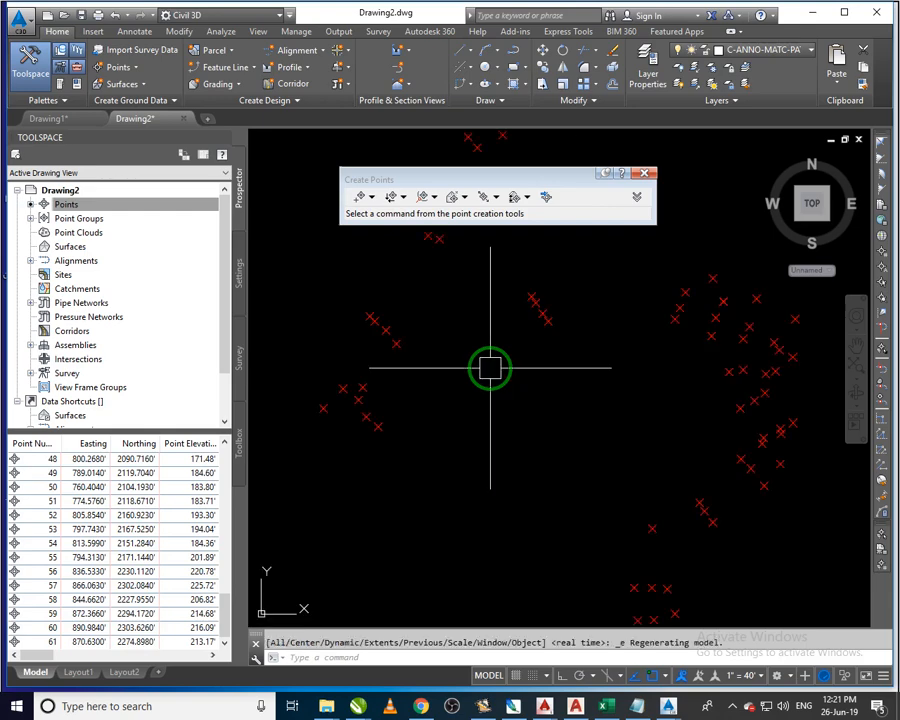
pyautogui.scroll(-3, 490, 368)
pyautogui.scroll(4, 490, 366)
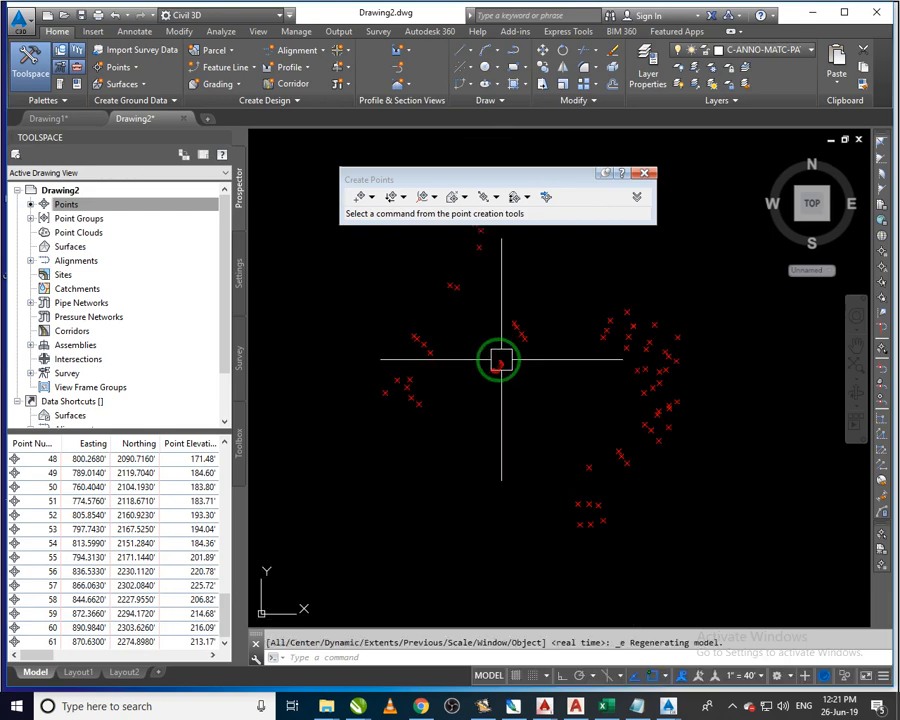
# Compare the imported points with shawar.txt in Notepad and remove the file's blank lines from after point 61 through after point 123
pyautogui.scroll(-4, 595, 519)
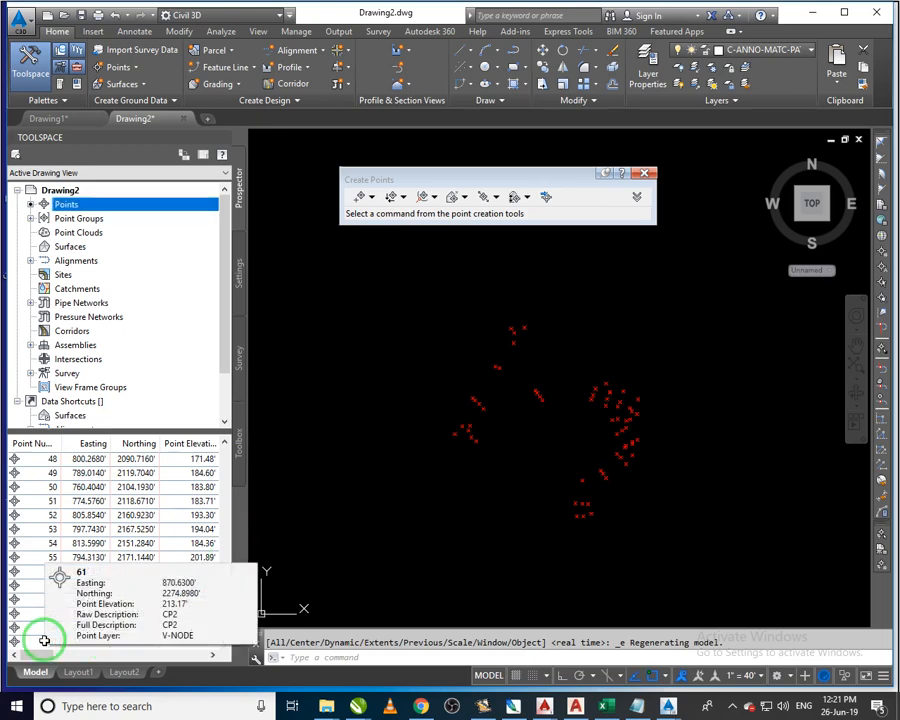
pyautogui.click(226, 607)
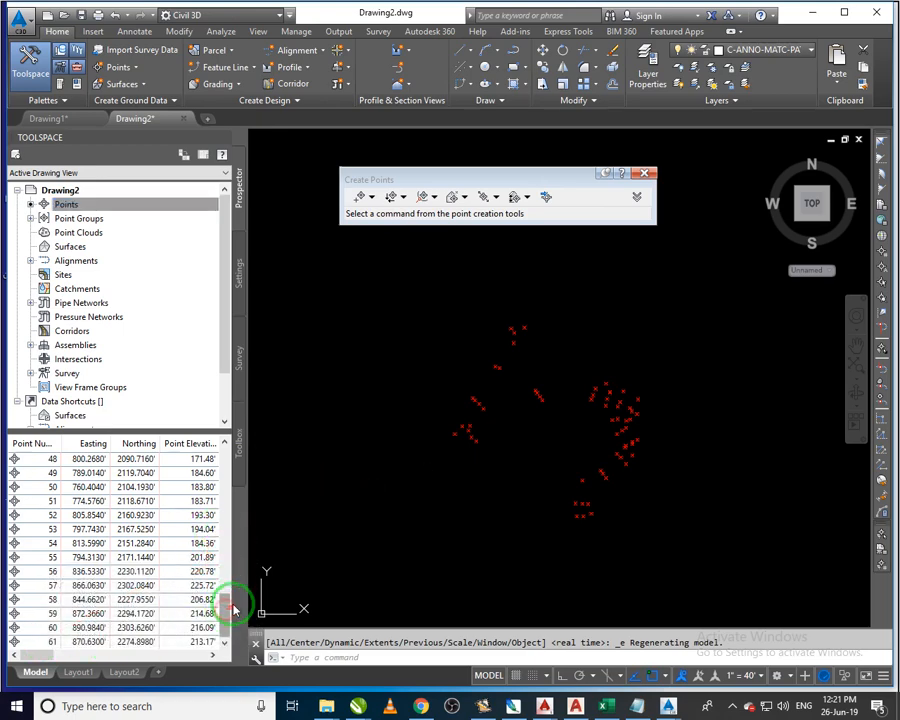
pyautogui.click(636, 706)
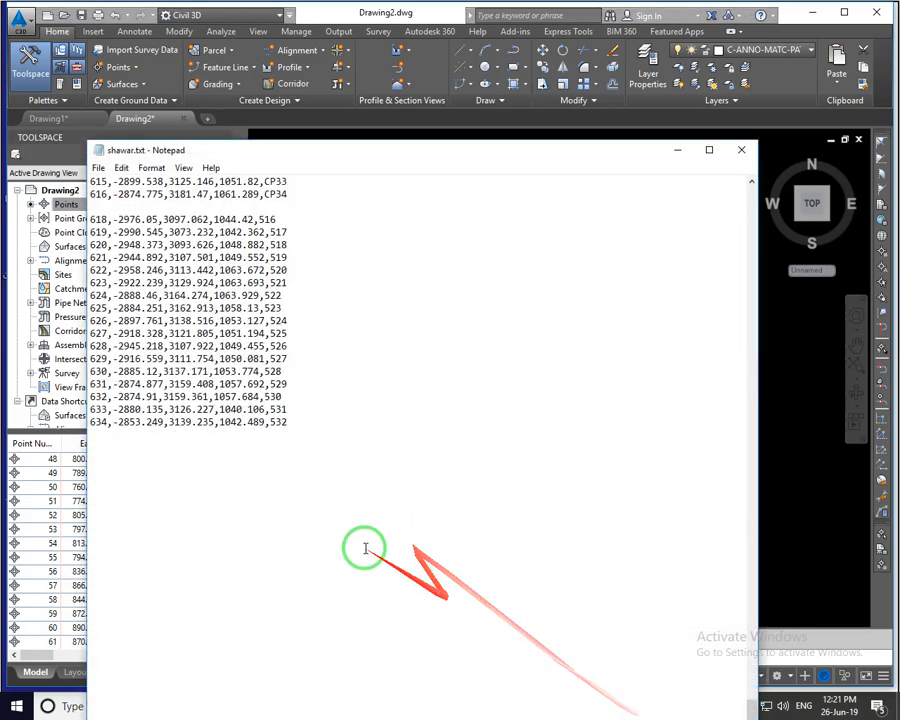
pyautogui.scroll(7, 296, 546)
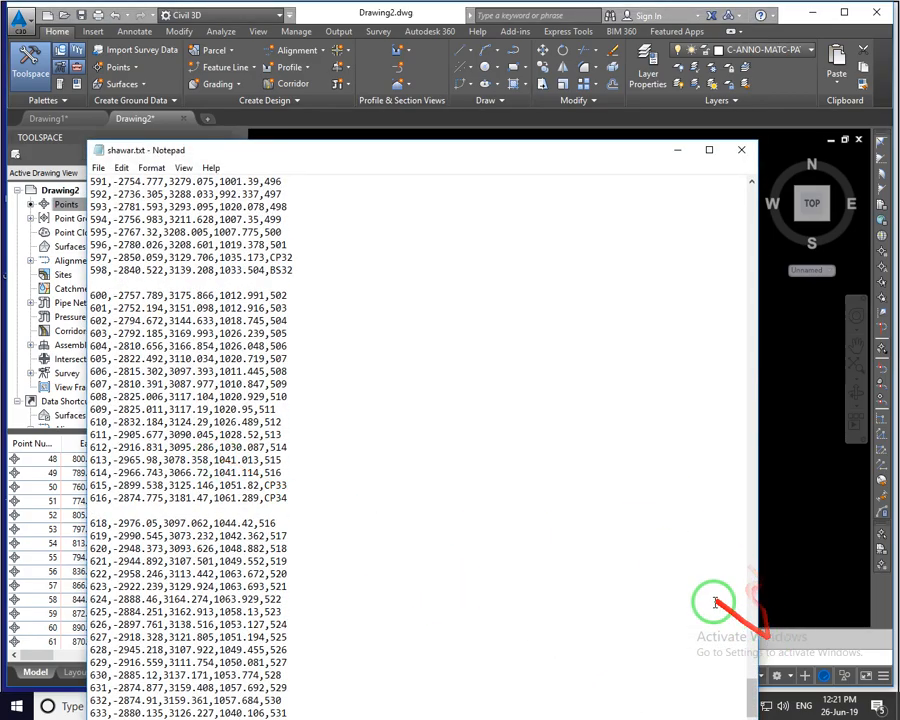
pyautogui.scroll(8, 713, 600)
pyautogui.scroll(2, 713, 600)
pyautogui.moveTo(755, 676); pyautogui.dragTo(721, 258)
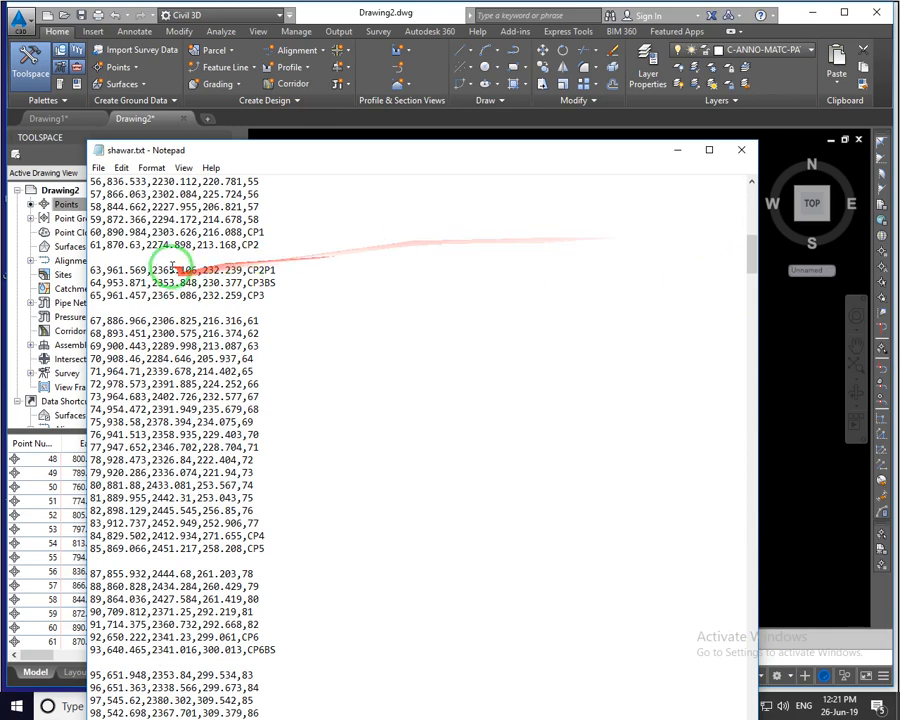
pyautogui.press('BackSpace')
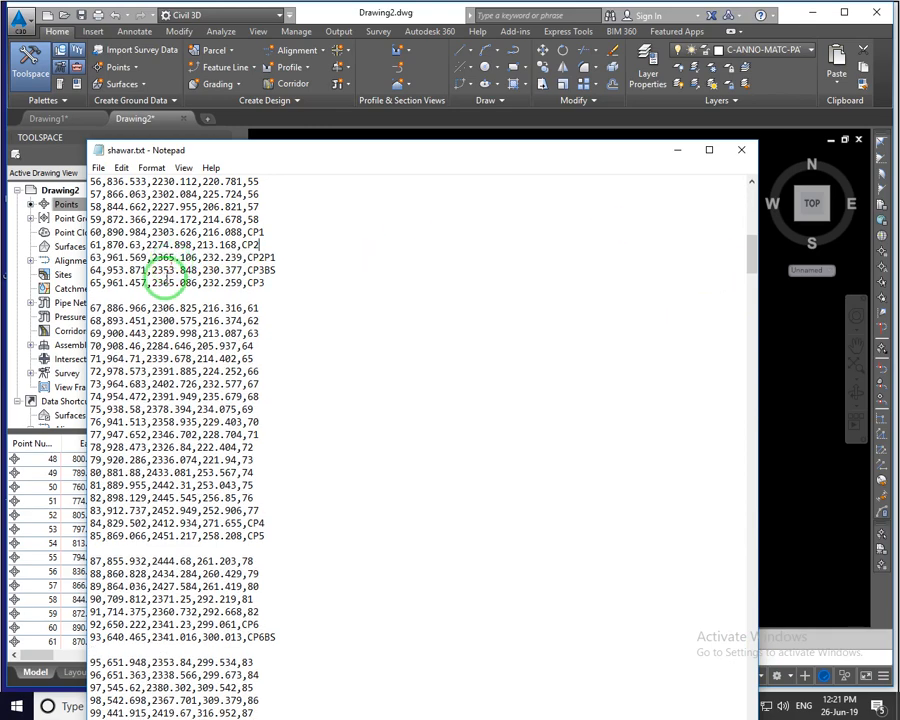
pyautogui.press('BackSpace')
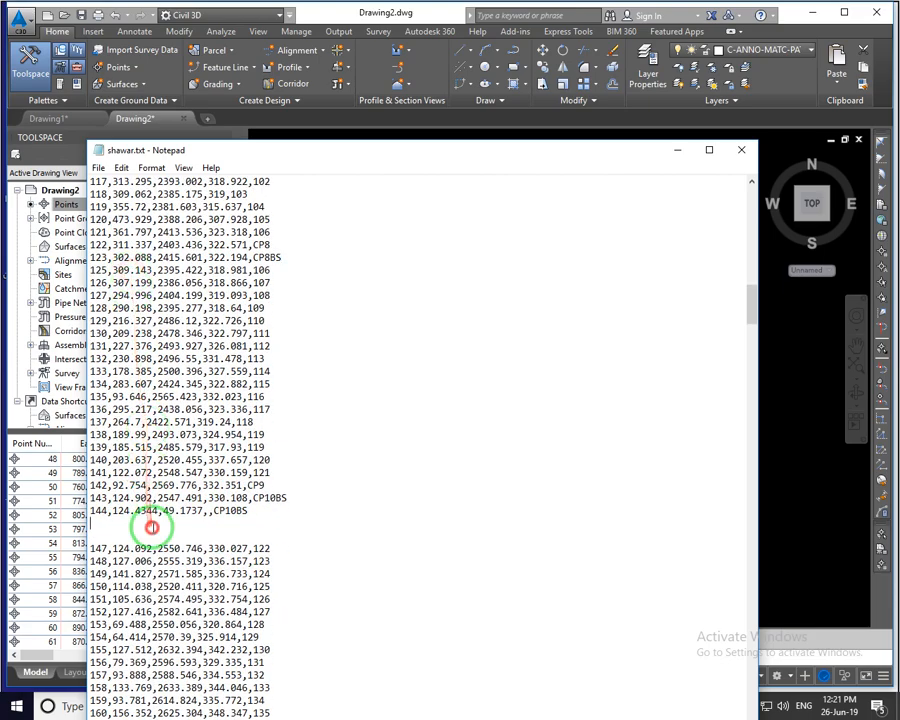
# Remove the blank lines between points 144 and 465 in shawar.txt, including those after points 167, 179 and 463
pyautogui.scroll(-12, 180, 516)
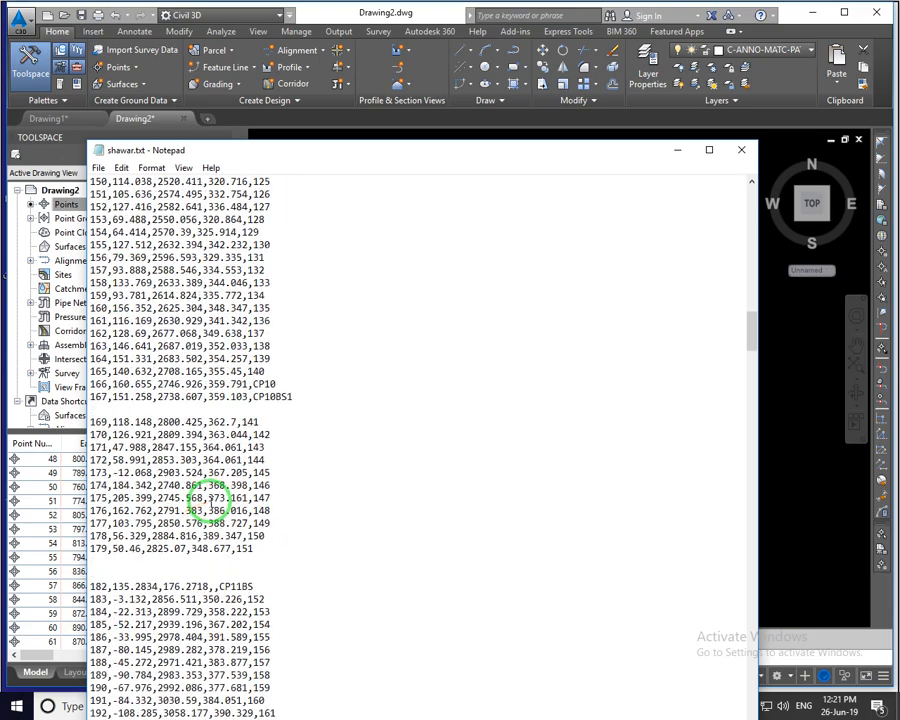
pyautogui.press('BackSpace')
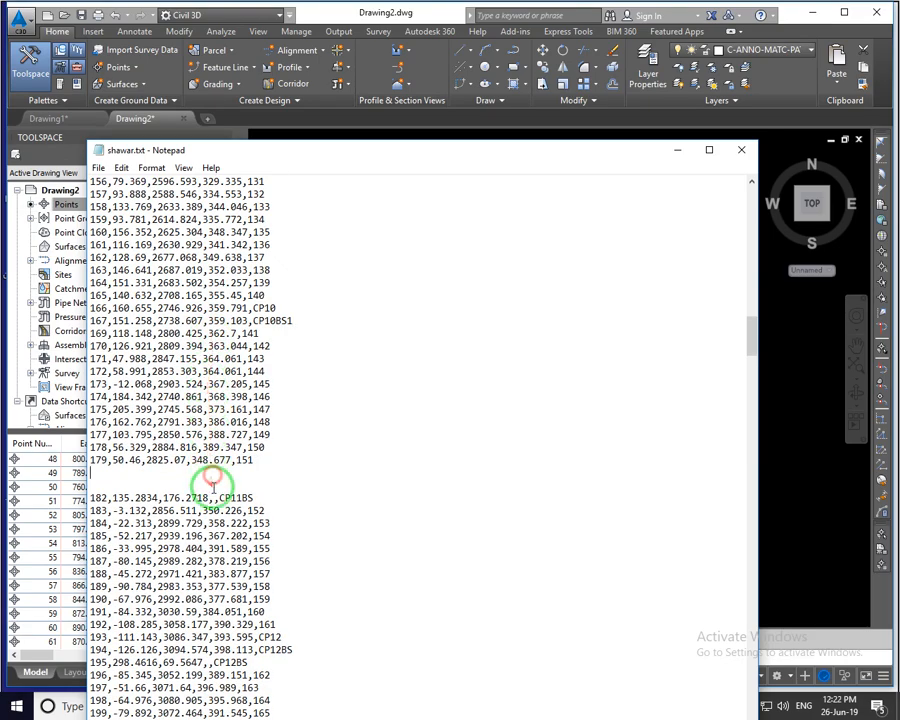
pyautogui.press('BackSpace')
pyautogui.scroll(-16, 225, 487)
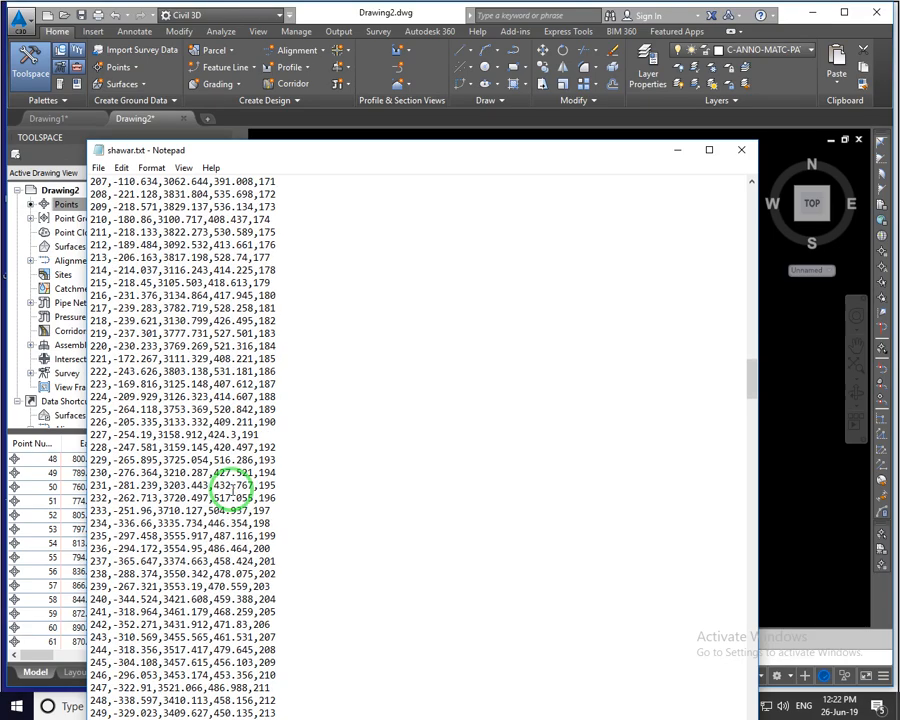
pyautogui.scroll(-20, 232, 487)
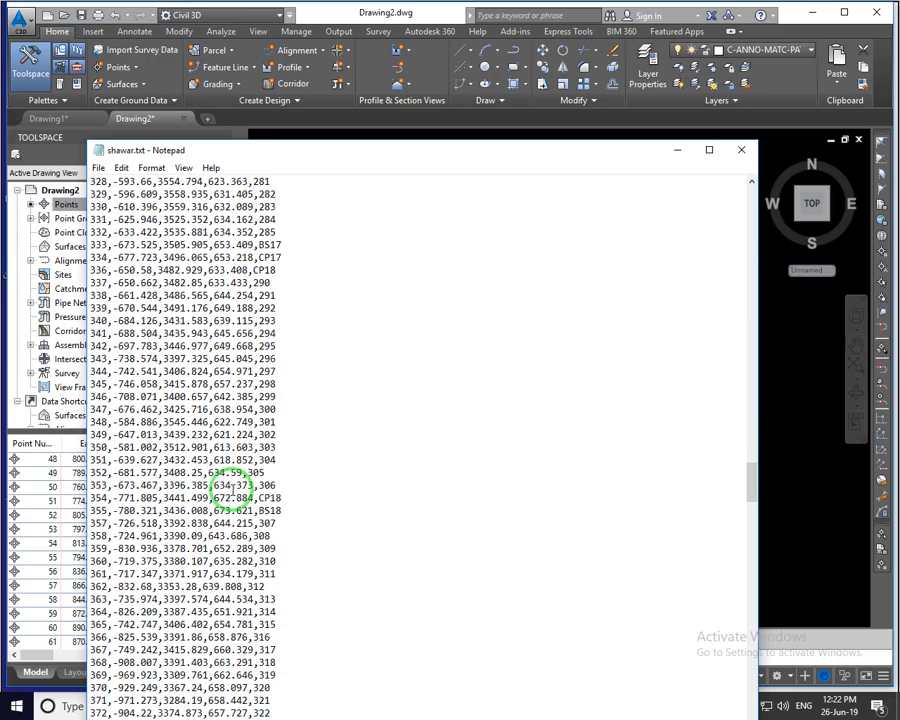
pyautogui.scroll(-20, 232, 490)
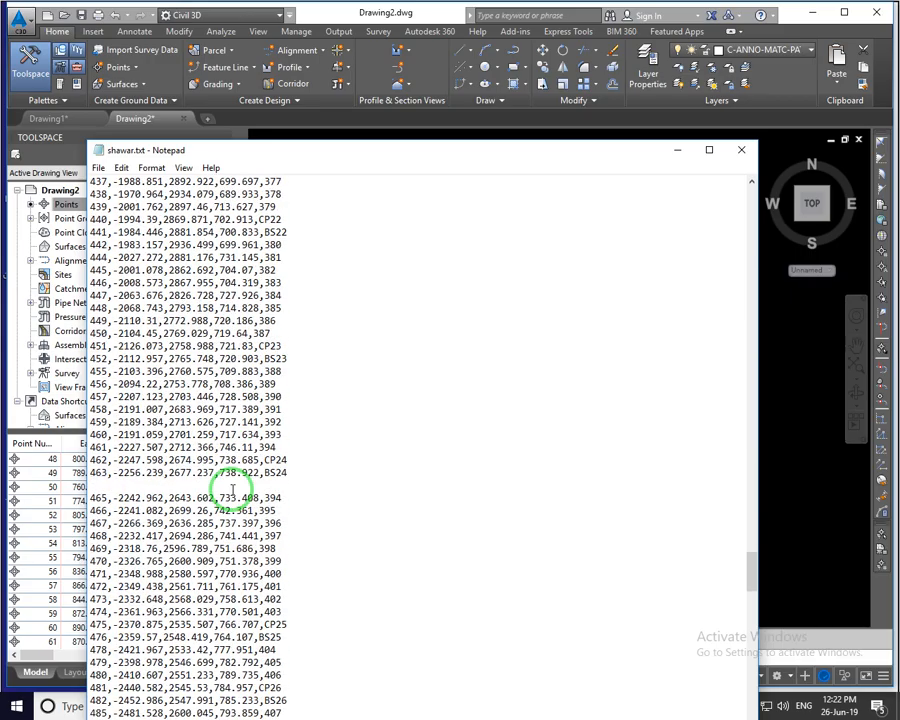
pyautogui.scroll(-6, 232, 490)
pyautogui.scroll(-20, 158, 300)
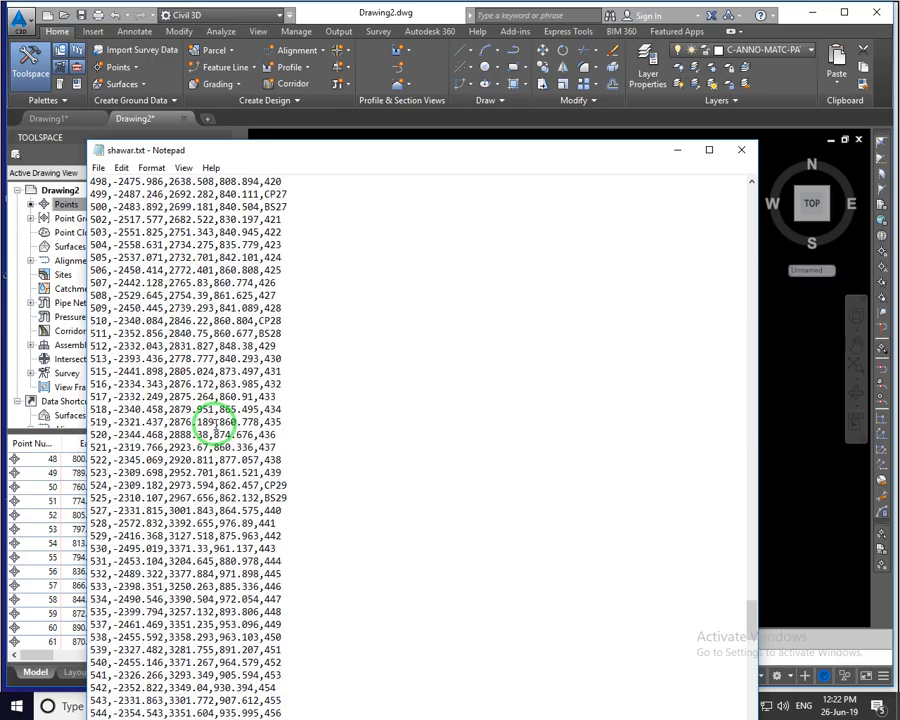
# Remove the last blank lines after points 598 and 616 in shawar.txt and save the file
pyautogui.scroll(-8, 208, 435)
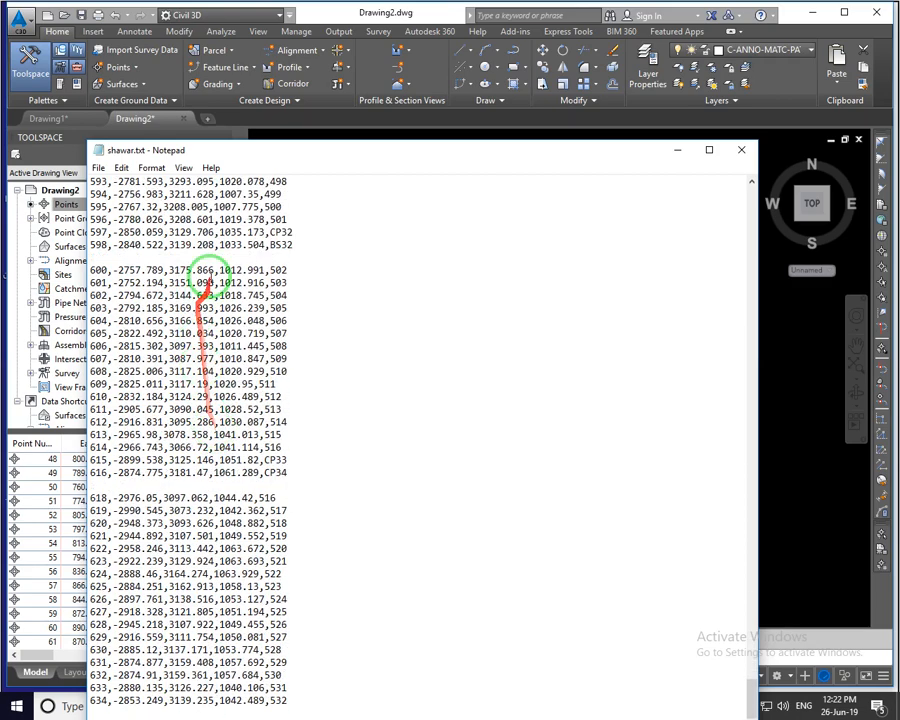
pyautogui.press('BackSpace')
pyautogui.press('BackSpace')
pyautogui.scroll(-6, 220, 470)
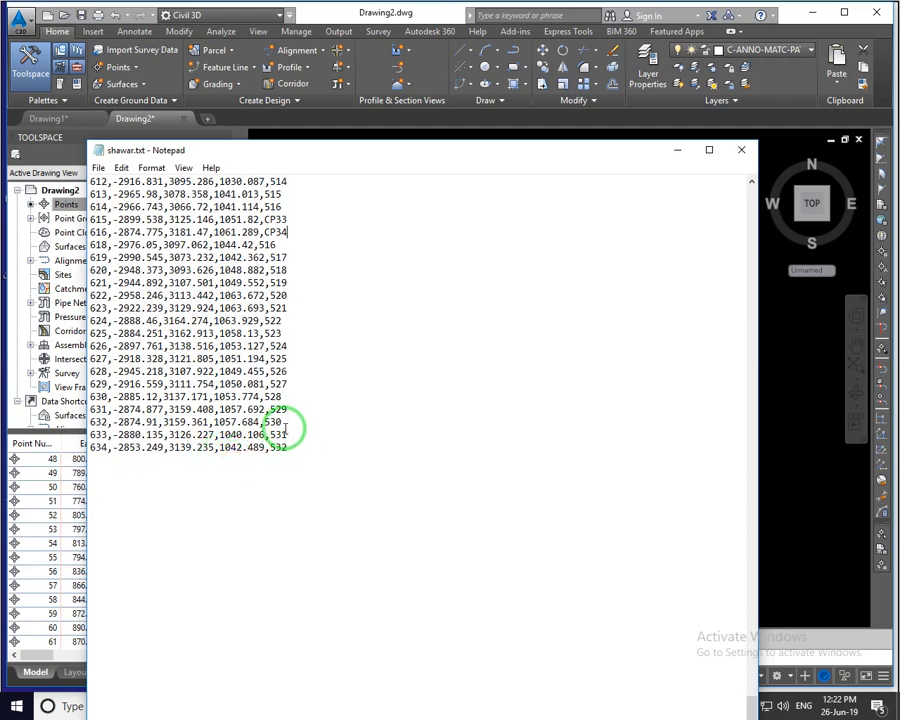
# Return to AutoCAD Civil 3D, dismiss the Create Points tools and close Drawing2 without saving it
pyautogui.click(677, 150)
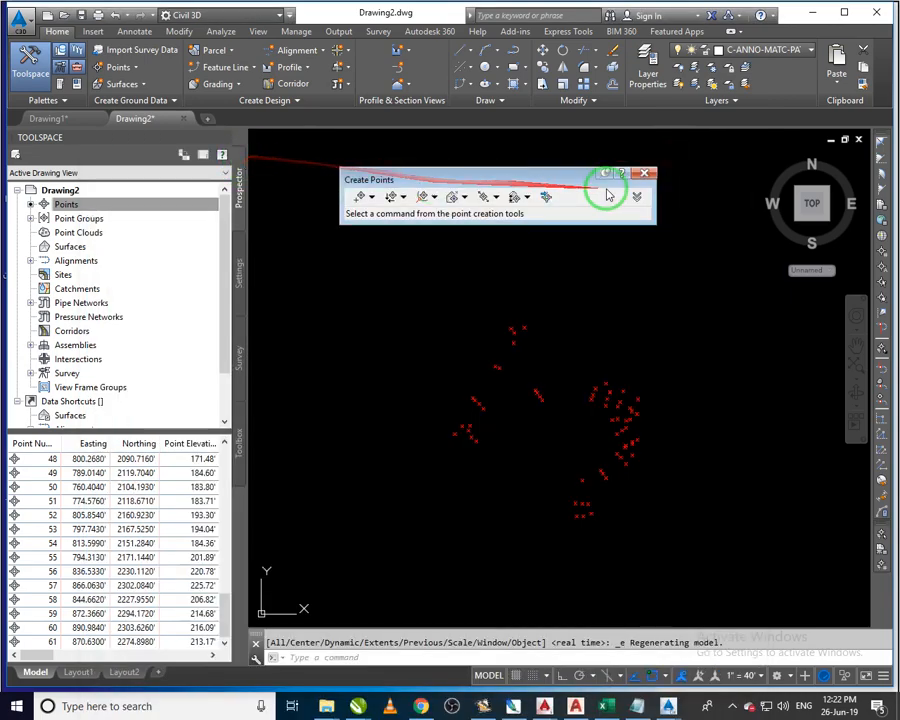
pyautogui.click(649, 177)
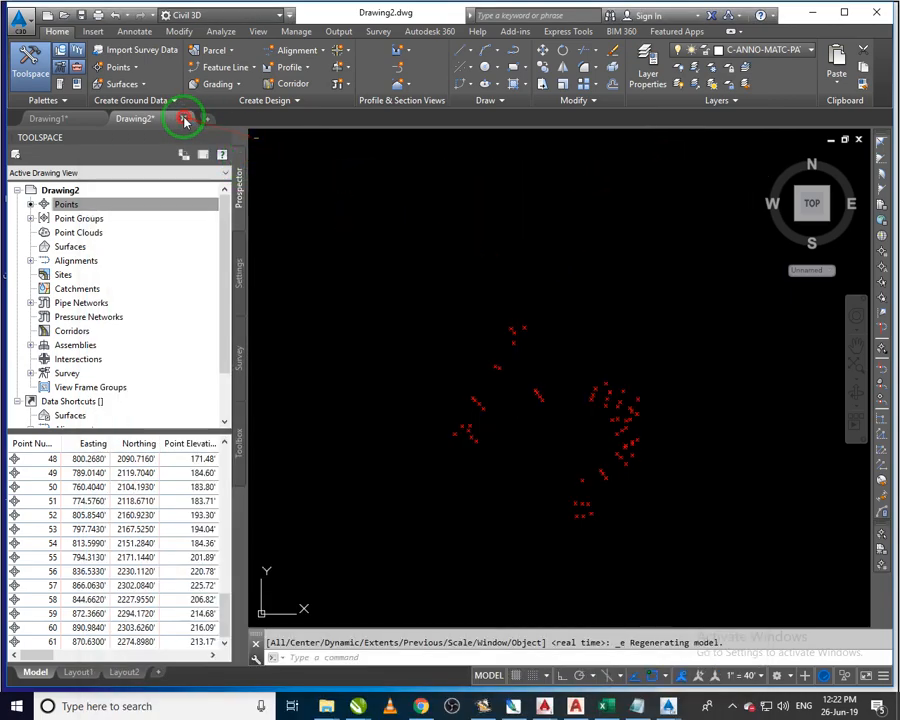
pyautogui.click(224, 153)
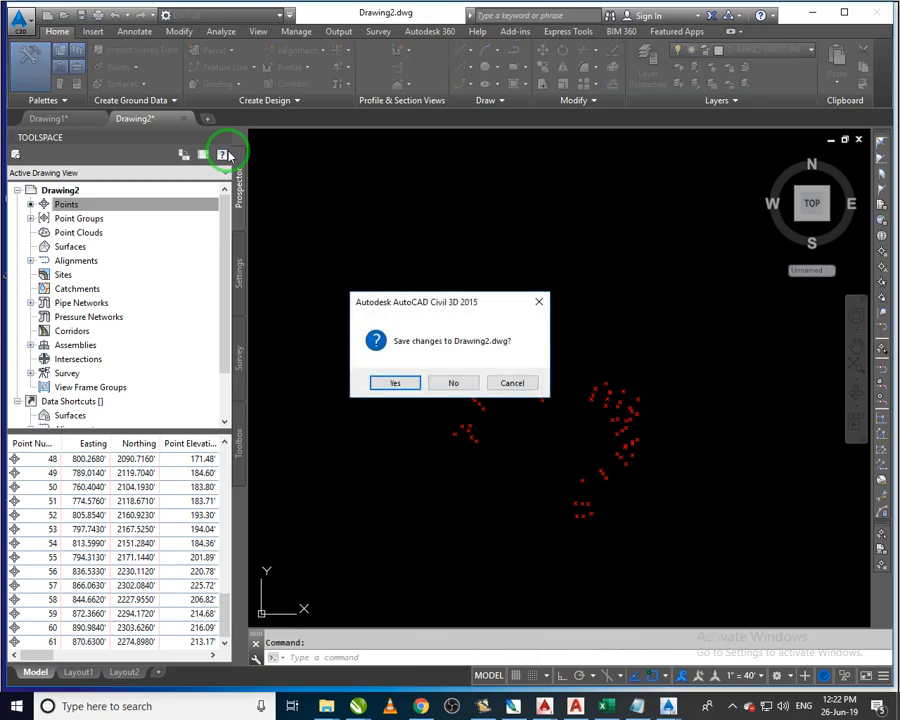
pyautogui.click(454, 381)
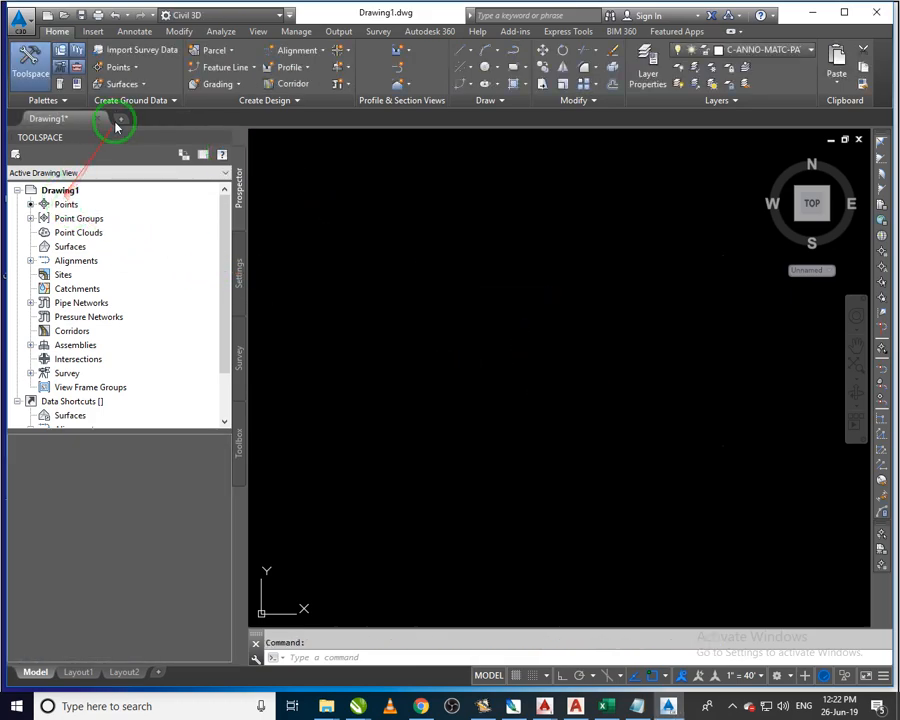
# Start a new drawing to replace Drawing1, discarding Drawing1's changes, and open the Create Points tools for its points
pyautogui.click(120, 121)
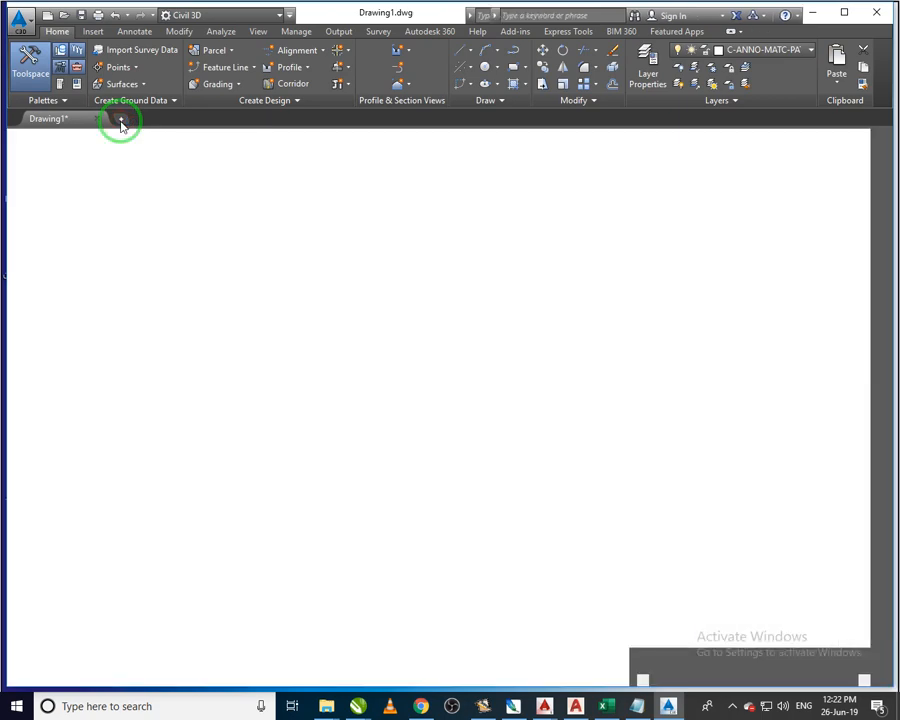
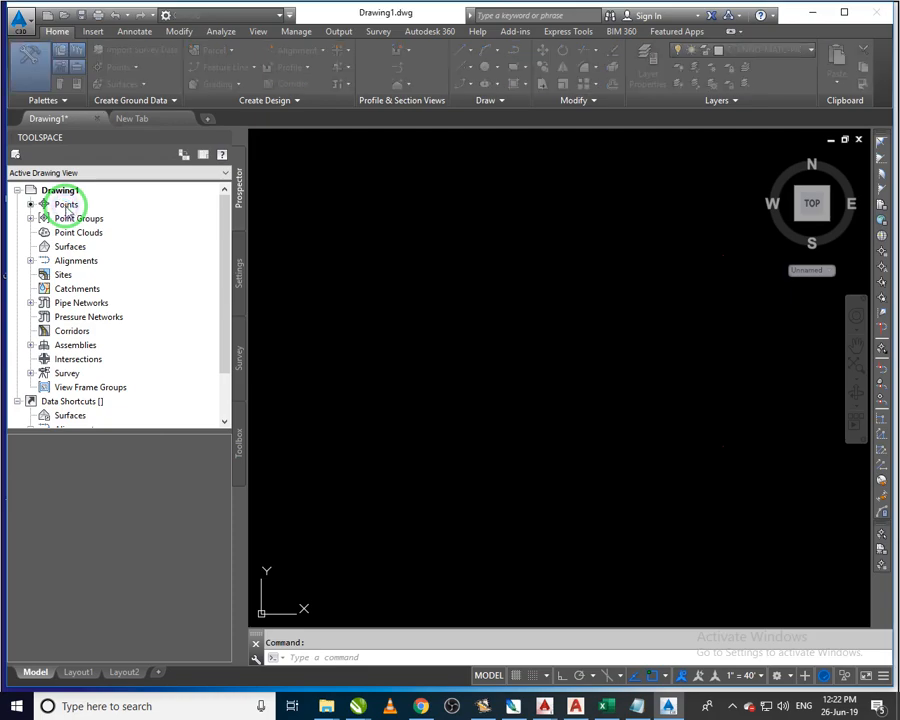
pyautogui.click(464, 379)
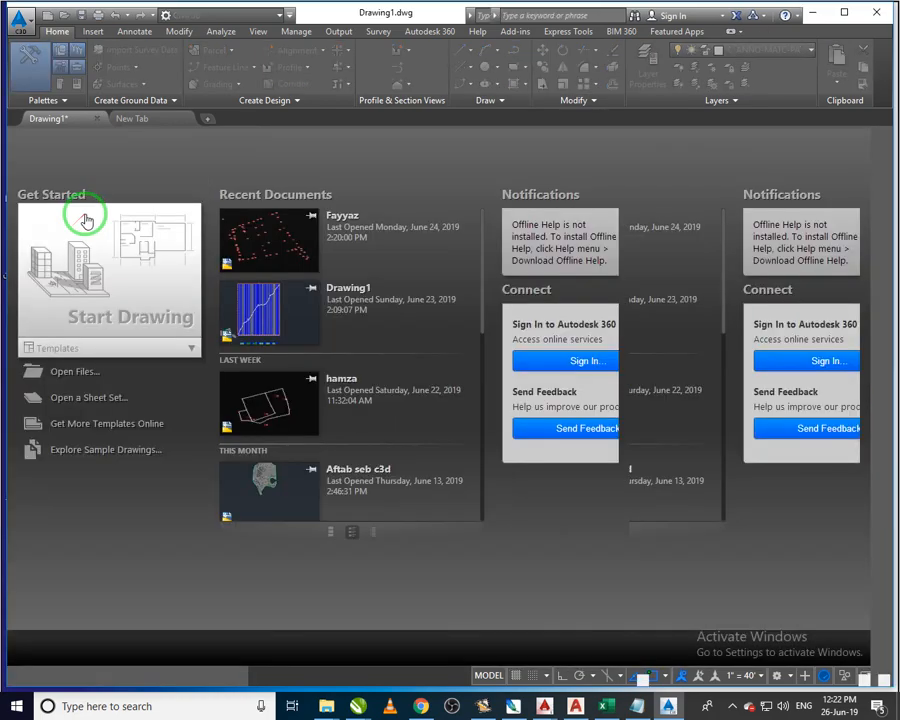
pyautogui.click(124, 251)
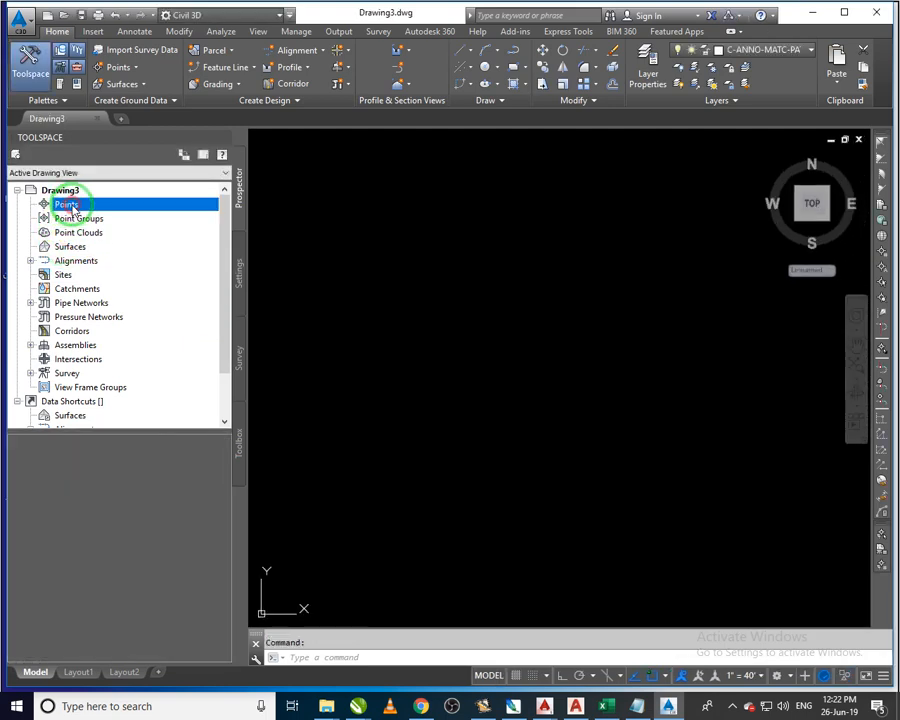
pyautogui.rightClick(72, 208)
pyautogui.click(114, 214)
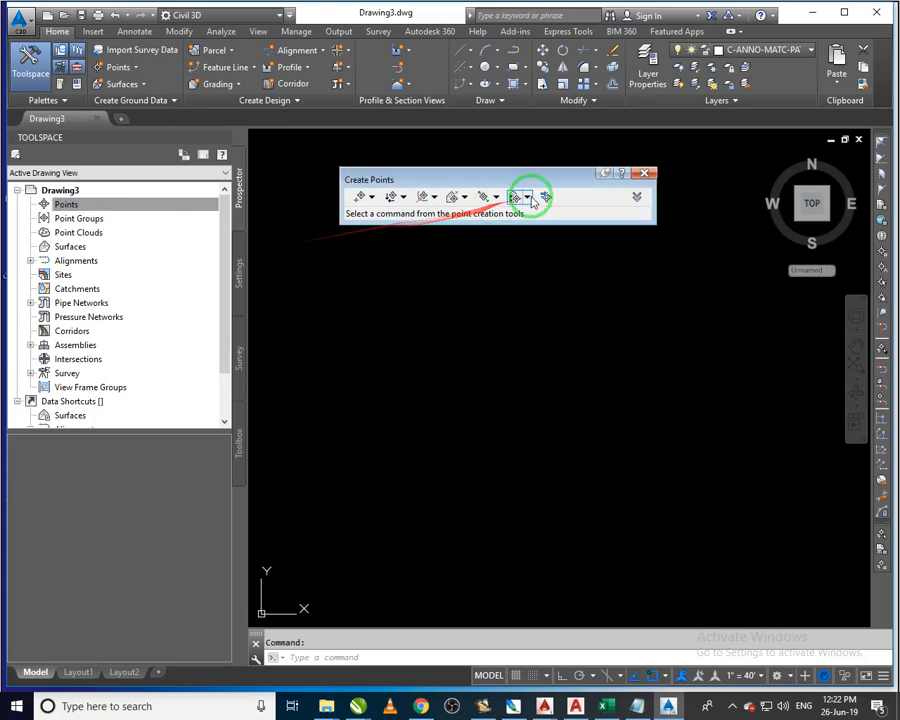
# Import shawar.txt from the Desktop as PENZD (comma delimited) points and show them at the drawing's extents
pyautogui.click(545, 197)
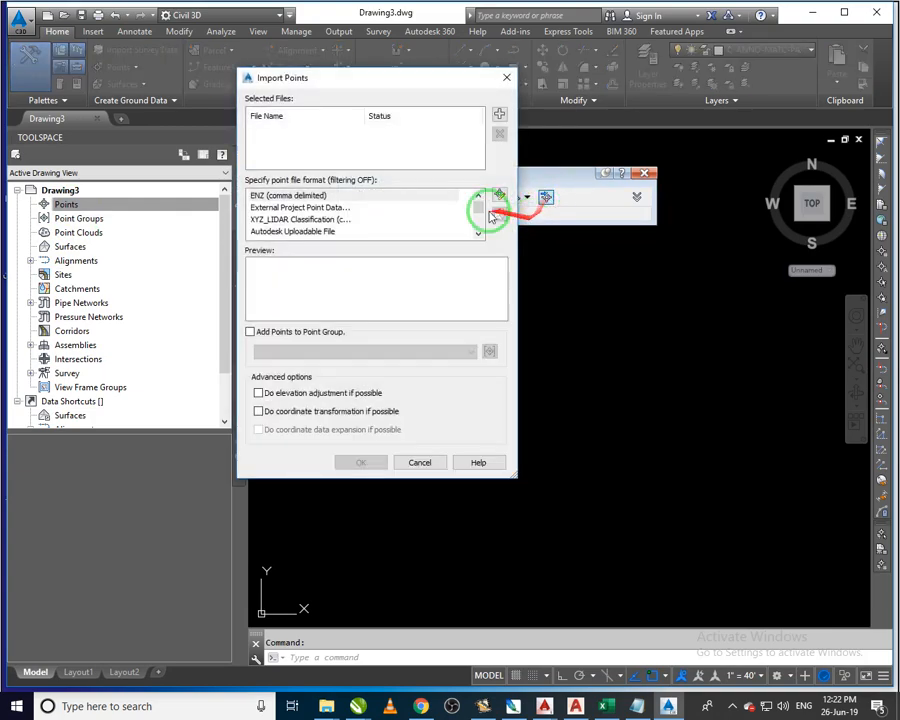
pyautogui.scroll(-2, 322, 214)
pyautogui.click(320, 195)
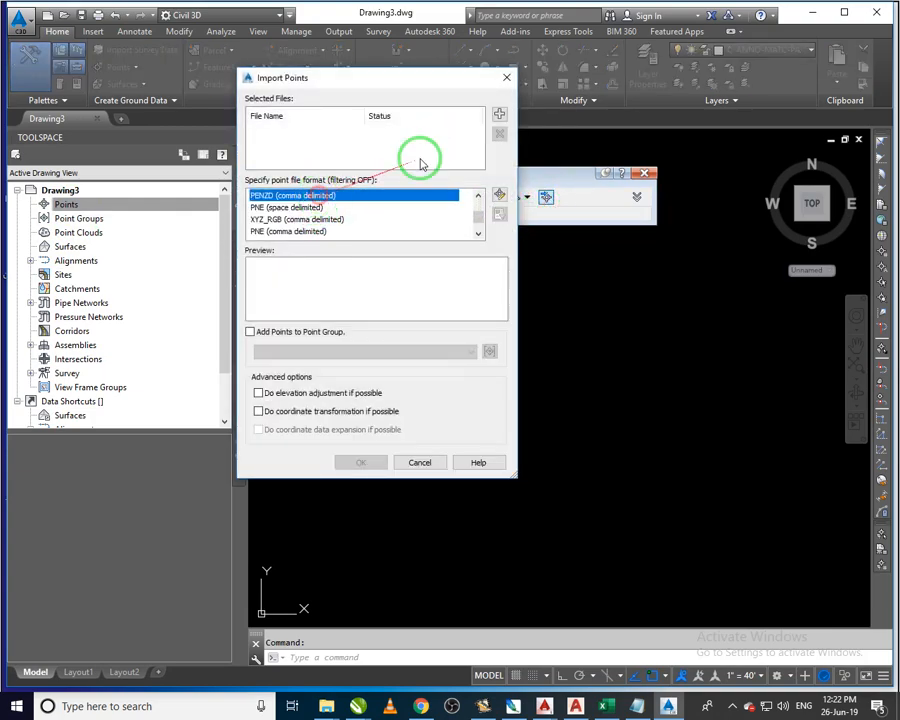
pyautogui.click(499, 113)
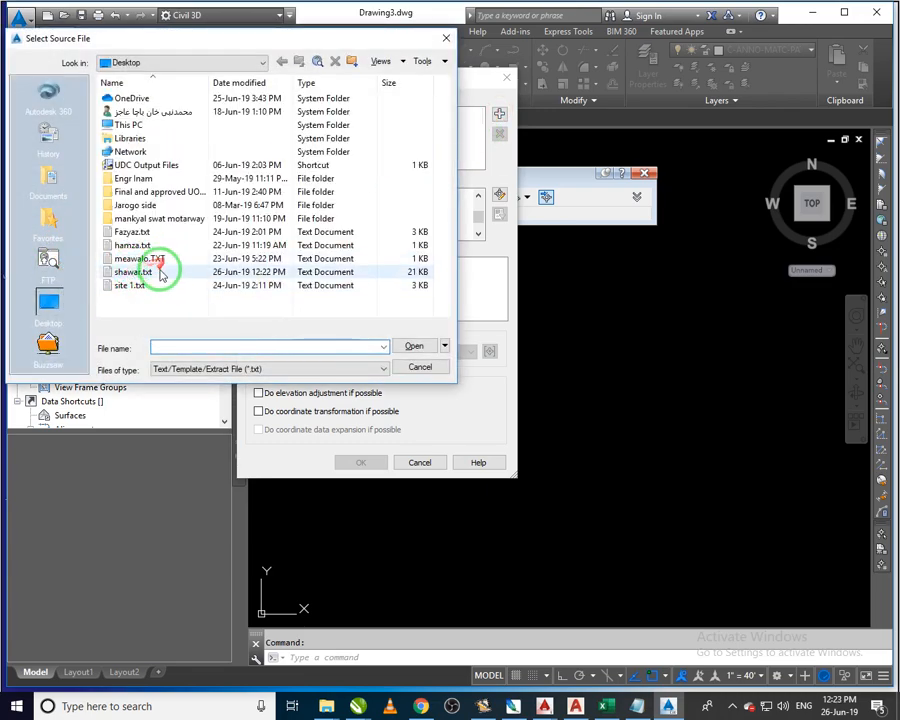
pyautogui.doubleClick(158, 270)
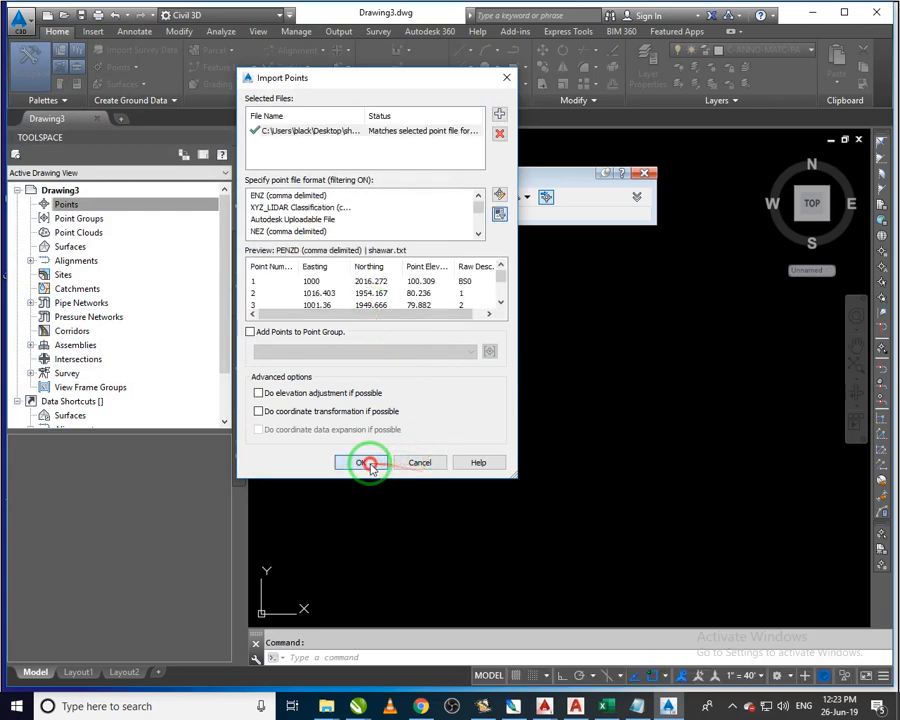
pyautogui.click(368, 464)
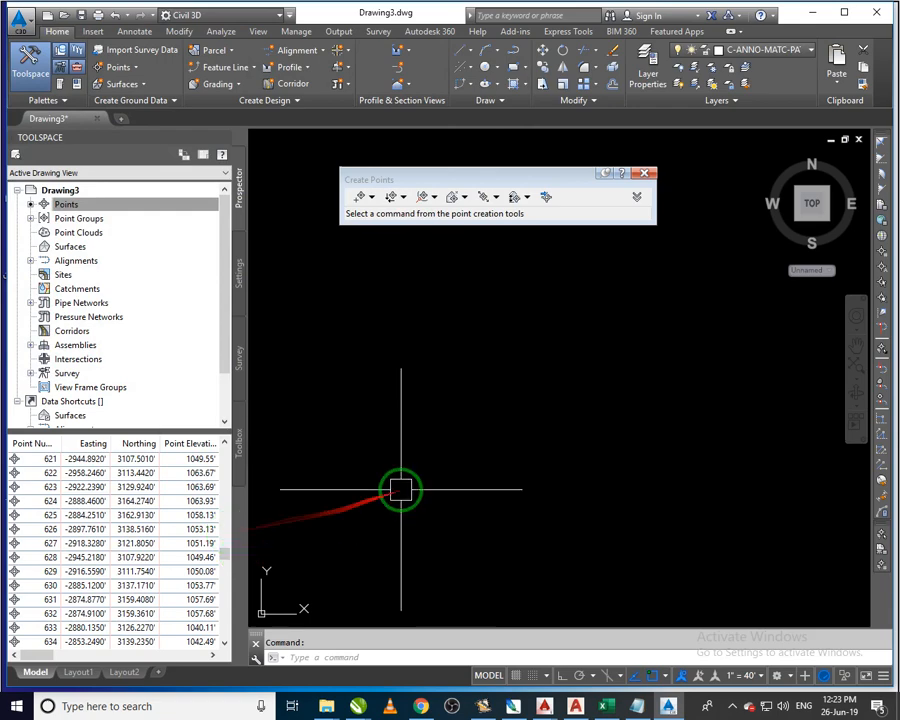
pyautogui.middleClick(454, 464)
pyautogui.middleClick(454, 464)
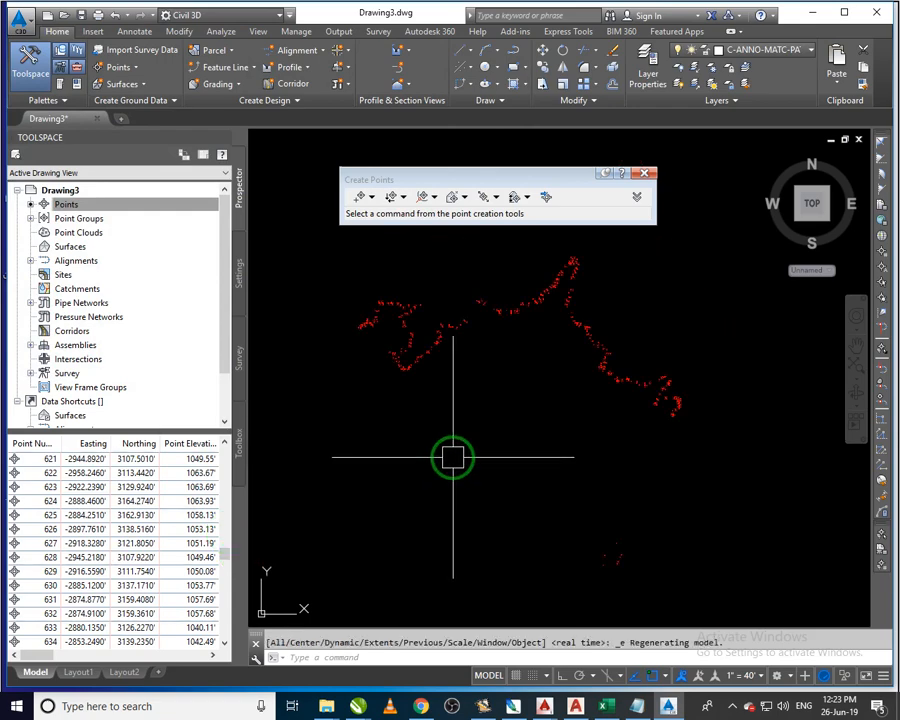
# Erase the small isolated group of stray points far south of the main line of survey points
pyautogui.moveTo(512, 497); pyautogui.dragTo(488, 448, button='middle')
pyautogui.click(661, 468)
pyautogui.click(549, 562)
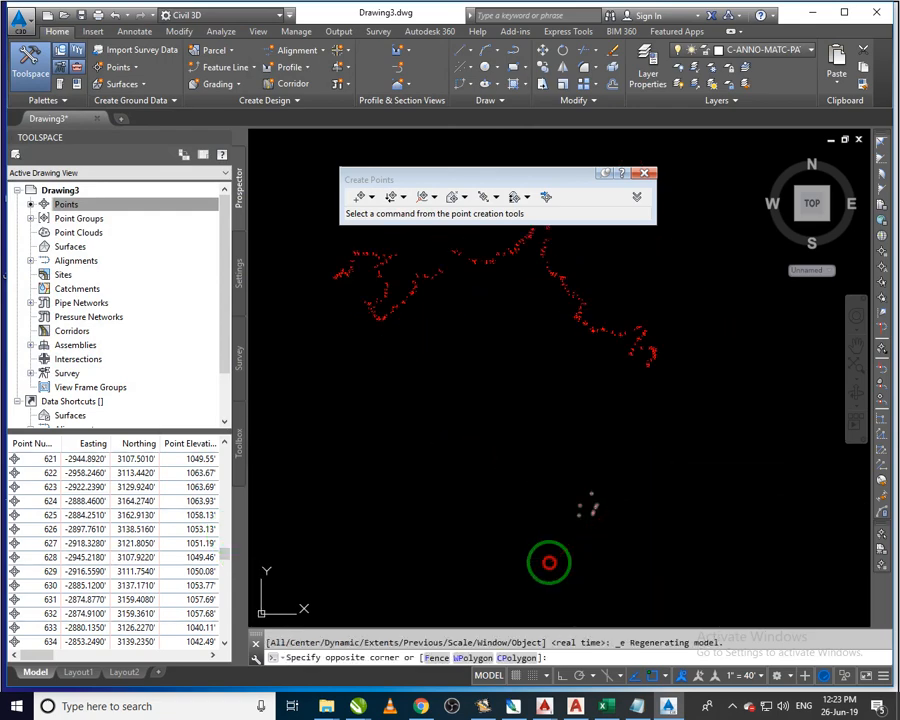
pyautogui.press('Delete')
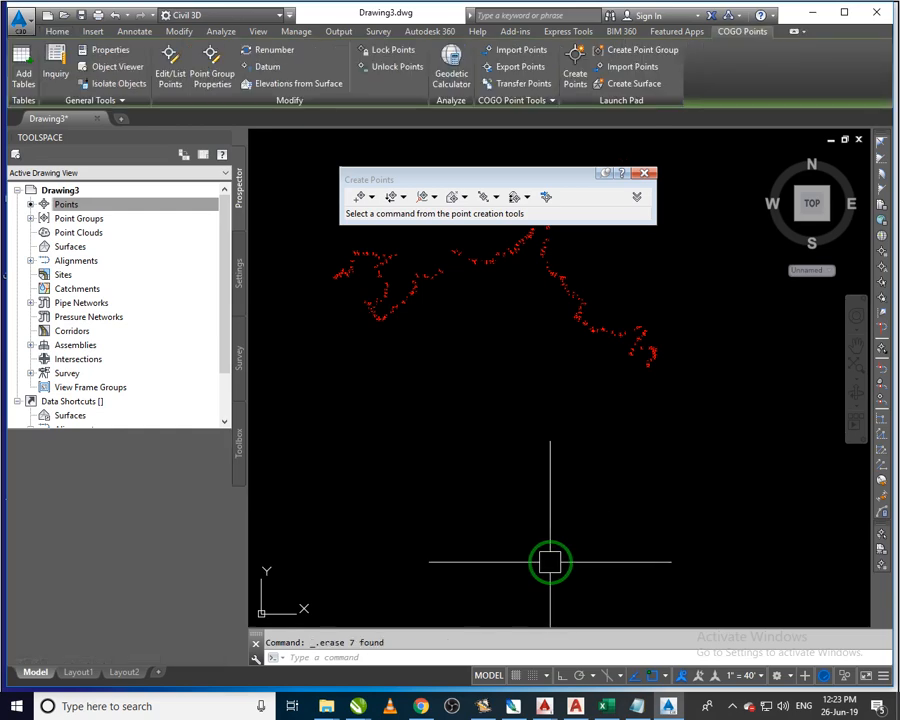
pyautogui.moveTo(540, 416); pyautogui.dragTo(568, 459, button='middle')
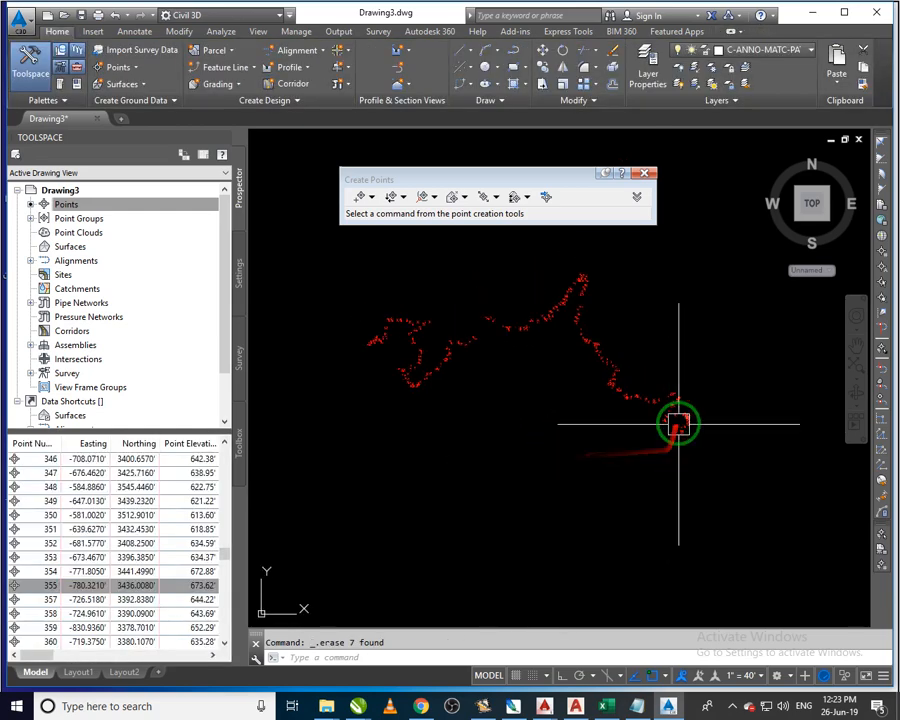
# Close the Create Points tools and examine the remaining survey points up close
pyautogui.click(644, 173)
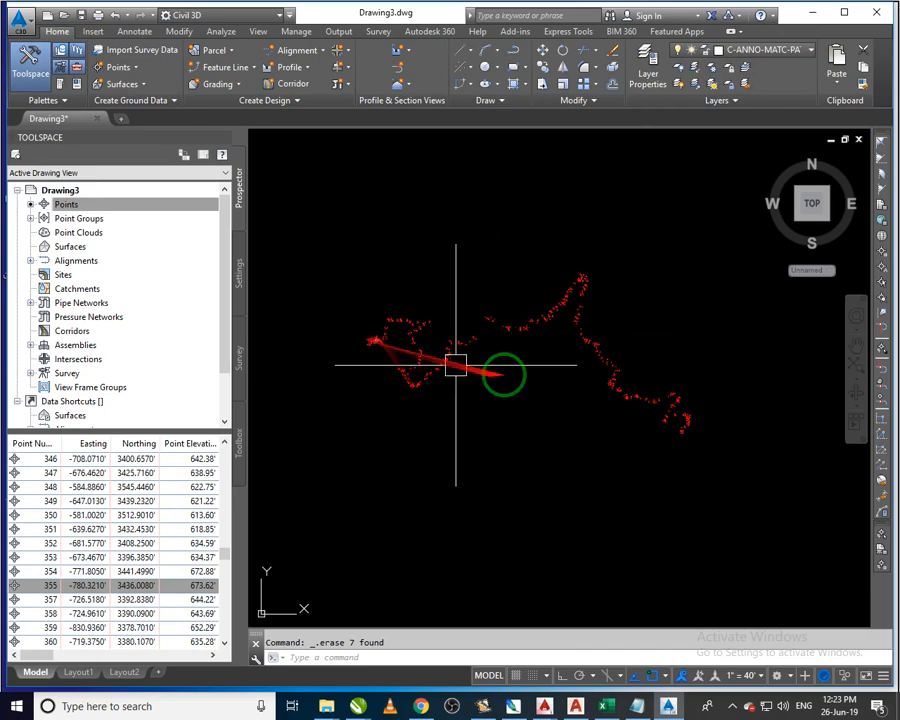
pyautogui.scroll(5, 690, 460)
pyautogui.scroll(-5, 698, 436)
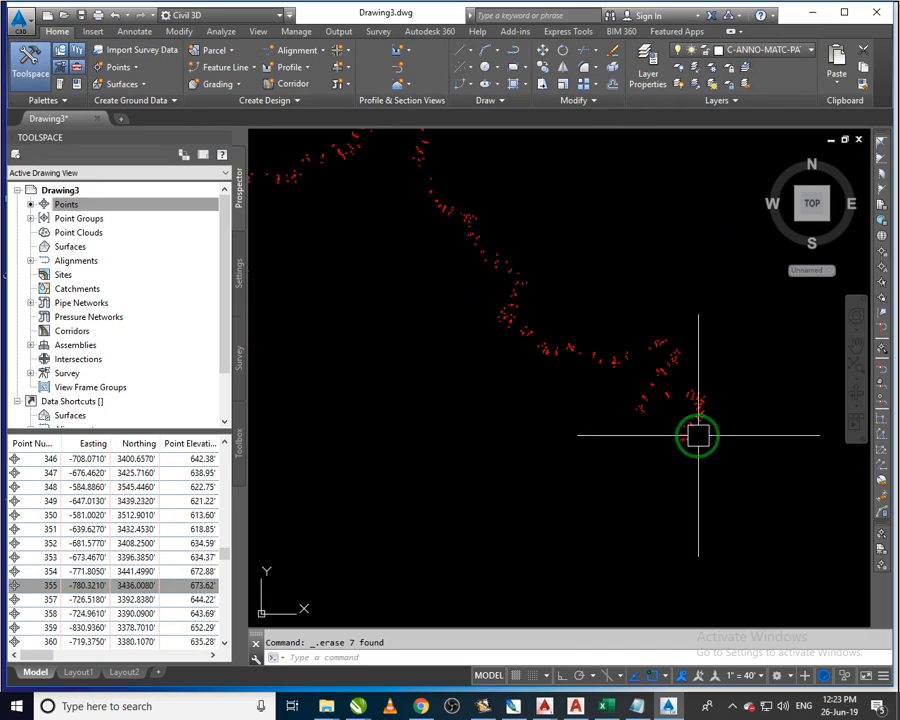
# Examine the whole line of survey points and its far southeastern end up close
pyautogui.scroll(-2, 609, 394)
pyautogui.scroll(-2, 521, 349)
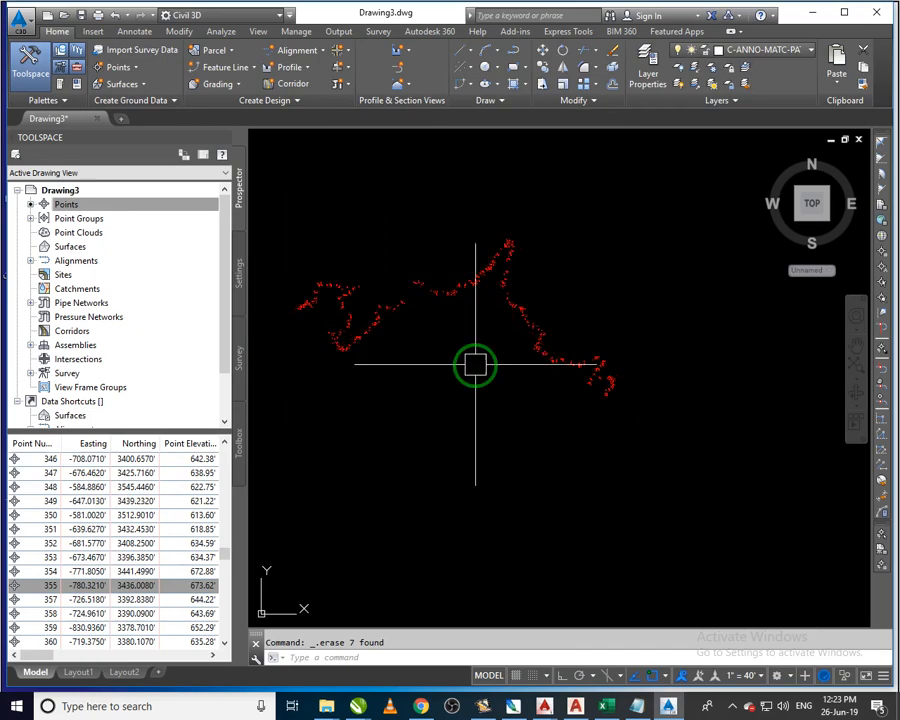
pyautogui.moveTo(475, 365); pyautogui.dragTo(533, 441, button='middle')
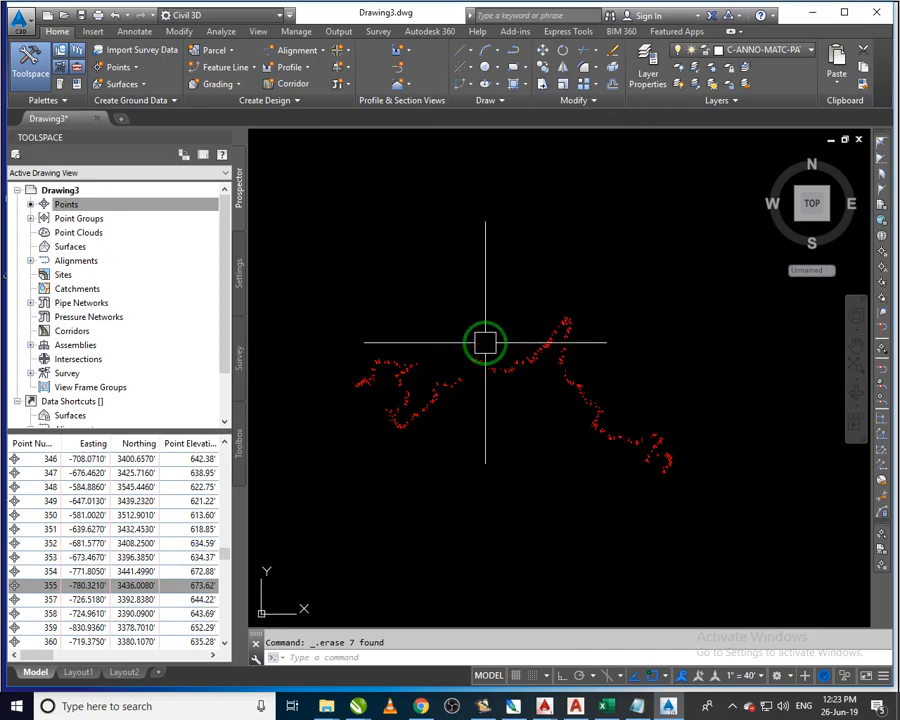
pyautogui.scroll(5, 668, 454)
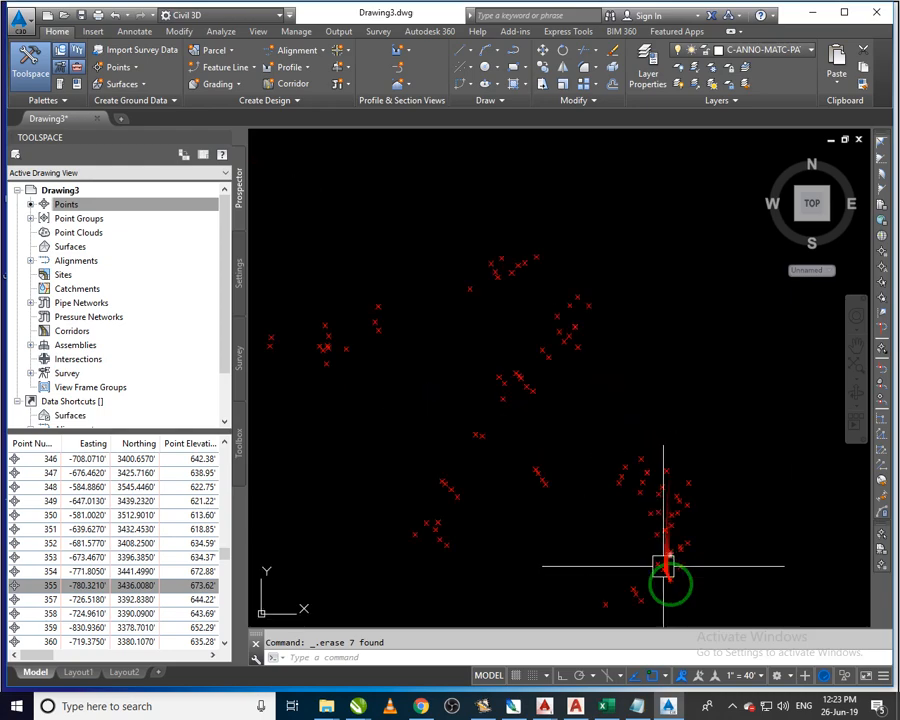
pyautogui.moveTo(674, 581); pyautogui.dragTo(610, 496, button='middle')
pyautogui.scroll(4, 575, 510)
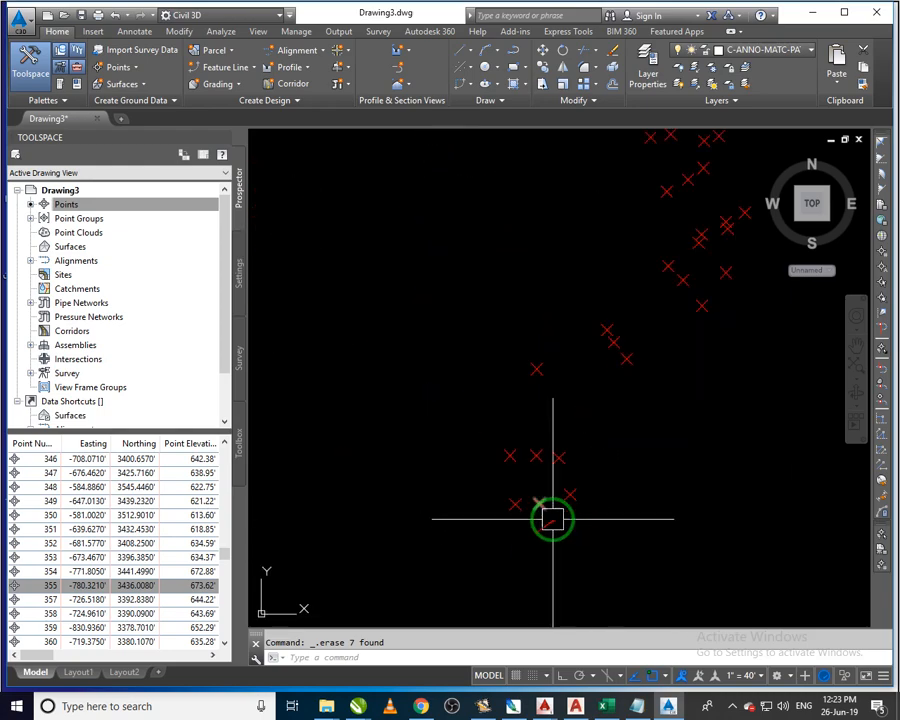
pyautogui.rightClick(126, 204)
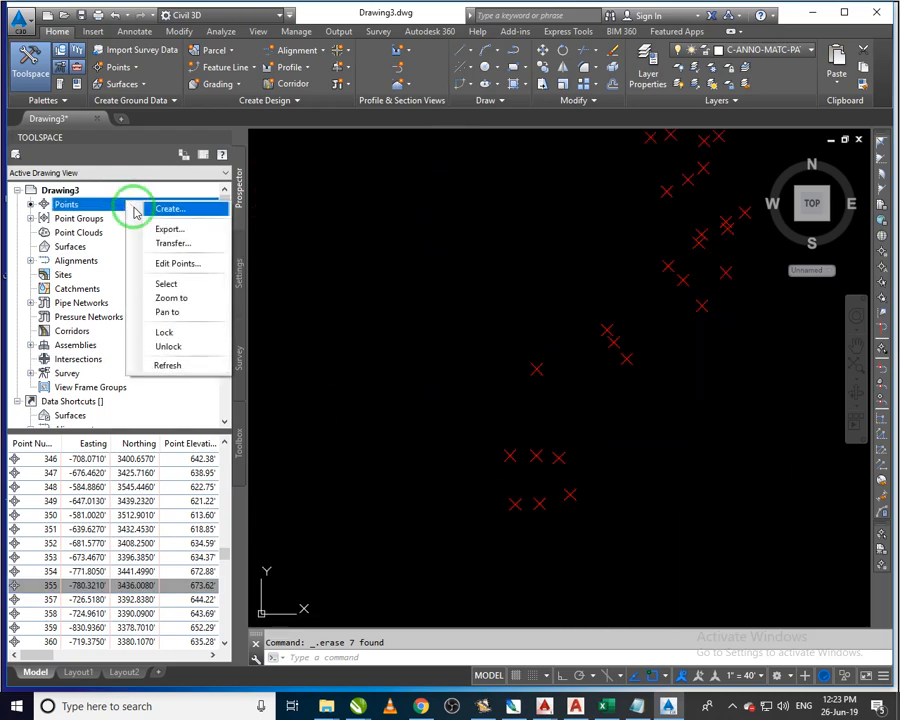
pyautogui.click(666, 486)
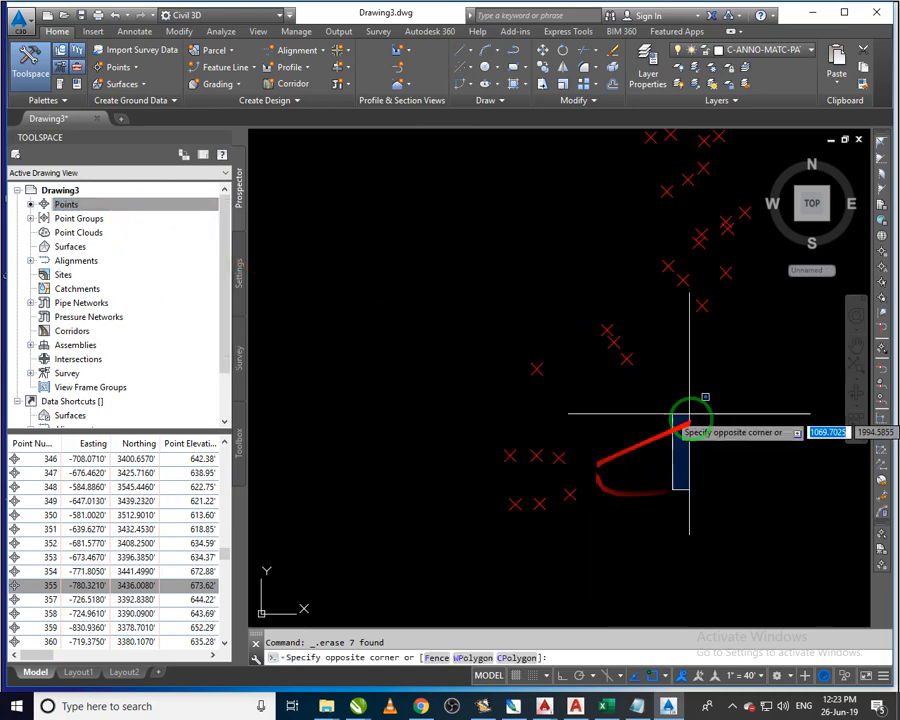
pyautogui.scroll(-2, 639, 326)
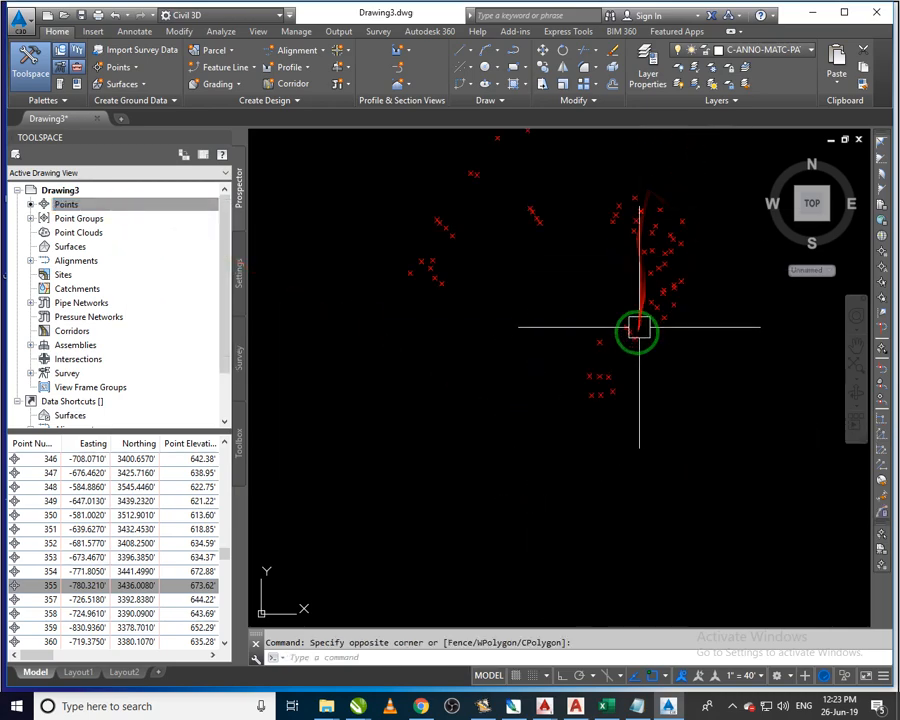
# Examine the small point clusters beside the line's southeastern bend up close, and review the complete survey line
pyautogui.moveTo(613, 326); pyautogui.dragTo(625, 422, button='middle')
pyautogui.scroll(5, 532, 316)
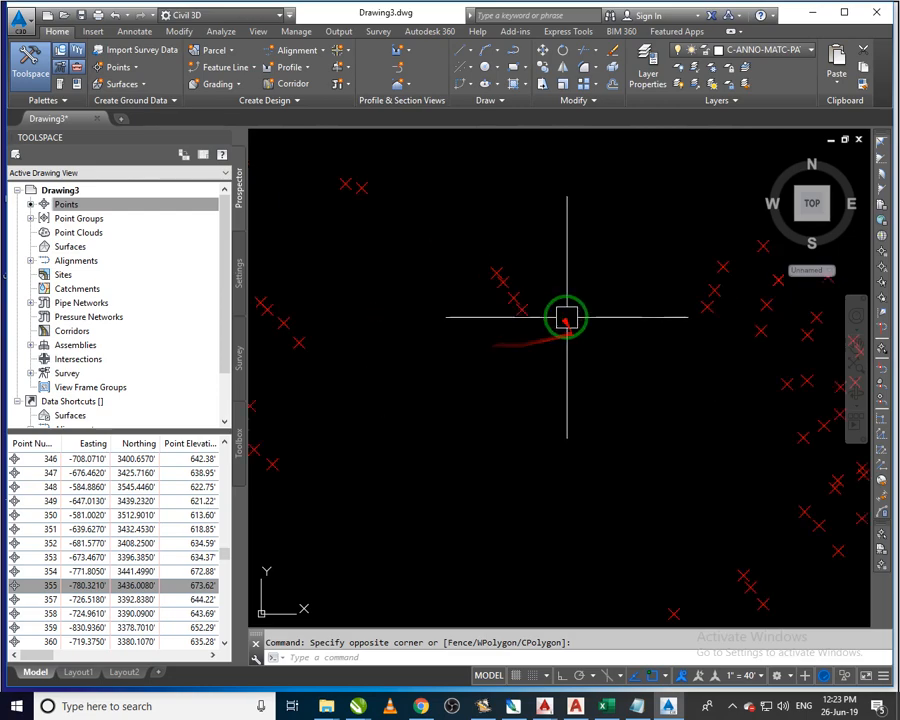
pyautogui.moveTo(508, 293); pyautogui.dragTo(562, 366, button='middle')
pyautogui.scroll(-3, 570, 372)
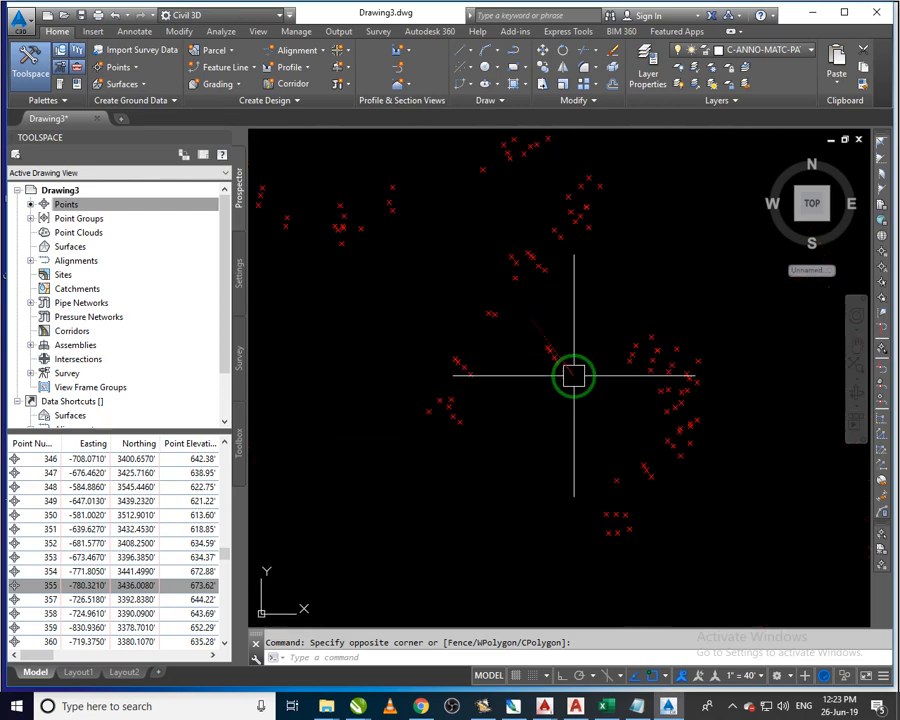
pyautogui.scroll(1, 438, 418)
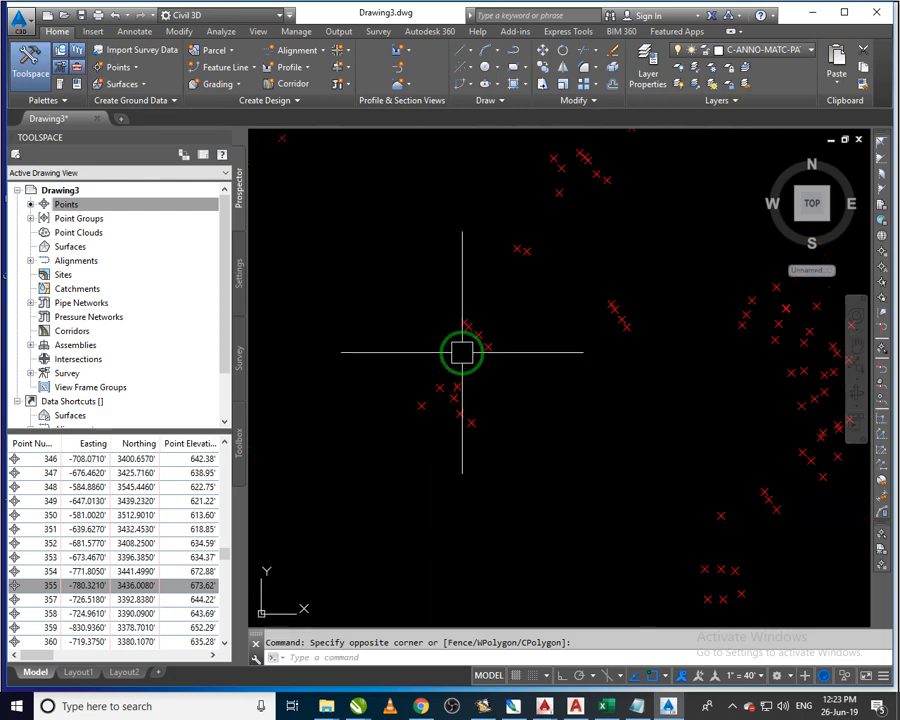
pyautogui.moveTo(462, 352)
pyautogui.mouseDown()
pyautogui.moveTo(568, 471)
pyautogui.moveTo(542, 457)
pyautogui.mouseUp()
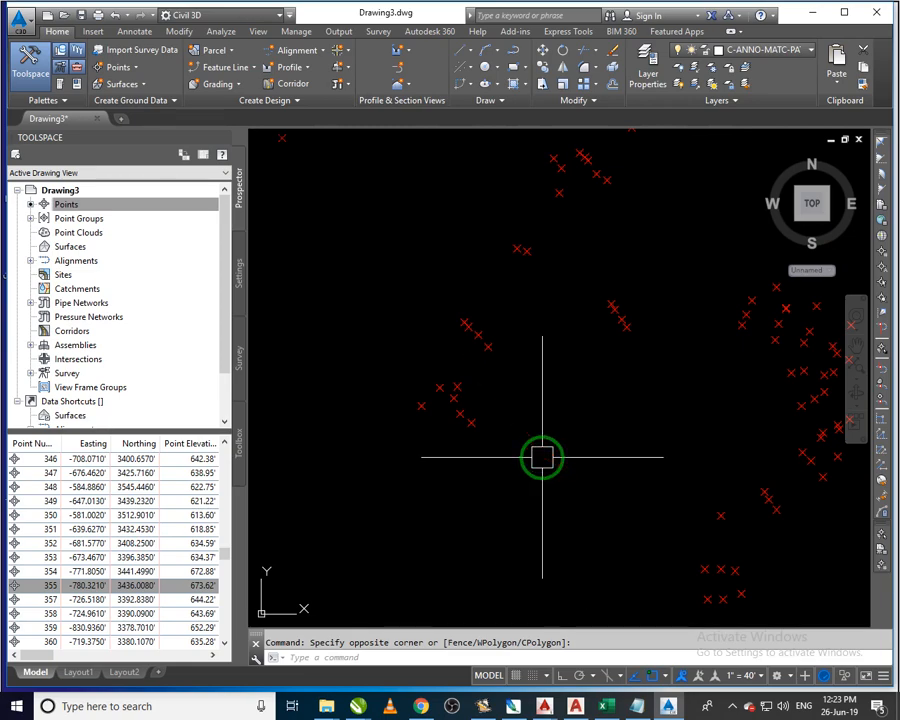
pyautogui.scroll(-2, 496, 422)
pyautogui.moveTo(655, 438); pyautogui.dragTo(646, 468)
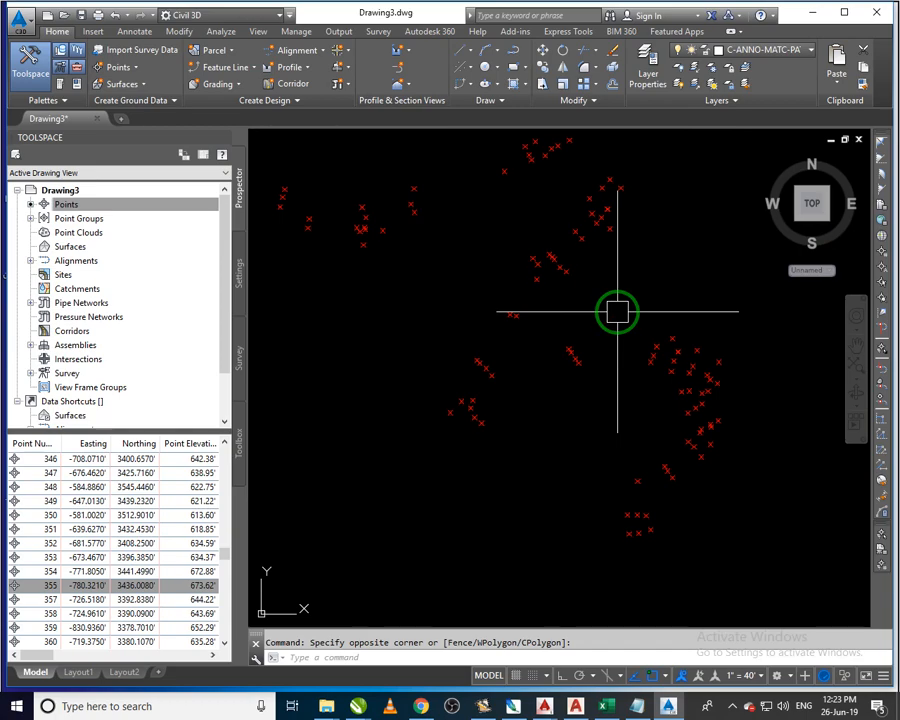
pyautogui.scroll(5, 530, 372)
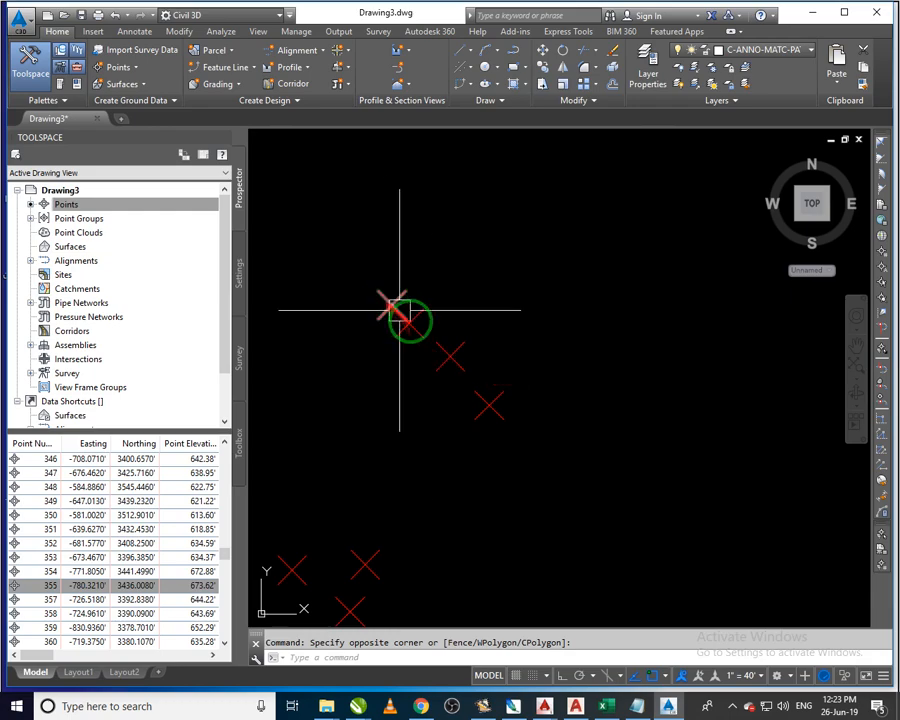
pyautogui.scroll(-5, 414, 405)
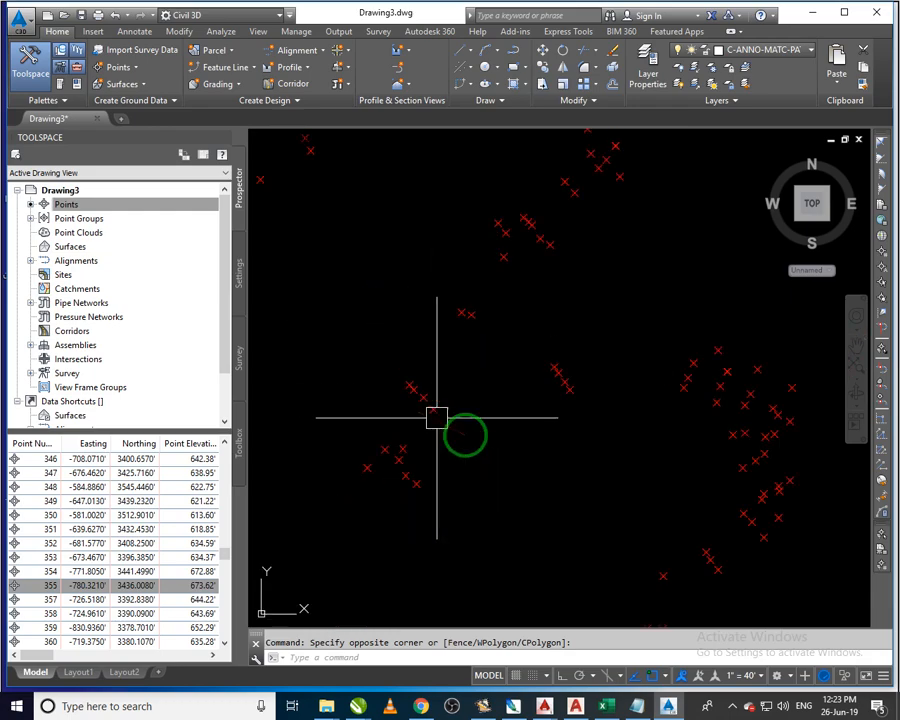
pyautogui.scroll(-2, 589, 459)
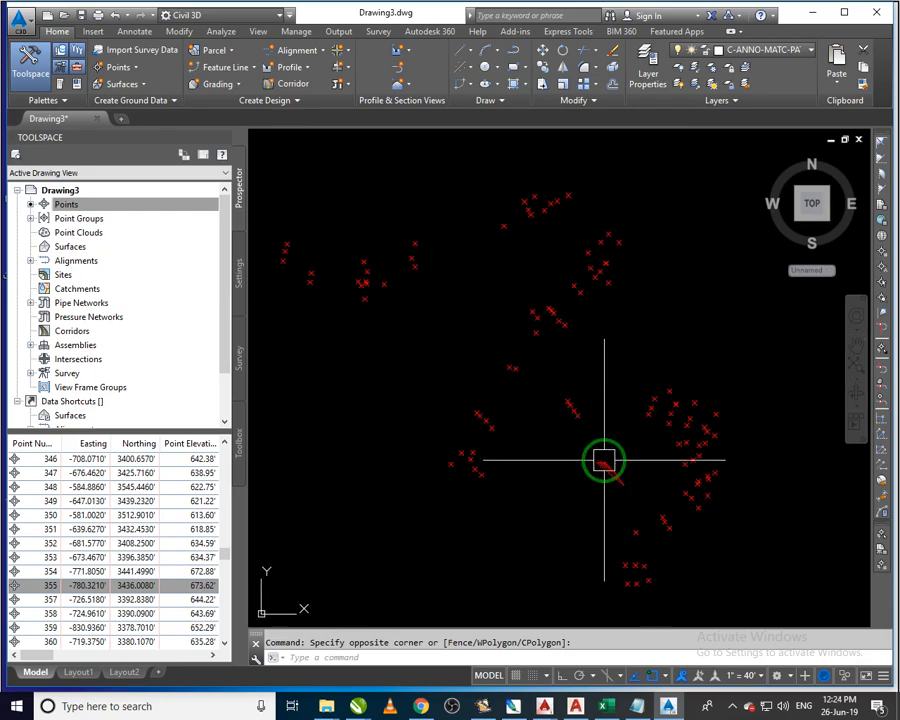
pyautogui.scroll(4, 577, 412)
pyautogui.scroll(6, 577, 412)
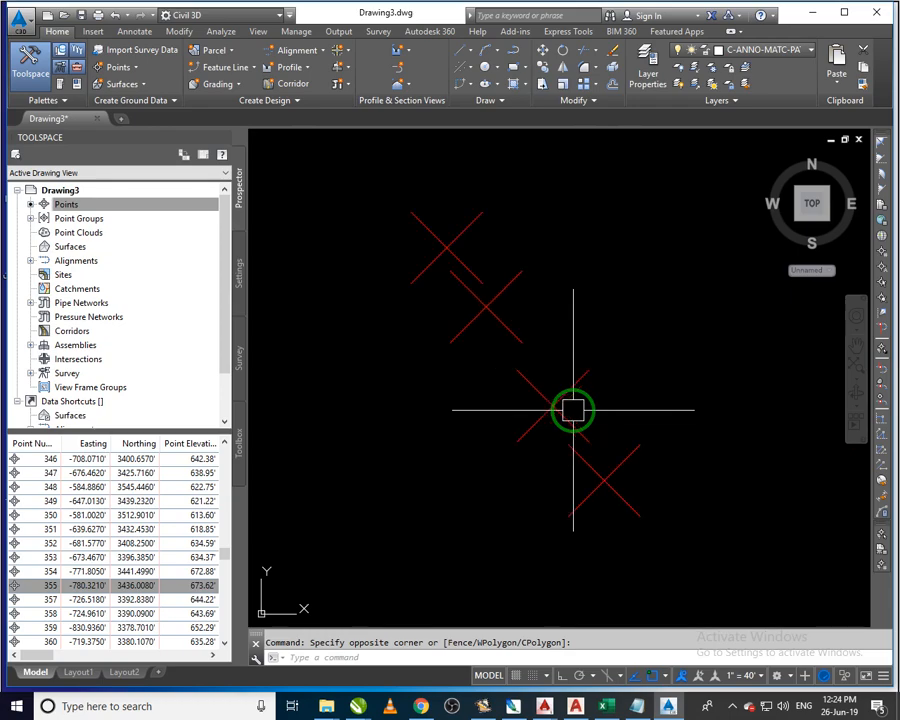
pyautogui.moveTo(573, 410)
pyautogui.scroll(-8, 573, 410)
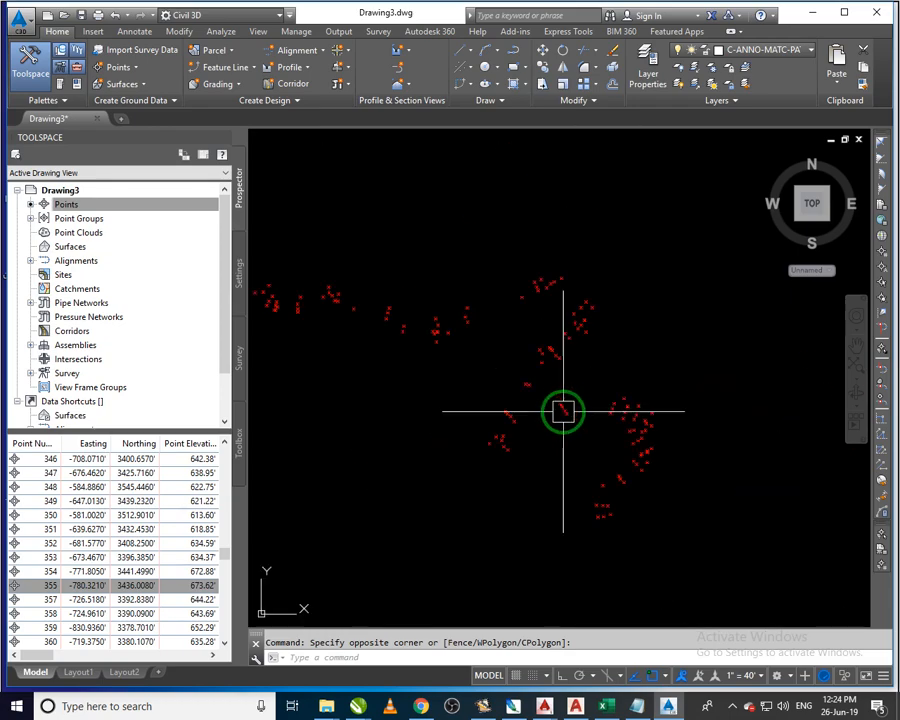
pyautogui.moveTo(504, 378)
pyautogui.mouseDown(button='middle')
pyautogui.moveTo(469, 351)
pyautogui.moveTo(597, 423)
pyautogui.moveTo(682, 434)
pyautogui.mouseUp(button='middle')
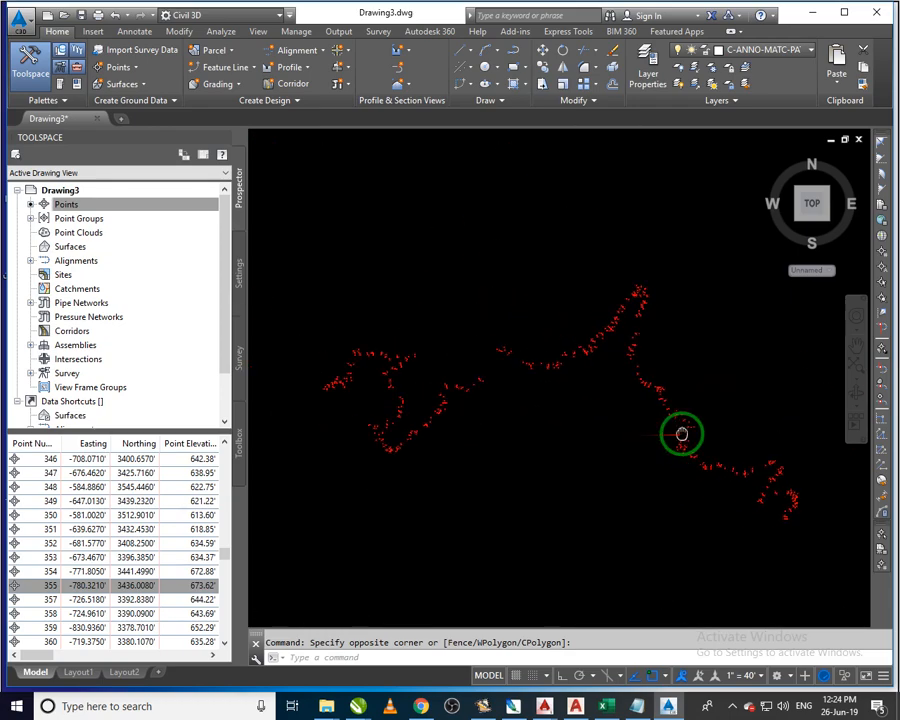
# Save the drawing on the Desktop, named with the person's first name plus "shawar Road Project", and suppress future version-conflict notices
pyautogui.click(21, 24)
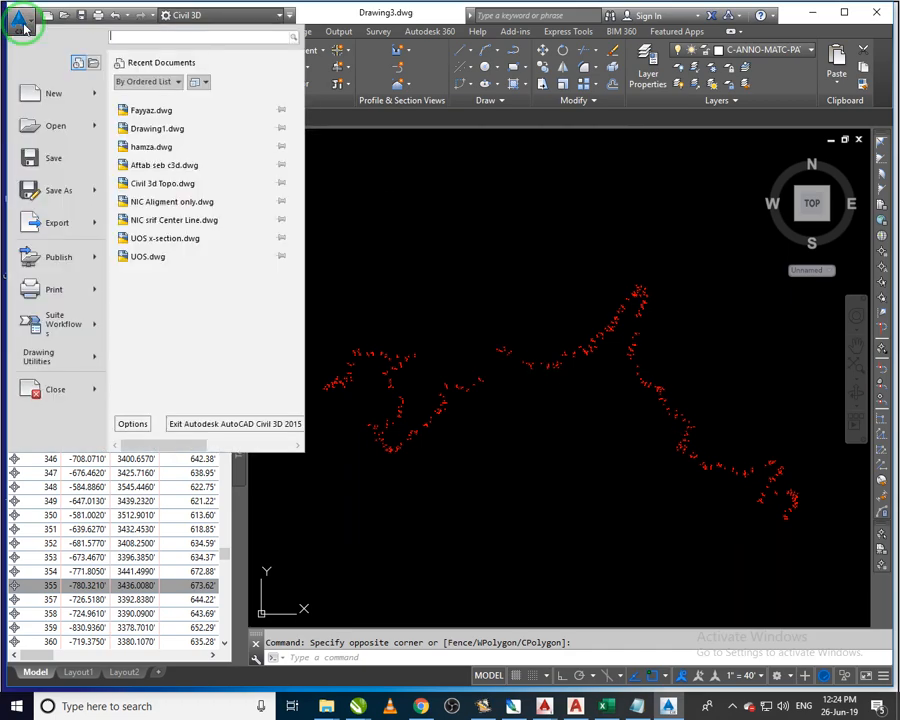
pyautogui.click(58, 188)
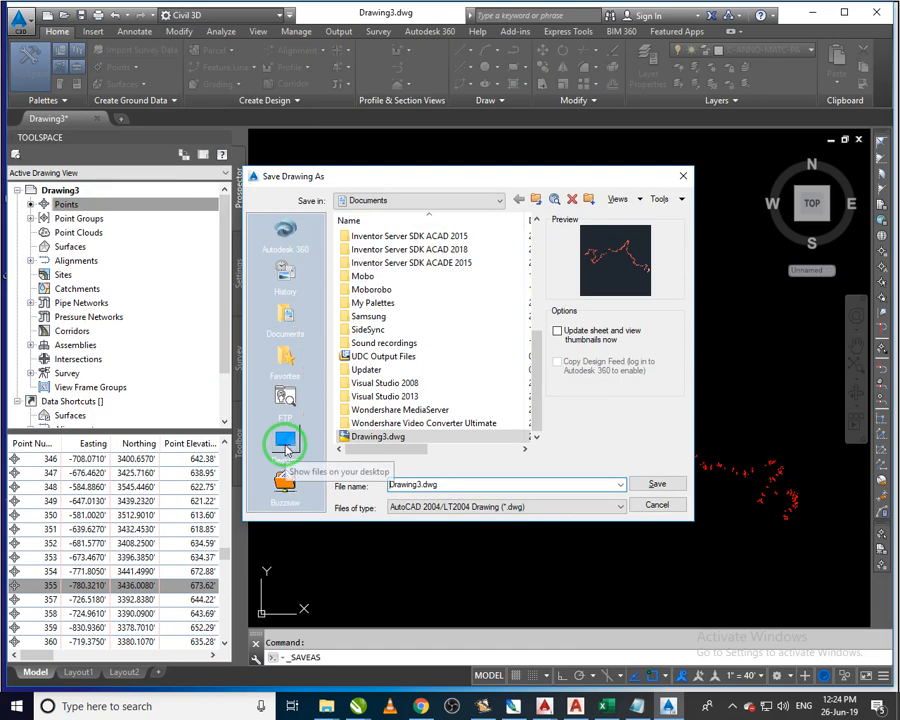
pyautogui.click(285, 441)
pyautogui.click(484, 484)
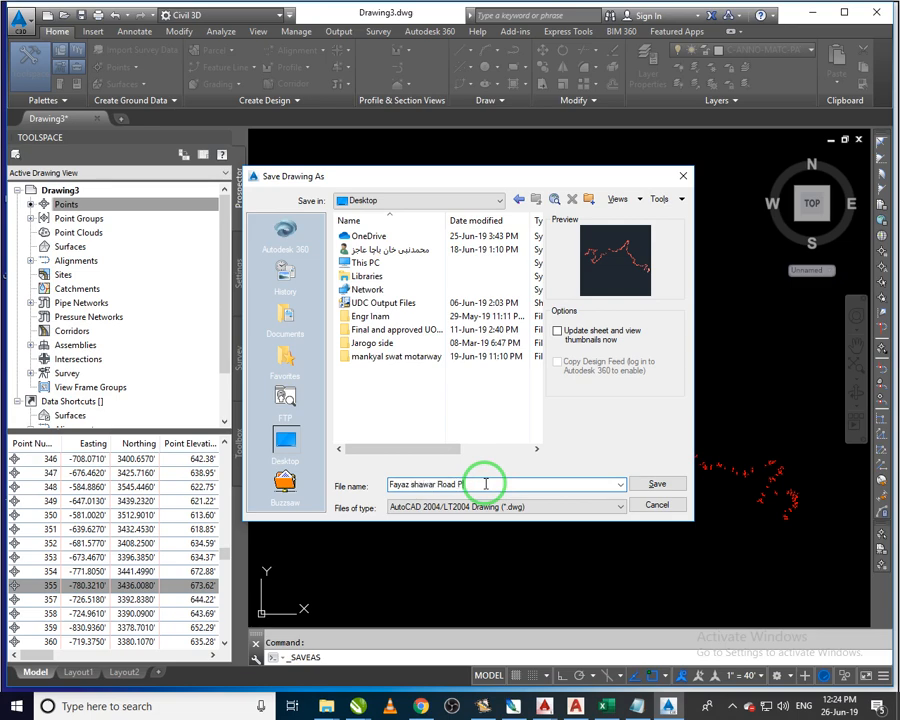
pyautogui.press('Return')
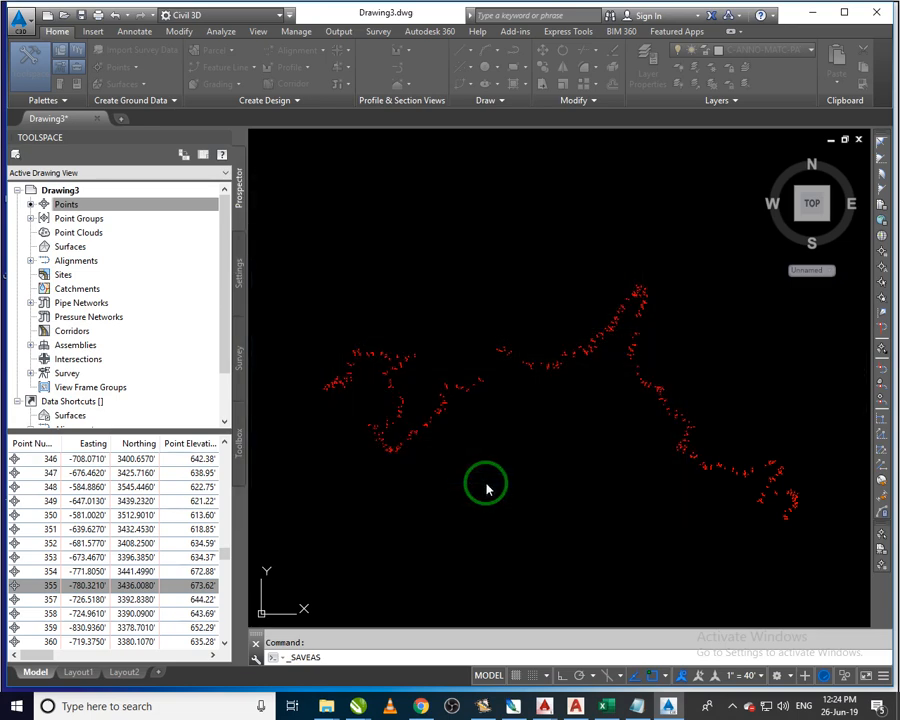
pyautogui.click(364, 420)
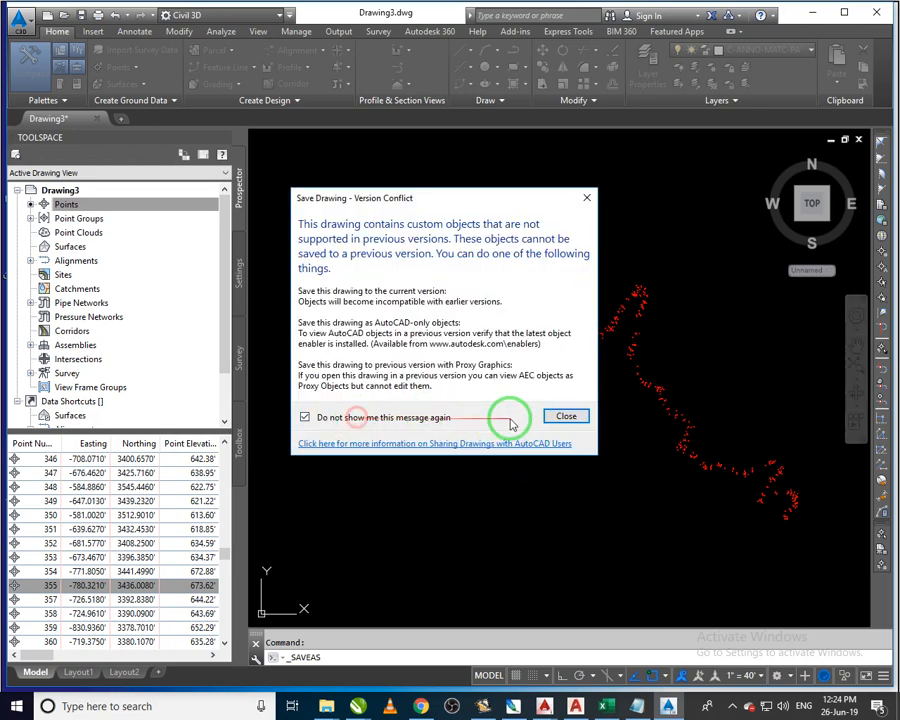
pyautogui.click(566, 417)
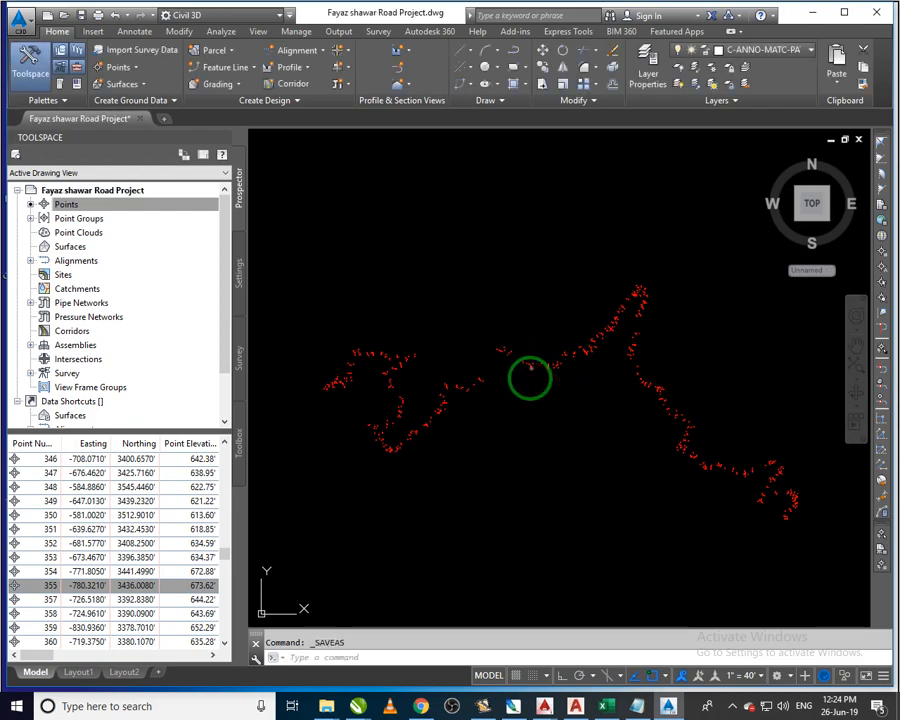
# Start a new TIN surface in the drawing and name it Shawar Road
pyautogui.moveTo(558, 396); pyautogui.dragTo(532, 376, button='middle')
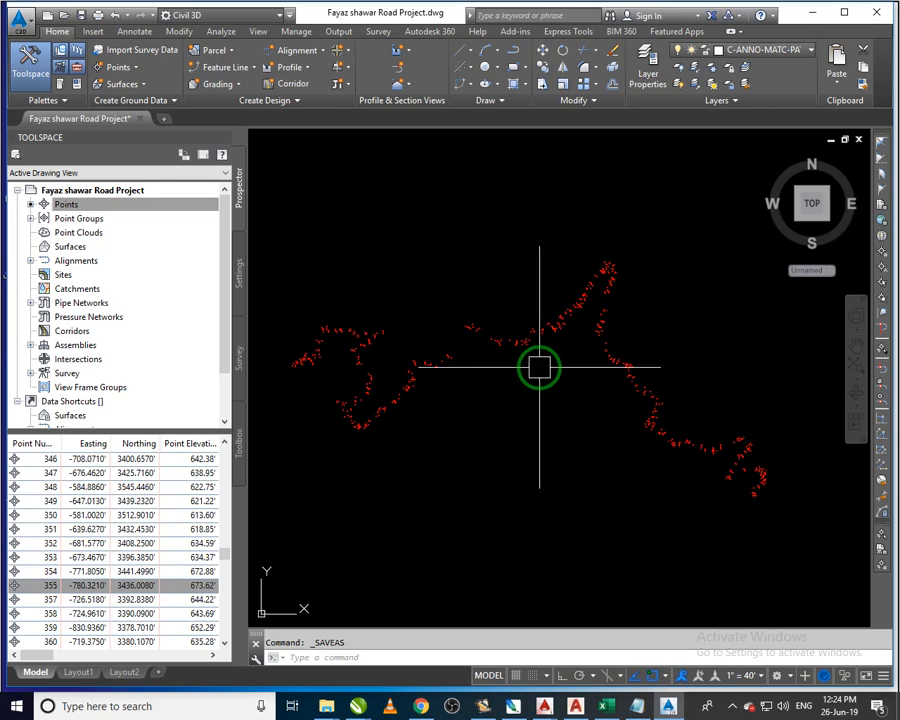
pyautogui.scroll(5, 740, 480)
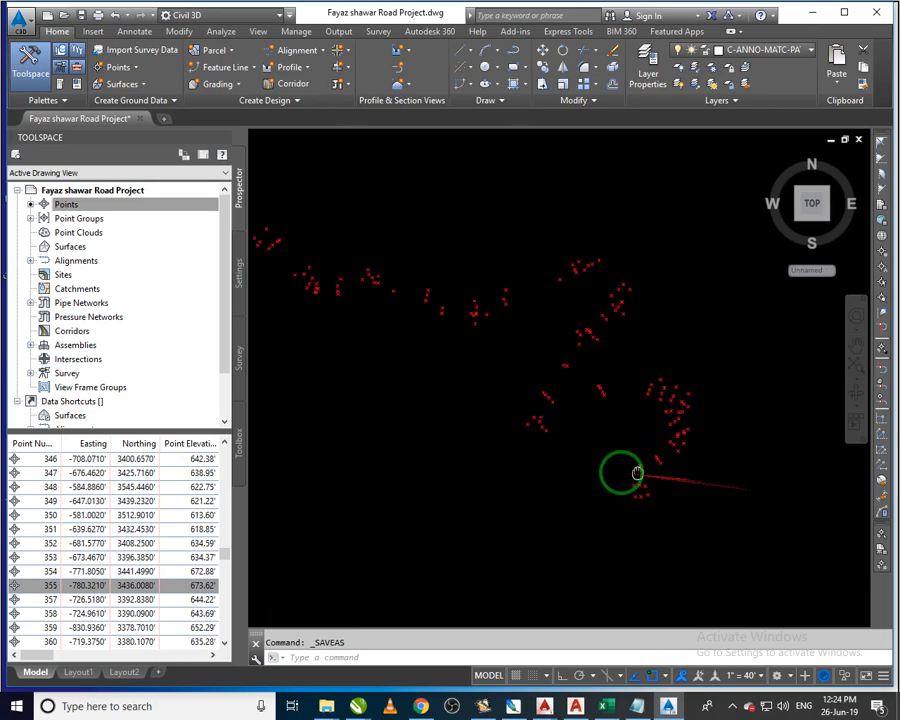
pyautogui.scroll(5, 625, 480)
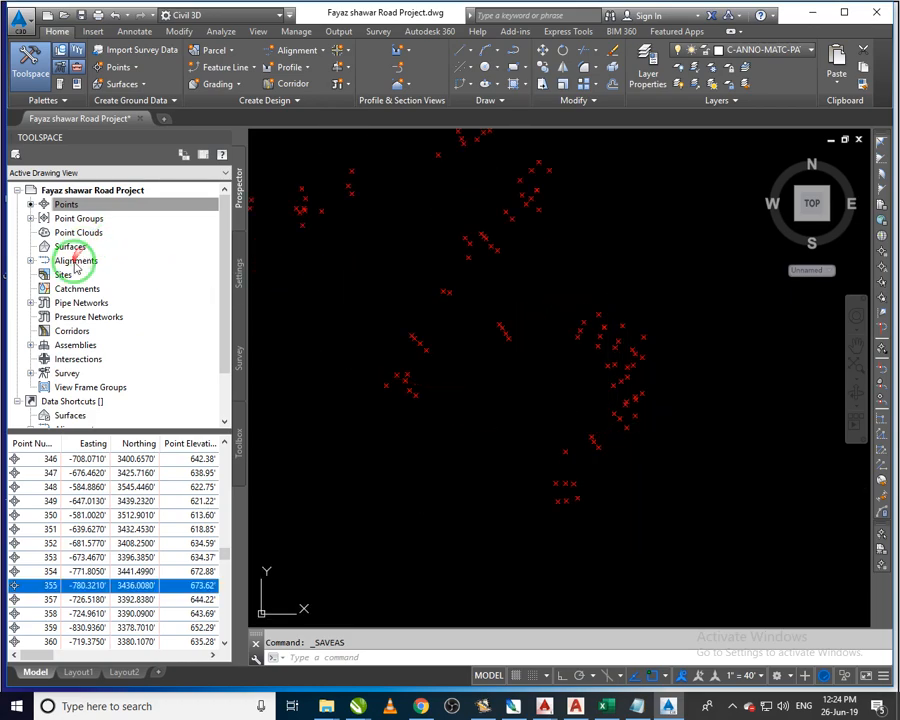
pyautogui.click(74, 219)
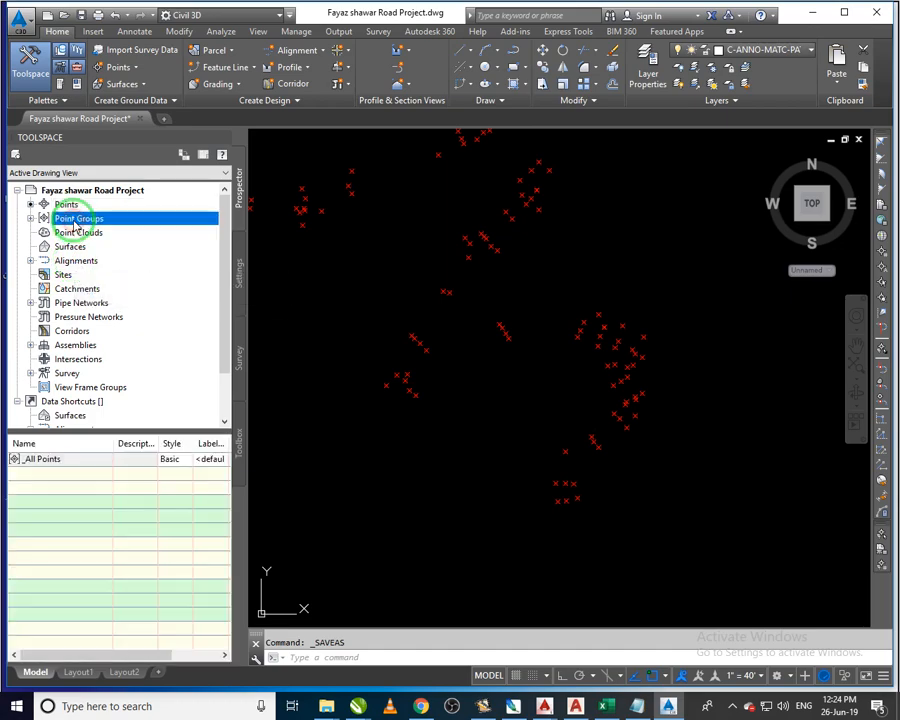
pyautogui.click(83, 262)
pyautogui.click(70, 247)
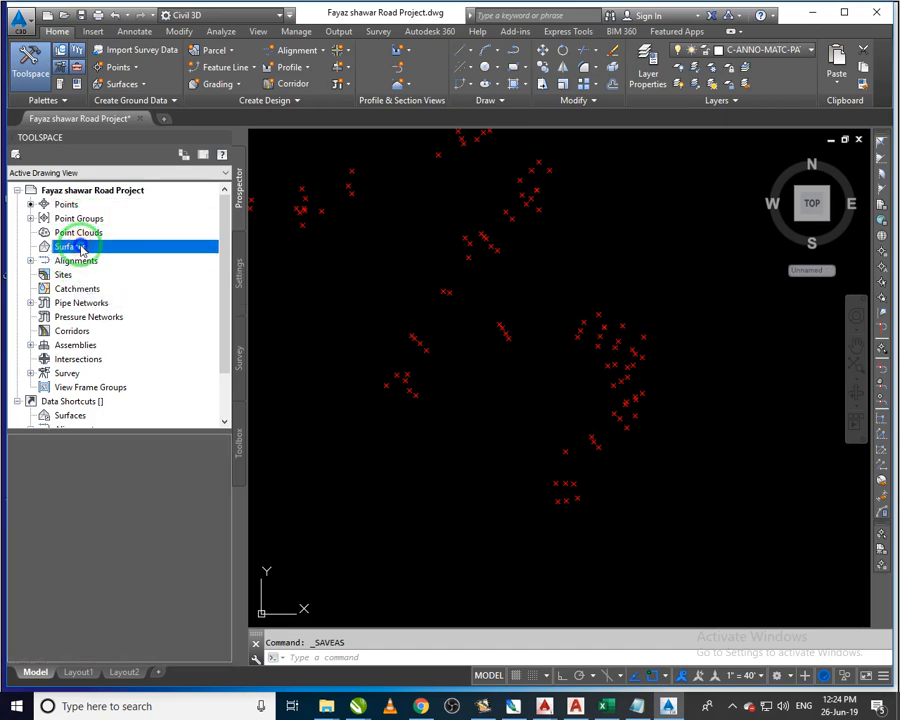
pyautogui.rightClick(95, 247)
pyautogui.click(130, 256)
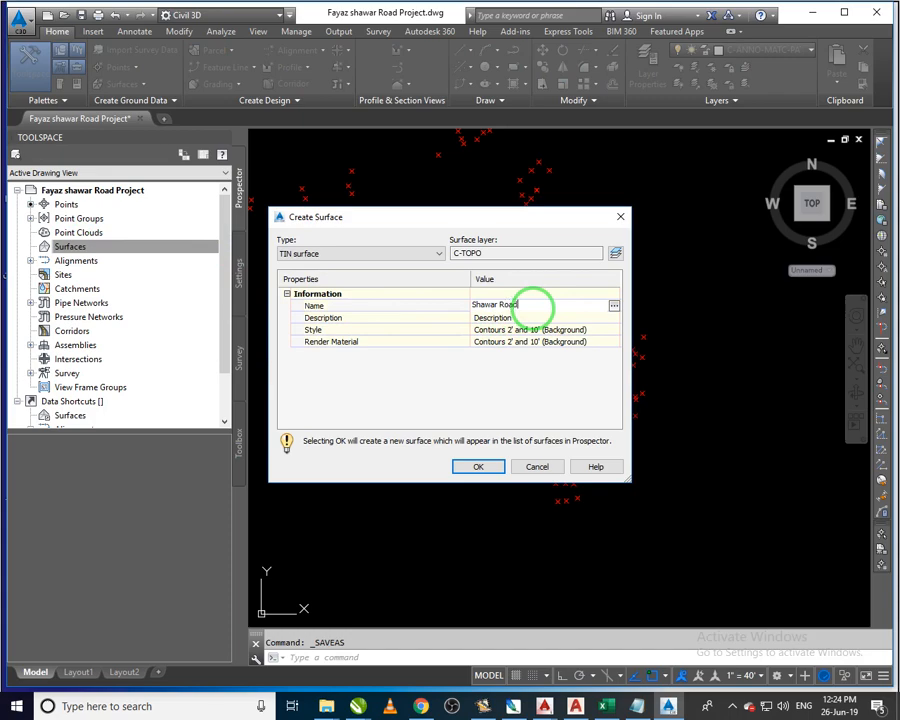
# Set the new surface's style to Contours 1' and 5' (Background) and create the surface
pyautogui.click(570, 330)
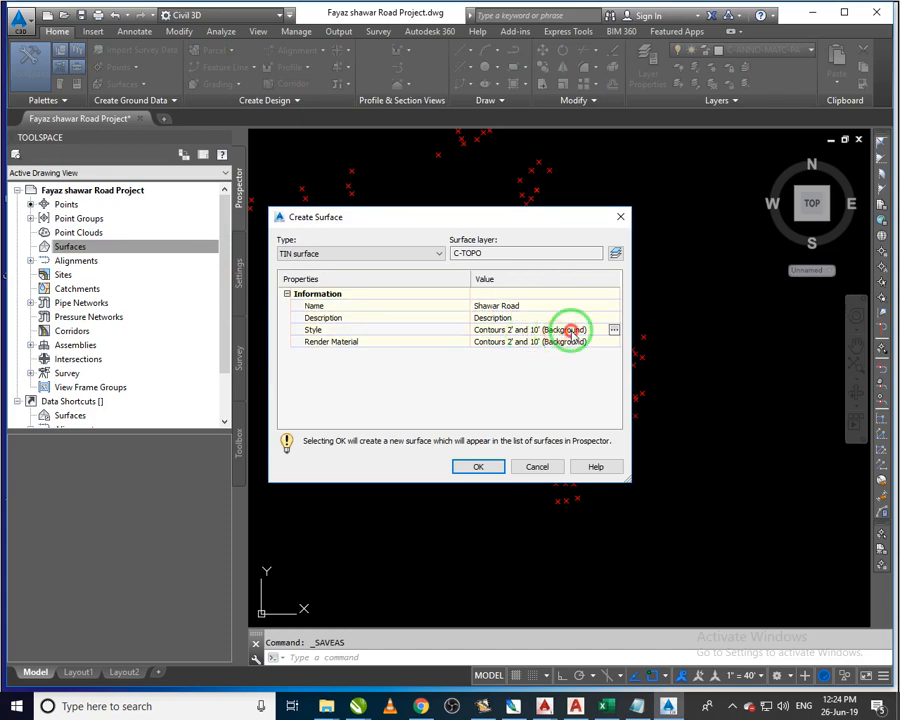
pyautogui.click(614, 331)
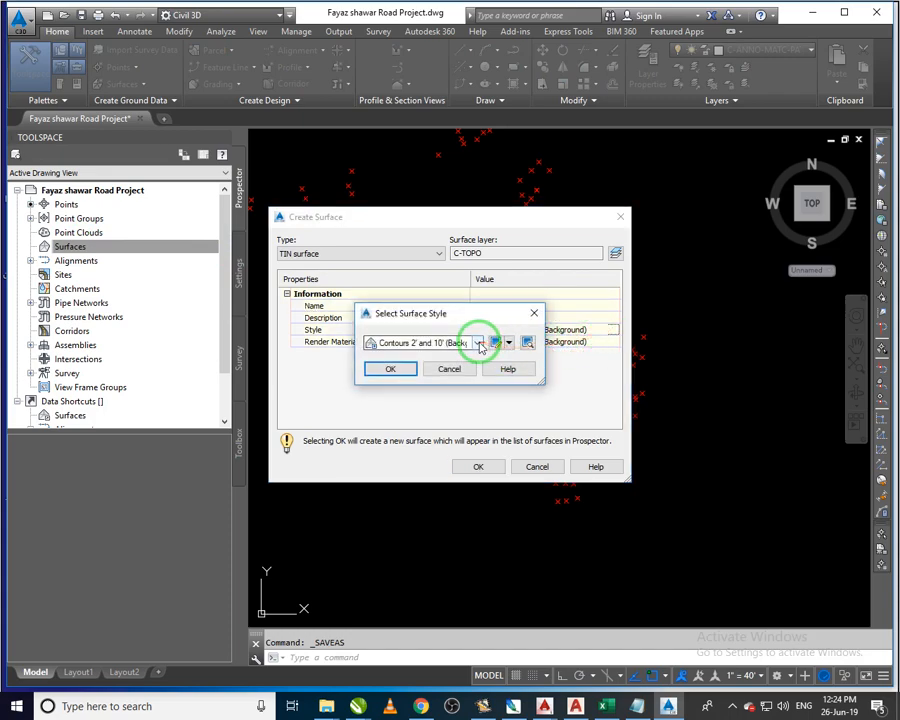
pyautogui.click(477, 342)
pyautogui.click(453, 383)
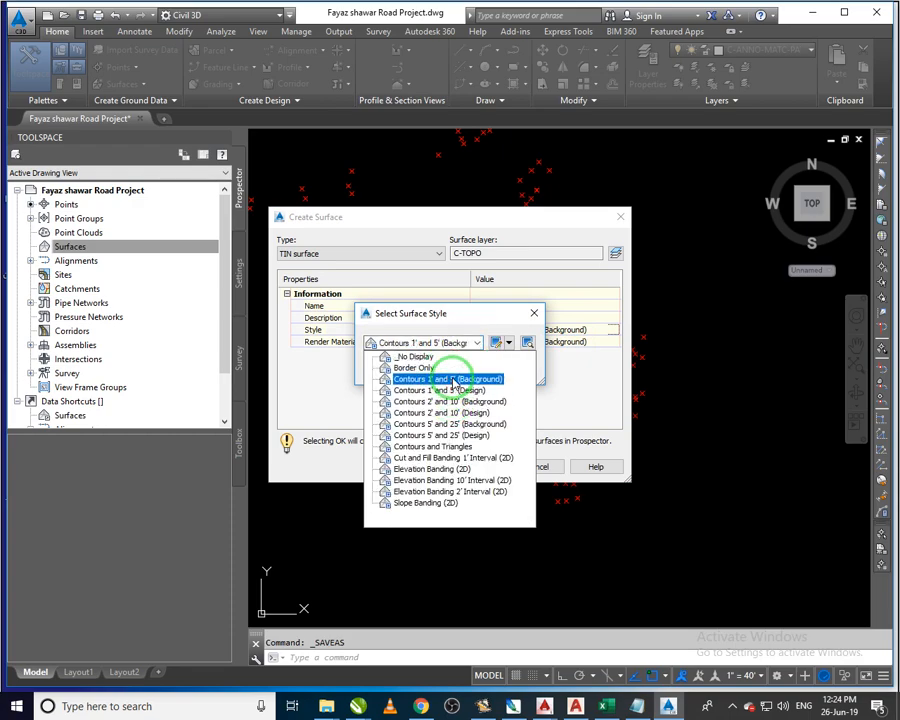
pyautogui.click(393, 369)
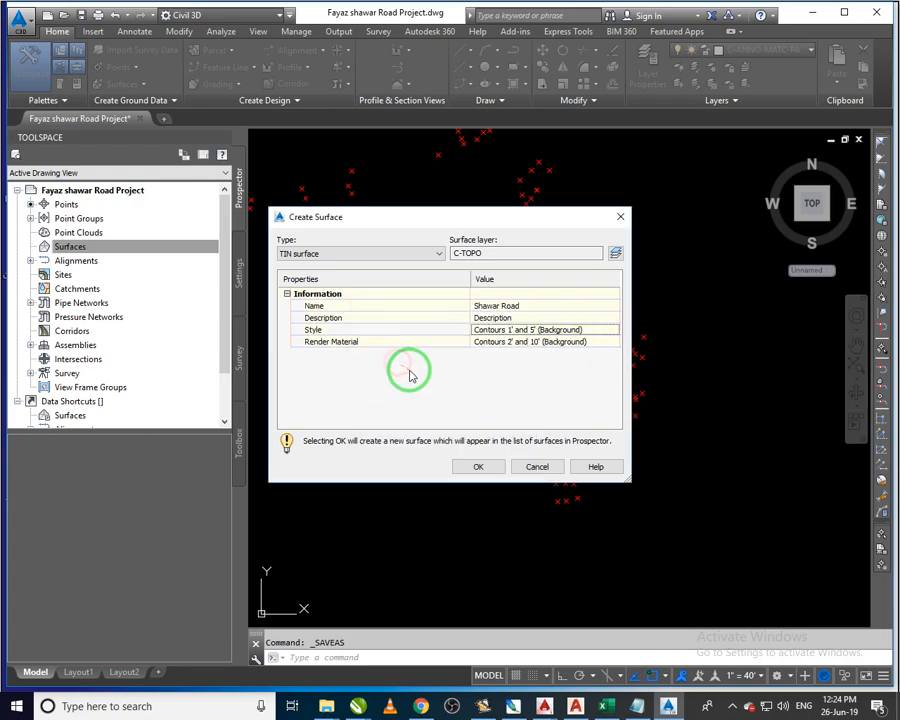
pyautogui.click(479, 466)
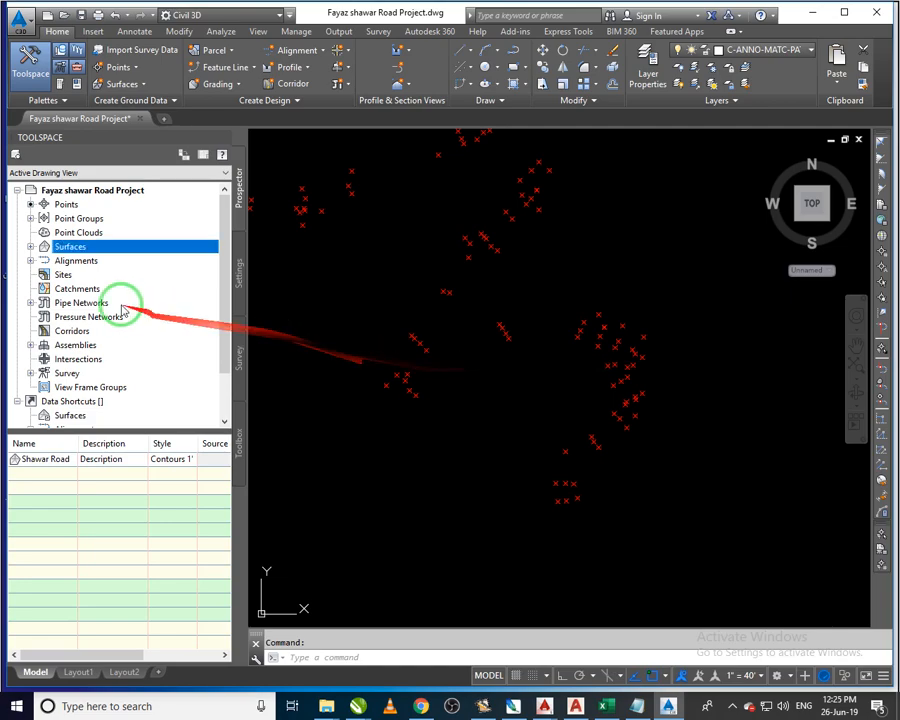
# Add the _All Points point group to the definition of the Shawar Road surface
pyautogui.click(31, 247)
pyautogui.click(44, 261)
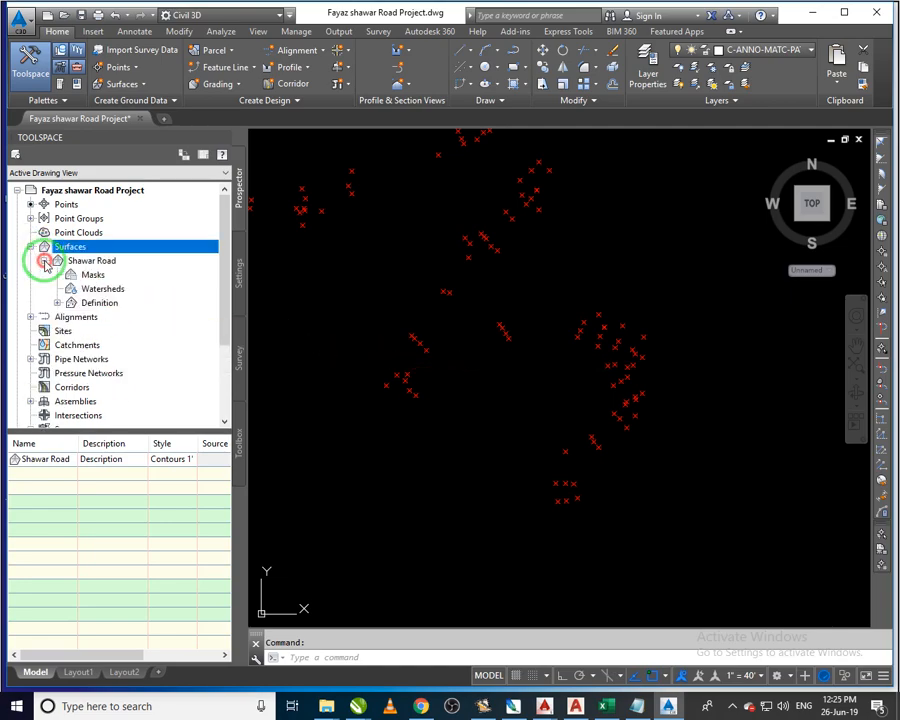
pyautogui.doubleClick(98, 304)
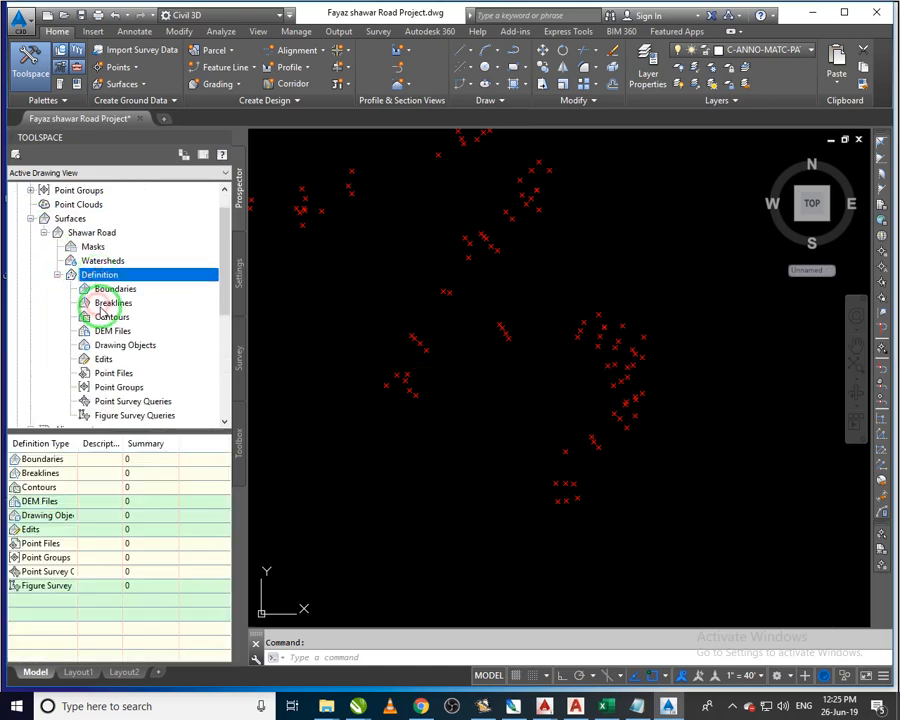
pyautogui.scroll(-1, 141, 377)
pyautogui.click(114, 331)
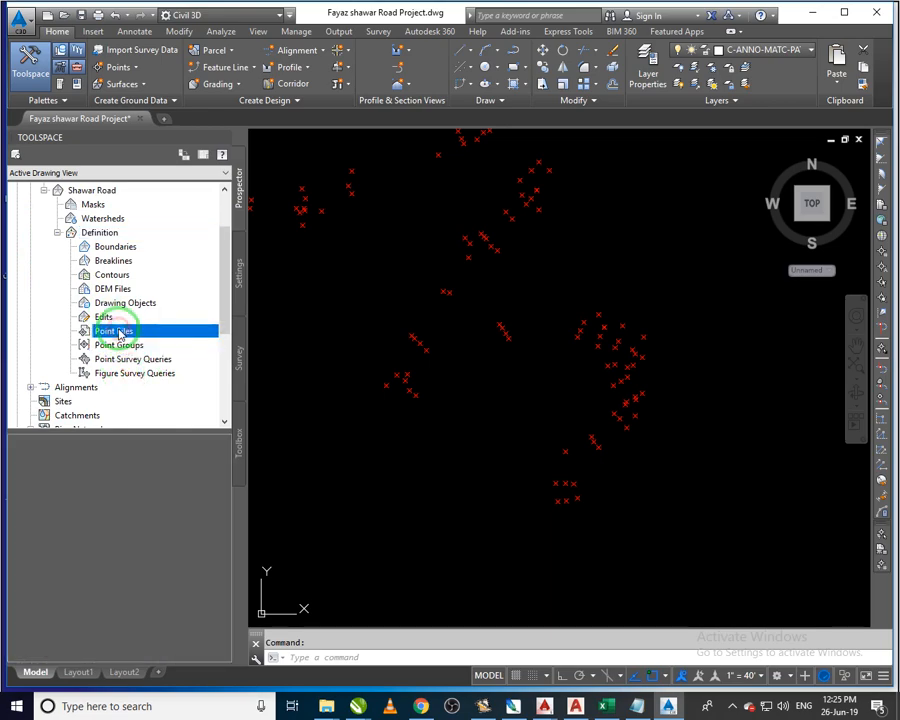
pyautogui.rightClick(121, 333)
pyautogui.click(112, 345)
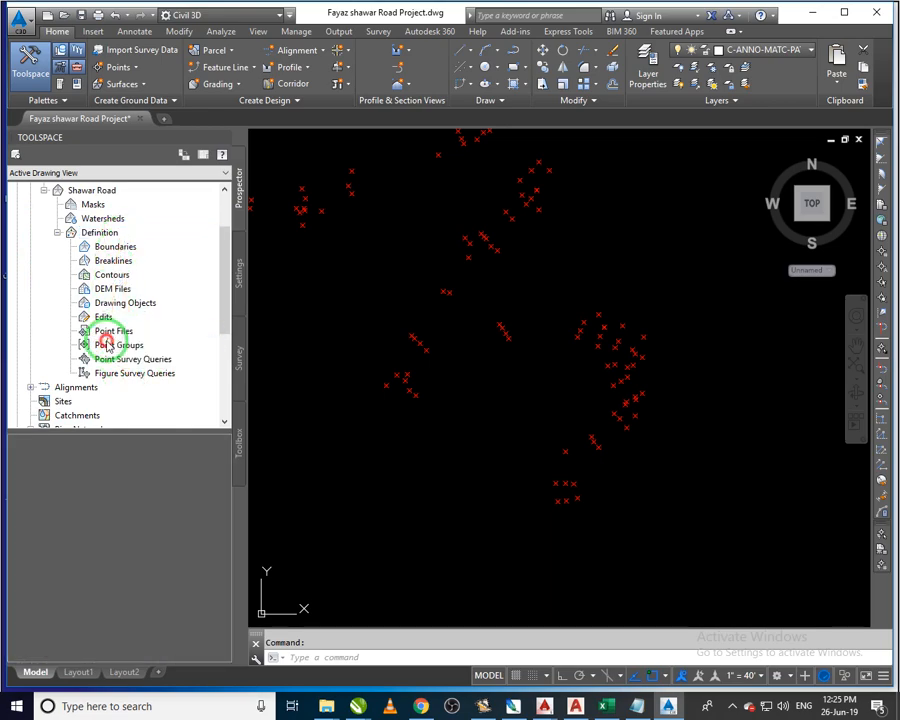
pyautogui.rightClick(113, 350)
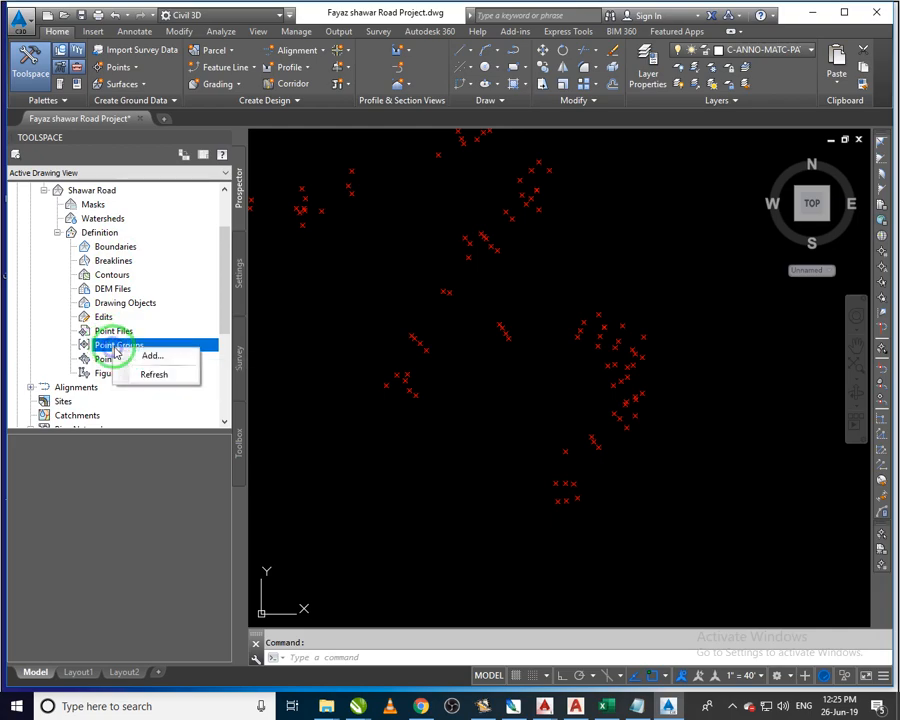
pyautogui.click(141, 353)
pyautogui.click(383, 330)
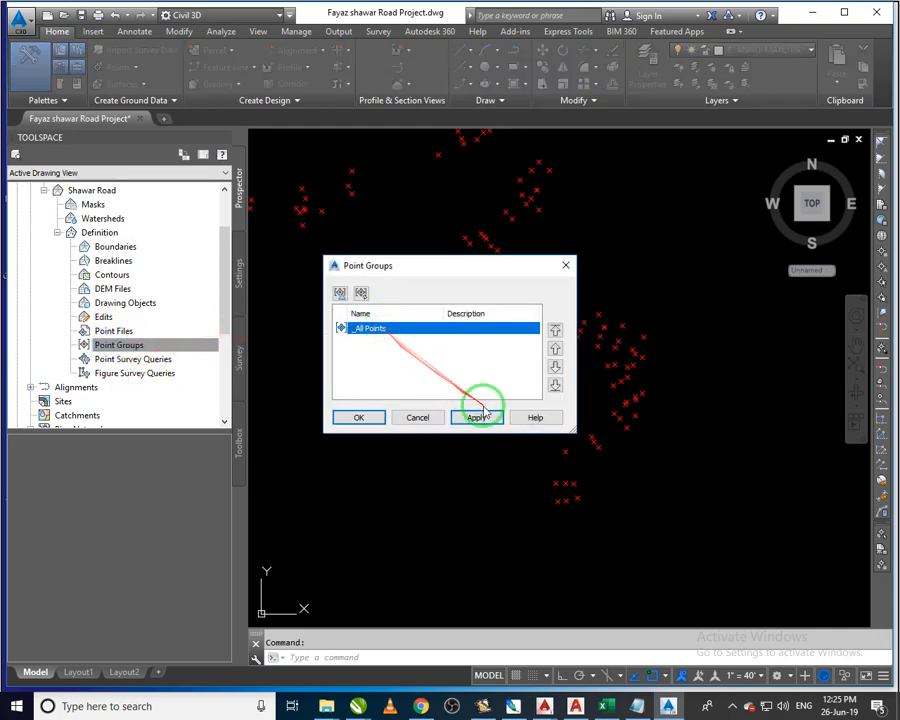
pyautogui.click(474, 417)
pyautogui.click(360, 417)
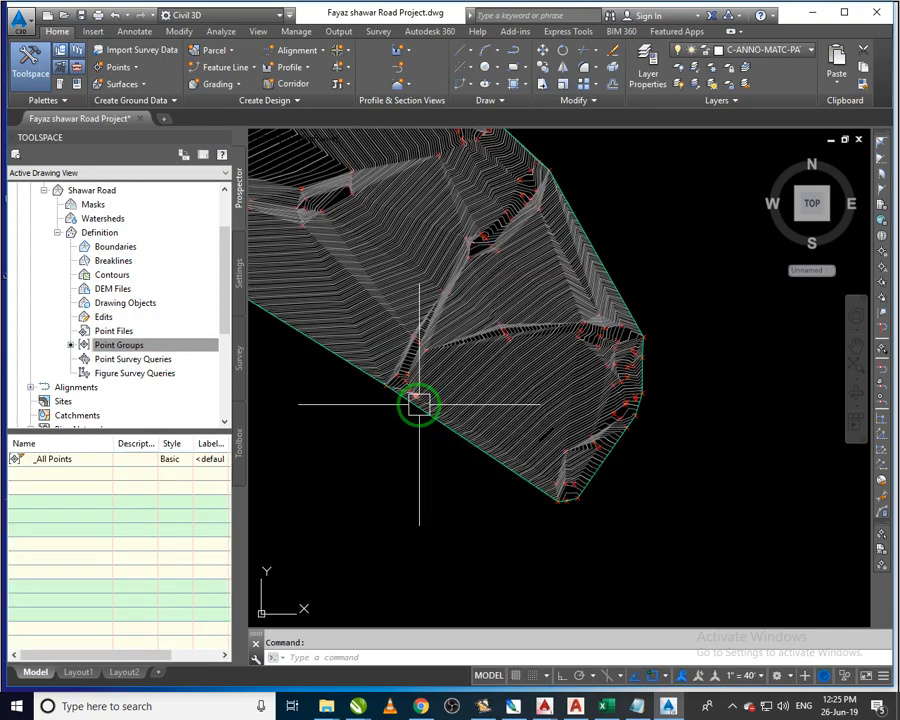
# Examine the contours and outer border along the whole Shawar Road surface, especially around its southeastern end
pyautogui.scroll(-3, 553, 472)
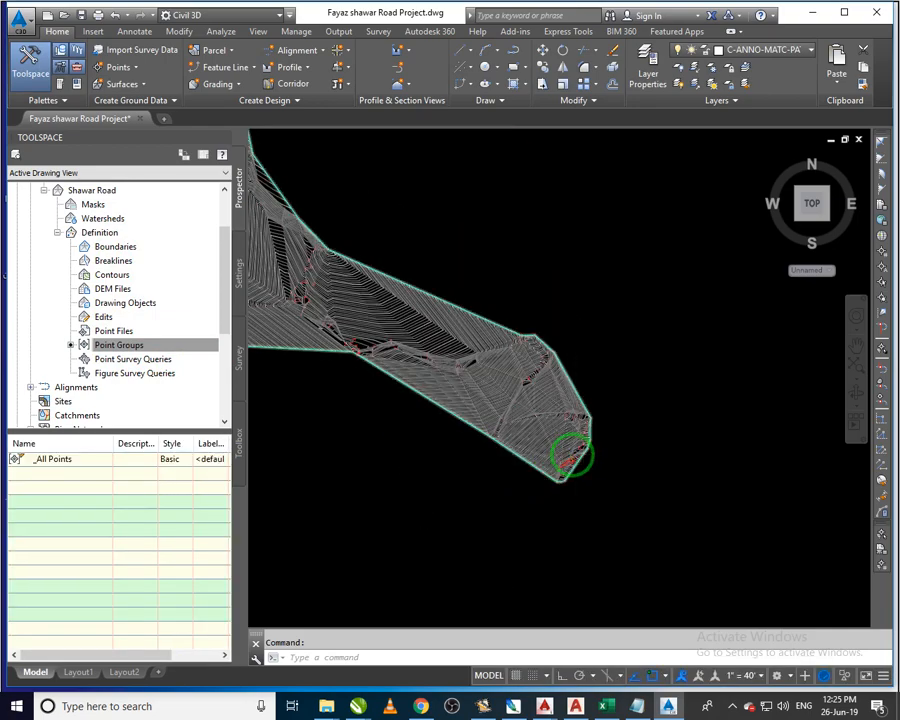
pyautogui.scroll(-2, 574, 455)
pyautogui.moveTo(430, 400); pyautogui.dragTo(635, 475, button='middle')
pyautogui.scroll(-2, 516, 416)
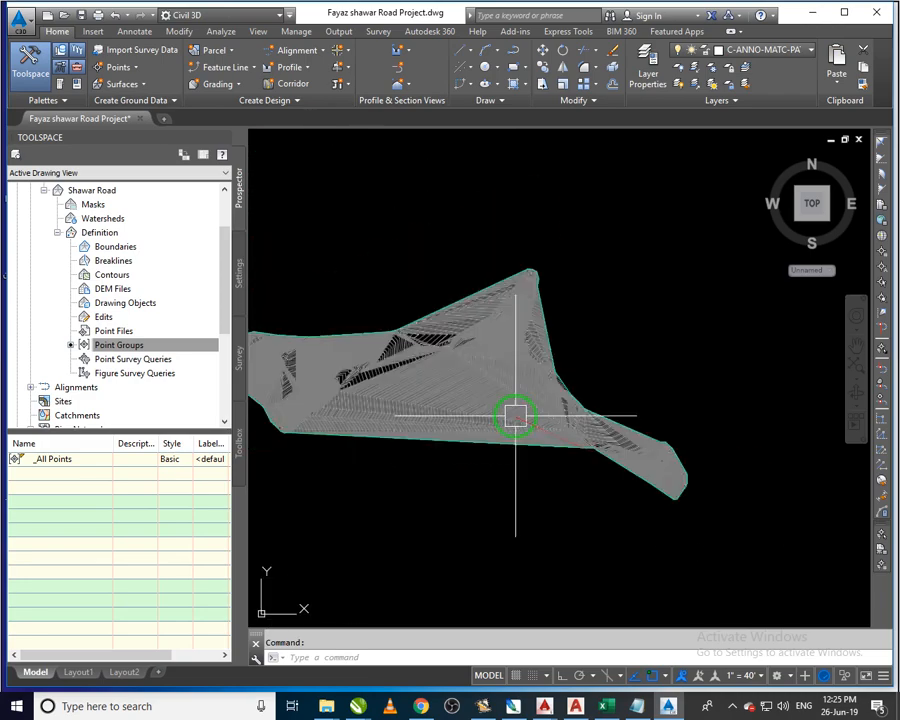
pyautogui.moveTo(559, 414); pyautogui.dragTo(615, 391, button='middle')
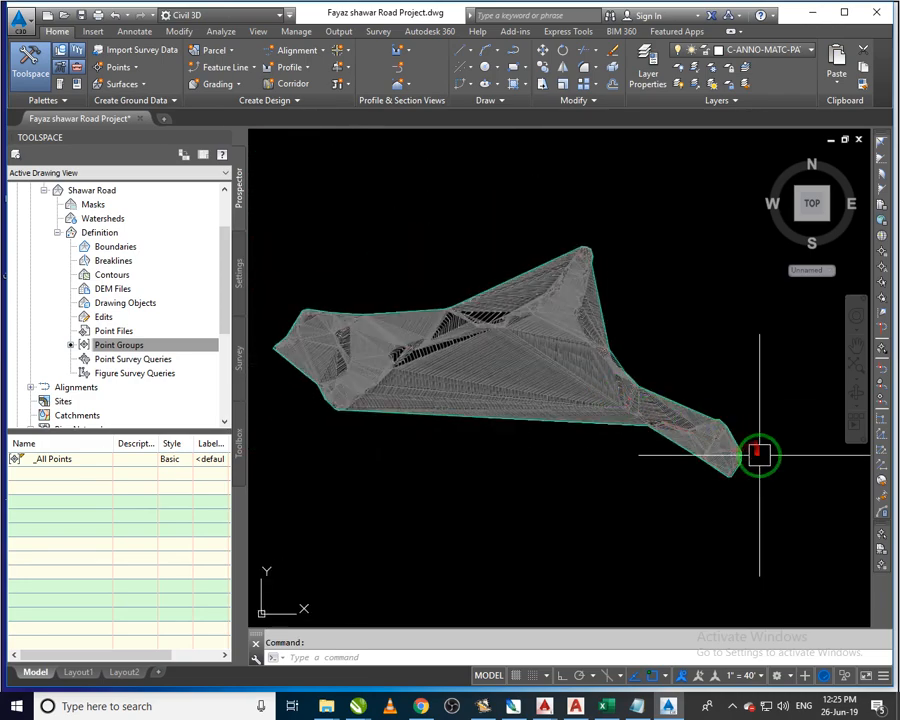
pyautogui.scroll(3, 759, 455)
pyautogui.scroll(-1, 745, 430)
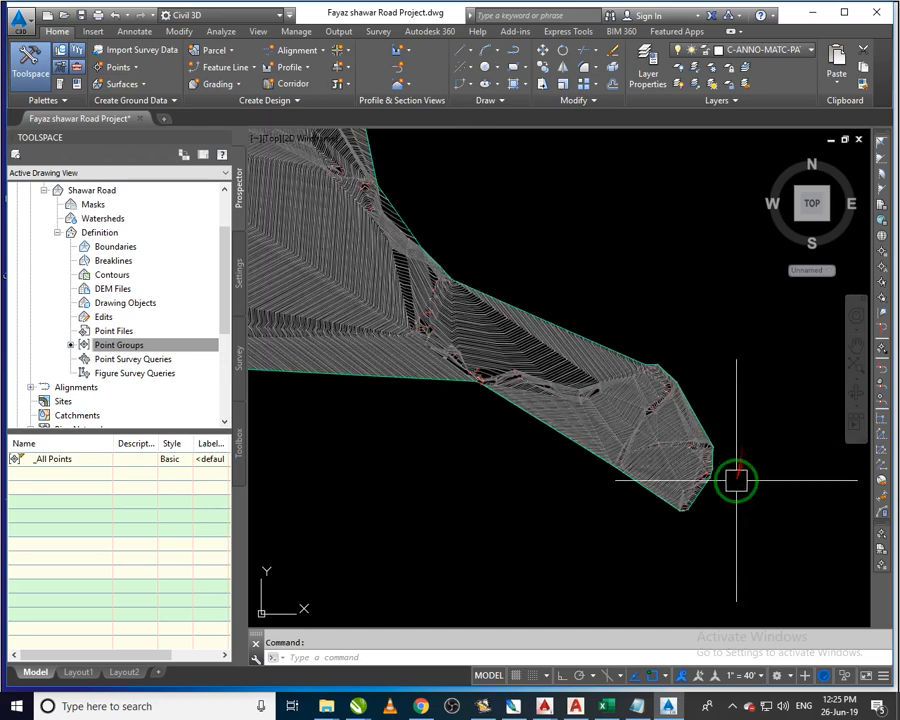
pyautogui.scroll(3, 736, 481)
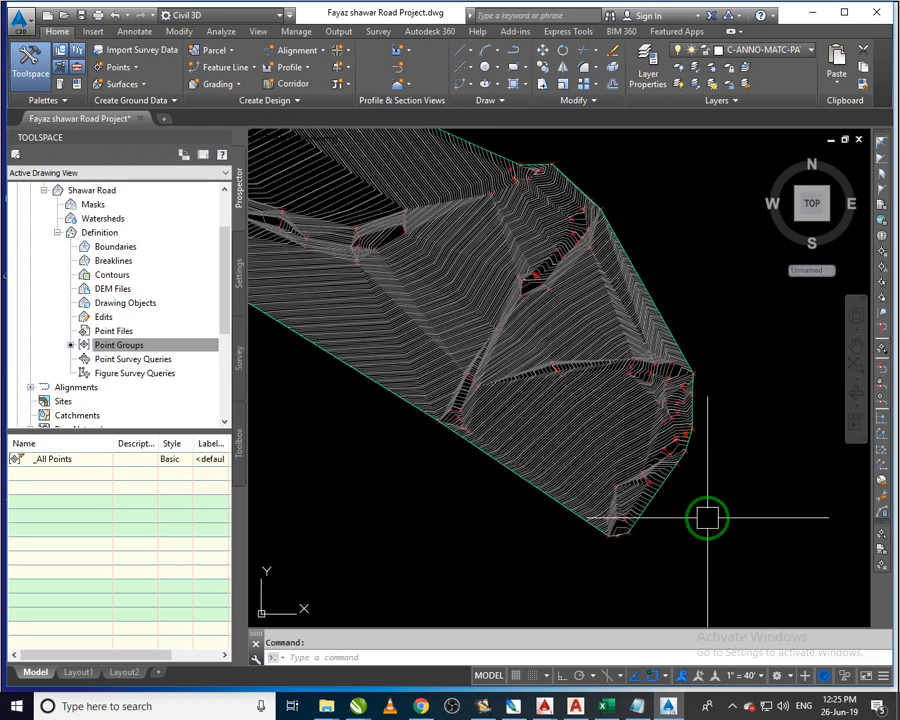
pyautogui.scroll(-5, 697, 488)
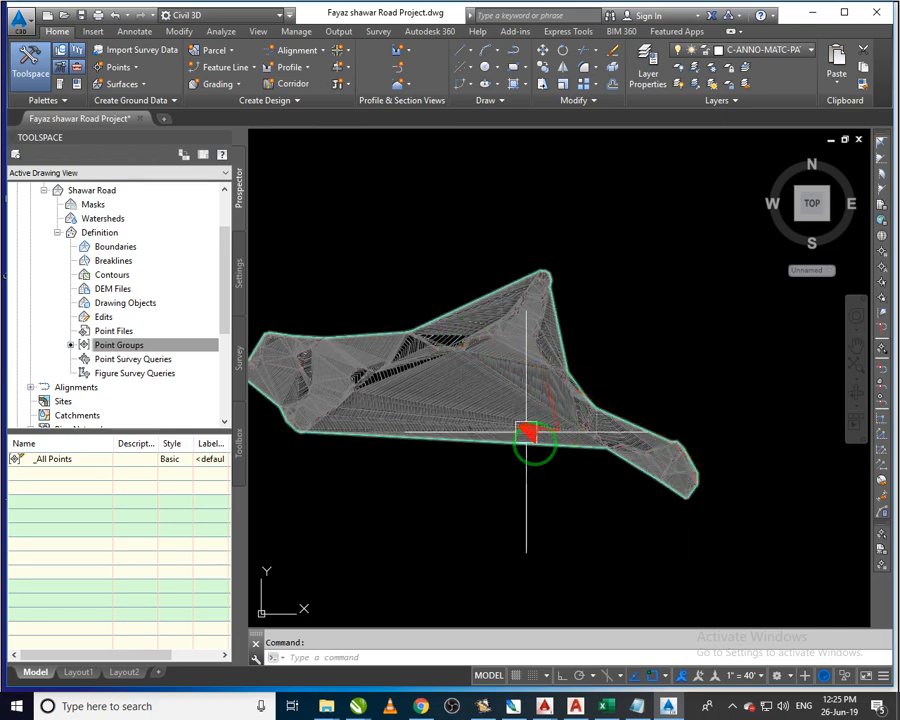
pyautogui.scroll(4, 360, 406)
pyautogui.scroll(-3, 528, 352)
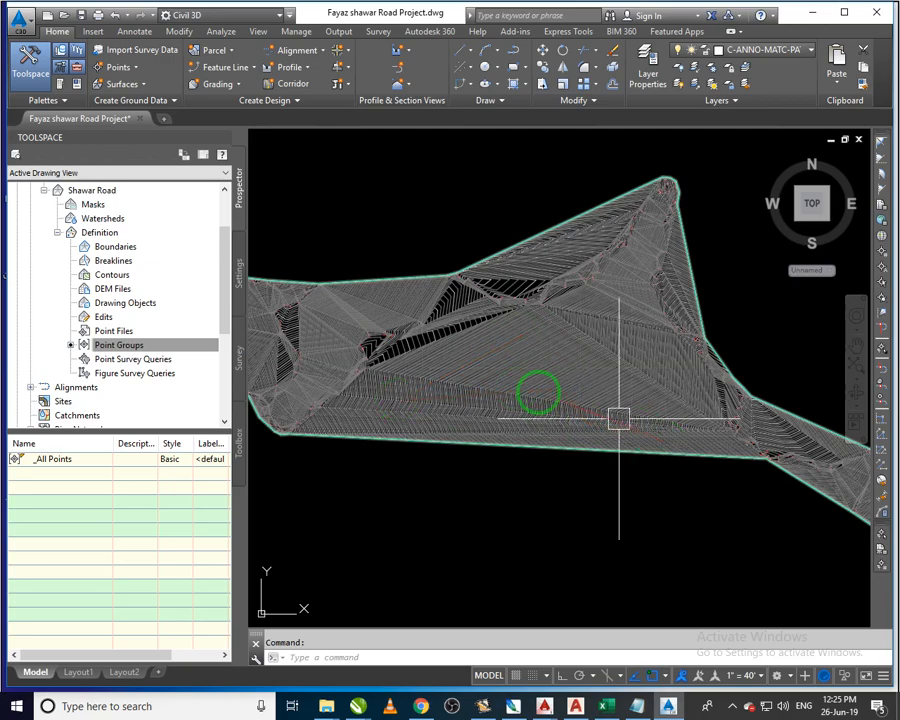
pyautogui.scroll(-2, 635, 440)
pyautogui.scroll(4, 600, 430)
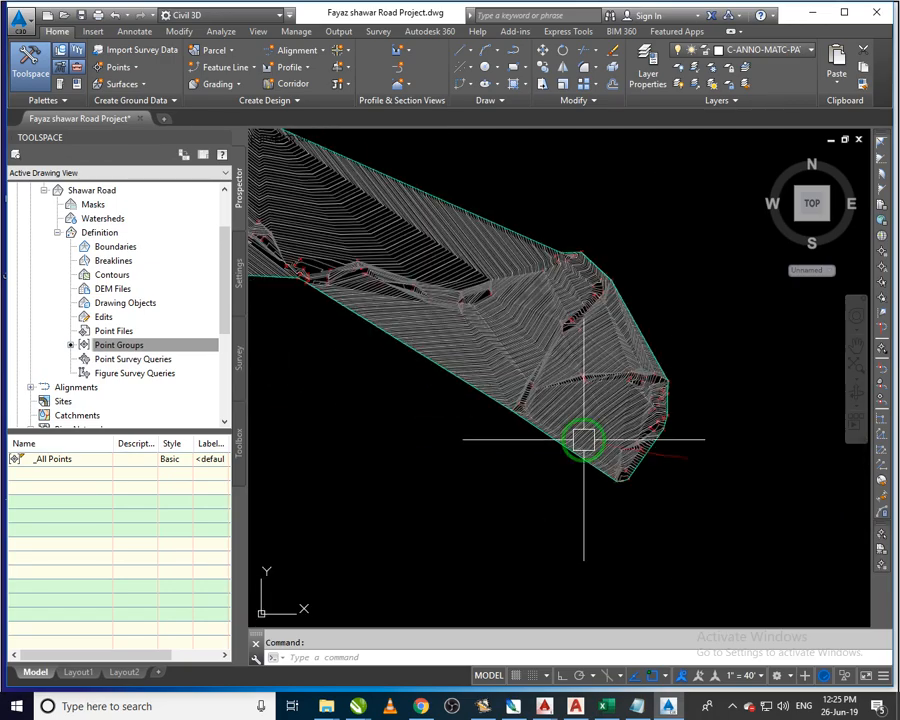
pyautogui.scroll(3, 584, 440)
pyautogui.scroll(-2, 600, 440)
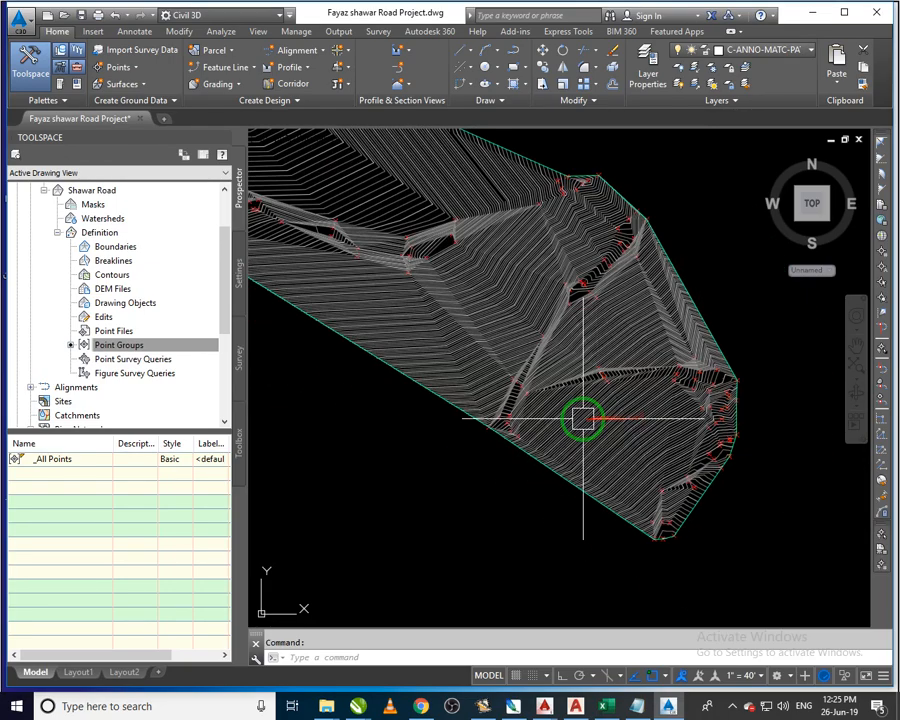
# Edit the Shawar Road surface's style, setting the contour intervals to 2' minor and 10' major, and apply the change
pyautogui.click(595, 428)
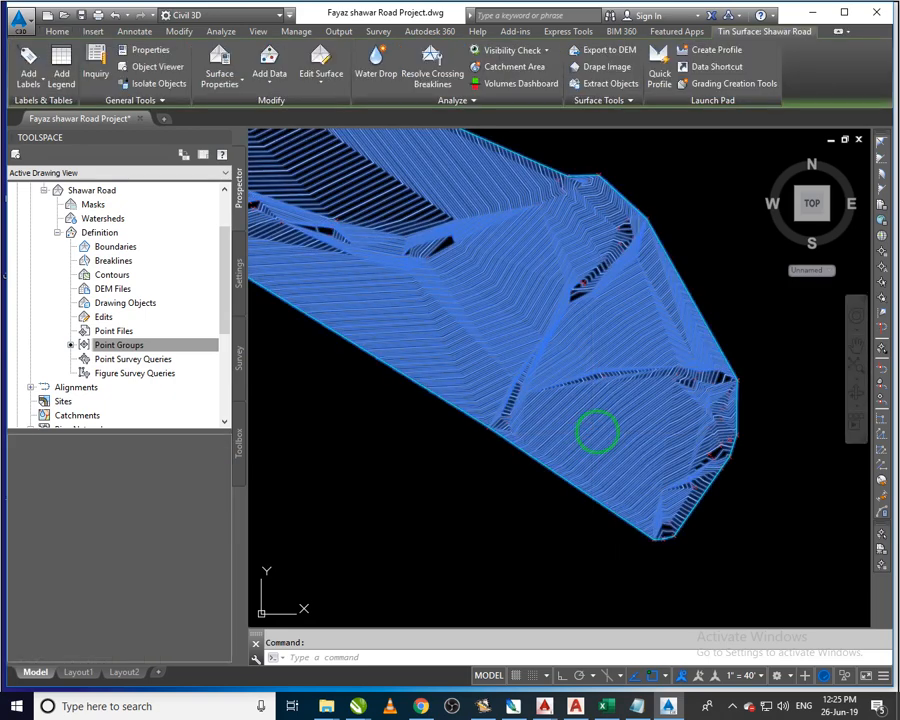
pyautogui.rightClick(599, 435)
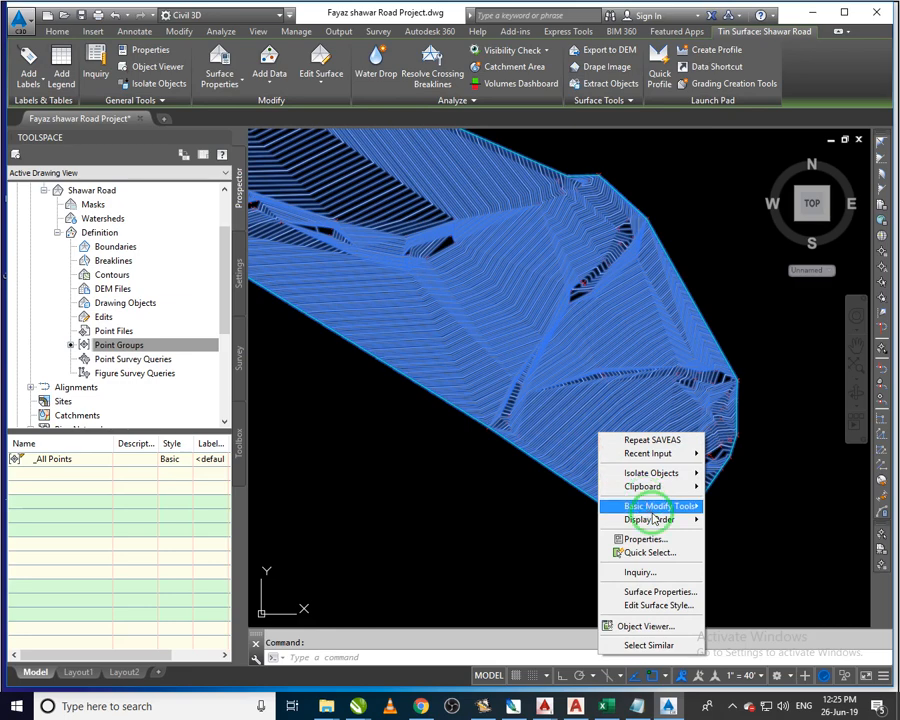
pyautogui.click(679, 607)
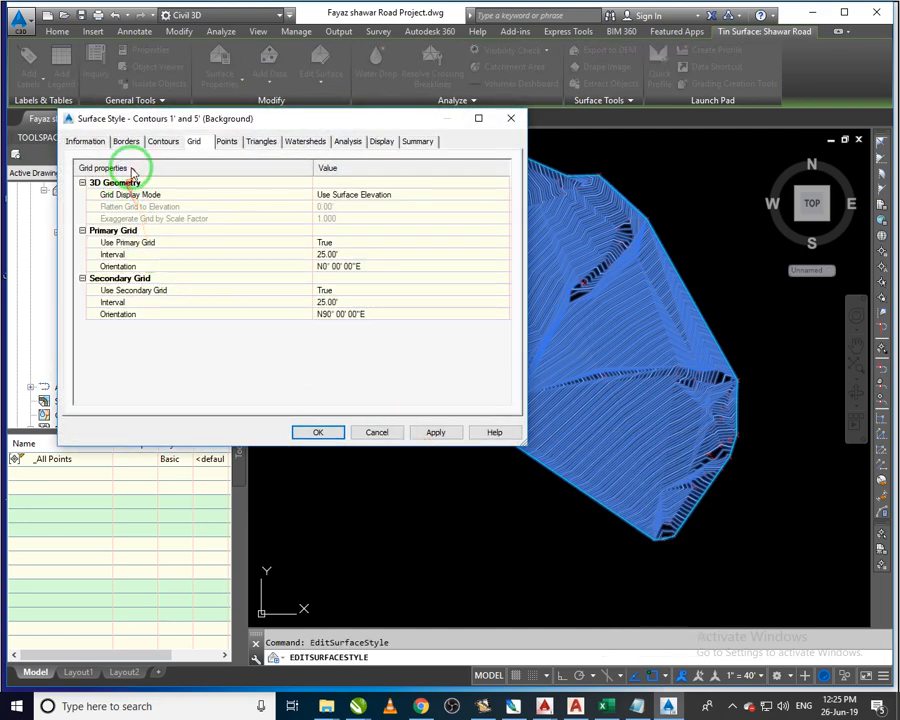
pyautogui.click(164, 142)
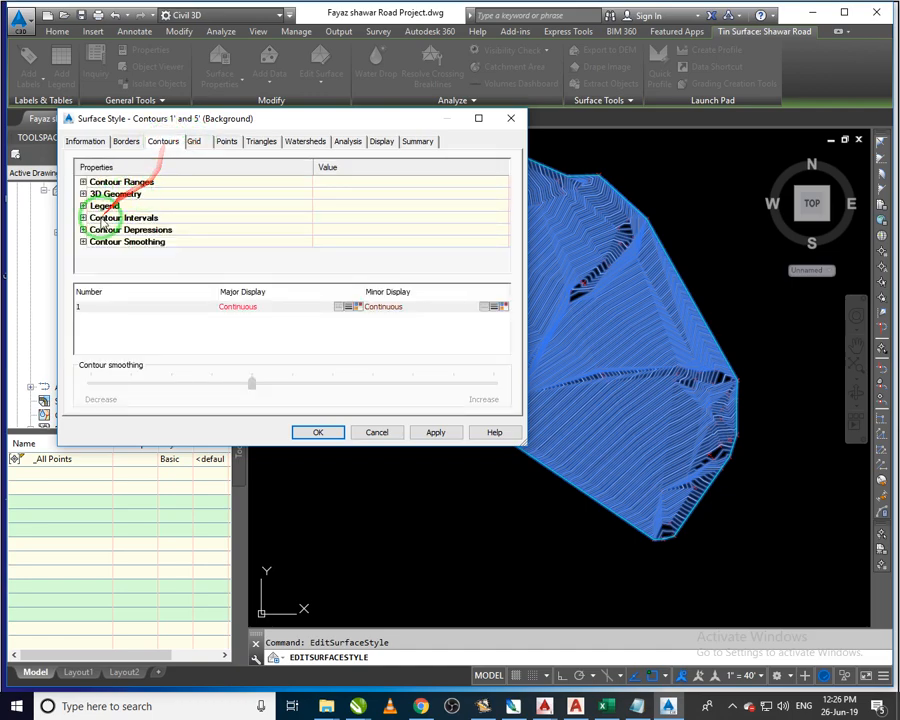
pyautogui.click(84, 218)
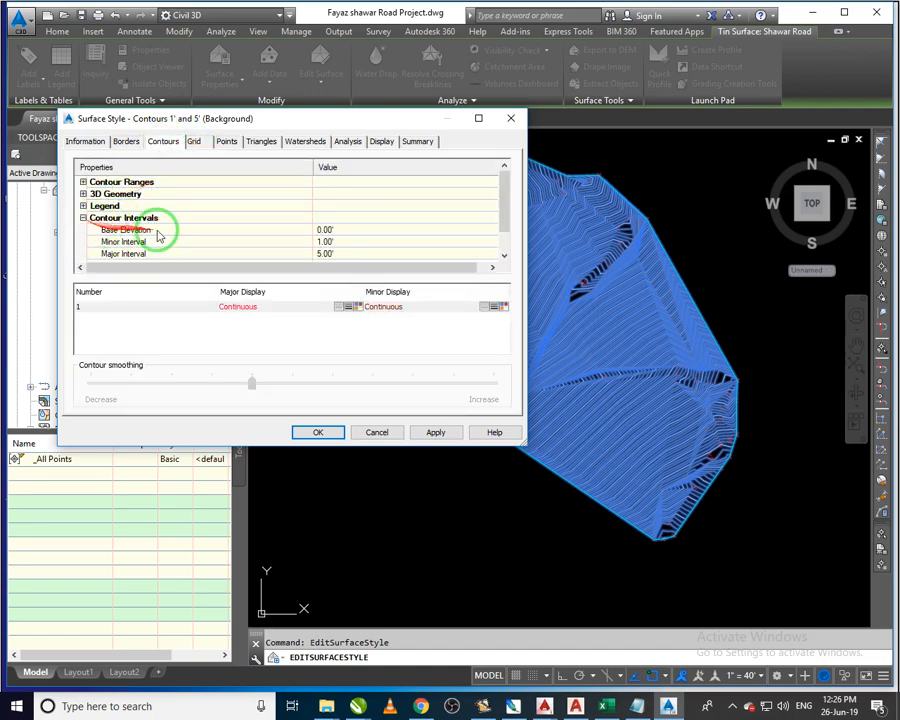
pyautogui.scroll(-1, 273, 244)
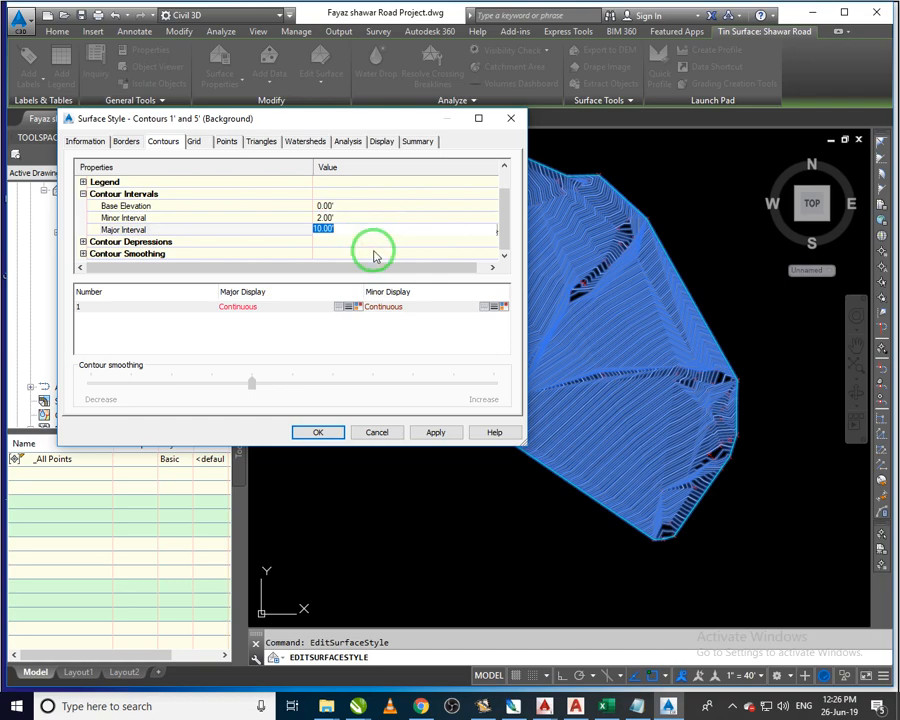
pyautogui.click(435, 432)
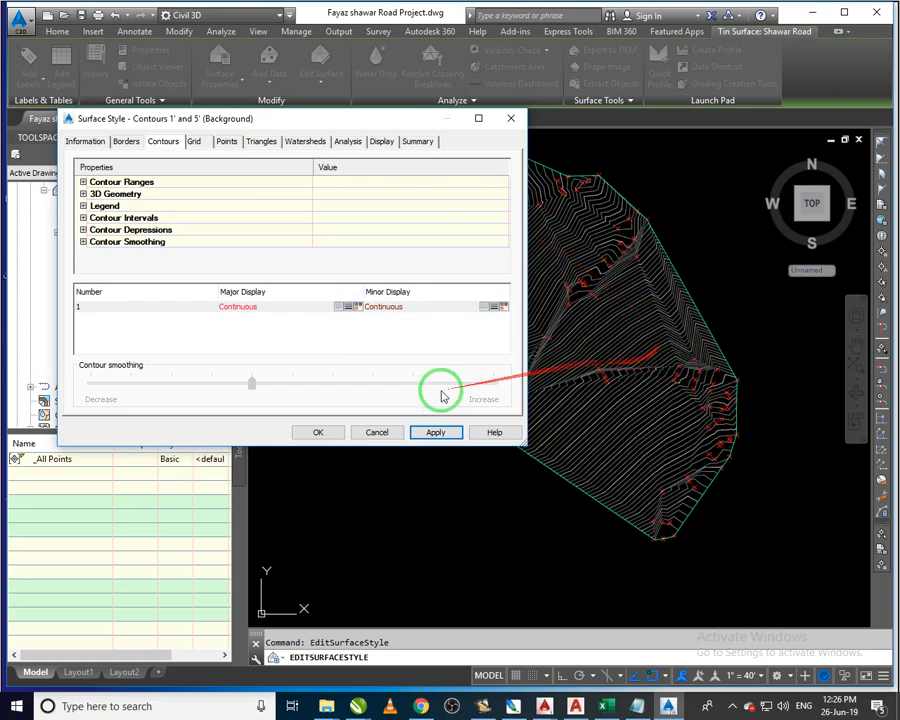
# Review the surface style's information, border, contour, grid, point, triangle and watershed settings
pyautogui.click(97, 141)
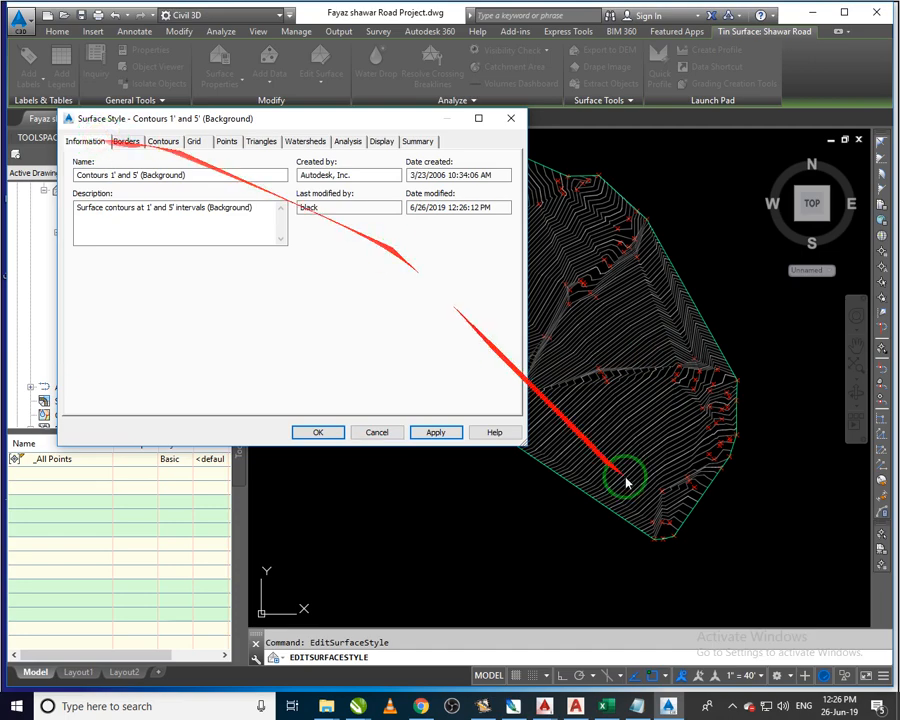
pyautogui.click(124, 141)
pyautogui.click(86, 141)
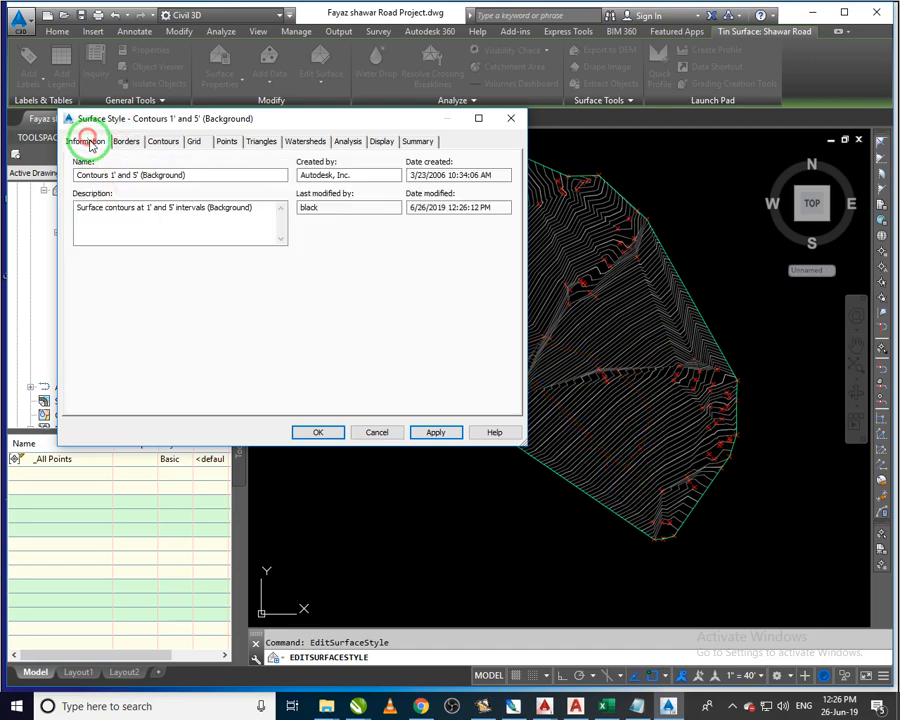
pyautogui.click(162, 141)
pyautogui.click(193, 141)
pyautogui.click(225, 141)
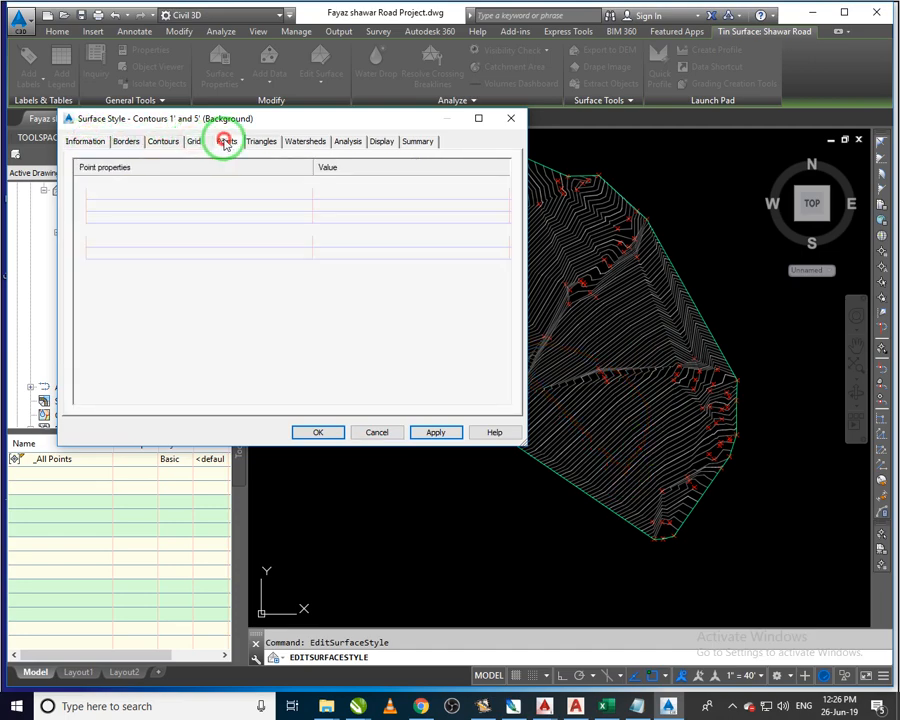
pyautogui.click(258, 141)
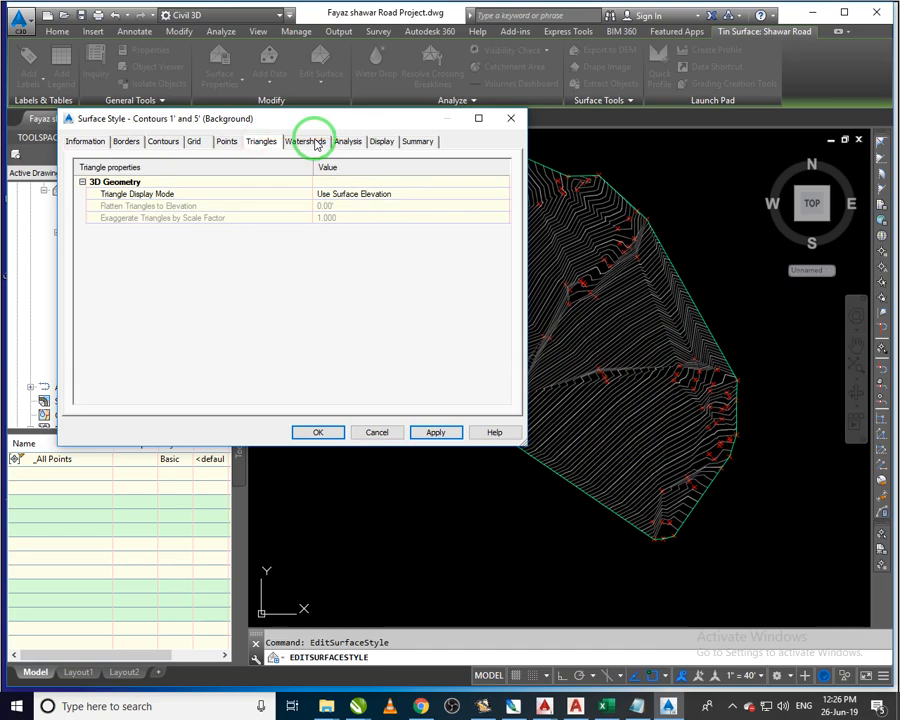
pyautogui.click(312, 142)
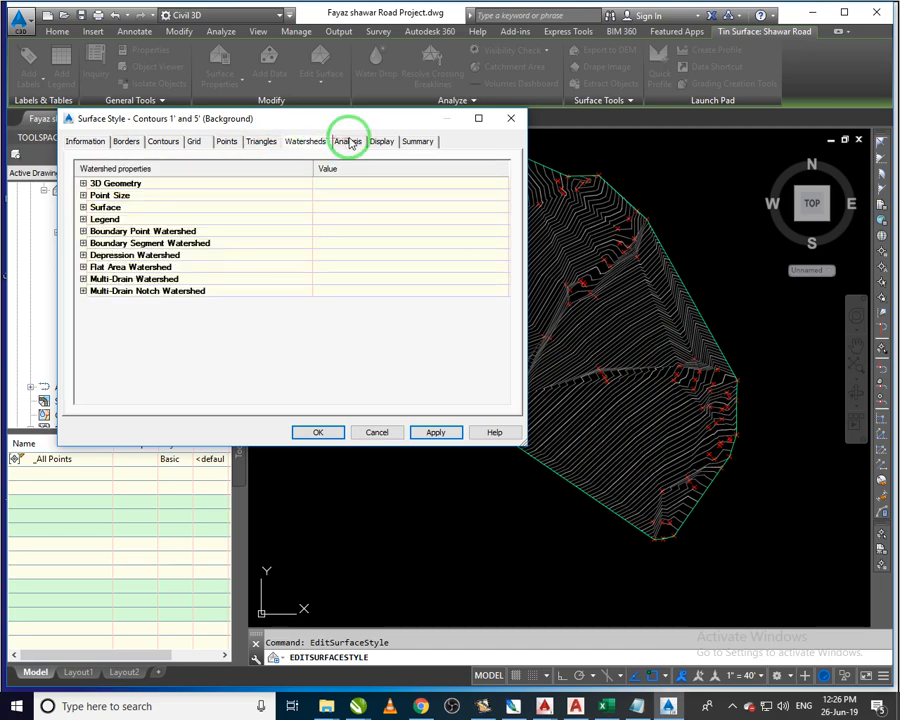
# Make the Triangles component visible in plan view for the surface style, and accept the style changes
pyautogui.click(383, 141)
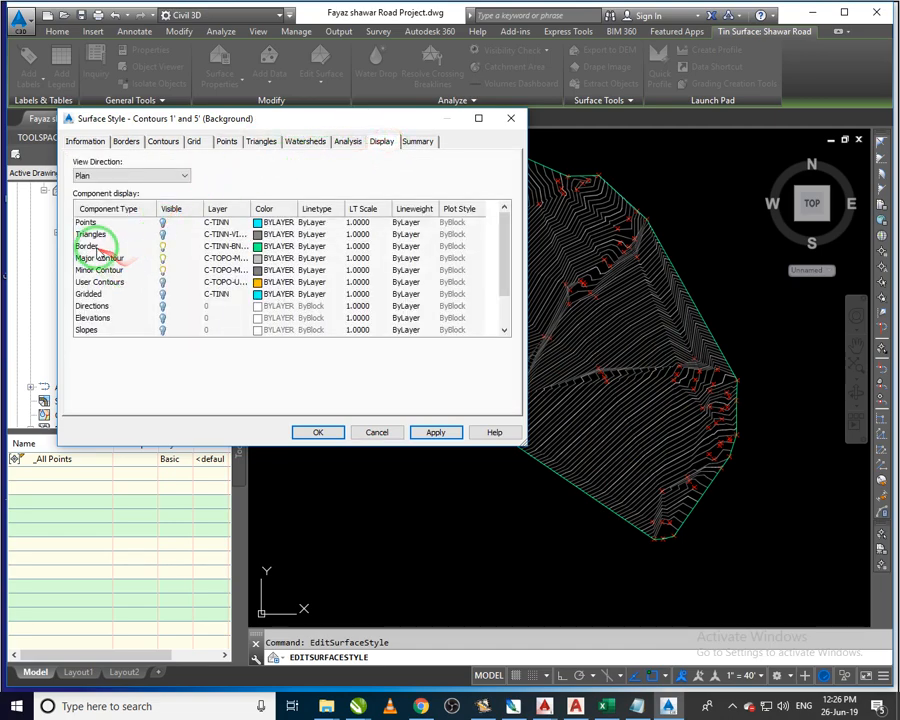
pyautogui.click(163, 234)
pyautogui.click(433, 432)
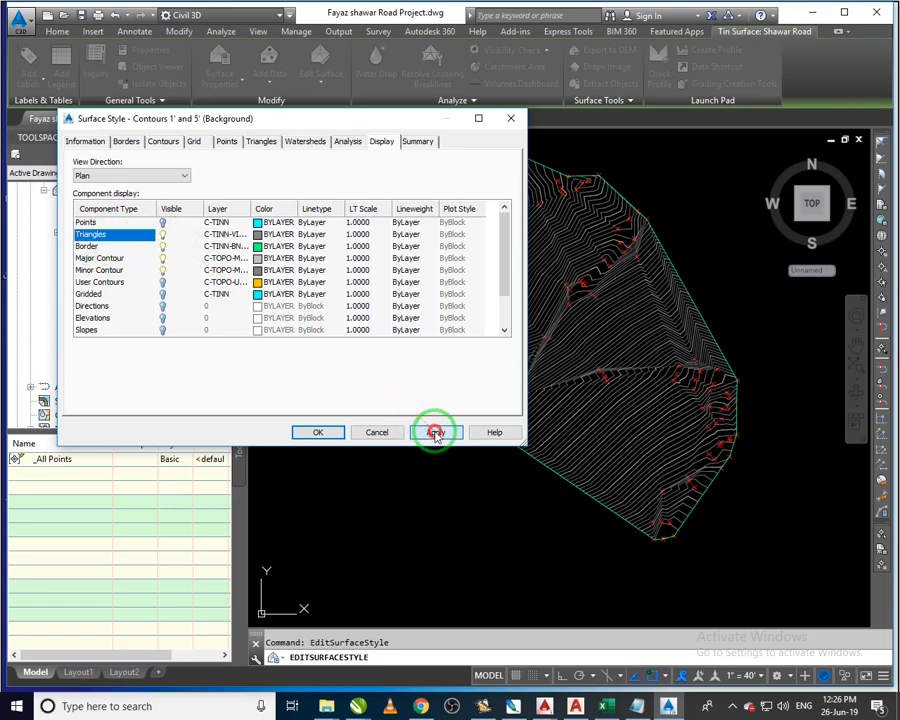
pyautogui.click(305, 432)
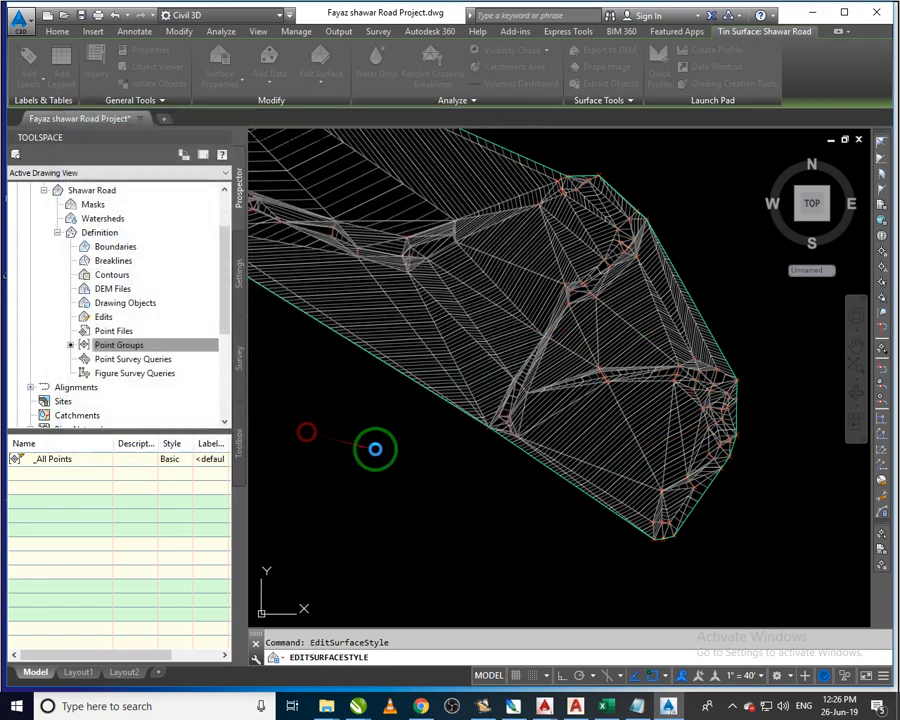
# Start Delete Line on the Shawar Road surface and remove the long triangle edges along the southwestern border near its southeastern end
pyautogui.scroll(3, 677, 514)
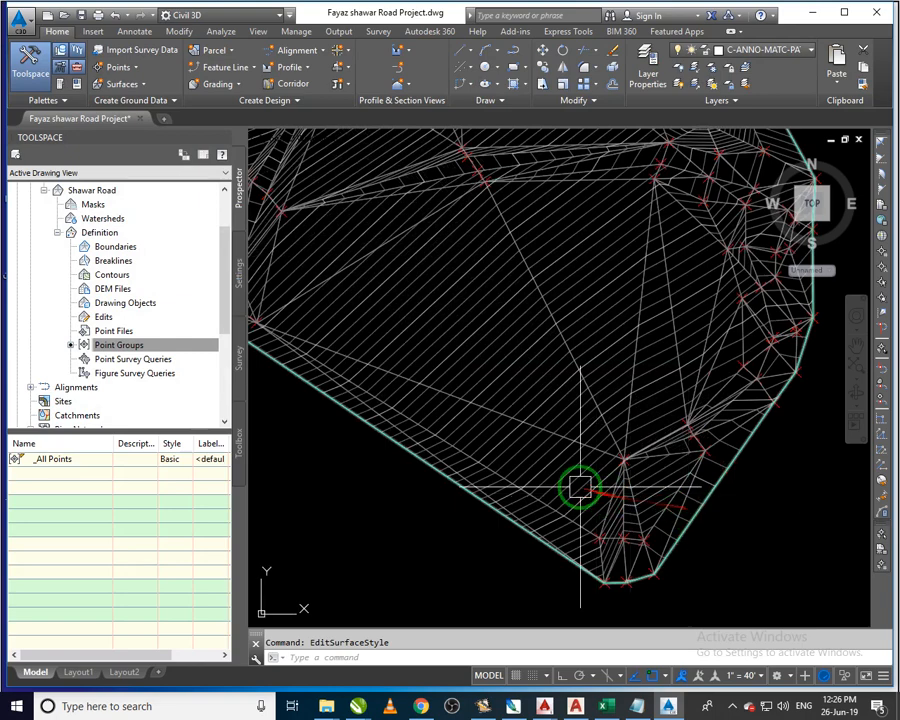
pyautogui.click(470, 472)
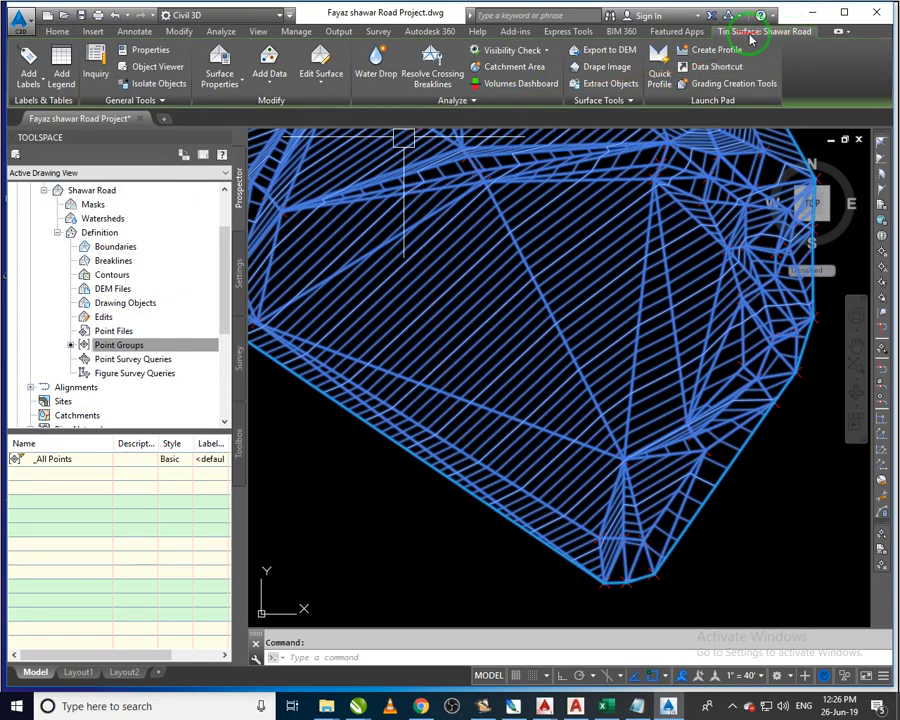
pyautogui.click(331, 88)
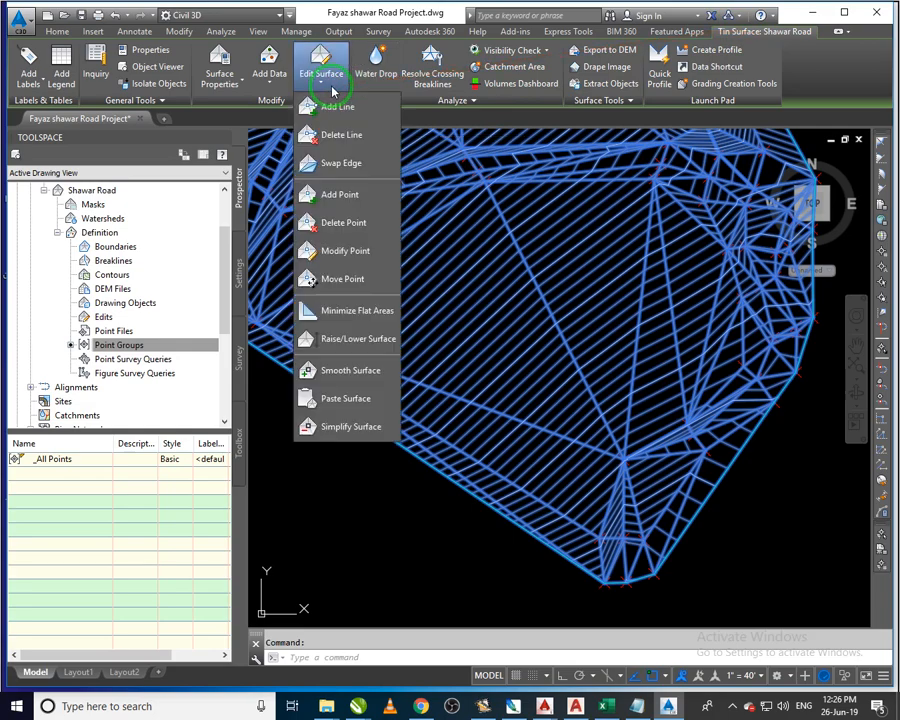
pyautogui.click(349, 142)
pyautogui.scroll(-1, 507, 458)
pyautogui.click(516, 548)
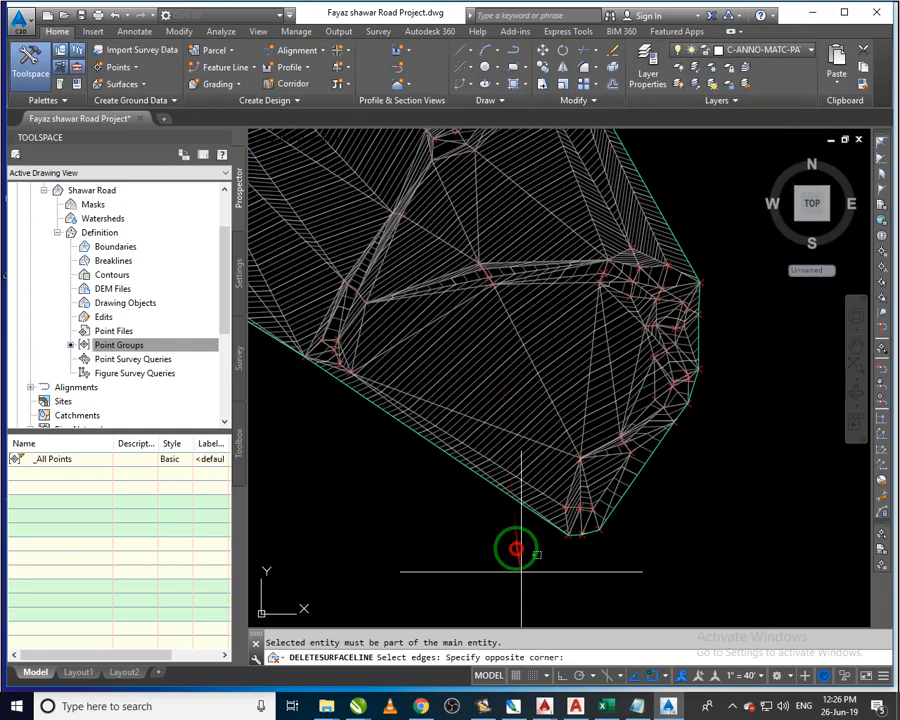
pyautogui.click(449, 375)
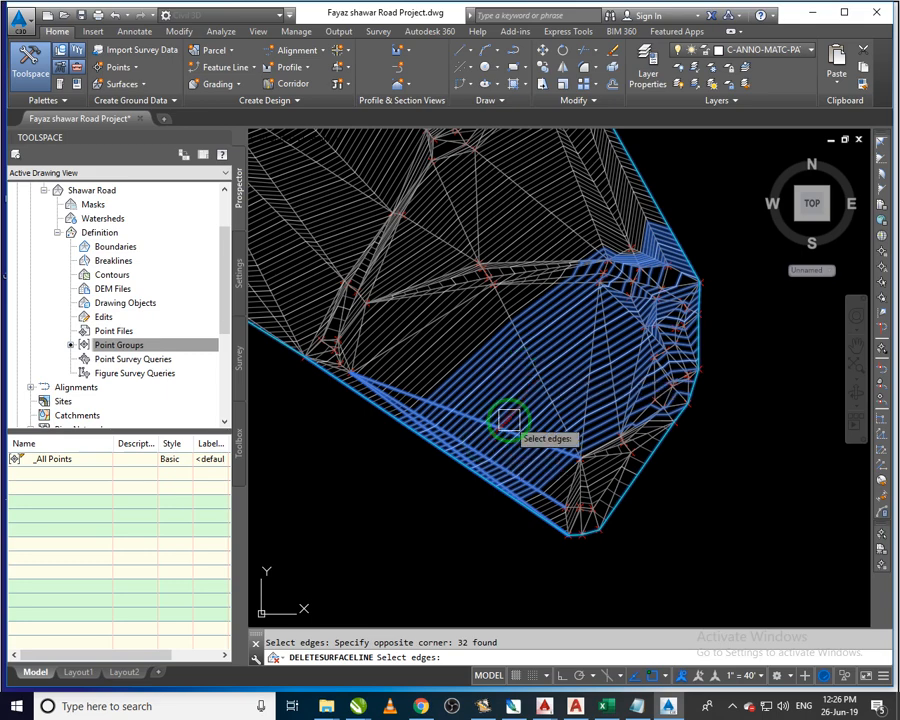
pyautogui.press('Return')
# Delete the remaining long surface edges that bridge the open area between the road's western leg and its southern tip
pyautogui.click(472, 368)
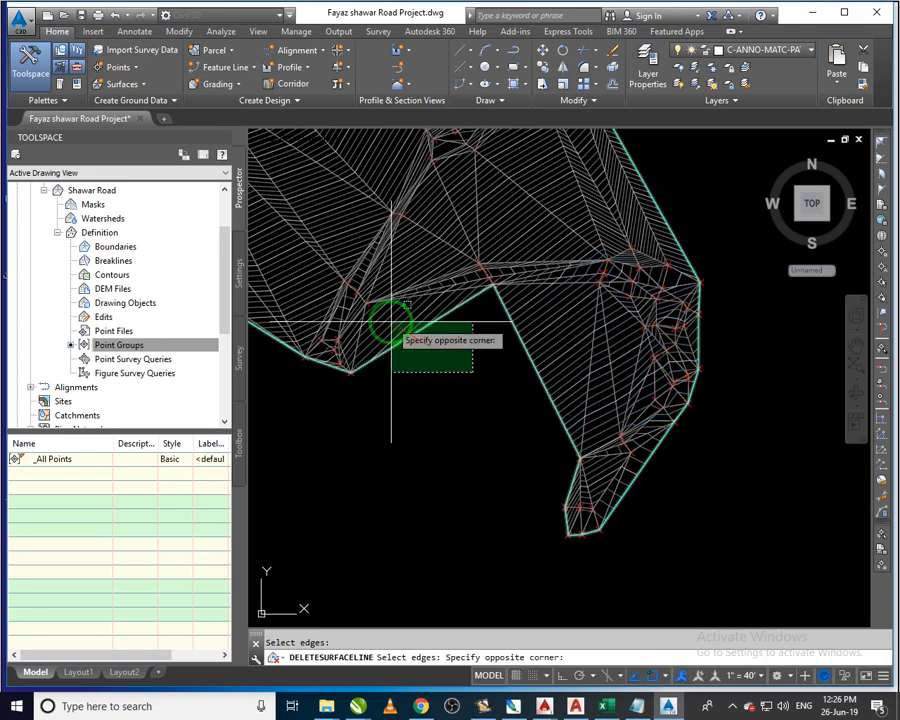
pyautogui.click(390, 322)
pyautogui.press('Return')
pyautogui.click(538, 465)
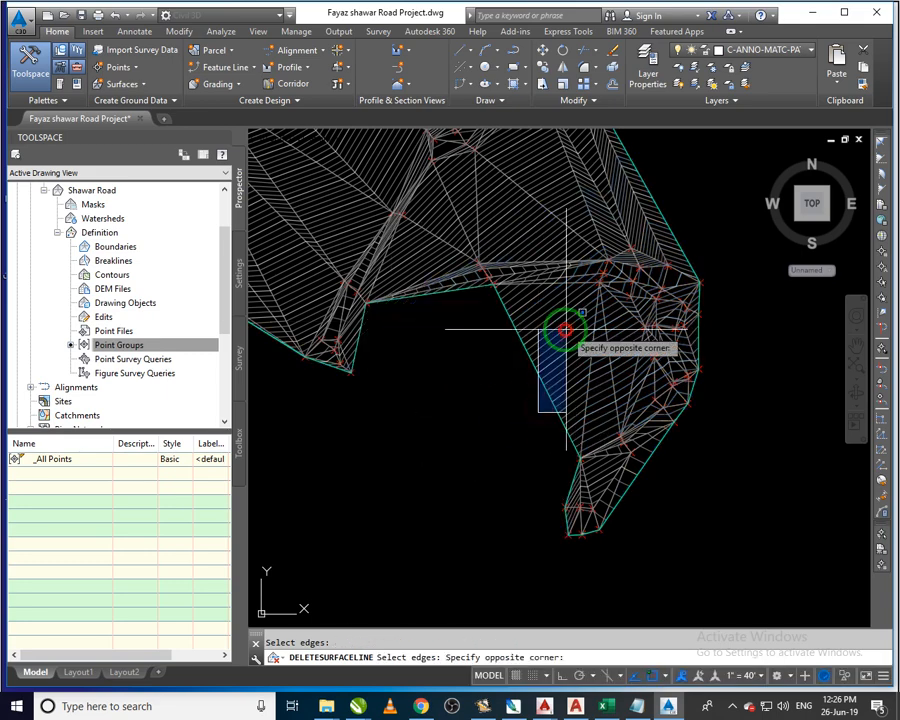
pyautogui.click(565, 330)
pyautogui.click(549, 508)
pyautogui.click(518, 318)
pyautogui.press('Return')
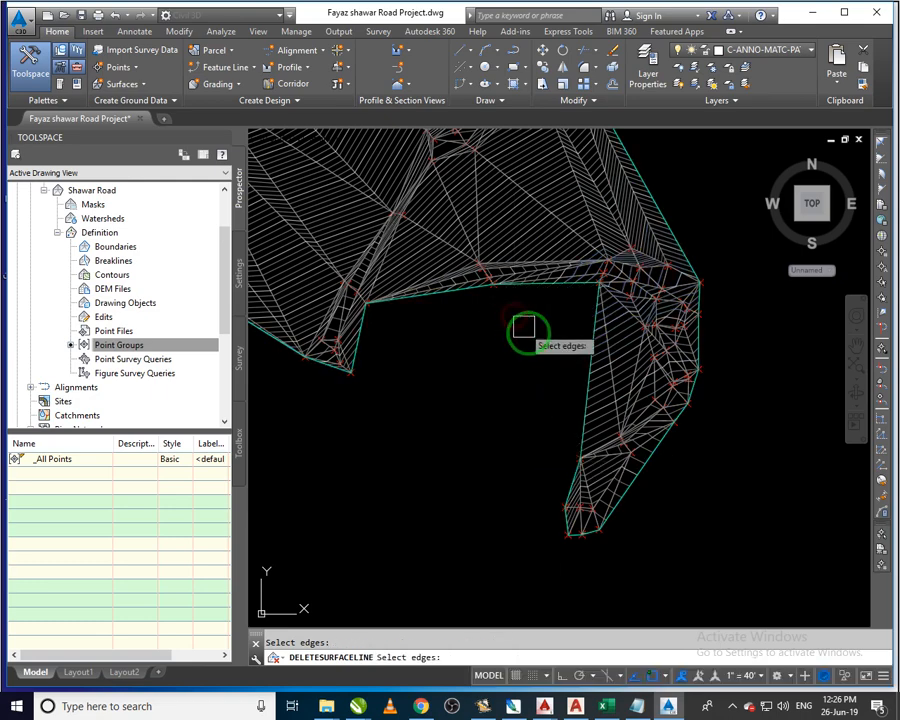
# Delete the stray border edge on the southeastern outer side, just above the road's southern tip
pyautogui.scroll(4, 628, 518)
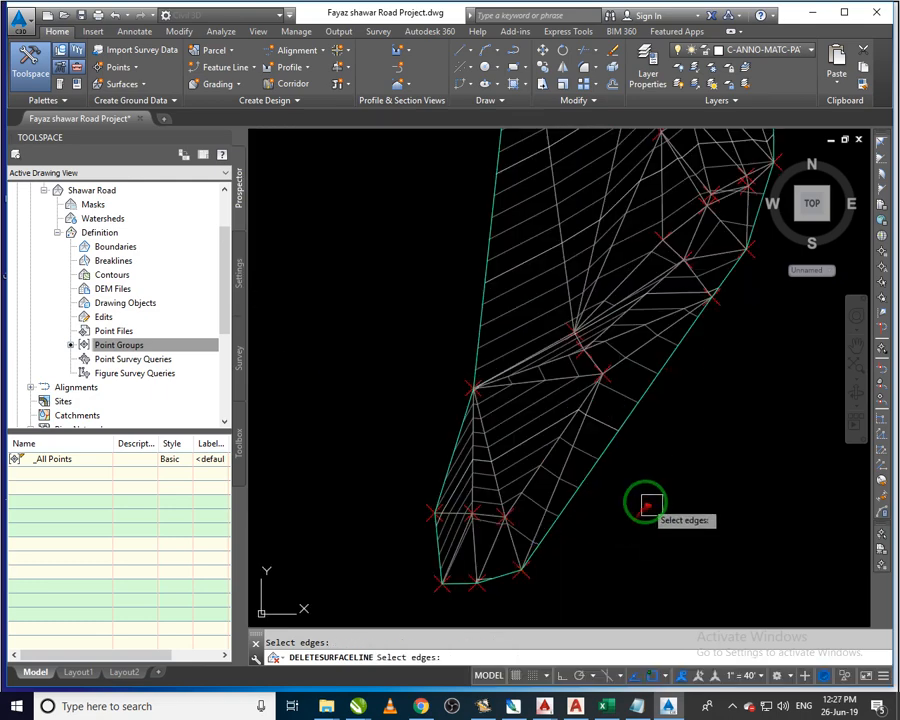
pyautogui.click(643, 507)
pyautogui.click(597, 425)
pyautogui.press('Return')
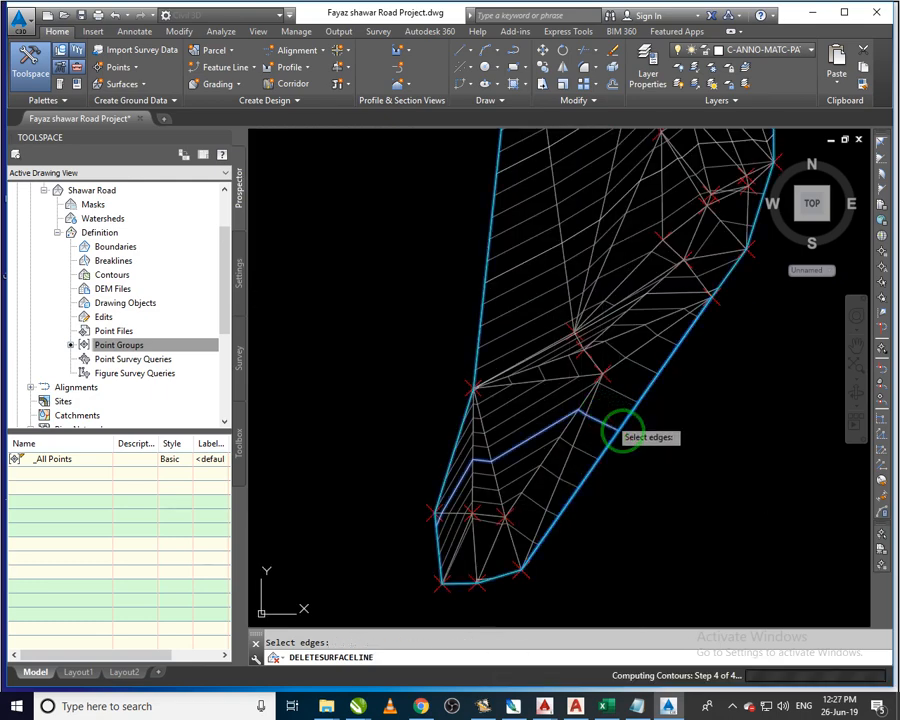
# Delete the long triangle edges on the inner western side of the bend, between the upper road strip and the southern tip
pyautogui.scroll(-3, 682, 395)
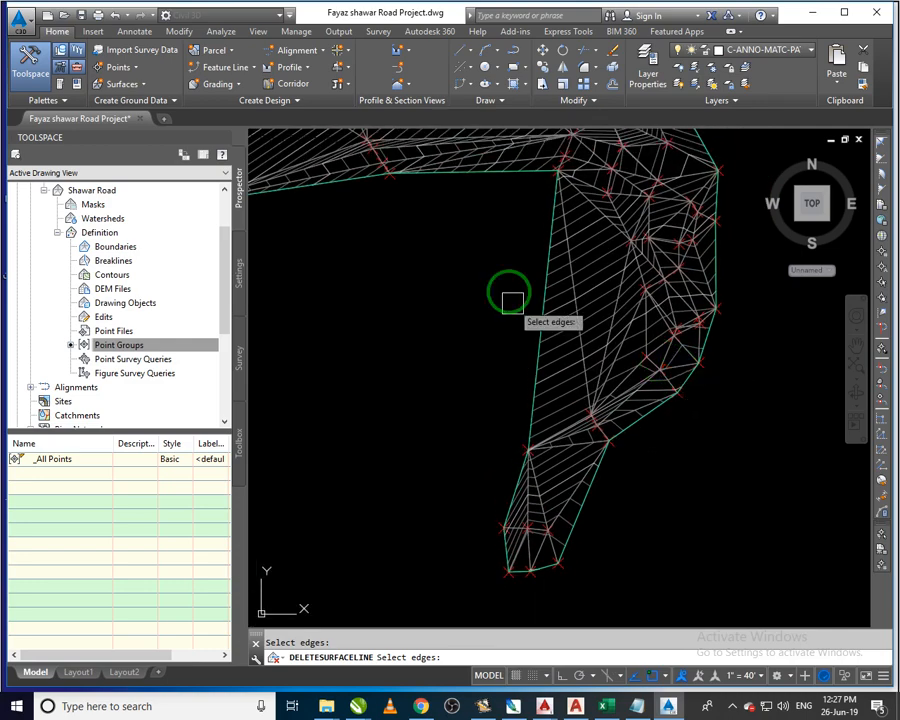
pyautogui.click(514, 259)
pyautogui.click(593, 334)
pyautogui.scroll(5, 597, 336)
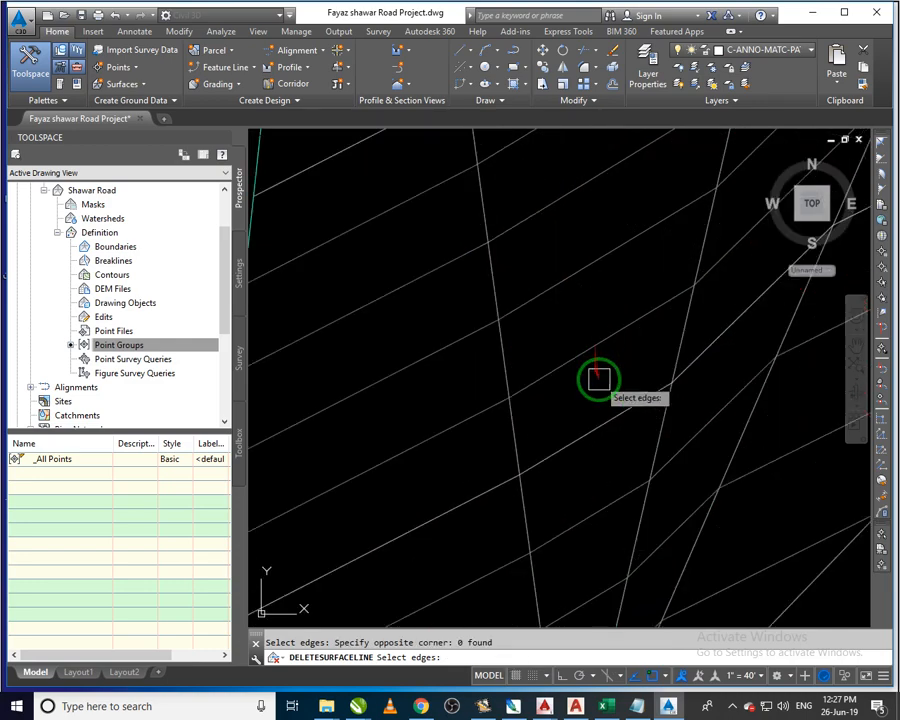
pyautogui.click(599, 378)
pyautogui.scroll(-5, 599, 377)
pyautogui.click(528, 317)
pyautogui.press('Return')
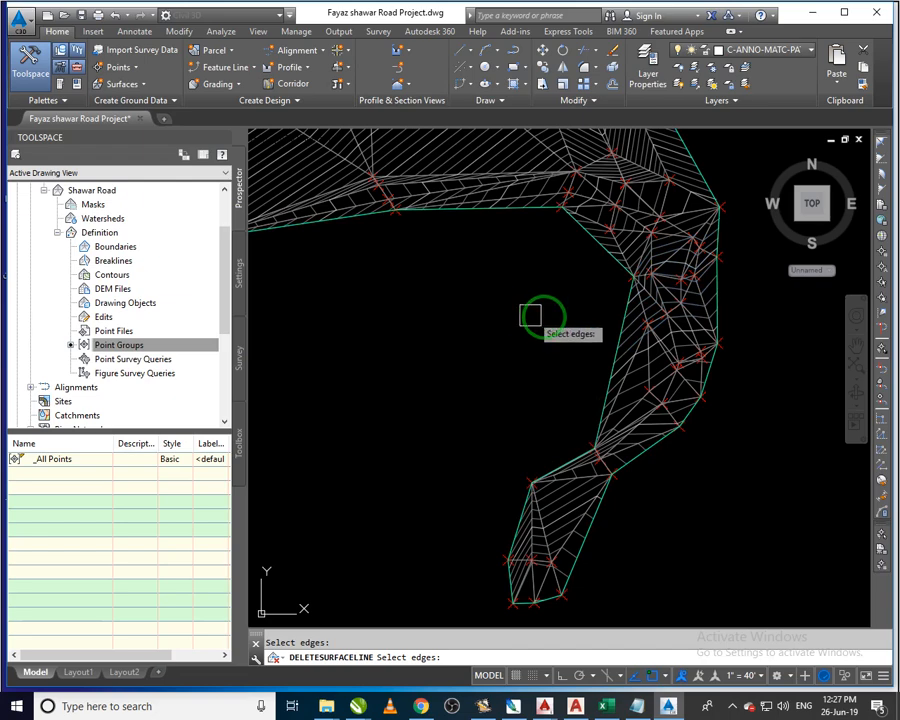
# Delete the remaining border edge along the inner side of the bend so the border follows the surveyed road points
pyautogui.scroll(5, 617, 380)
pyautogui.scroll(-5, 597, 367)
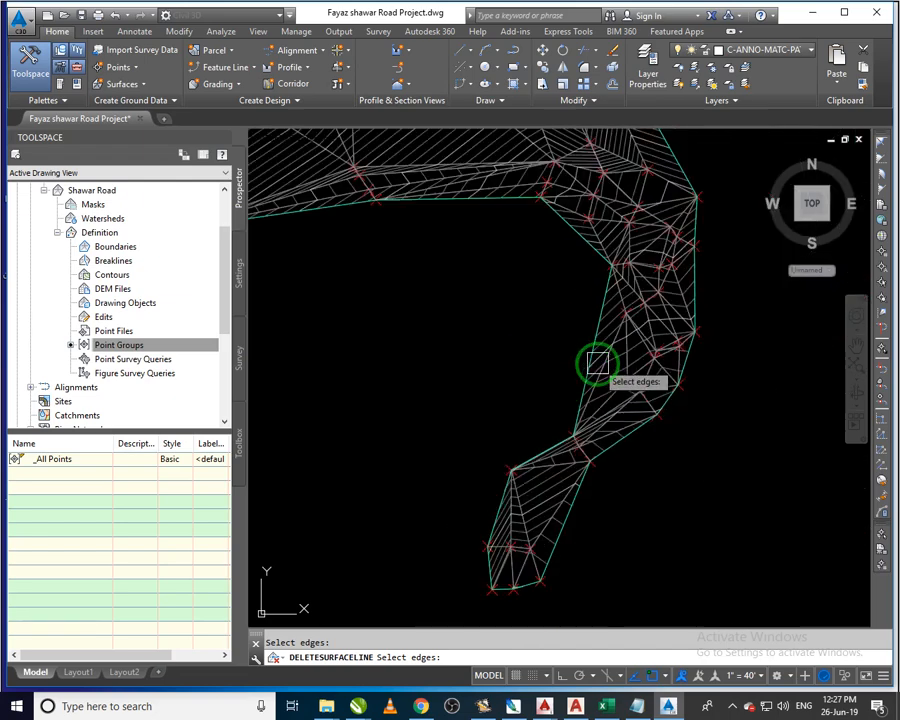
pyautogui.scroll(3, 620, 367)
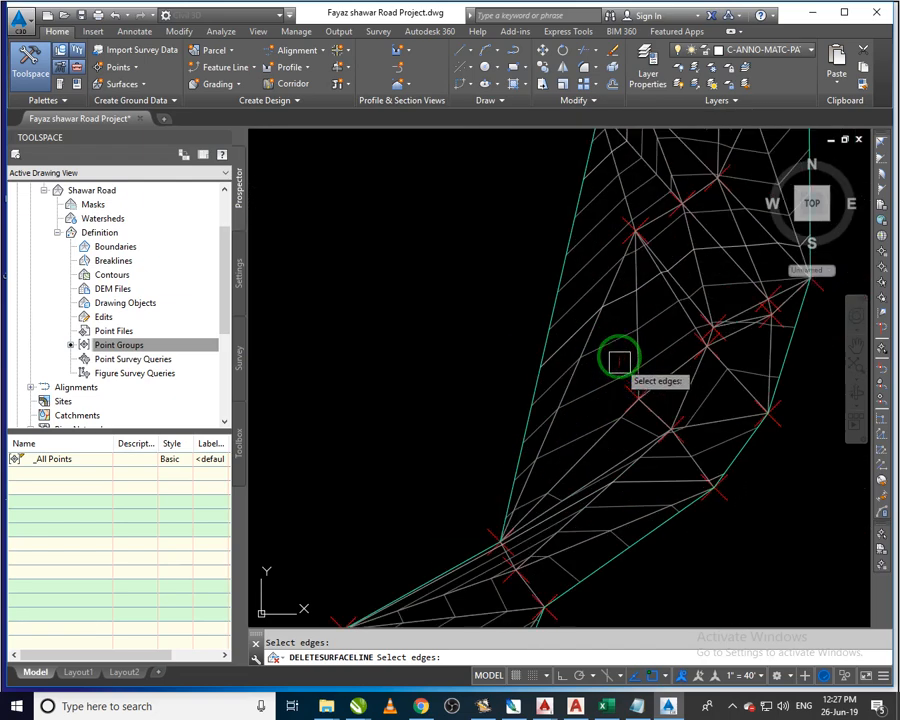
pyautogui.scroll(3, 580, 355)
pyautogui.click(570, 351)
pyautogui.click(528, 156)
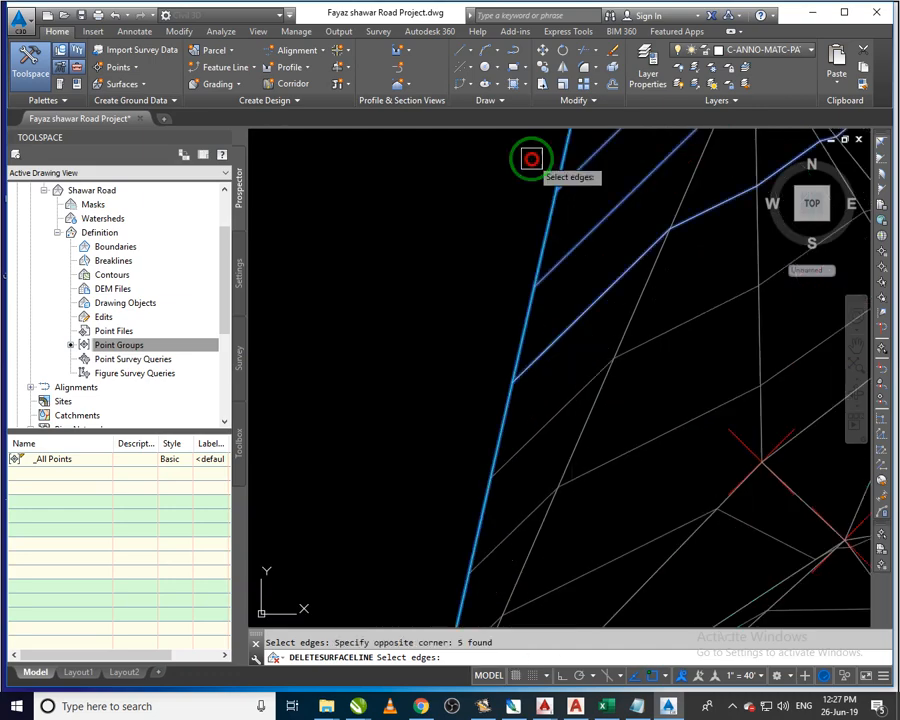
pyautogui.scroll(2, 579, 338)
pyautogui.scroll(-4, 580, 345)
pyautogui.scroll(4, 570, 341)
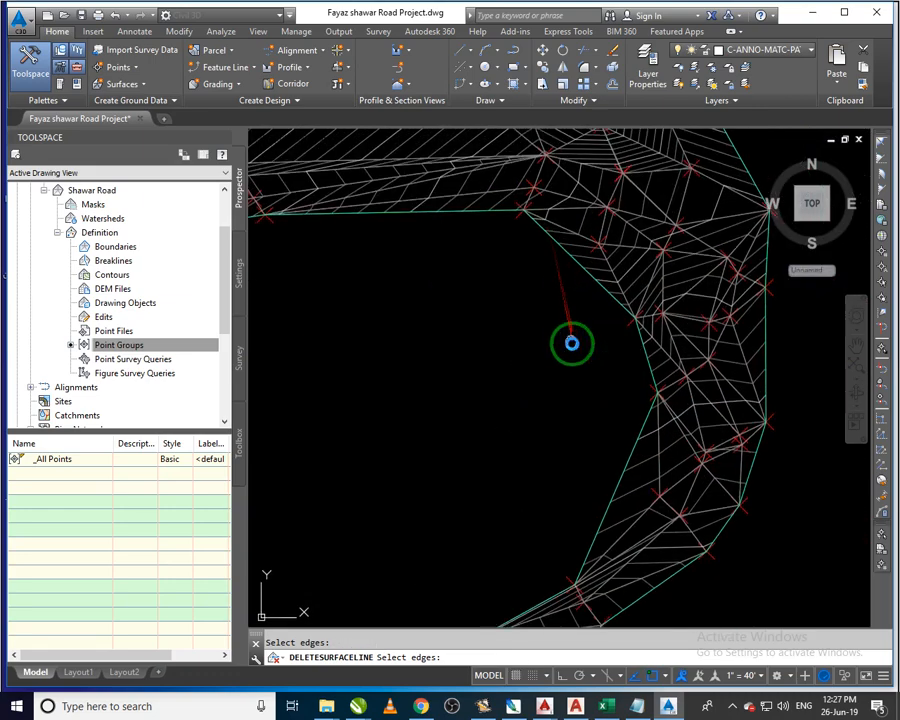
# Delete the long outer edges along the surface's northeastern border, above the southeastern bend
pyautogui.scroll(-2, 572, 342)
pyautogui.moveTo(545, 314); pyautogui.dragTo(554, 422, button='middle')
pyautogui.click(697, 257)
pyautogui.click(514, 293)
pyautogui.press('Return')
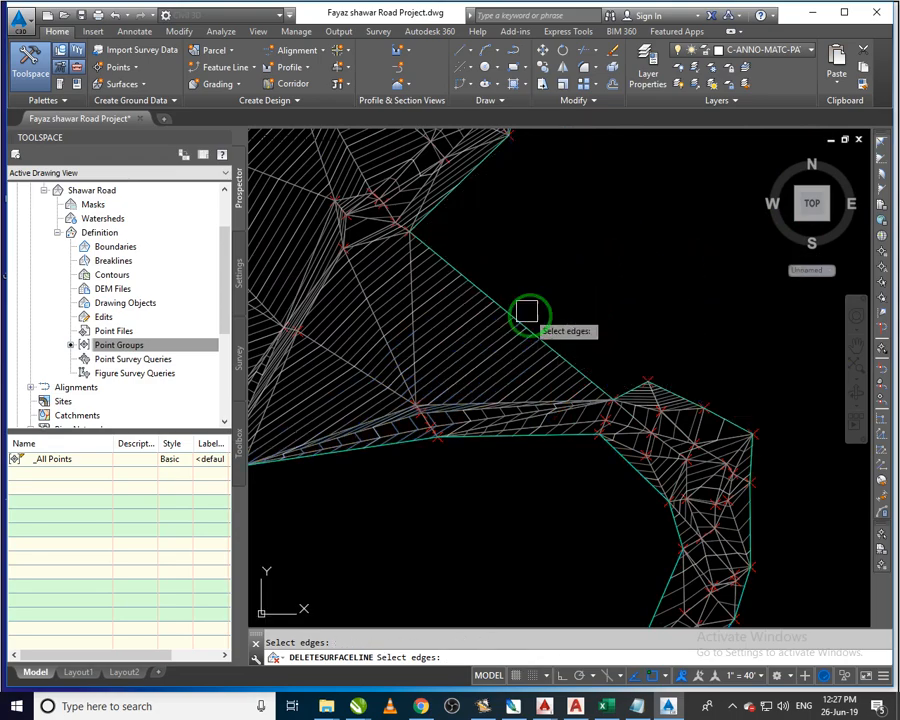
# Select the long triangle edges filling the northeastern gap between the horizontal road strip and the bend above it for deletion
pyautogui.scroll(-2, 533, 318)
pyautogui.scroll(2, 384, 358)
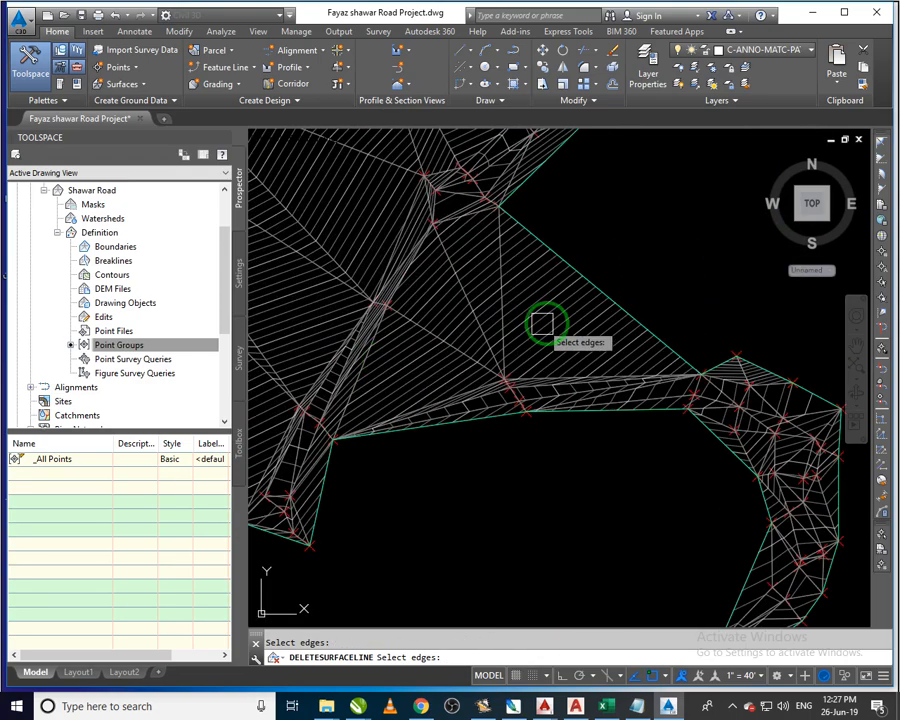
pyautogui.scroll(-2, 552, 327)
pyautogui.scroll(3, 546, 315)
pyautogui.click(665, 257)
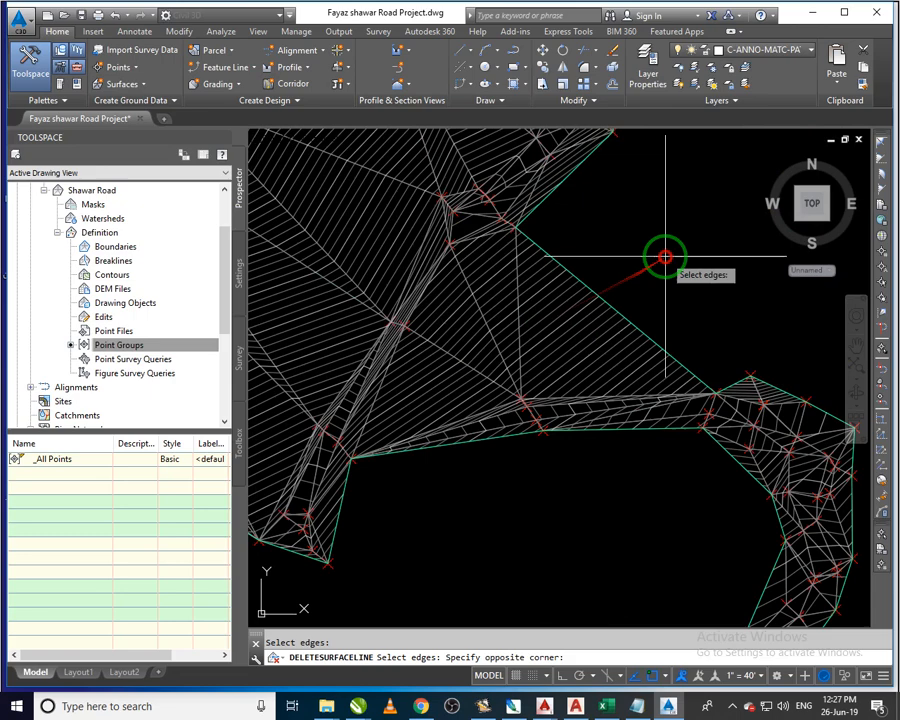
# Delete the Shawar Road surface edges bridging the open gap between the narrow eastern road strip and the branch beside it
pyautogui.click(487, 331)
pyautogui.press('Return')
pyautogui.click(491, 335)
pyautogui.click(434, 386)
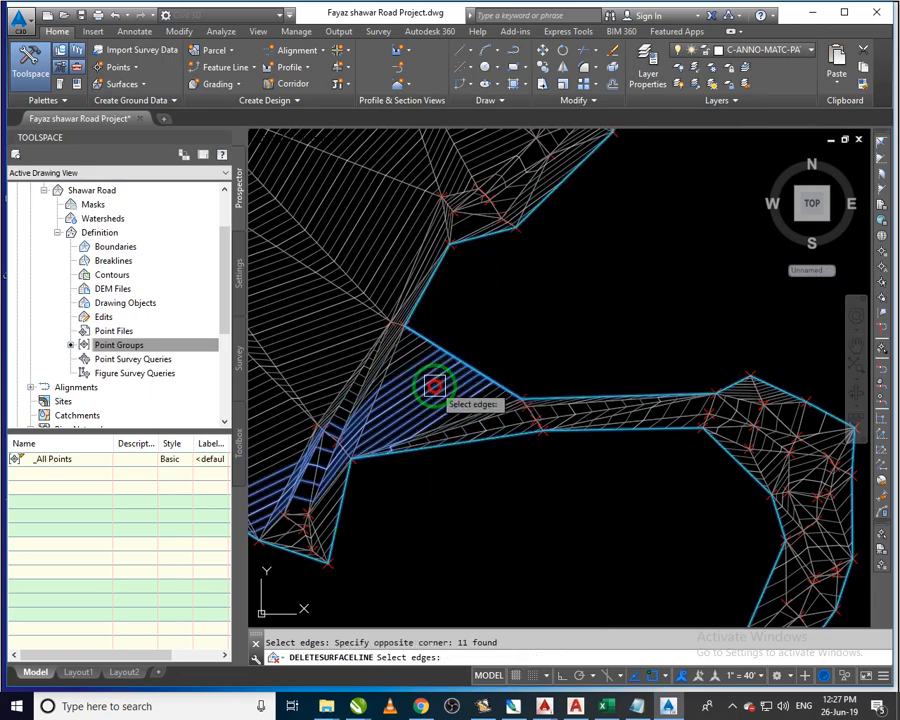
pyautogui.press('Return')
# Delete the long surface edges along the southern boundary west of the short branch, and end the line deletion
pyautogui.scroll(-6, 458, 388)
pyautogui.moveTo(458, 392); pyautogui.dragTo(589, 397, button='middle')
pyautogui.scroll(2, 517, 392)
pyautogui.click(516, 439)
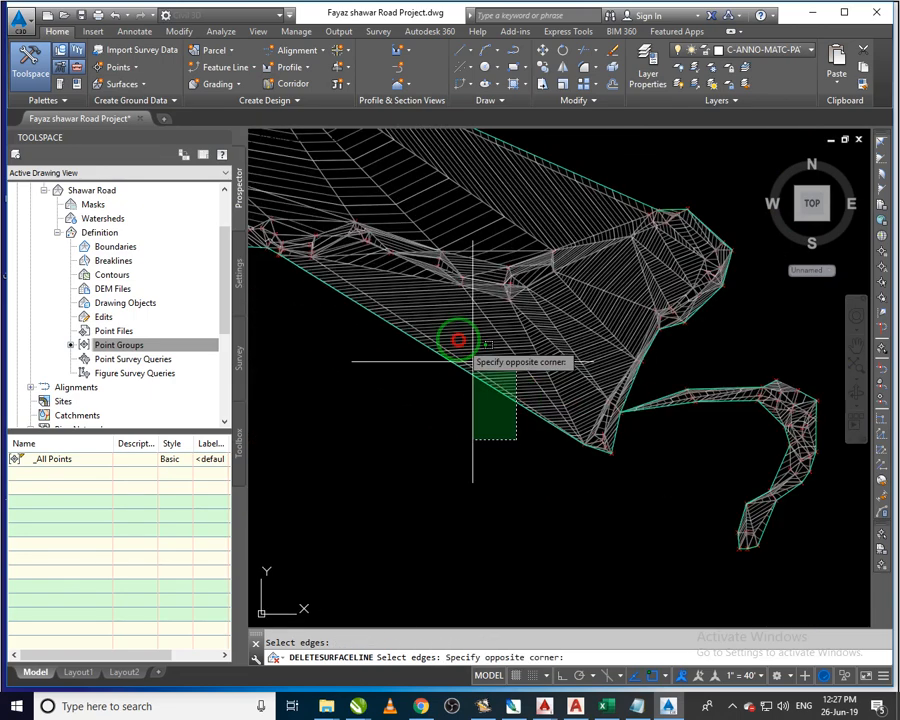
pyautogui.click(440, 342)
pyautogui.press('Return')
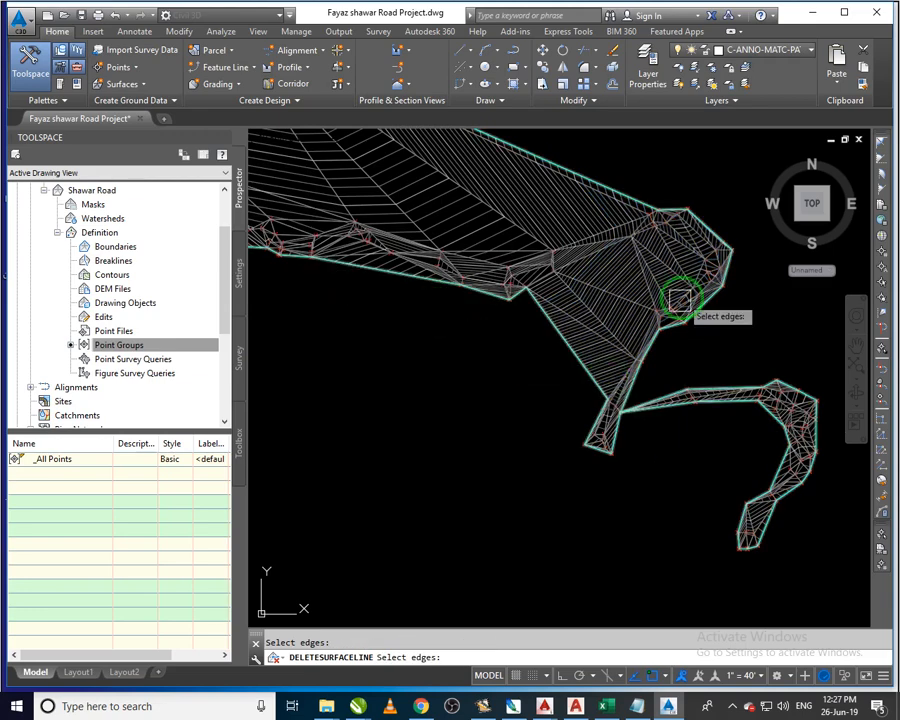
pyautogui.scroll(3, 612, 356)
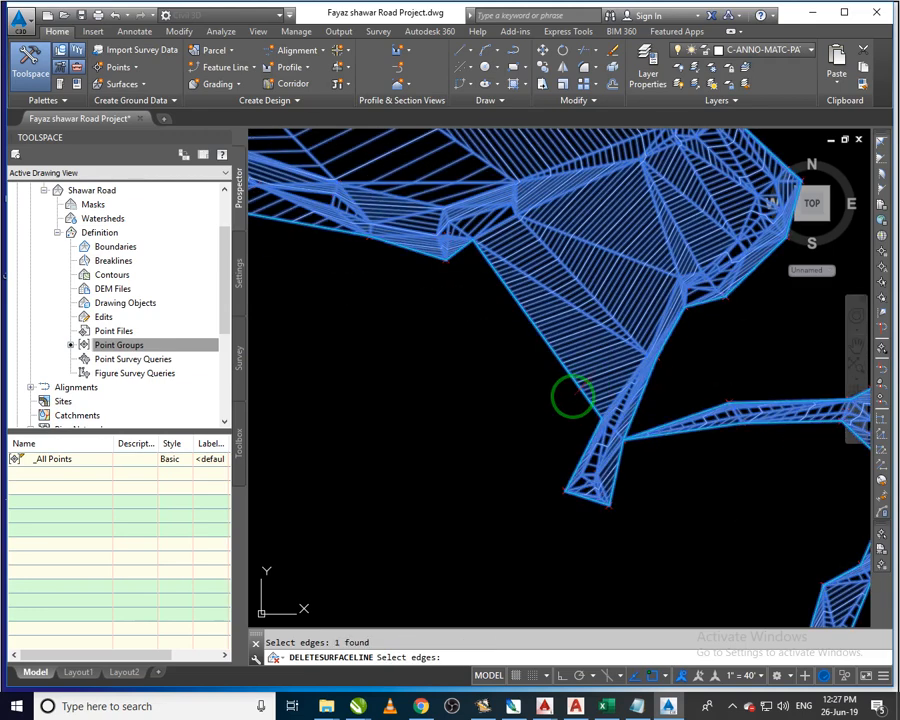
pyautogui.press('Return')
pyautogui.press('Escape')
# Restart Delete Line on the surface and remove the edges filling the triangular area between the short branch and the main road strip
pyautogui.click(559, 362)
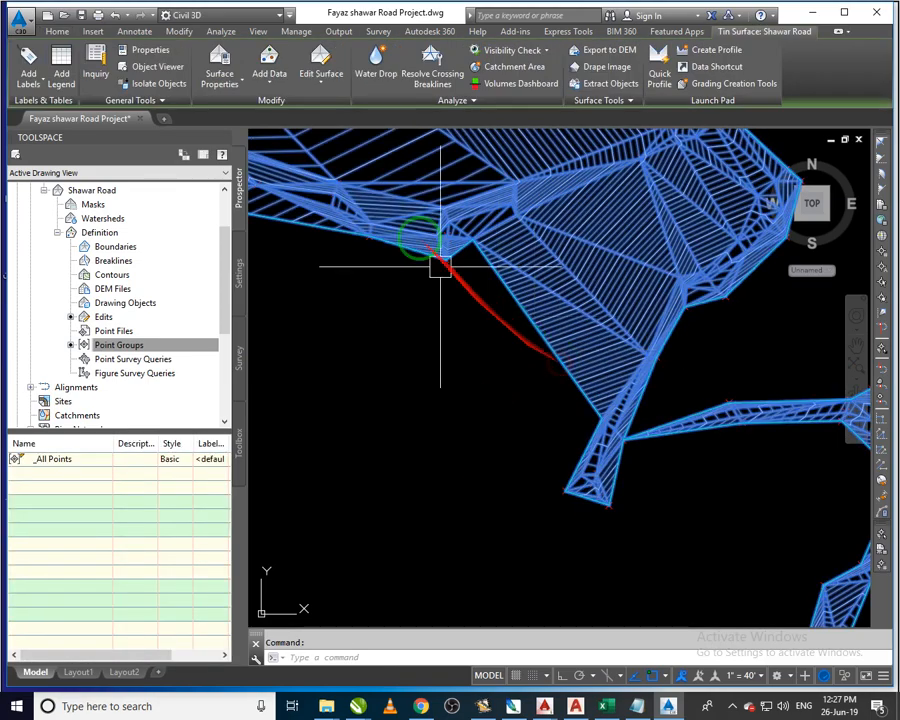
pyautogui.click(322, 85)
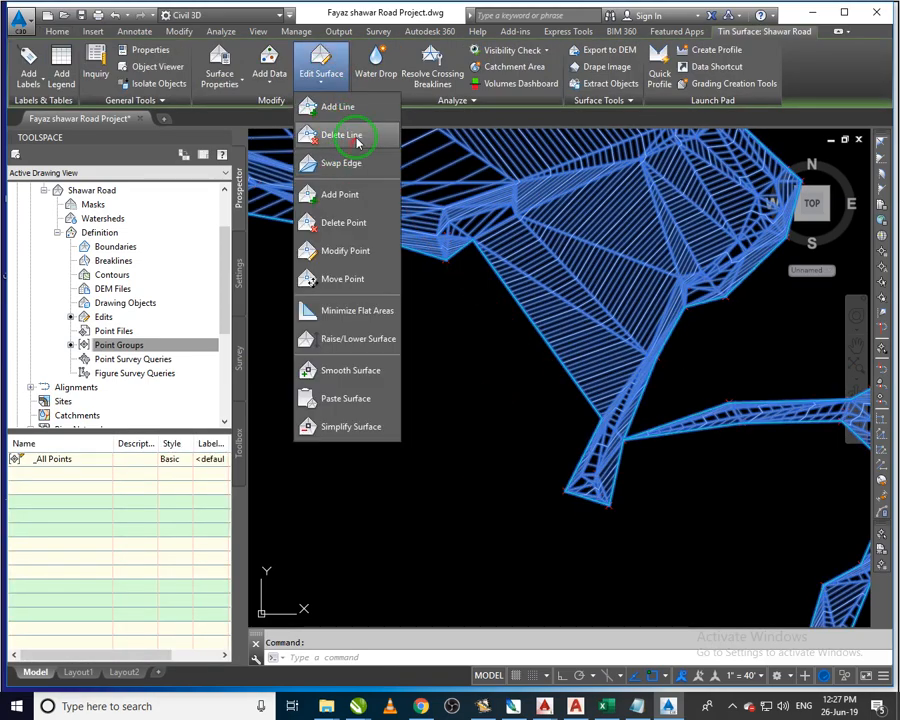
pyautogui.click(343, 135)
pyautogui.click(548, 408)
pyautogui.click(534, 262)
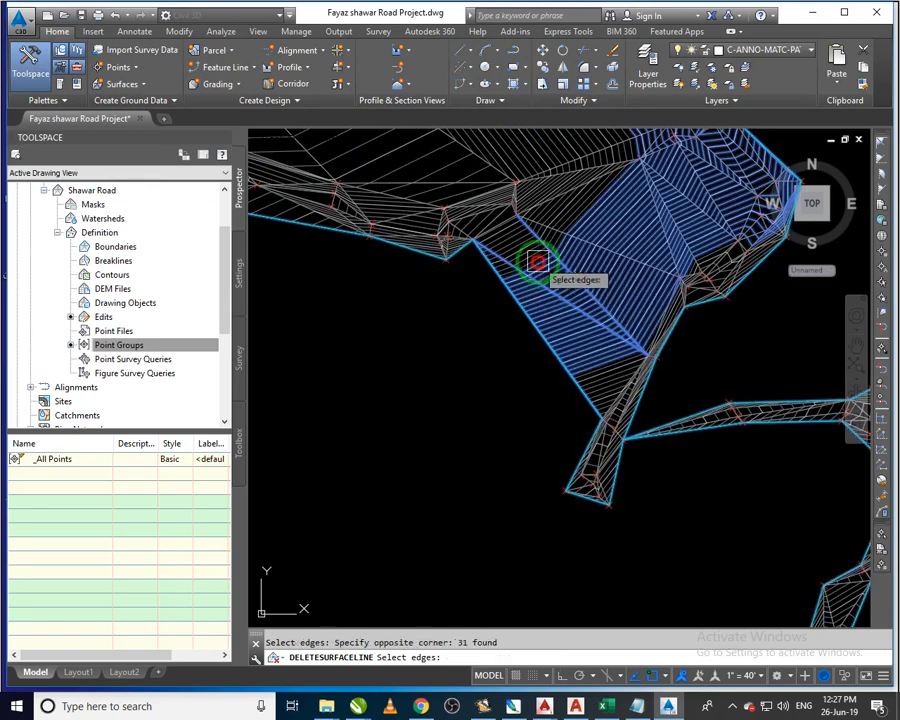
pyautogui.press('Return')
pyautogui.click(630, 294)
pyautogui.click(613, 201)
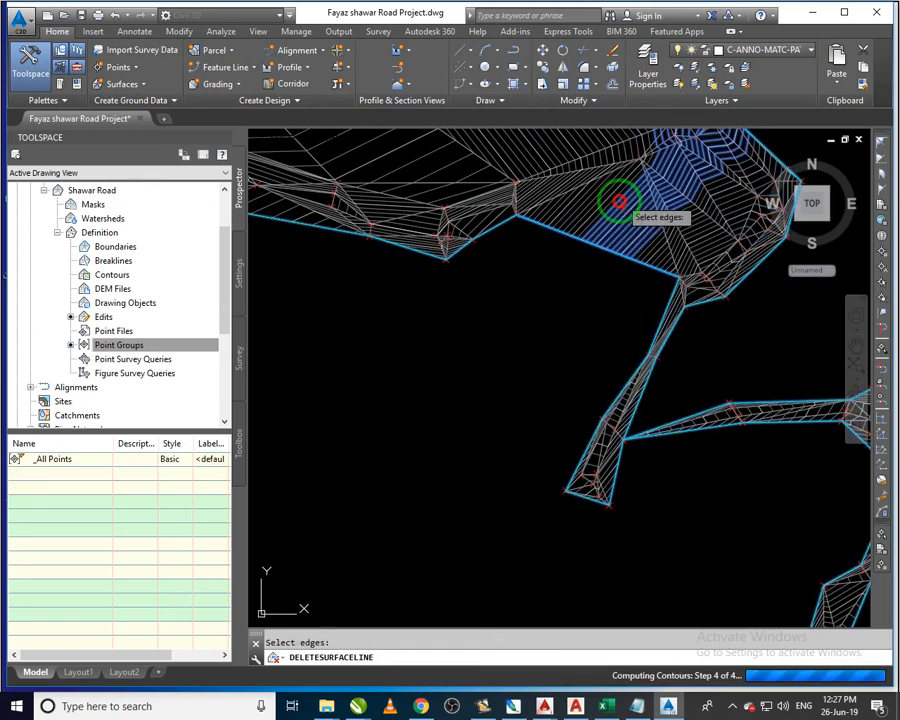
pyautogui.press('Return')
# Delete the surface edges spanning the inside of the curved road bend above the short branch
pyautogui.moveTo(584, 261); pyautogui.dragTo(499, 341, button='middle')
pyautogui.scroll(2, 568, 392)
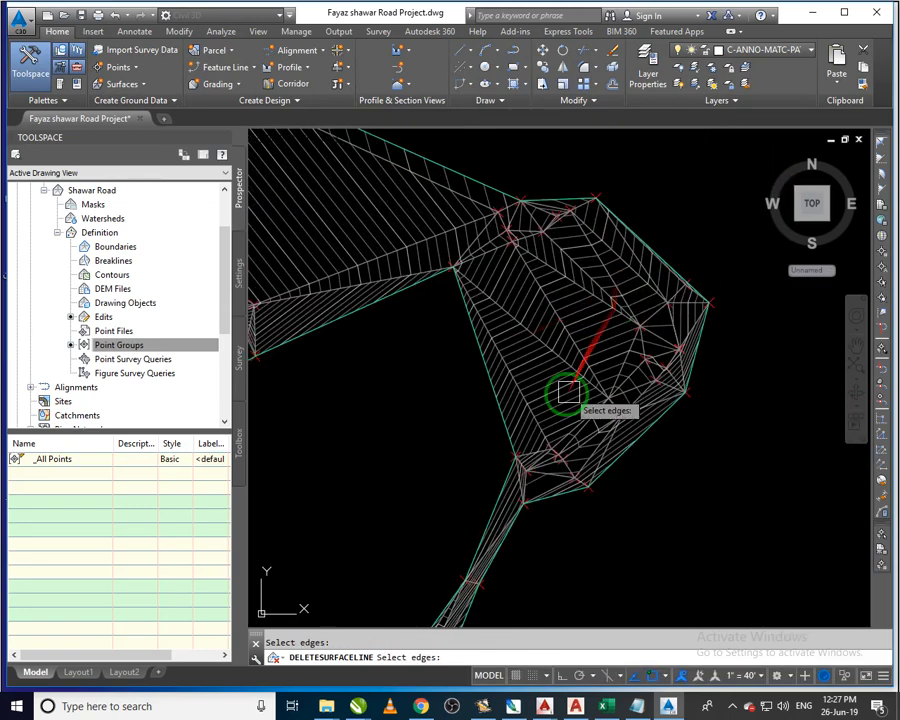
pyautogui.click(462, 412)
pyautogui.click(600, 370)
pyautogui.scroll(4, 603, 360)
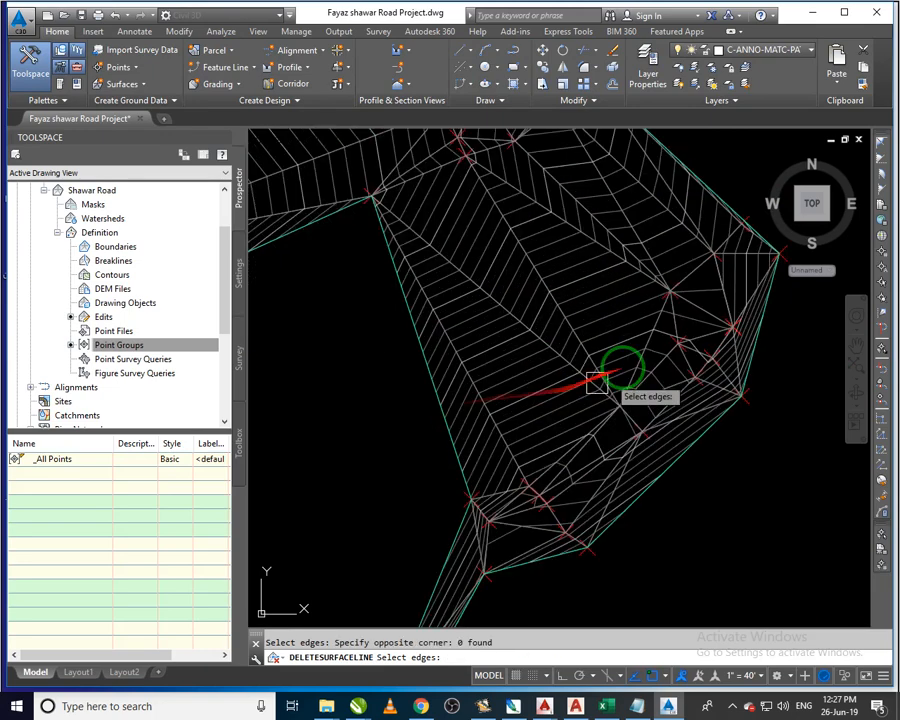
pyautogui.click(619, 333)
pyautogui.scroll(-3, 619, 333)
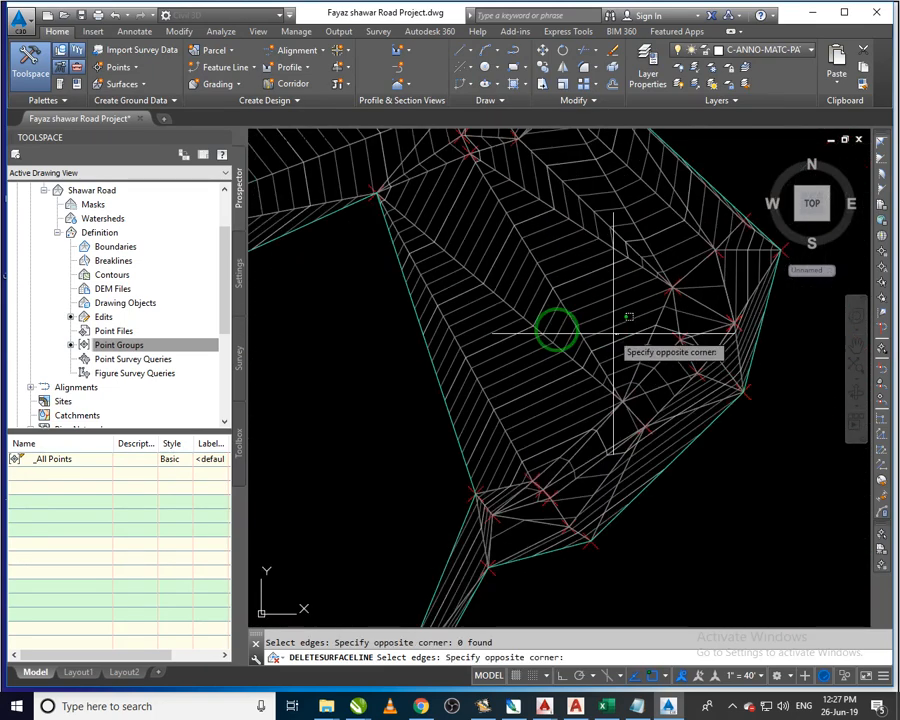
pyautogui.click(390, 292)
pyautogui.press('Return')
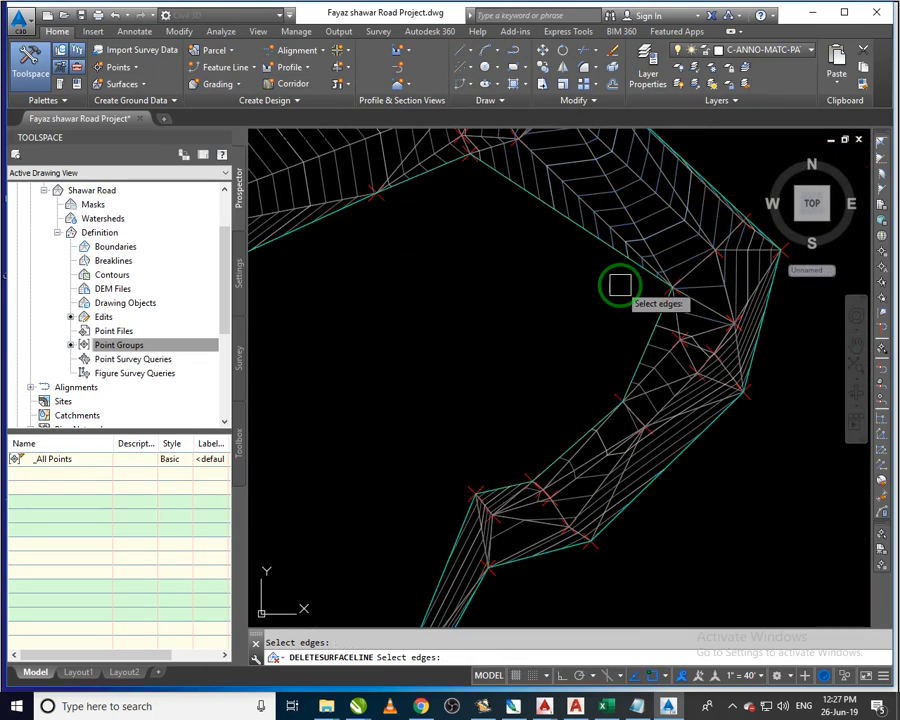
# Delete the long surface edges along the northern boundary west of the curved bend
pyautogui.scroll(-4, 620, 285)
pyautogui.moveTo(553, 400); pyautogui.dragTo(694, 534, button='middle')
pyautogui.scroll(-2, 581, 431)
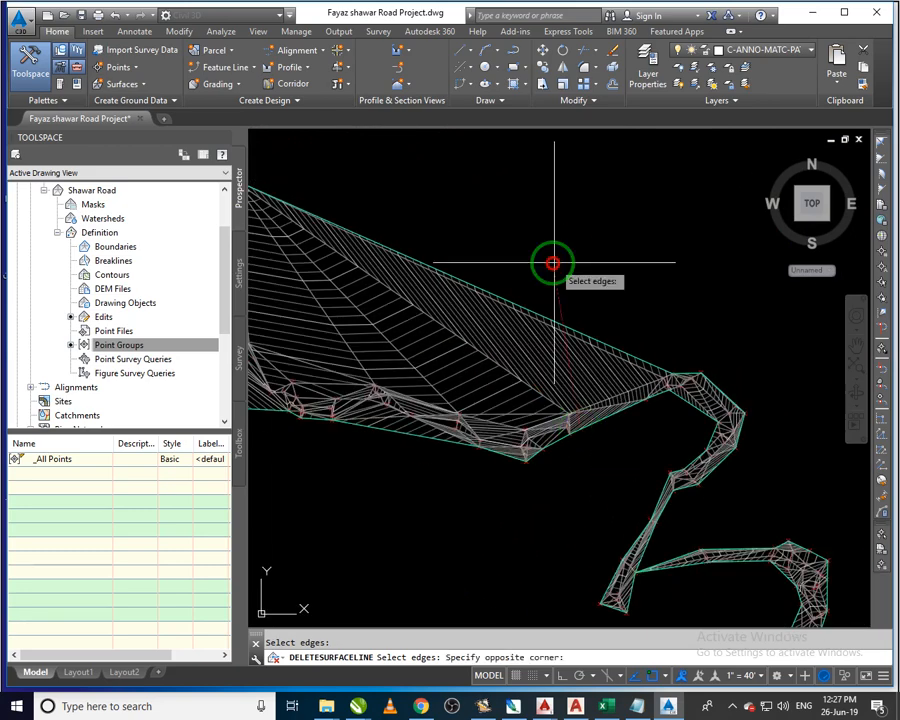
pyautogui.click(428, 372)
pyautogui.press('Return')
# Delete the fan of edges north of the road strip where it joins the large triangulated area
pyautogui.moveTo(426, 374); pyautogui.dragTo(478, 363, button='middle')
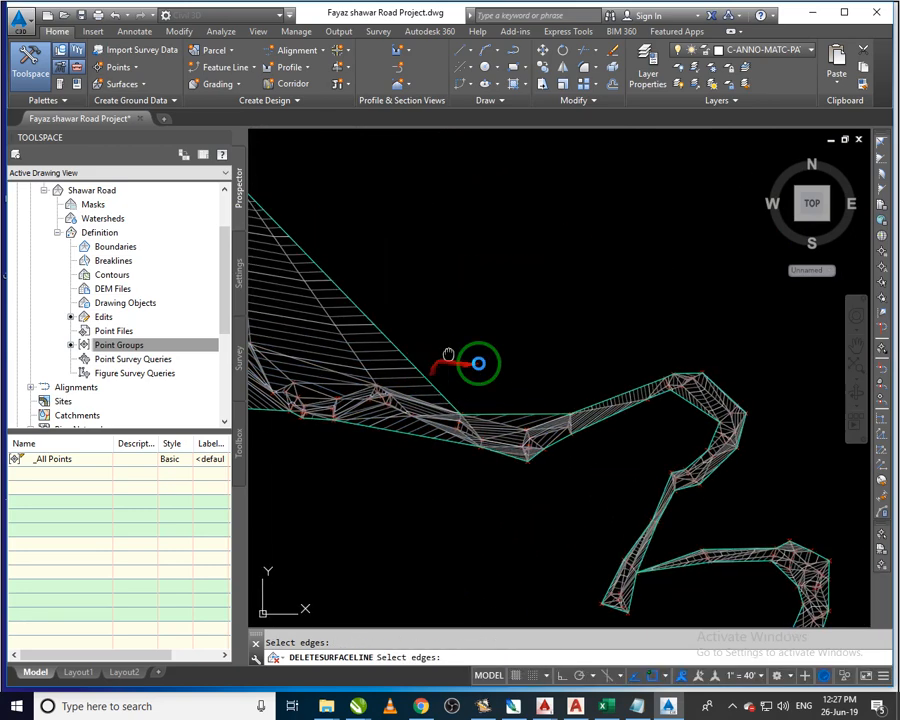
pyautogui.scroll(3, 450, 358)
pyautogui.click(598, 336)
pyautogui.click(484, 406)
pyautogui.press('Return')
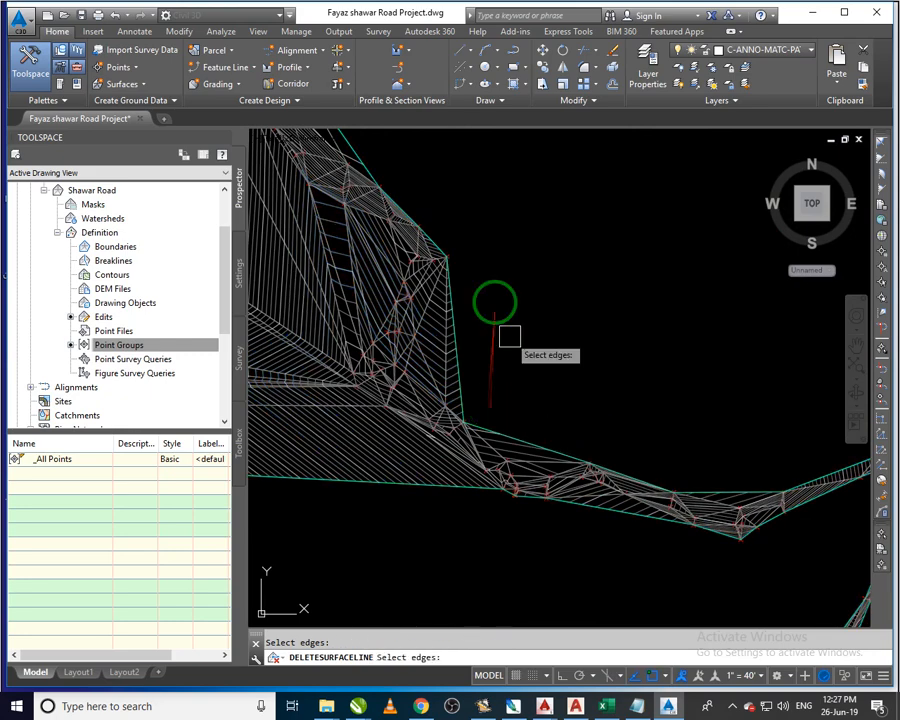
# Delete the outer edges closing the concave notch on the east side of the road where it turns north
pyautogui.scroll(2, 398, 304)
pyautogui.click(546, 385)
pyautogui.click(448, 377)
pyautogui.press('Return')
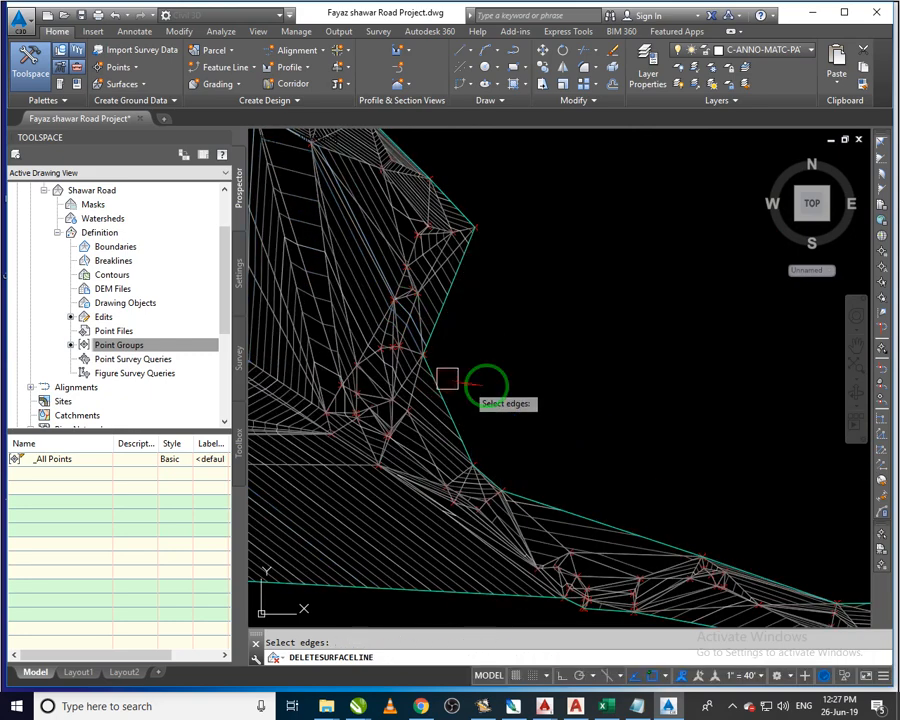
# Delete the surface edges along the straight southern boundary just west of the road strip
pyautogui.scroll(-5, 504, 376)
pyautogui.scroll(2, 464, 424)
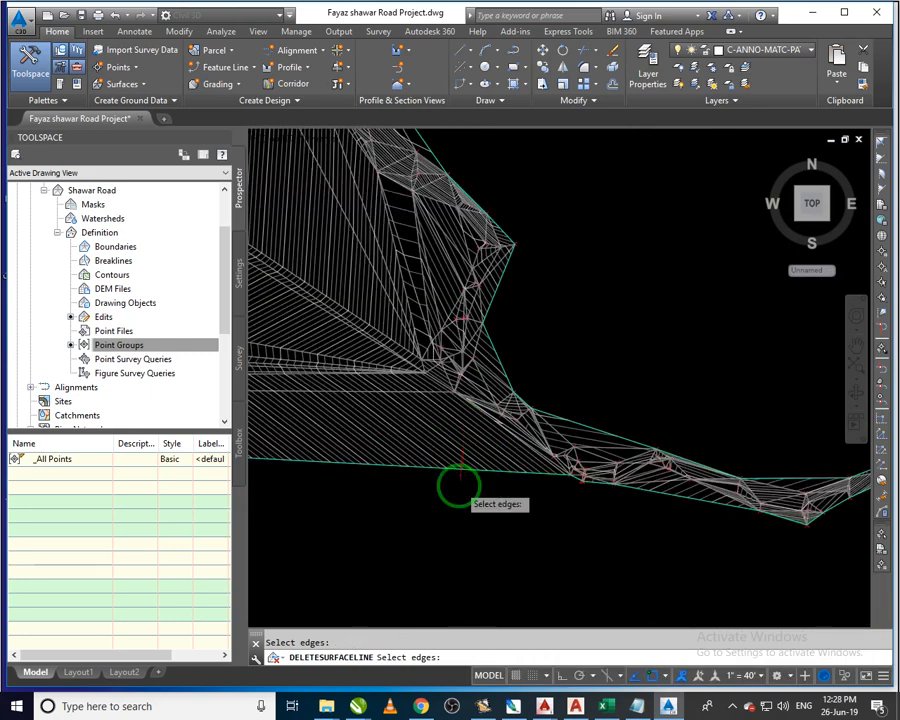
pyautogui.scroll(1, 459, 485)
pyautogui.click(482, 498)
pyautogui.click(407, 403)
pyautogui.press('Return')
pyautogui.scroll(-2, 545, 509)
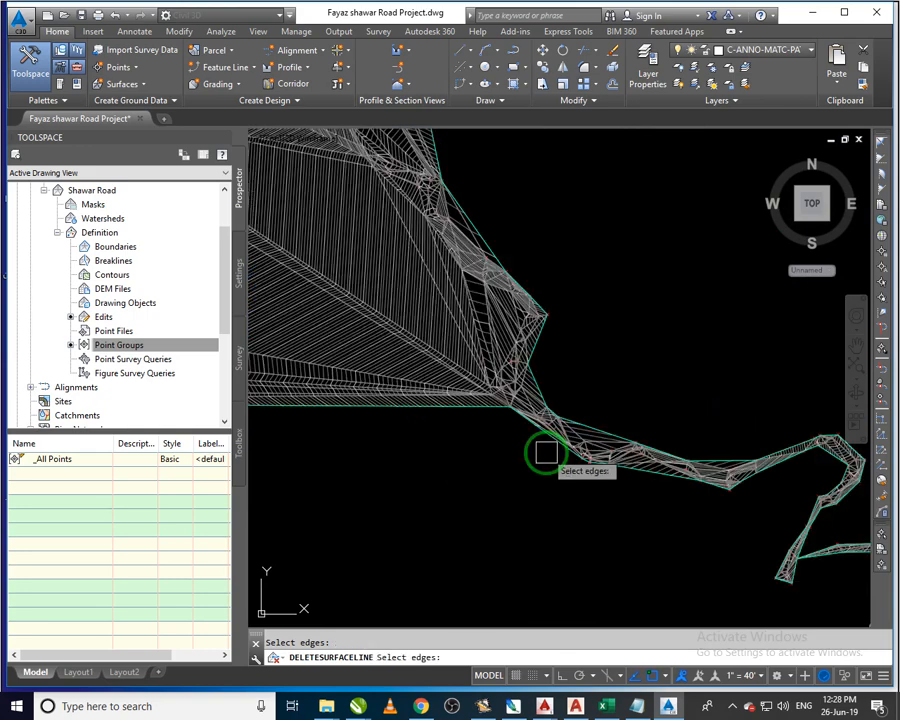
# Delete the long edges filling the southern part of the large triangulated area beside the northbound road
pyautogui.scroll(4, 532, 543)
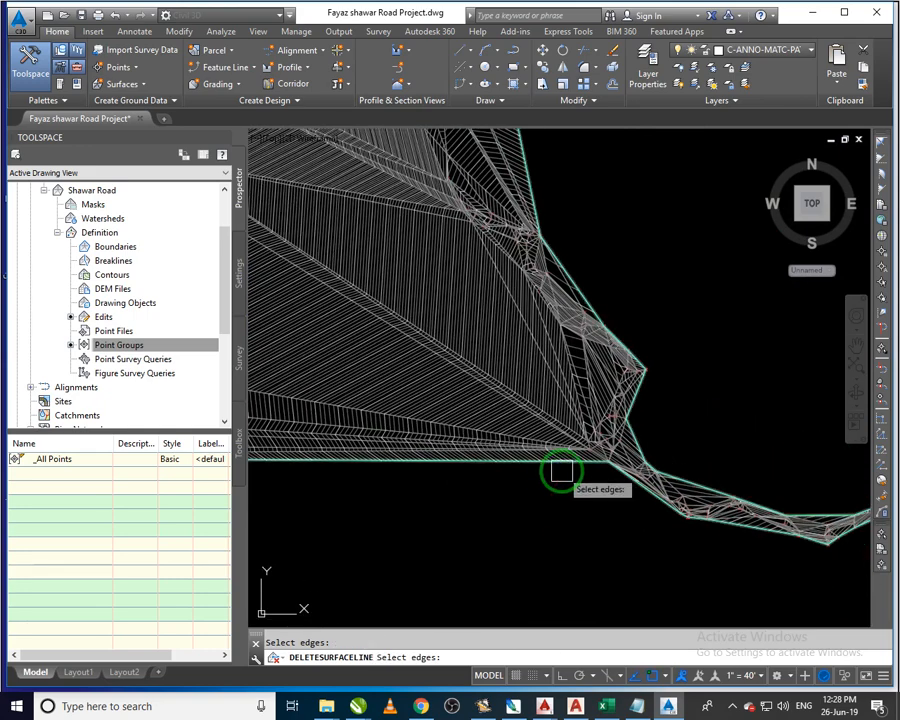
pyautogui.scroll(-3, 563, 474)
pyautogui.scroll(1, 542, 466)
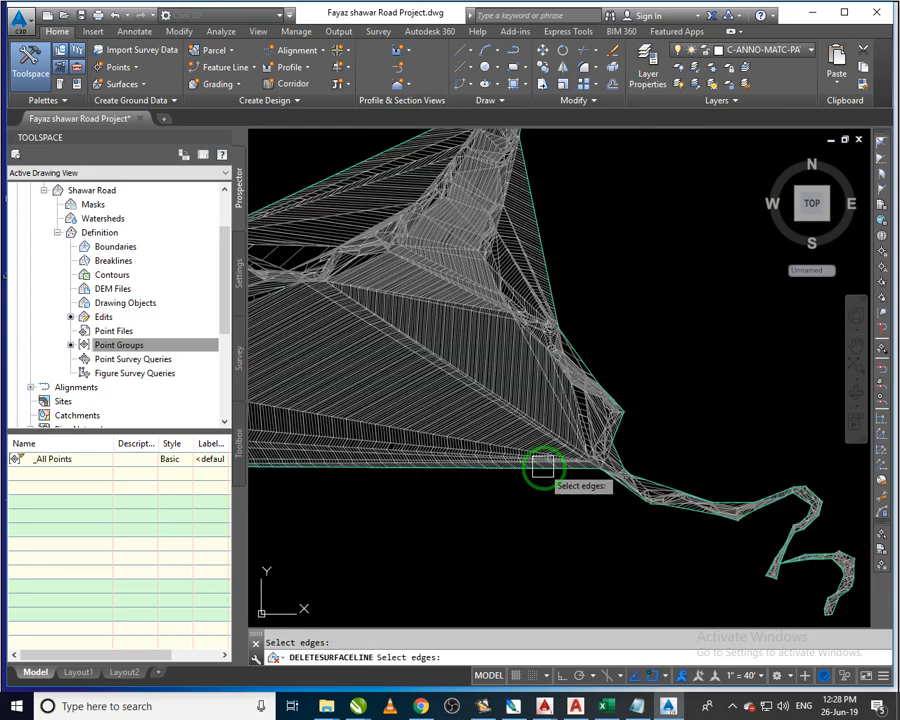
pyautogui.scroll(-2, 550, 475)
pyautogui.scroll(3, 540, 500)
pyautogui.click(528, 527)
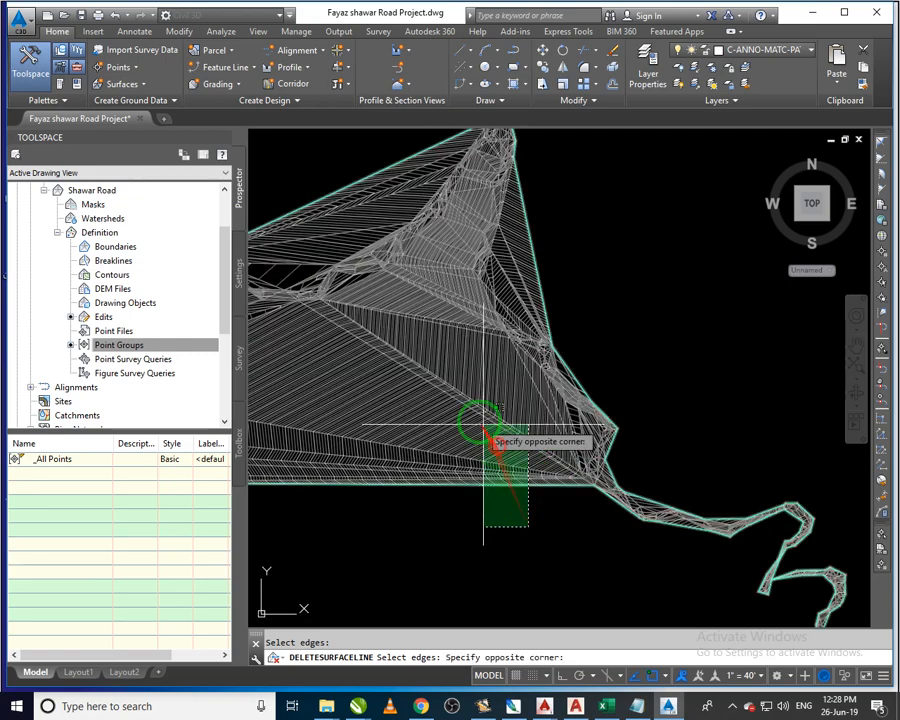
pyautogui.click(484, 424)
# Delete the remaining excess edges on the west side of the northbound road, including those closing the notch at its bend
pyautogui.scroll(5, 558, 433)
pyautogui.click(582, 598)
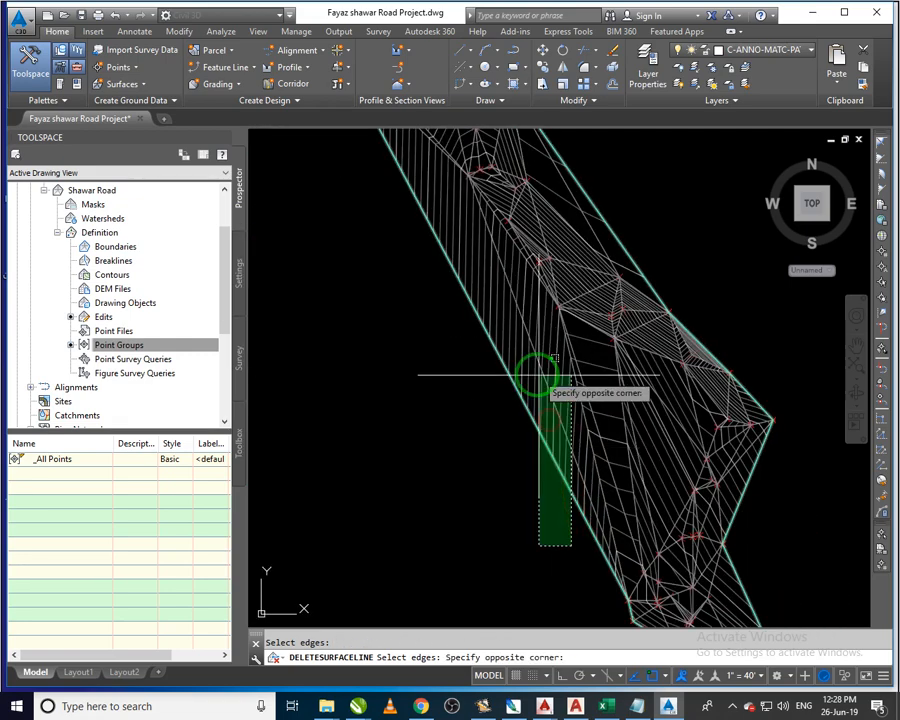
pyautogui.click(532, 372)
pyautogui.scroll(3, 647, 527)
pyautogui.scroll(4, 668, 503)
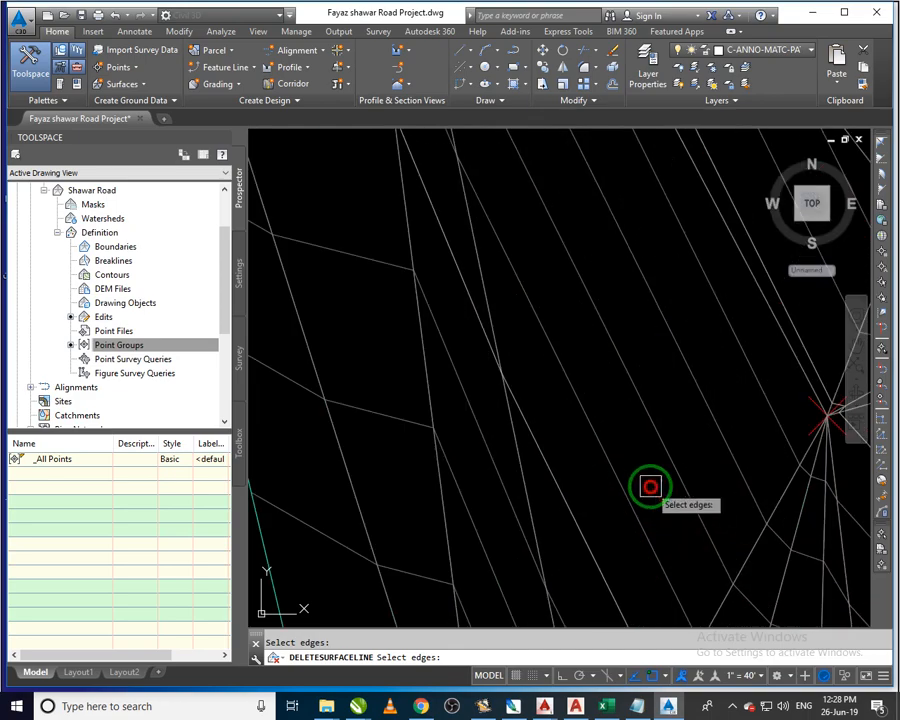
pyautogui.click(649, 486)
pyautogui.scroll(-2, 643, 479)
pyautogui.click(427, 293)
pyautogui.scroll(-3, 580, 451)
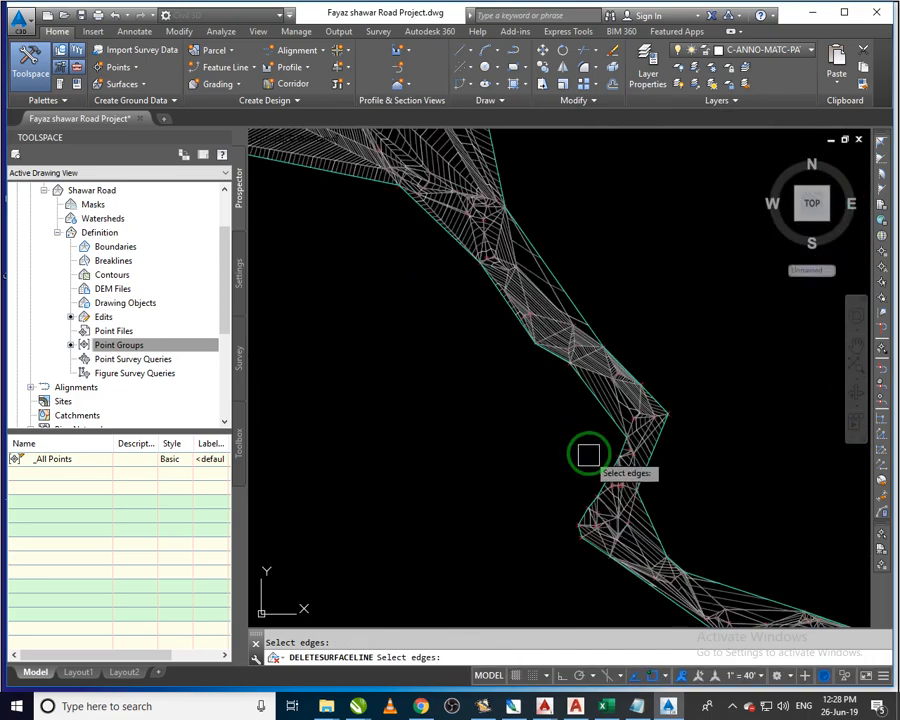
# Delete the edges bridging the concave east side of the northbound road and those filling the large area southwest of it
pyautogui.moveTo(514, 398)
pyautogui.mouseDown(button='middle')
pyautogui.moveTo(631, 572)
pyautogui.moveTo(545, 463)
pyautogui.moveTo(567, 503)
pyautogui.mouseUp(button='middle')
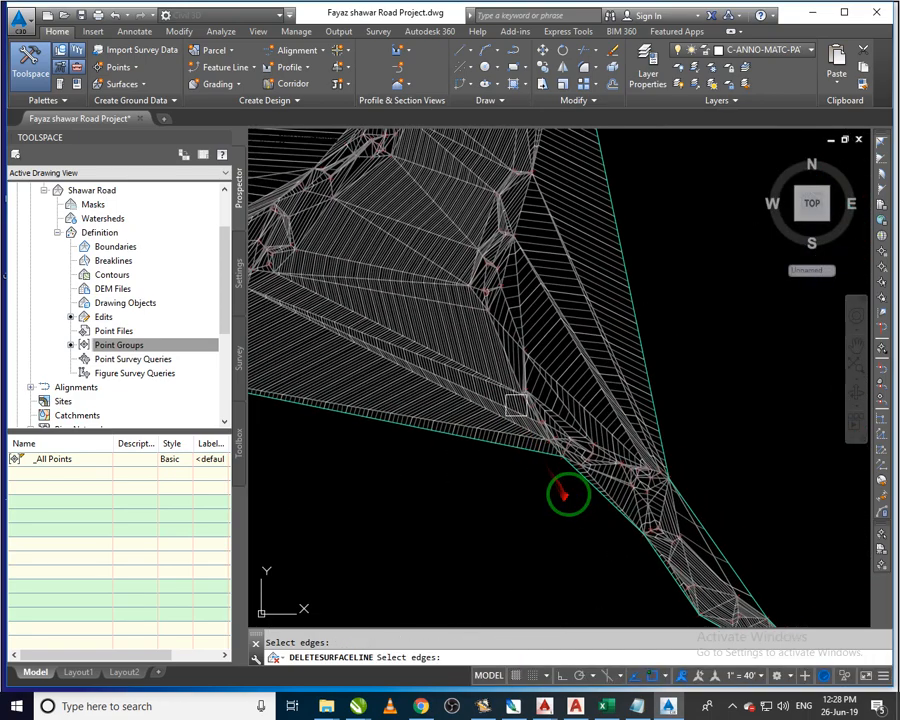
pyautogui.click(705, 351)
pyautogui.click(540, 248)
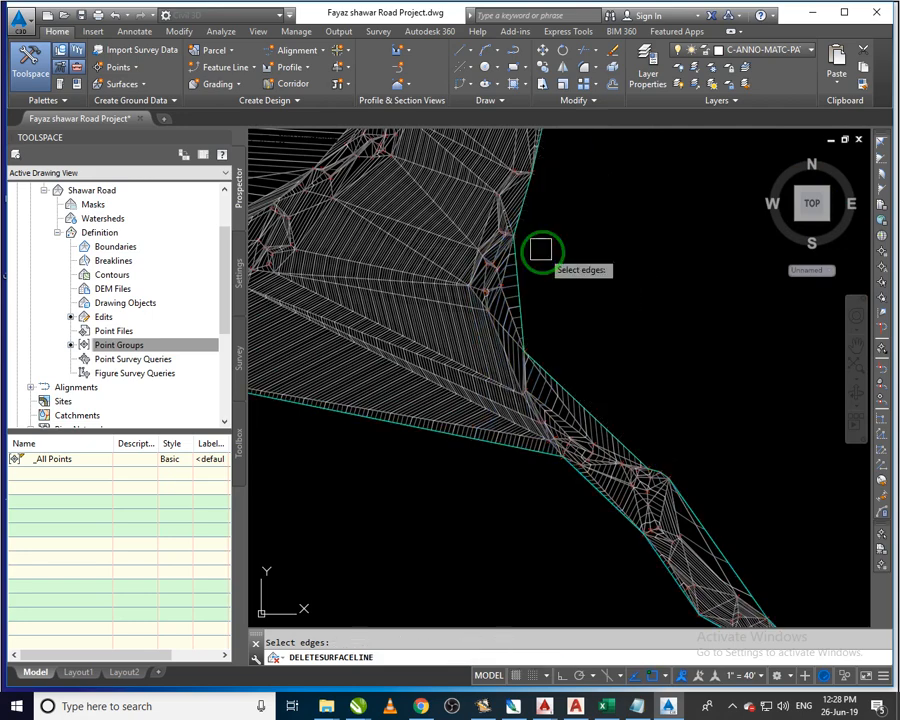
pyautogui.click(438, 527)
pyautogui.click(355, 258)
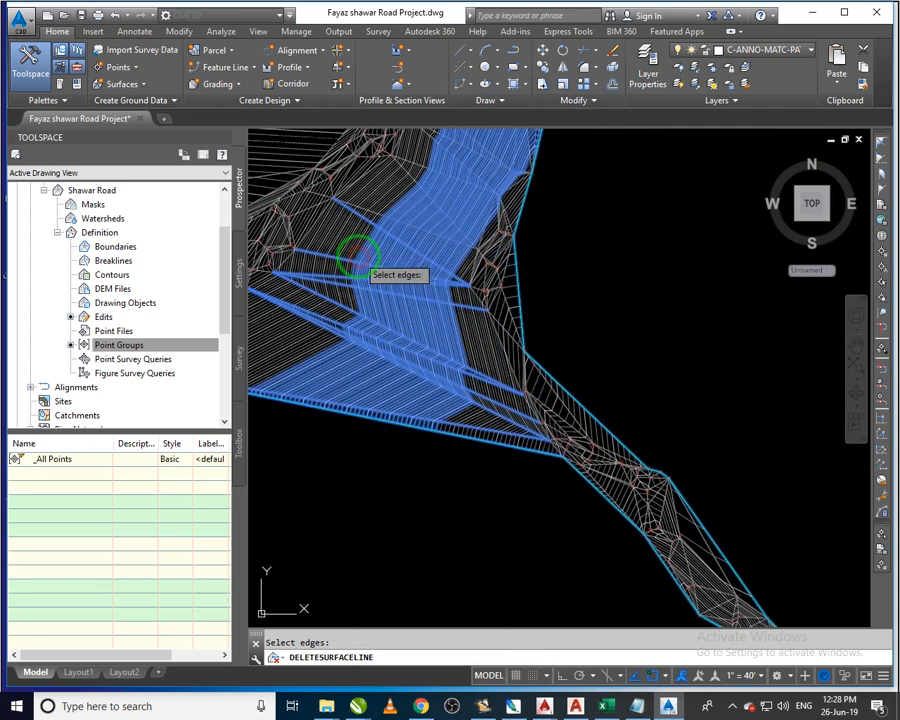
# Delete the surface edges connecting the two arms of the northern hairpin across the open area between them
pyautogui.moveTo(362, 276); pyautogui.dragTo(489, 559, button='middle')
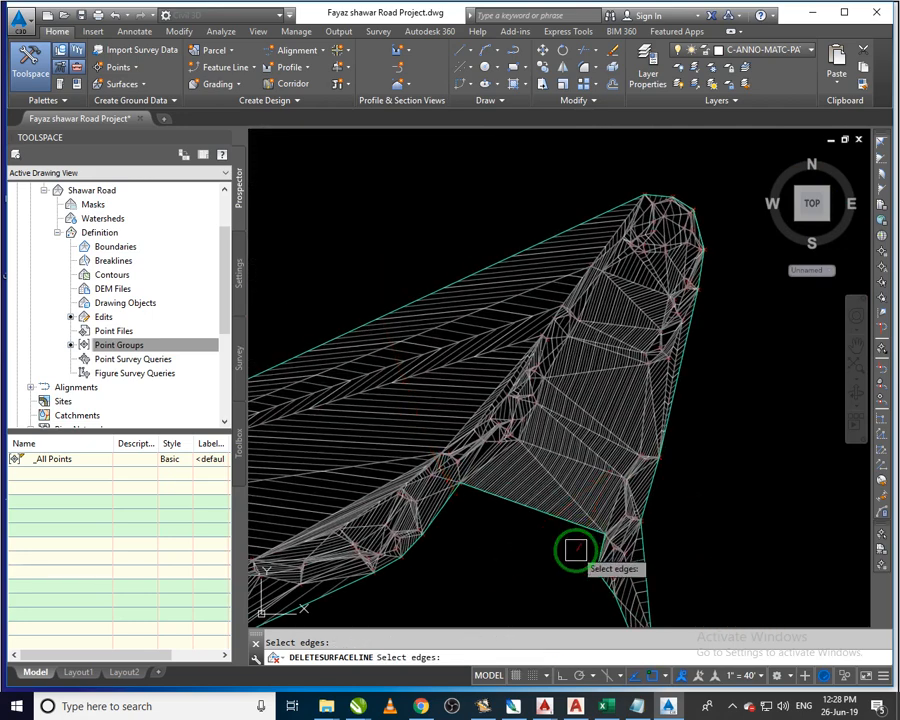
pyautogui.click(576, 549)
pyautogui.click(563, 402)
pyautogui.scroll(5, 689, 257)
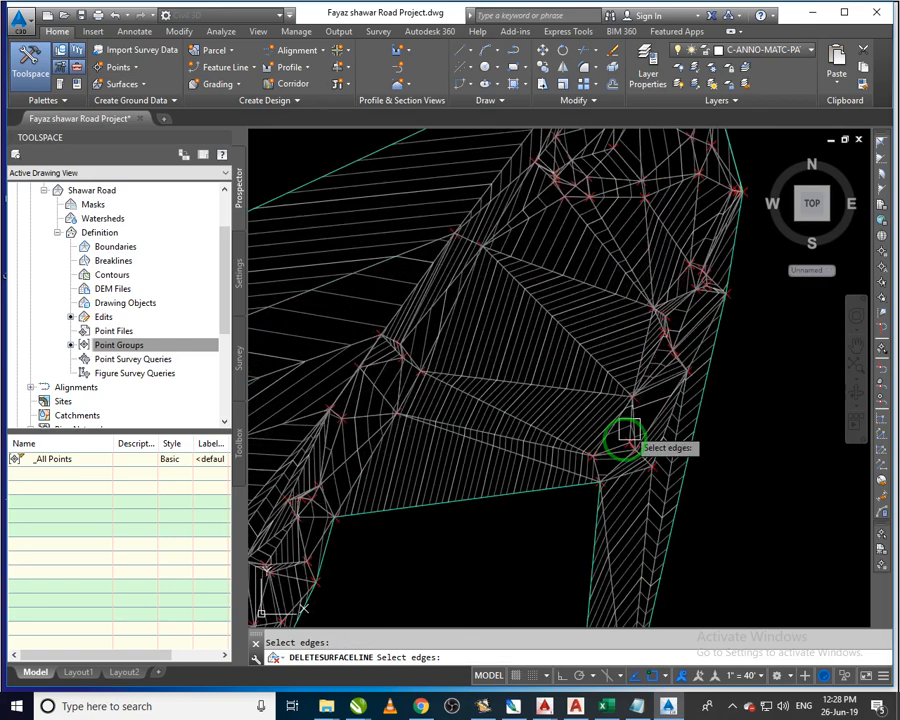
pyautogui.click(577, 504)
pyautogui.click(526, 276)
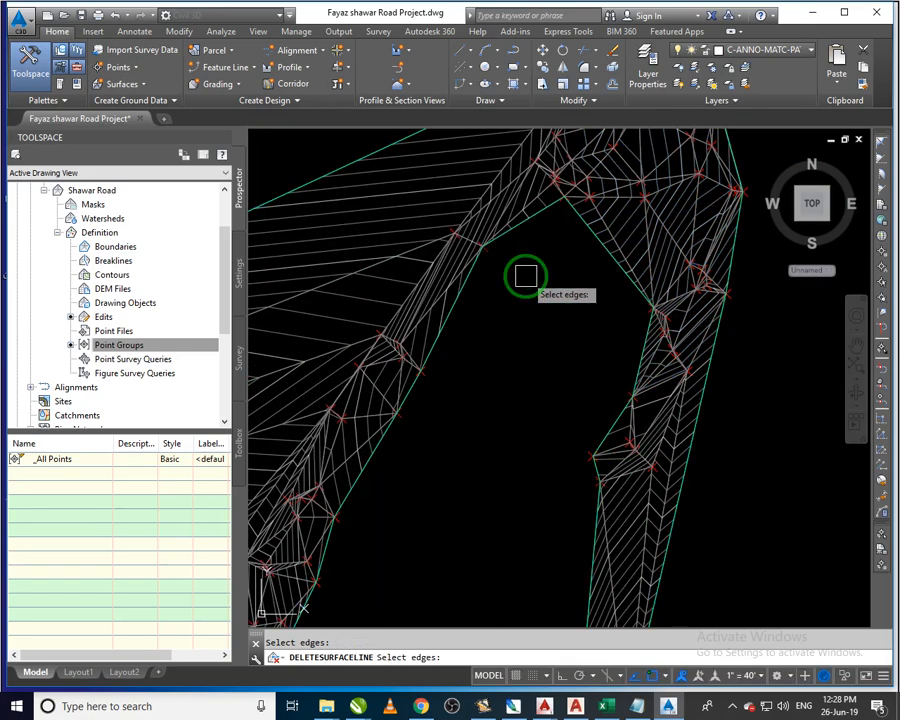
# Delete the leftover edges just inside the top of the northern hairpin bend
pyautogui.scroll(3, 655, 195)
pyautogui.scroll(2, 708, 333)
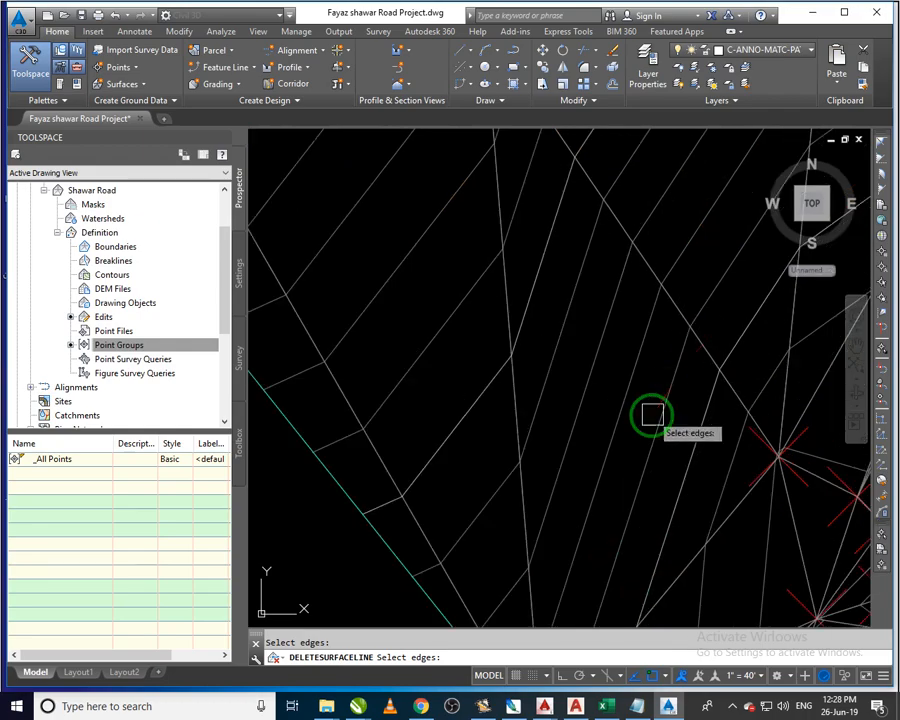
pyautogui.click(642, 414)
pyautogui.scroll(-4, 636, 412)
pyautogui.click(566, 390)
pyautogui.scroll(-2, 578, 418)
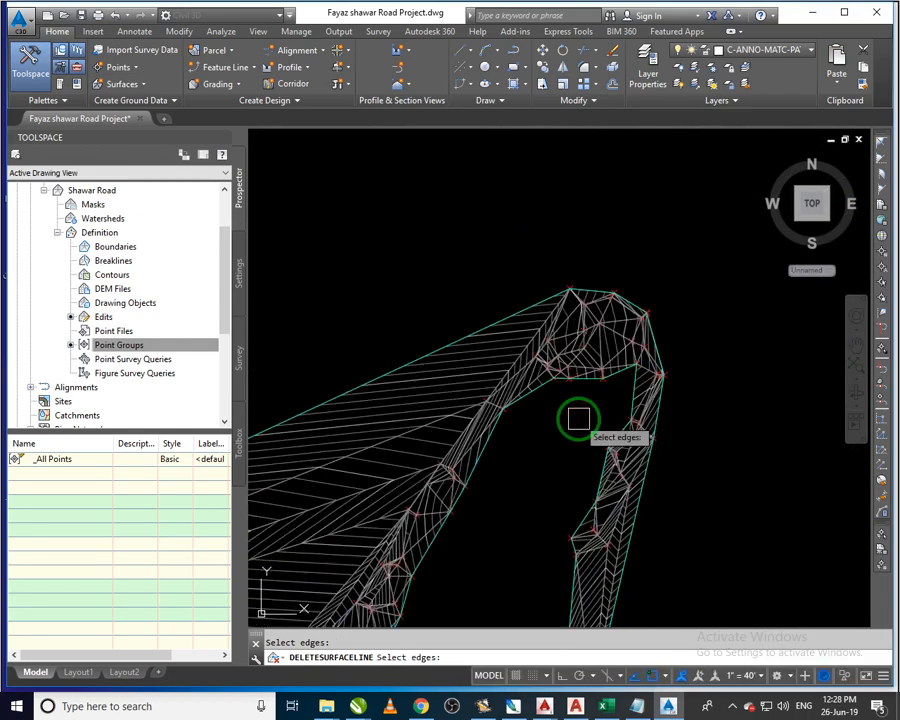
# Delete the long outer edges along the northwest side of the hairpin's western arm
pyautogui.scroll(-2, 579, 425)
pyautogui.moveTo(583, 466); pyautogui.dragTo(733, 279, button='middle')
pyautogui.scroll(-2, 627, 331)
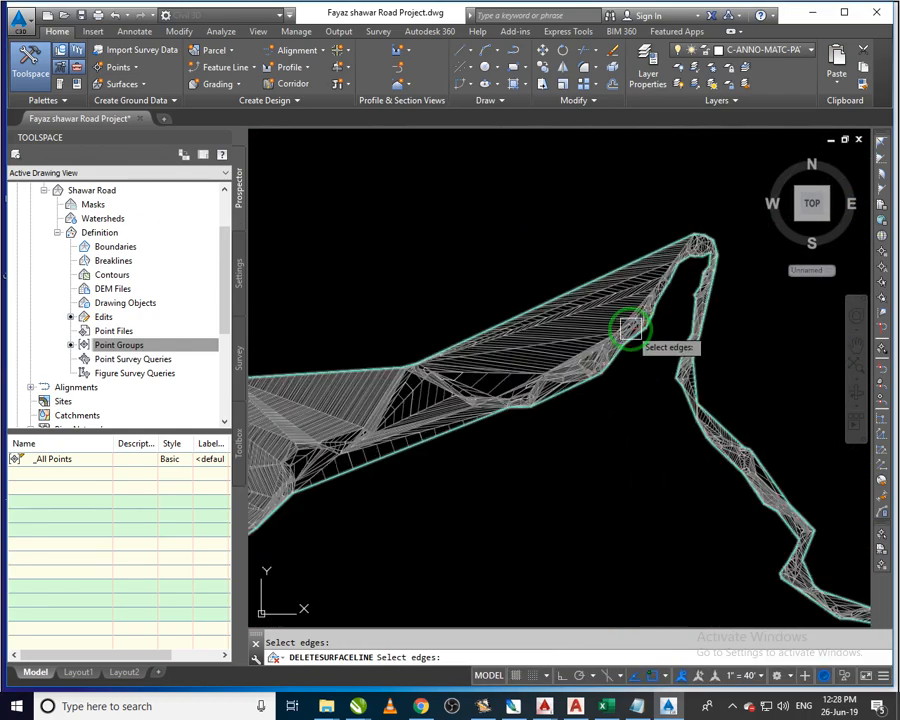
pyautogui.click(542, 233)
pyautogui.click(502, 362)
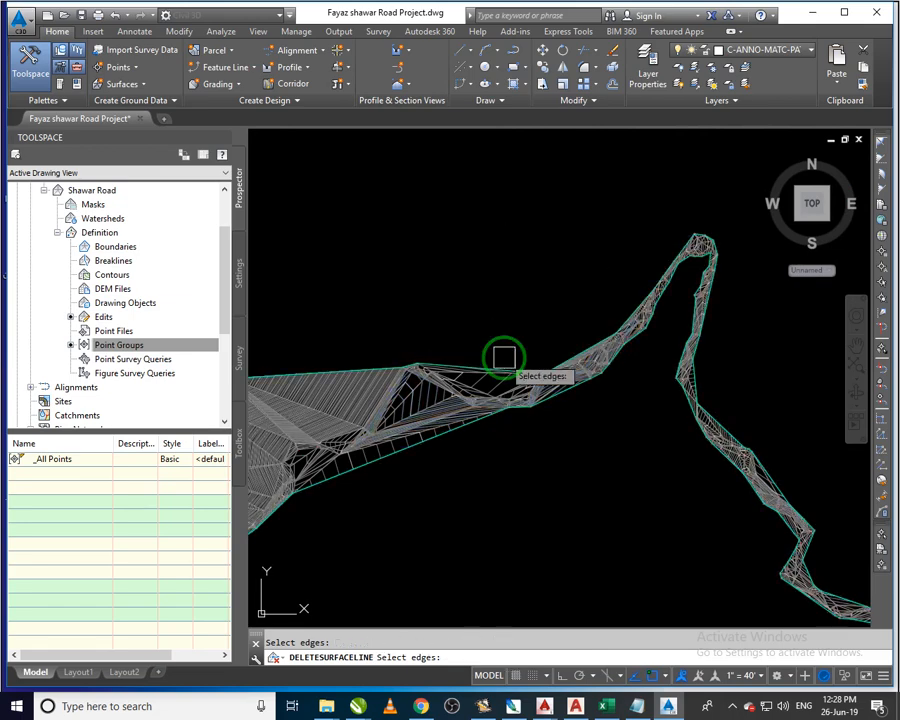
# Delete the excess edges along the northern boundary farther west, where the hairpin arm meets the wider triangulated area
pyautogui.moveTo(431, 377); pyautogui.dragTo(487, 369, button='middle')
pyautogui.click(504, 320)
pyautogui.click(444, 391)
pyautogui.rightClick(442, 392)
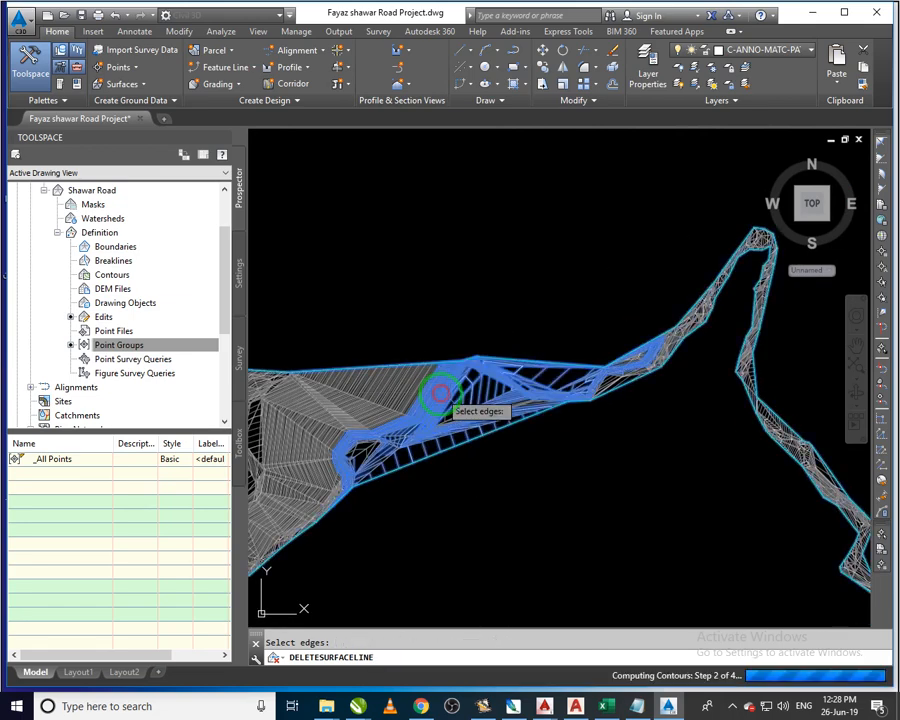
# Exit the edge deletion and undo the recent surface edge deletions
pyautogui.scroll(-2, 555, 500)
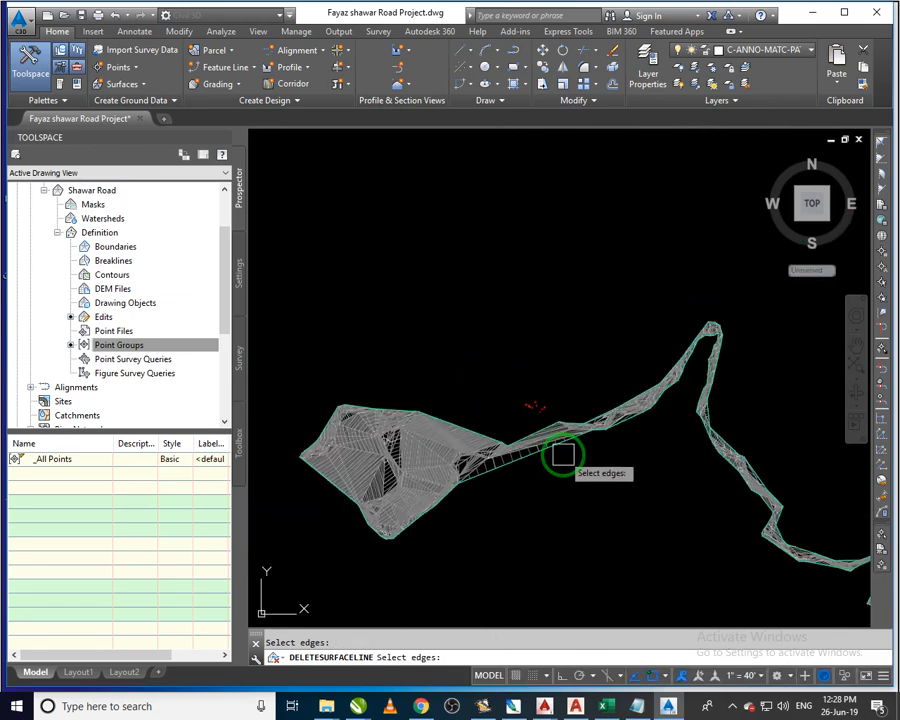
pyautogui.scroll(-3, 550, 456)
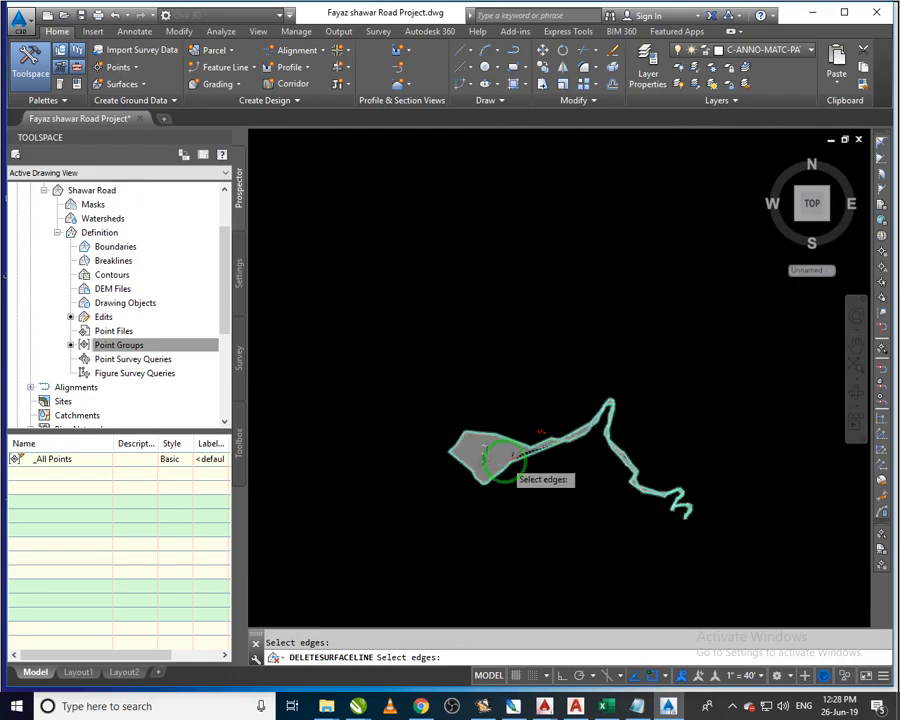
pyautogui.scroll(6, 480, 459)
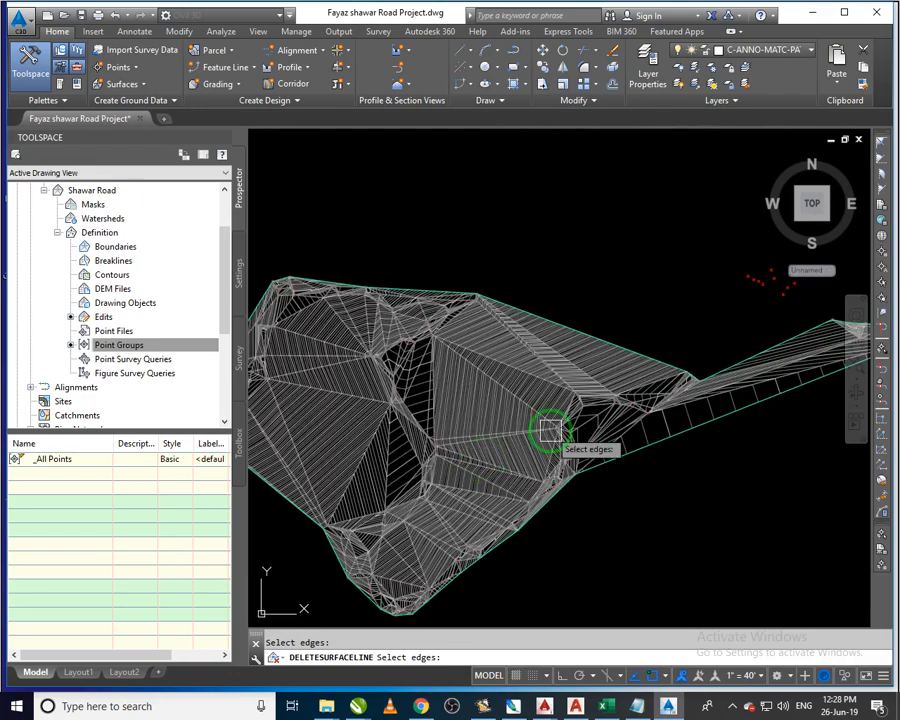
pyautogui.press('Escape')
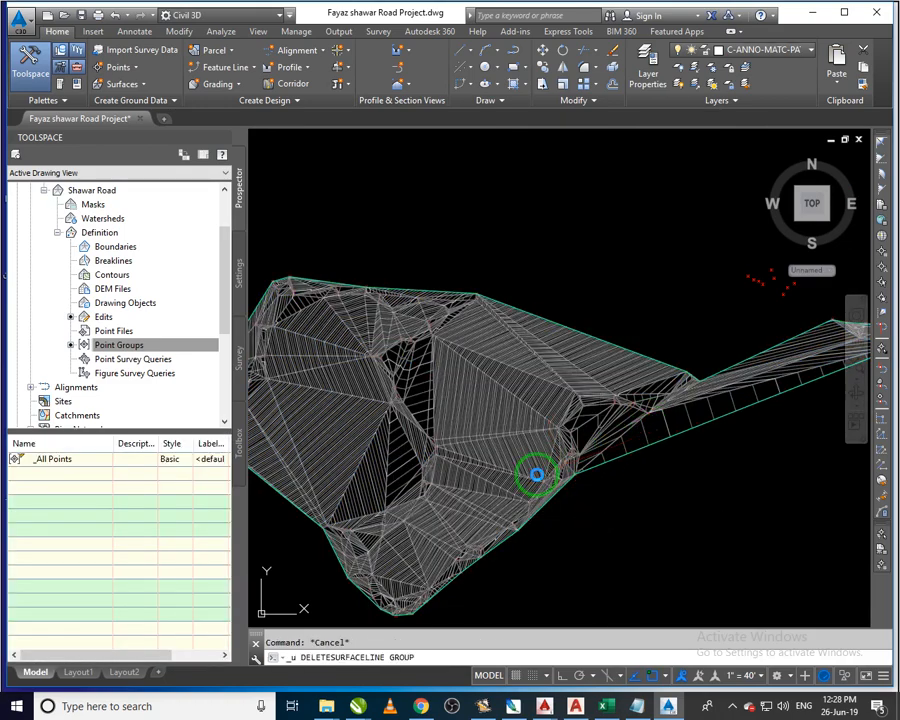
# Run Delete Line on the Shawar Road surface and remove the edges spanning open ground on both sides of the corridor west of the southeastern loop
pyautogui.scroll(-4, 597, 463)
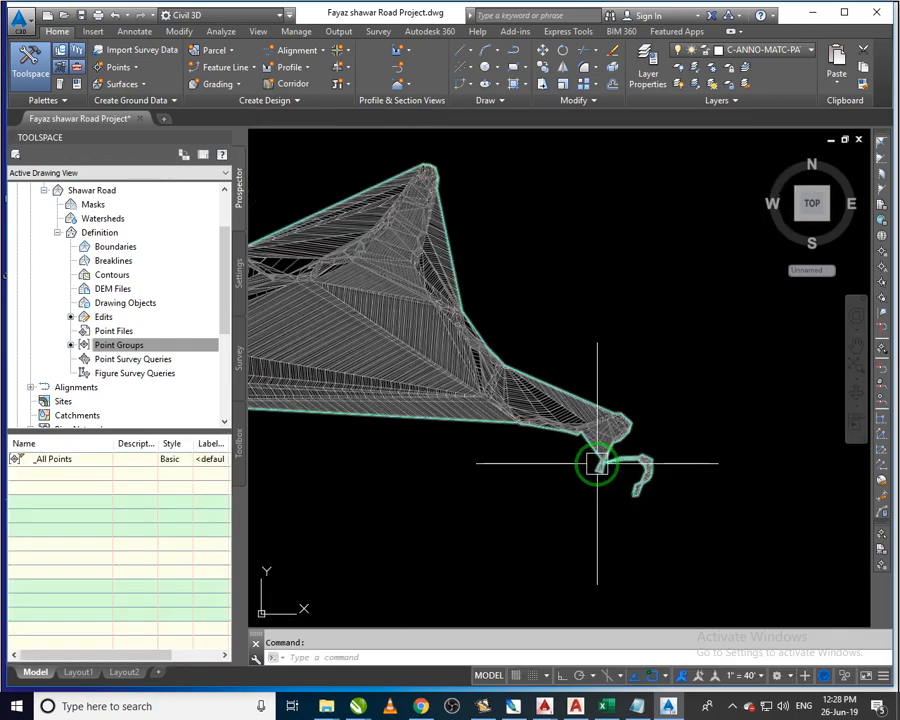
pyautogui.scroll(3, 638, 485)
pyautogui.scroll(-3, 633, 478)
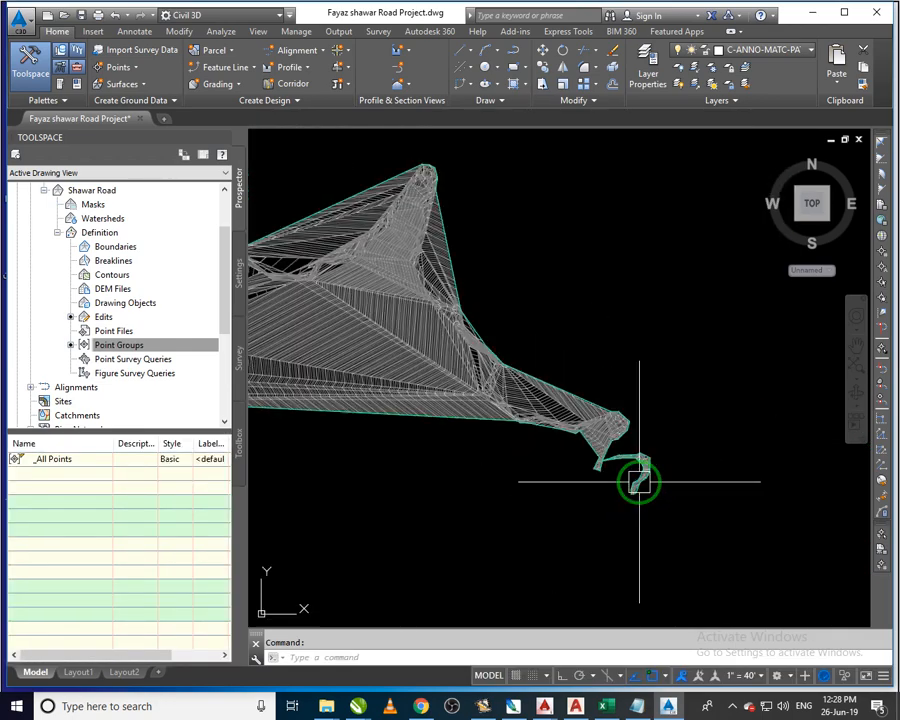
pyautogui.moveTo(515, 413); pyautogui.dragTo(612, 440, button='middle')
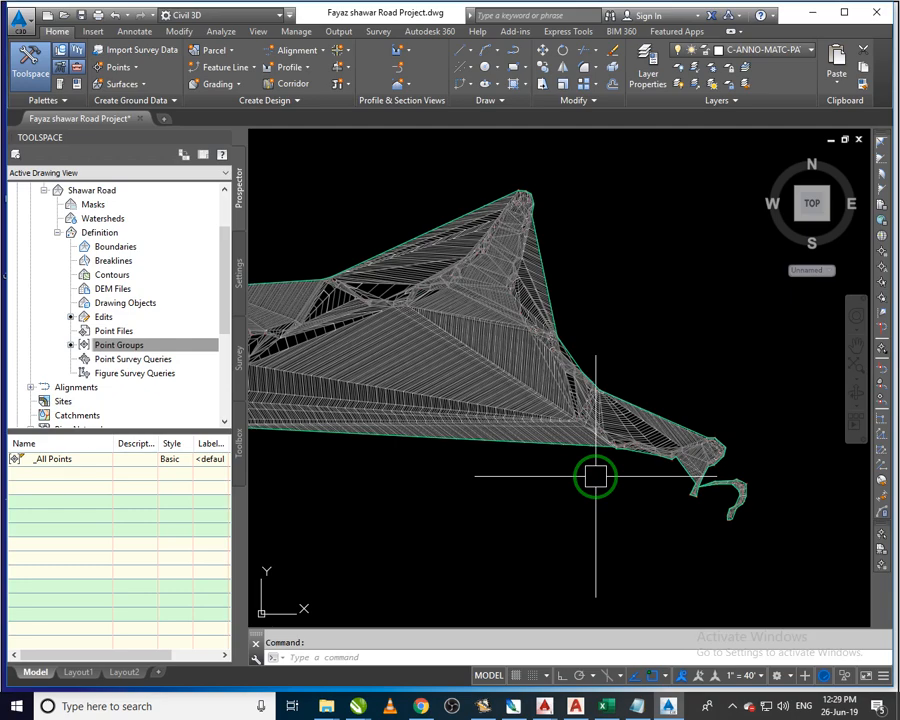
pyautogui.scroll(3, 668, 450)
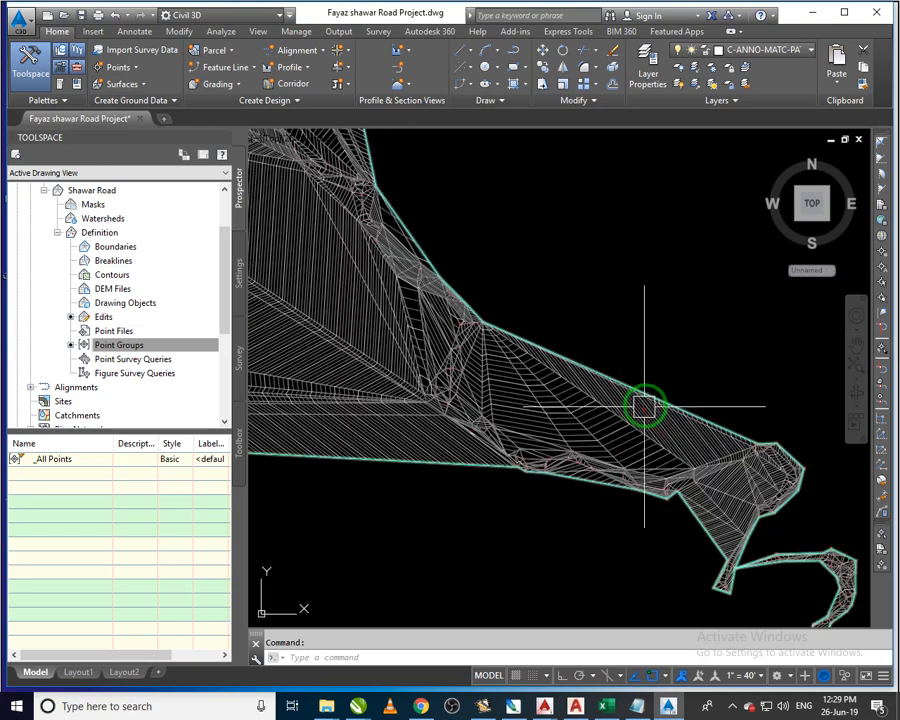
pyautogui.click(623, 365)
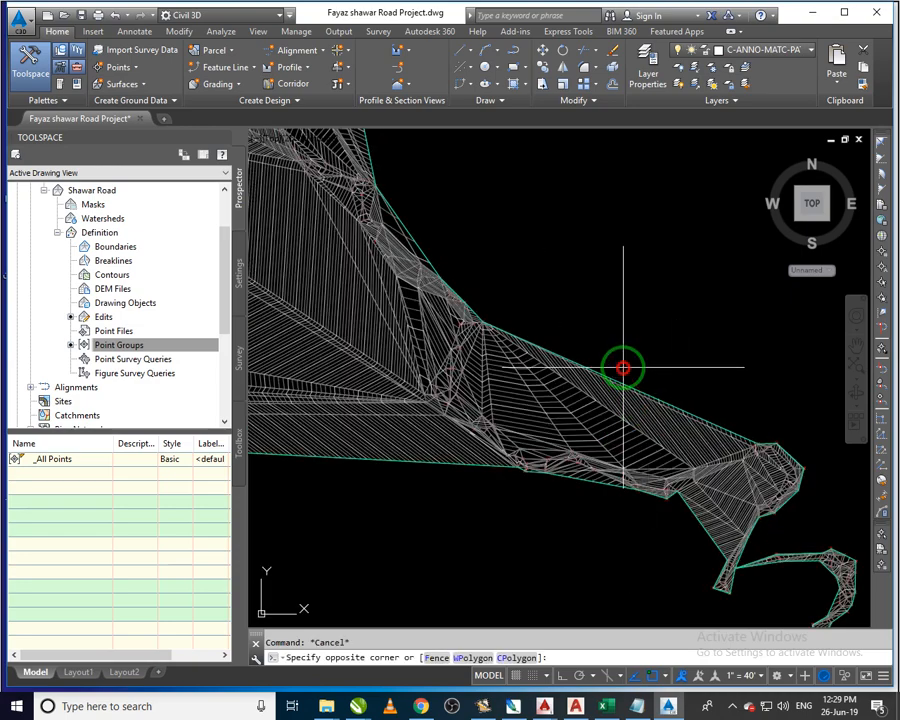
pyautogui.click(321, 76)
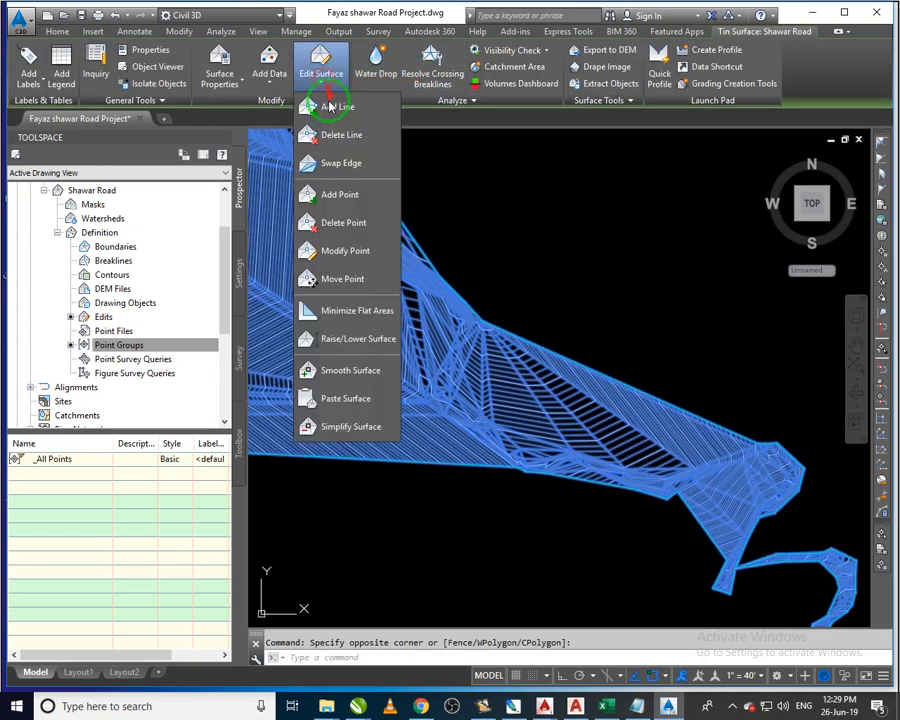
pyautogui.click(342, 138)
pyautogui.click(673, 338)
pyautogui.click(516, 418)
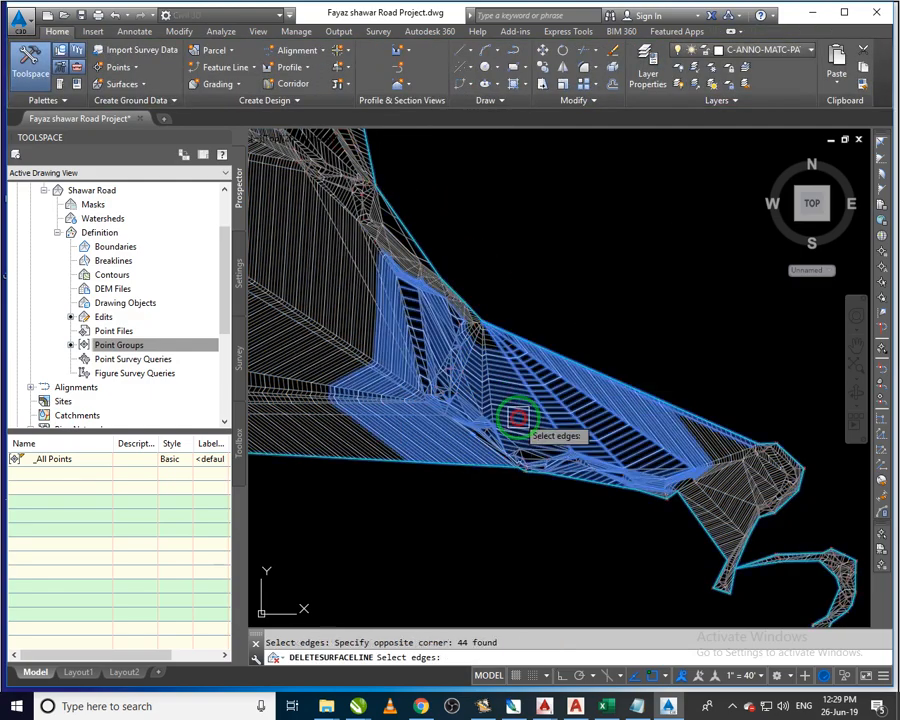
pyautogui.click(352, 458)
pyautogui.click(286, 301)
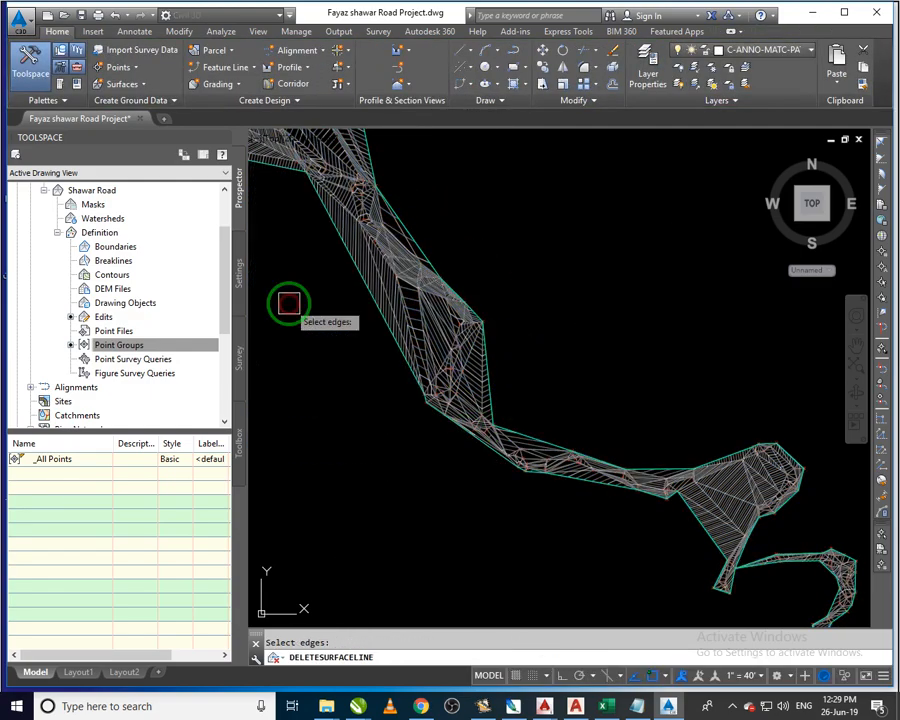
# Delete the long outer edges along the southwest side of the narrow corridor south of the northern hairpin
pyautogui.scroll(6, 584, 430)
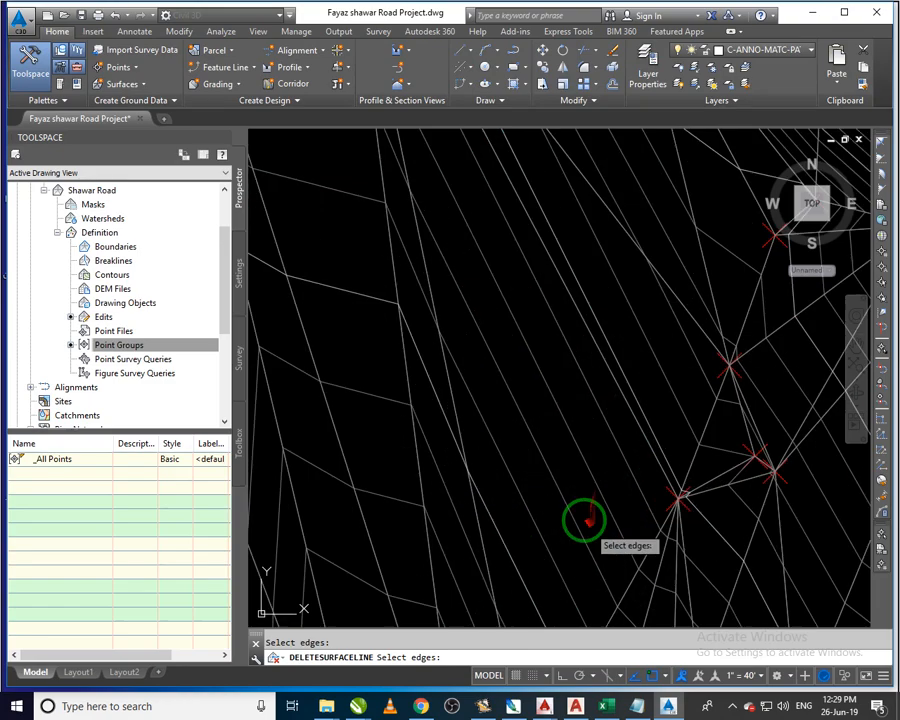
pyautogui.click(572, 476)
pyautogui.scroll(-5, 568, 476)
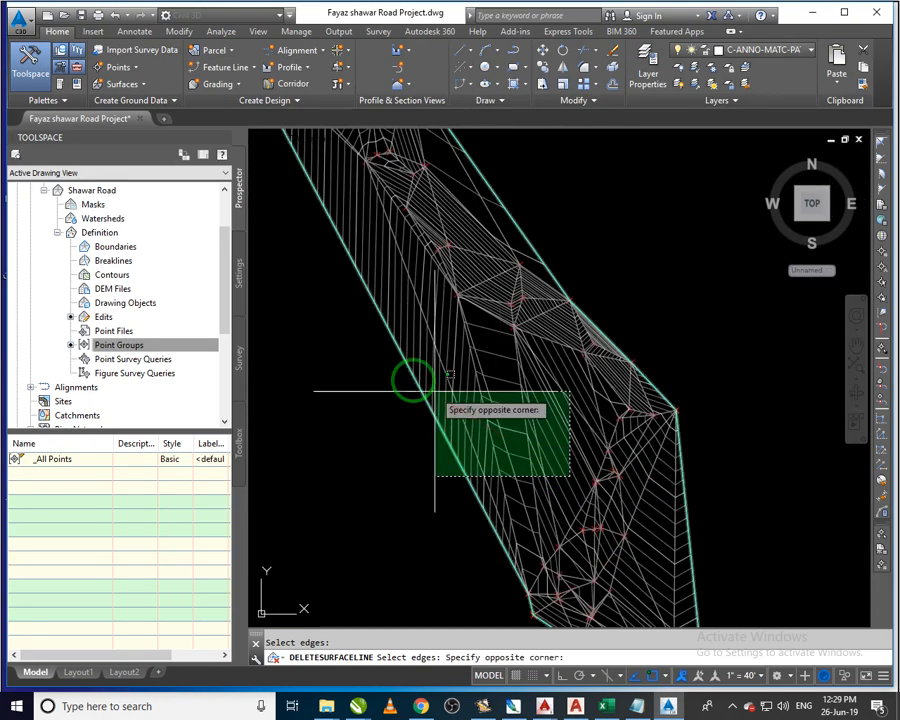
pyautogui.click(392, 372)
pyautogui.scroll(-4, 542, 426)
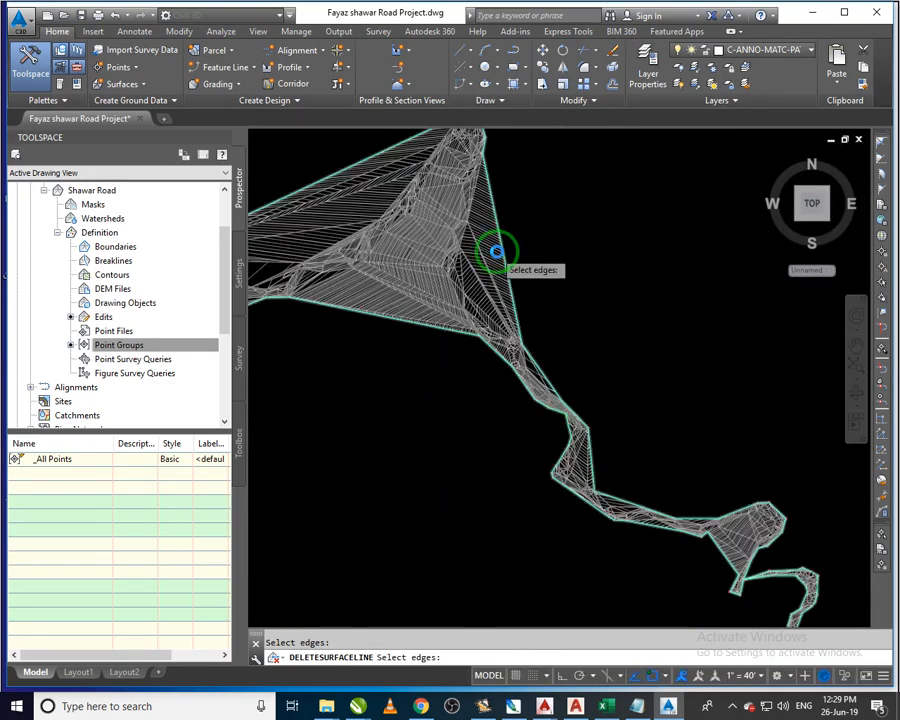
# Delete the excess outer edges along the east side of the northern hairpin's eastern arm
pyautogui.scroll(6, 585, 356)
pyautogui.click(610, 370)
pyautogui.click(437, 289)
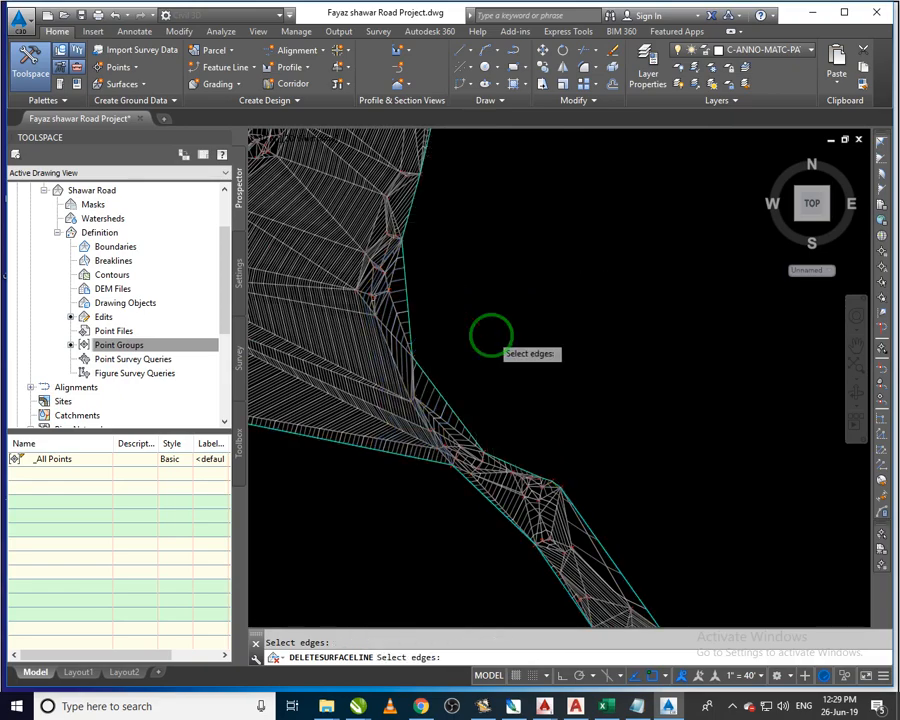
# Delete the edges filling the southern part of the open area between the hairpin's two arms
pyautogui.scroll(-5, 491, 336)
pyautogui.moveTo(418, 356); pyautogui.dragTo(543, 432, button='middle')
pyautogui.scroll(5, 514, 496)
pyautogui.click(580, 479)
pyautogui.click(506, 211)
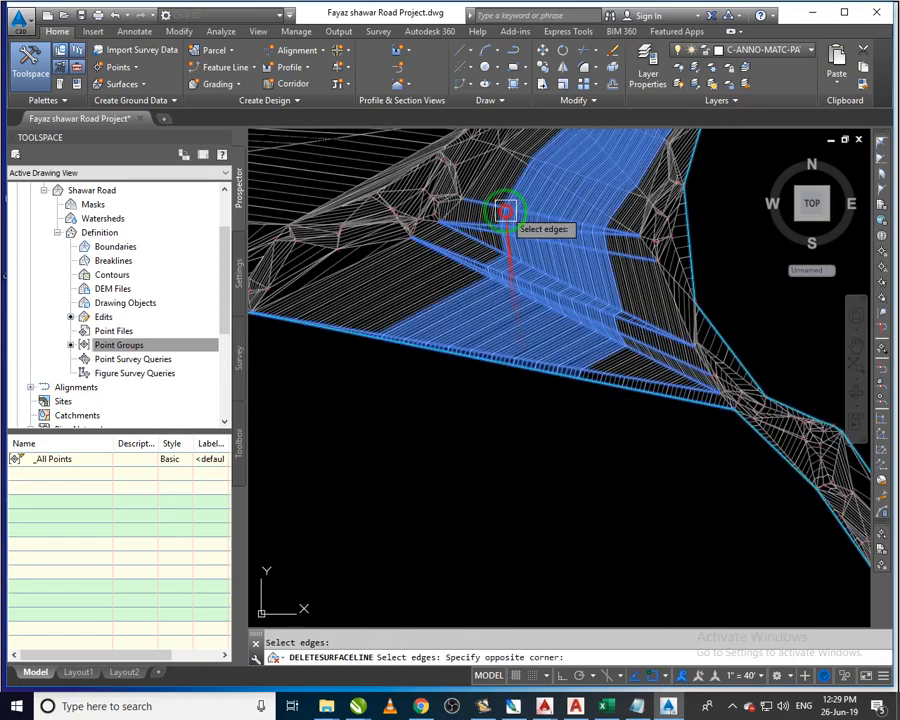
pyautogui.press('Return')
# Delete the edges across the middle of the open area between the two hairpin arms
pyautogui.moveTo(510, 217); pyautogui.dragTo(487, 484, button='middle')
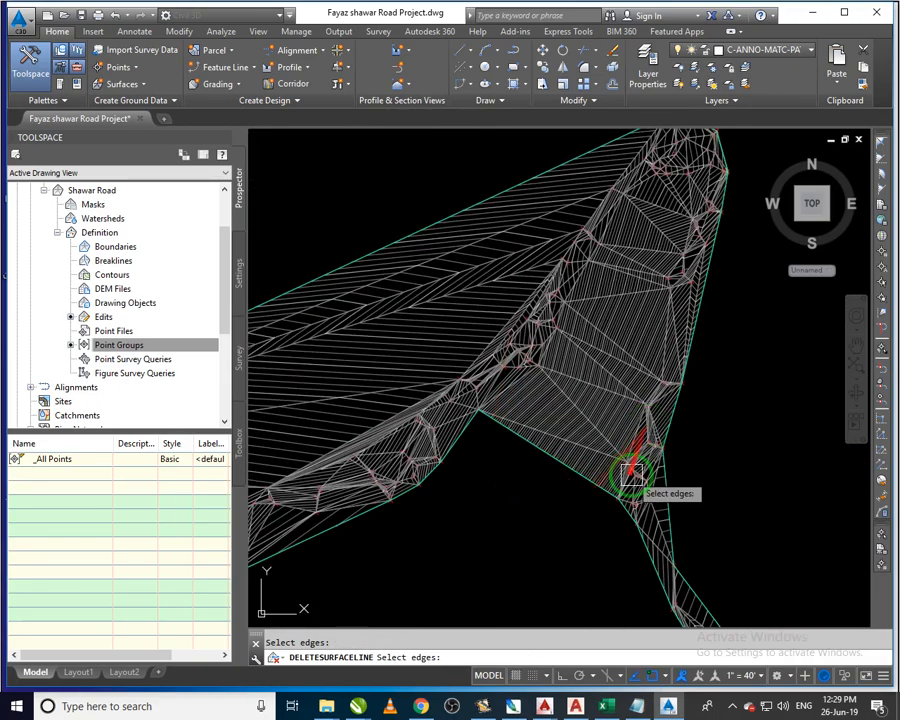
pyautogui.scroll(5, 631, 474)
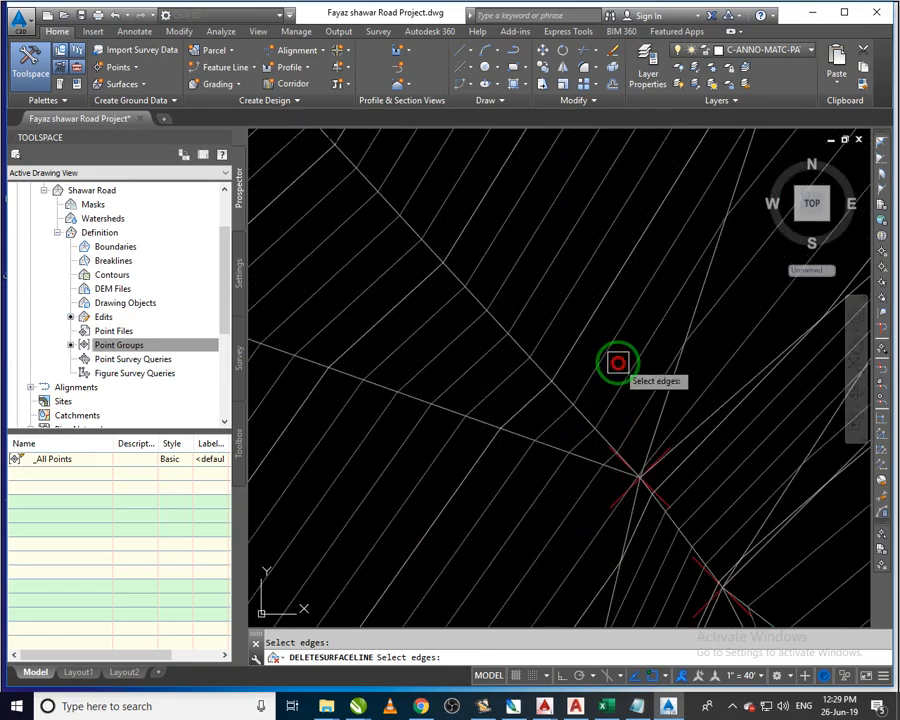
pyautogui.click(618, 362)
pyautogui.scroll(-6, 619, 363)
pyautogui.scroll(-3, 585, 223)
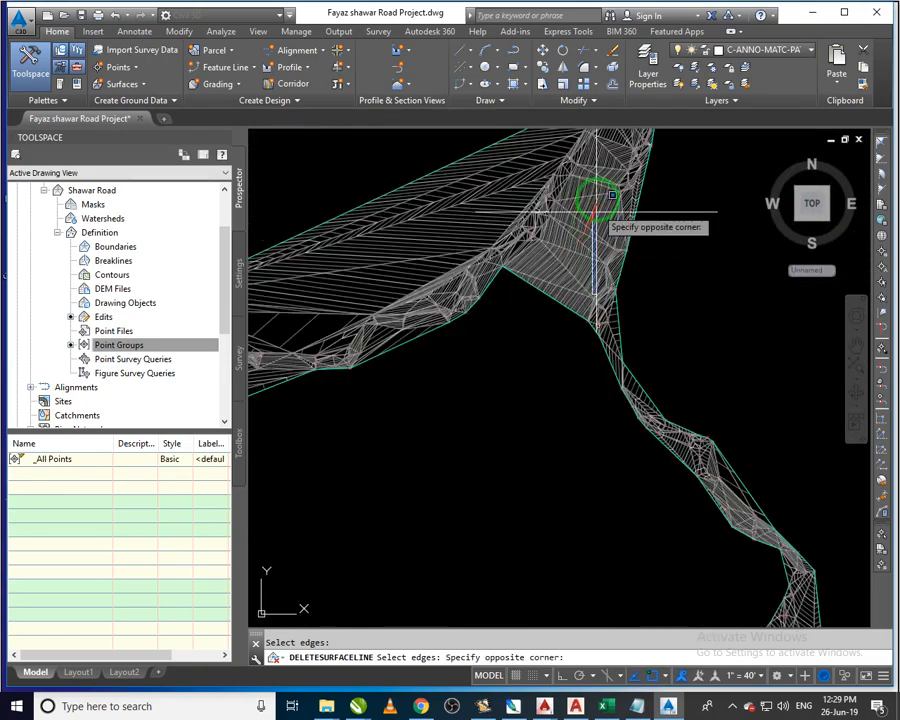
pyautogui.click(586, 160)
pyautogui.press('Return')
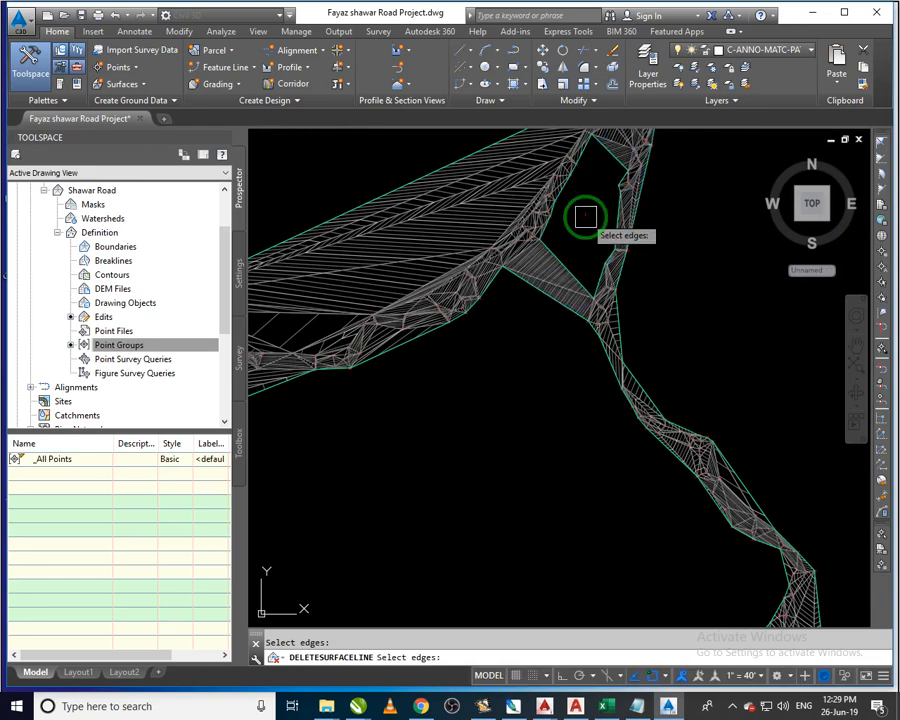
# Delete the remaining band of edges bridging the two hairpin arms at the southern end of the gap
pyautogui.click(570, 260)
pyautogui.click(552, 278)
pyautogui.press('Return')
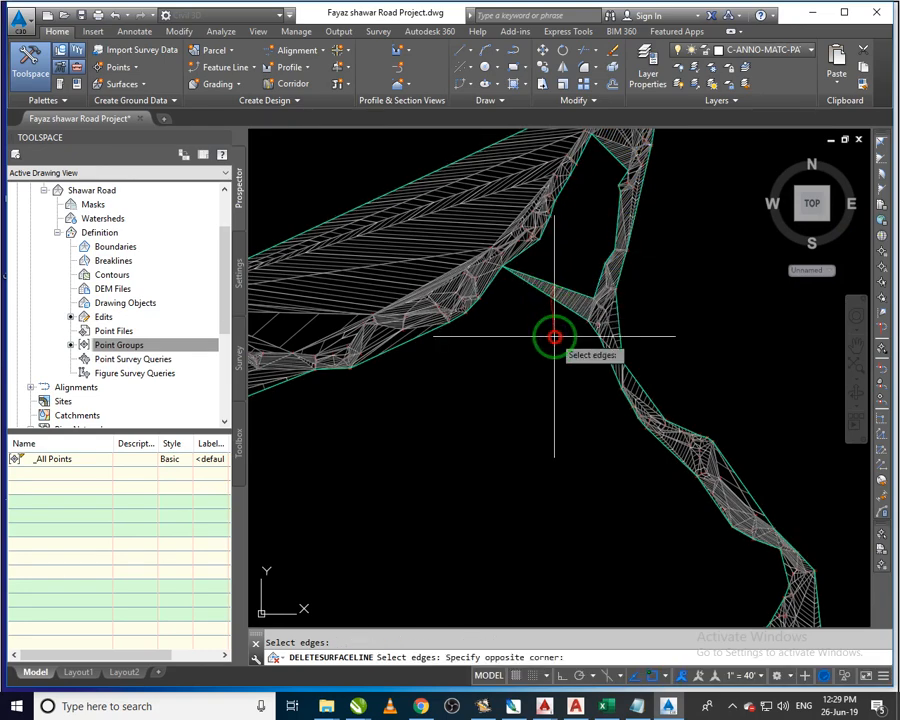
pyautogui.click(544, 270)
pyautogui.press('Return')
# Delete the leftover edges just inside the top of the northern hairpin bend
pyautogui.moveTo(586, 258); pyautogui.dragTo(568, 408, button='middle')
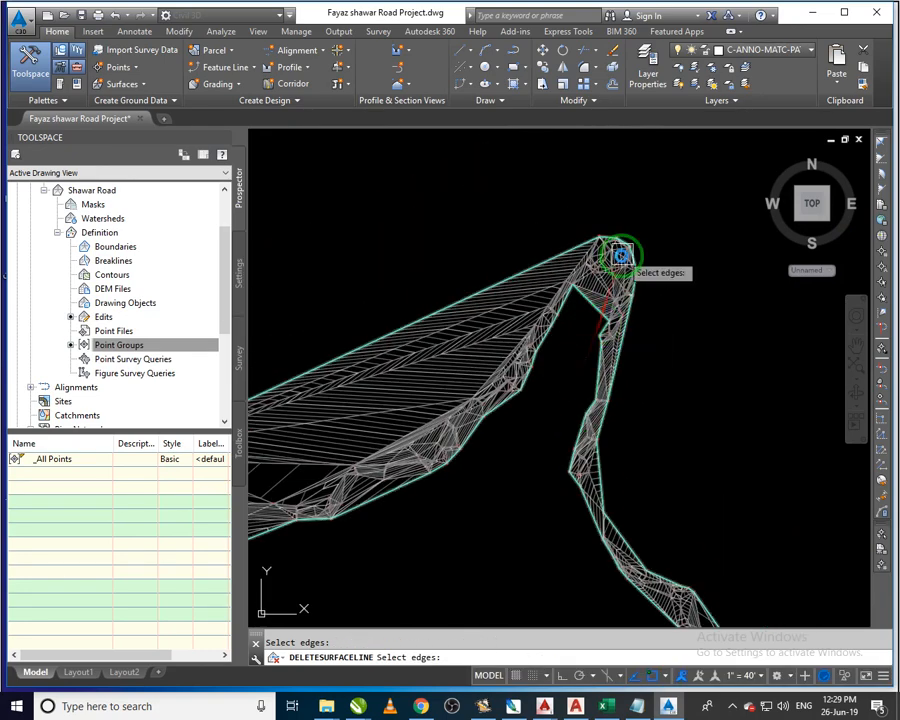
pyautogui.scroll(5, 621, 256)
pyautogui.scroll(3, 600, 345)
pyautogui.scroll(-5, 586, 325)
pyautogui.click(578, 324)
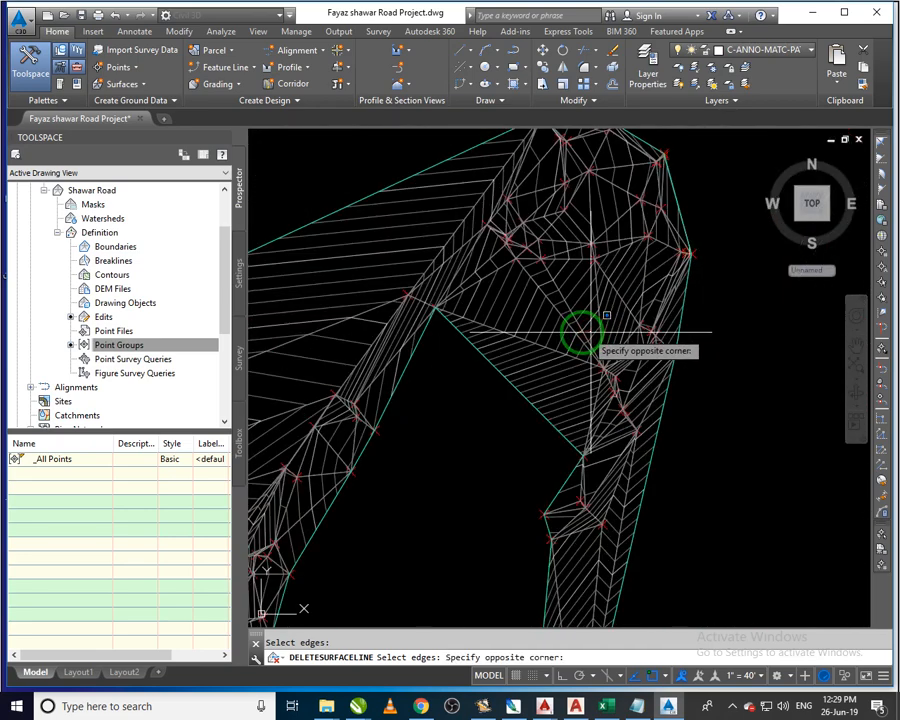
pyautogui.click(496, 384)
# Delete the long outer edges spanning the open area northwest of the hairpin's western arm
pyautogui.scroll(-5, 577, 340)
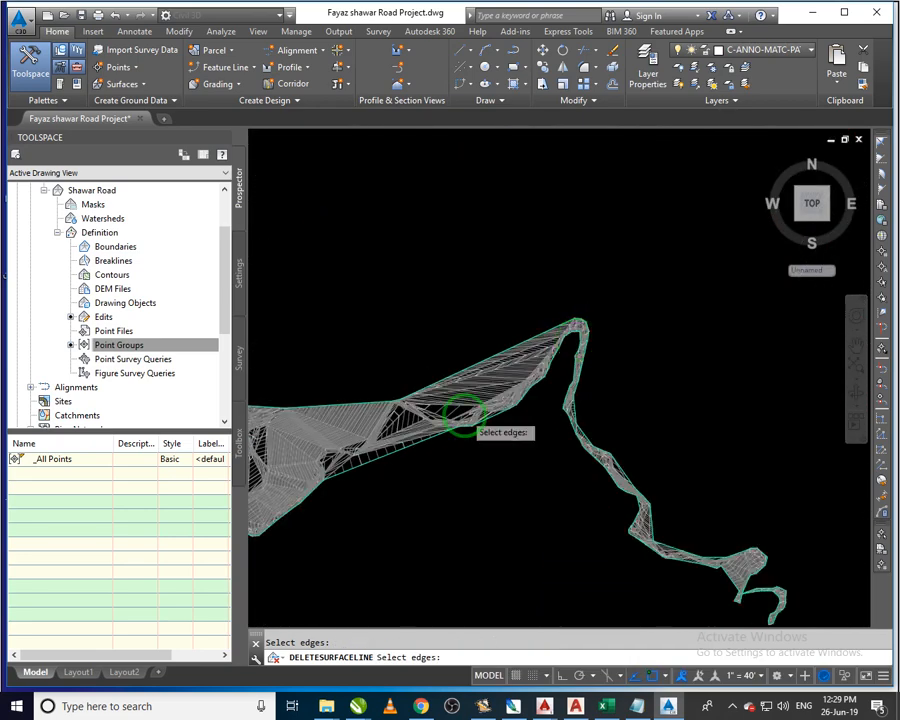
pyautogui.scroll(3, 463, 413)
pyautogui.click(566, 194)
pyautogui.click(481, 330)
pyautogui.press('Return')
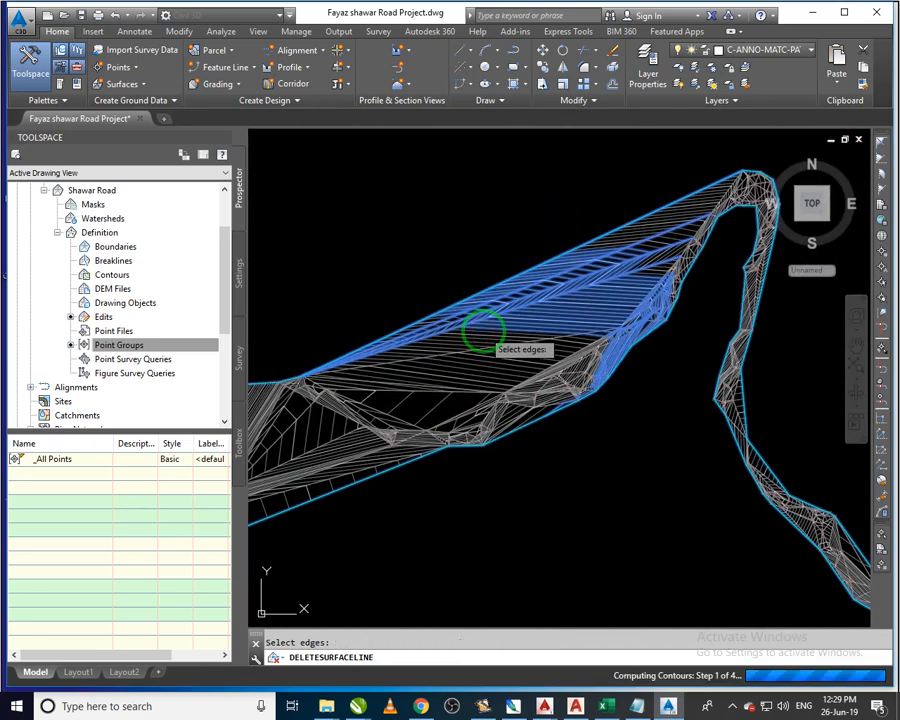
pyautogui.click(464, 338)
pyautogui.click(438, 386)
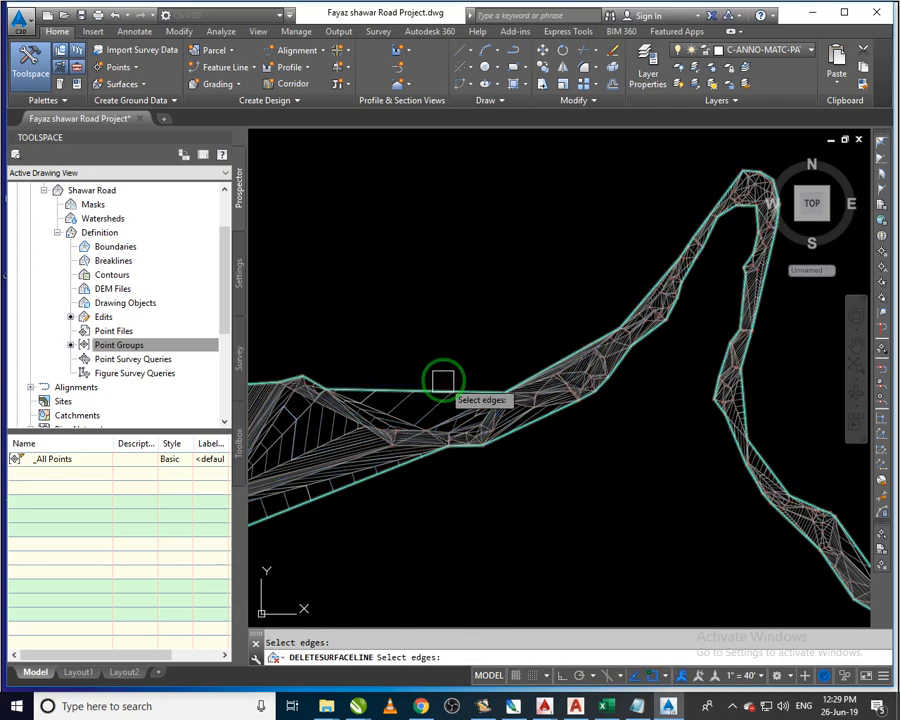
# Delete the edges filling the open triangle south of the corridor peak west of the hairpin, and finish the edge deletion
pyautogui.scroll(4, 321, 422)
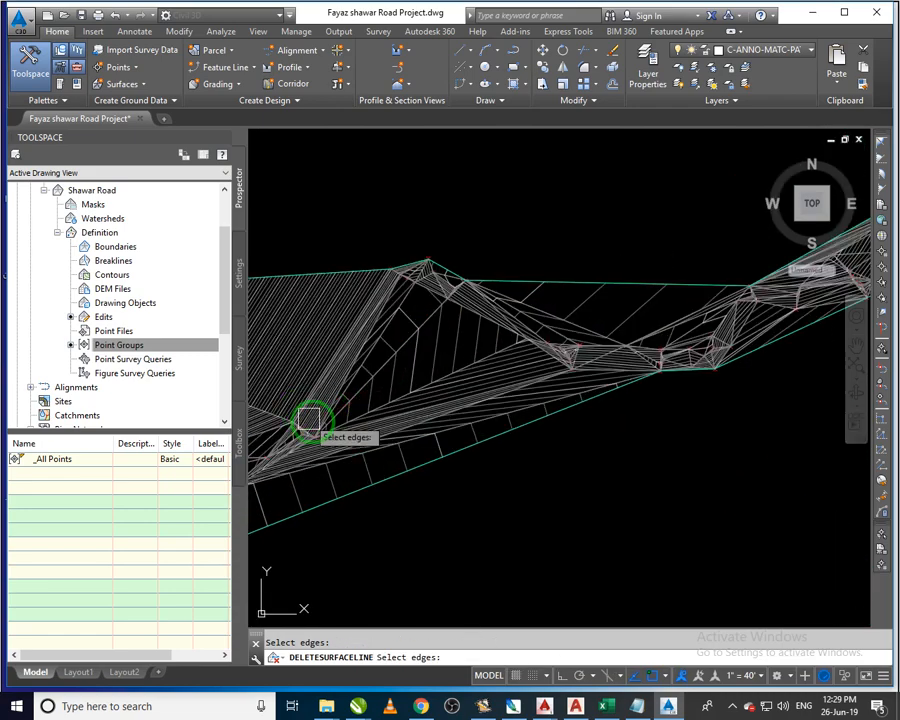
pyautogui.scroll(-2, 438, 438)
pyautogui.scroll(-3, 522, 426)
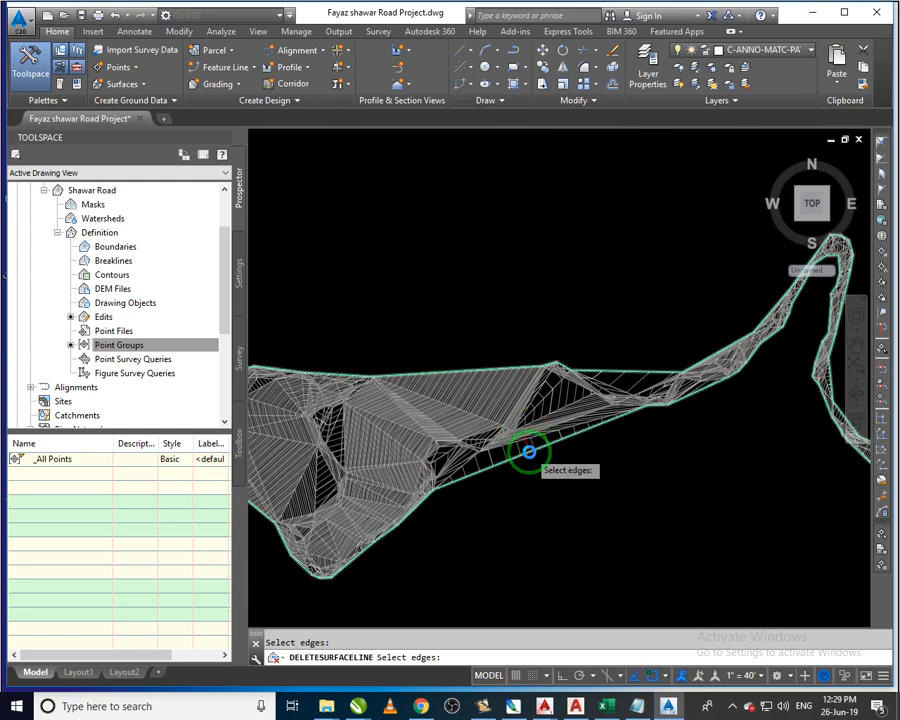
pyautogui.scroll(2, 545, 451)
pyautogui.scroll(2, 566, 451)
pyautogui.click(621, 464)
pyautogui.click(583, 330)
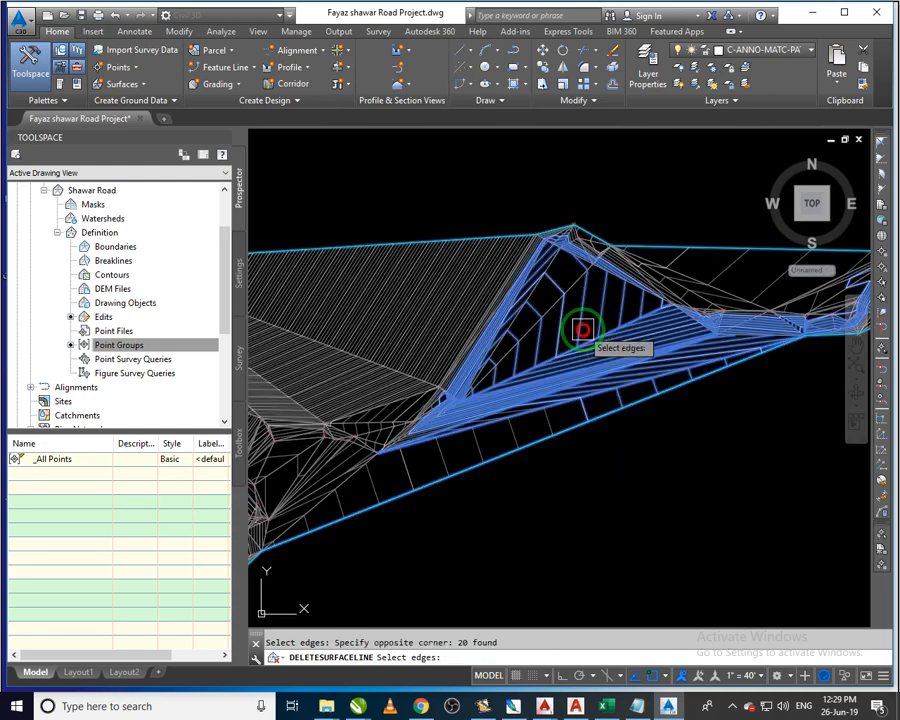
pyautogui.press('Return')
pyautogui.press('Return')
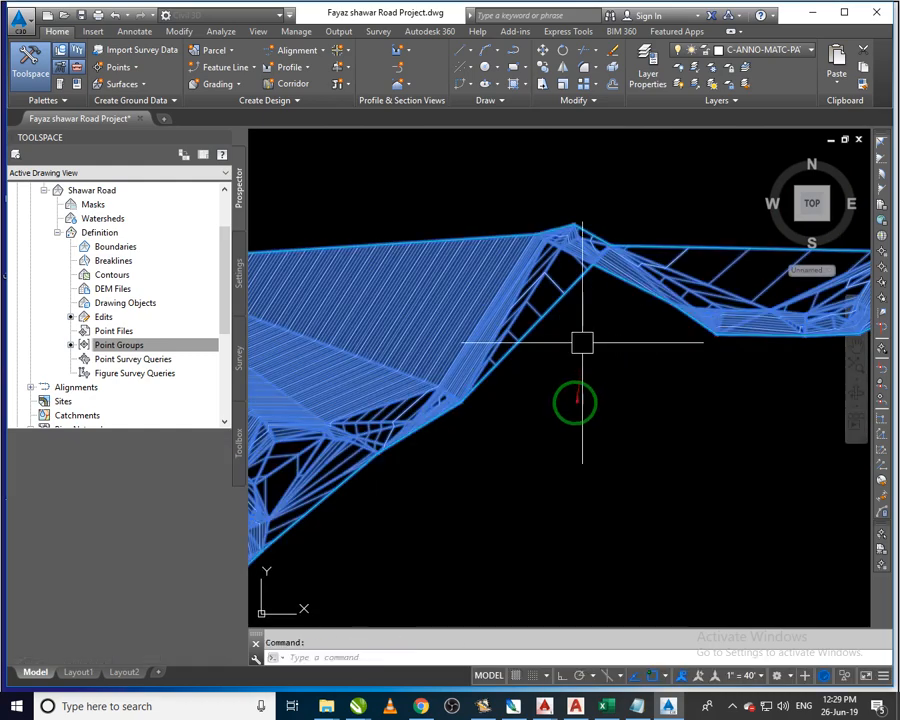
# Restart Delete Line on the surface and remove the long edges along the northern boundary where the corridor meets the wide western area
pyautogui.scroll(-6, 574, 400)
pyautogui.press('Escape')
pyautogui.scroll(5, 577, 408)
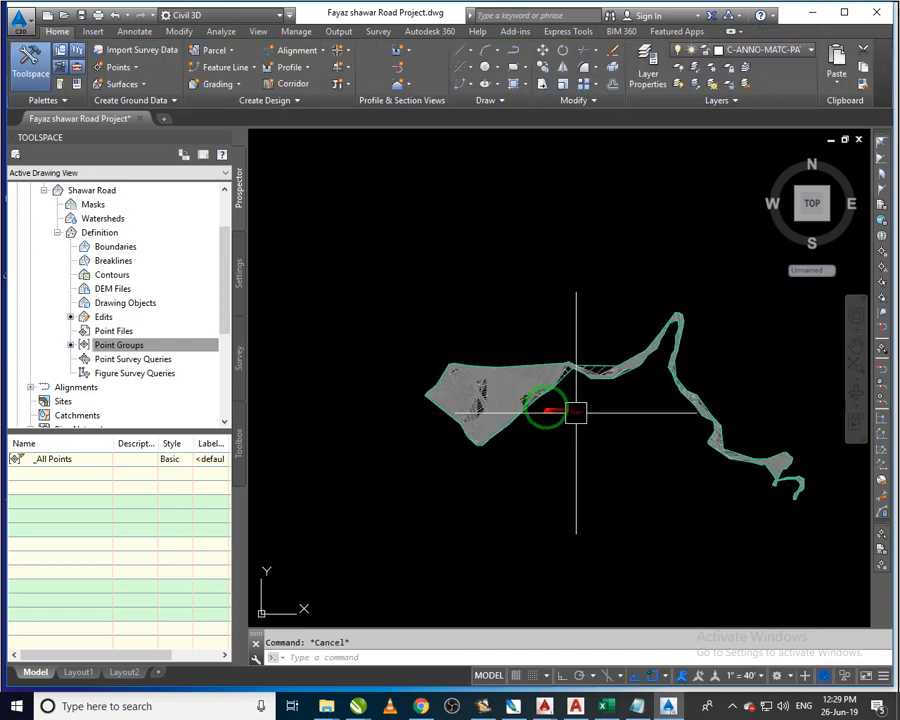
pyautogui.click(540, 338)
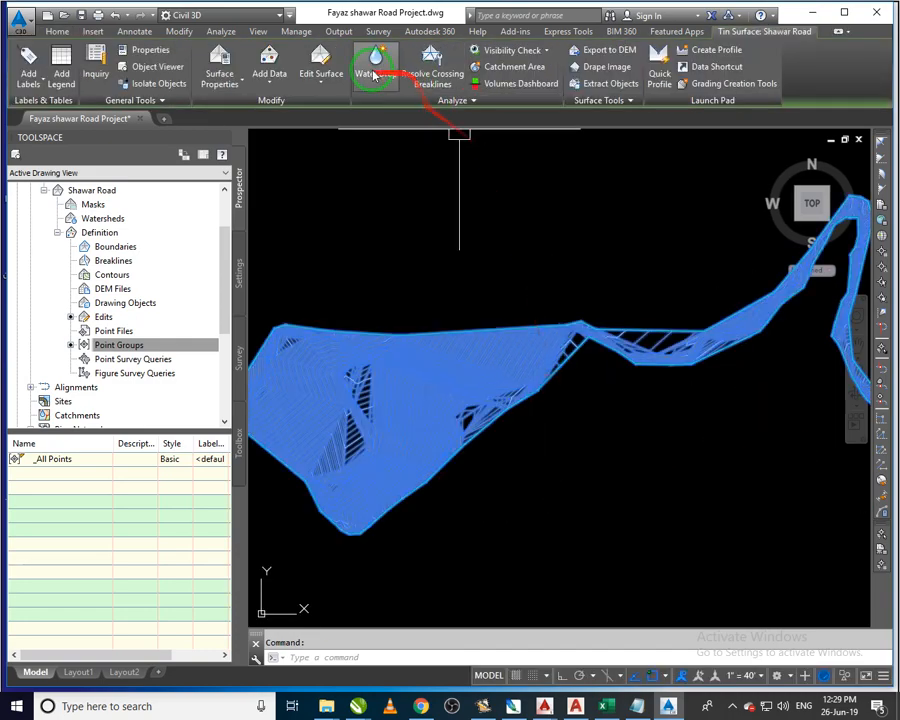
pyautogui.click(313, 76)
pyautogui.click(330, 133)
pyautogui.click(428, 428)
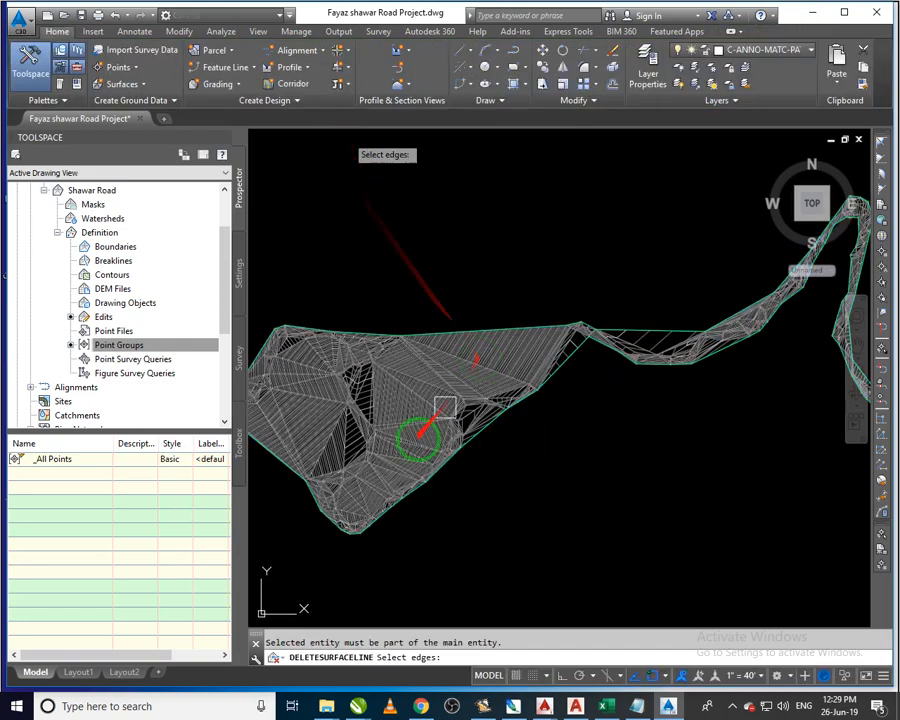
pyautogui.scroll(3, 405, 482)
pyautogui.scroll(2, 585, 405)
pyautogui.moveTo(573, 279); pyautogui.dragTo(623, 391, button='middle')
pyautogui.click(594, 248)
pyautogui.click(505, 366)
pyautogui.press('Return')
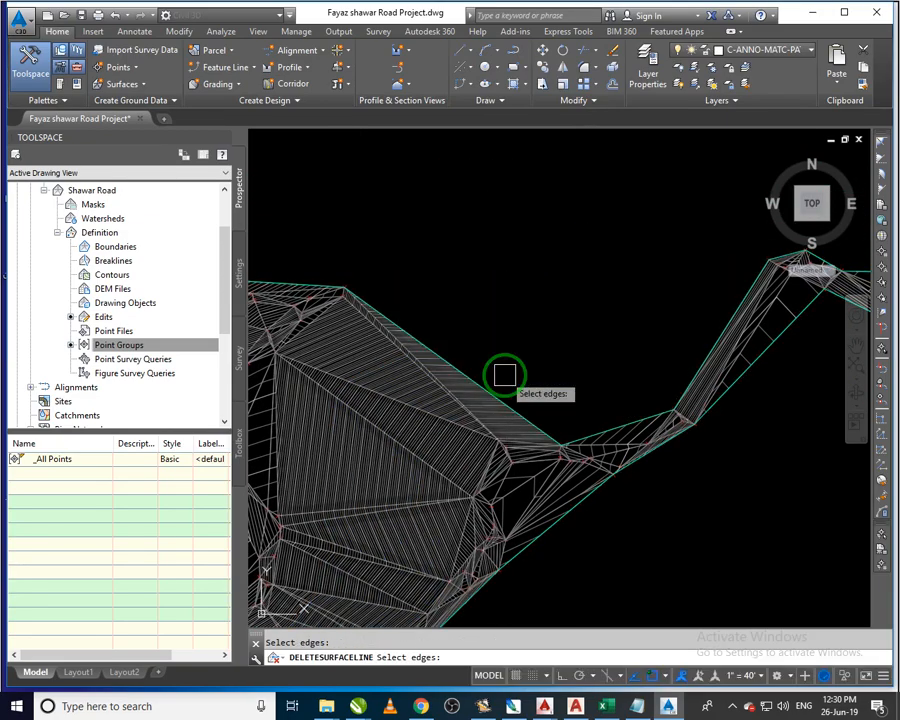
# Delete the long edges bridging the open area between the wide western block and the northern side of the corridor
pyautogui.click(381, 417)
pyautogui.press('Return')
pyautogui.moveTo(403, 455); pyautogui.dragTo(556, 298, button='middle')
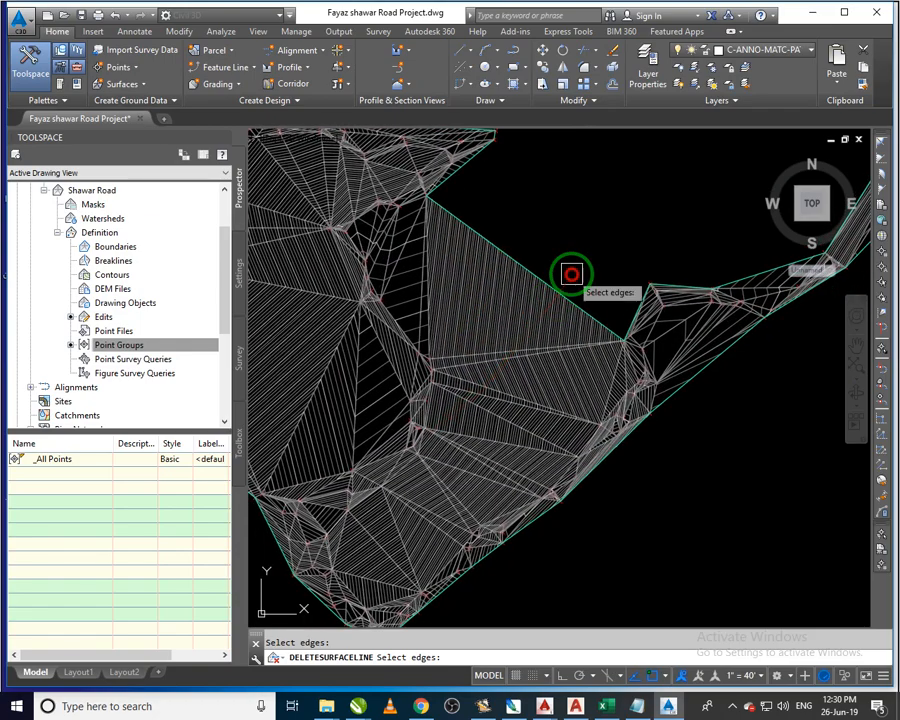
pyautogui.click(572, 274)
pyautogui.click(531, 358)
pyautogui.press('Return')
# Delete the next bands of edges farther south between the western block's eastern side and the corridor
pyautogui.click(528, 375)
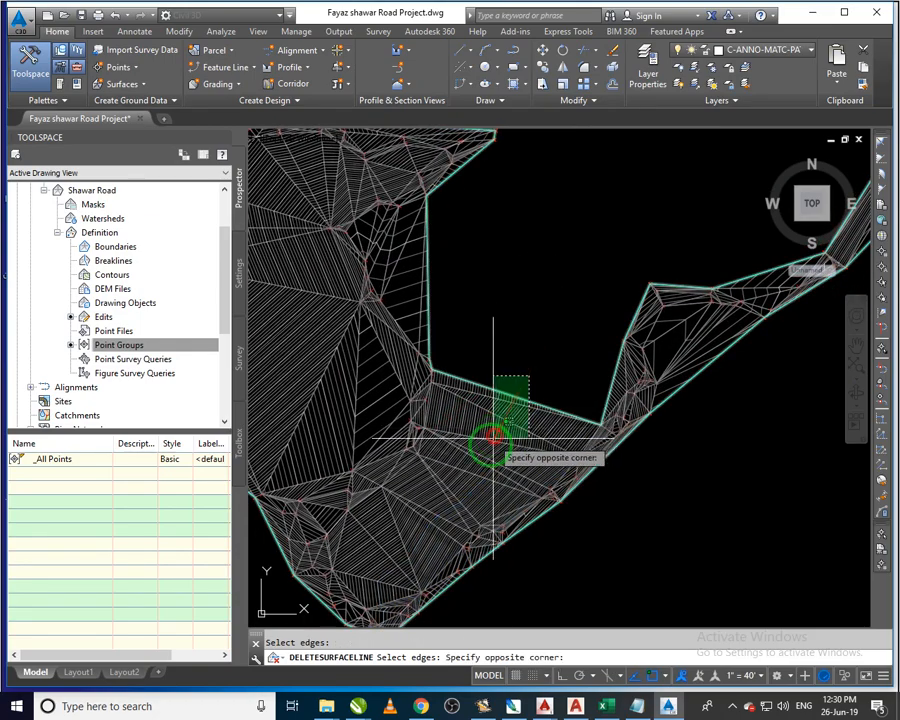
pyautogui.click(489, 445)
pyautogui.press('Return')
pyautogui.moveTo(456, 488); pyautogui.dragTo(516, 393, button='middle')
pyautogui.click(561, 334)
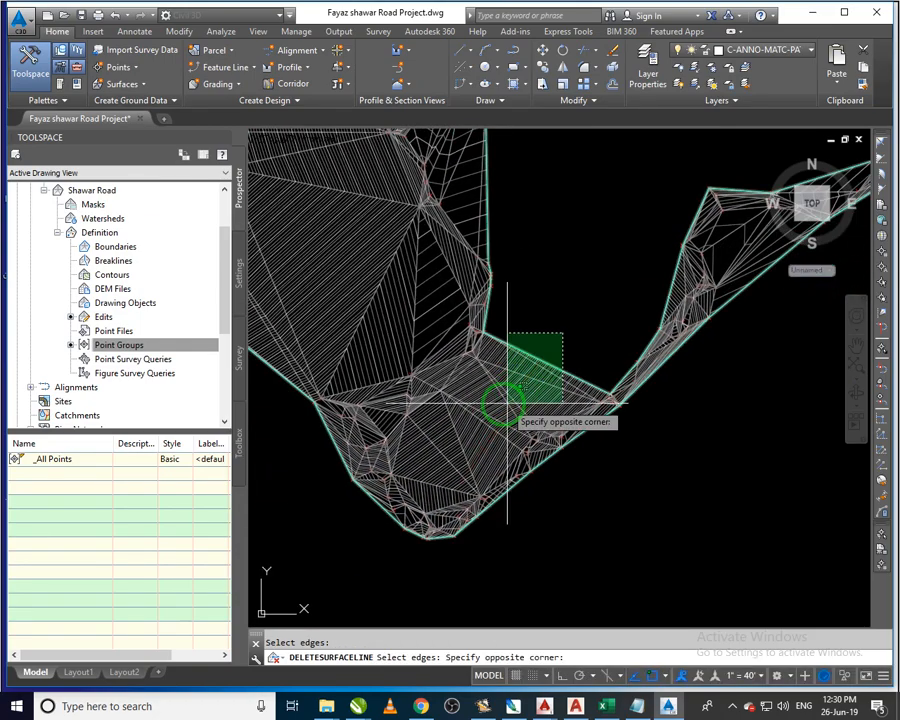
pyautogui.click(503, 402)
pyautogui.press('Return')
# Delete the remaining edges closing off the inside of the southern bend between the western block and the corridor
pyautogui.scroll(4, 442, 458)
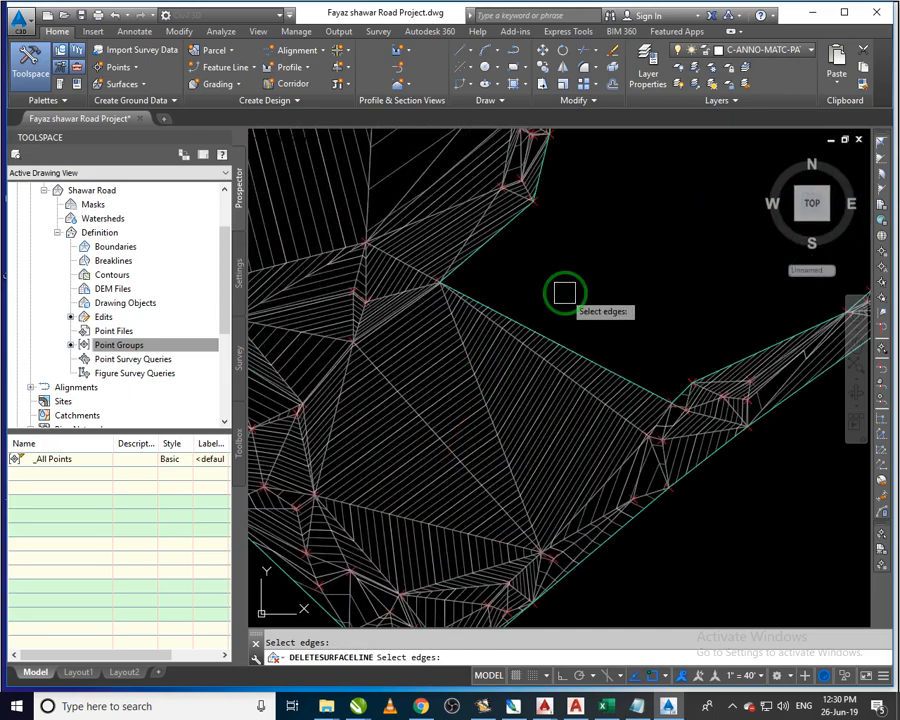
pyautogui.click(565, 293)
pyautogui.click(446, 414)
pyautogui.press('Return')
pyautogui.scroll(-4, 472, 422)
pyautogui.scroll(2, 442, 464)
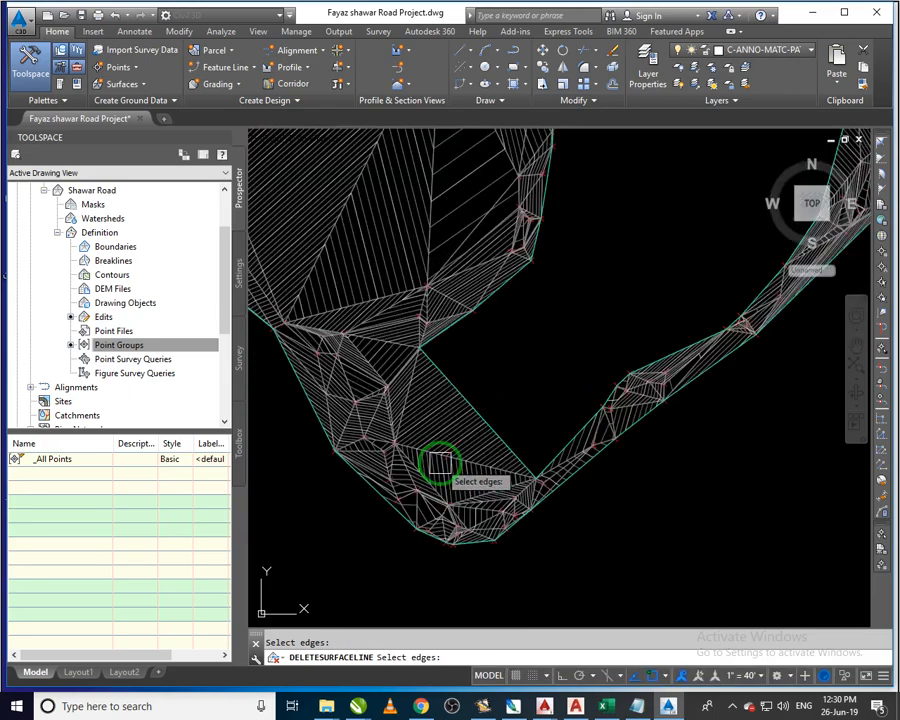
pyautogui.click(524, 385)
pyautogui.click(440, 424)
pyautogui.press('Return')
# Delete the edges cutting across the southeastern side of the corridor bend northeast of the southern bend
pyautogui.scroll(-2, 438, 422)
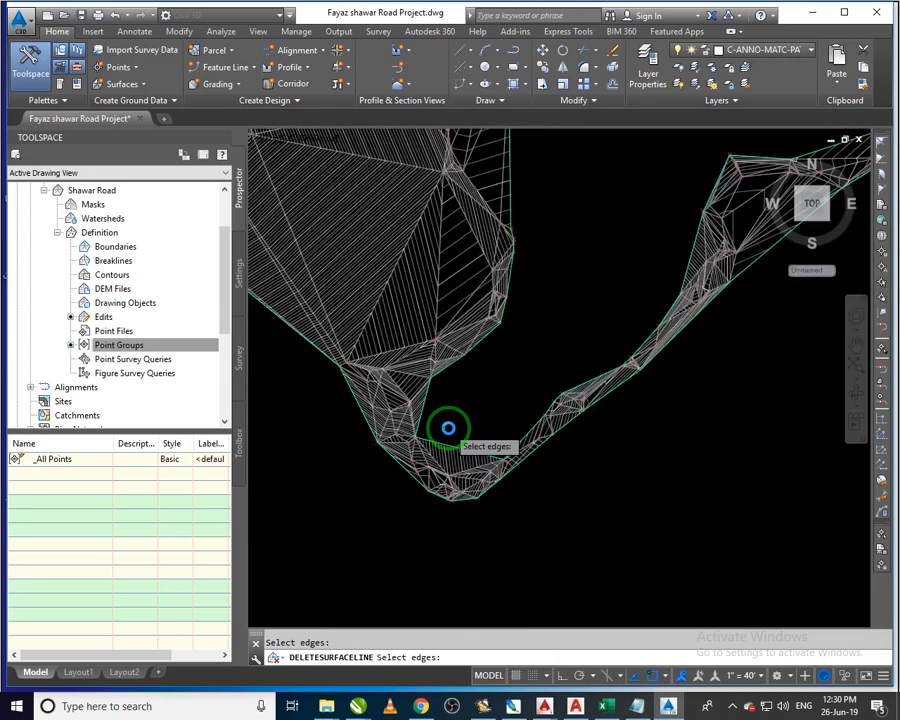
pyautogui.scroll(3, 444, 482)
pyautogui.scroll(3, 700, 272)
pyautogui.click(602, 390)
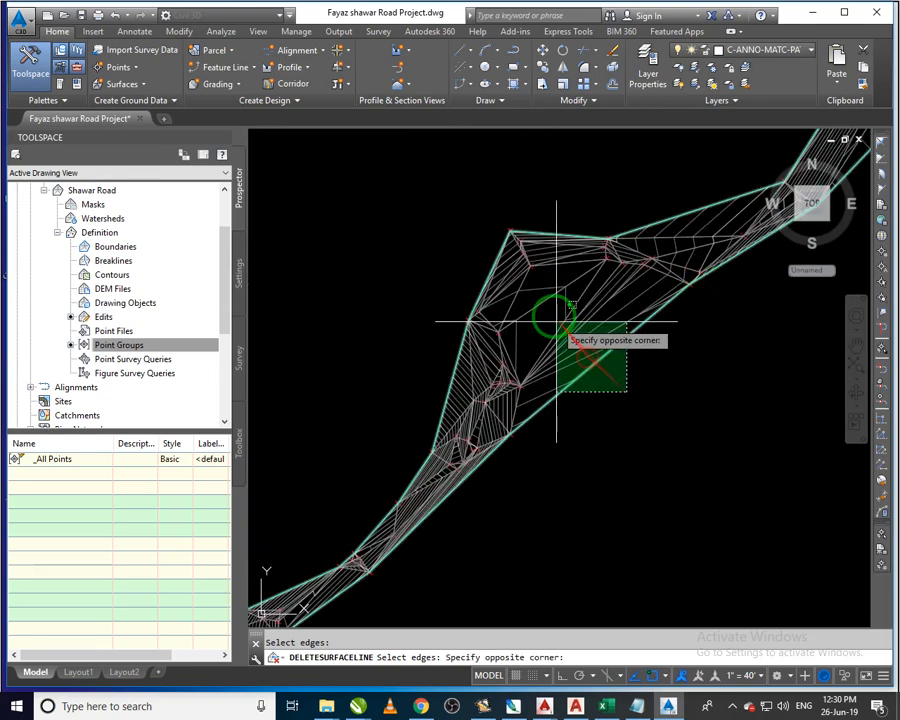
pyautogui.click(545, 292)
pyautogui.press('Return')
# Delete the long edges filling the southwestern side and middle of the wide western block
pyautogui.scroll(-4, 552, 300)
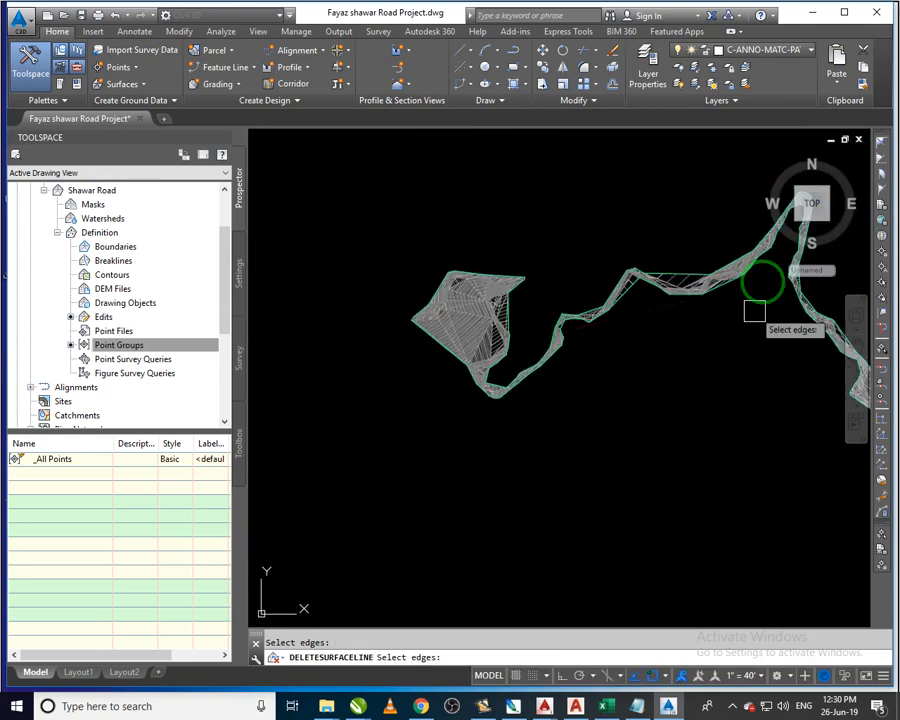
pyautogui.scroll(2, 431, 326)
pyautogui.scroll(2, 431, 326)
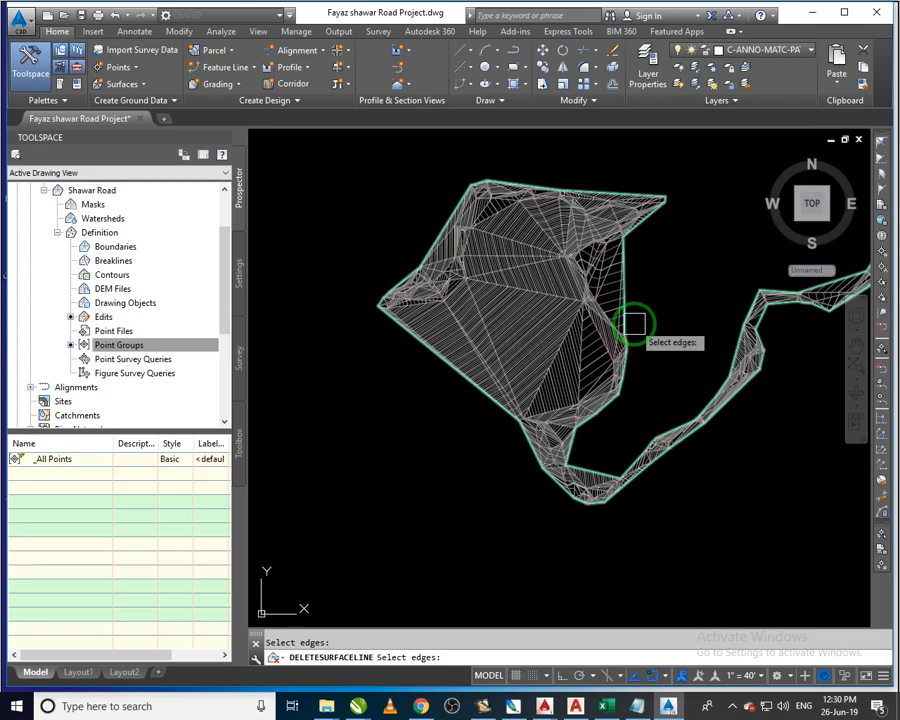
pyautogui.scroll(2, 607, 434)
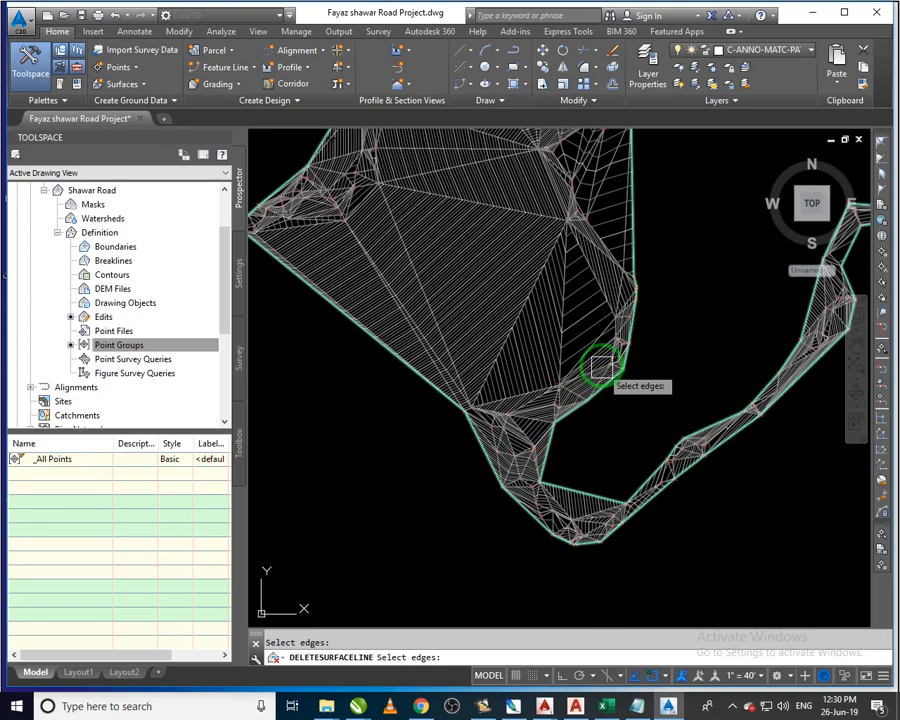
pyautogui.scroll(3, 576, 322)
pyautogui.scroll(-5, 556, 296)
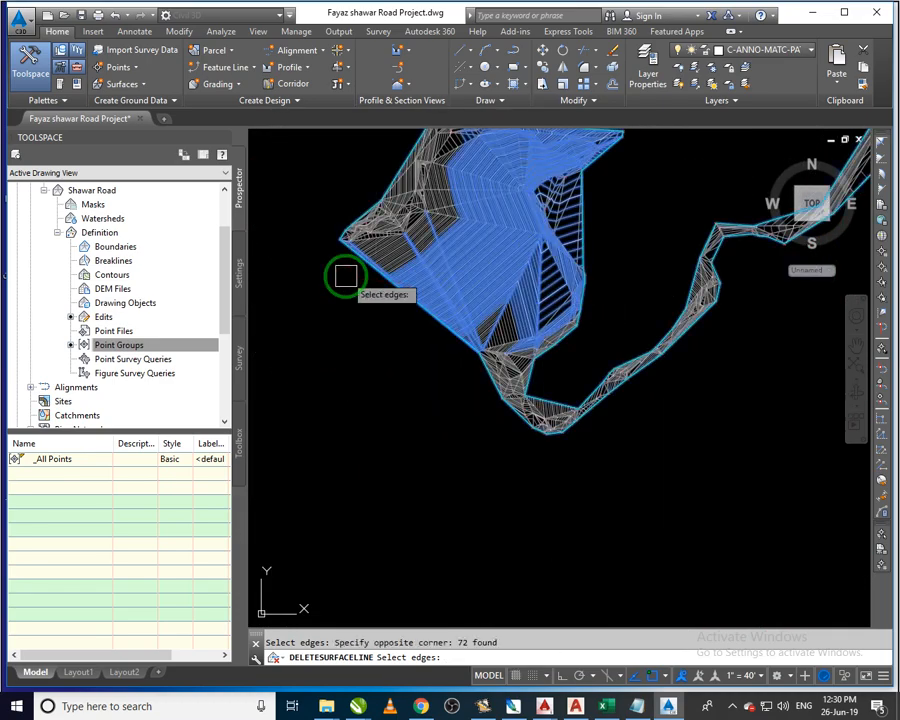
pyautogui.press('Return')
# Delete the outer edges along the eastern side of the western block's north-south leg
pyautogui.scroll(4, 530, 370)
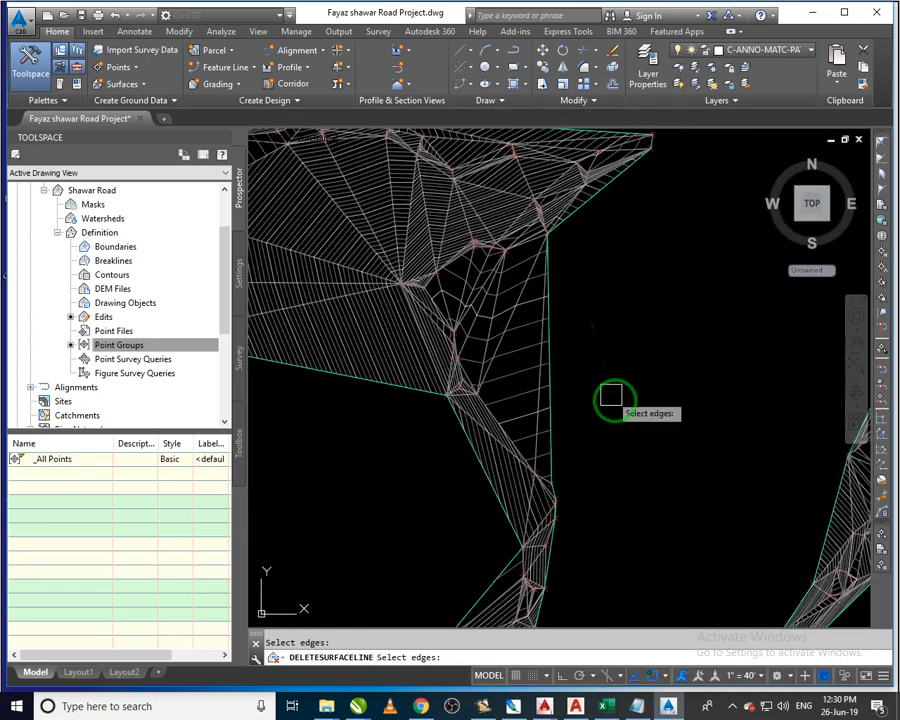
pyautogui.click(612, 412)
pyautogui.click(515, 290)
pyautogui.press('Return')
# Delete the edges fanning across the western block's interior below its northern leg
pyautogui.scroll(-4, 450, 513)
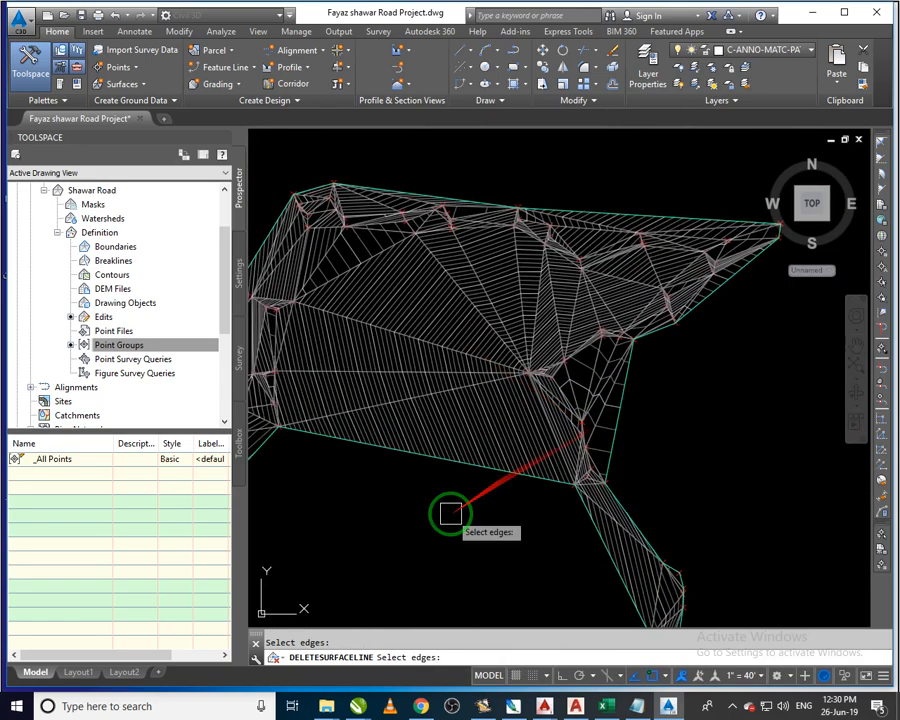
pyautogui.click(450, 565)
pyautogui.click(368, 258)
pyautogui.press('Return')
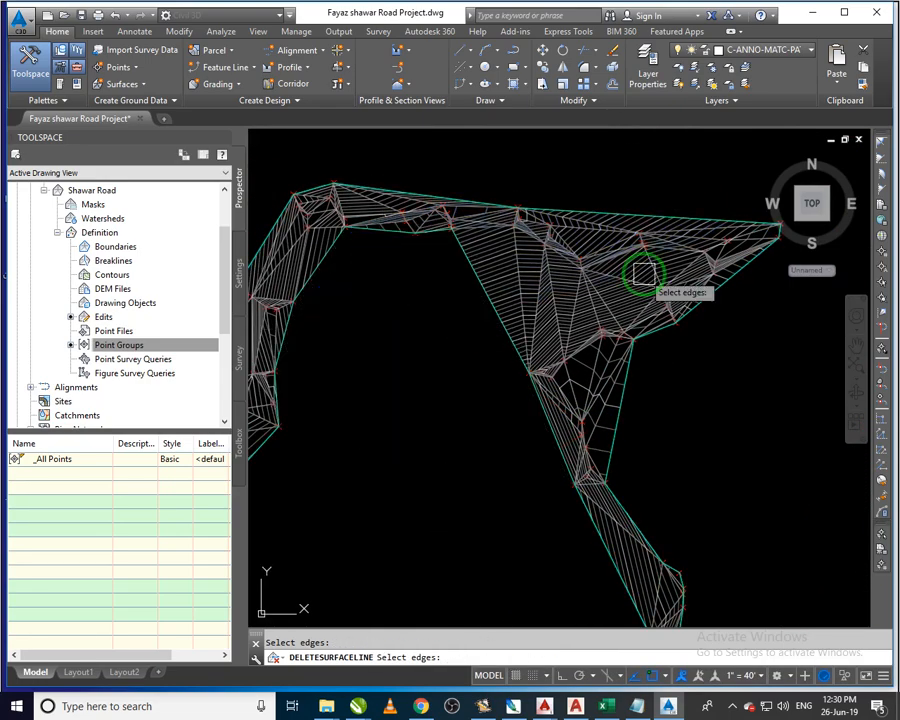
# Delete the edges filling the area between the northern leg and the upper end of the north-south leg
pyautogui.scroll(5, 643, 272)
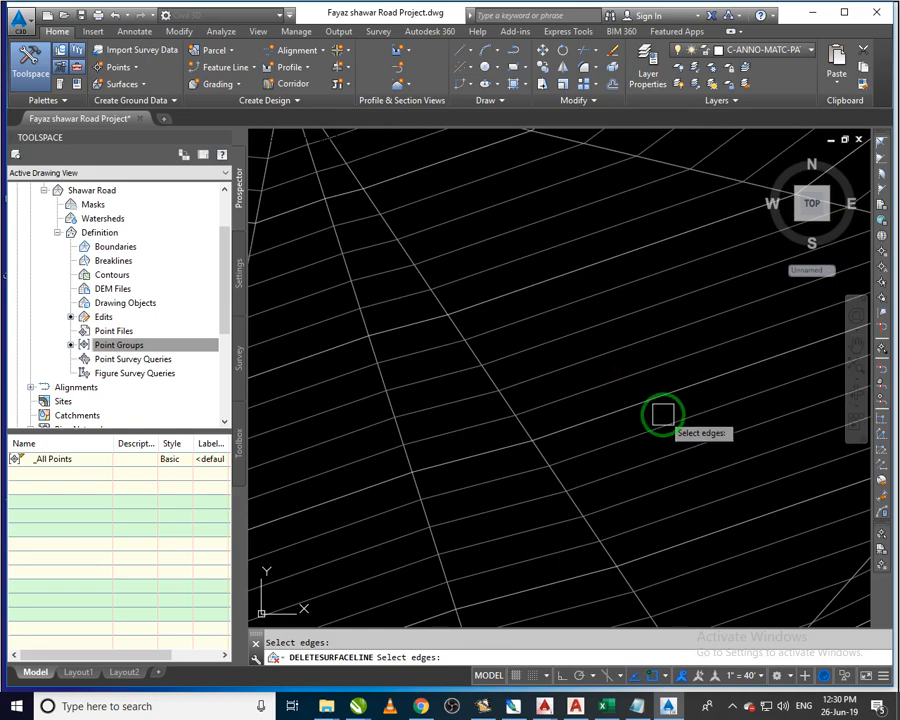
pyautogui.scroll(-4, 663, 414)
pyautogui.click(663, 414)
pyautogui.scroll(6, 664, 414)
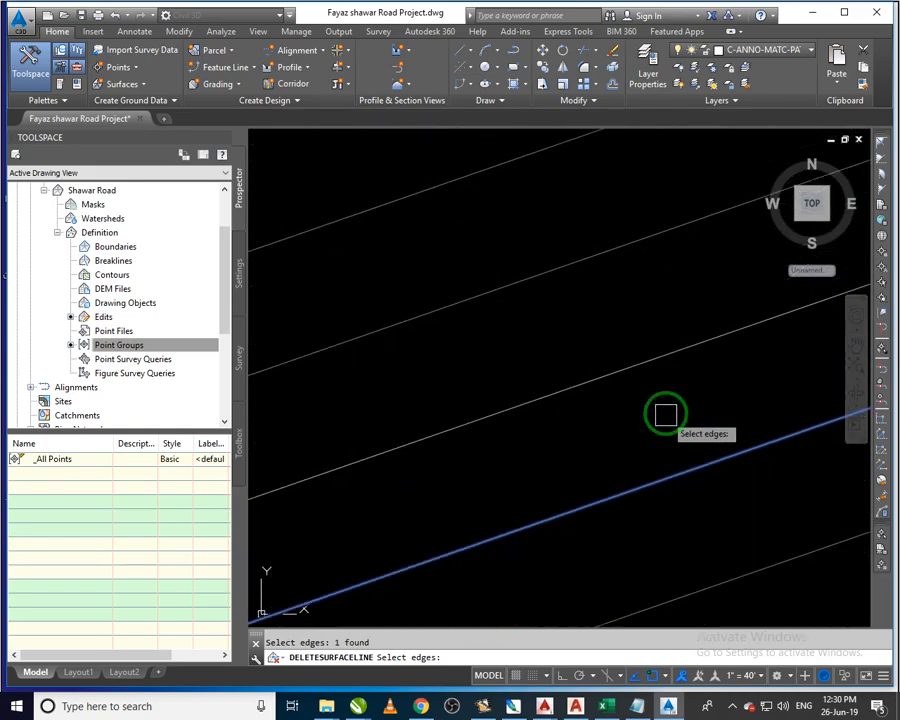
pyautogui.click(665, 414)
pyautogui.scroll(-6, 665, 414)
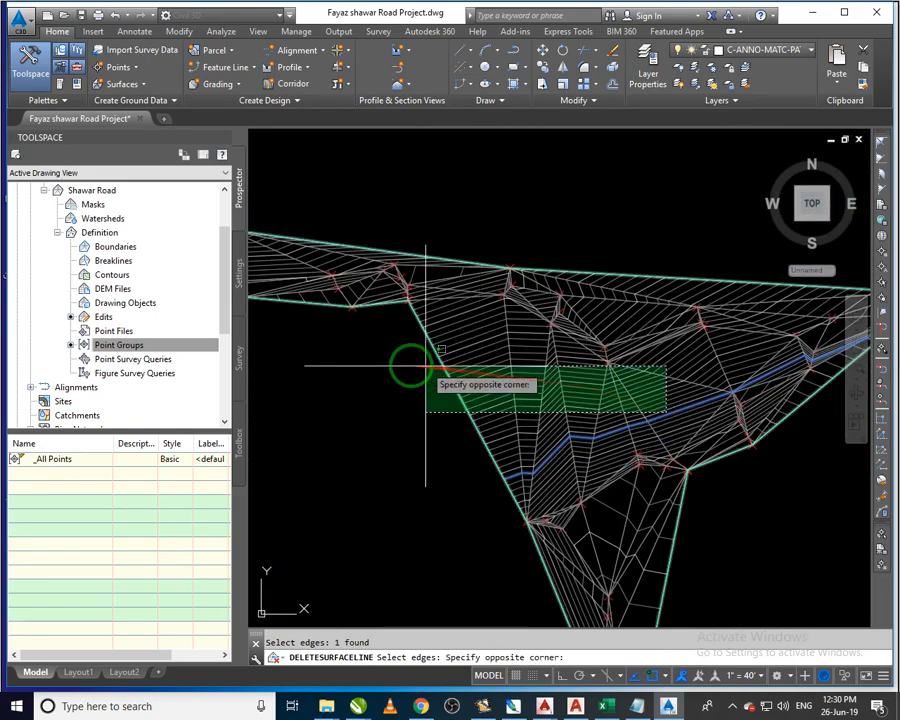
pyautogui.click(405, 366)
pyautogui.press('Return')
# Delete the outer edges on the northwestern side of the western leg, just above the corridor's western tip
pyautogui.scroll(-5, 603, 372)
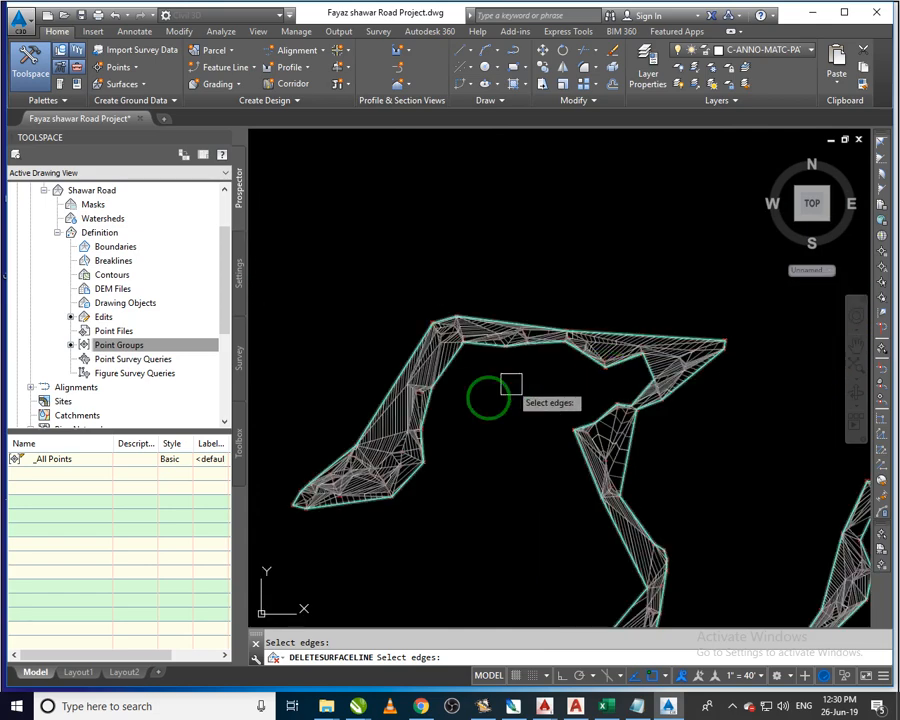
pyautogui.scroll(4, 400, 418)
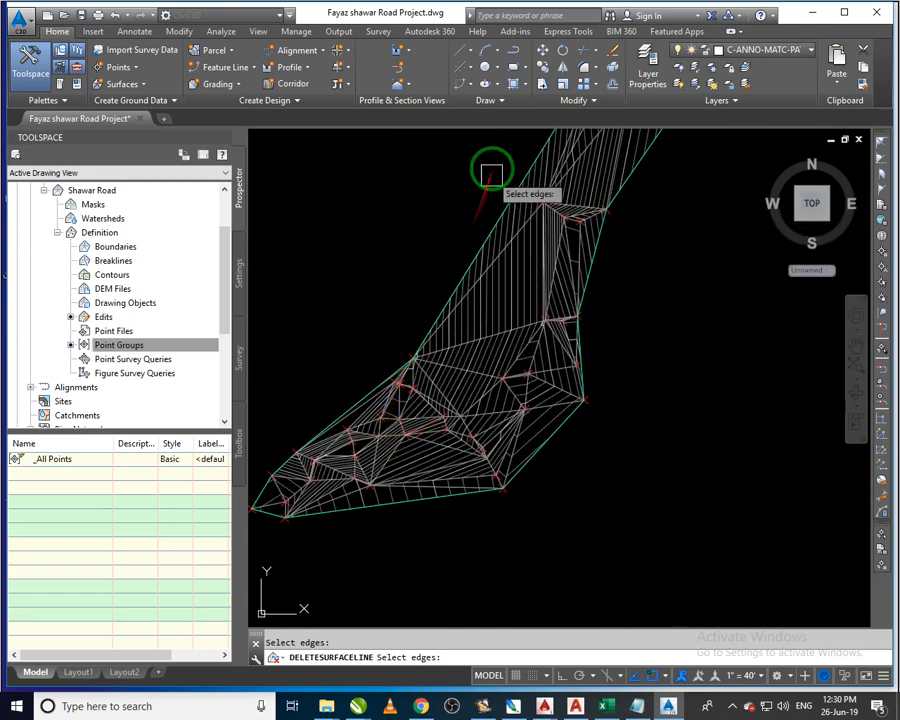
pyautogui.click(503, 158)
pyautogui.click(465, 345)
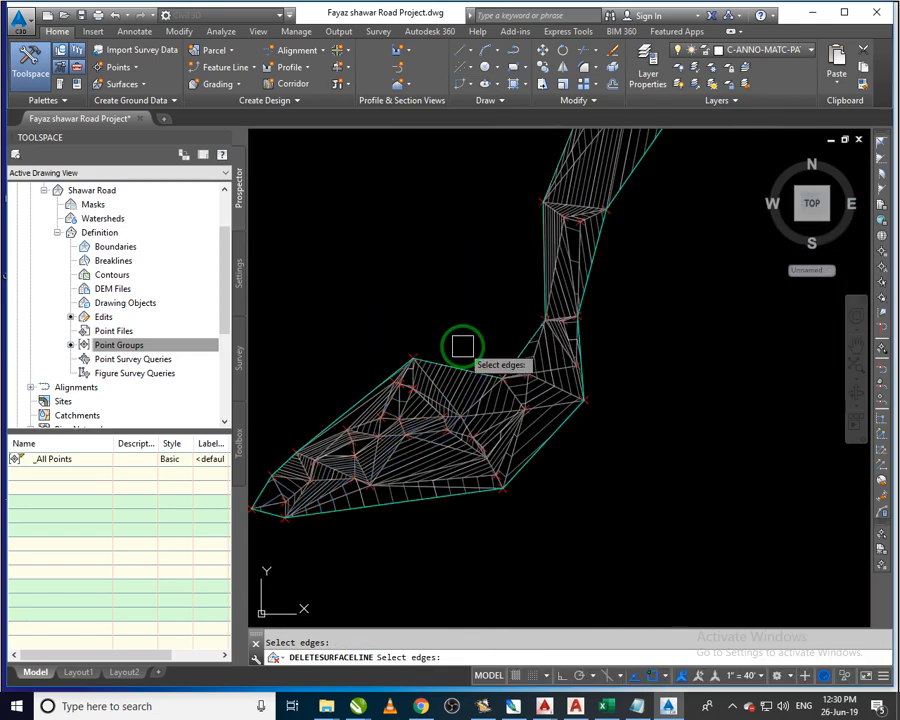
pyautogui.scroll(-2, 492, 406)
pyautogui.scroll(2, 464, 442)
pyautogui.scroll(-2, 380, 441)
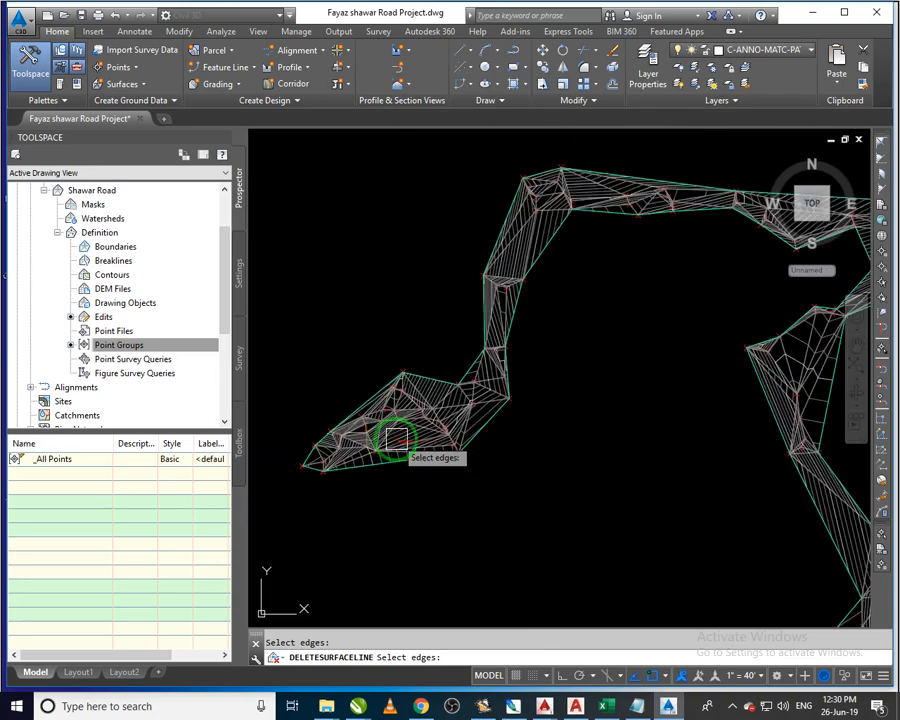
# End the surface edge deletion and save the drawing
pyautogui.scroll(-2, 392, 429)
pyautogui.moveTo(570, 421); pyautogui.dragTo(466, 366, button='middle')
pyautogui.scroll(-4, 593, 443)
pyautogui.press('Escape')
pyautogui.press('Escape')
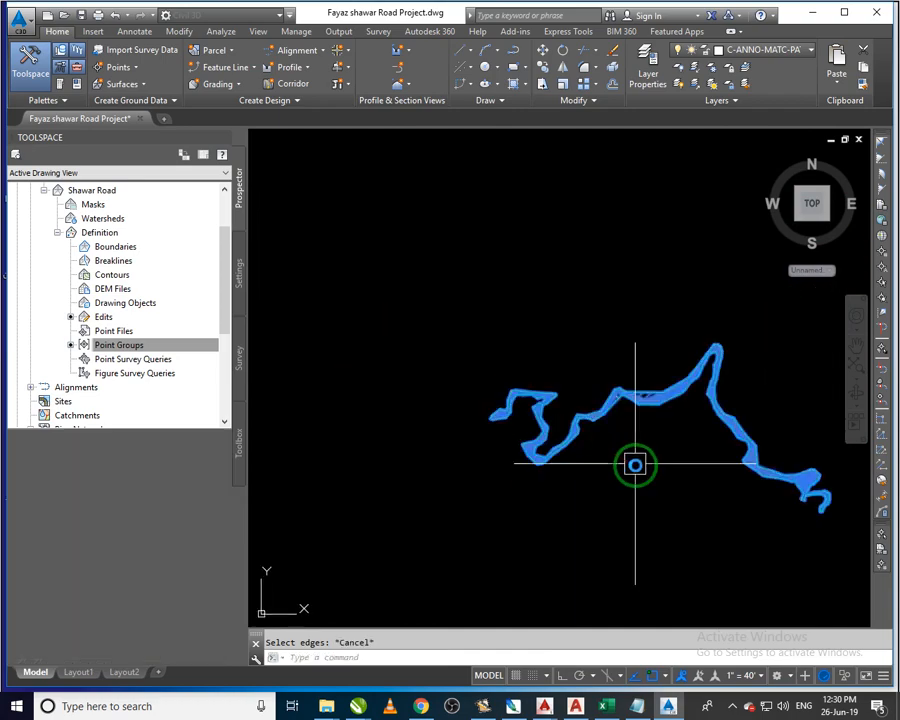
pyautogui.moveTo(626, 471); pyautogui.dragTo(551, 453, button='middle')
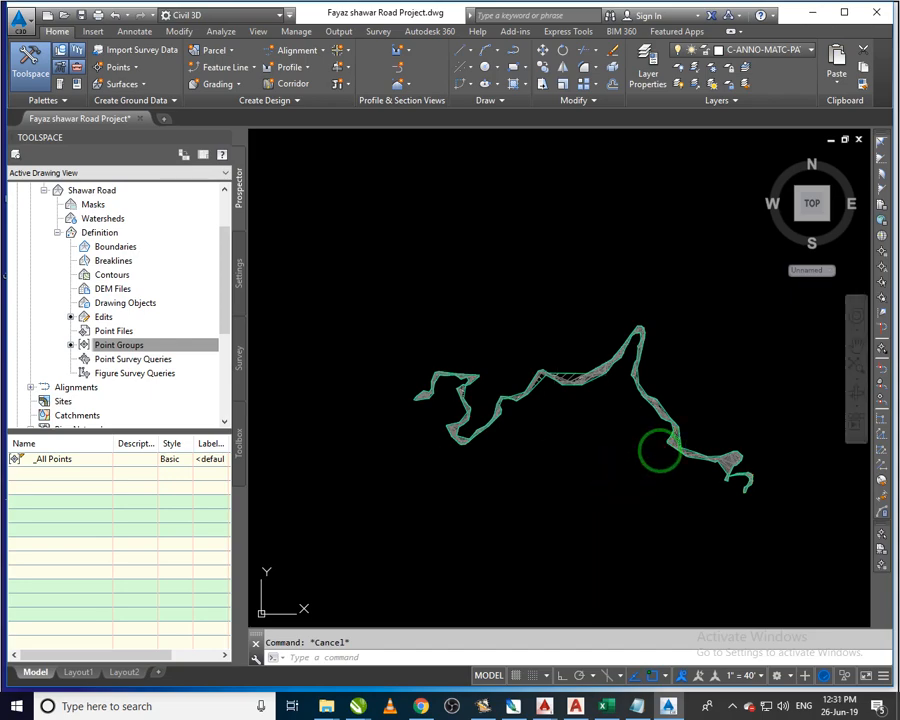
pyautogui.hotkey('ctrl', 's')
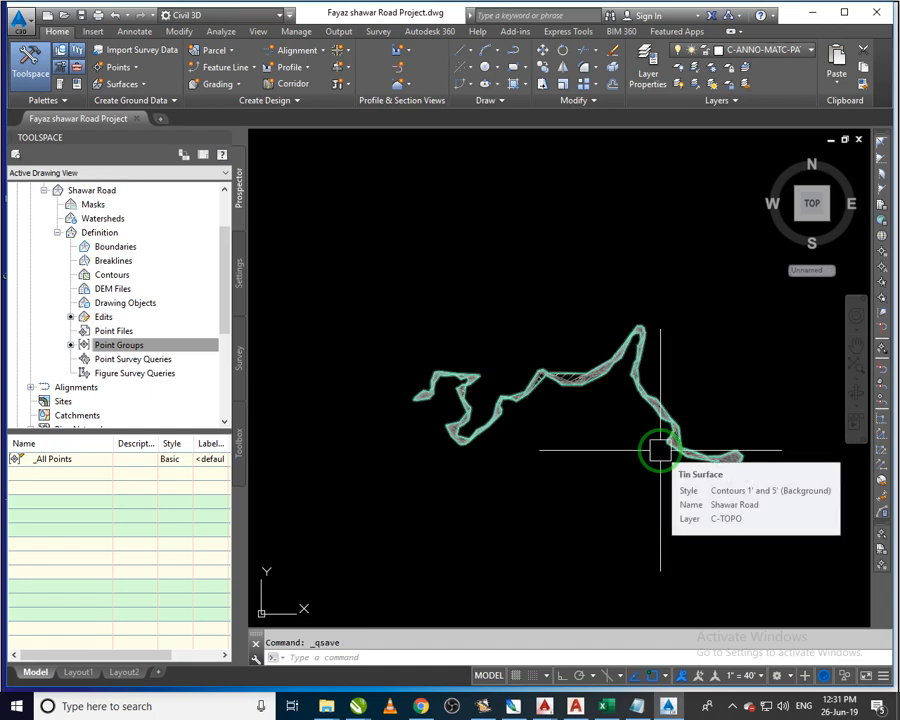
pyautogui.scroll(6, 734, 507)
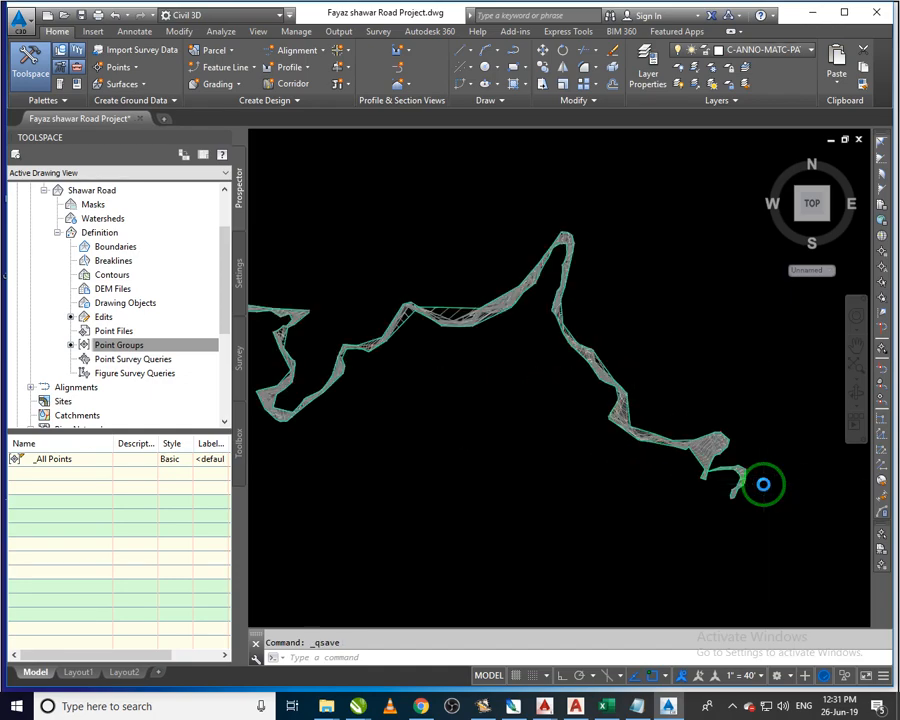
pyautogui.scroll(8, 720, 468)
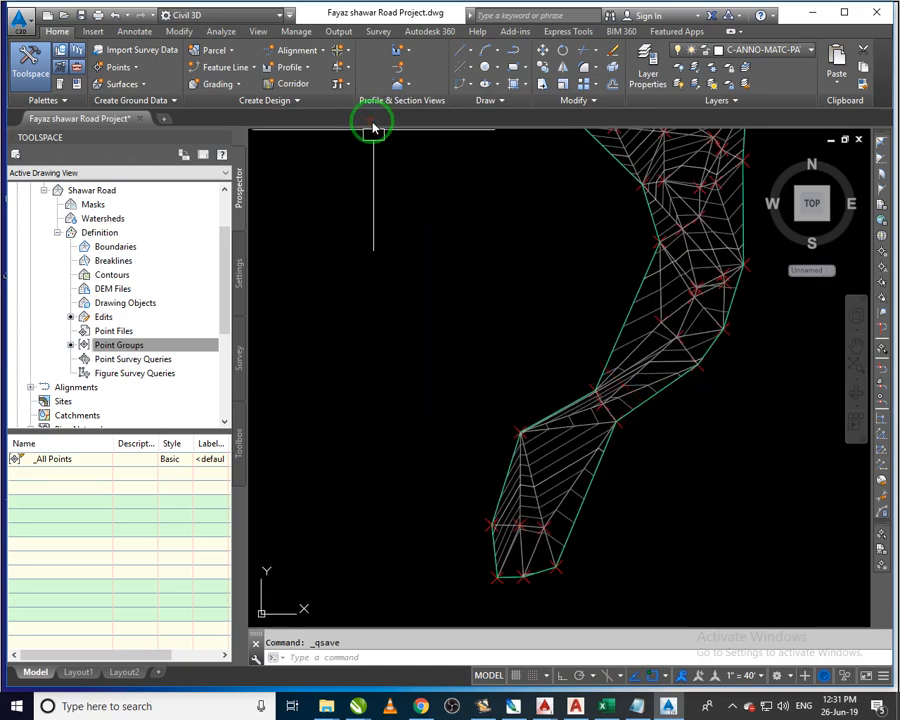
pyautogui.click(320, 50)
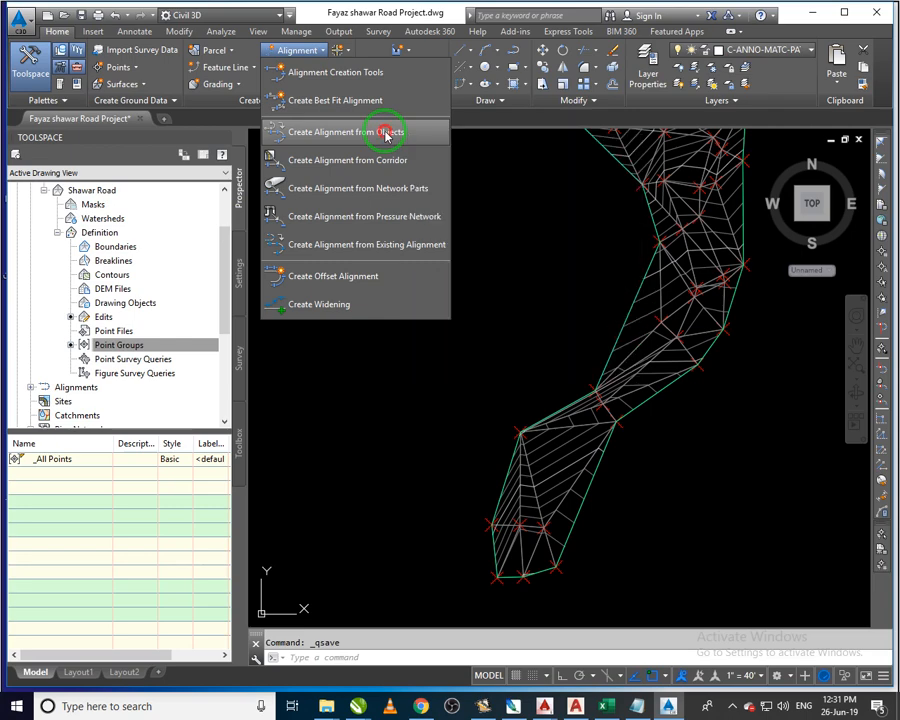
pyautogui.click(386, 133)
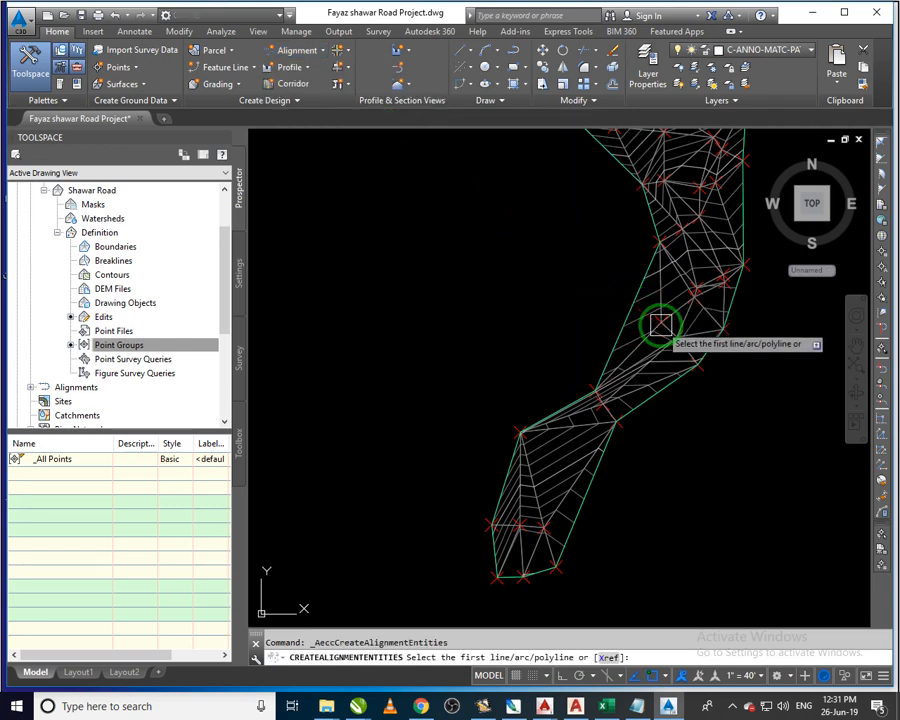
pyautogui.press('Escape')
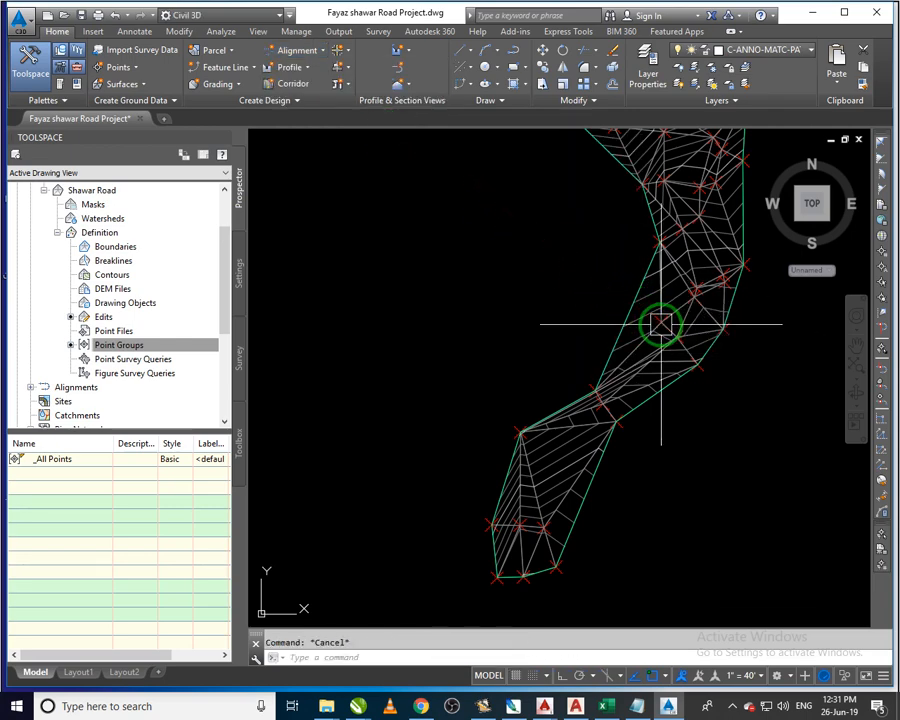
pyautogui.click(314, 55)
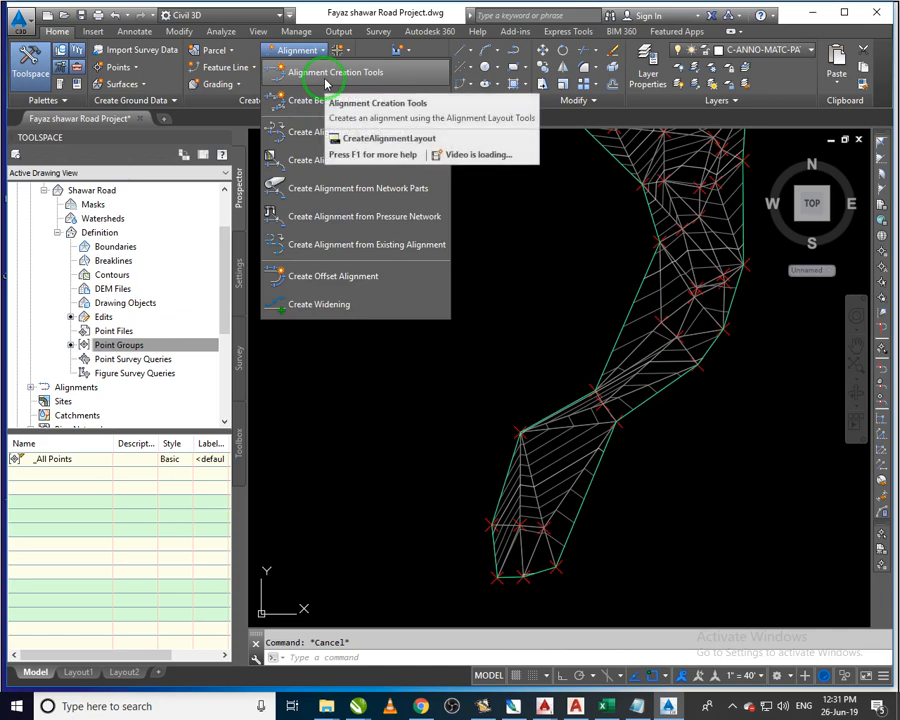
pyautogui.click(325, 84)
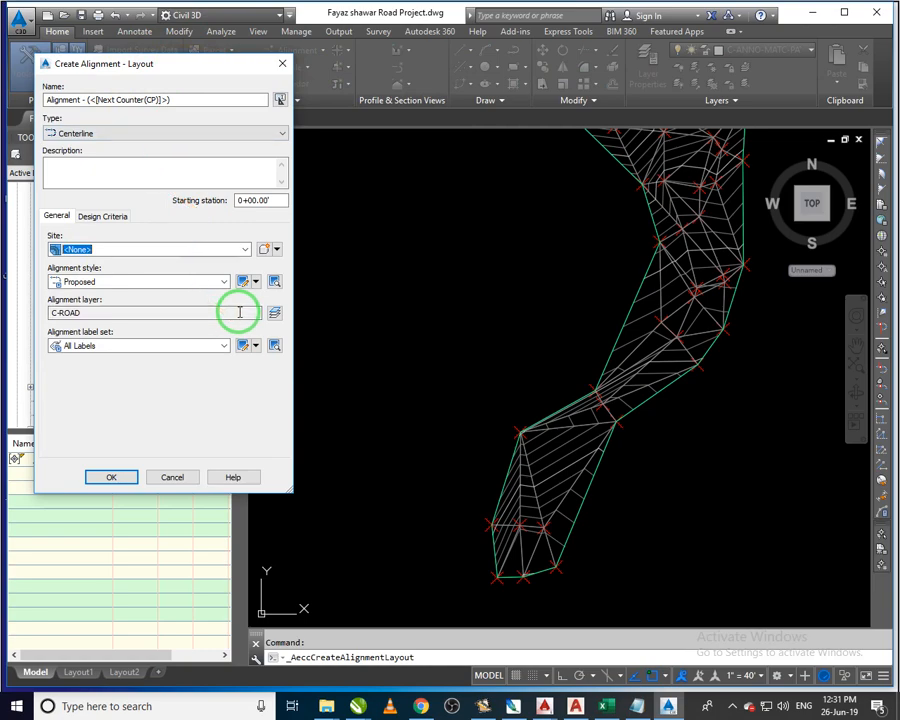
pyautogui.click(172, 478)
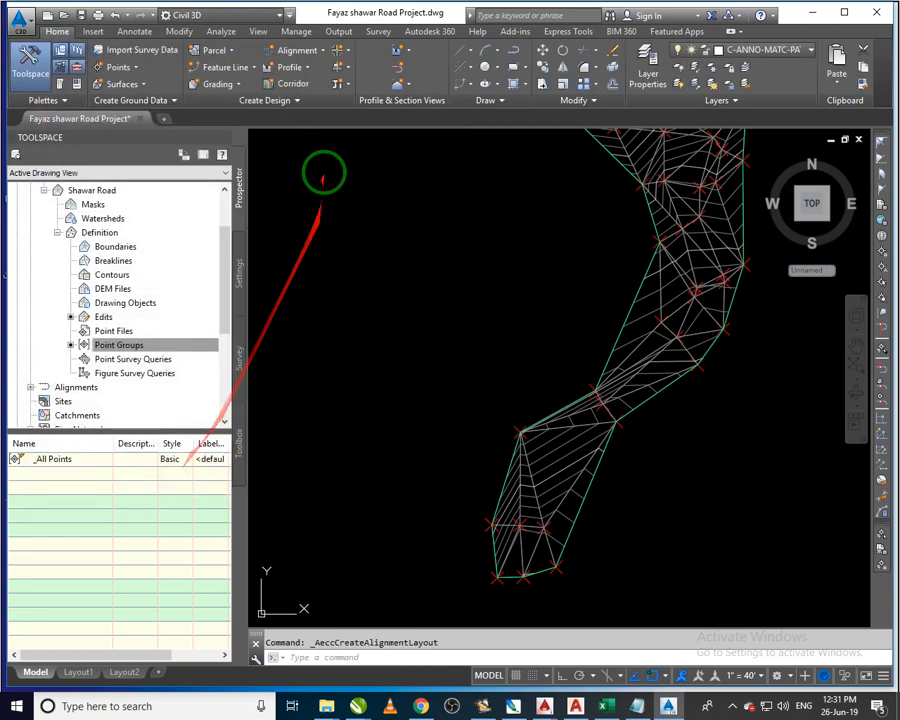
pyautogui.click(318, 58)
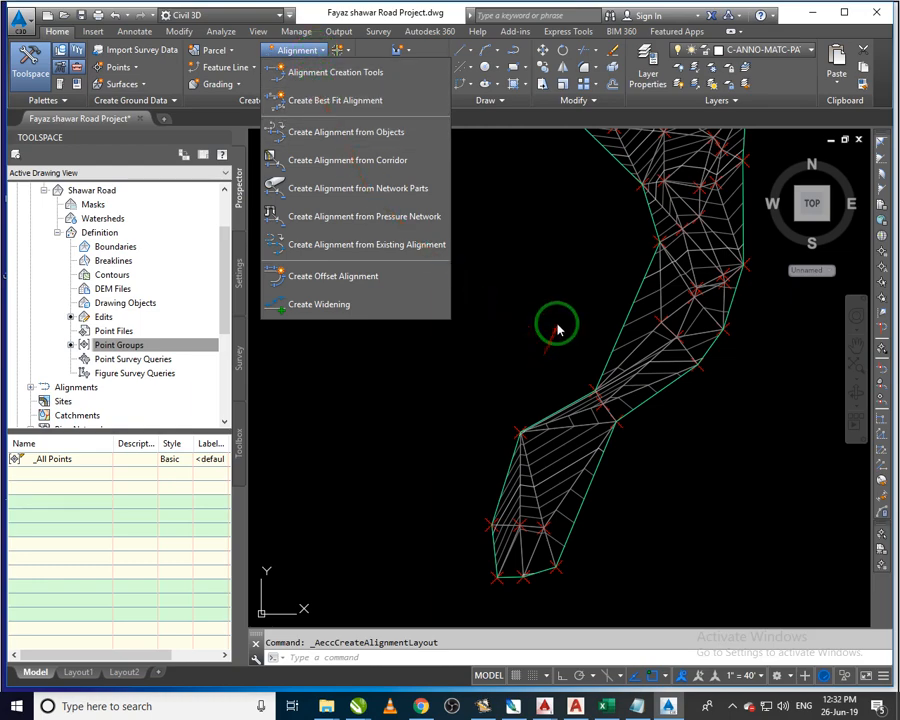
pyautogui.press('Escape')
pyautogui.press('Escape')
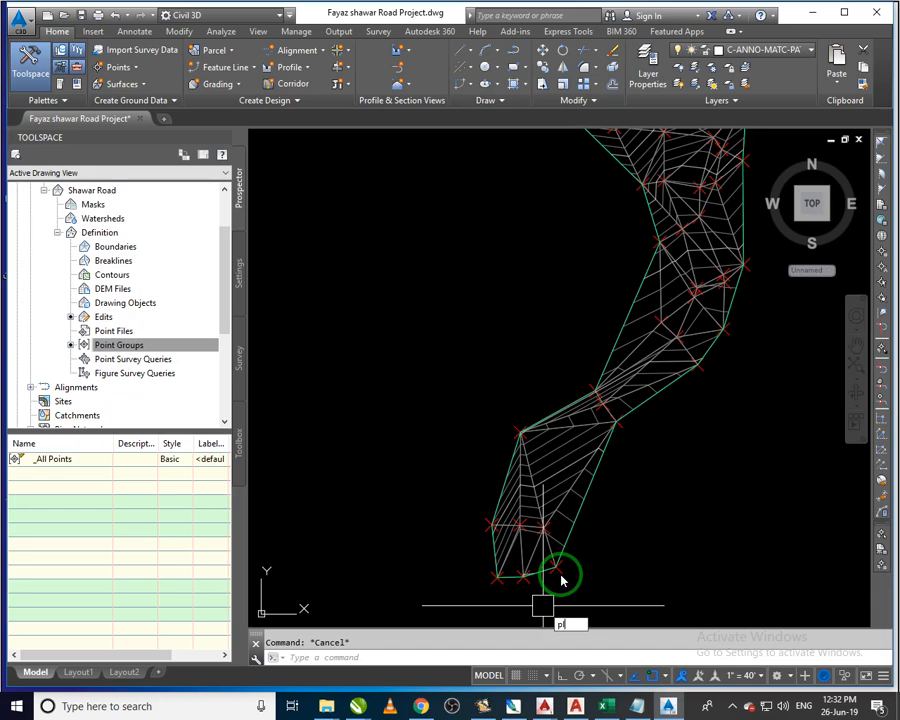
# Start a polyline at the middle survey point of the corridor's southern end and draw it northeast to the first narrow neck
pyautogui.press('Return')
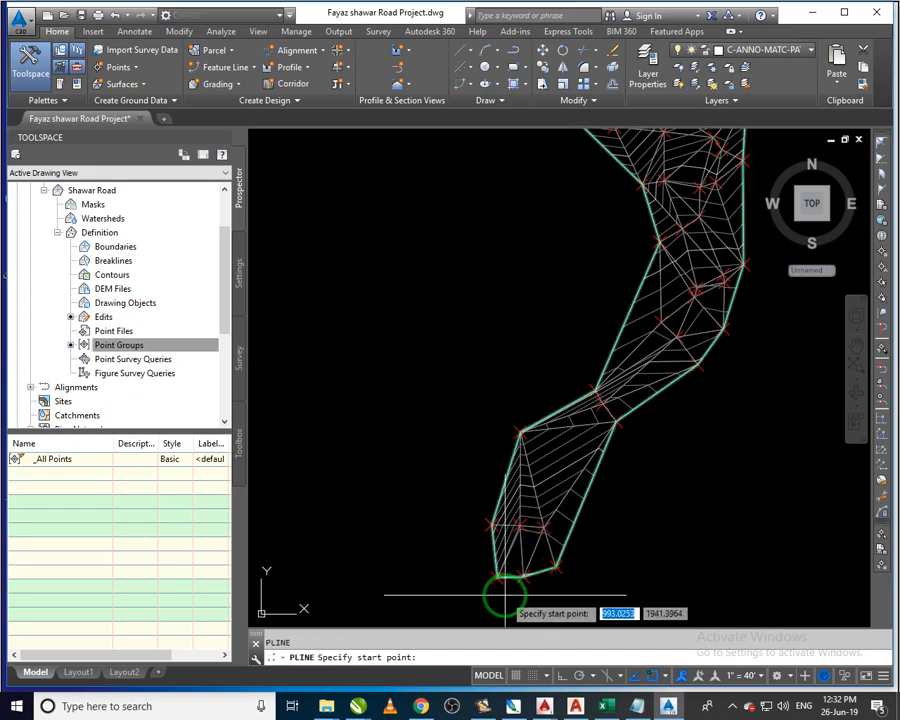
pyautogui.scroll(4, 516, 590)
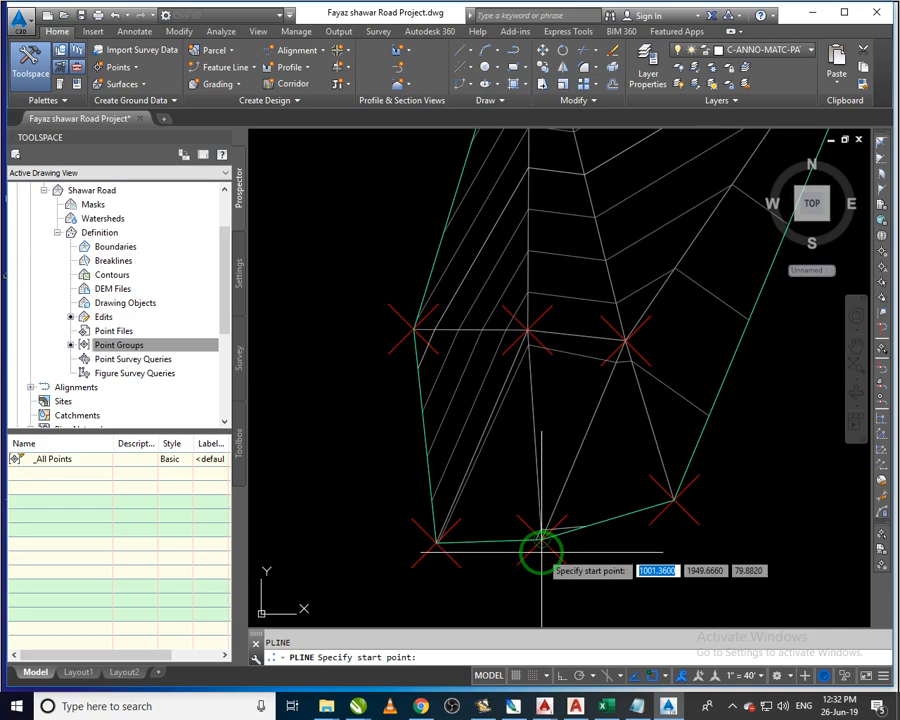
pyautogui.click(541, 550)
pyautogui.scroll(-4, 541, 553)
pyautogui.click(536, 468)
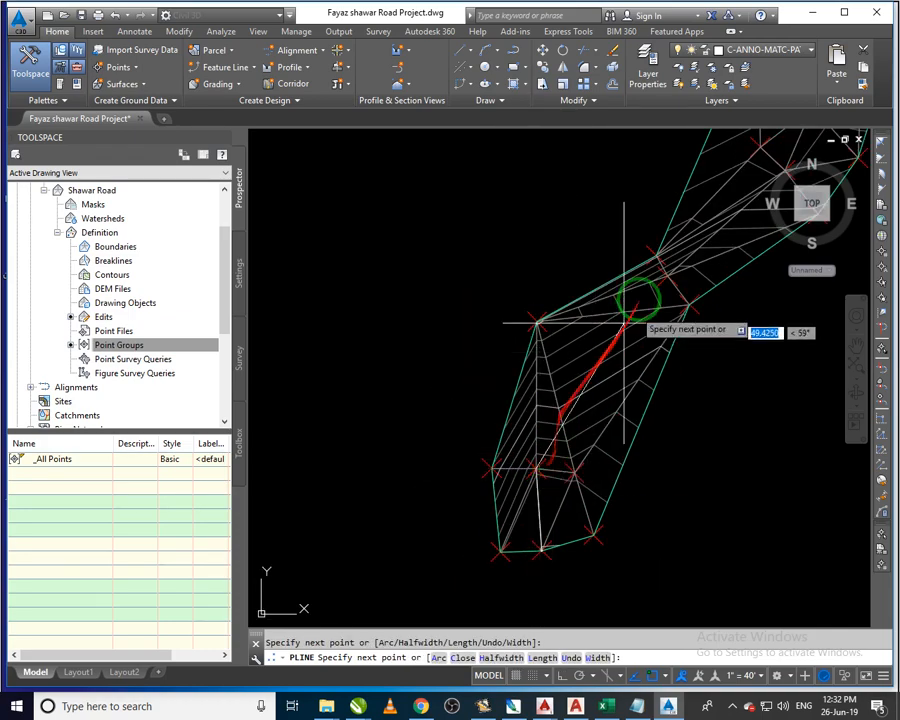
pyautogui.click(668, 277)
# Continue the polyline northeast through the inner survey points of the widening section, up to the point cluster above it
pyautogui.moveTo(698, 271); pyautogui.dragTo(570, 502, button='middle')
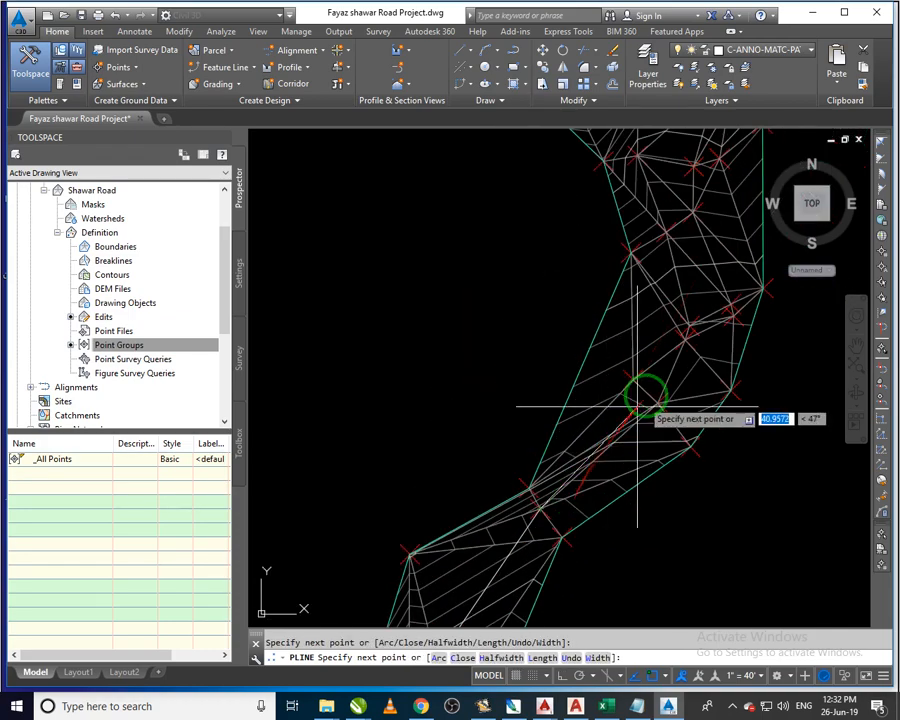
pyautogui.scroll(4, 658, 405)
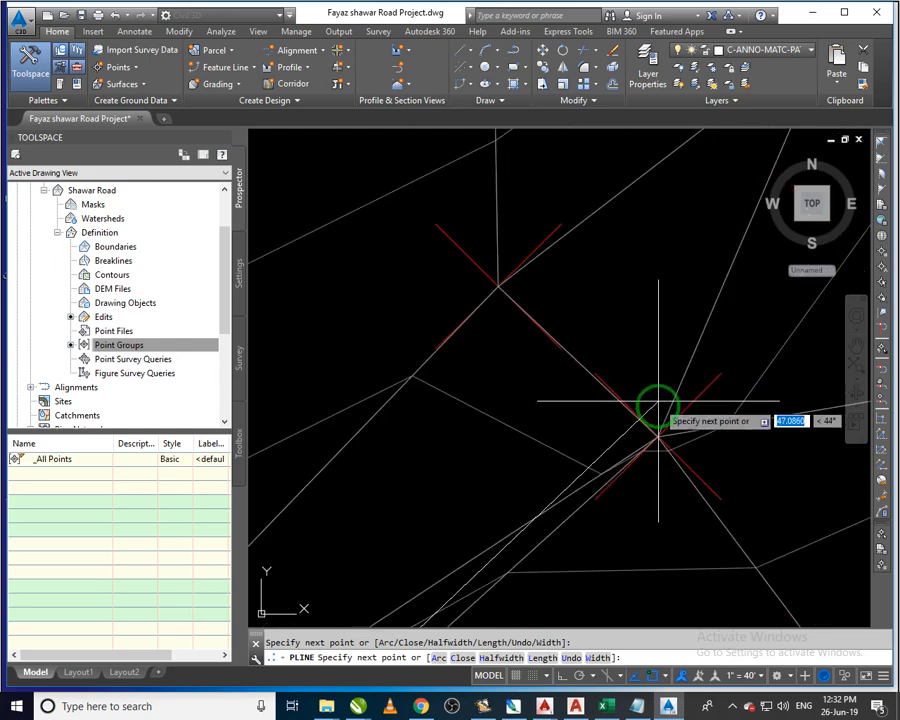
pyautogui.scroll(-4, 657, 488)
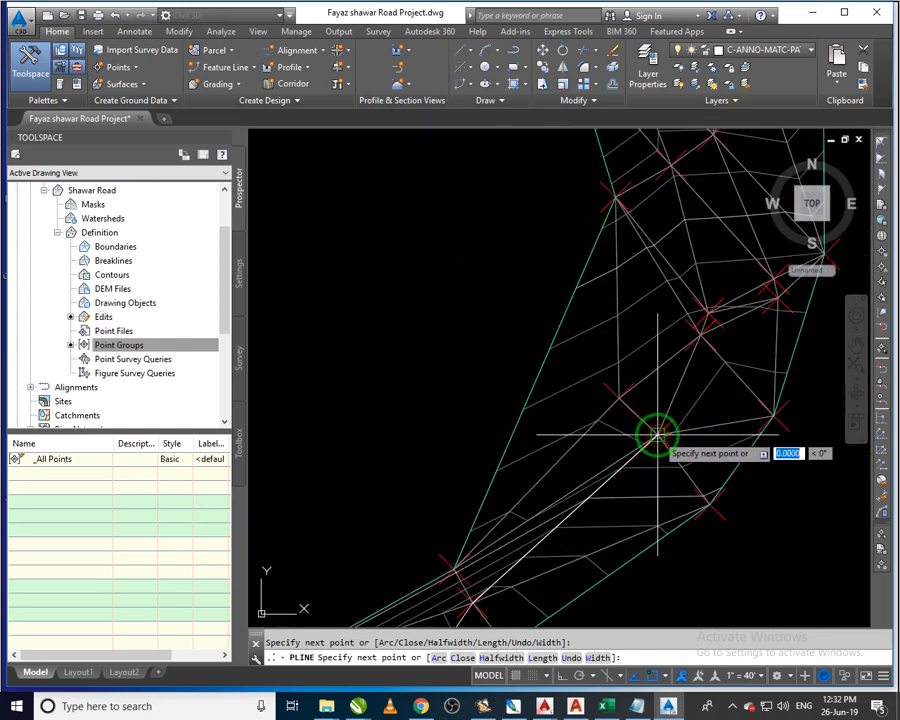
pyautogui.click(709, 315)
# Carry the polyline north and around the northeastern bend, through its inner survey points to the start of the westward leg
pyautogui.scroll(-4, 708, 300)
pyautogui.moveTo(706, 292); pyautogui.dragTo(643, 442, button='middle')
pyautogui.scroll(2, 674, 351)
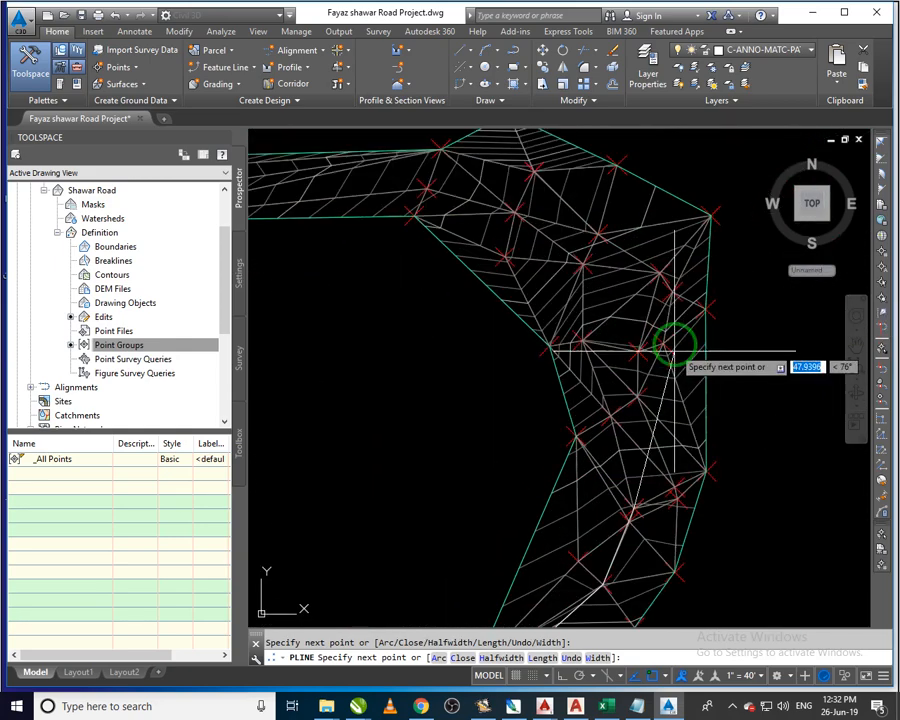
pyautogui.scroll(2, 674, 351)
pyautogui.click(656, 342)
pyautogui.moveTo(604, 267); pyautogui.dragTo(668, 433, button='middle')
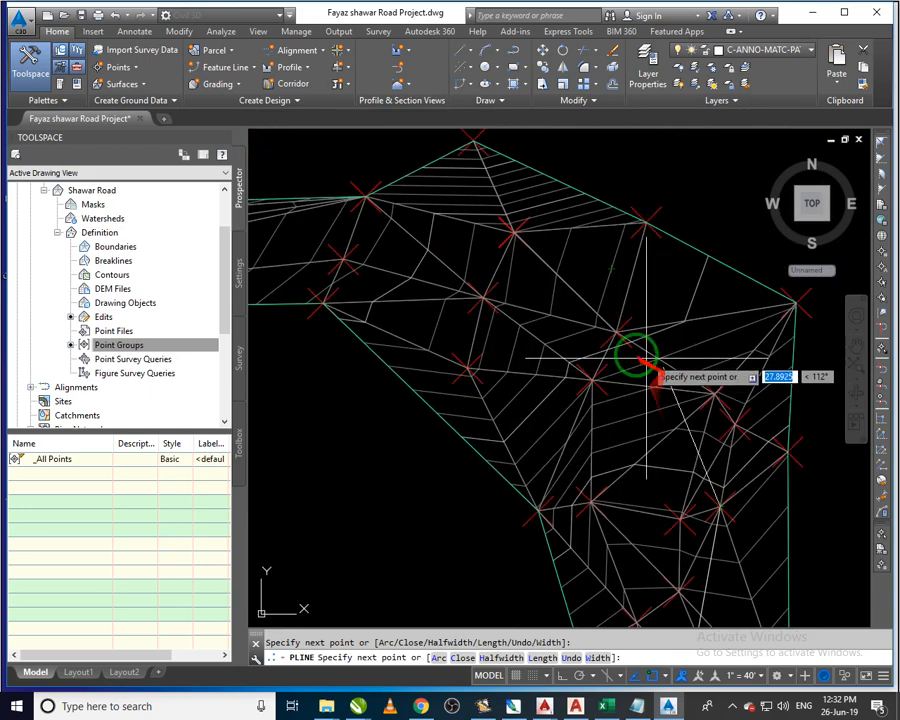
pyautogui.click(616, 332)
pyautogui.click(486, 298)
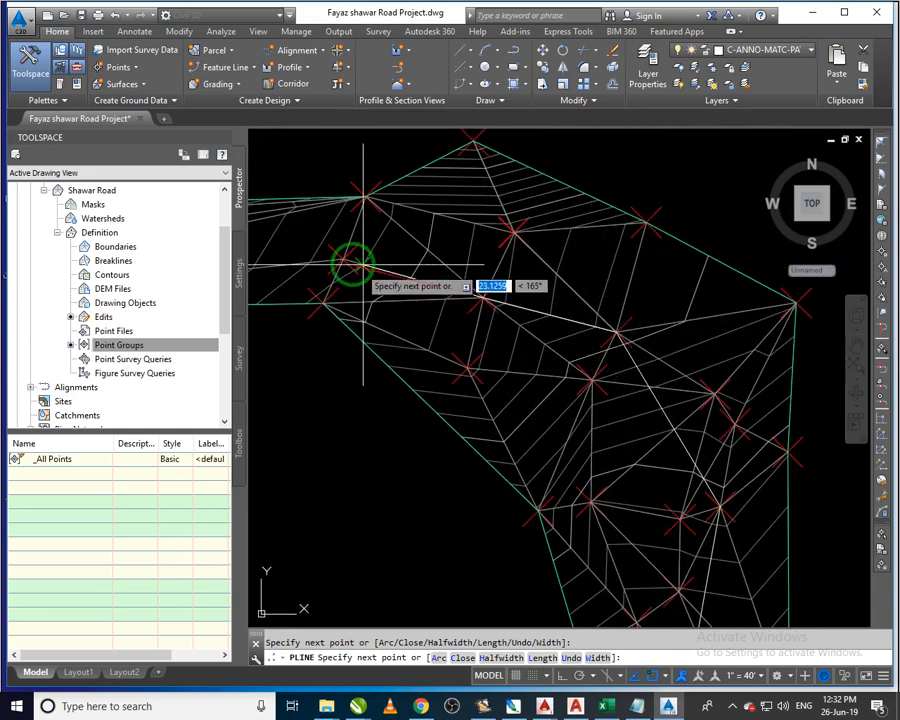
pyautogui.click(342, 261)
# Extend the polyline west along the straight leg to the middle of the cross-section where the corridor turns southwest
pyautogui.scroll(-2, 380, 305)
pyautogui.scroll(1, 380, 305)
pyautogui.moveTo(405, 319); pyautogui.dragTo(709, 430, button='middle')
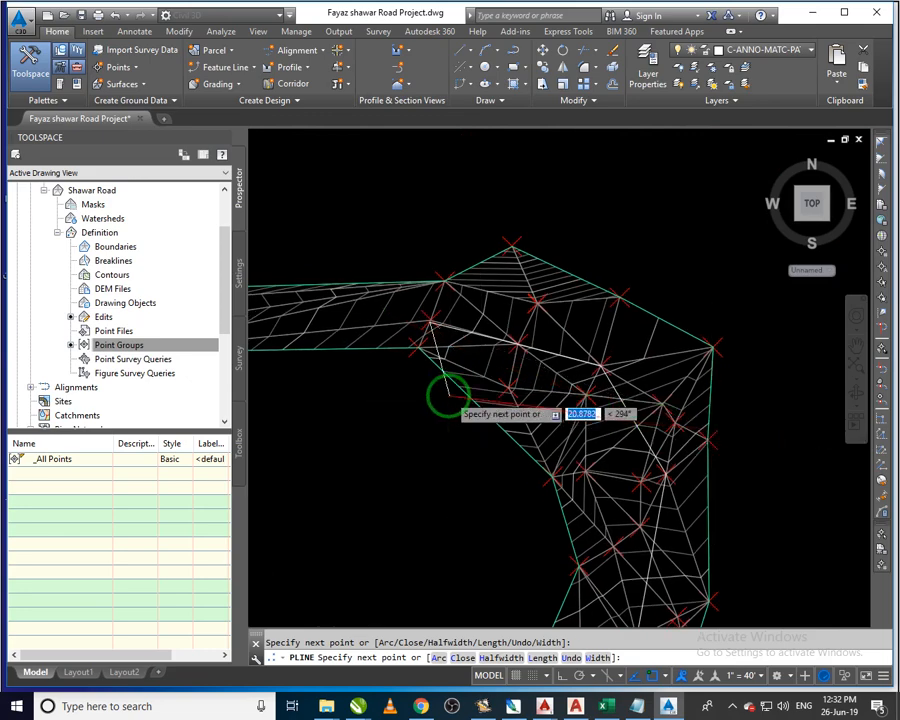
pyautogui.scroll(-1, 428, 395)
pyautogui.moveTo(428, 395); pyautogui.dragTo(733, 430, button='middle')
pyautogui.scroll(2, 499, 394)
pyautogui.scroll(2, 538, 384)
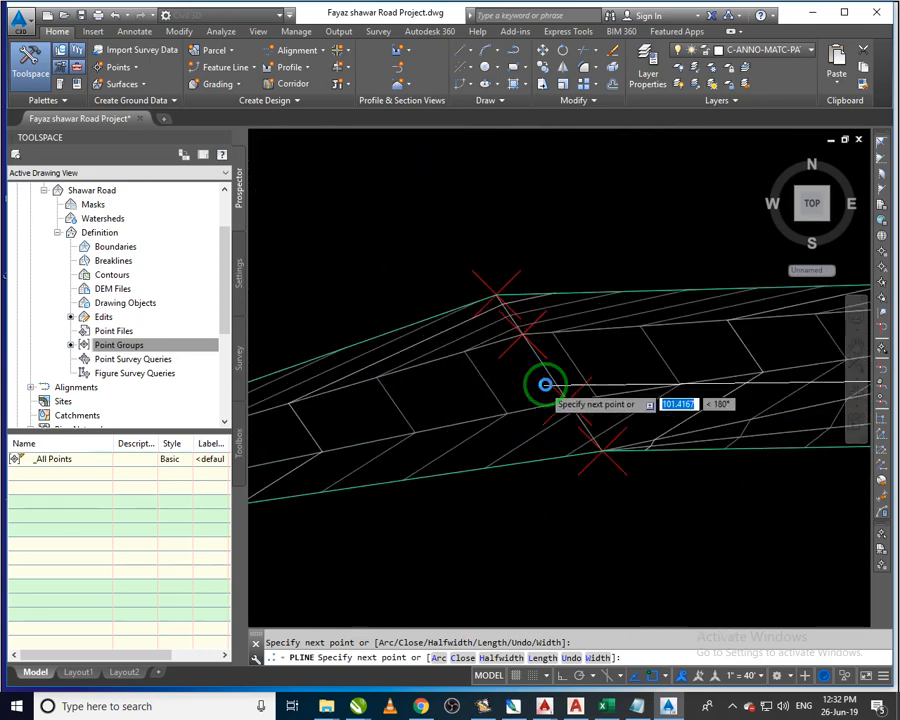
pyautogui.click(551, 374)
# Draw the polyline to the inner points of the short southwestern spur, then back north to the cross-section above it
pyautogui.scroll(-5, 581, 408)
pyautogui.moveTo(424, 456); pyautogui.dragTo(542, 430, button='middle')
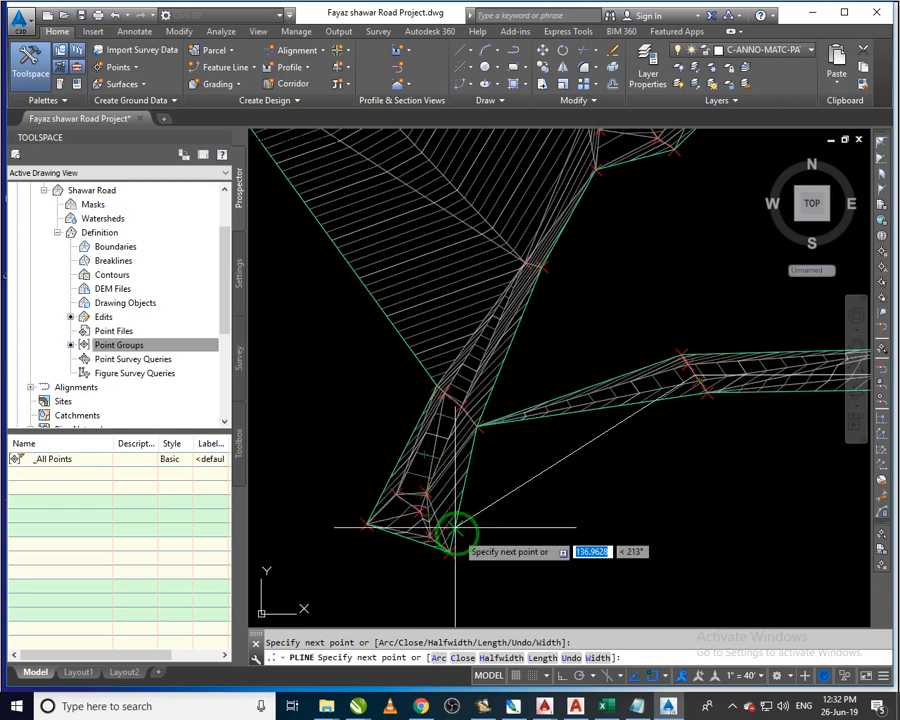
pyautogui.scroll(2, 428, 498)
pyautogui.scroll(-3, 420, 486)
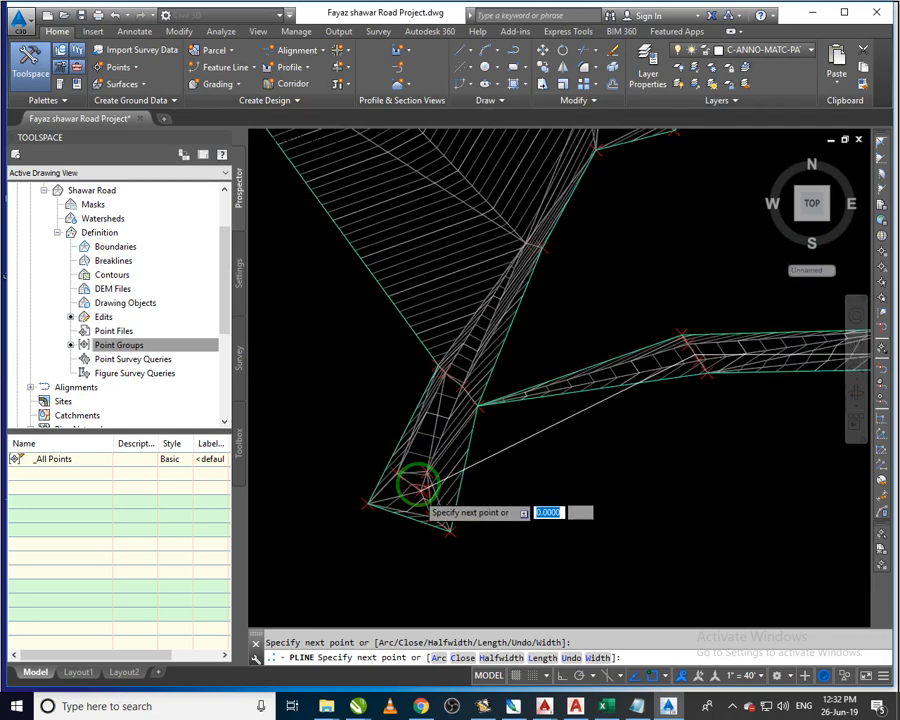
pyautogui.scroll(4, 436, 415)
pyautogui.scroll(-3, 448, 528)
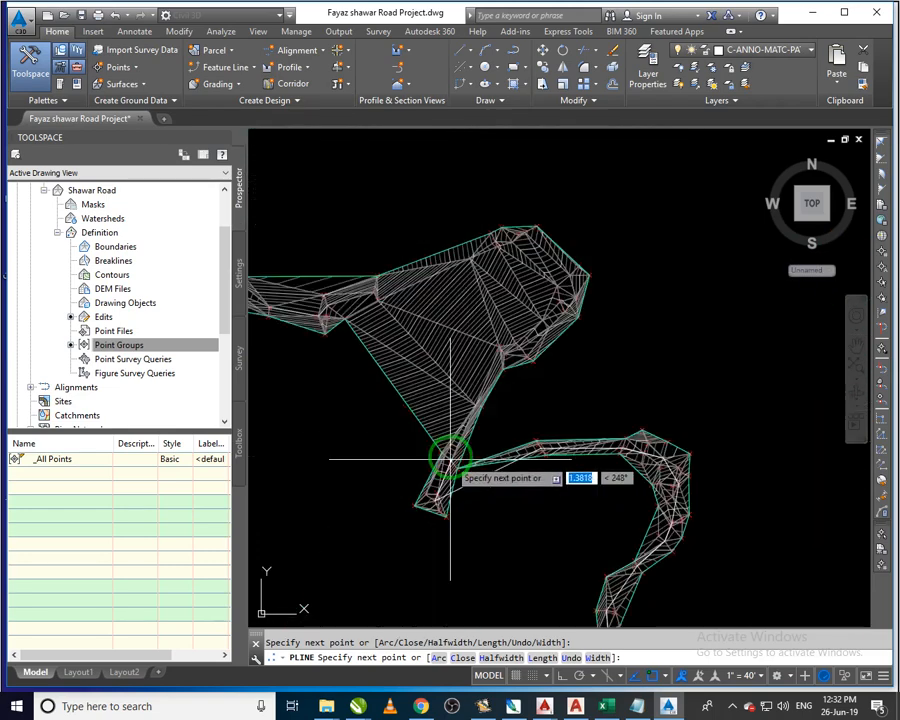
# Continue the polyline northeast up the narrow leg and along the wide block's southeastern side to its eastern survey points
pyautogui.scroll(4, 500, 356)
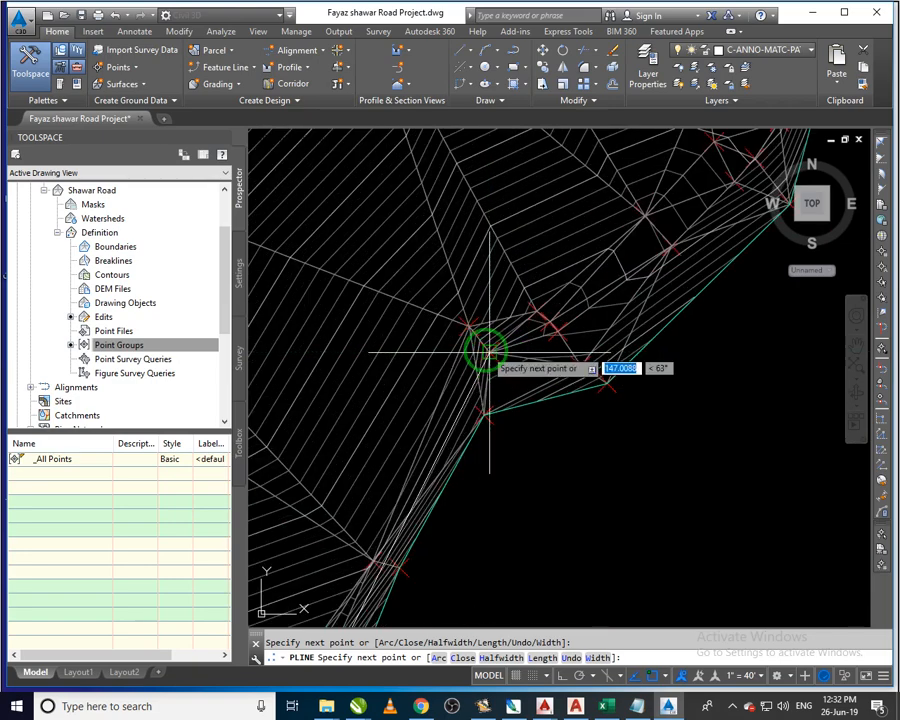
pyautogui.moveTo(560, 352); pyautogui.dragTo(496, 442, button='middle')
pyautogui.scroll(-1, 502, 425)
pyautogui.click(519, 416)
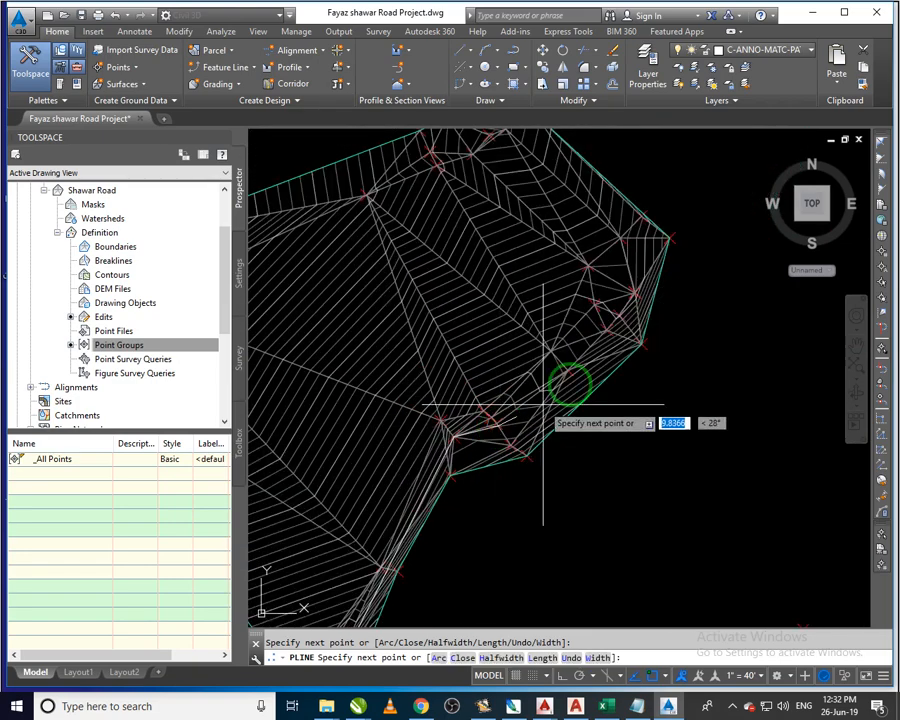
pyautogui.scroll(5, 650, 275)
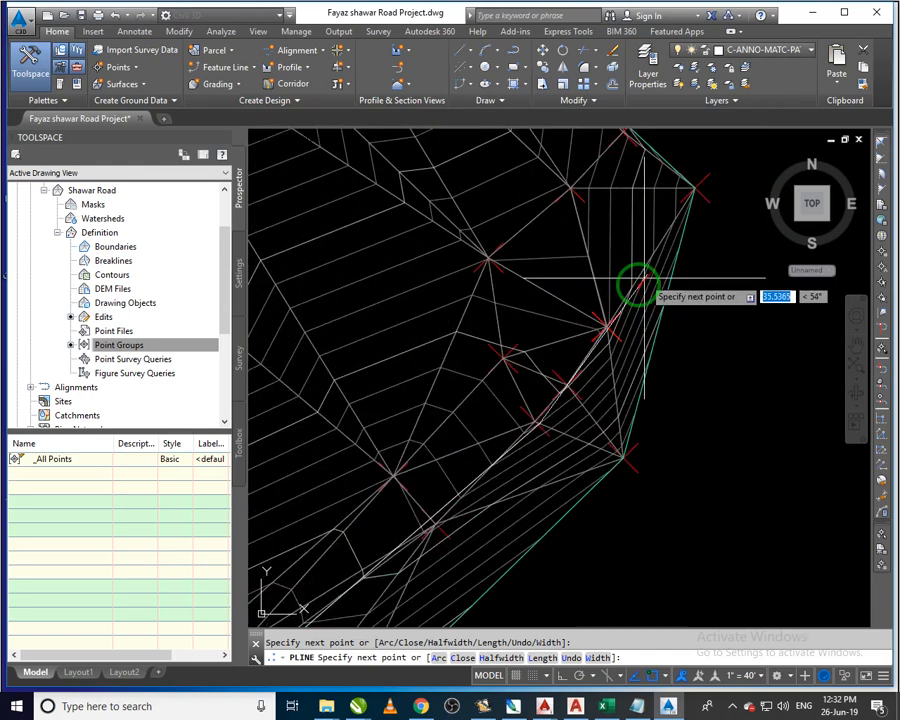
pyautogui.click(606, 323)
# Take the polyline around the wide block's eastern corner and northwest to the survey points at its northern edge
pyautogui.scroll(-5, 608, 333)
pyautogui.moveTo(608, 333); pyautogui.dragTo(623, 378, button='middle')
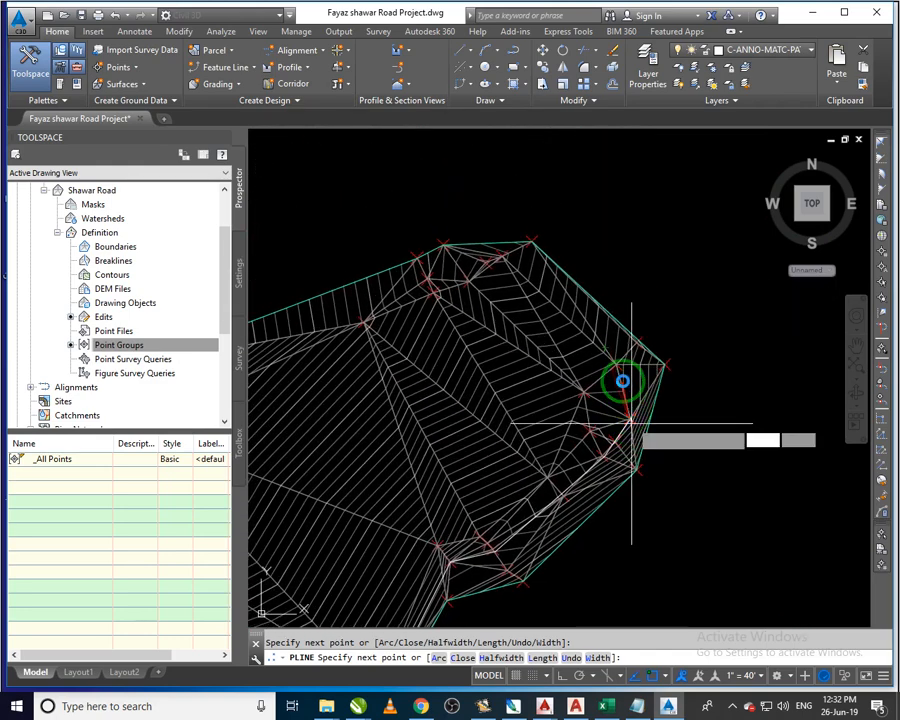
pyautogui.scroll(3, 611, 362)
pyautogui.scroll(-2, 620, 374)
pyautogui.scroll(3, 490, 275)
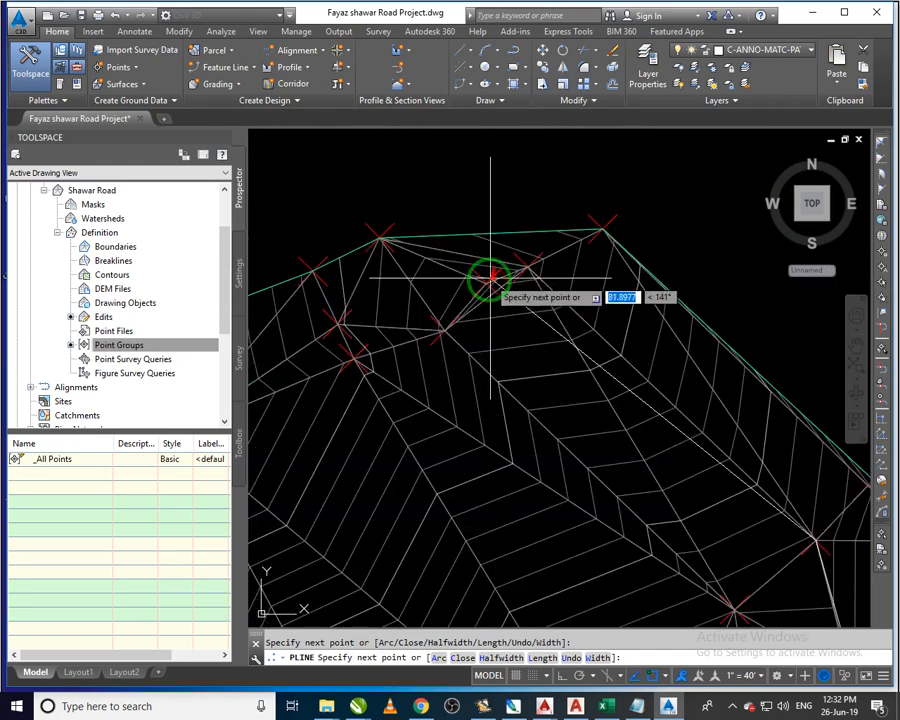
pyautogui.click(483, 286)
# Extend the polyline southwest through the wide block's northwestern point cluster to the isolated survey point beyond it
pyautogui.scroll(-2, 539, 346)
pyautogui.moveTo(425, 385); pyautogui.dragTo(546, 374, button='middle')
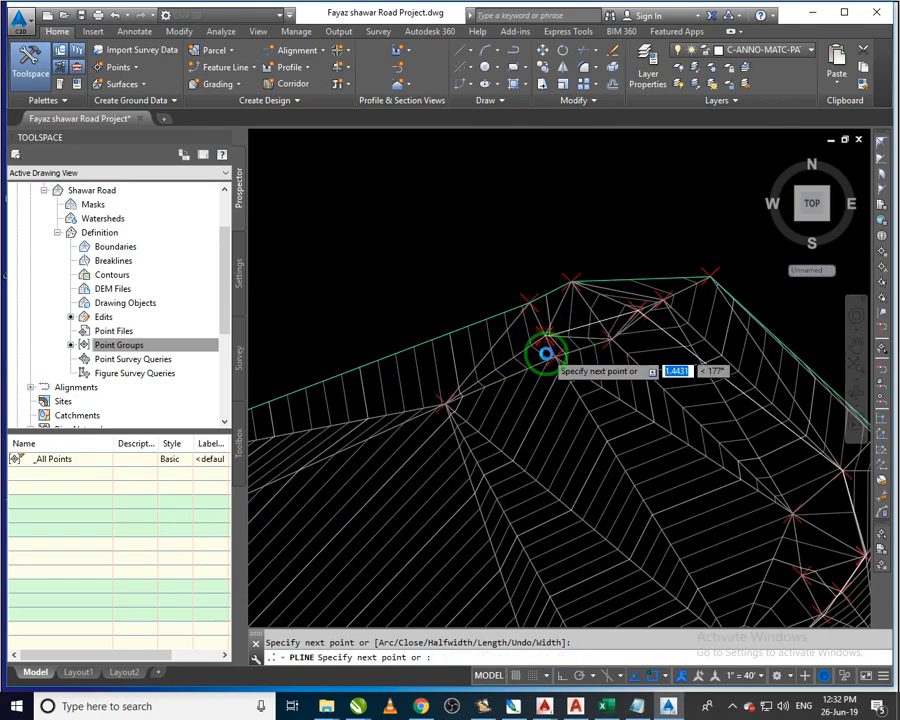
pyautogui.scroll(-2, 498, 368)
pyautogui.scroll(4, 502, 370)
pyautogui.scroll(-2, 512, 368)
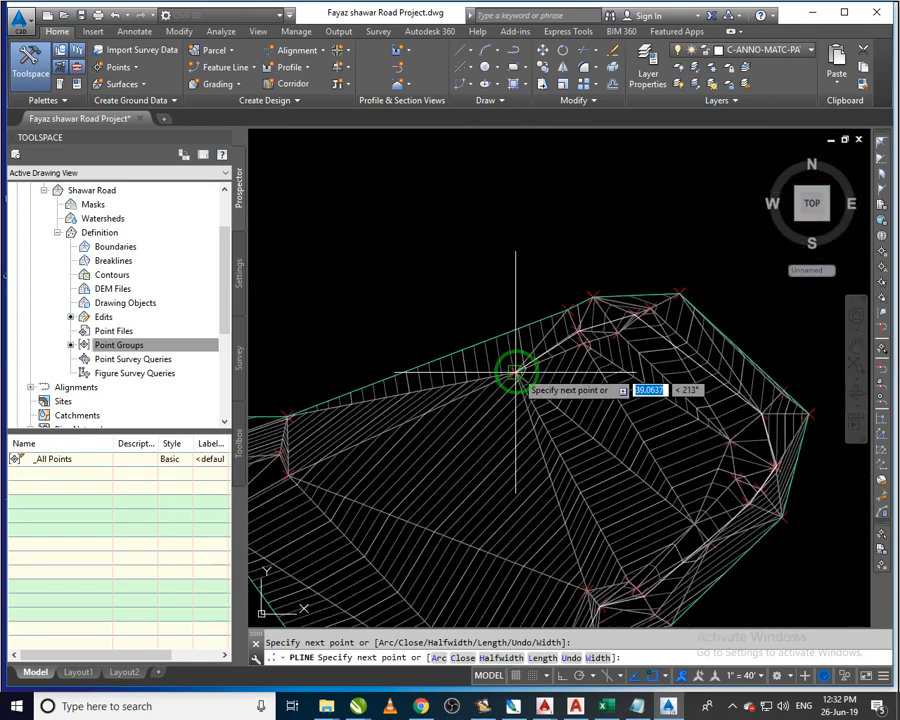
# Run the polyline west out of the wide block and along the irregular connecting leg toward the western block
pyautogui.scroll(2, 425, 426)
pyautogui.moveTo(417, 426); pyautogui.dragTo(543, 425, button='middle')
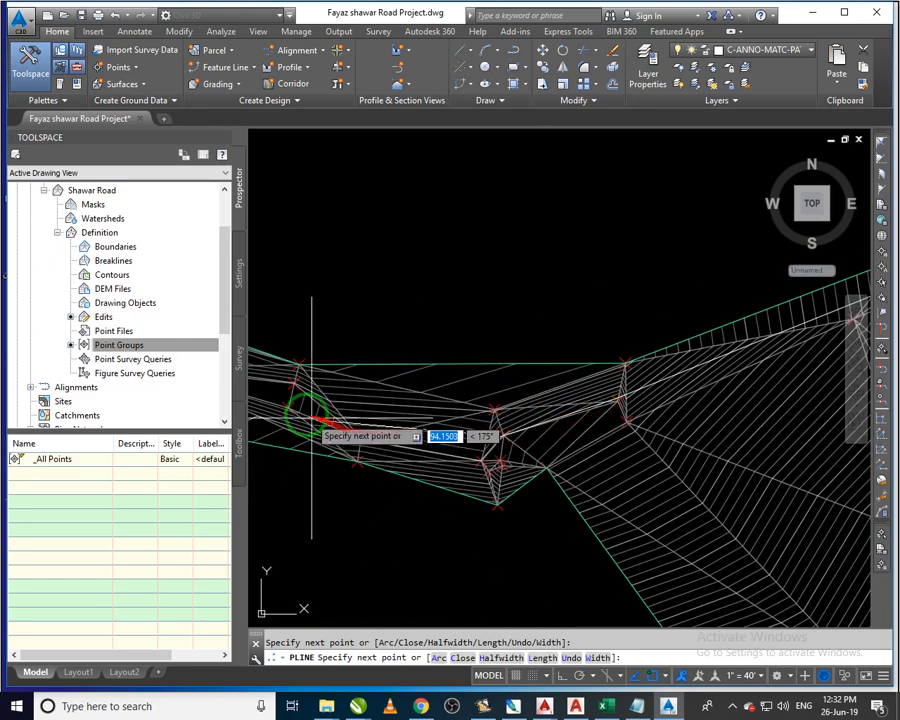
pyautogui.moveTo(288, 408); pyautogui.dragTo(659, 550, button='middle')
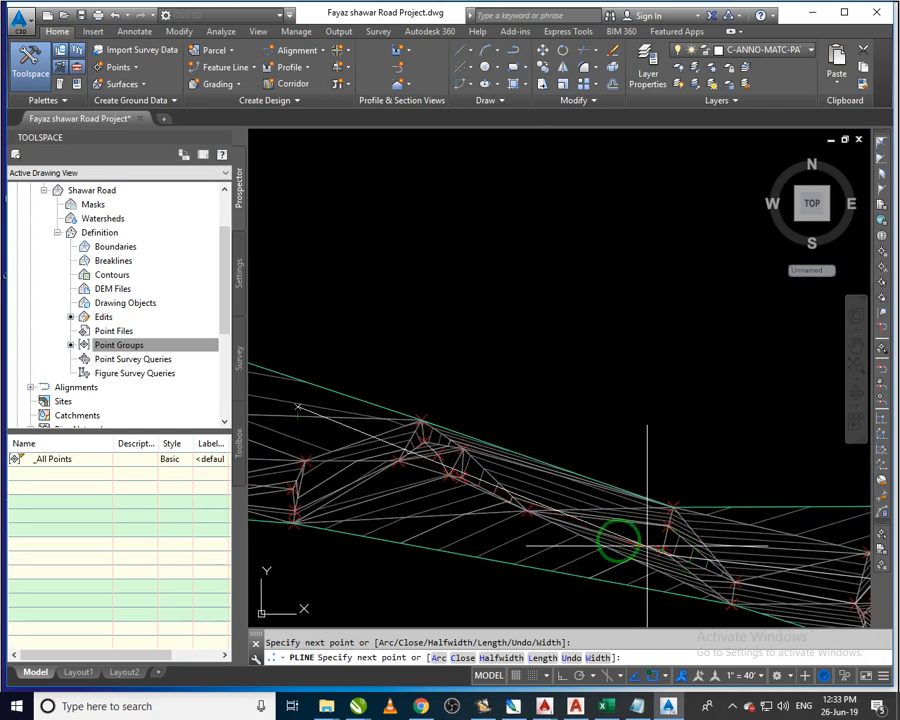
pyautogui.moveTo(360, 480); pyautogui.dragTo(618, 476, button='middle')
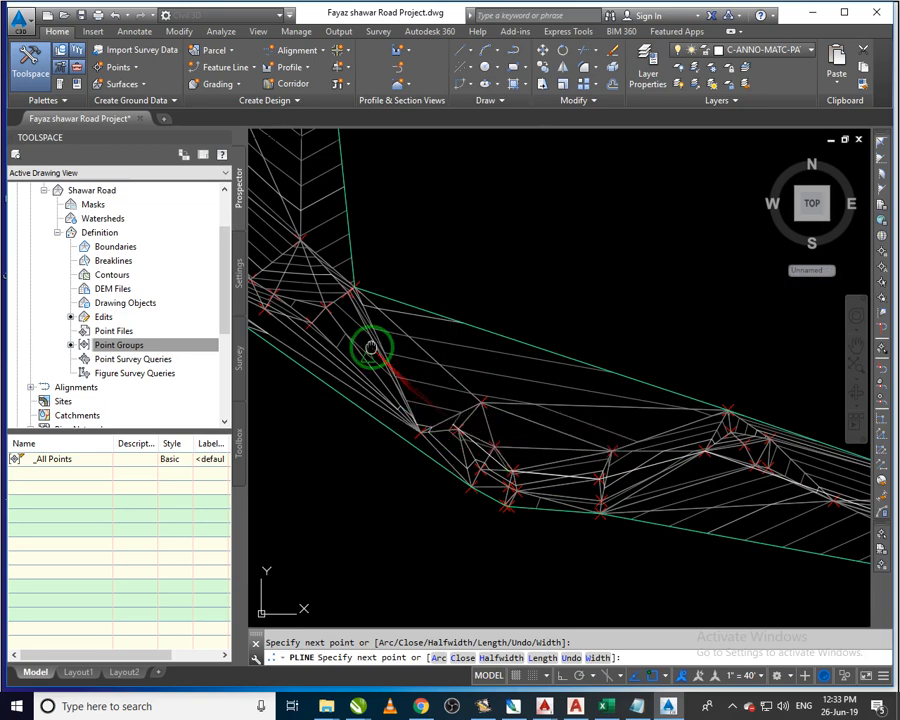
# Continue the polyline northwest to the western block's tip, then northeast through the block to the cross-section at its upper end
pyautogui.moveTo(370, 347)
pyautogui.mouseDown(button='middle')
pyautogui.moveTo(651, 528)
pyautogui.moveTo(595, 540)
pyautogui.mouseUp(button='middle')
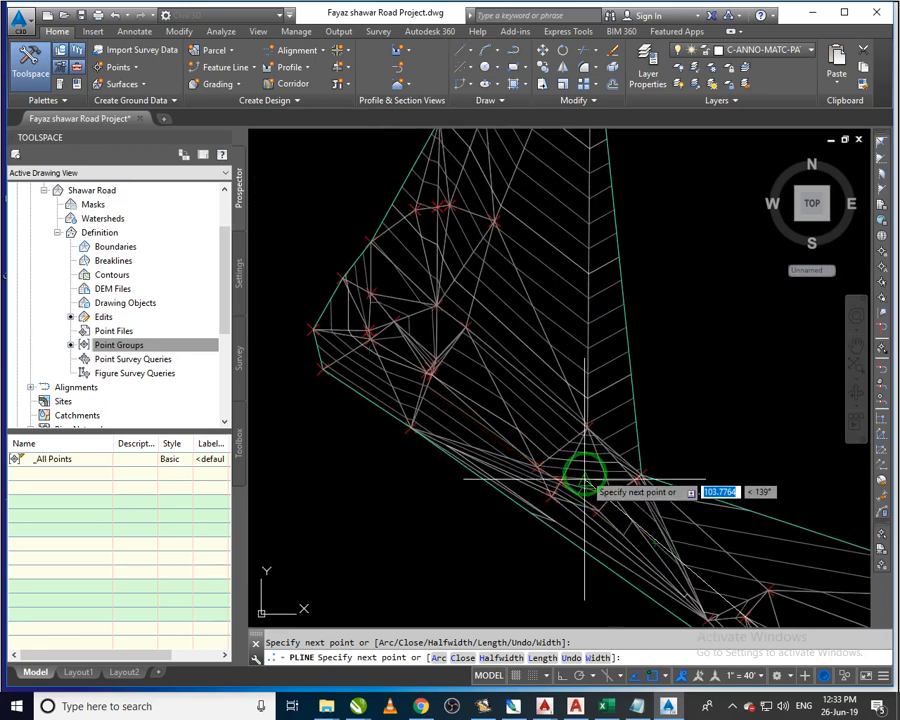
pyautogui.click(366, 332)
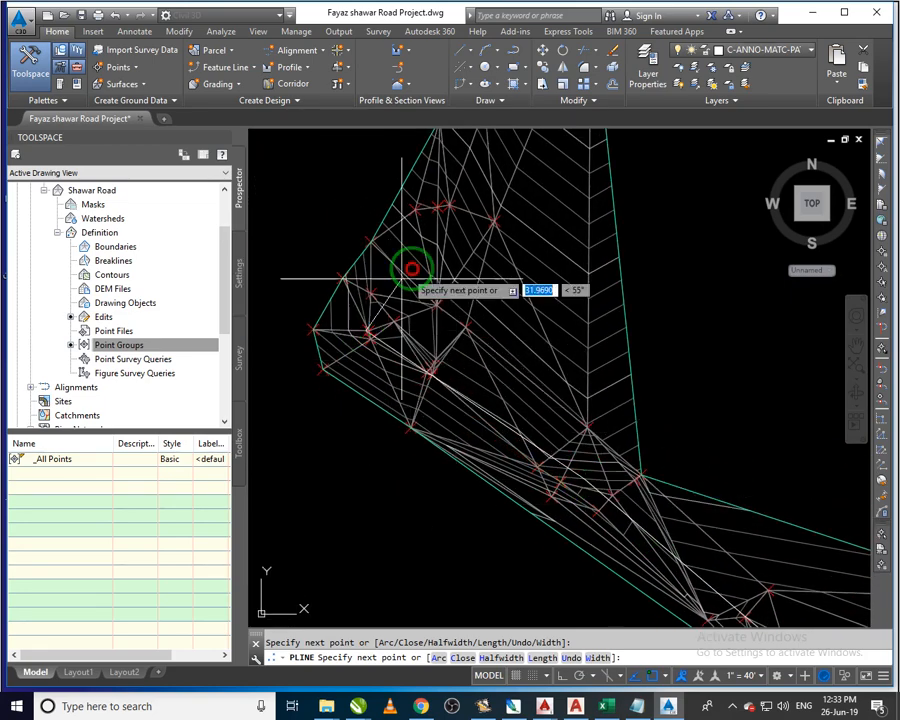
pyautogui.moveTo(412, 268); pyautogui.dragTo(454, 499, button='middle')
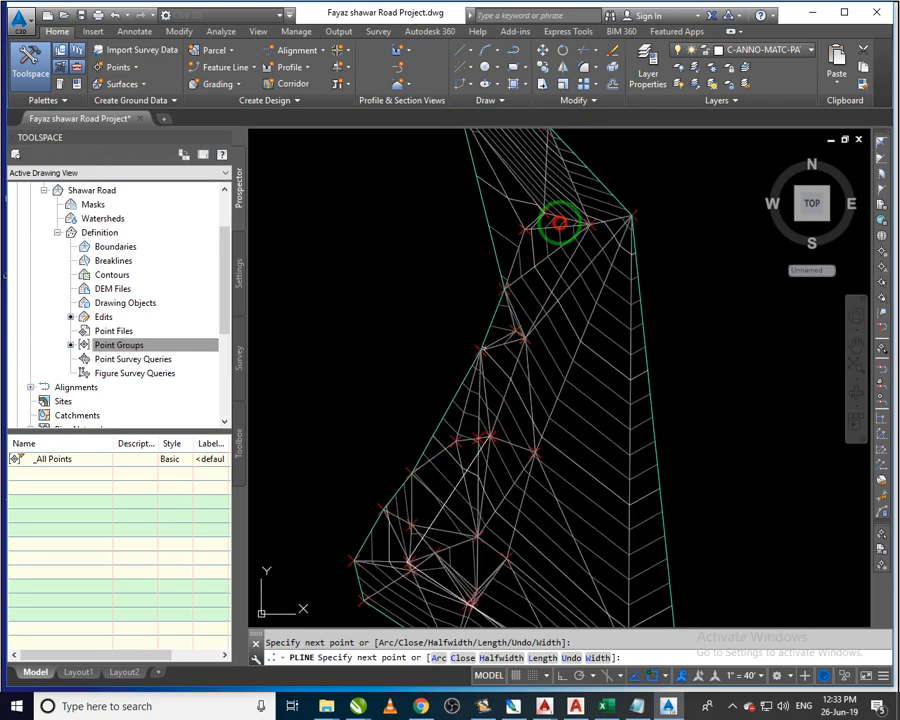
pyautogui.click(560, 223)
# Extend the polyline northwest along the diagonal leg, placing vertices between its edges up to the wider bend
pyautogui.moveTo(562, 236); pyautogui.dragTo(609, 522, button='middle')
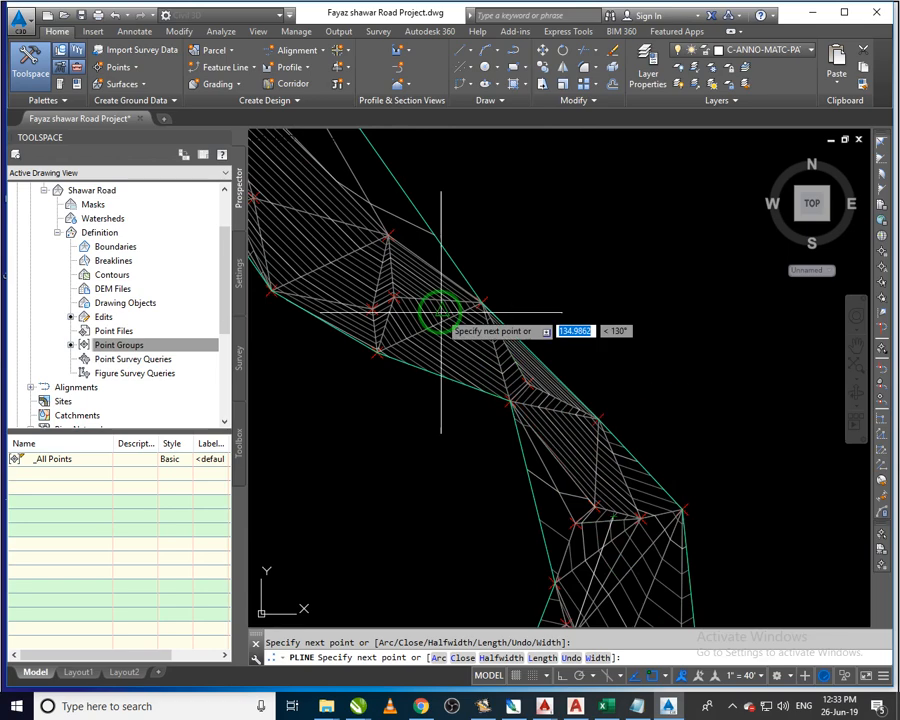
pyautogui.click(488, 359)
pyautogui.moveTo(438, 343); pyautogui.dragTo(612, 531, button='middle')
pyautogui.click(486, 426)
pyautogui.moveTo(428, 388); pyautogui.dragTo(593, 534, button='middle')
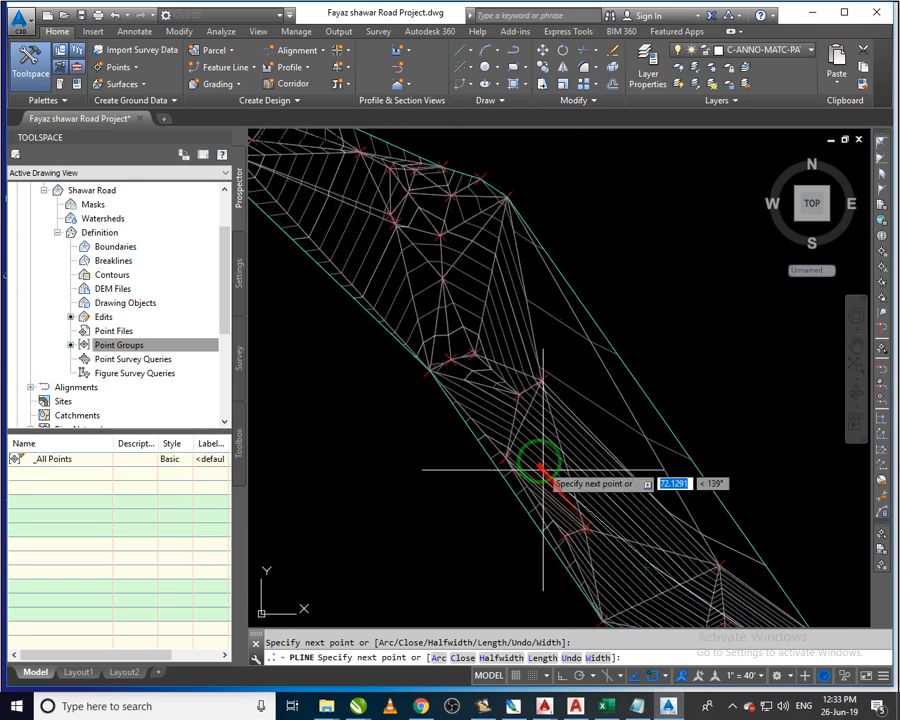
pyautogui.click(505, 394)
pyautogui.moveTo(505, 394); pyautogui.dragTo(651, 598, button='middle')
pyautogui.click(585, 424)
# Carry the polyline northwest through the curved narrow section and north to the inner points of the next bend
pyautogui.moveTo(504, 402); pyautogui.dragTo(610, 538, button='middle')
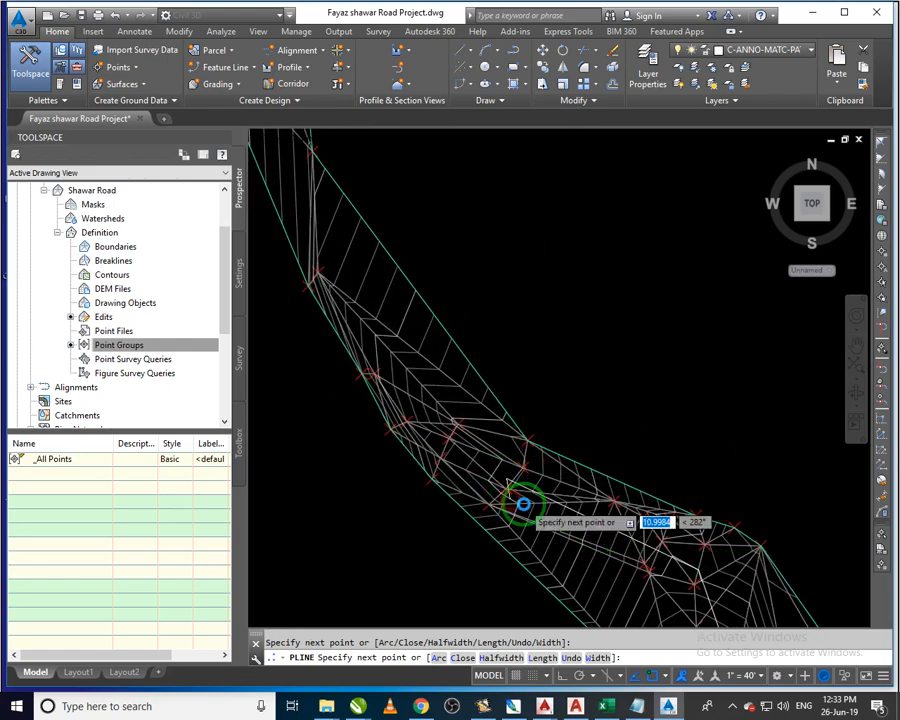
pyautogui.scroll(-1, 524, 504)
pyautogui.moveTo(374, 267); pyautogui.dragTo(420, 386, button='middle')
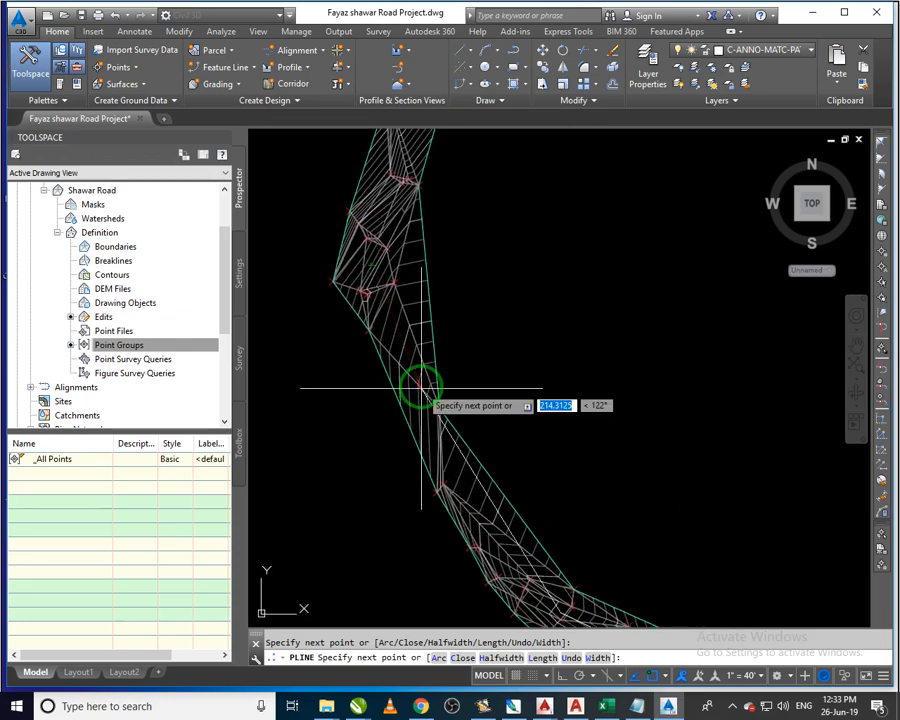
pyautogui.click(441, 483)
pyautogui.click(370, 256)
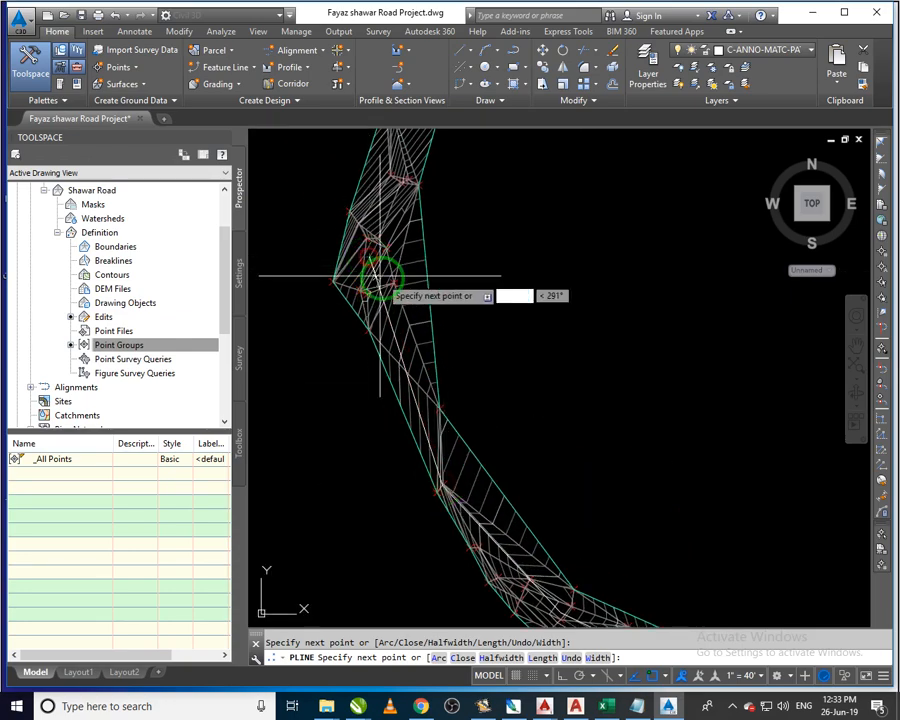
# Extend the polyline north-northeast along the eastern leg, then around the wide northern loop toward its southwest exit
pyautogui.moveTo(378, 275)
pyautogui.mouseDown(button='middle')
pyautogui.moveTo(426, 458)
pyautogui.moveTo(490, 500)
pyautogui.mouseUp(button='middle')
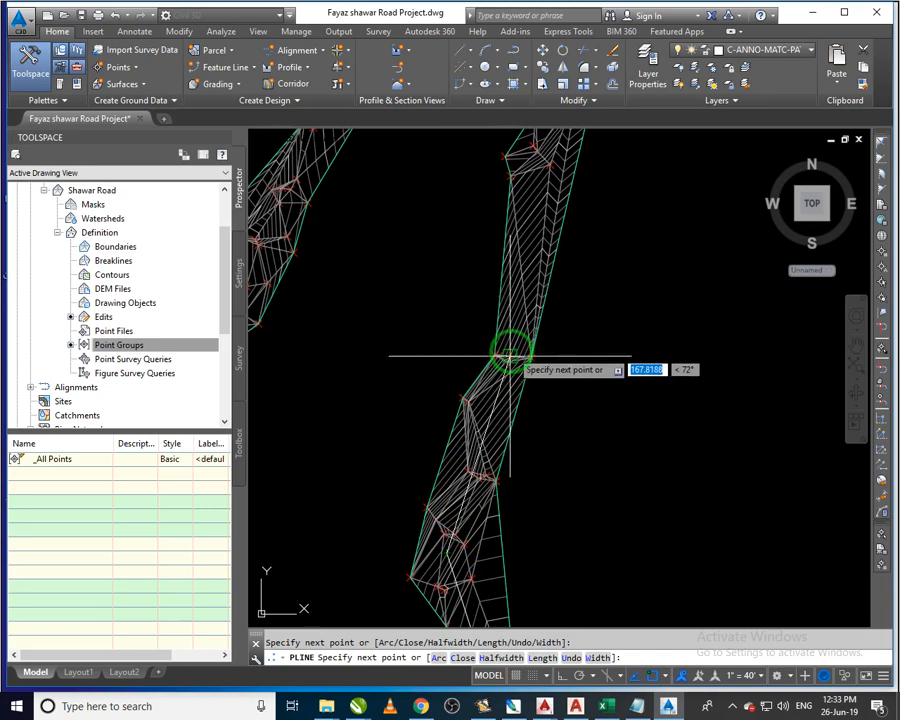
pyautogui.moveTo(510, 355)
pyautogui.mouseDown(button='middle')
pyautogui.moveTo(518, 366)
pyautogui.moveTo(505, 517)
pyautogui.mouseUp(button='middle')
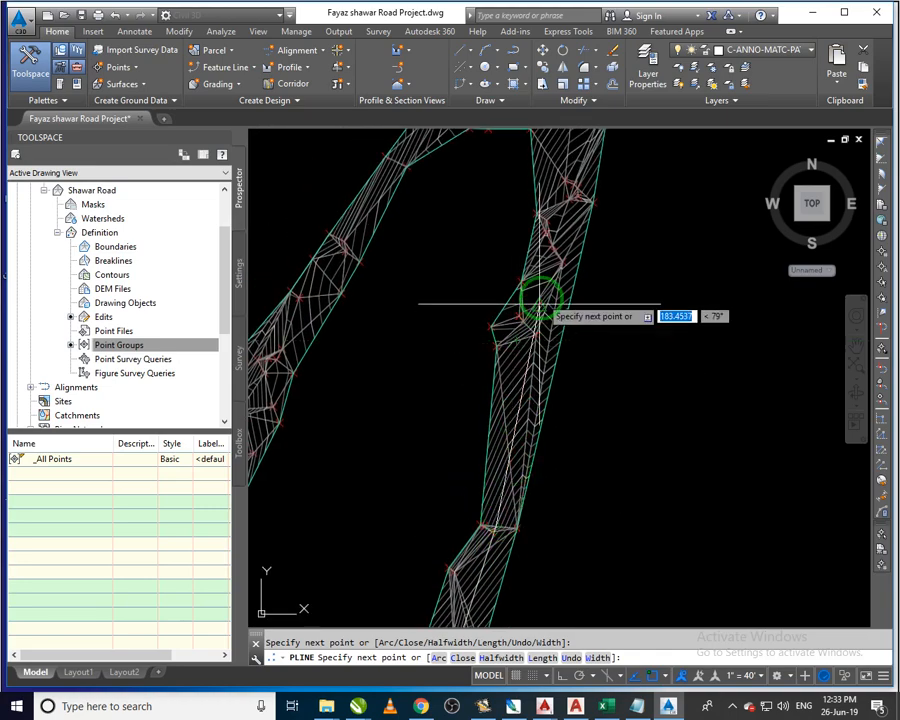
pyautogui.moveTo(530, 304)
pyautogui.mouseDown(button='middle')
pyautogui.moveTo(544, 304)
pyautogui.moveTo(530, 530)
pyautogui.mouseUp(button='middle')
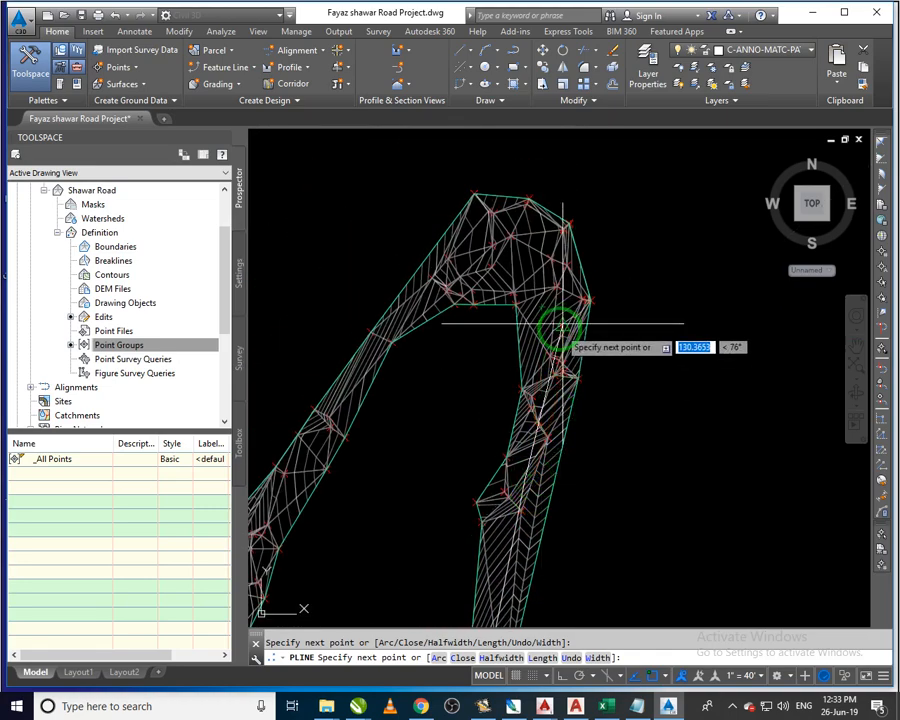
pyautogui.scroll(2, 518, 250)
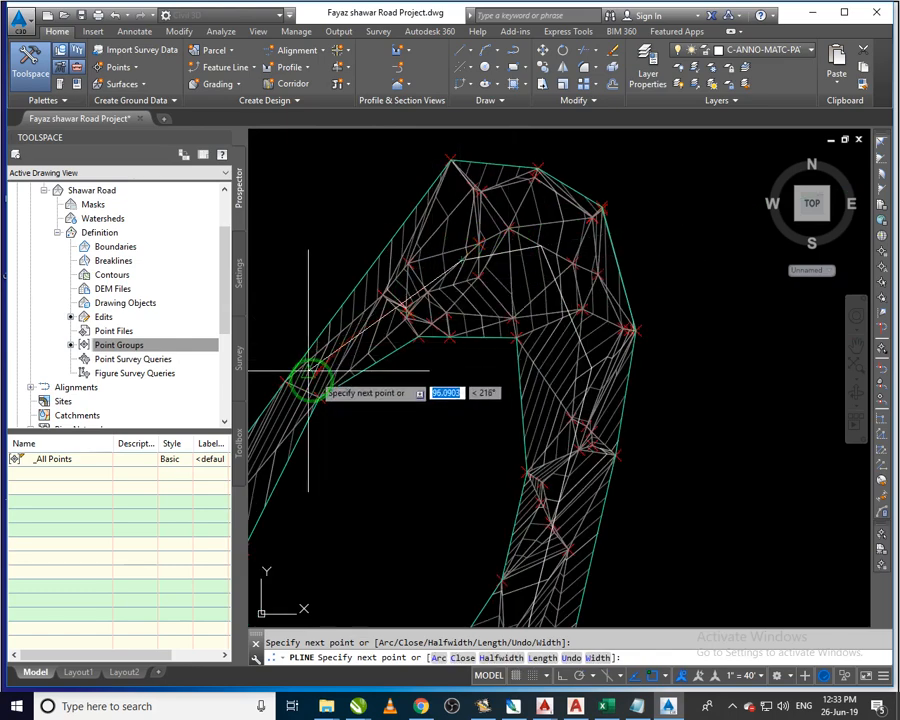
# Run the polyline southwest down the diagonal leg from the northern loop to the start of the next widening
pyautogui.scroll(-4, 358, 376)
pyautogui.moveTo(321, 442)
pyautogui.mouseDown(button='middle')
pyautogui.moveTo(390, 402)
pyautogui.moveTo(595, 225)
pyautogui.mouseUp(button='middle')
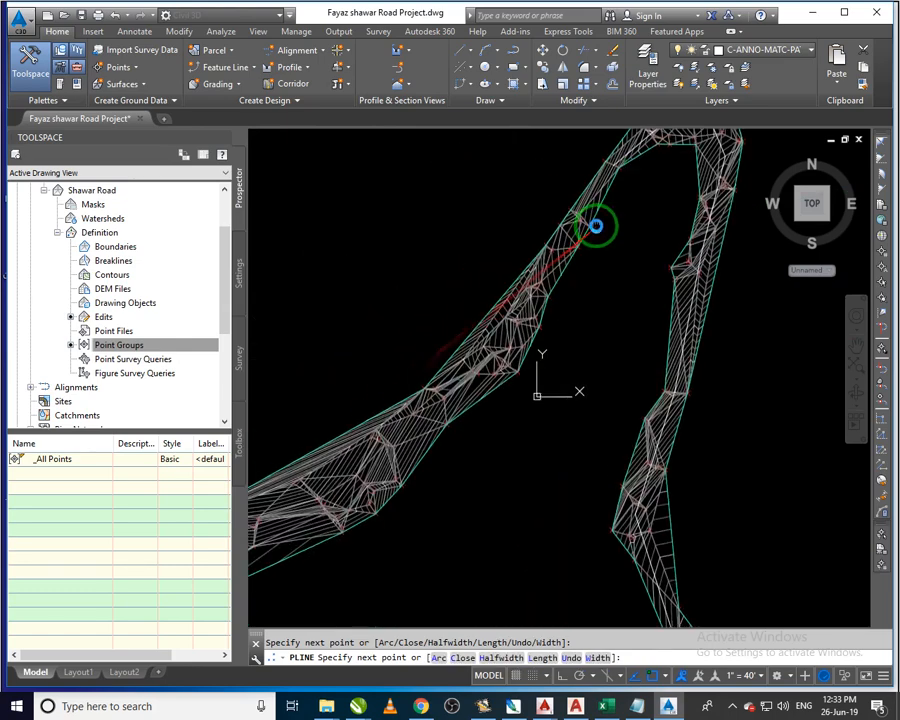
pyautogui.click(499, 352)
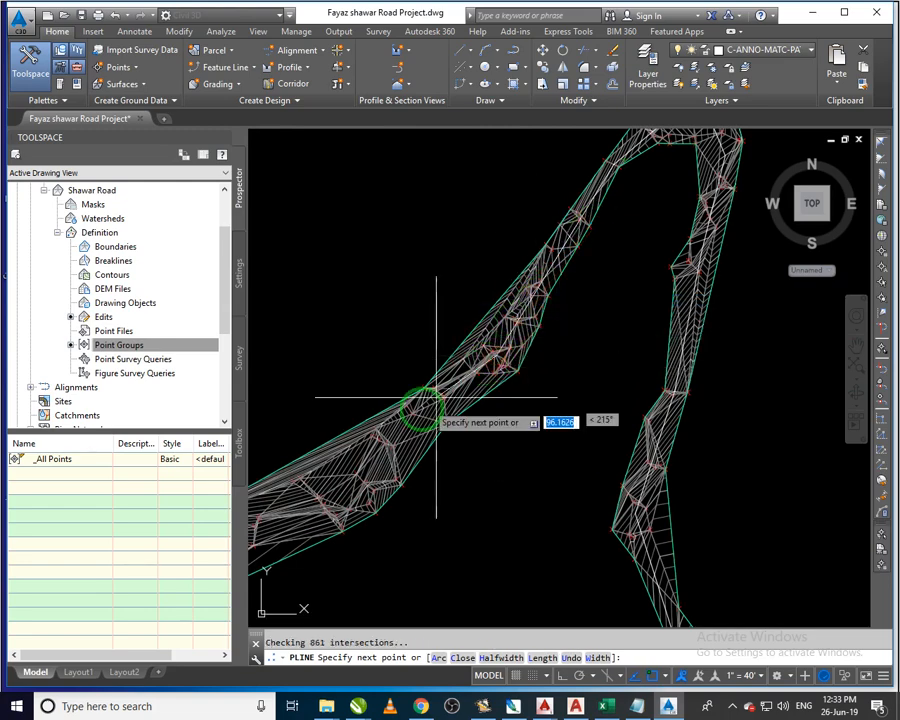
pyautogui.moveTo(374, 445)
pyautogui.mouseDown(button='middle')
pyautogui.moveTo(526, 355)
pyautogui.moveTo(520, 365)
pyautogui.mouseUp(button='middle')
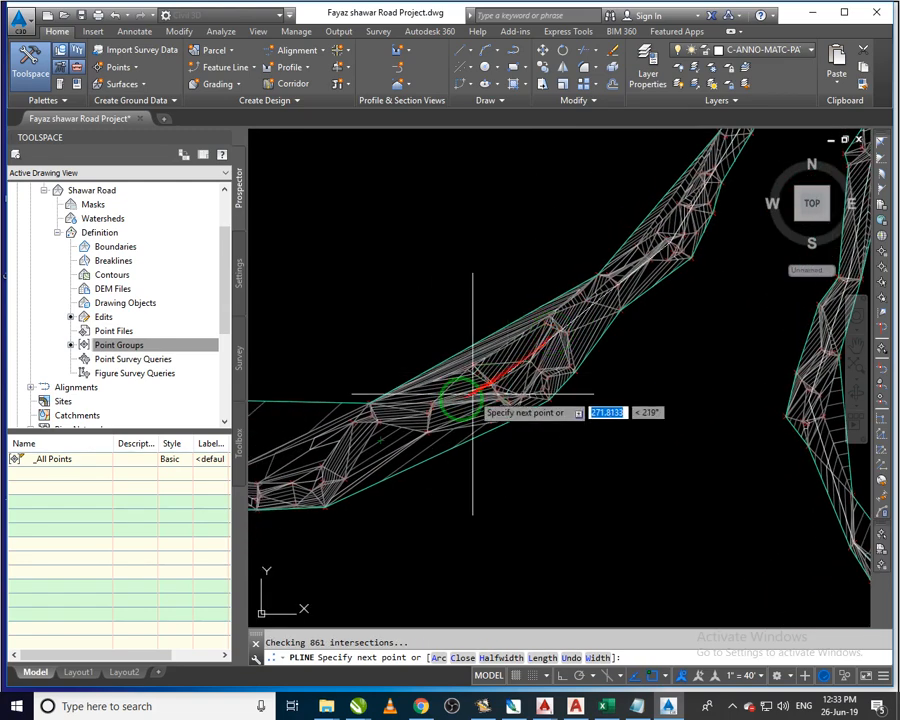
pyautogui.click(565, 313)
pyautogui.scroll(1, 541, 372)
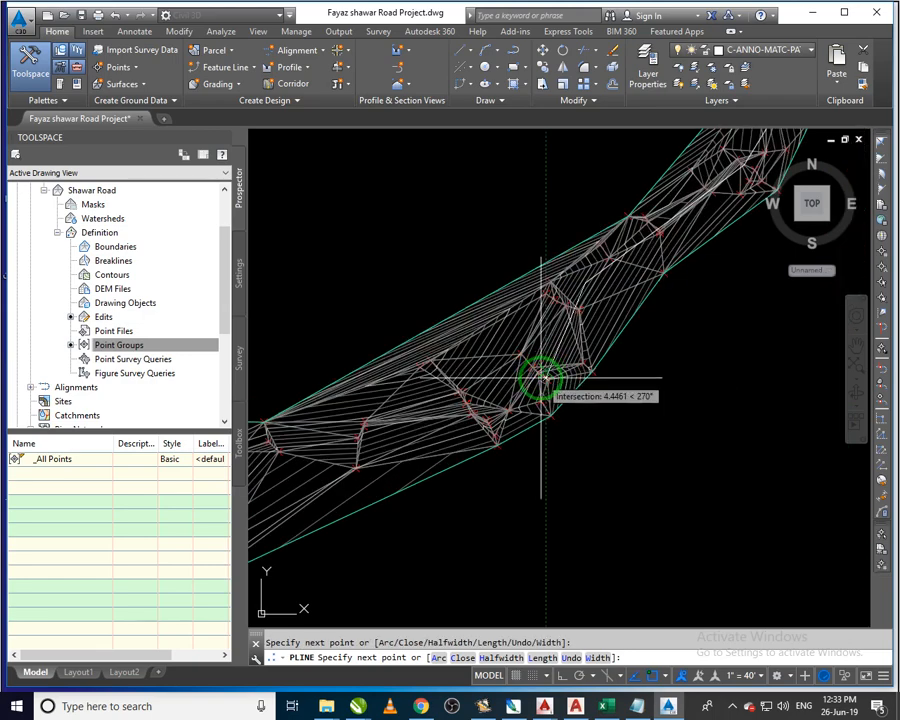
# Continue the polyline southwest through the widened section and its narrow neck to the start of the low flat stretch
pyautogui.click(540, 373)
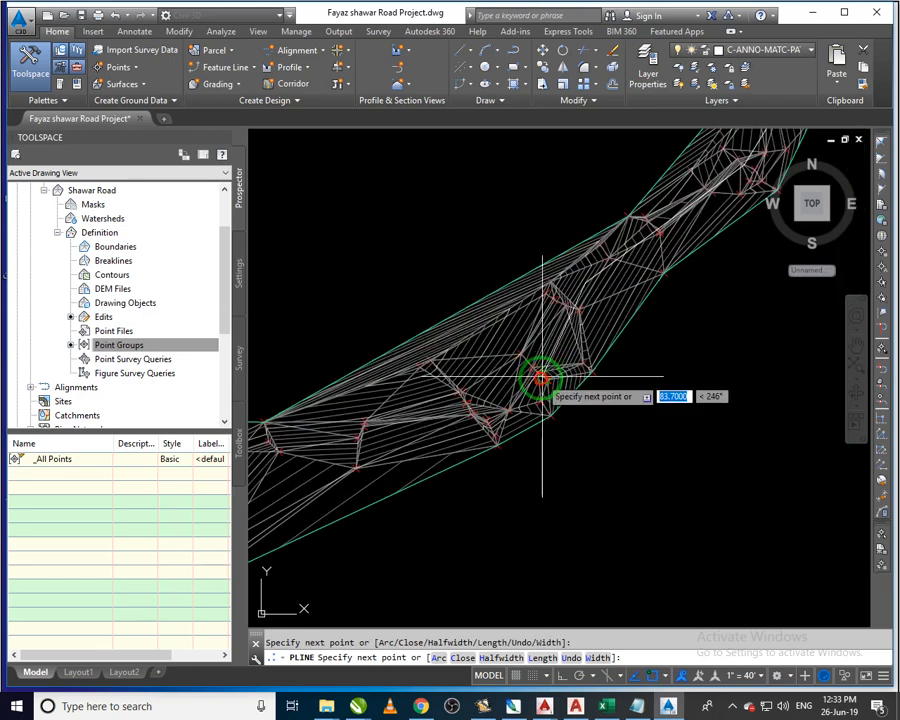
pyautogui.click(490, 425)
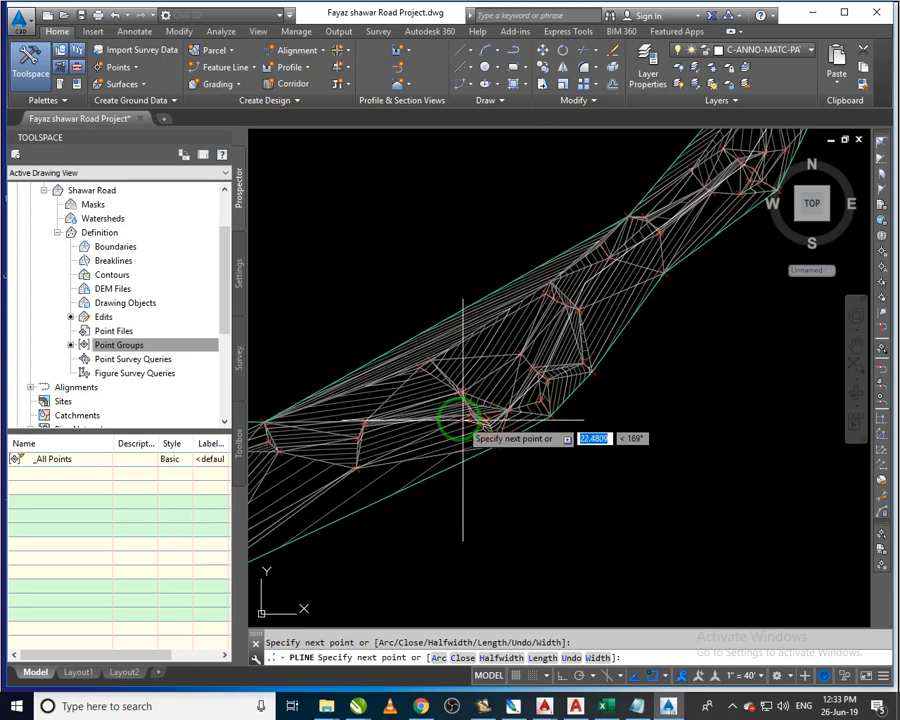
pyautogui.click(353, 439)
pyautogui.moveTo(313, 453); pyautogui.dragTo(579, 471, button='middle')
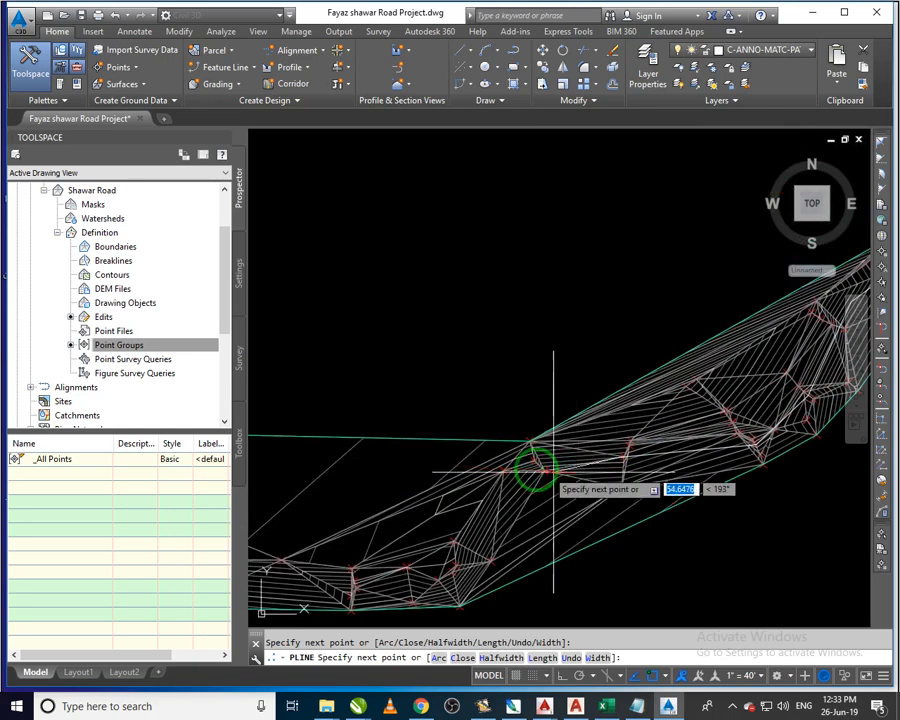
pyautogui.click(529, 455)
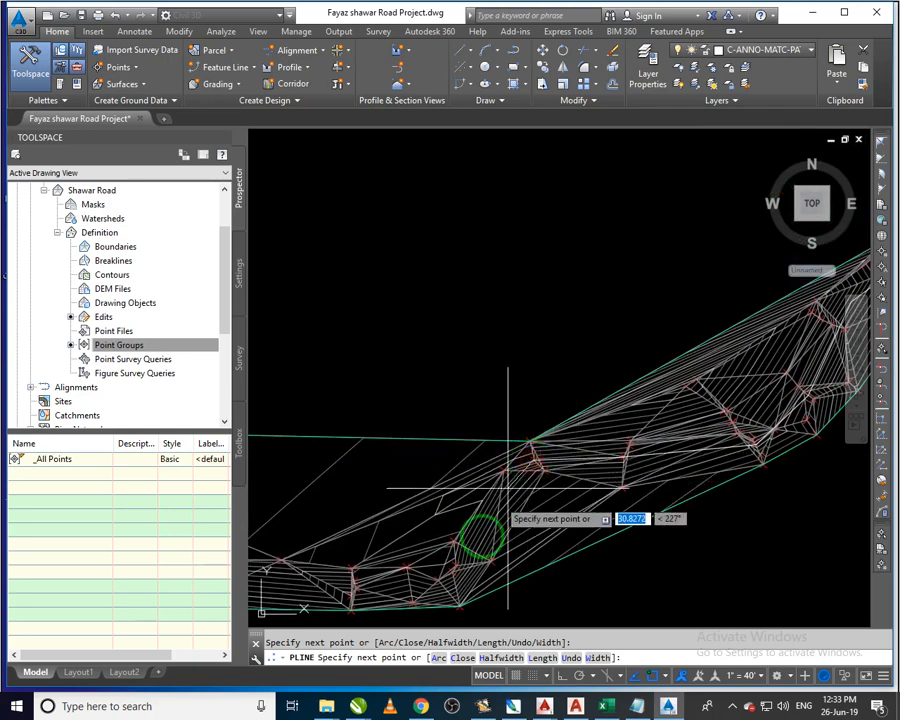
pyautogui.click(440, 584)
# Carry the polyline west along the low flat stretch, then northwest up to and around the peak bend
pyautogui.scroll(-2, 462, 569)
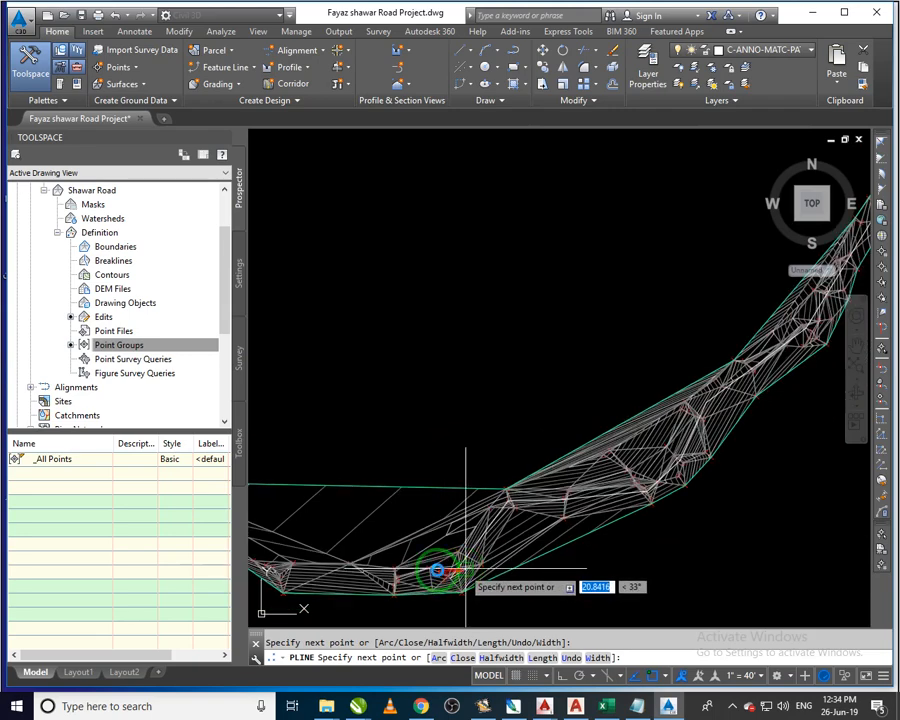
pyautogui.moveTo(400, 565); pyautogui.dragTo(488, 552, button='middle')
pyautogui.scroll(5, 436, 525)
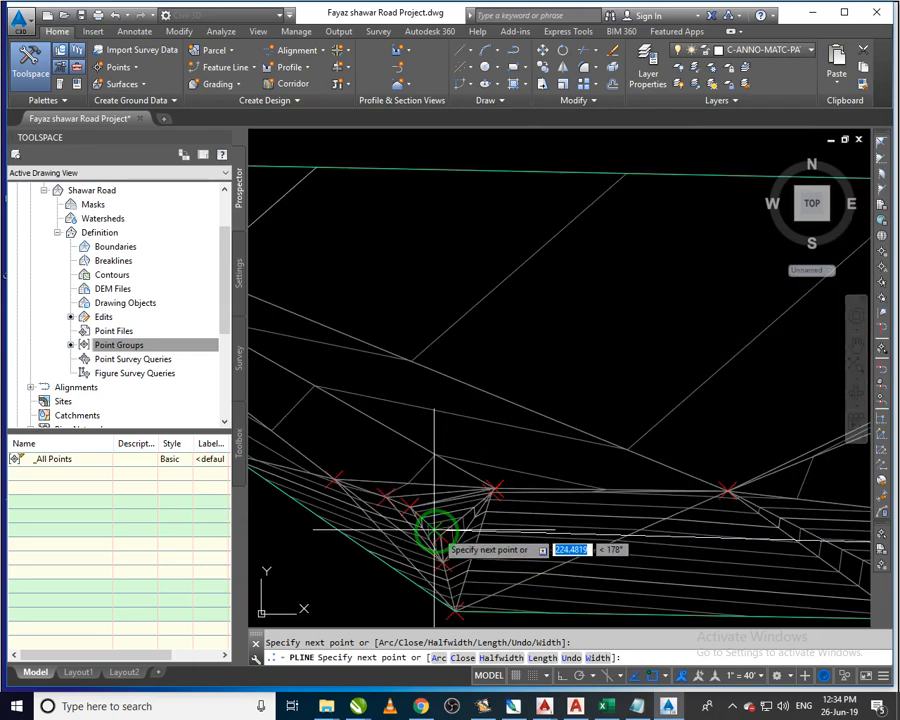
pyautogui.scroll(-3, 480, 542)
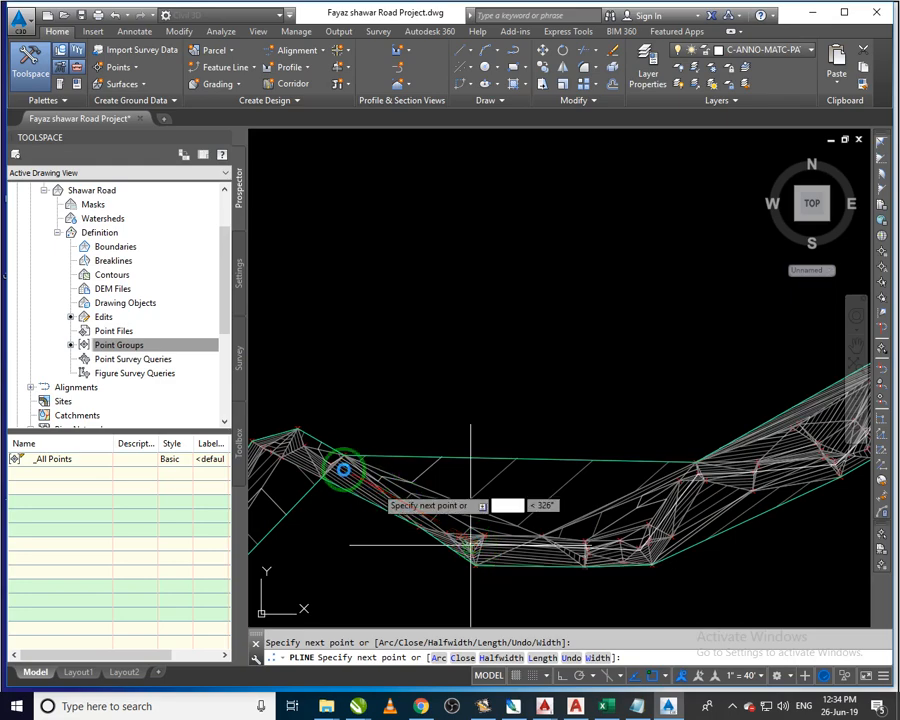
pyautogui.moveTo(342, 470)
pyautogui.mouseDown(button='middle')
pyautogui.moveTo(404, 481)
pyautogui.moveTo(449, 511)
pyautogui.moveTo(450, 390)
pyautogui.moveTo(465, 340)
pyautogui.mouseUp(button='middle')
pyautogui.scroll(5, 449, 511)
pyautogui.scroll(-3, 404, 499)
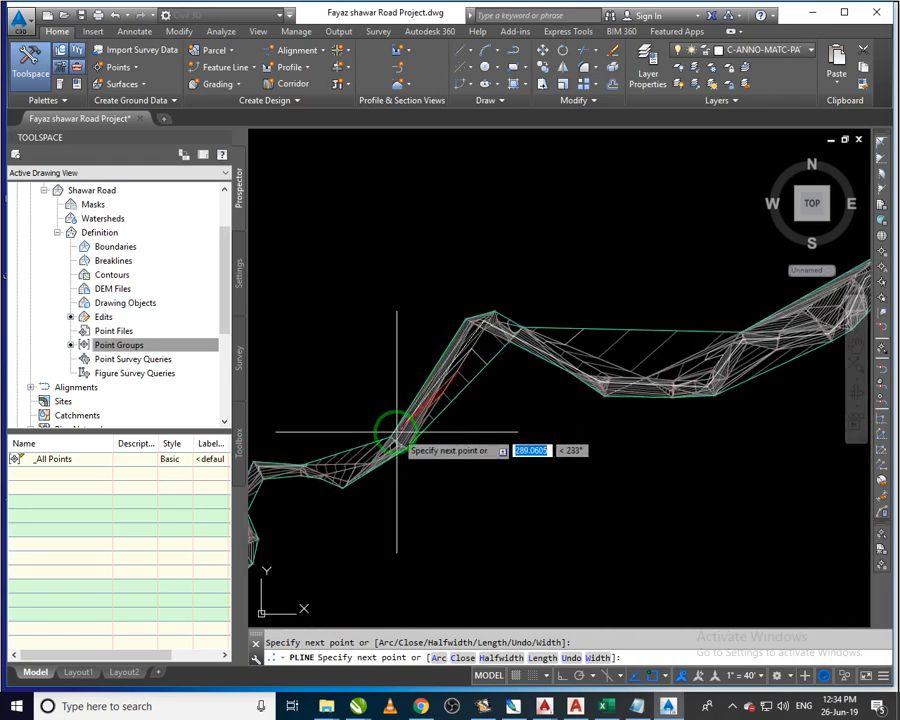
# Run the polyline southwest down the straight leg from the peak and into the middle of the triangular widening
pyautogui.scroll(1, 394, 444)
pyautogui.scroll(2, 394, 443)
pyautogui.scroll(-4, 445, 445)
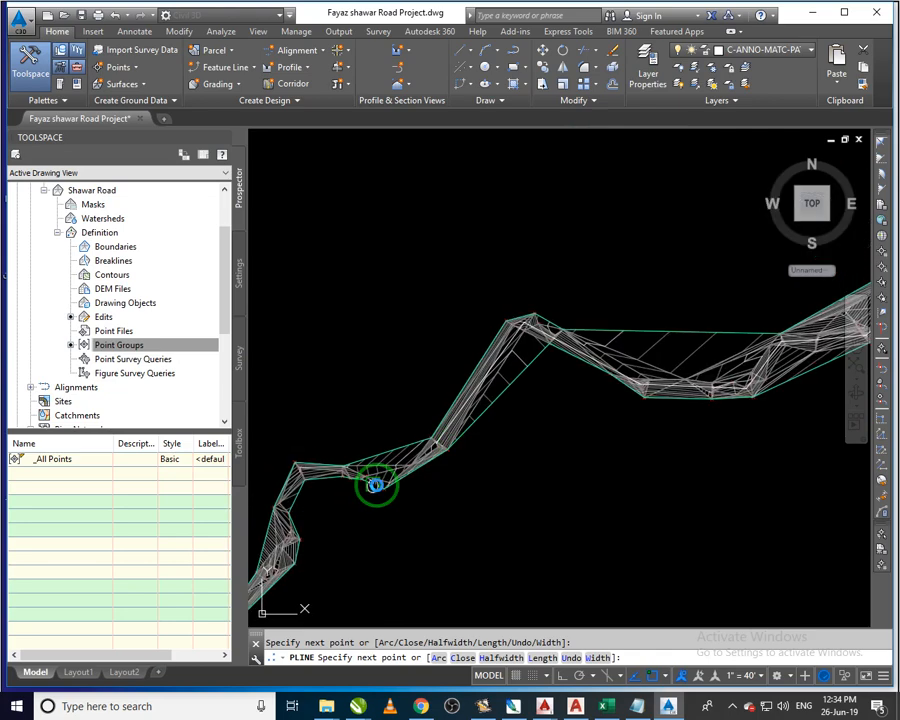
pyautogui.moveTo(376, 484); pyautogui.dragTo(480, 461, button='middle')
pyautogui.scroll(4, 459, 451)
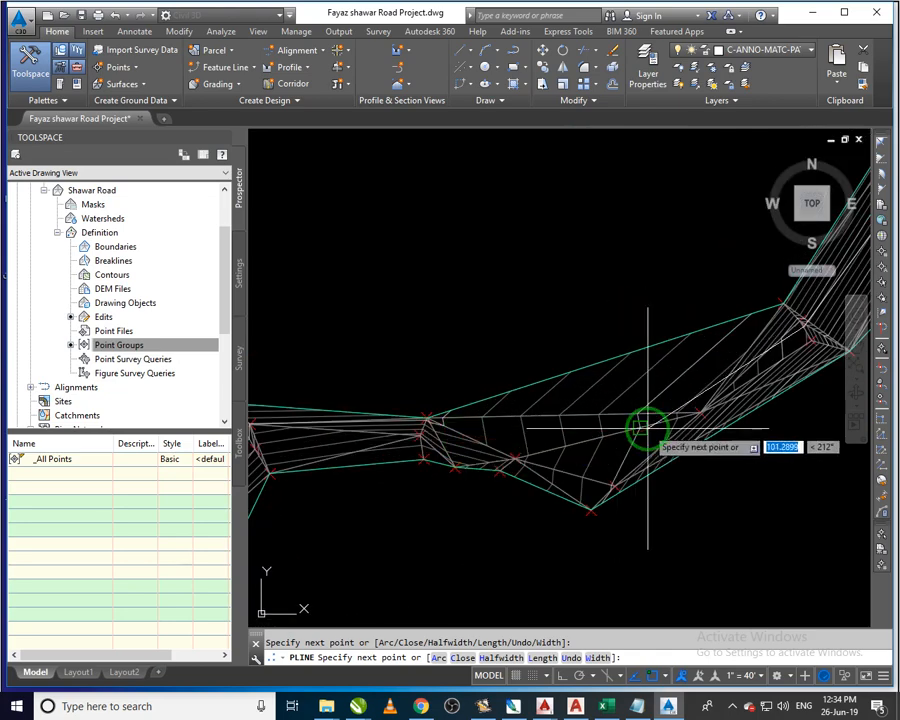
pyautogui.click(640, 427)
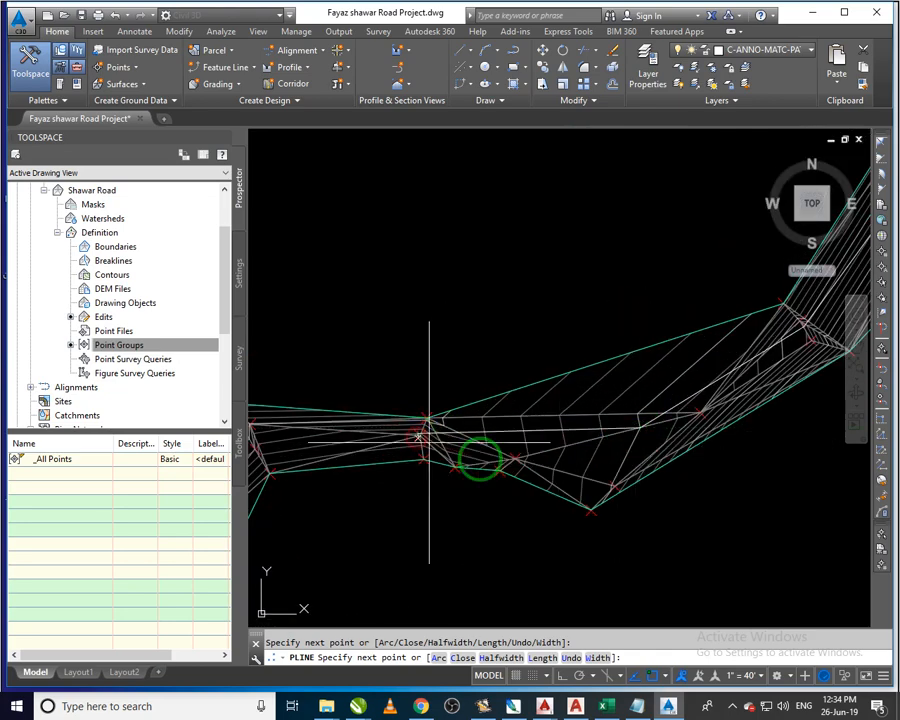
# Continue the polyline west through the narrow horizontal section, around its corner, and southwest to the pinch below
pyautogui.scroll(-2, 530, 459)
pyautogui.scroll(2, 410, 473)
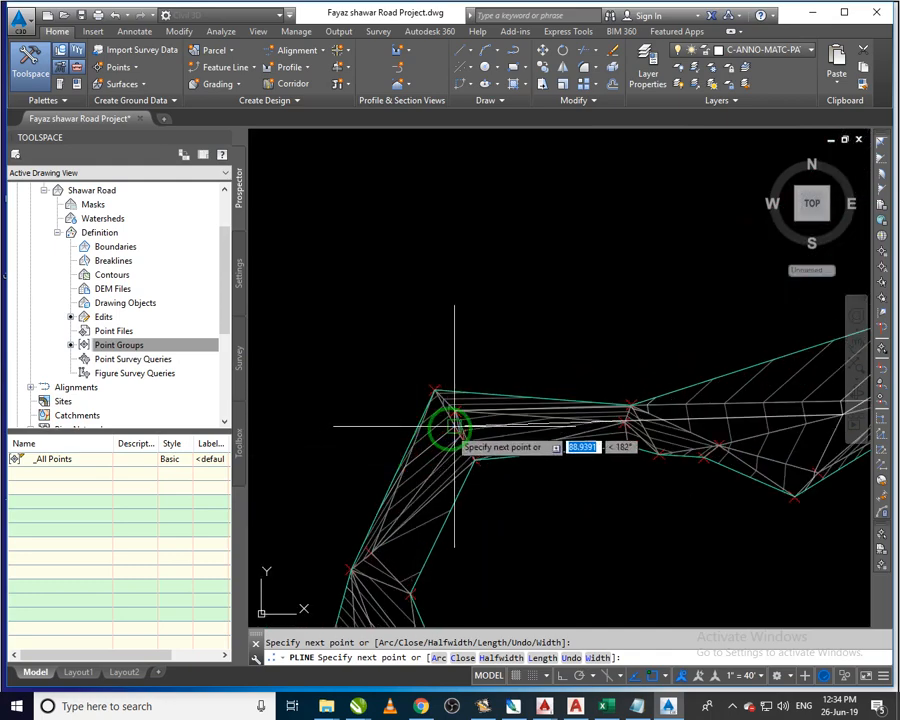
pyautogui.scroll(-2, 448, 500)
pyautogui.scroll(2, 420, 486)
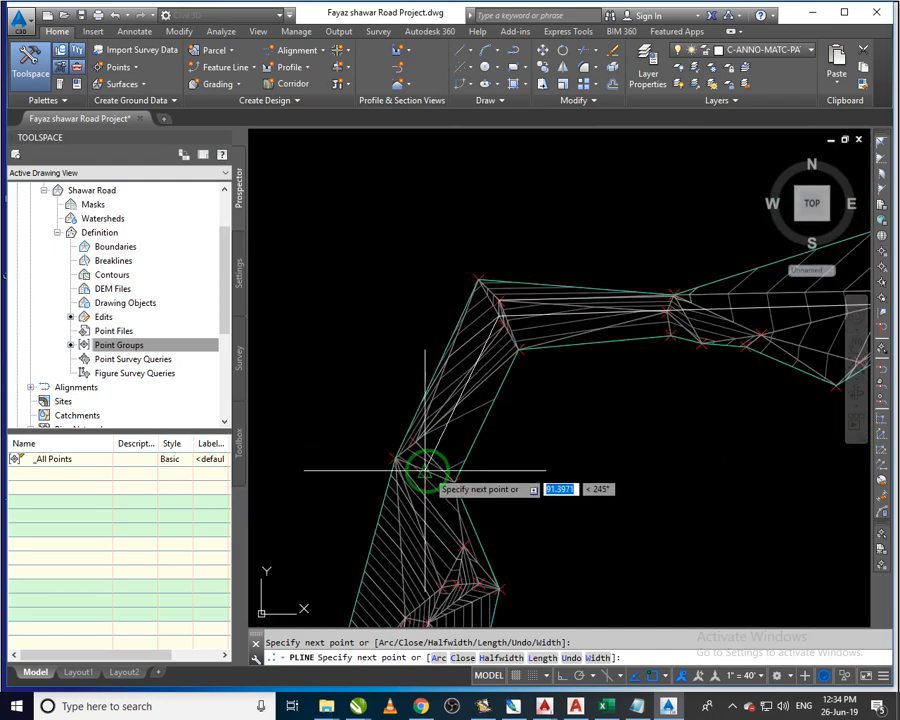
pyautogui.click(427, 472)
# Extend the polyline south through the bulging section and southwest down the long narrow leg
pyautogui.scroll(-2, 432, 476)
pyautogui.scroll(3, 405, 562)
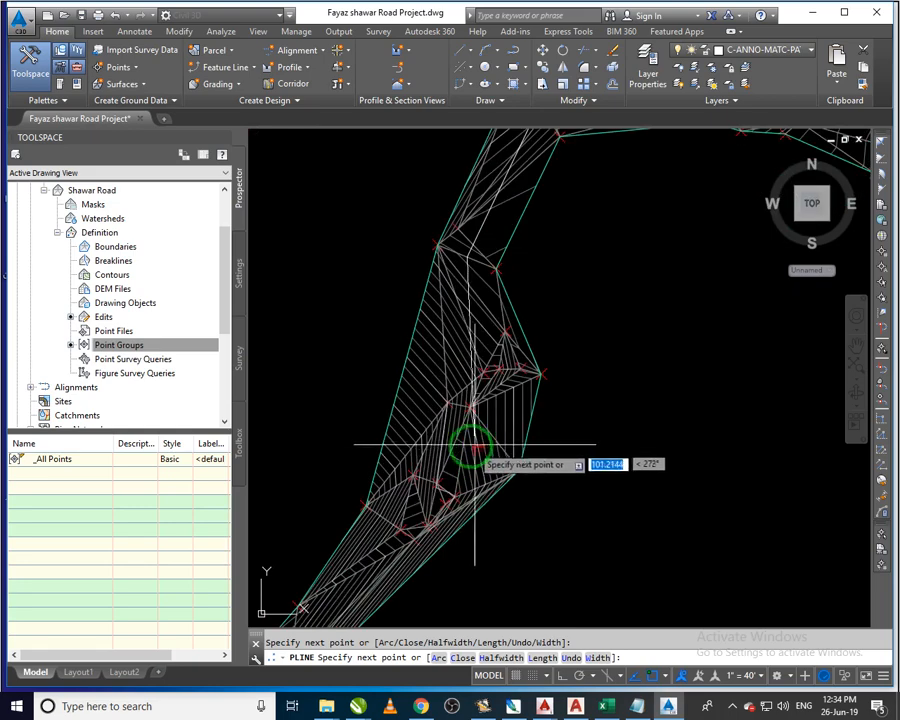
pyautogui.scroll(-2, 469, 441)
pyautogui.scroll(3, 388, 523)
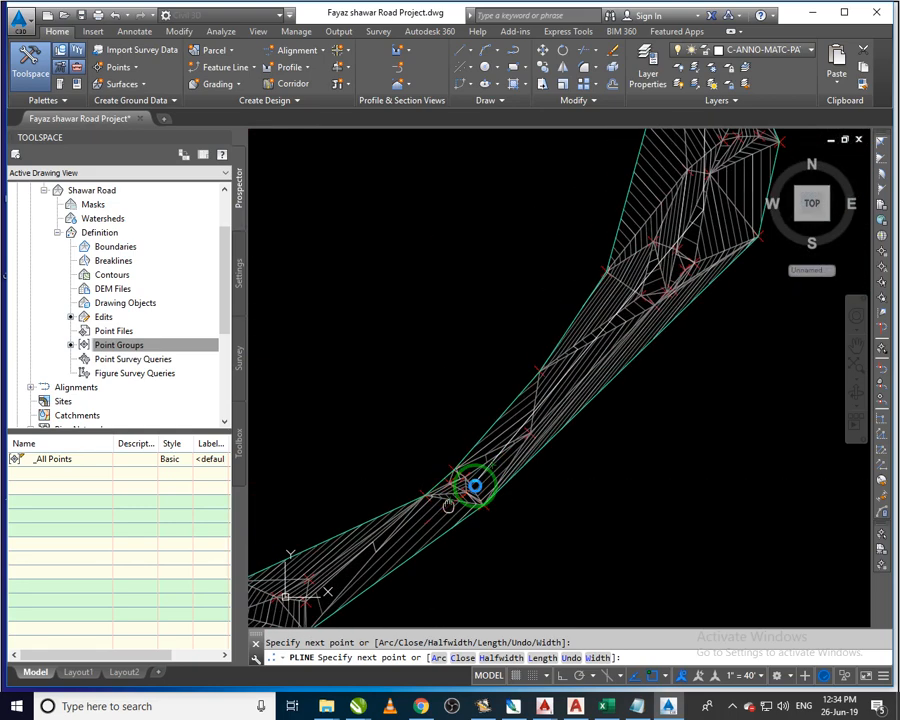
pyautogui.moveTo(476, 484); pyautogui.dragTo(614, 380, button='middle')
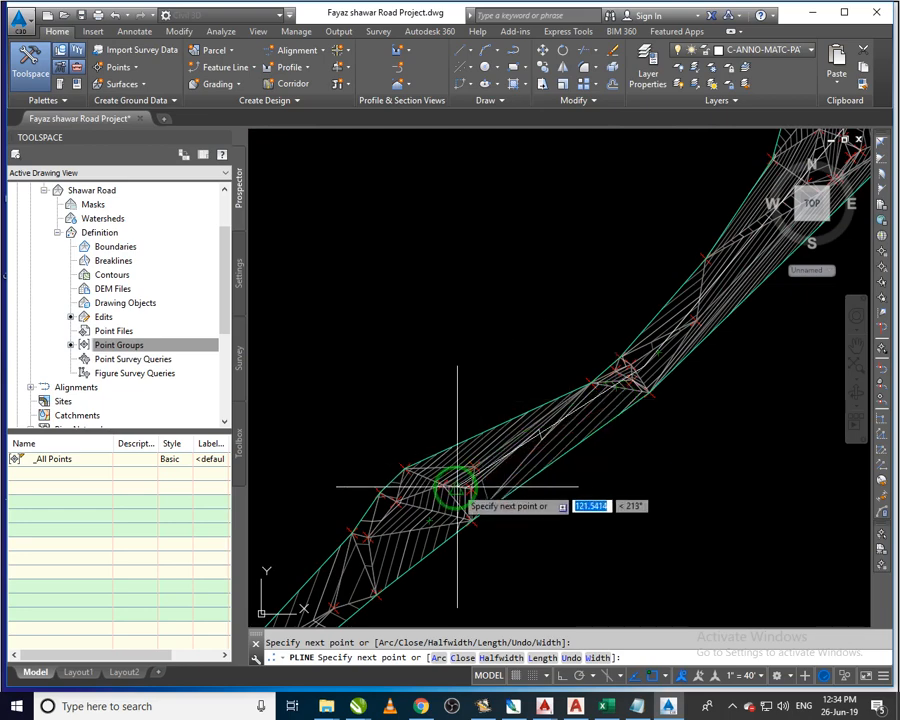
# Carry the polyline southwest past the small widening and around the bottom of the southern U-shaped bend
pyautogui.moveTo(453, 490)
pyautogui.mouseDown(button='middle')
pyautogui.moveTo(600, 476)
pyautogui.moveTo(594, 410)
pyautogui.moveTo(531, 458)
pyautogui.mouseUp(button='middle')
pyautogui.scroll(2, 515, 465)
pyautogui.scroll(-3, 512, 470)
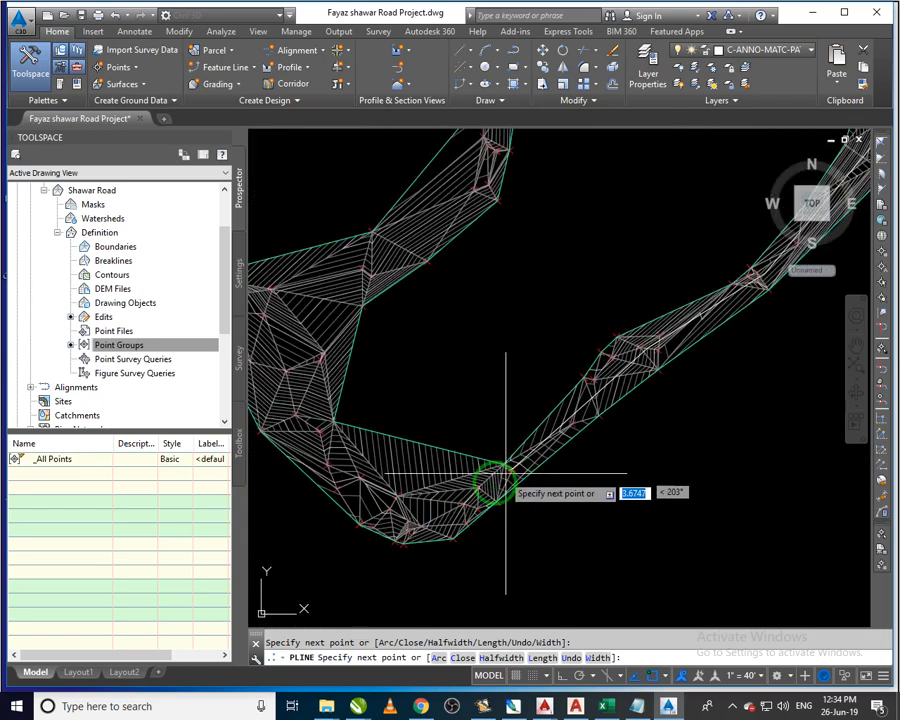
pyautogui.scroll(3, 405, 528)
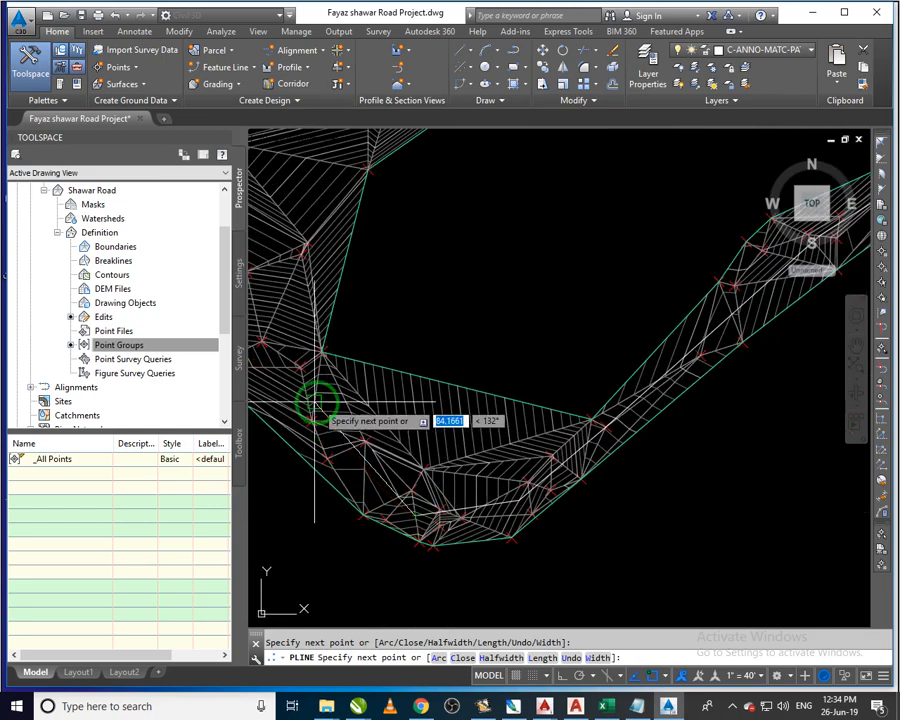
# Run the polyline northwest up through the wide western block, then turn it east-northeast to the block's exit
pyautogui.click(314, 400)
pyautogui.moveTo(326, 407); pyautogui.dragTo(526, 518, button='middle')
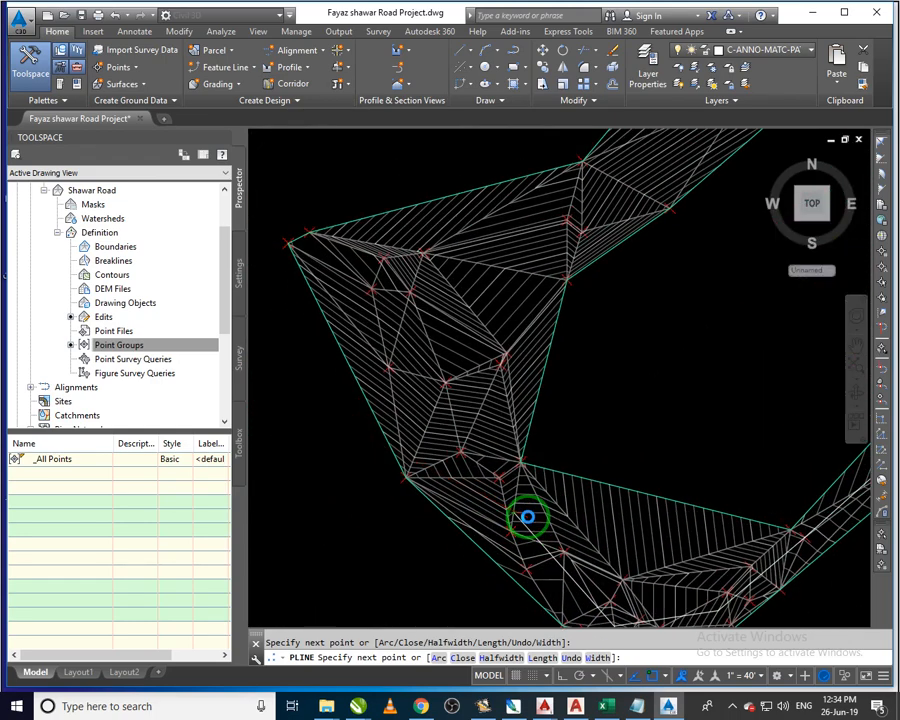
pyautogui.click(462, 412)
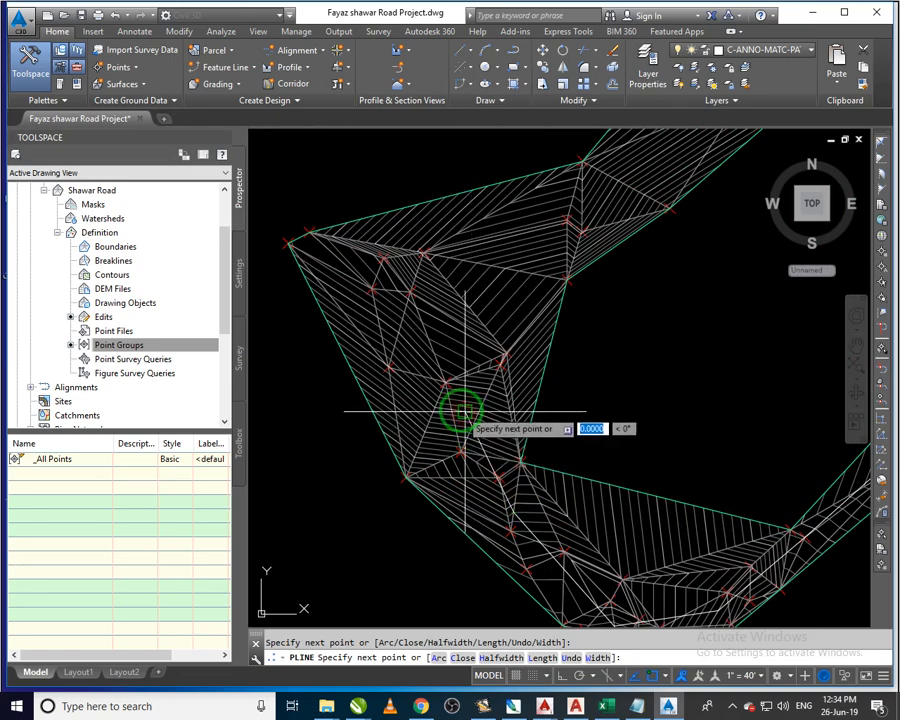
pyautogui.click(376, 275)
pyautogui.click(568, 216)
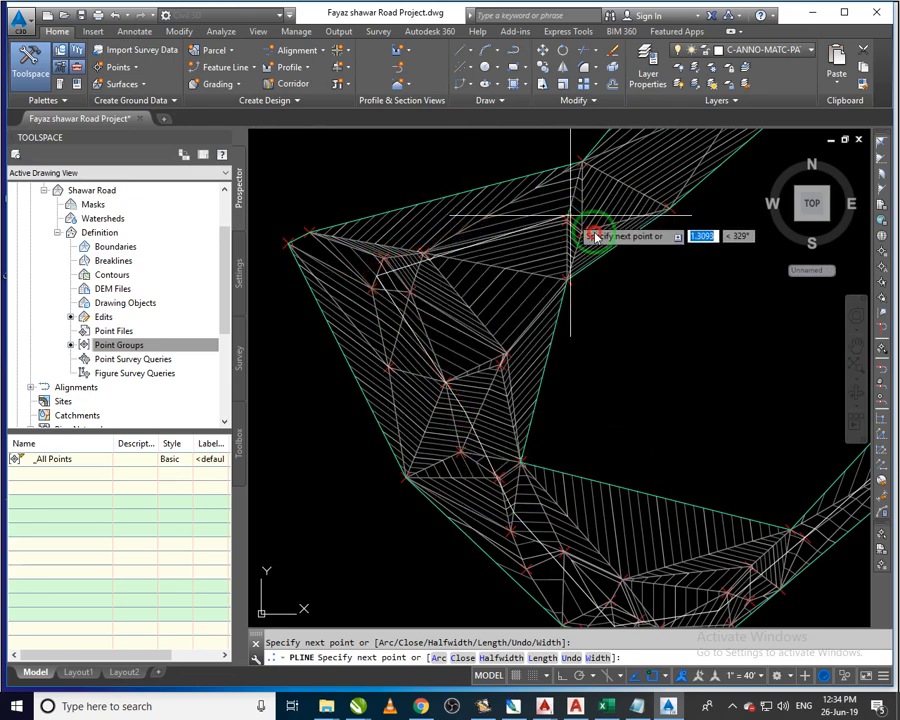
# Continue the polyline northeast out of the block, around the bend, and northwest into the wedge-shaped widening
pyautogui.moveTo(639, 239); pyautogui.dragTo(450, 474, button='middle')
pyautogui.scroll(-1, 489, 422)
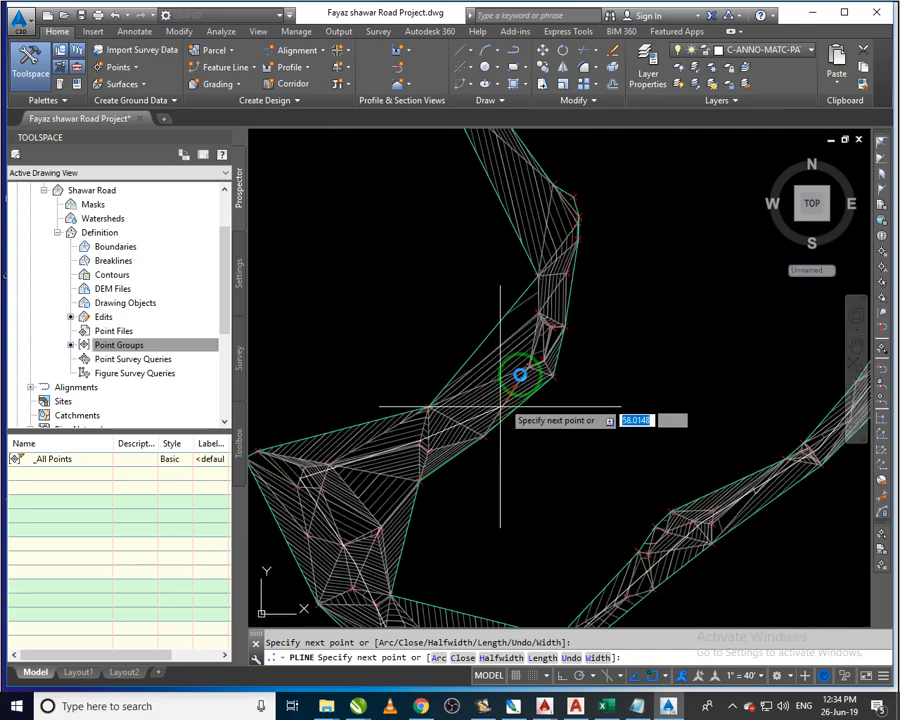
pyautogui.click(533, 354)
pyautogui.moveTo(554, 249)
pyautogui.mouseDown(button='middle')
pyautogui.moveTo(569, 364)
pyautogui.moveTo(560, 447)
pyautogui.mouseUp(button='middle')
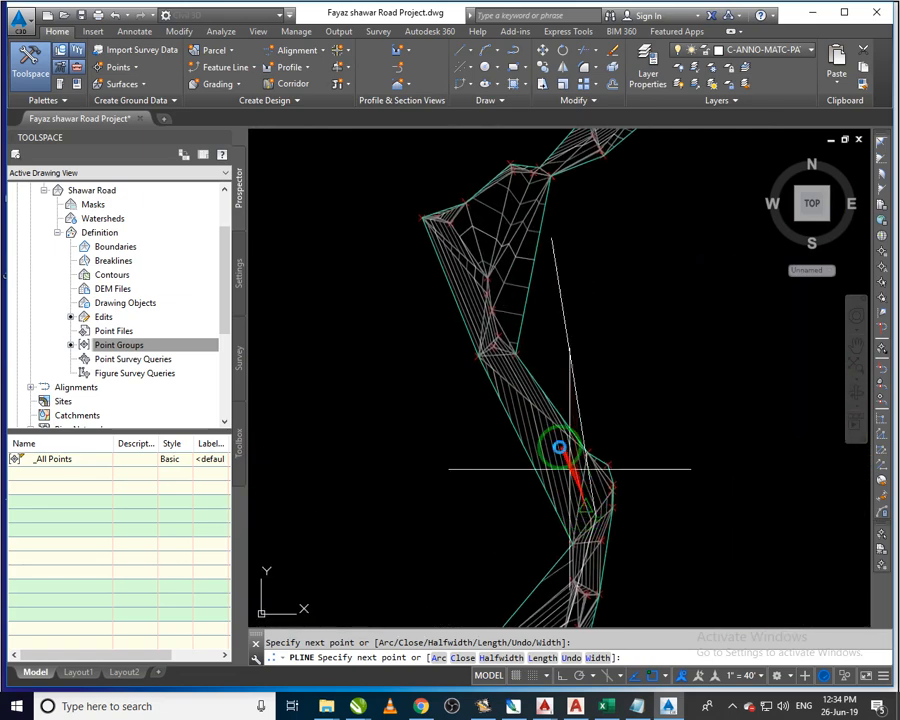
pyautogui.click(476, 240)
# Carry the polyline northeast out of the wedge-shaped widening to the sharp eastern tip, then west along the northern arm
pyautogui.moveTo(536, 240)
pyautogui.mouseDown(button='middle')
pyautogui.moveTo(538, 310)
pyautogui.moveTo(617, 233)
pyautogui.moveTo(583, 299)
pyautogui.mouseUp(button='middle')
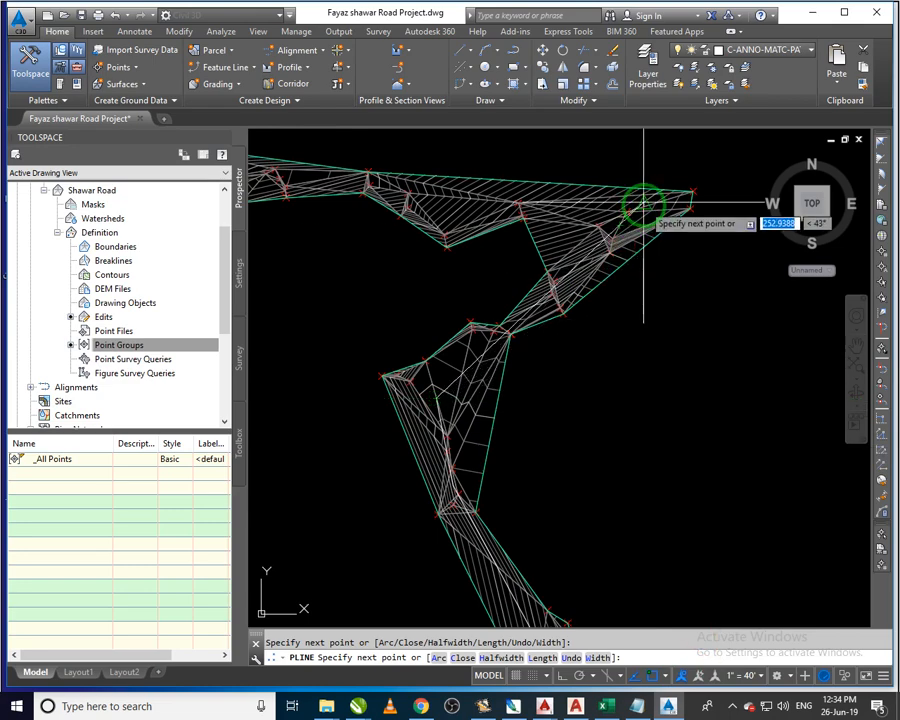
pyautogui.scroll(-2, 653, 254)
pyautogui.scroll(5, 600, 248)
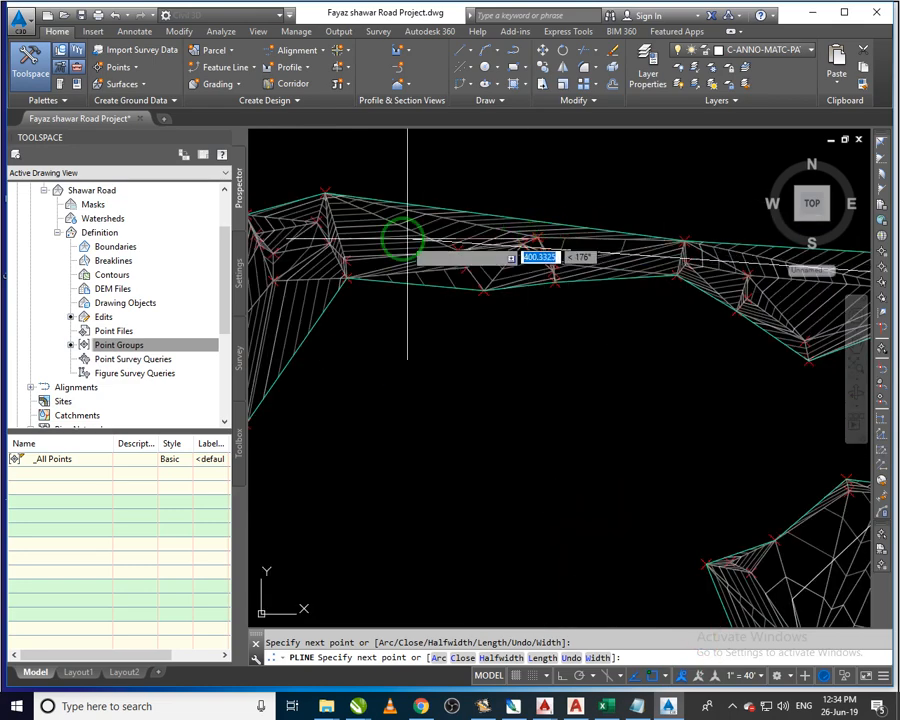
pyautogui.scroll(-3, 339, 240)
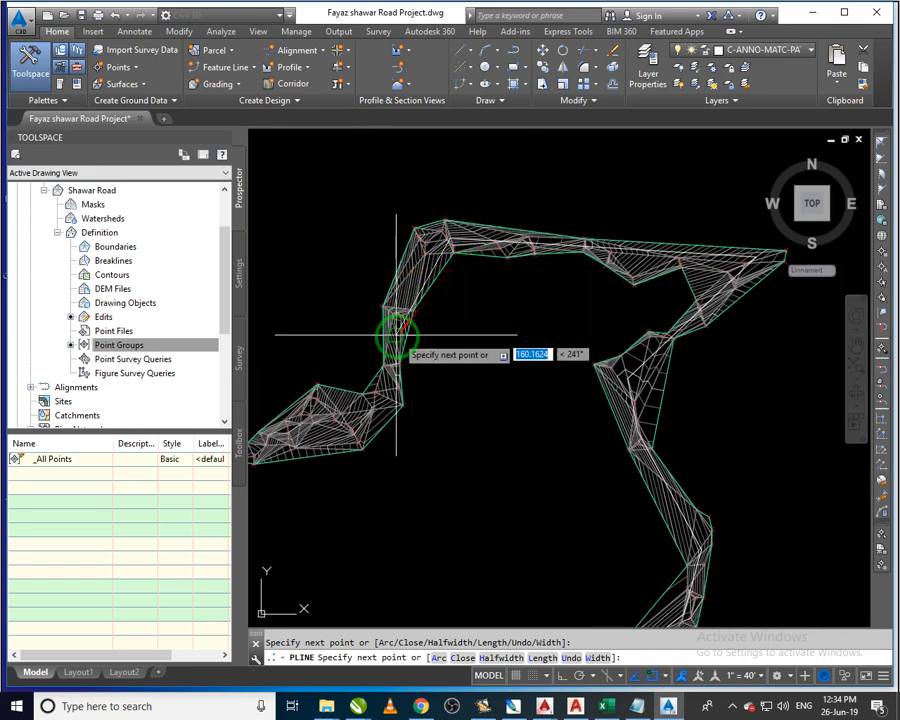
# Continue the polyline down the narrow neck and southwest through the western lobe, ending it at the corridor's western endpoint
pyautogui.scroll(1, 396, 348)
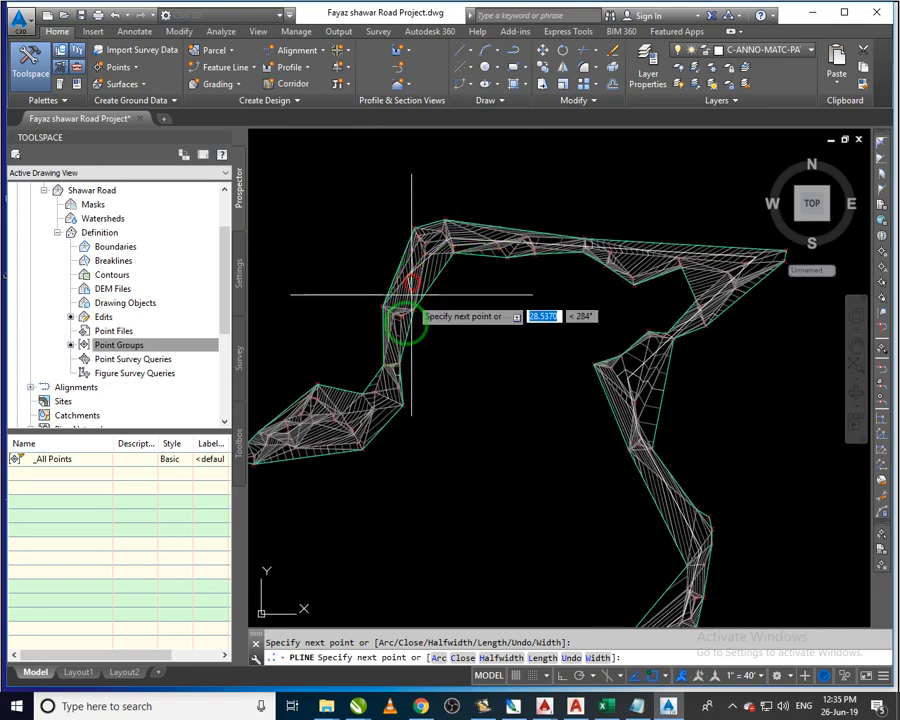
pyautogui.click(383, 408)
pyautogui.moveTo(372, 417); pyautogui.dragTo(590, 354, button='middle')
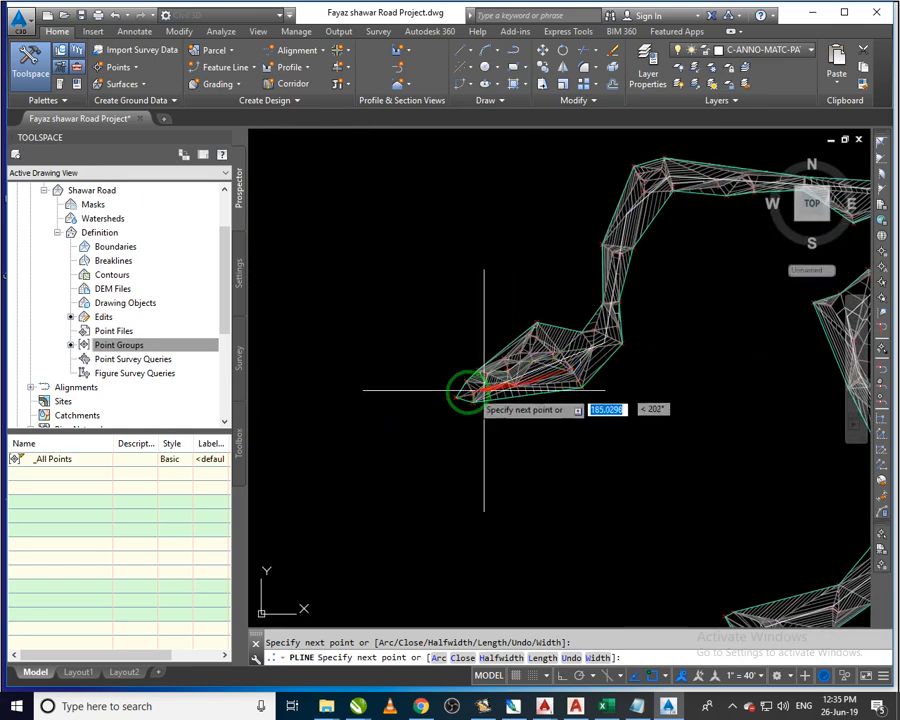
pyautogui.click(436, 406)
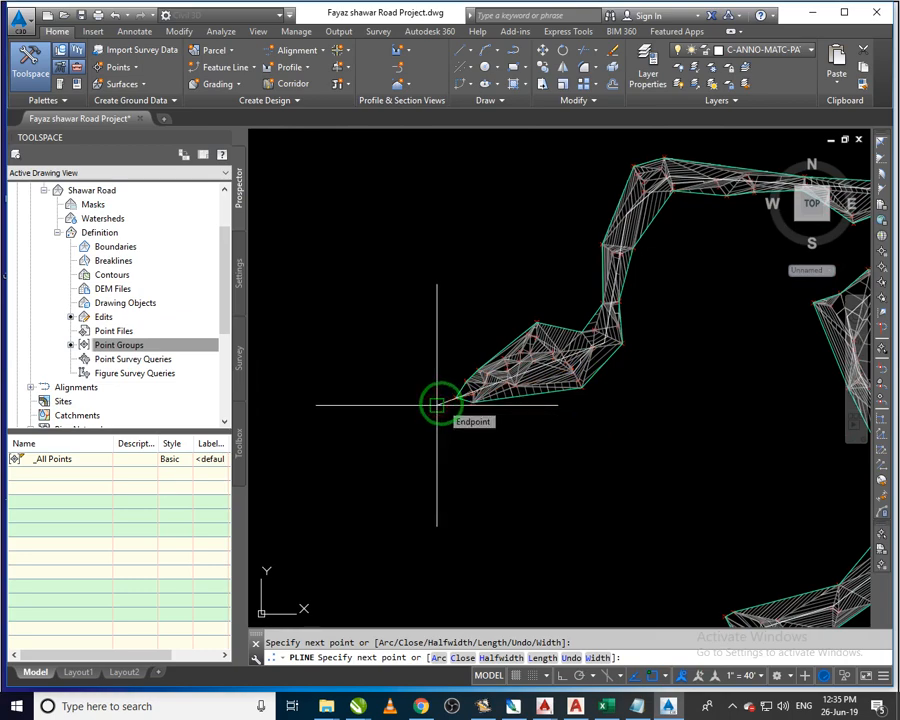
pyautogui.click(733, 706)
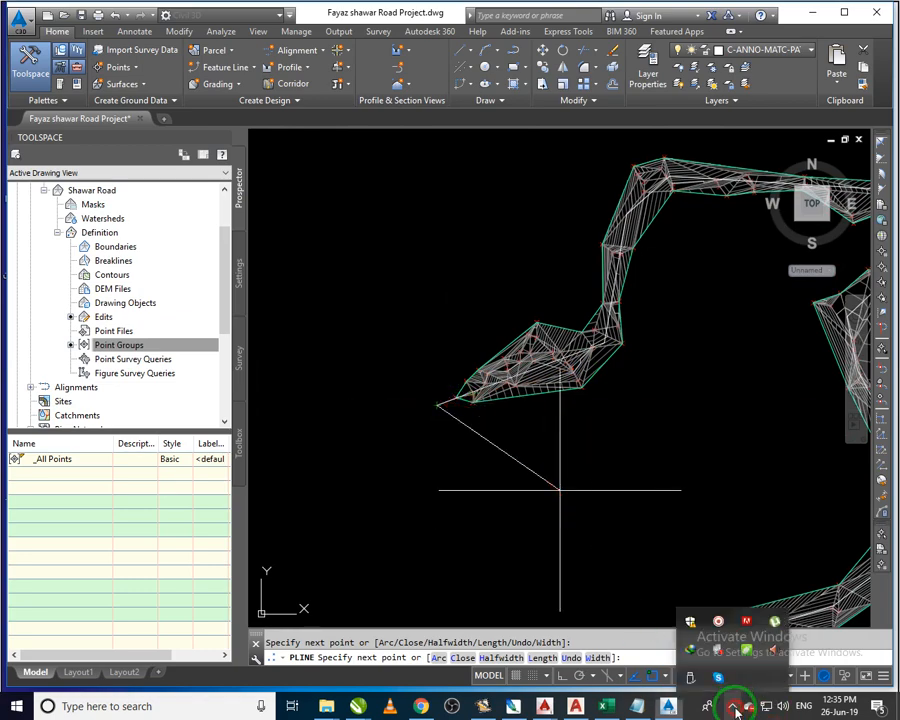
pyautogui.click(719, 624)
pyautogui.click(440, 641)
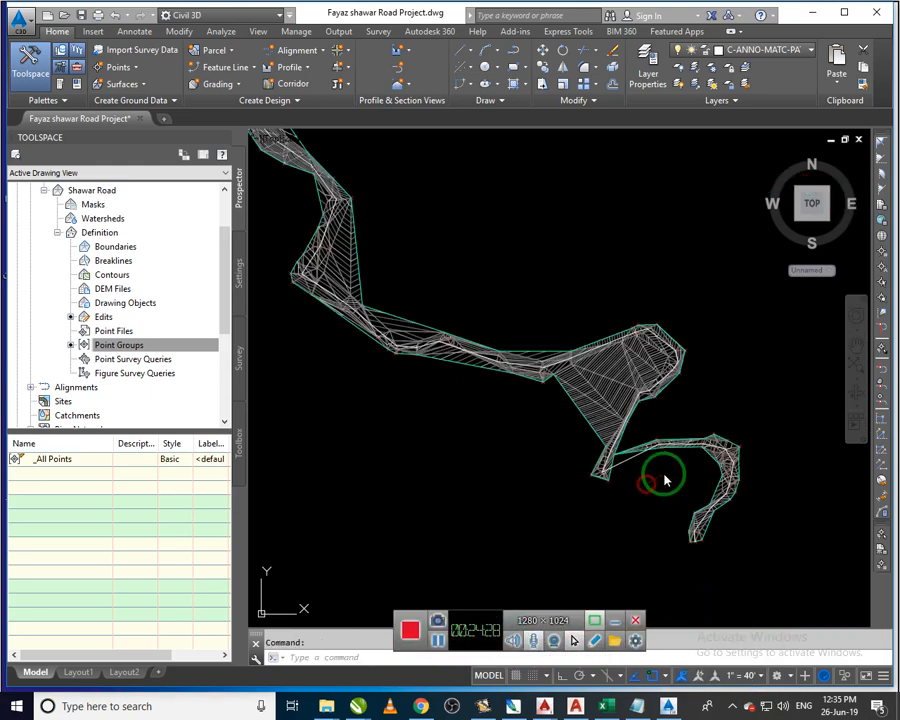
# Start an alignment from objects using the corridor polyline, and accept the proposed alignment direction
pyautogui.click(657, 500)
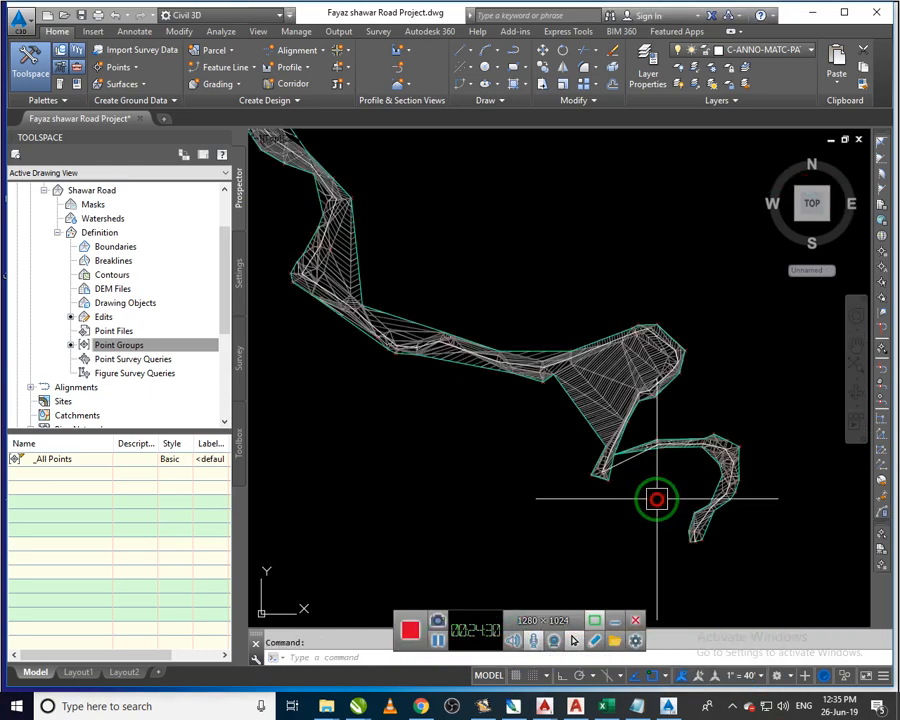
pyautogui.scroll(2, 705, 537)
pyautogui.scroll(2, 710, 537)
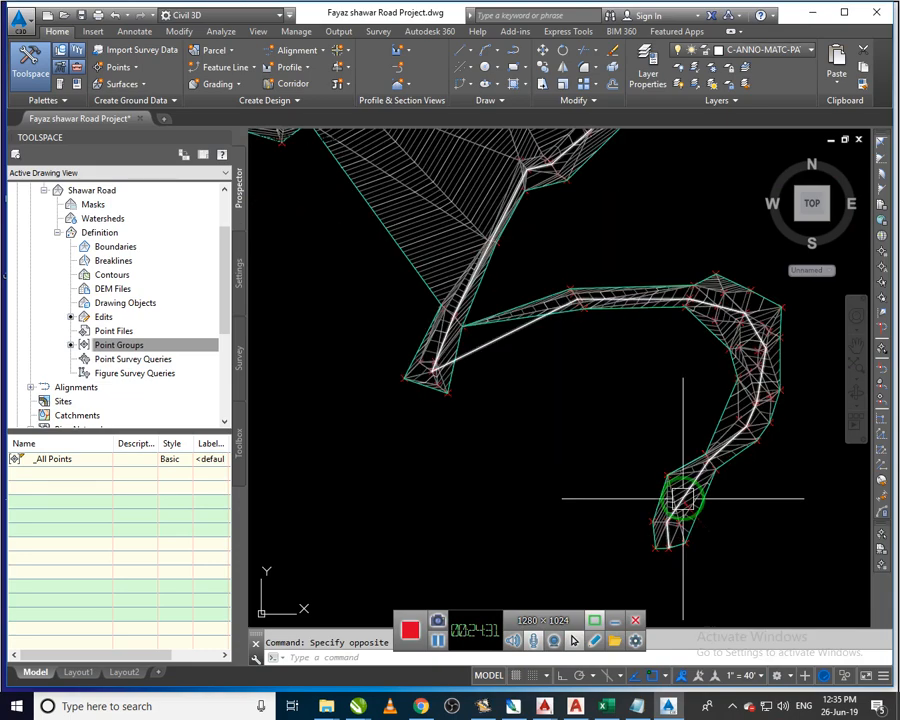
pyautogui.click(323, 55)
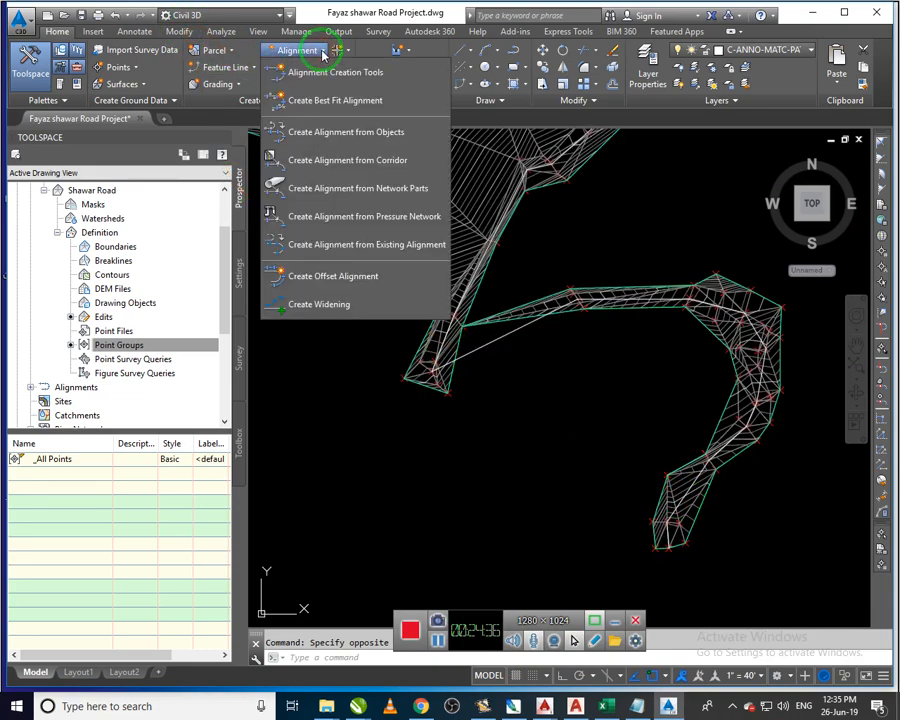
pyautogui.click(387, 140)
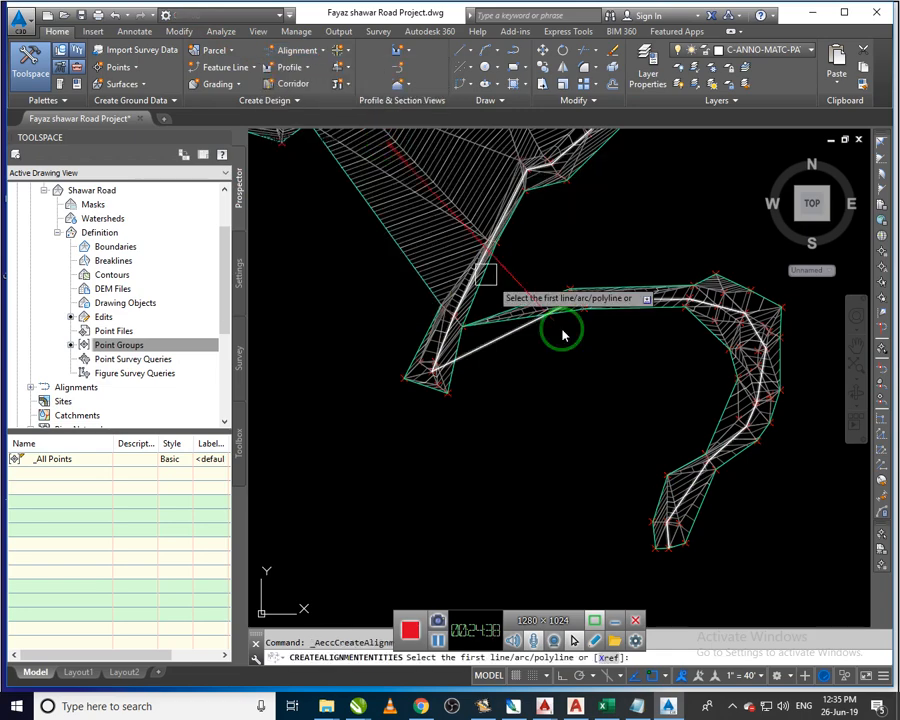
pyautogui.click(737, 438)
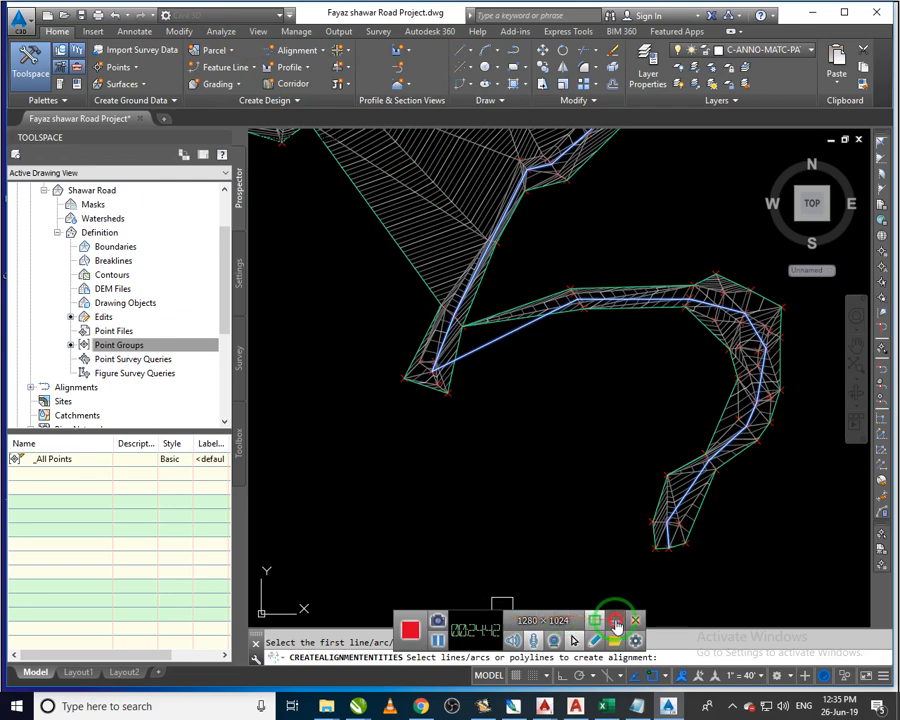
pyautogui.press('Return')
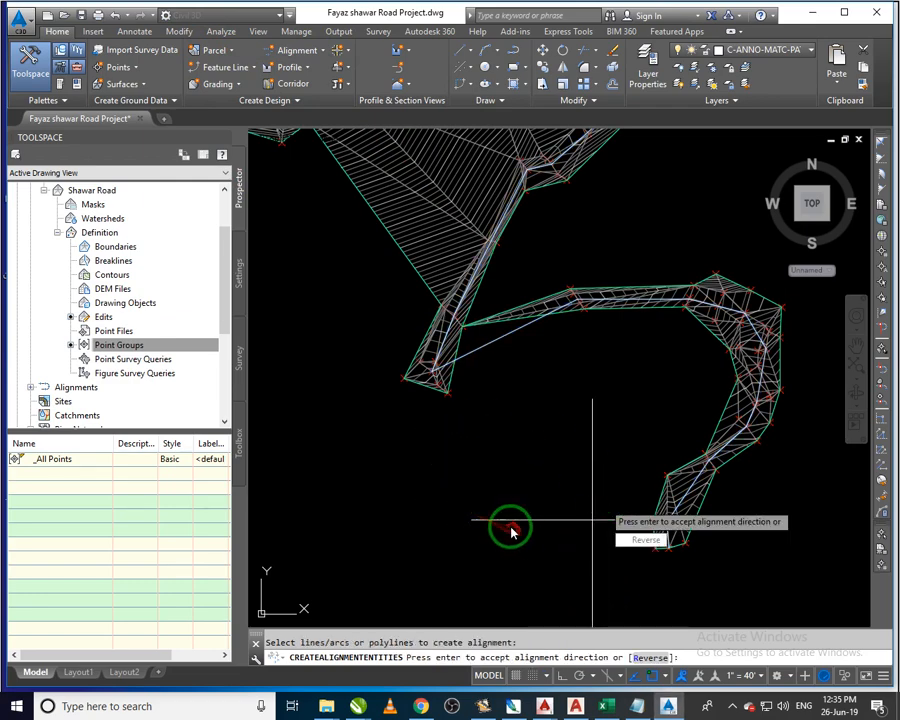
pyautogui.press('Return')
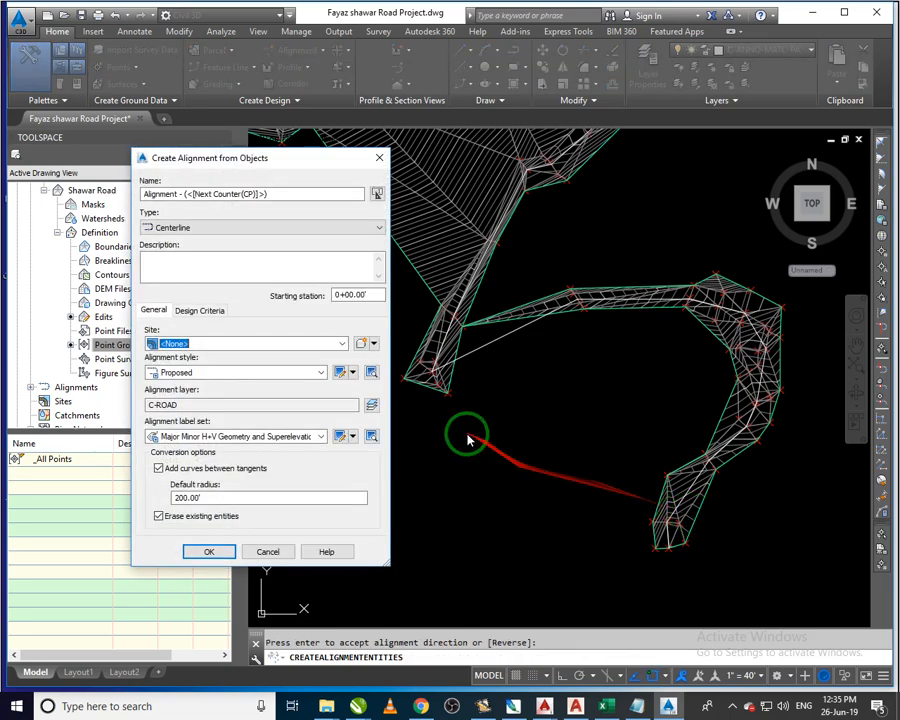
# Prefix the alignment's name with RD and create the centerline alignment
pyautogui.click(188, 196)
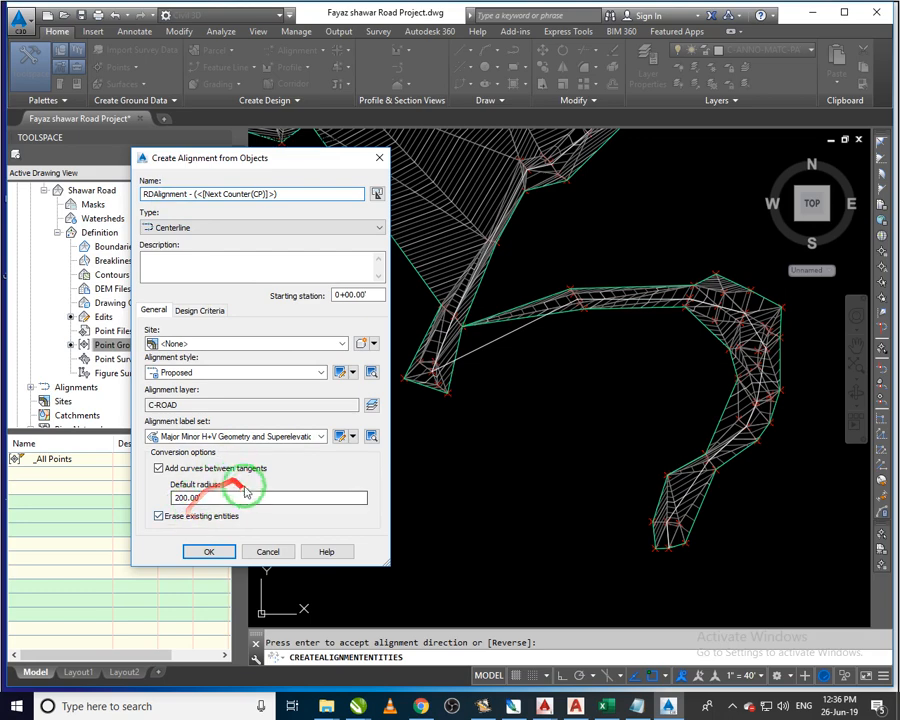
pyautogui.click(218, 552)
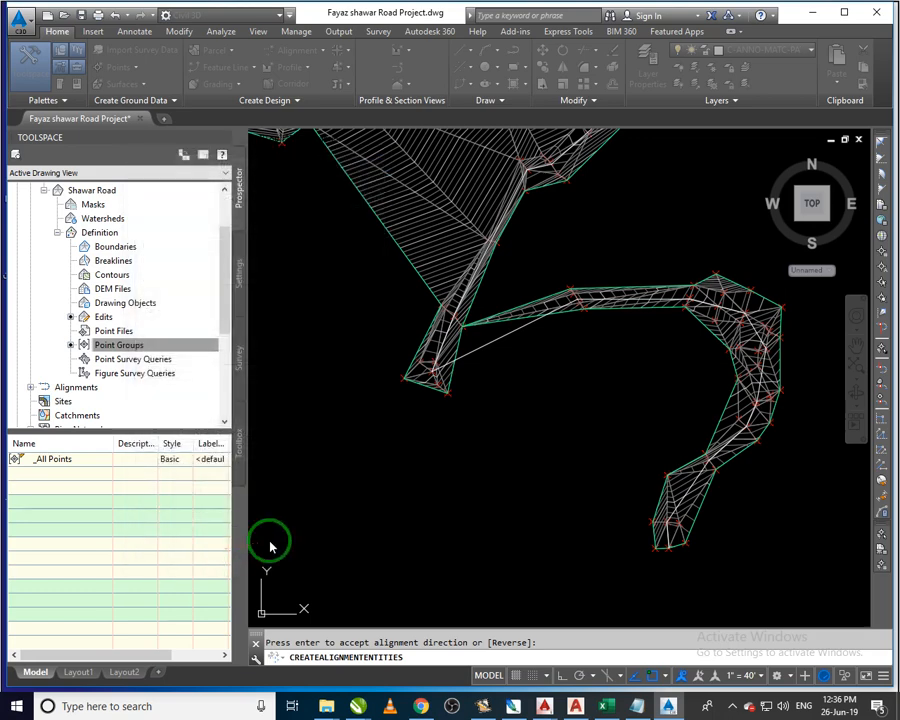
pyautogui.rightClick(456, 530)
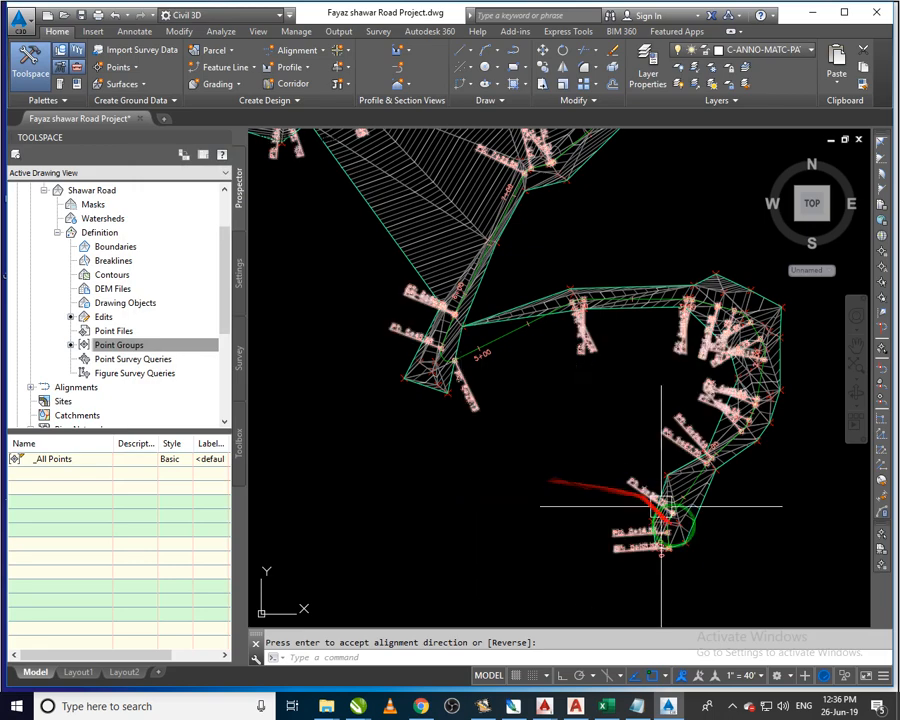
# Examine the new alignment's curves and station labels from its beginning point around the southeastern bend to the sharp western turn
pyautogui.scroll(5, 661, 505)
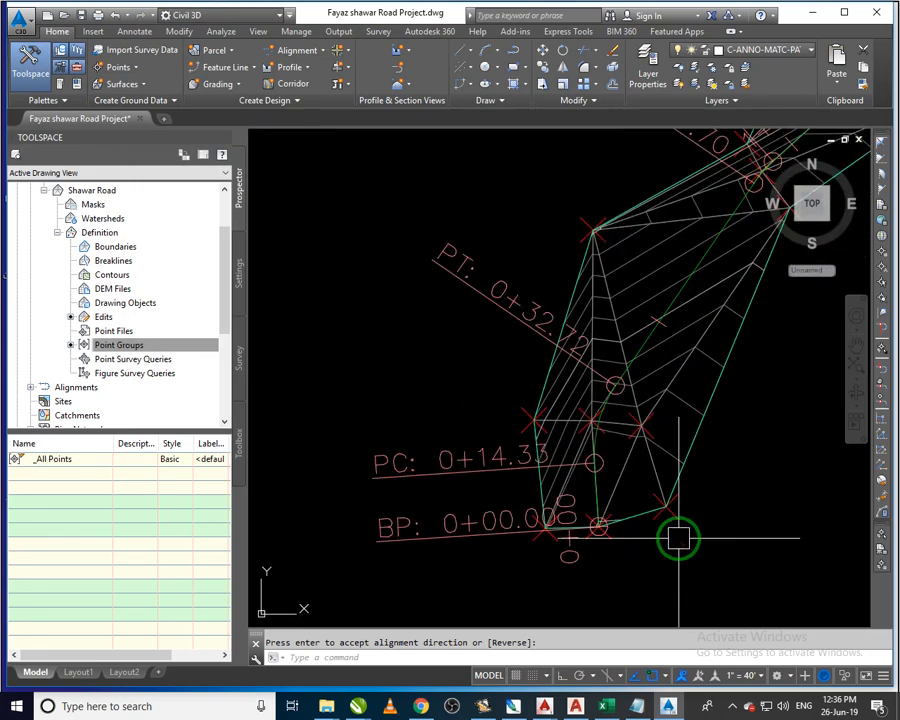
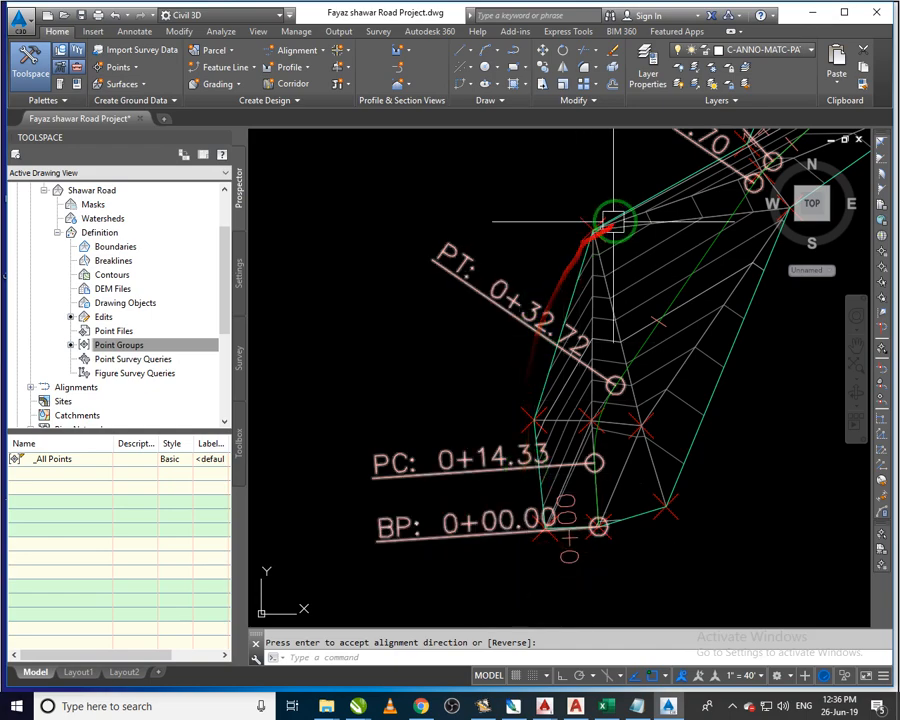
pyautogui.scroll(-1, 618, 235)
pyautogui.moveTo(621, 261); pyautogui.dragTo(583, 467, button='middle')
pyautogui.scroll(-1, 587, 447)
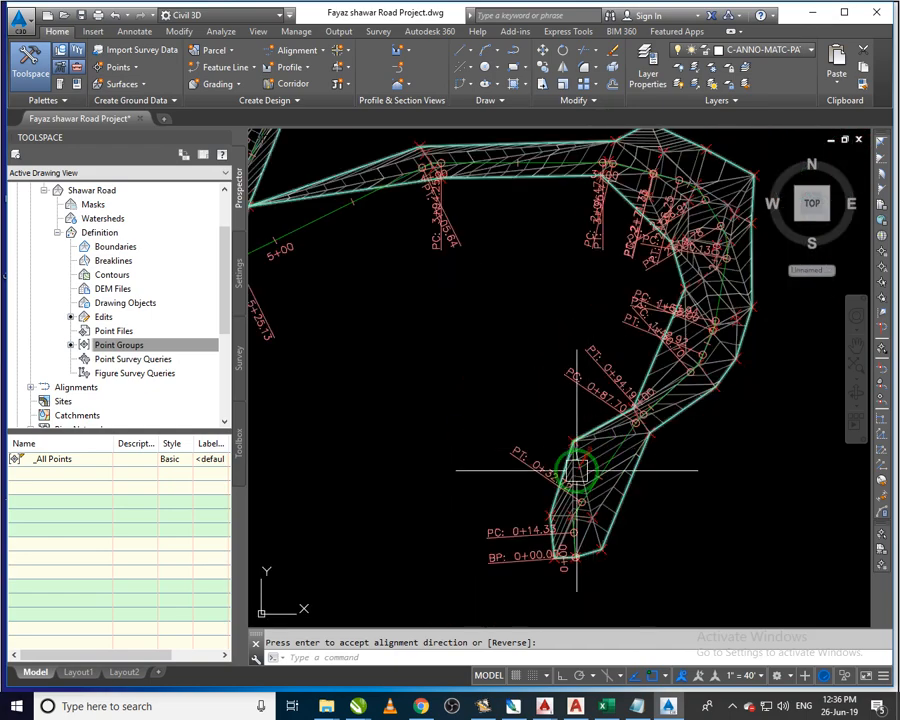
pyautogui.scroll(3, 672, 308)
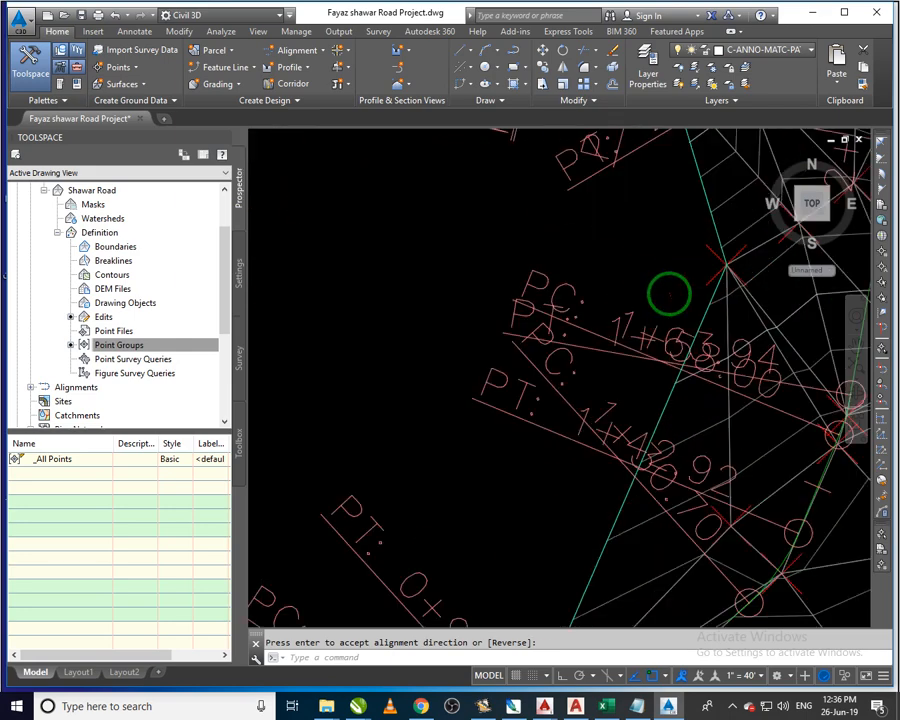
pyautogui.scroll(-2, 646, 325)
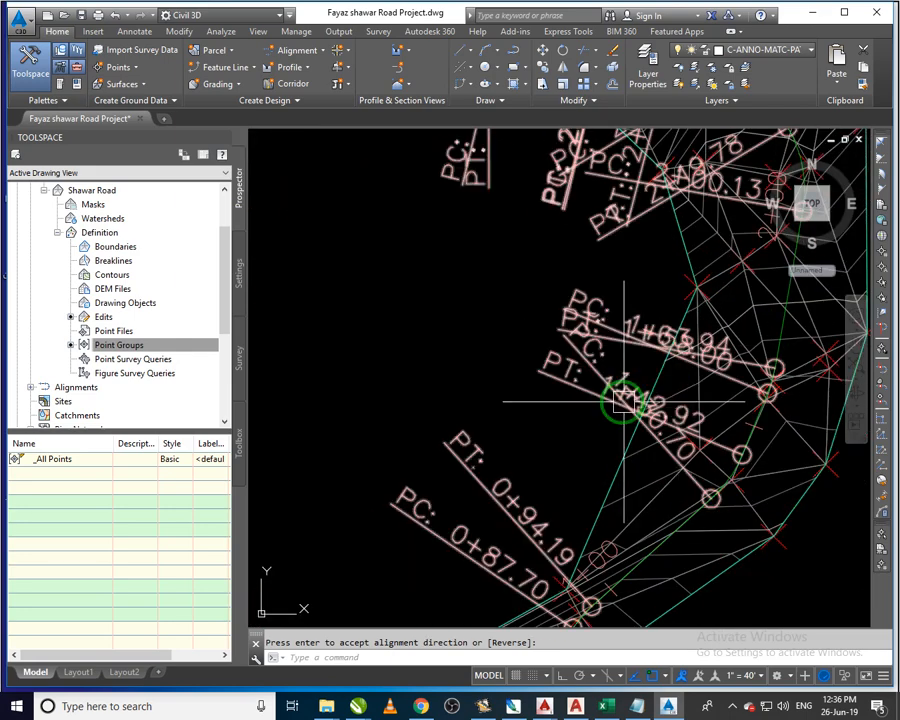
pyautogui.moveTo(578, 449); pyautogui.dragTo(517, 381, button='middle')
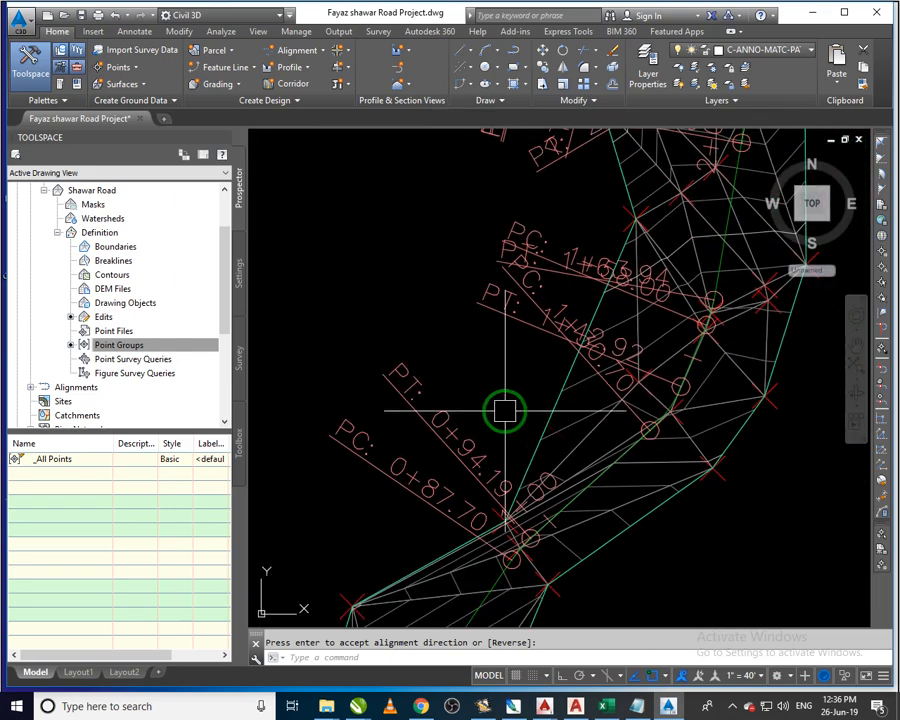
pyautogui.scroll(-3, 504, 466)
pyautogui.scroll(-3, 528, 366)
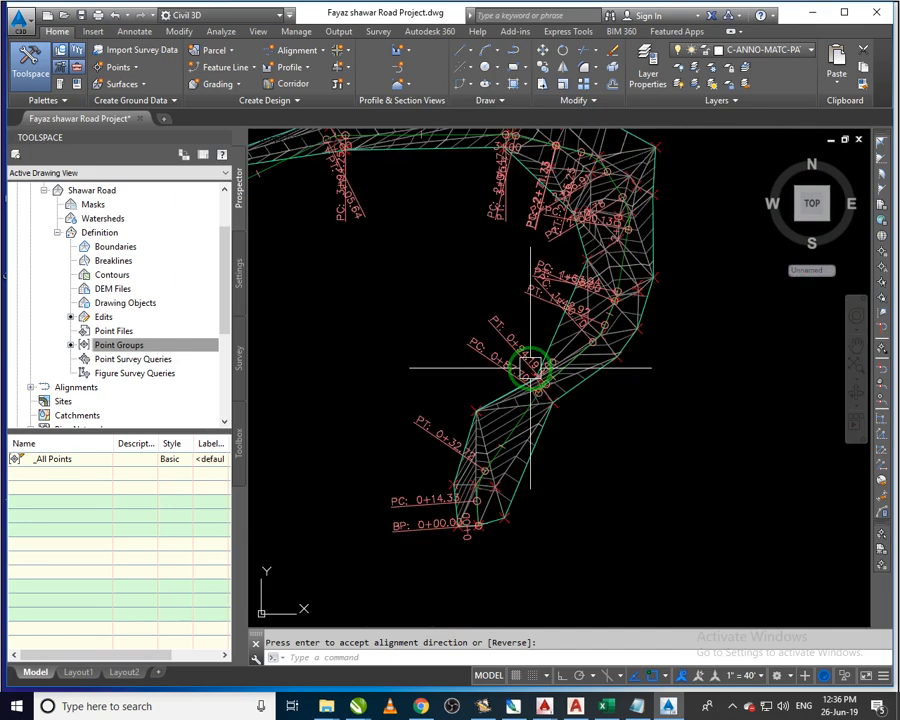
pyautogui.moveTo(496, 356); pyautogui.dragTo(626, 500, button='middle')
pyautogui.scroll(3, 626, 500)
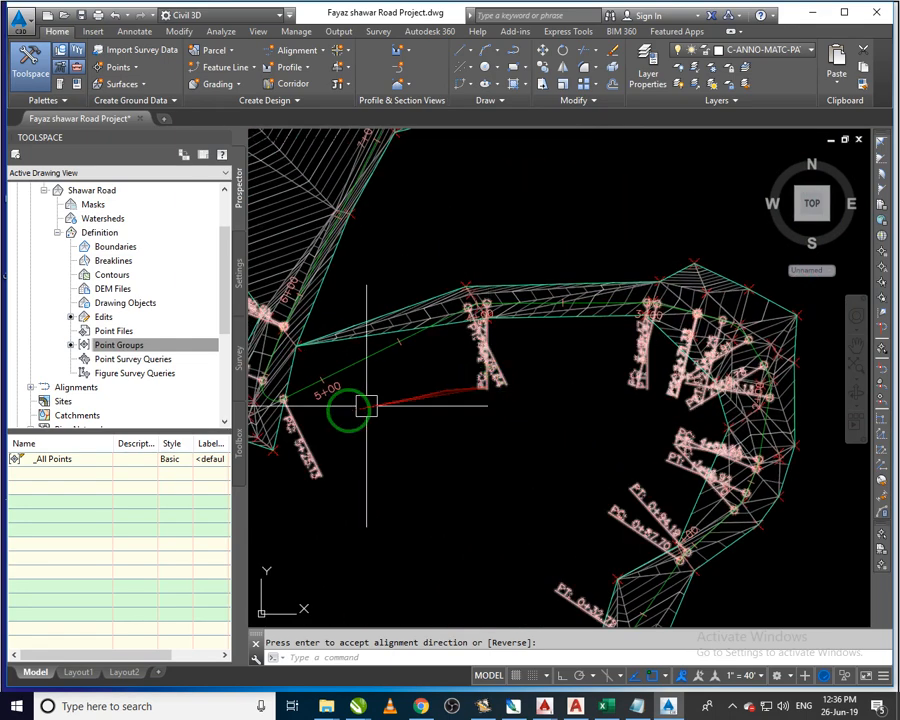
pyautogui.moveTo(366, 408); pyautogui.dragTo(528, 450, button='middle')
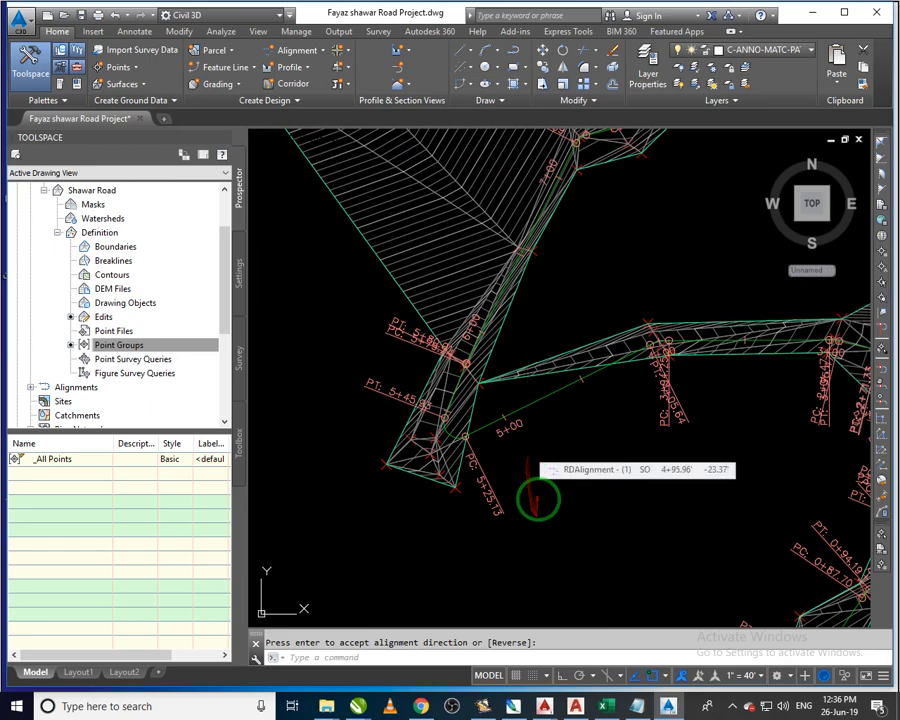
pyautogui.press('Return')
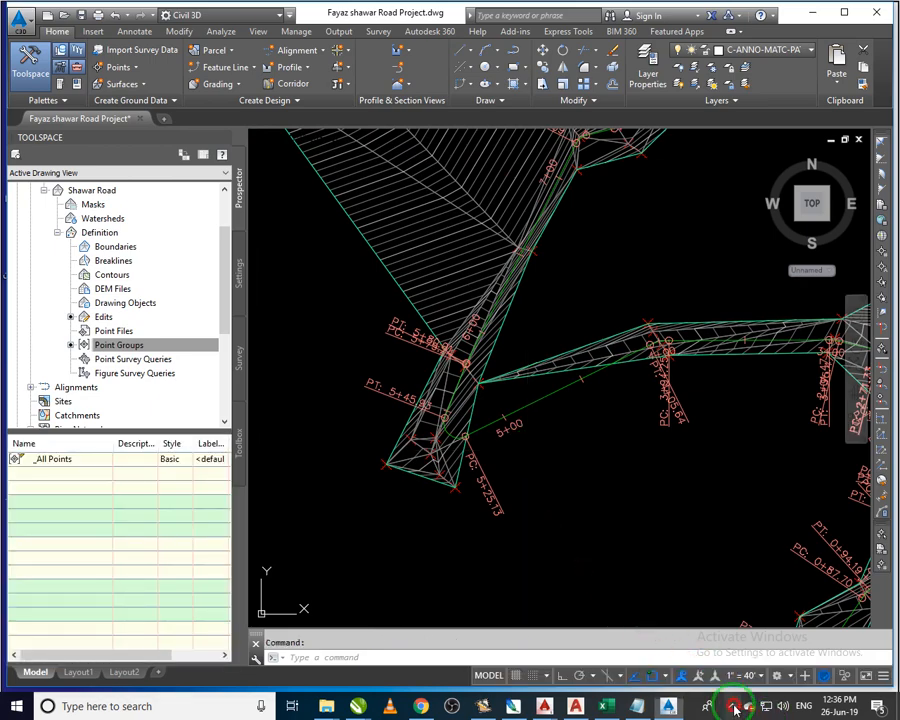
pyautogui.click(734, 706)
pyautogui.click(713, 622)
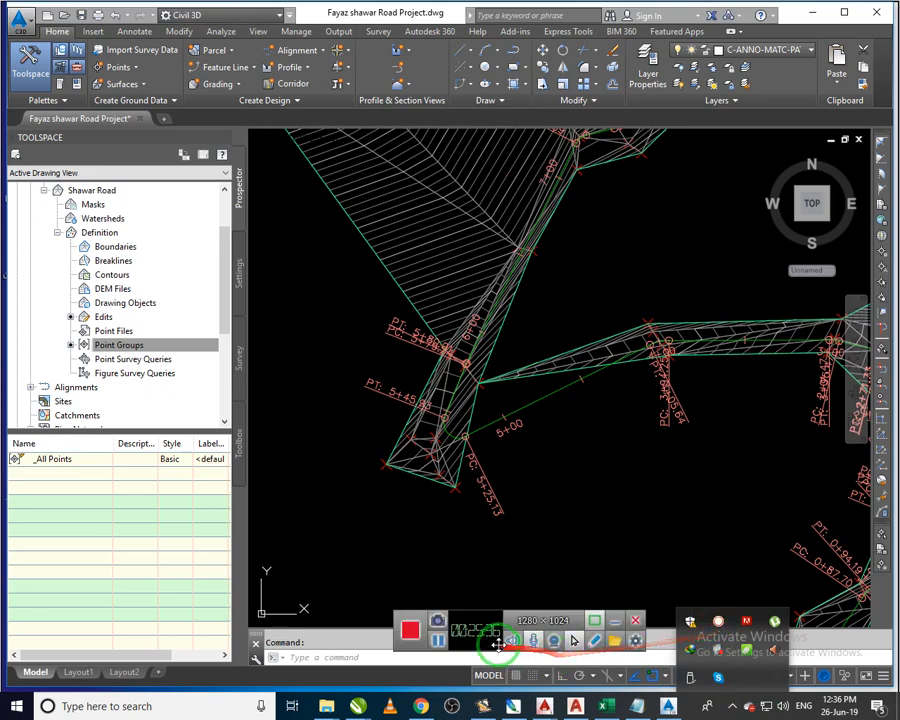
pyautogui.click(615, 620)
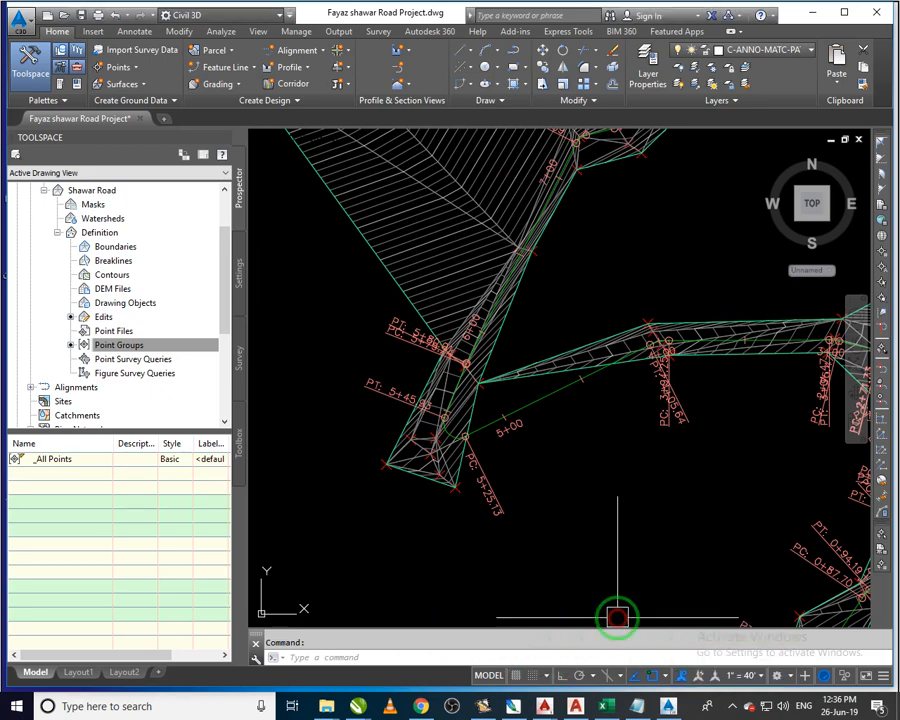
# Review the full length of the road alignment across the surface and its southeastern start
pyautogui.click(578, 512)
pyautogui.scroll(-5, 583, 512)
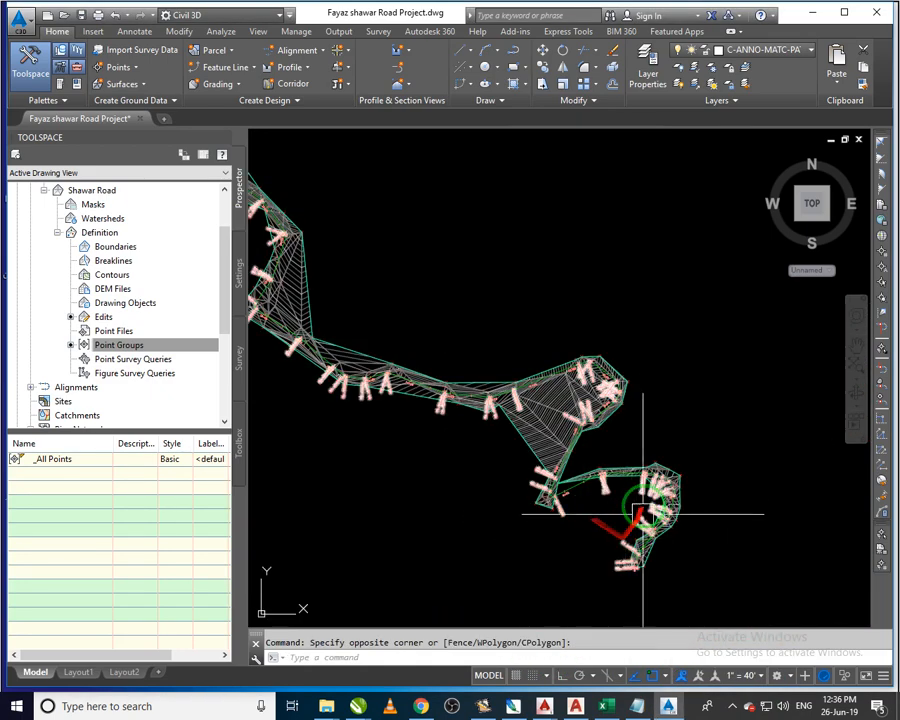
pyautogui.scroll(-3, 433, 434)
pyautogui.moveTo(440, 430); pyautogui.dragTo(469, 366, button='middle')
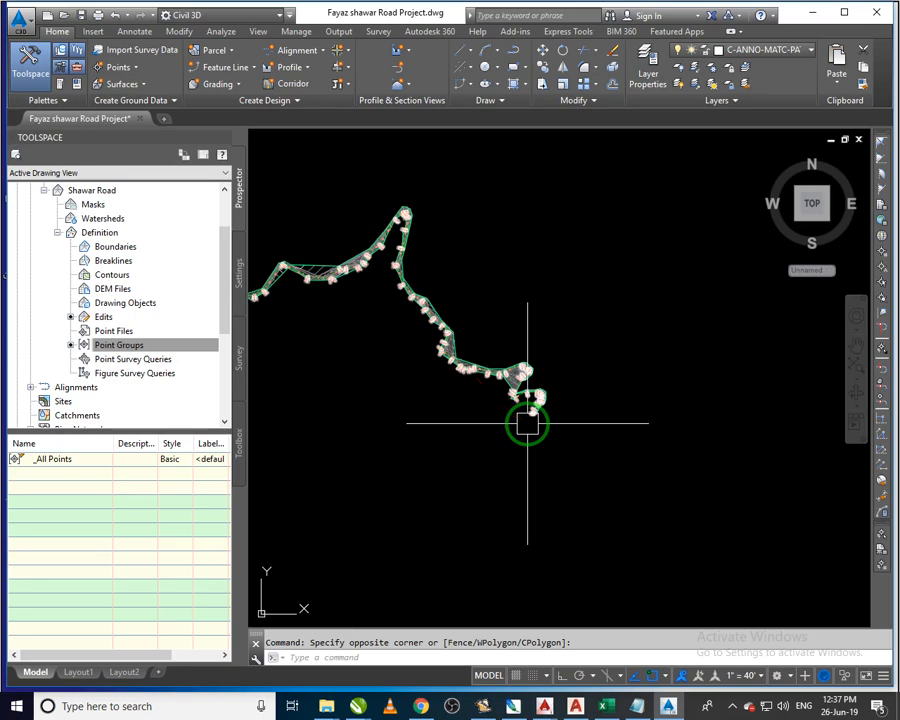
pyautogui.scroll(-2, 538, 448)
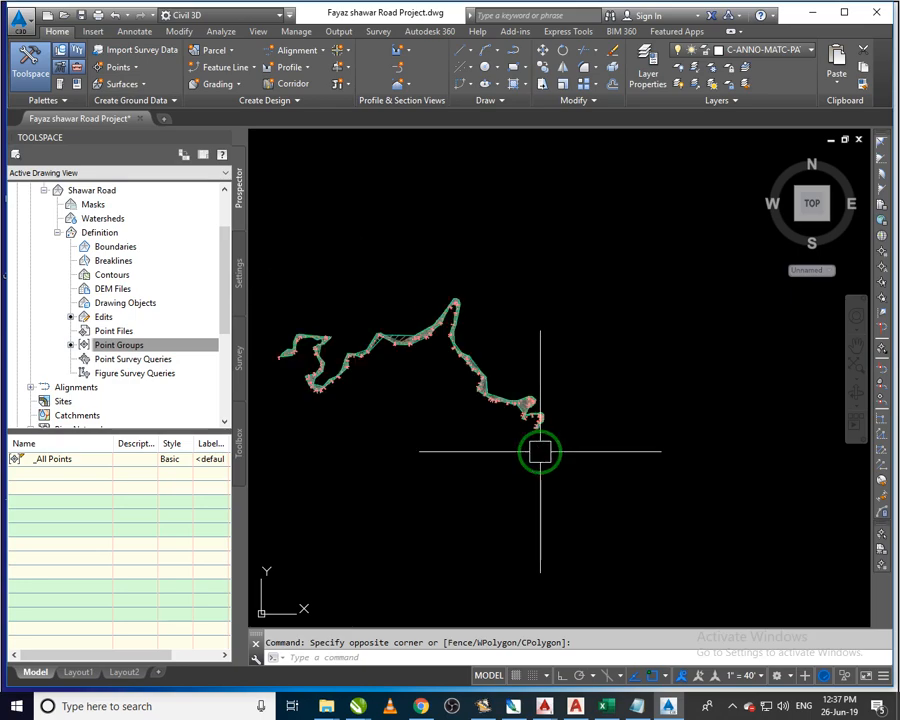
pyautogui.moveTo(540, 452); pyautogui.dragTo(554, 462, button='middle')
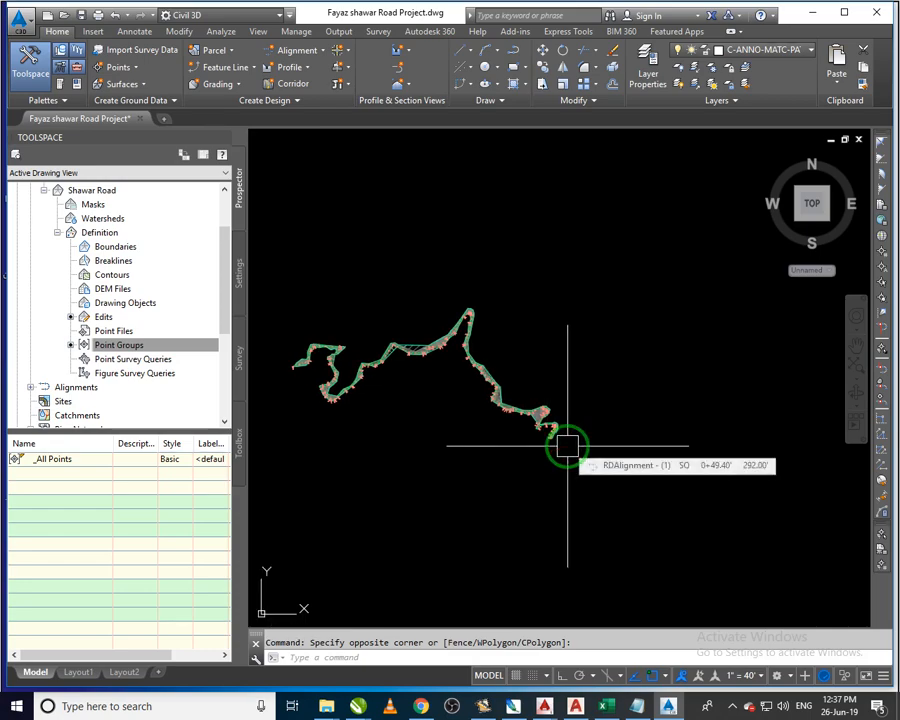
pyautogui.scroll(2, 545, 420)
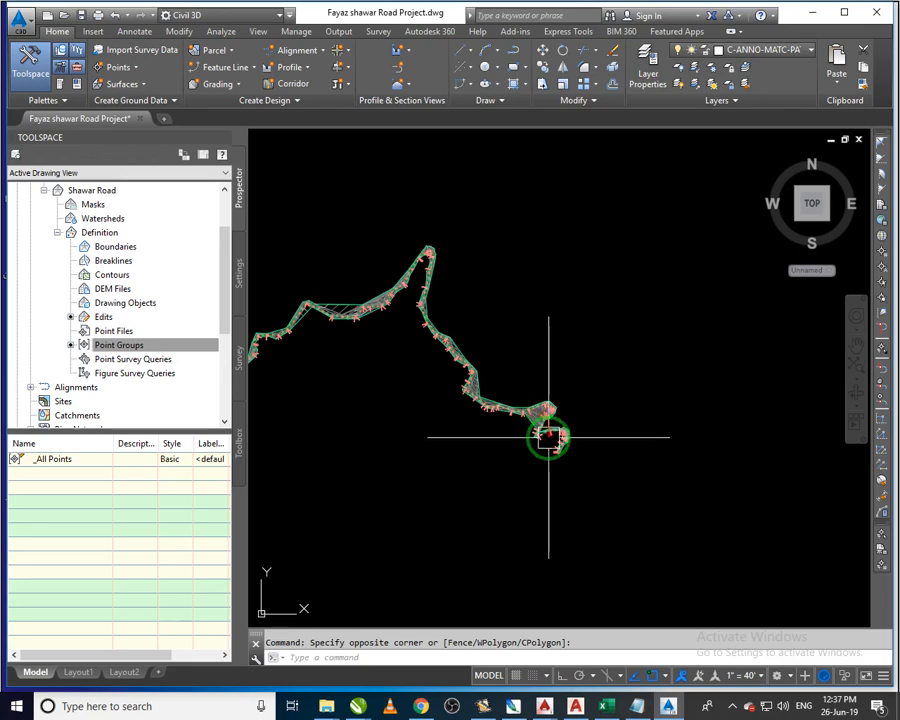
# Create a surface profile along RDAlignment - (1) from the Shawar Road surface over the full station range
pyautogui.scroll(2, 548, 437)
pyautogui.click(308, 67)
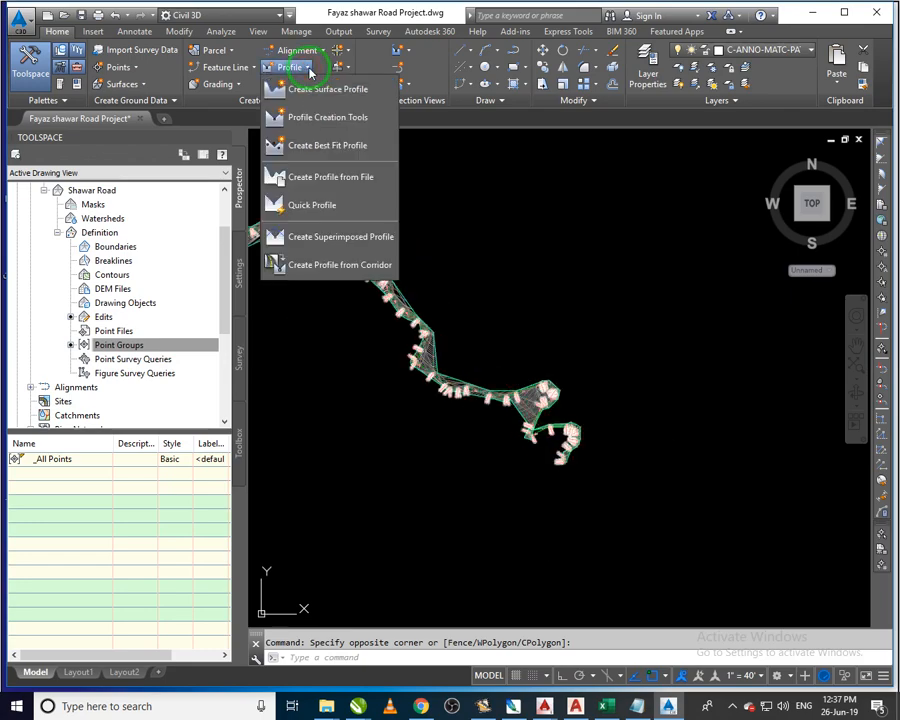
pyautogui.click(326, 89)
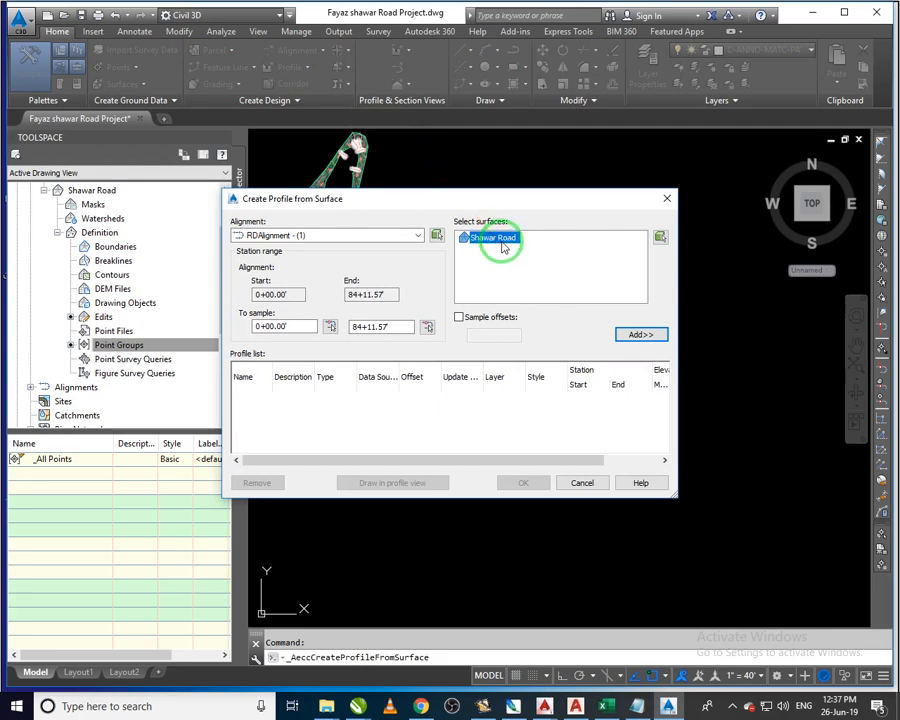
pyautogui.click(638, 336)
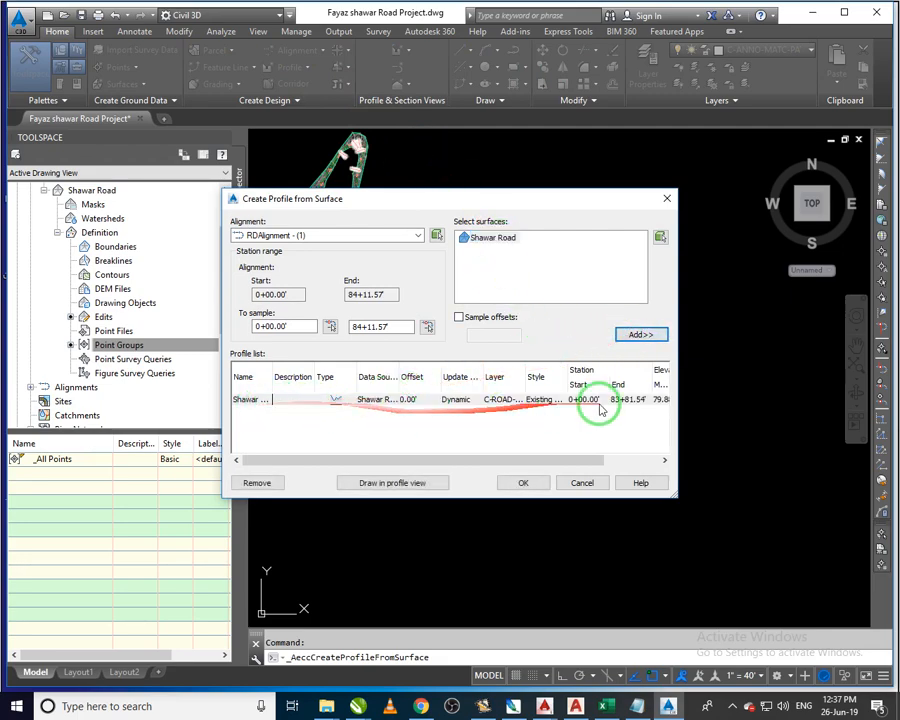
pyautogui.click(522, 482)
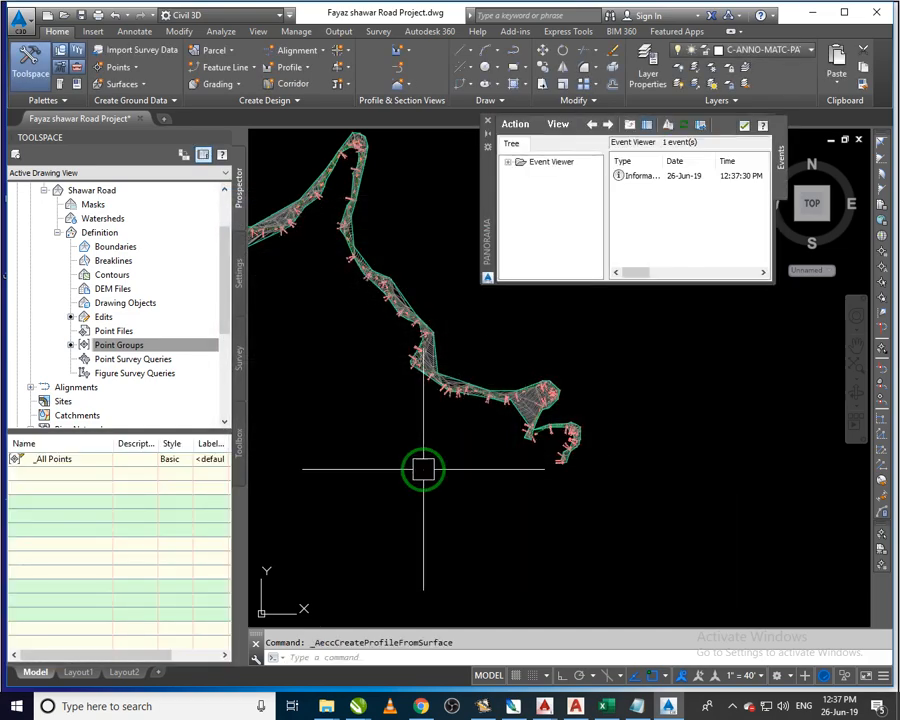
# Read the full description of the profile creation event, and close the event viewer
pyautogui.scroll(-5, 424, 468)
pyautogui.scroll(2, 360, 480)
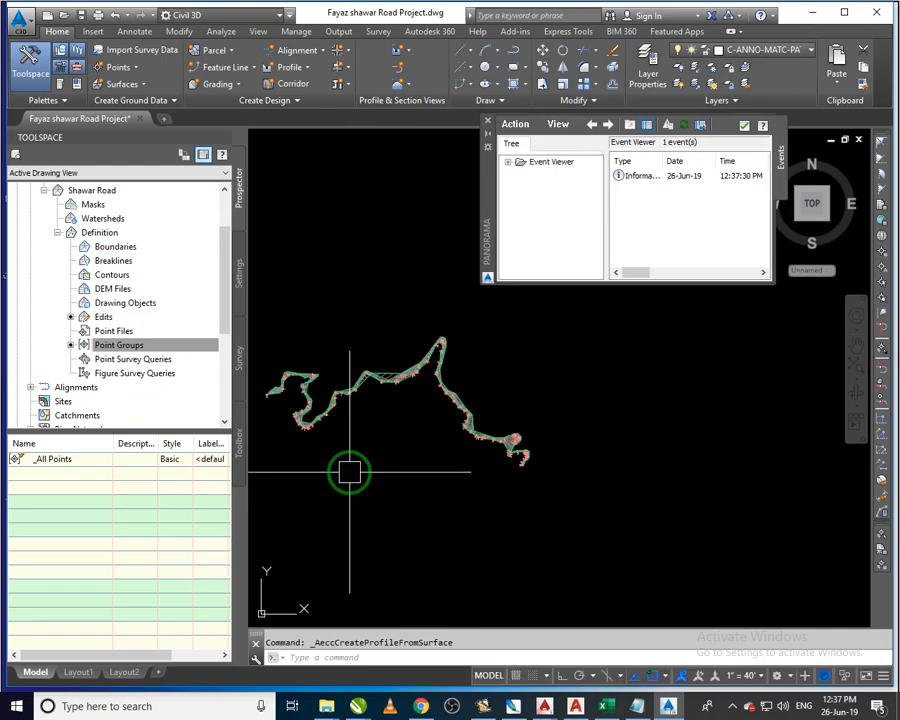
pyautogui.click(303, 69)
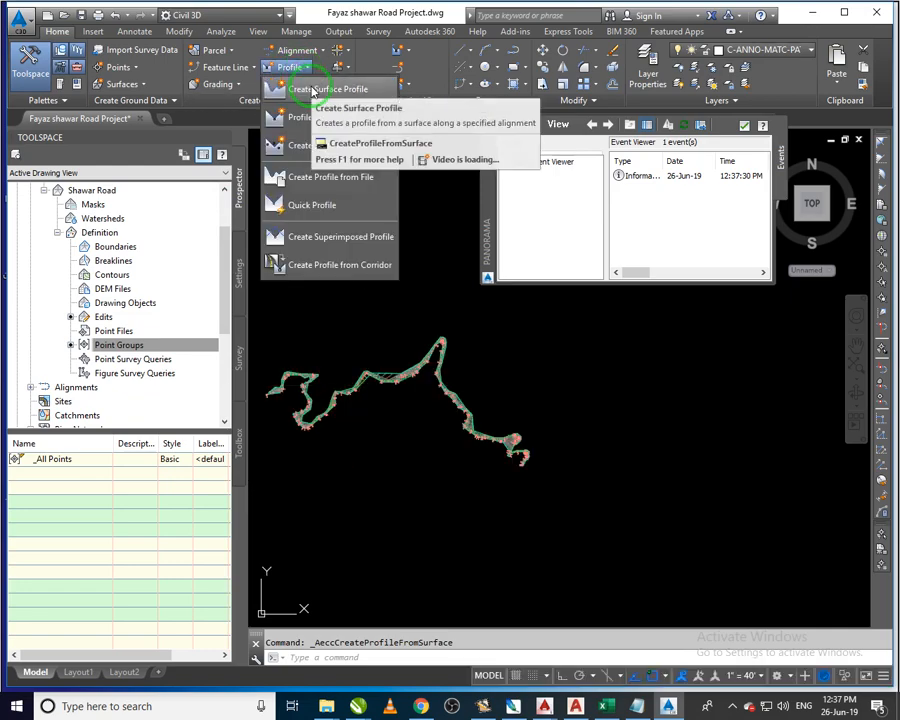
pyautogui.click(658, 182)
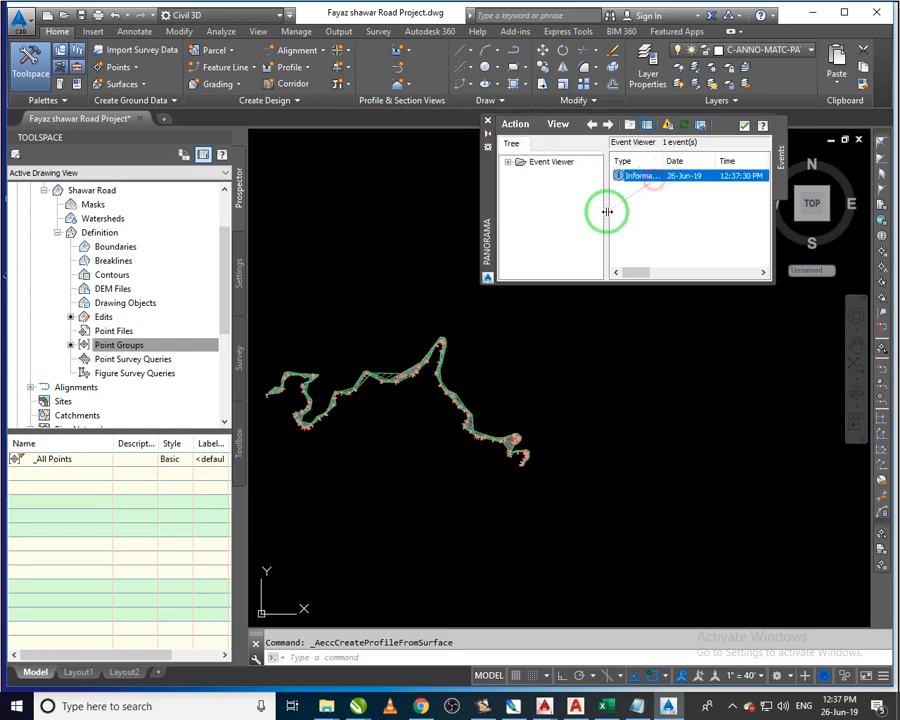
pyautogui.moveTo(606, 211); pyautogui.dragTo(585, 216)
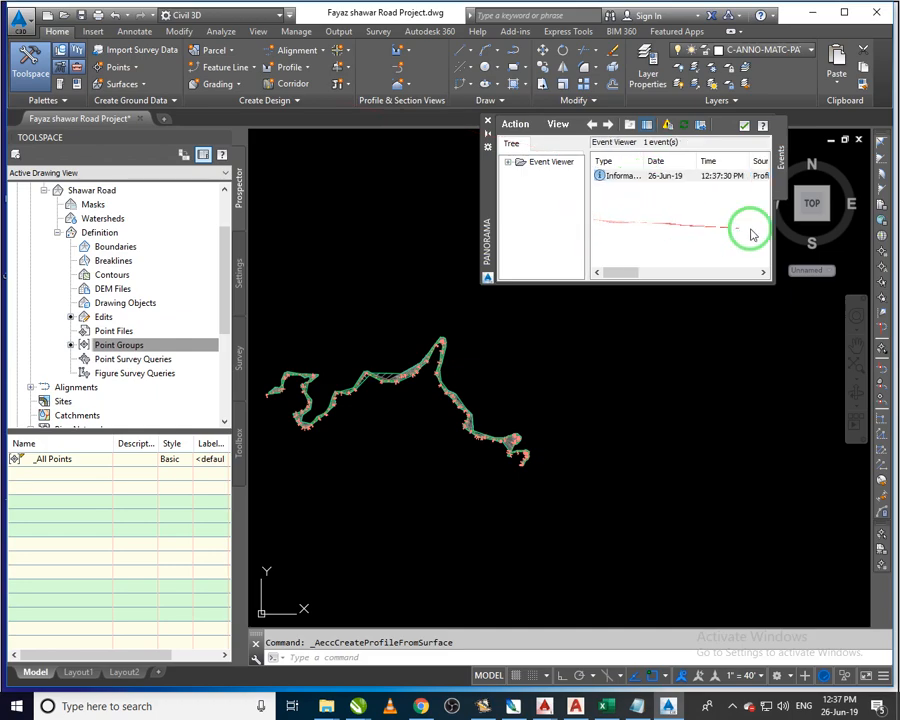
pyautogui.doubleClick(641, 181)
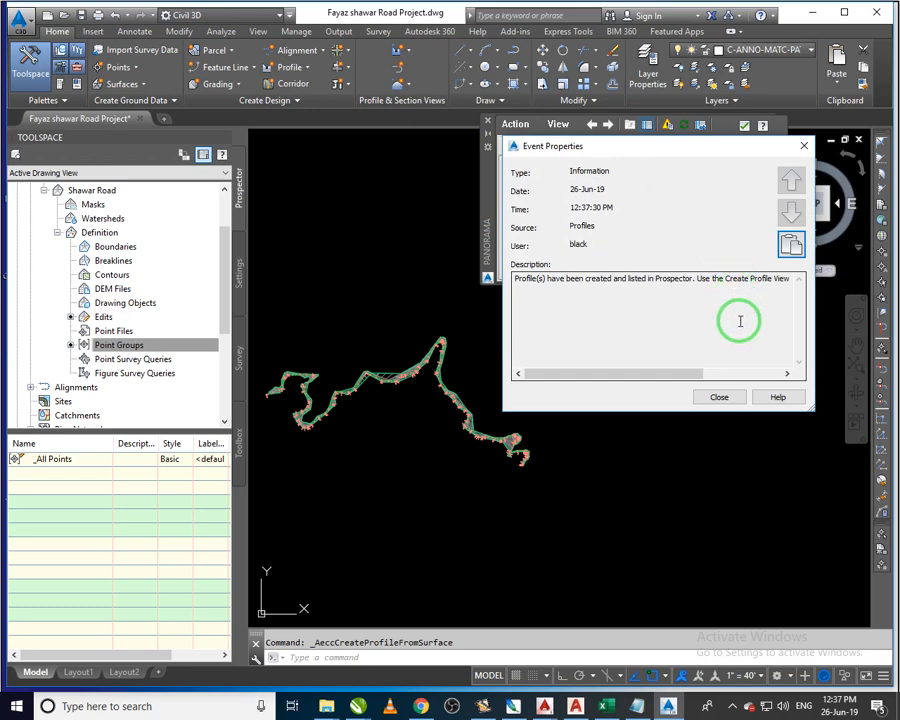
pyautogui.moveTo(693, 374); pyautogui.dragTo(763, 372)
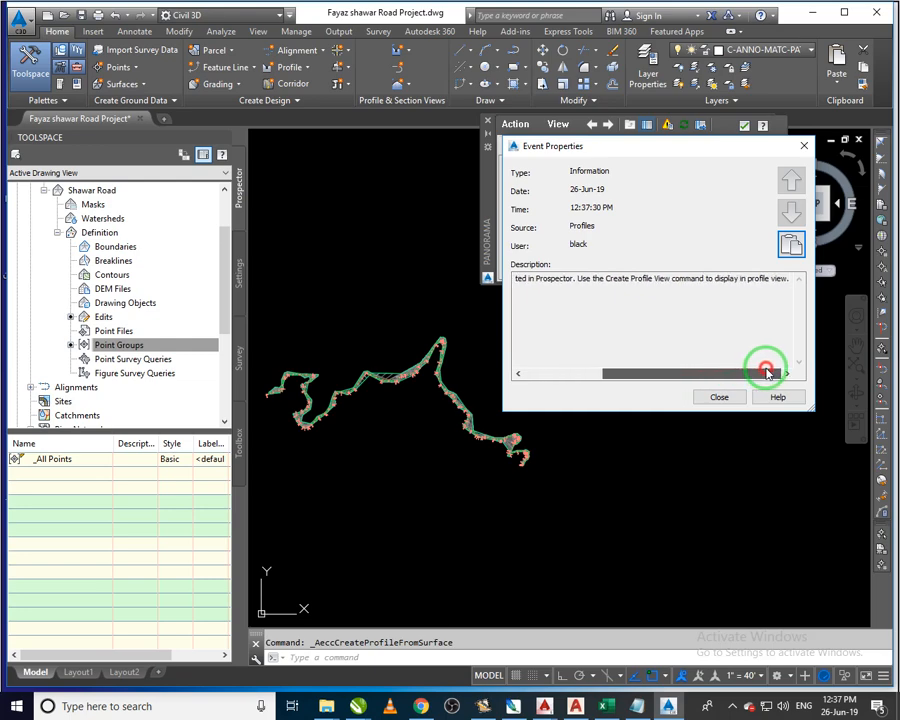
pyautogui.click(725, 396)
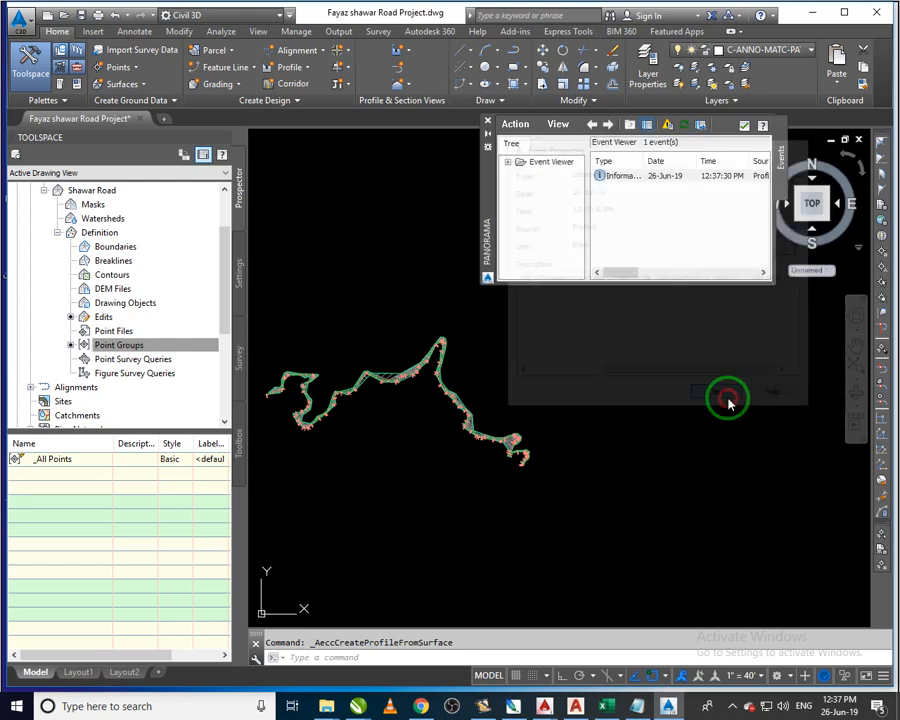
pyautogui.click(487, 121)
# Start a profile view for the existing Shawar Road surface profile on RDAlignment - (1)
pyautogui.scroll(-2, 524, 464)
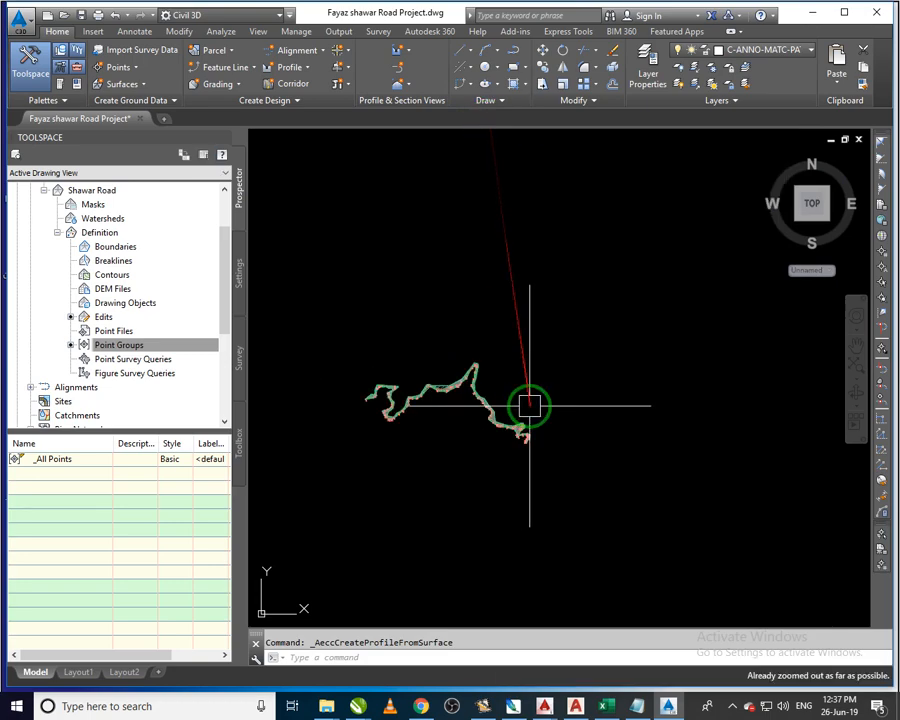
pyautogui.scroll(2, 502, 425)
pyautogui.scroll(2, 505, 428)
pyautogui.scroll(-3, 511, 439)
pyautogui.scroll(1, 508, 430)
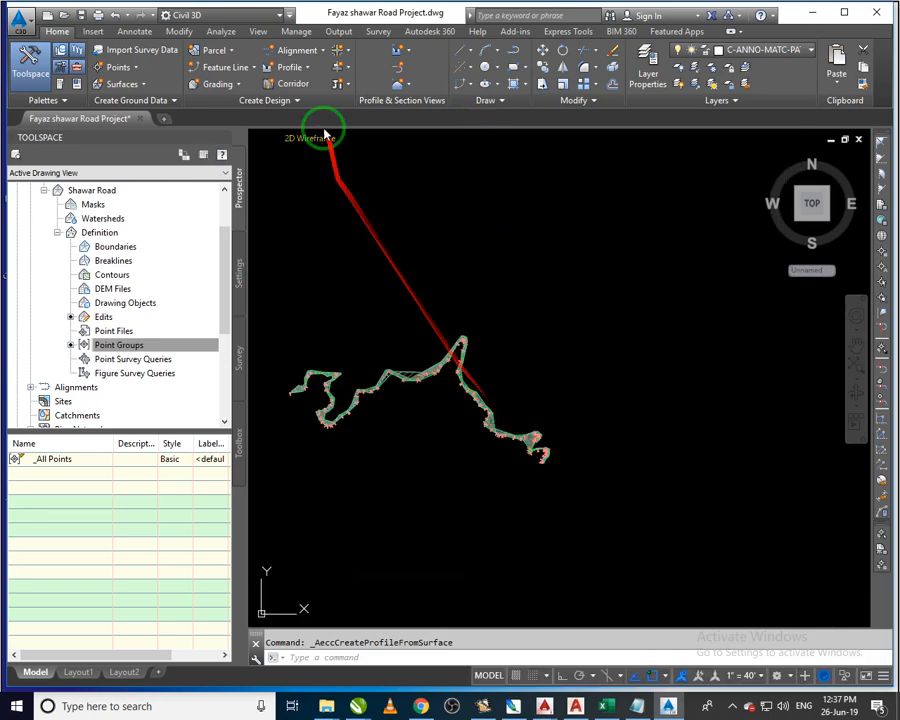
pyautogui.click(302, 67)
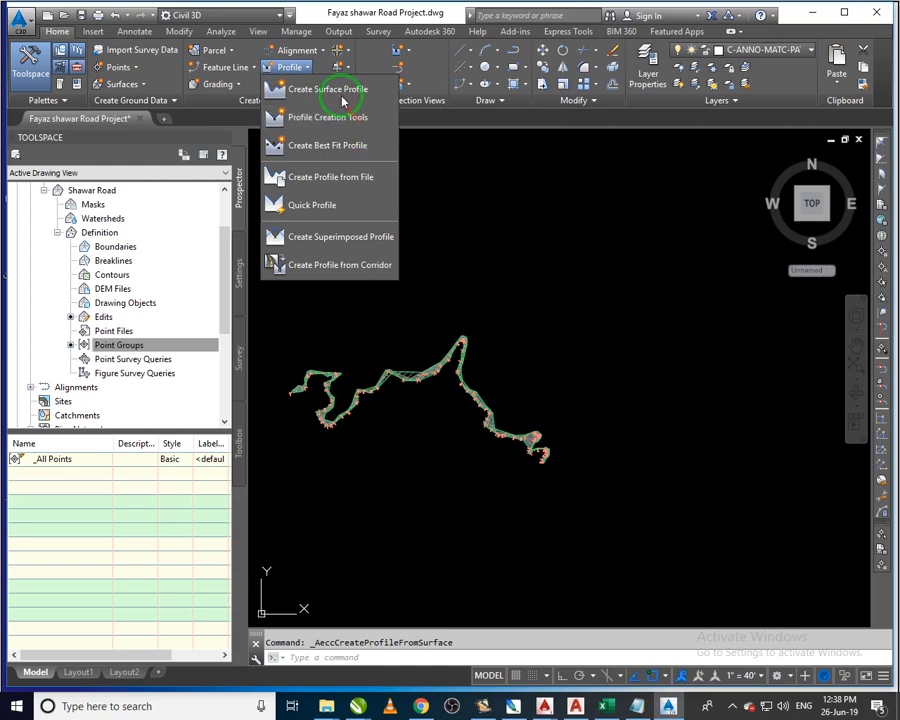
pyautogui.click(342, 93)
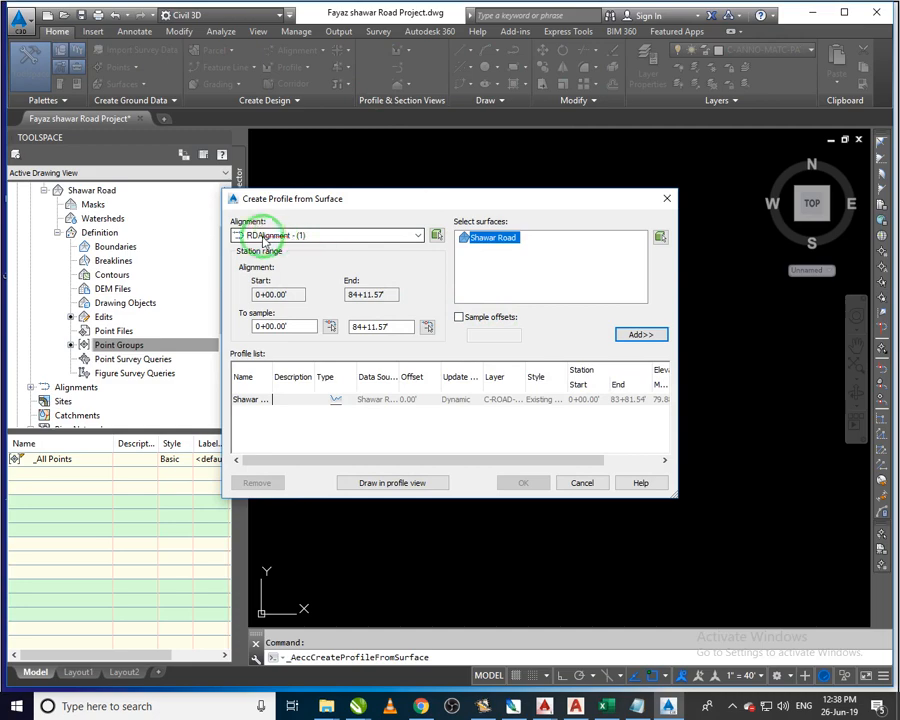
pyautogui.click(458, 399)
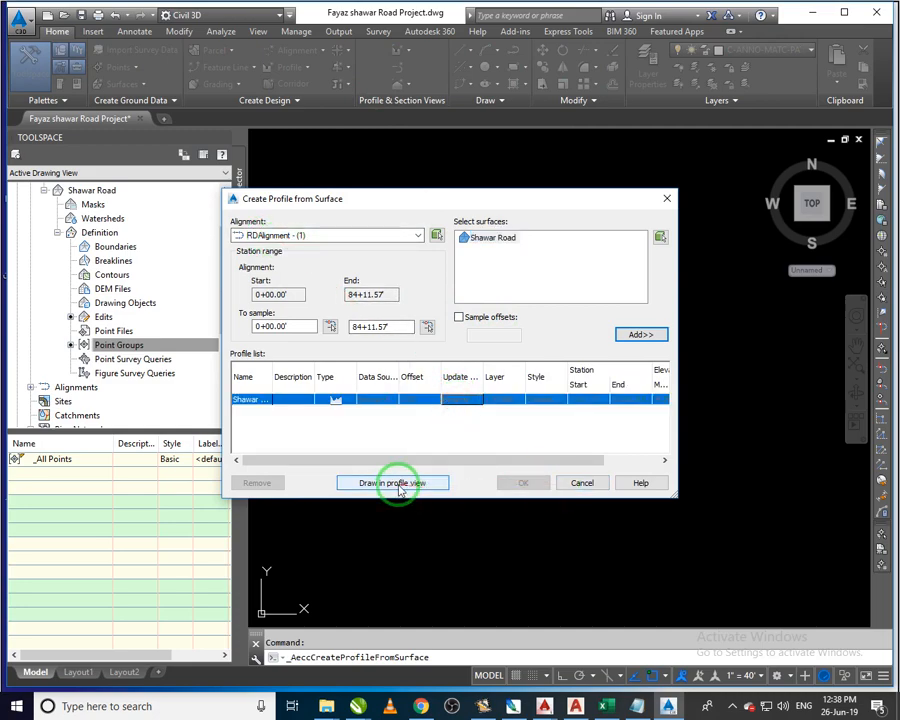
pyautogui.click(402, 484)
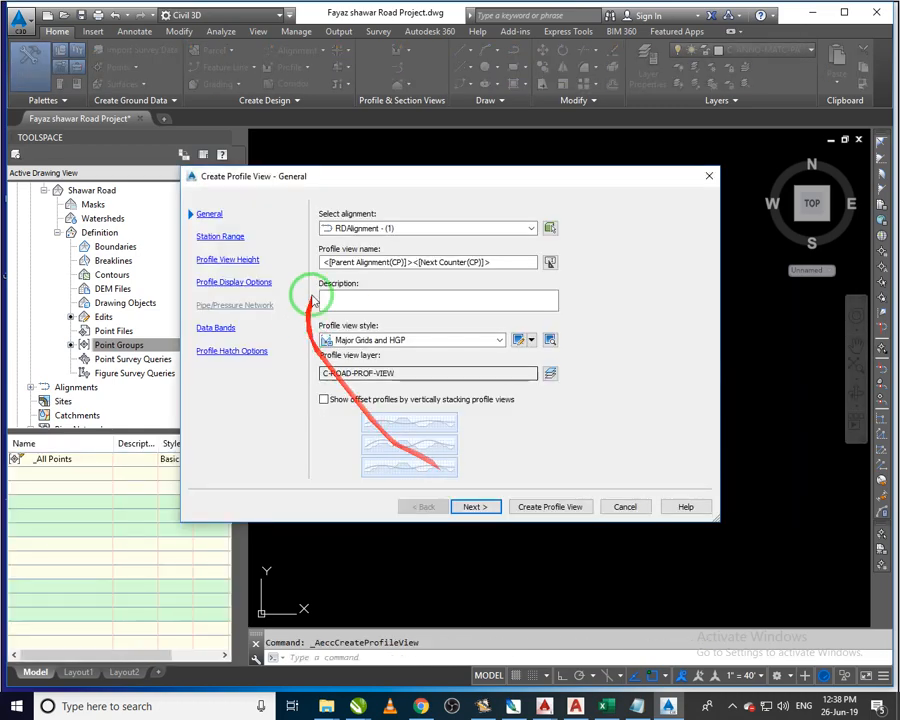
# Keep the automatic station range and view height, and place the profile view just southeast of the road surface
pyautogui.click(475, 507)
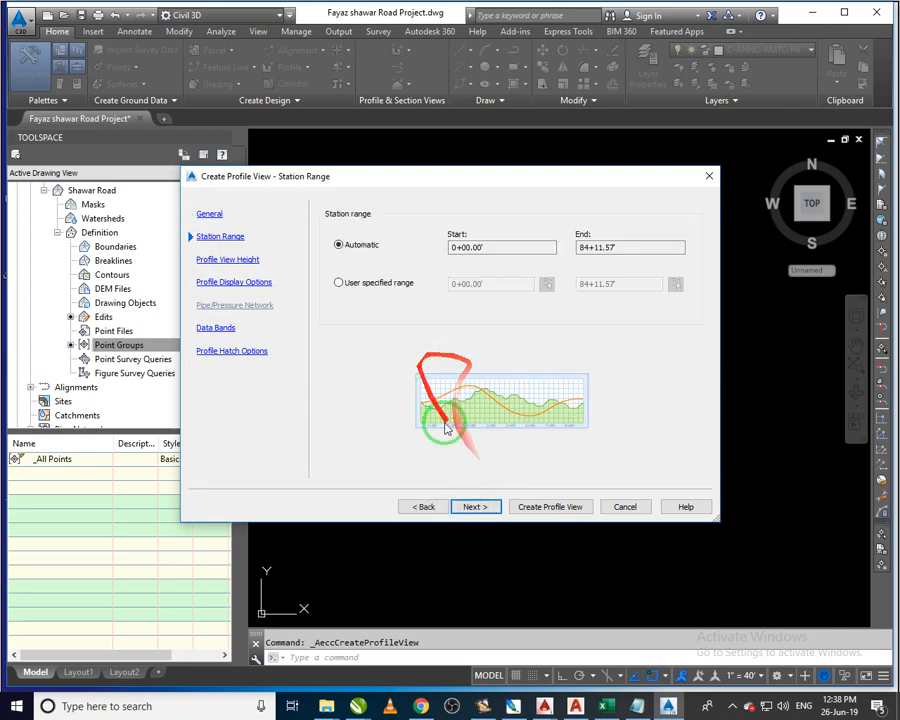
pyautogui.click(464, 507)
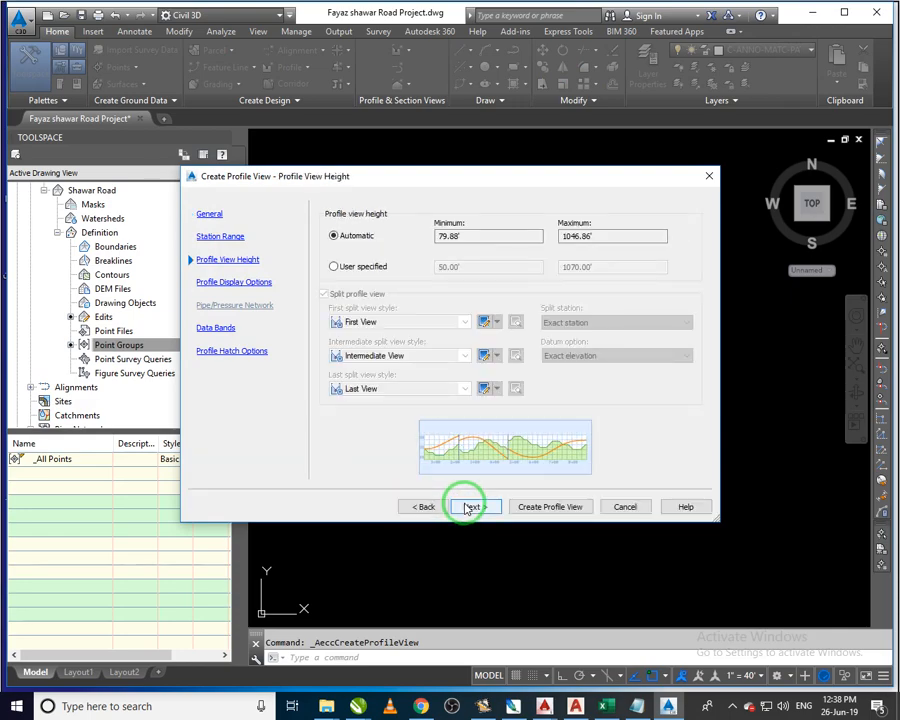
pyautogui.click(436, 508)
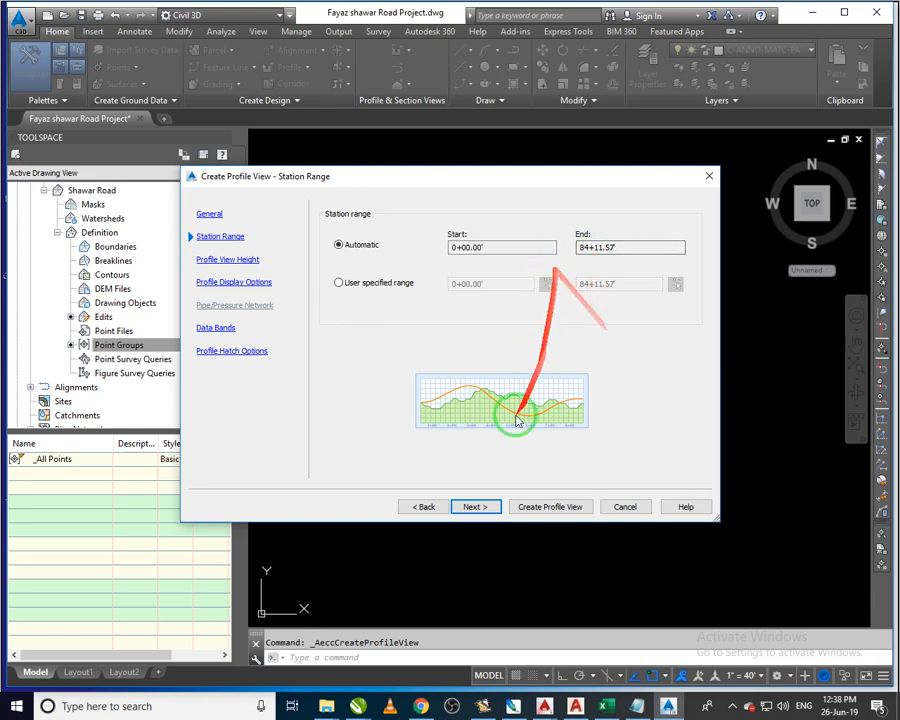
pyautogui.click(476, 508)
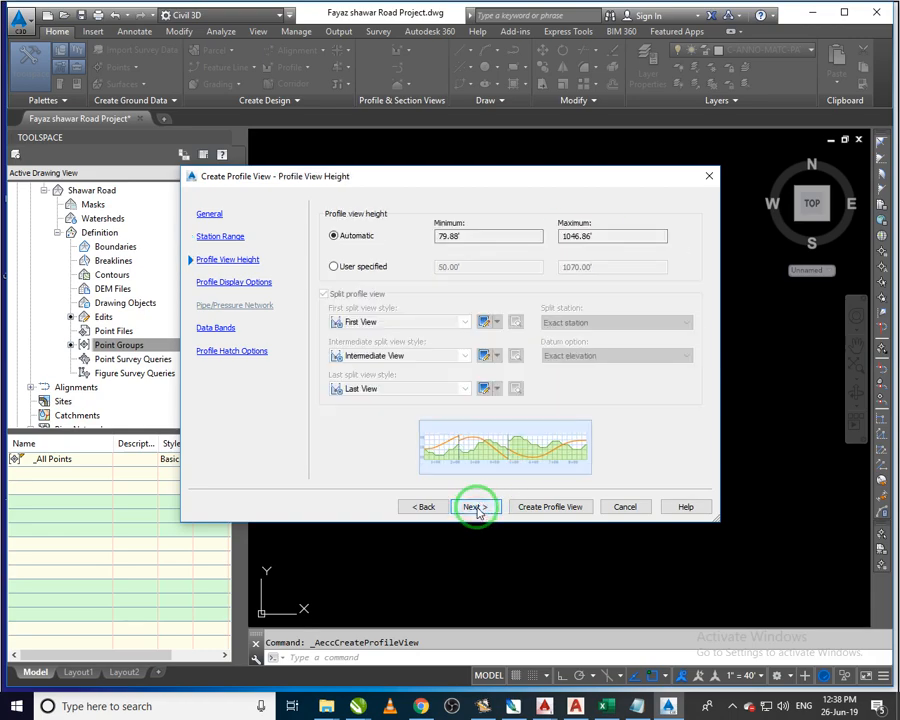
pyautogui.click(476, 508)
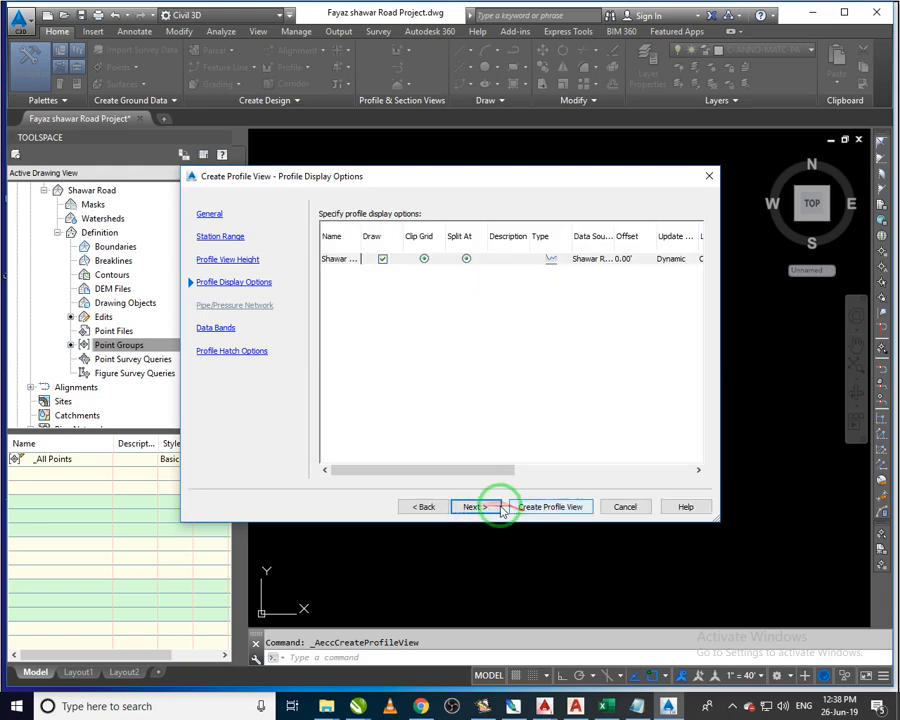
pyautogui.click(480, 508)
pyautogui.click(548, 508)
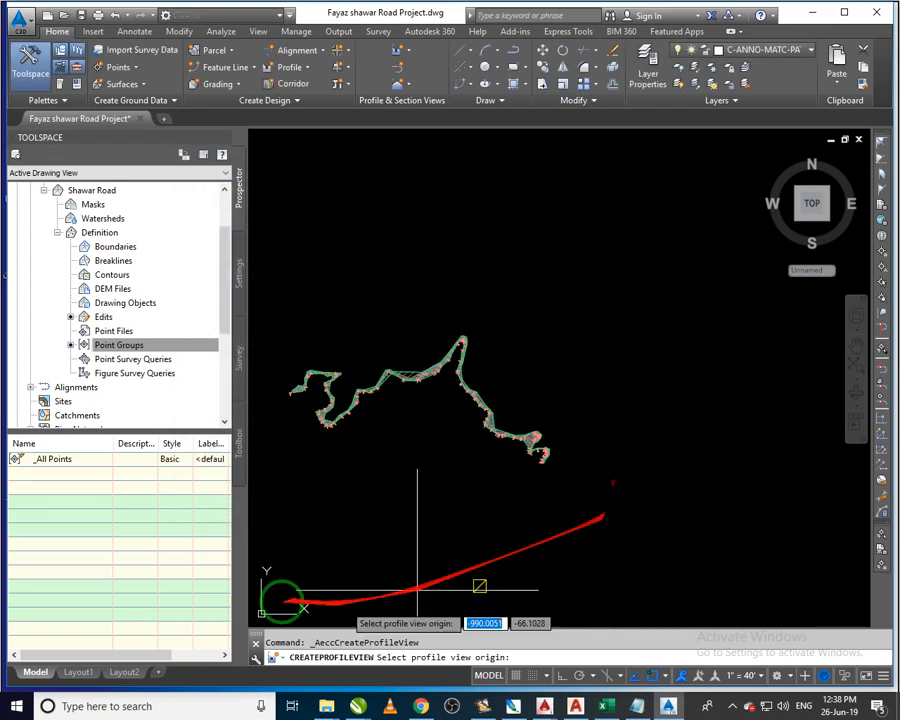
pyautogui.click(604, 543)
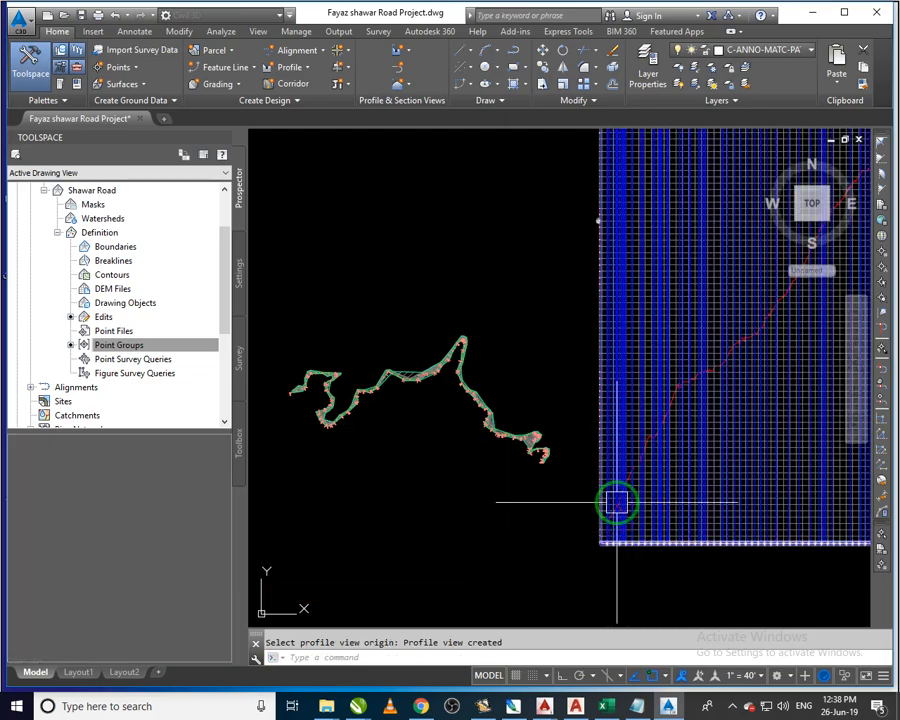
# Examine the whole profile view next to the road surface across the drawing's extents
pyautogui.scroll(-3, 515, 490)
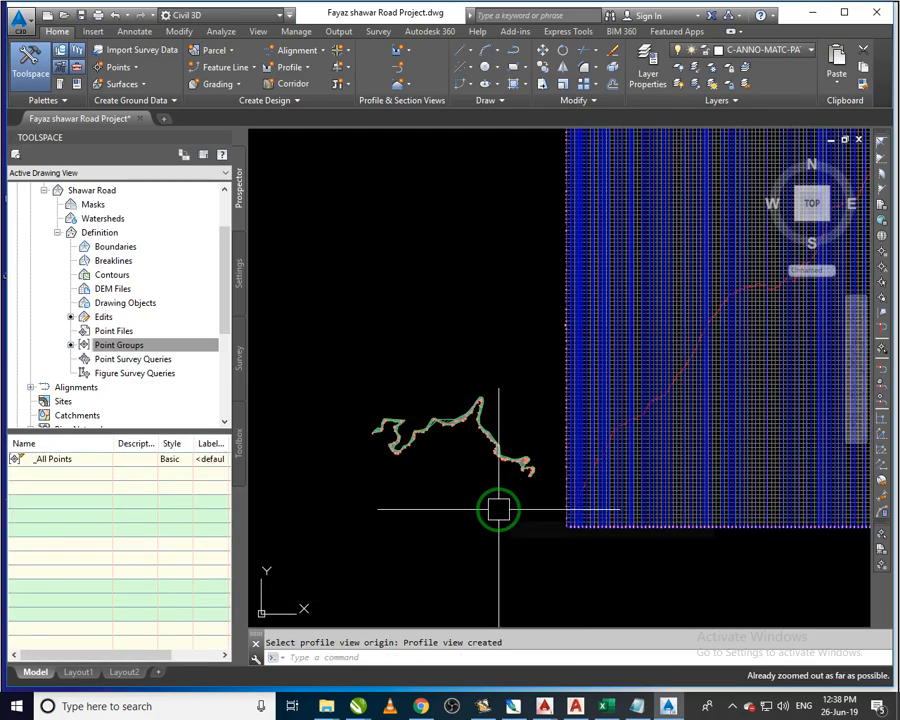
pyautogui.moveTo(498, 509); pyautogui.dragTo(374, 546, button='middle')
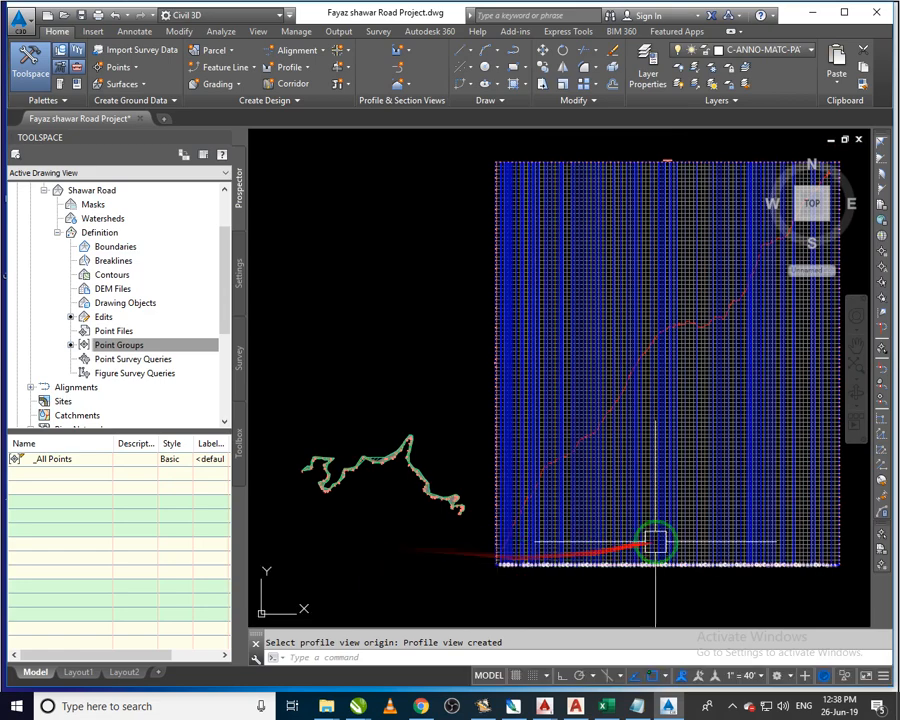
pyautogui.moveTo(655, 542); pyautogui.dragTo(538, 556, button='middle')
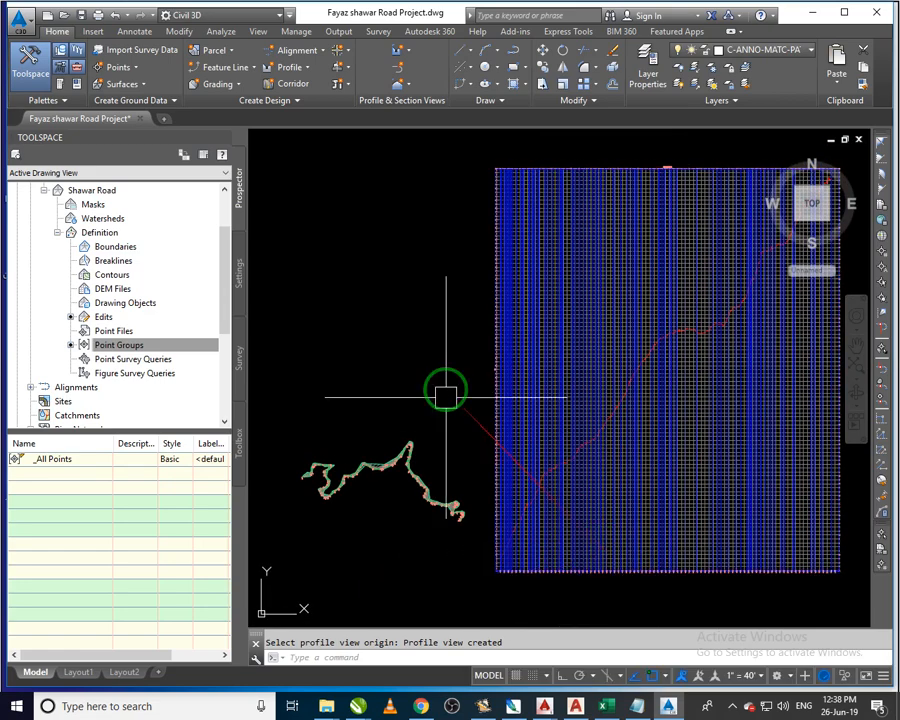
pyautogui.write('z')
pyautogui.press('Return')
pyautogui.write('e')
pyautogui.press('Return')
pyautogui.press('Escape')
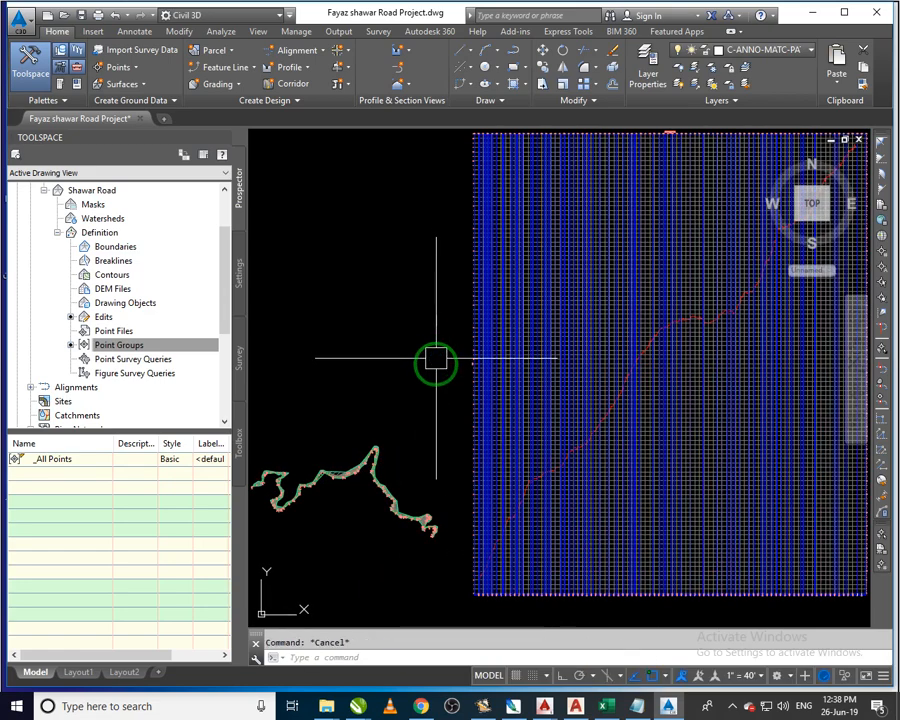
pyautogui.scroll(-2, 442, 386)
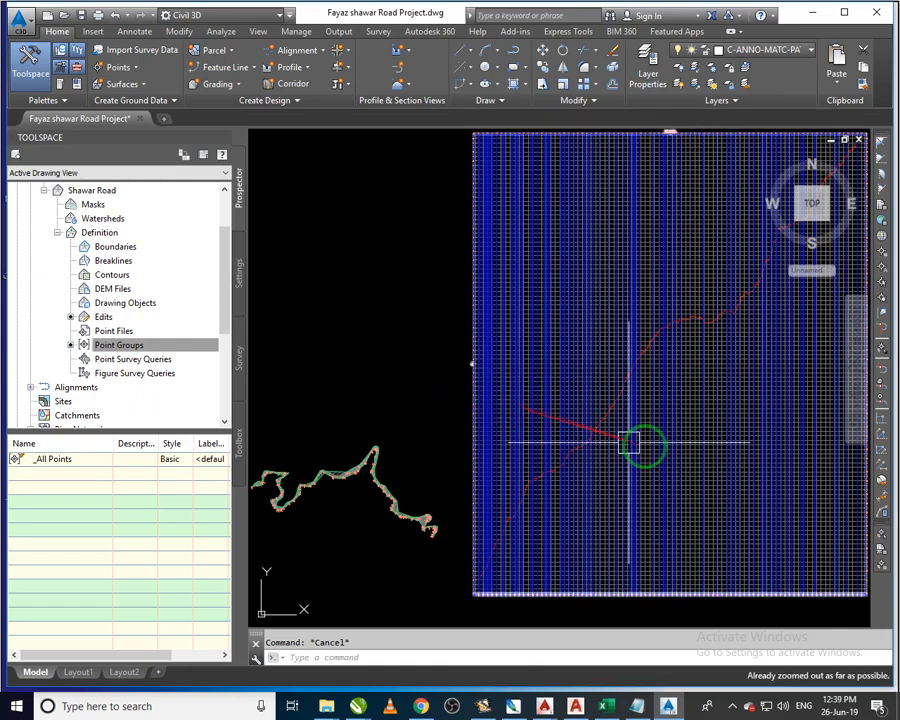
pyautogui.moveTo(628, 442)
pyautogui.mouseDown(button='middle')
pyautogui.moveTo(496, 462)
pyautogui.moveTo(464, 456)
pyautogui.mouseUp(button='middle')
pyautogui.click(376, 372)
pyautogui.press('Escape')
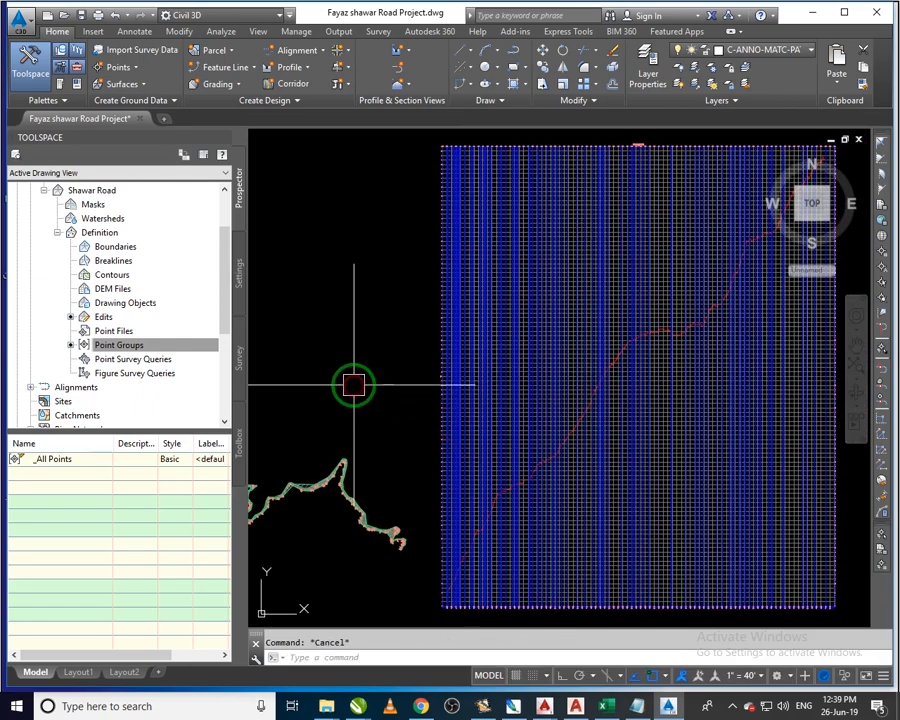
pyautogui.middleClick(389, 388)
pyautogui.middleClick(389, 388)
pyautogui.scroll(-1, 466, 426)
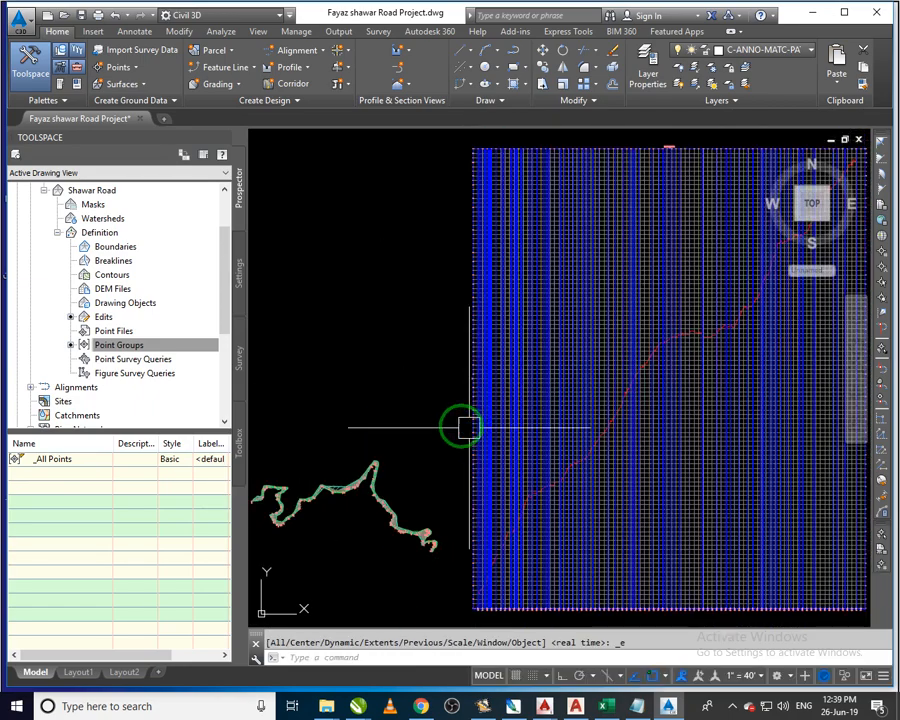
pyautogui.scroll(-1, 438, 416)
pyautogui.write('za')
pyautogui.press('Return')
pyautogui.press('Escape')
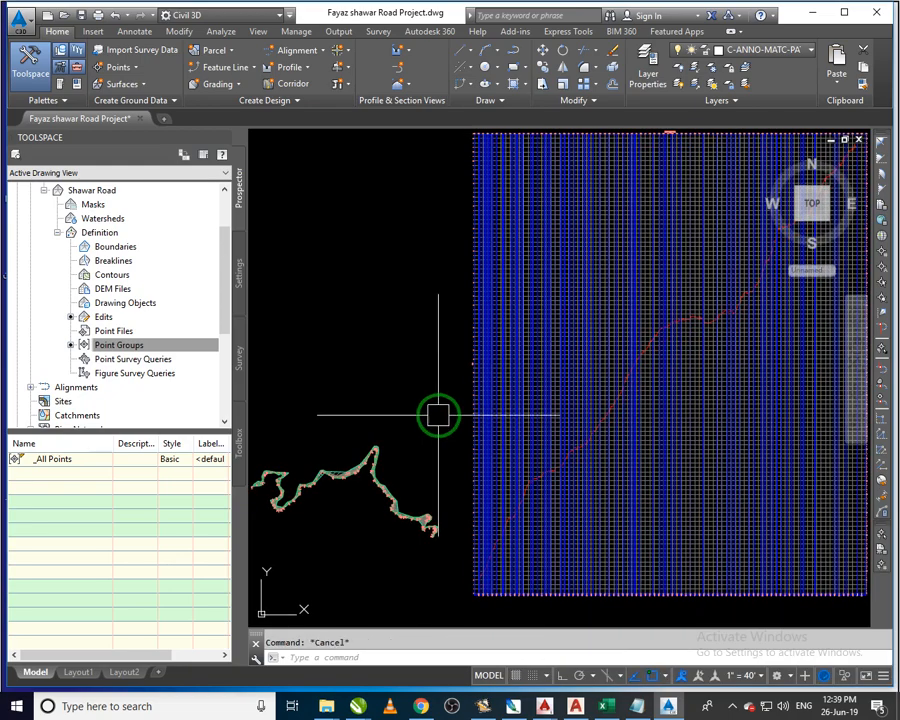
# Inspect the profile view's grid lines up close, and return to an overview of the entire drawing
pyautogui.scroll(-1, 597, 434)
pyautogui.moveTo(597, 434); pyautogui.dragTo(563, 442, button='middle')
pyautogui.scroll(10, 527, 363)
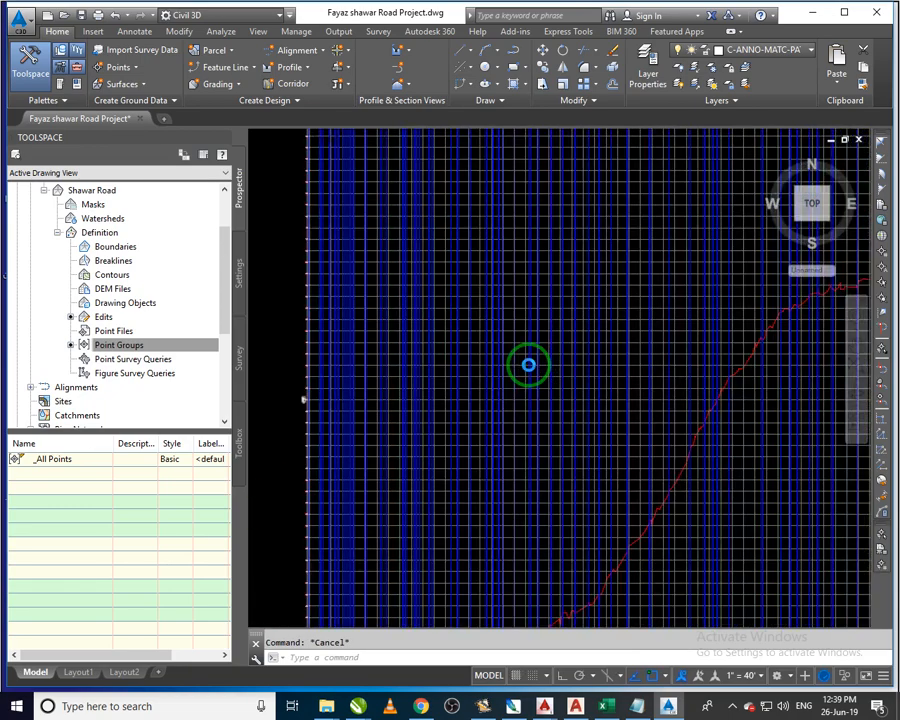
pyautogui.write('z')
pyautogui.press('Return')
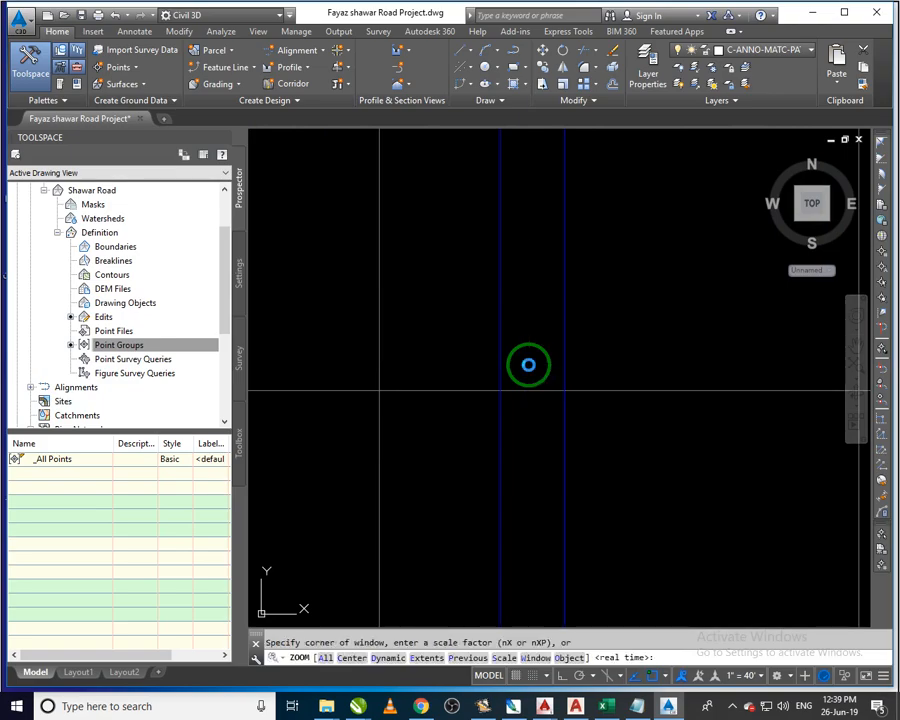
pyautogui.write('a')
pyautogui.press('Return')
pyautogui.scroll(-1, 539, 396)
pyautogui.moveTo(754, 439); pyautogui.dragTo(664, 467, button='middle')
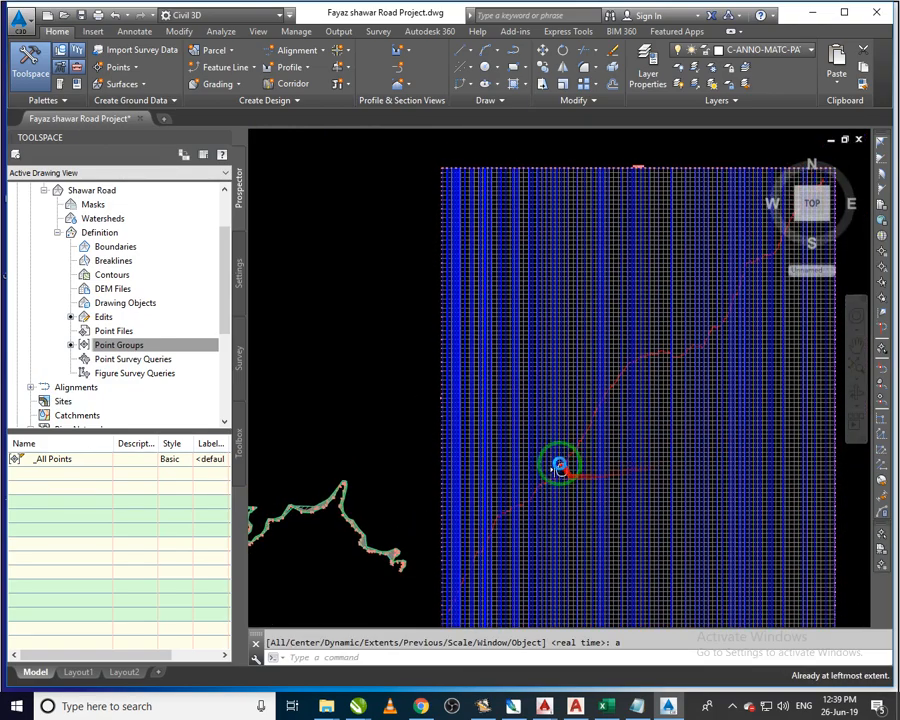
# Open the profile view's style for editing, after checking the elevation labels at its lower-left corner
pyautogui.press('Escape')
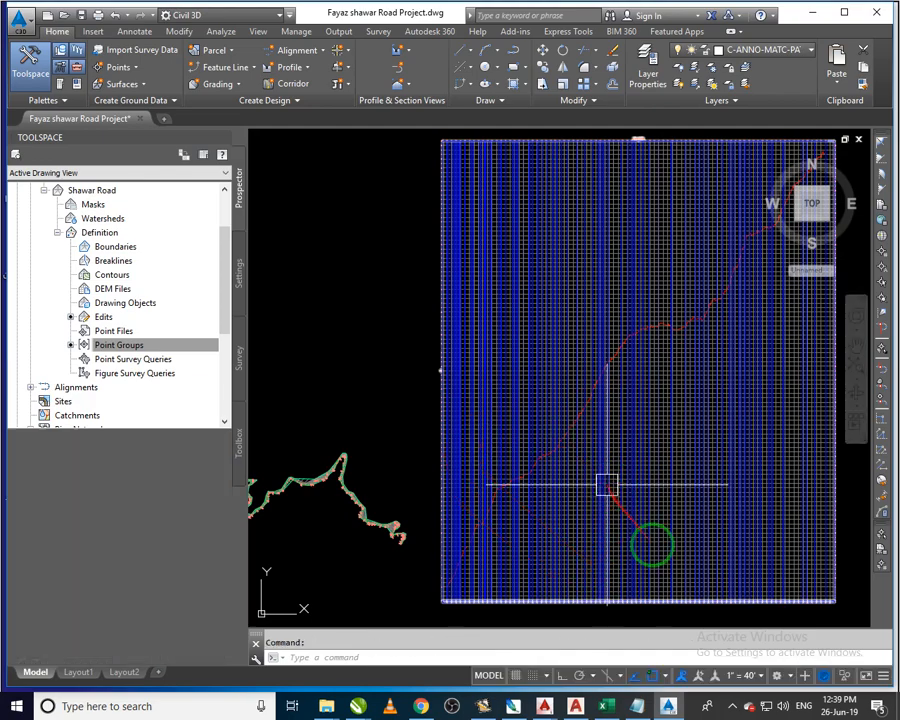
pyautogui.scroll(3, 495, 595)
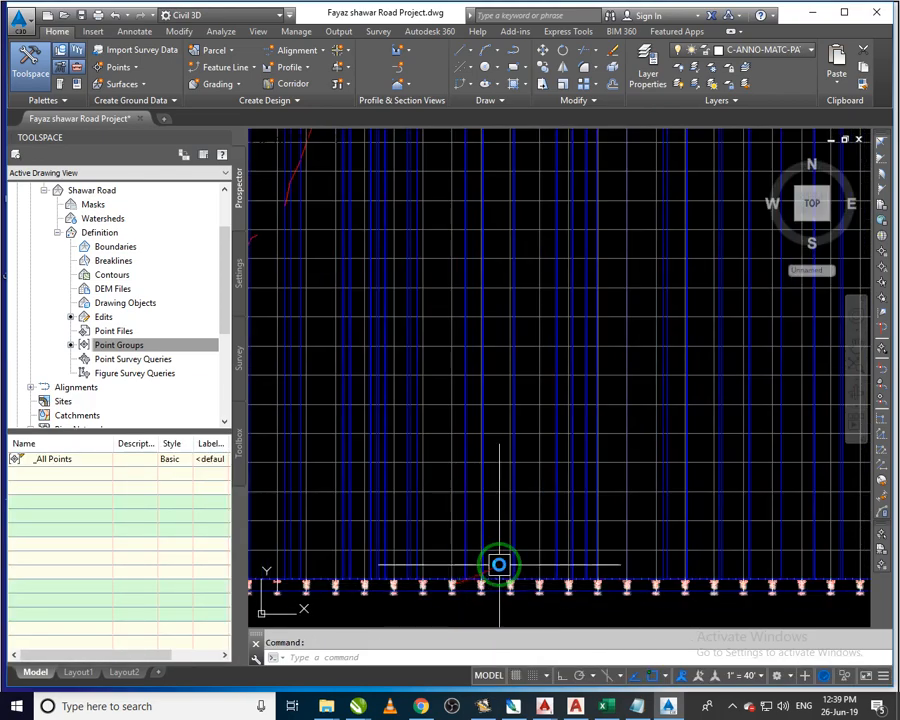
pyautogui.scroll(5, 497, 565)
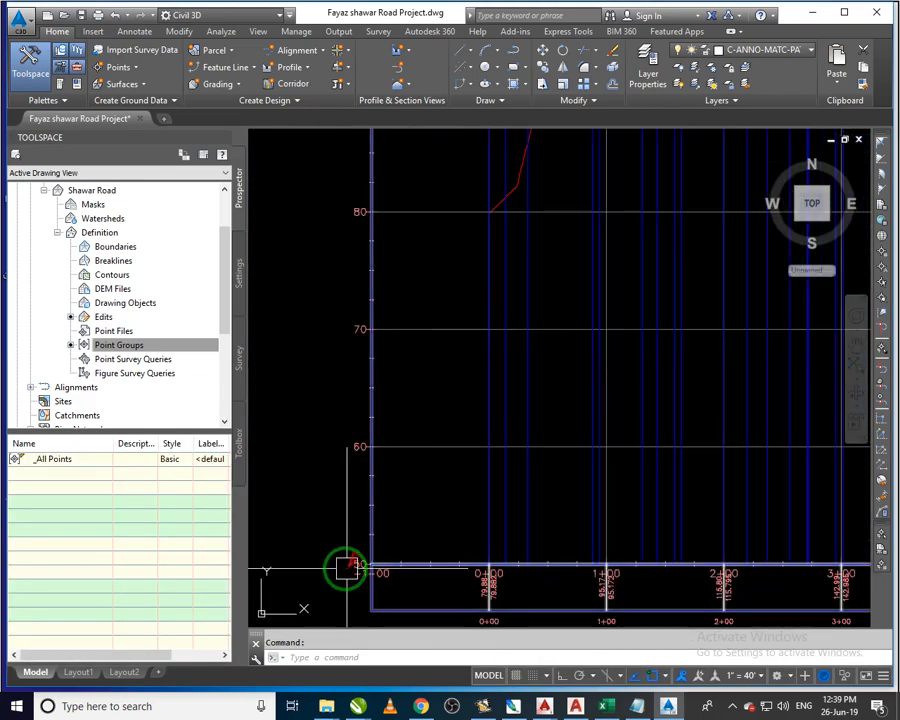
pyautogui.scroll(2, 345, 567)
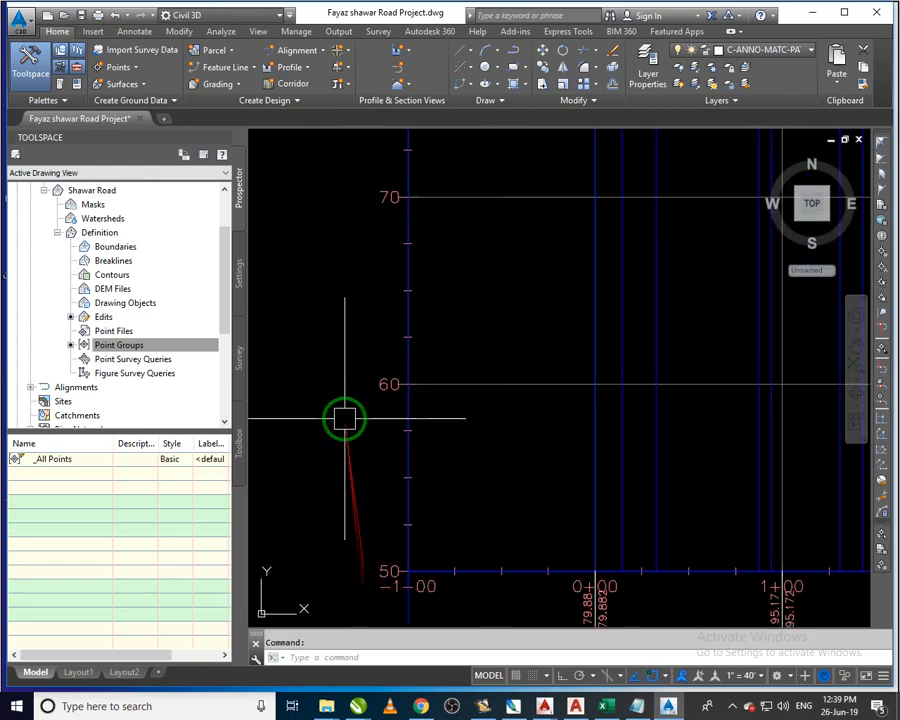
pyautogui.scroll(-2, 390, 430)
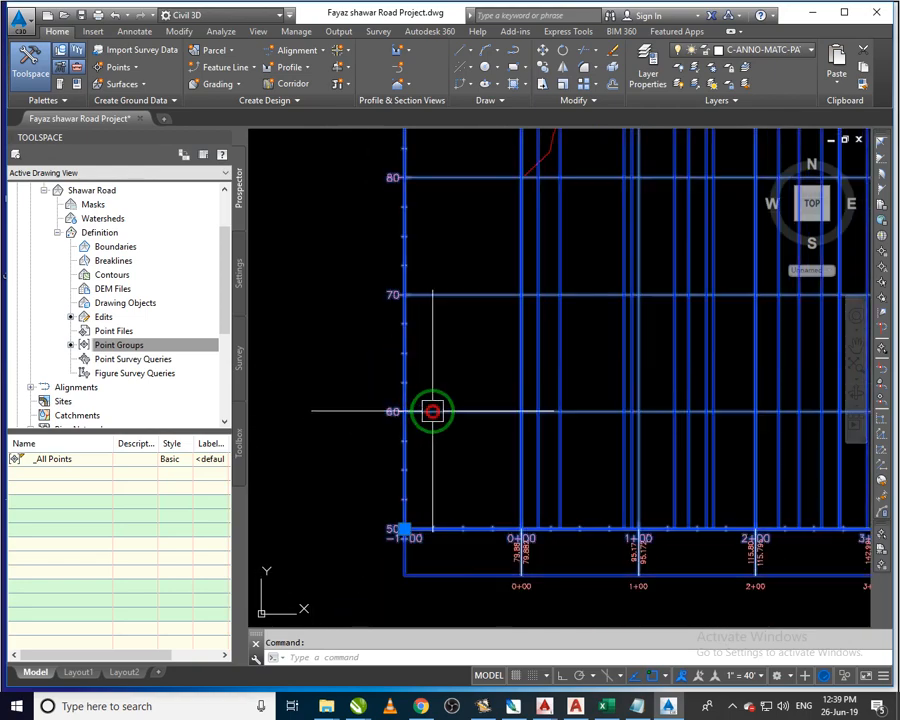
pyautogui.click(431, 414)
pyautogui.rightClick(443, 462)
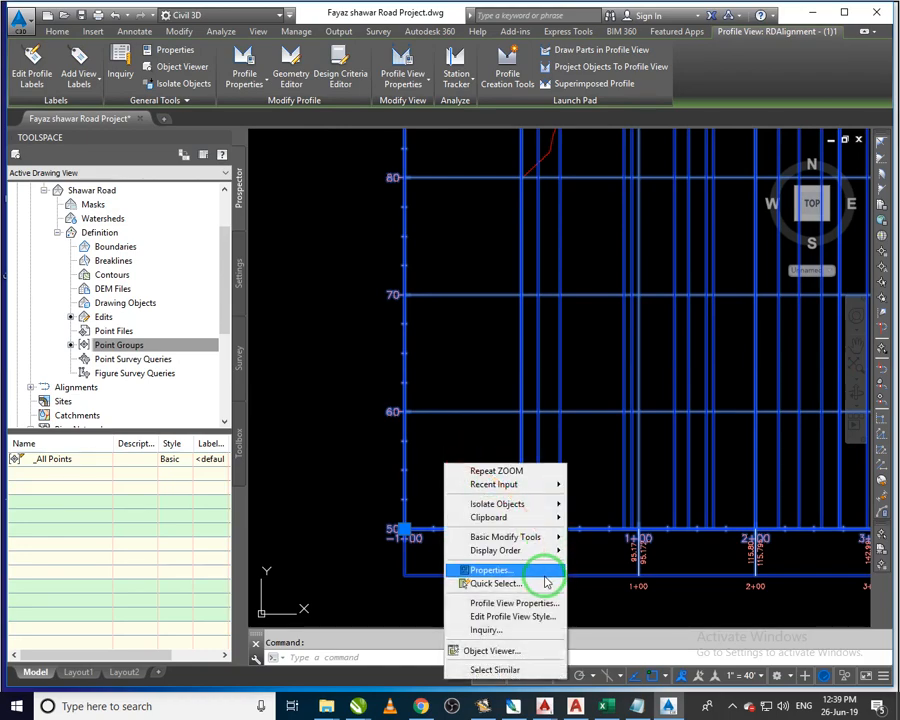
pyautogui.click(536, 618)
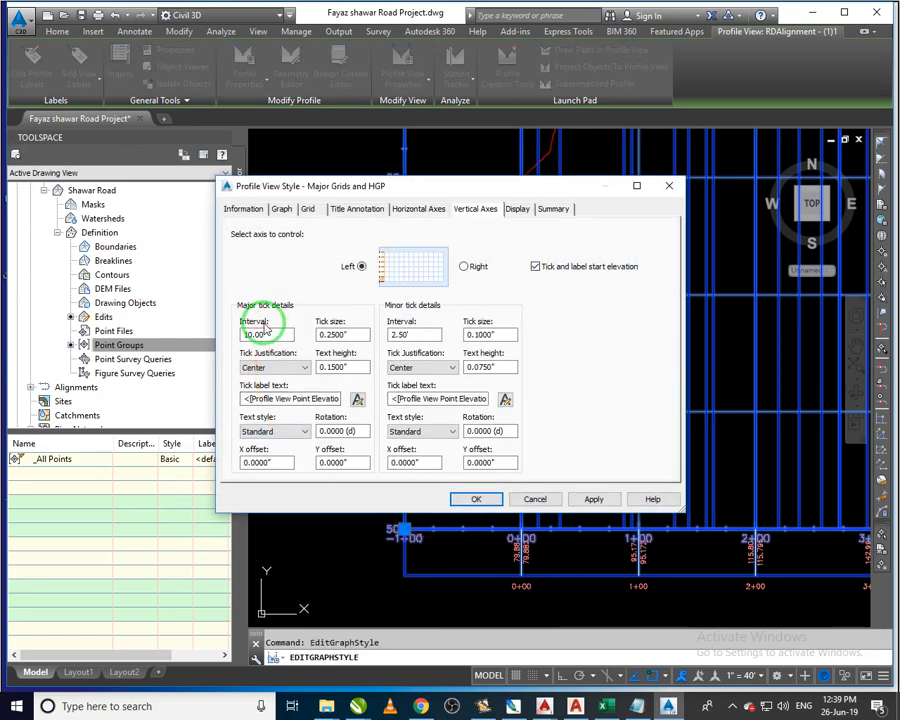
# Set the minor tick interval of the profile view style's left vertical axis to 10' and apply it
pyautogui.moveTo(266, 333); pyautogui.dragTo(230, 337)
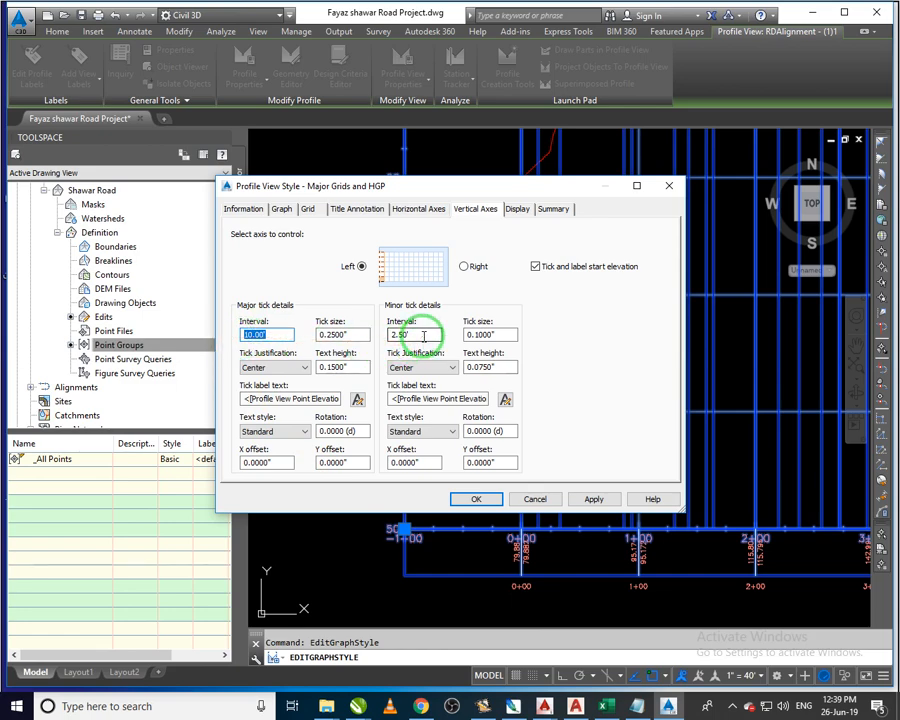
pyautogui.click(268, 335)
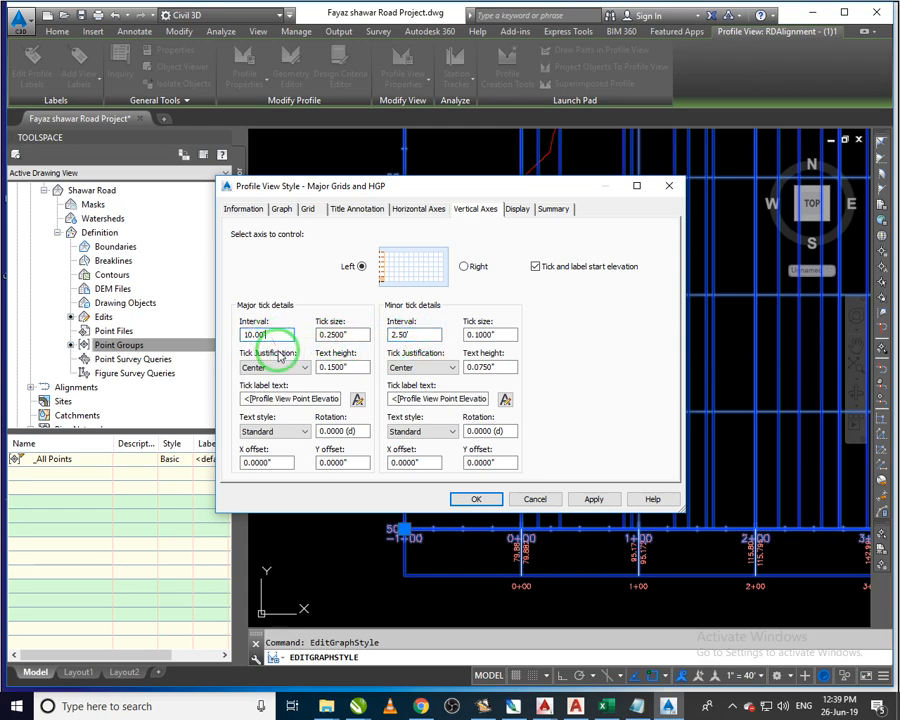
pyautogui.moveTo(432, 334); pyautogui.dragTo(383, 342)
pyautogui.write('1')
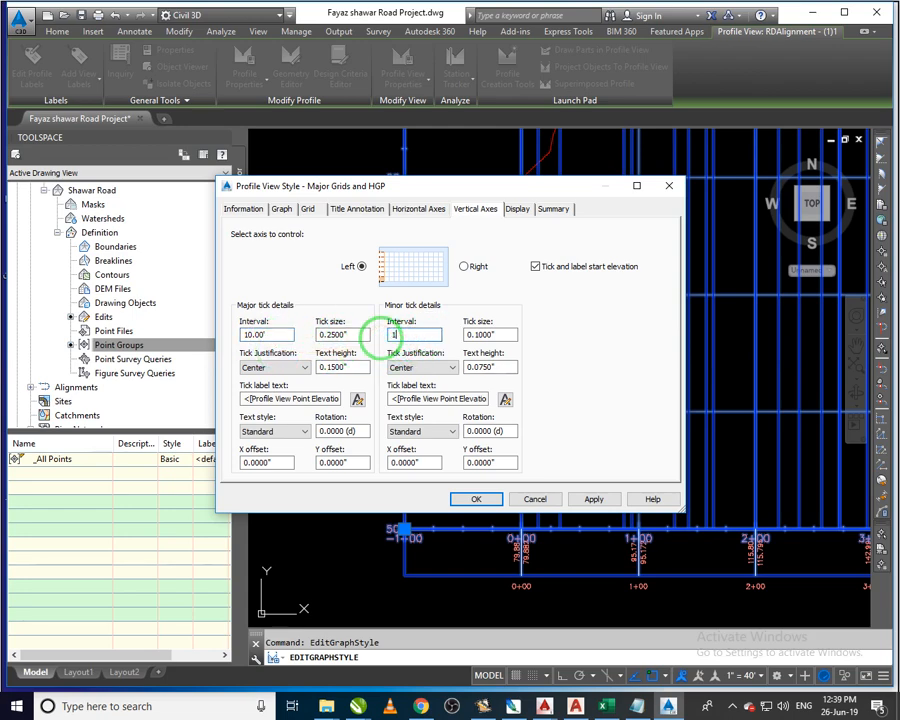
pyautogui.write('0')
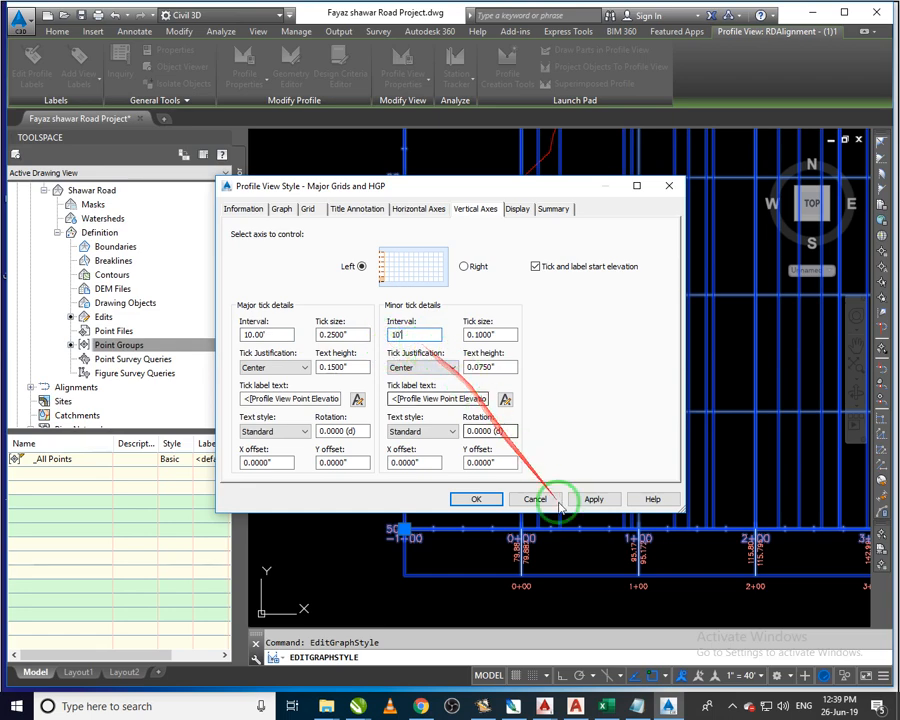
pyautogui.click(594, 499)
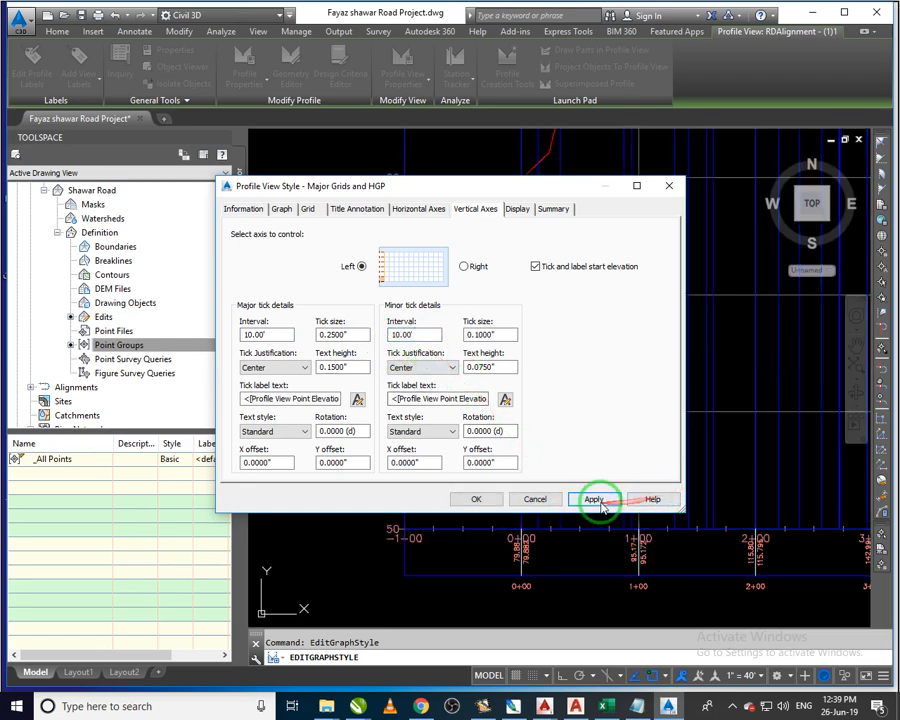
pyautogui.click(478, 498)
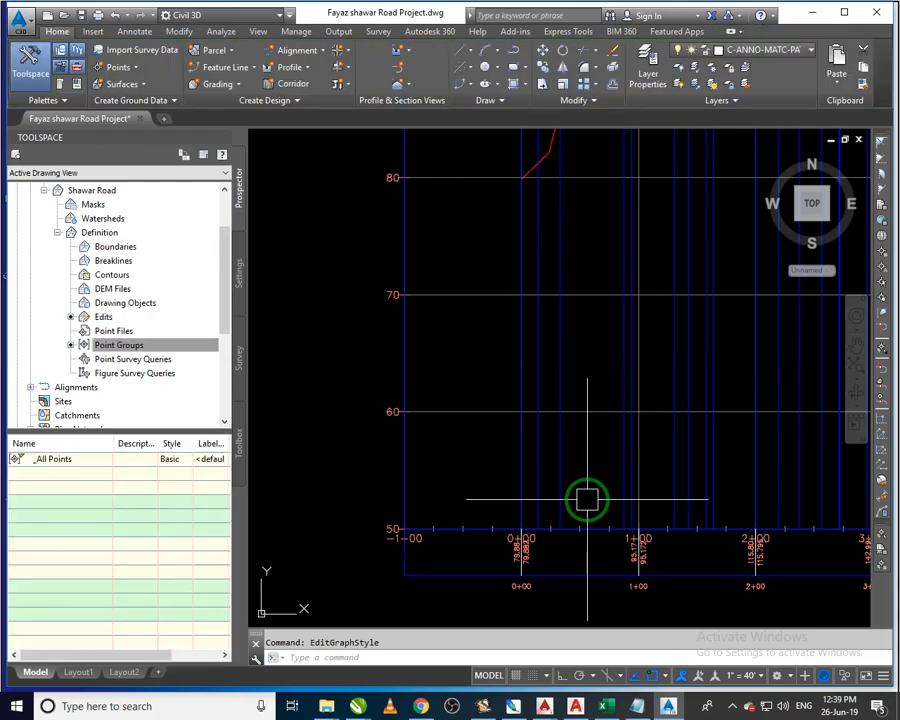
# Examine the station labels and title along the profile view's upper edge, and return to the drawing's extents
pyautogui.scroll(-4, 515, 492)
pyautogui.scroll(-3, 526, 492)
pyautogui.scroll(-2, 527, 490)
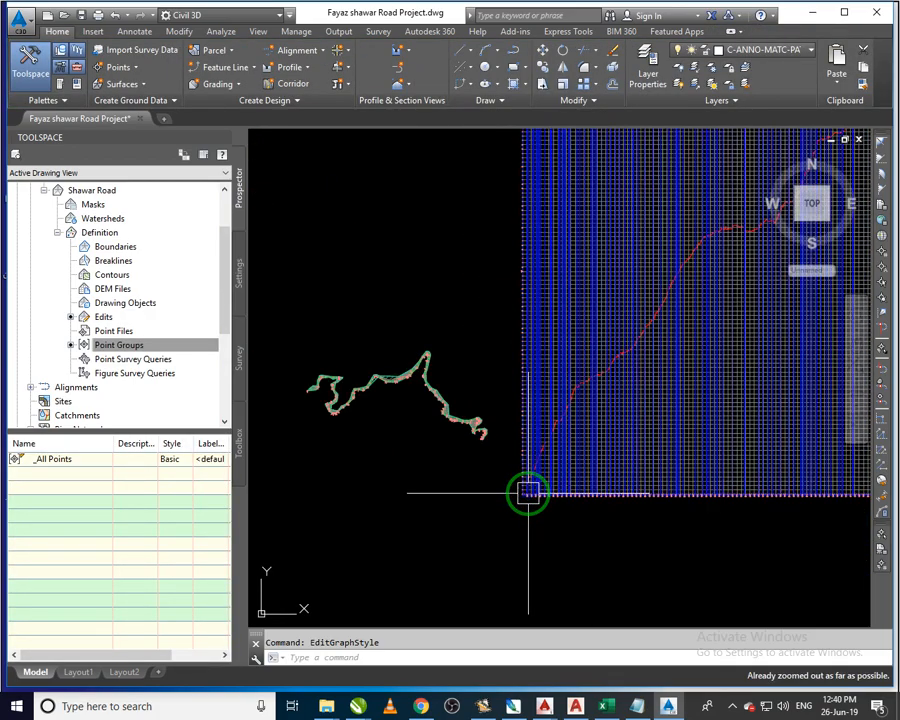
pyautogui.moveTo(578, 524); pyautogui.dragTo(388, 608, button='middle')
pyautogui.scroll(7, 625, 158)
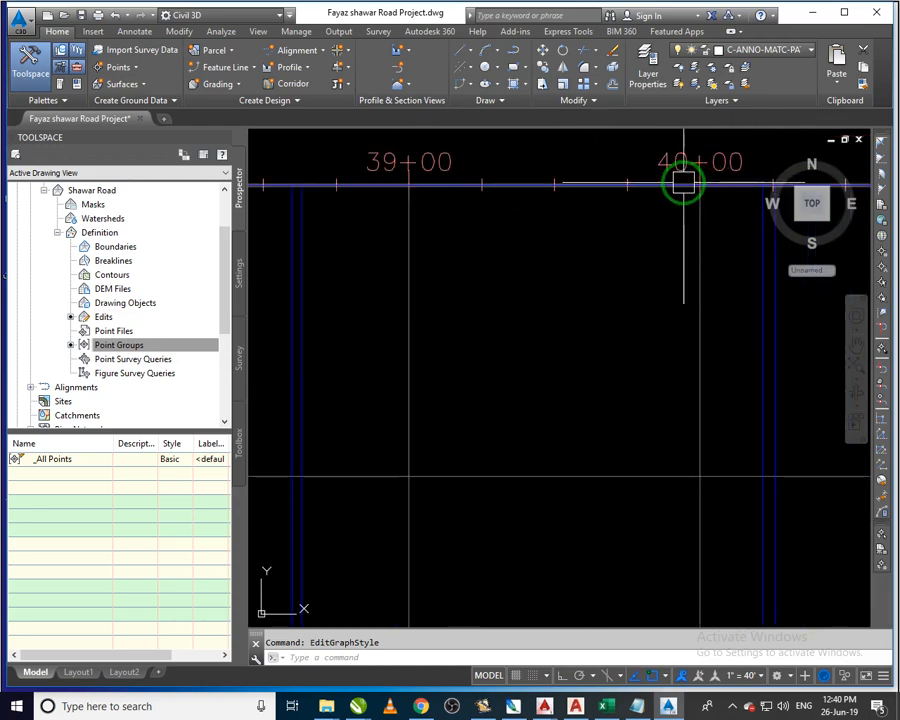
pyautogui.scroll(-4, 684, 183)
pyautogui.moveTo(657, 222)
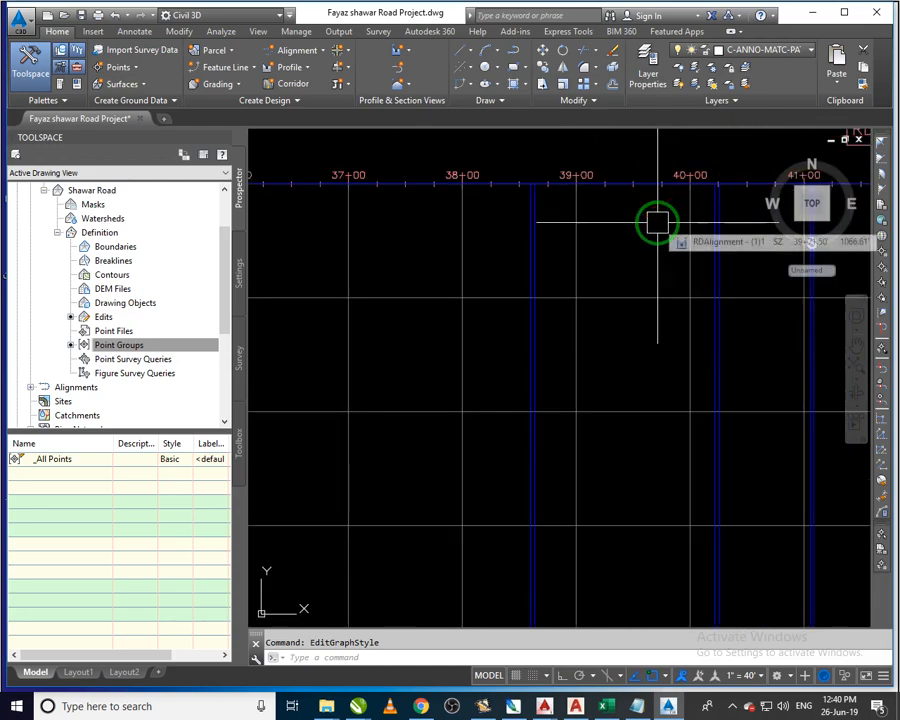
pyautogui.scroll(-3, 657, 222)
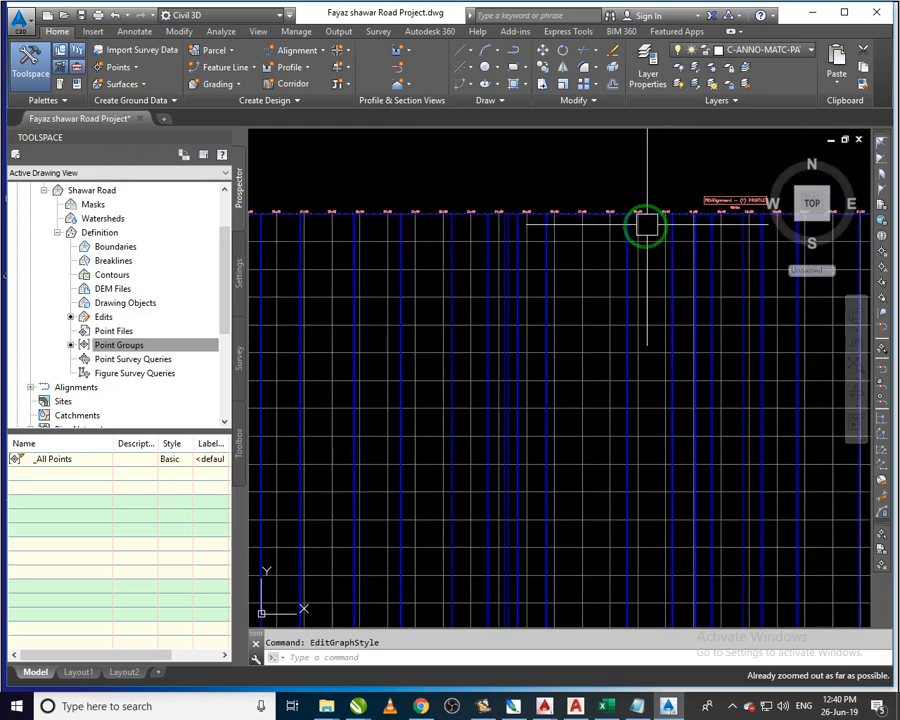
pyautogui.scroll(5, 740, 190)
pyautogui.moveTo(699, 195); pyautogui.dragTo(522, 217, button='middle')
pyautogui.middleClick(530, 214)
pyautogui.middleClick(530, 214)
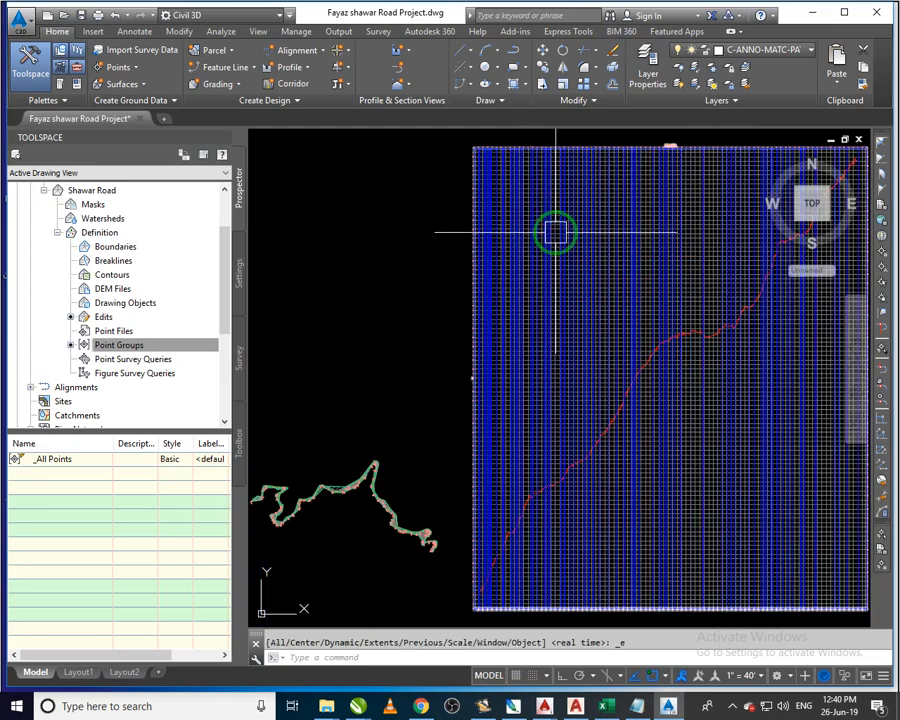
pyautogui.scroll(-2, 556, 233)
pyautogui.moveTo(633, 345); pyautogui.dragTo(456, 355, button='middle')
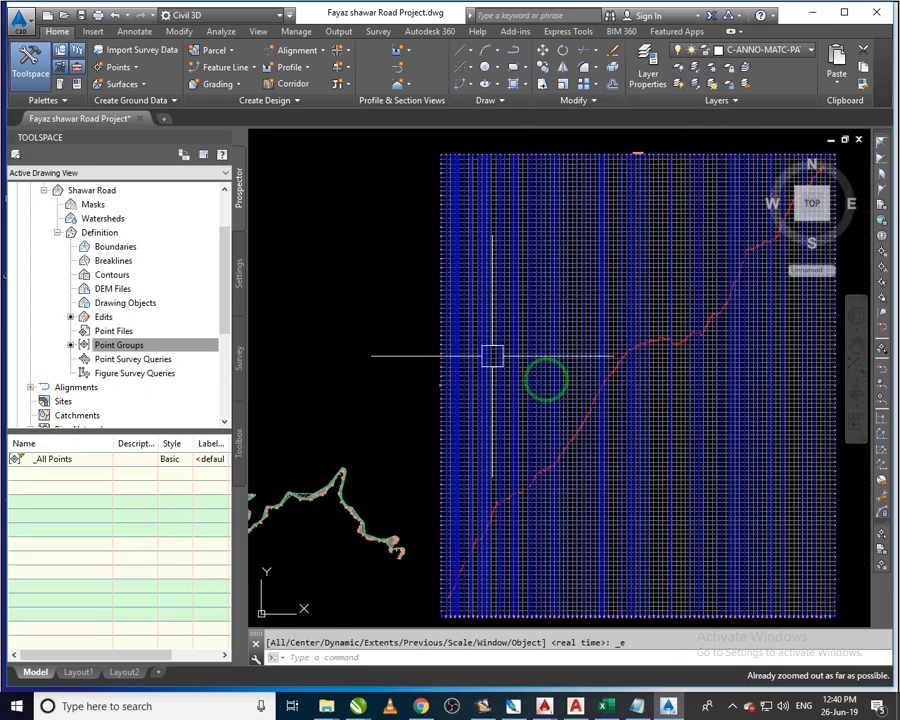
pyautogui.moveTo(534, 422); pyautogui.dragTo(547, 414, button='middle')
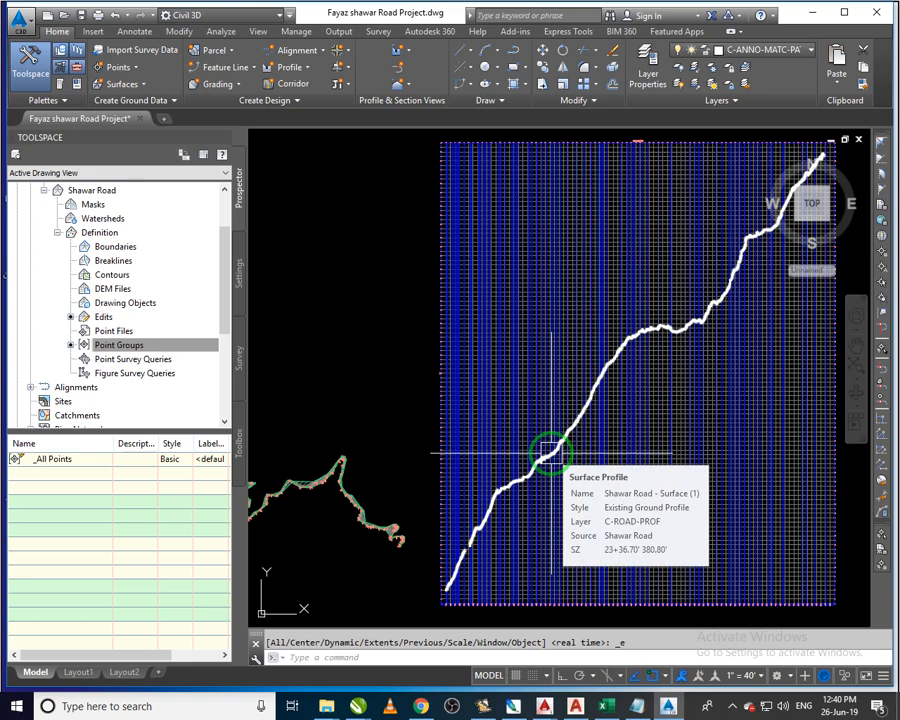
pyautogui.moveTo(341, 399); pyautogui.dragTo(341, 407, button='middle')
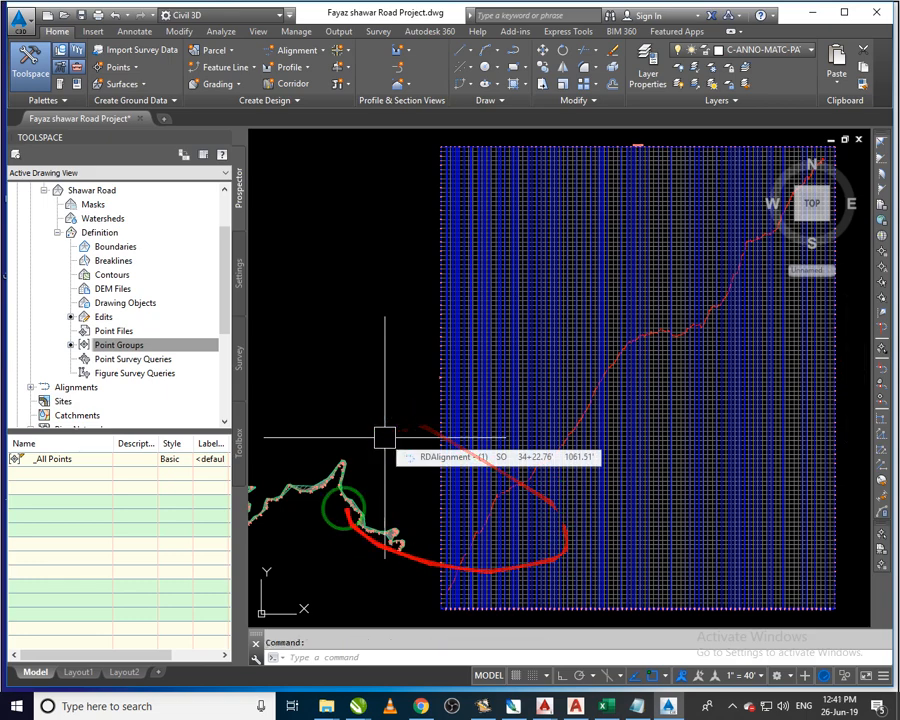
pyautogui.scroll(-1, 387, 437)
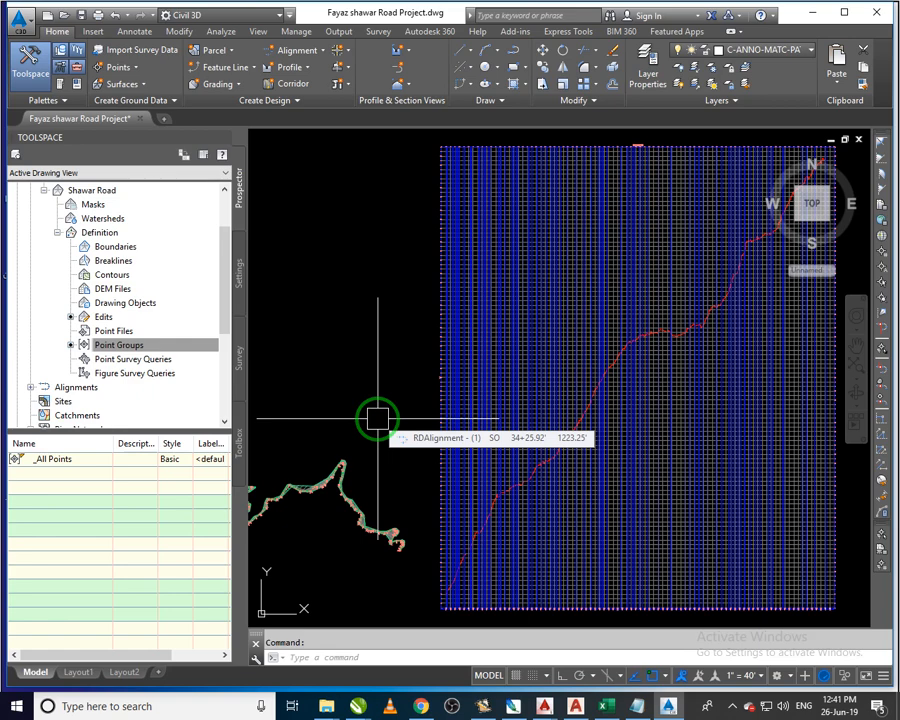
pyautogui.scroll(-1, 428, 486)
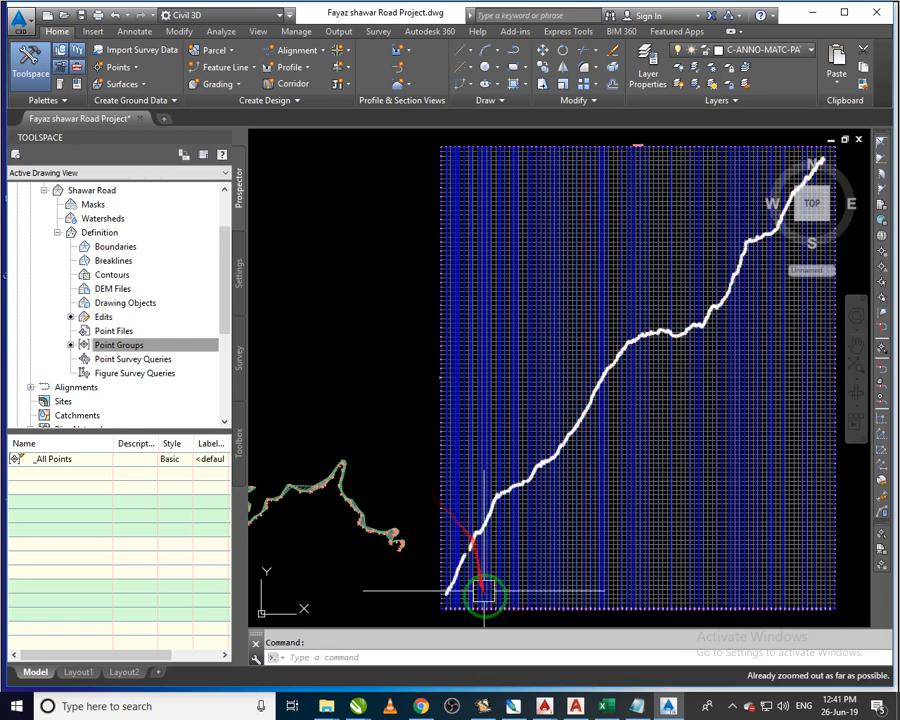
# Examine the existing ground profile's start near station 0+00 and its far end against the elevation axis labels
pyautogui.scroll(1, 467, 618)
pyautogui.scroll(6, 465, 619)
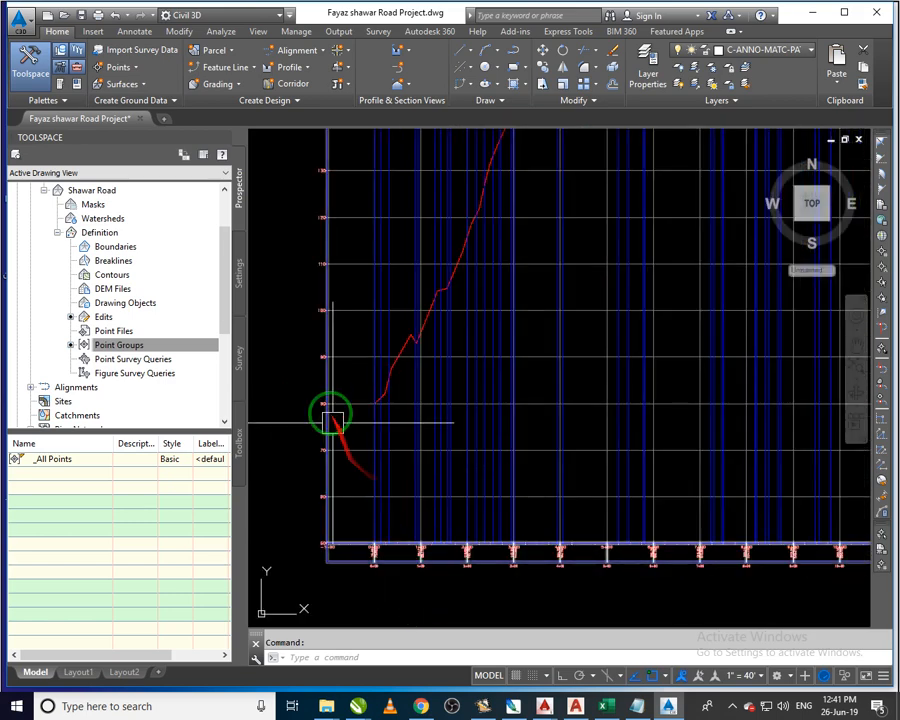
pyautogui.scroll(-3, 345, 420)
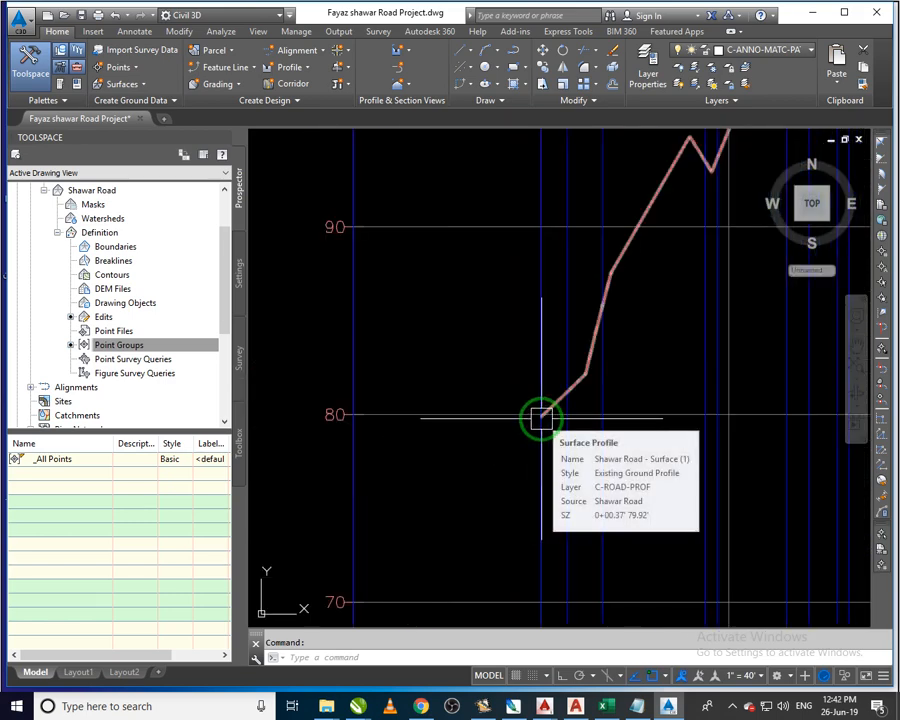
pyautogui.scroll(-6, 512, 452)
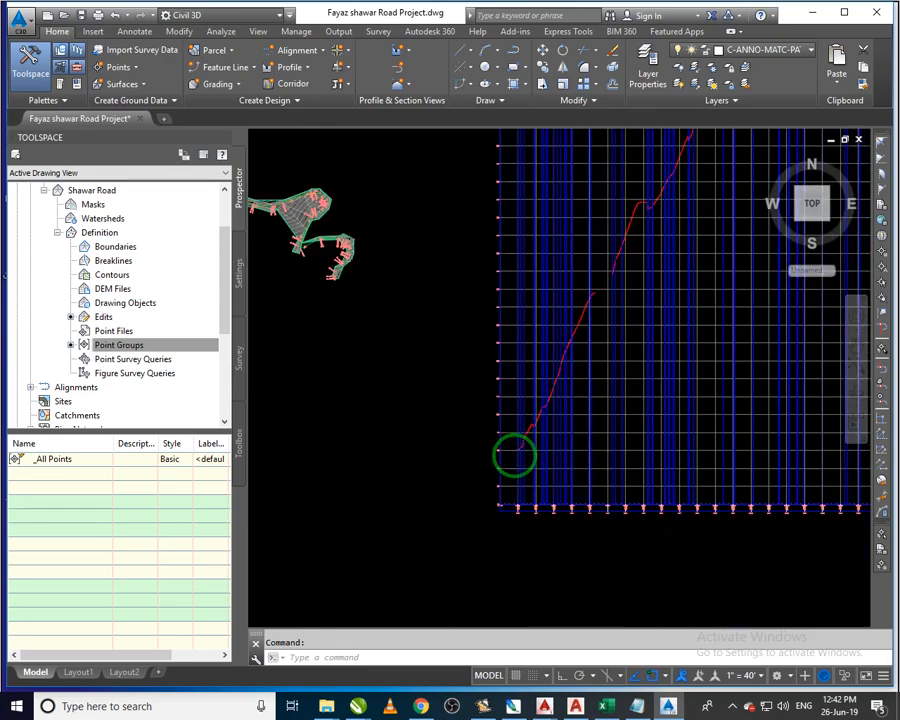
pyautogui.moveTo(722, 368); pyautogui.dragTo(354, 579, button='middle')
pyautogui.moveTo(772, 338); pyautogui.dragTo(683, 438, button='middle')
pyautogui.scroll(6, 620, 285)
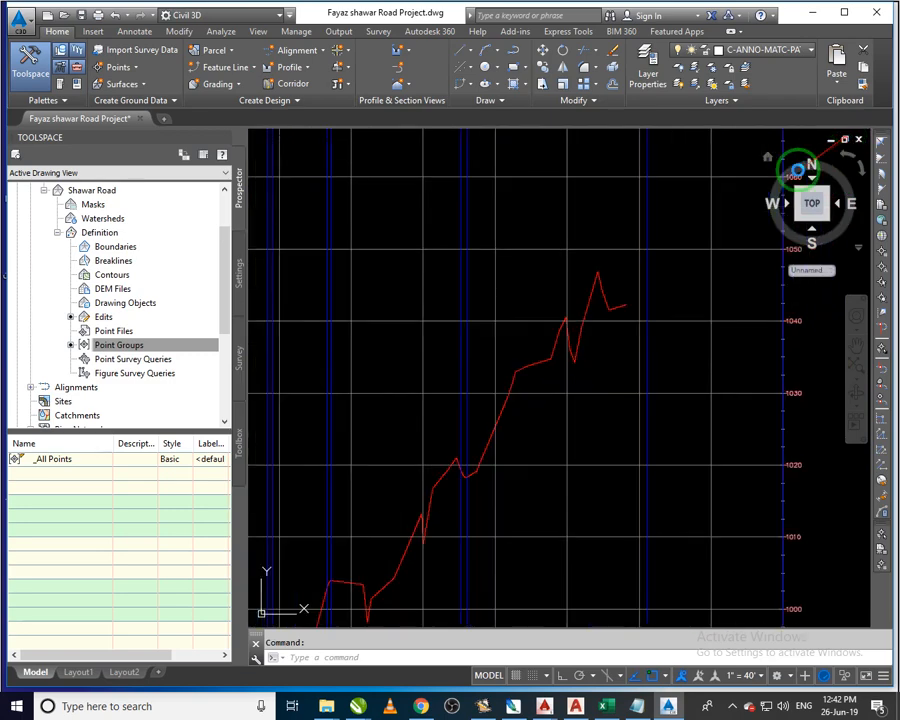
pyautogui.moveTo(620, 285); pyautogui.dragTo(607, 290, button='middle')
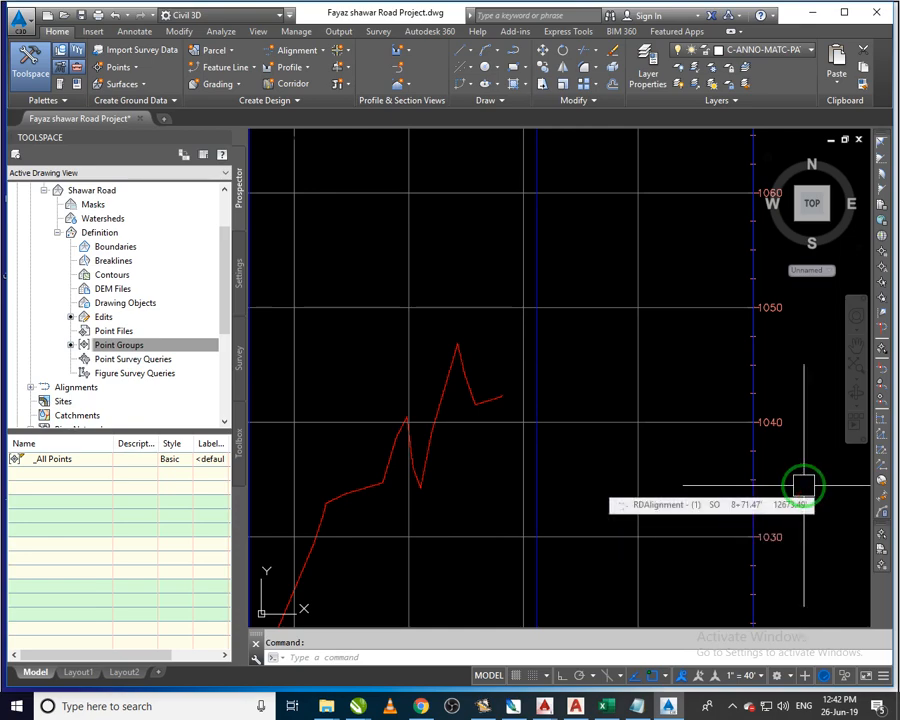
pyautogui.scroll(-3, 772, 504)
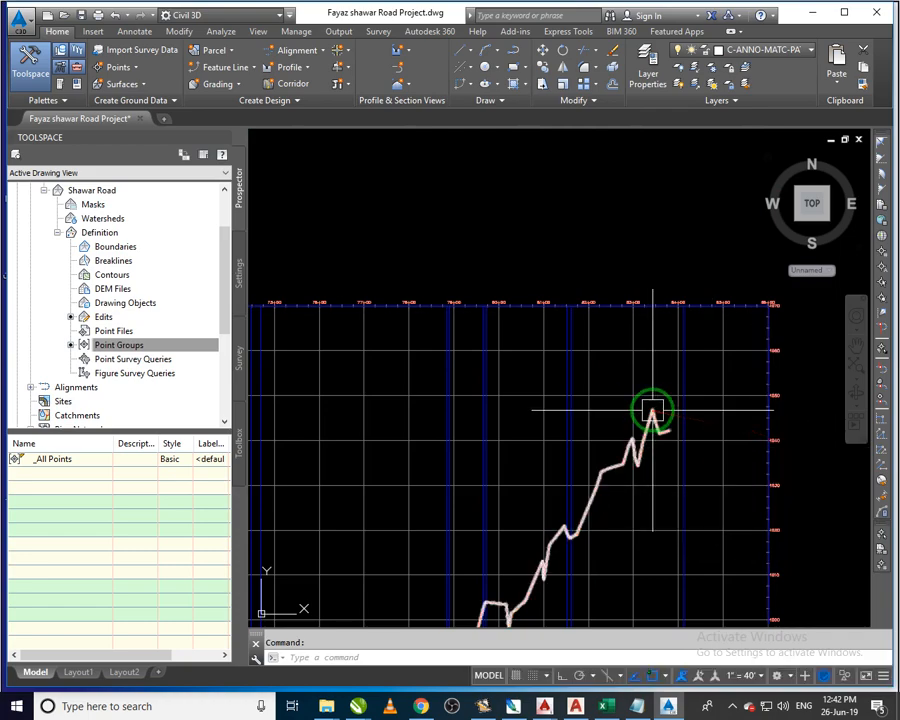
pyautogui.scroll(3, 753, 434)
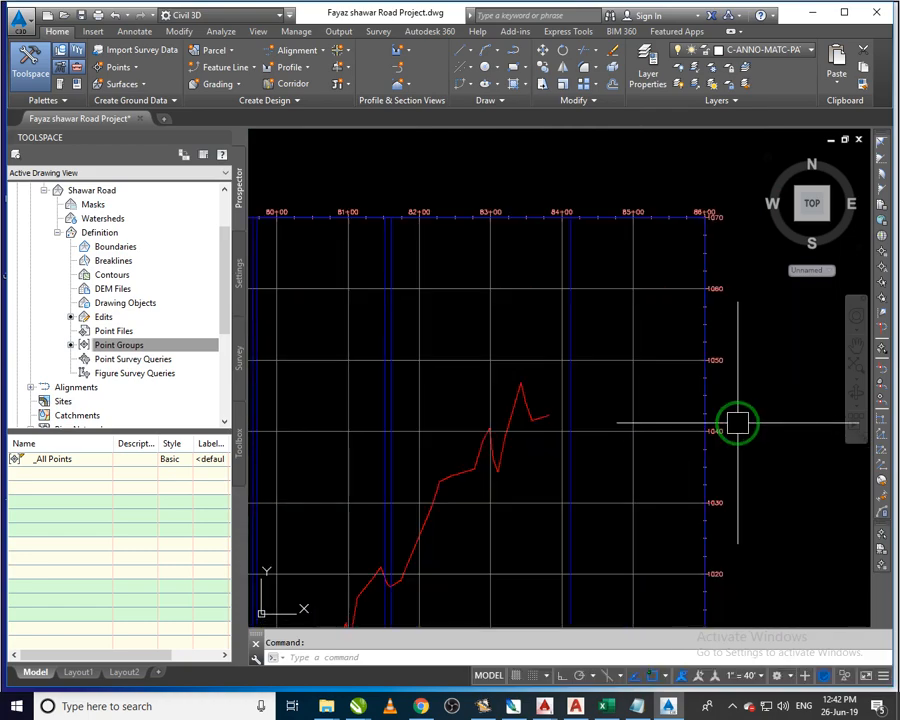
pyautogui.scroll(2, 737, 423)
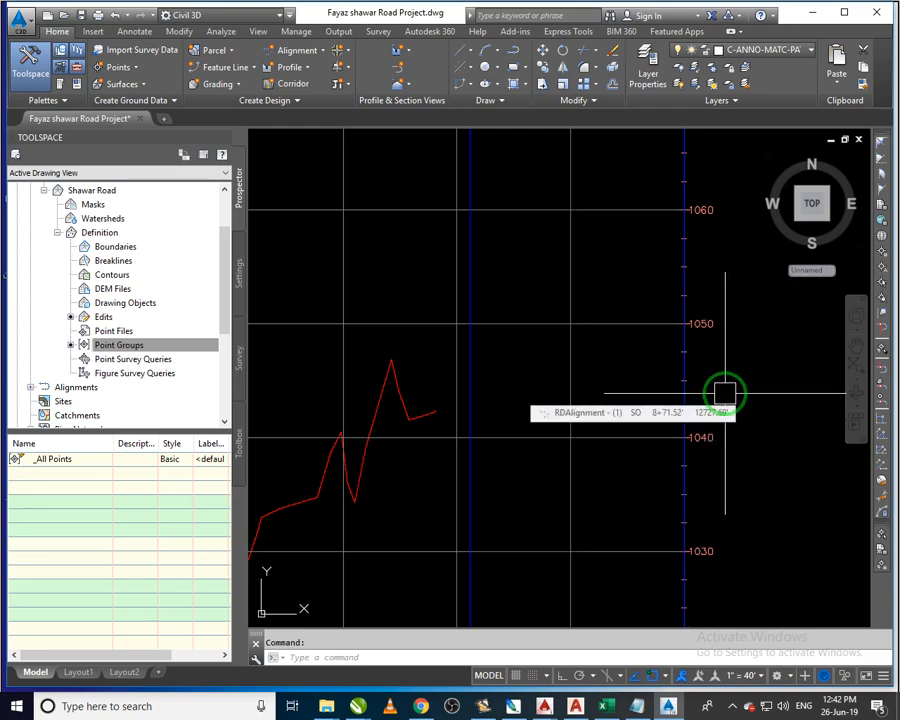
pyautogui.scroll(-5, 689, 402)
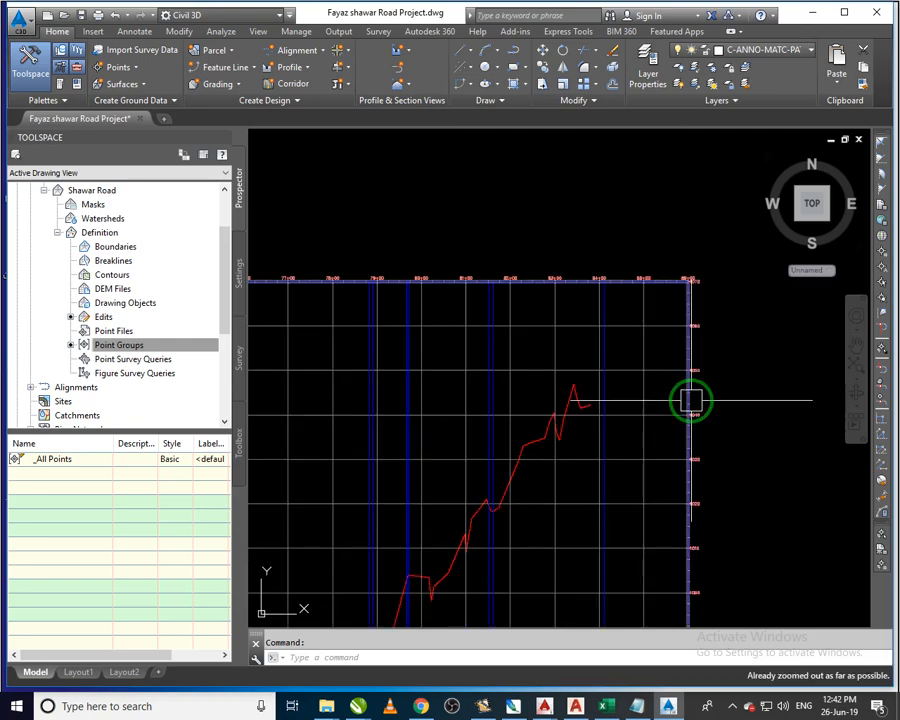
# Follow the elevation labels down the profile view's eastern axis, and return to an overview of the entire drawing
pyautogui.moveTo(619, 498); pyautogui.dragTo(619, 220, button='middle')
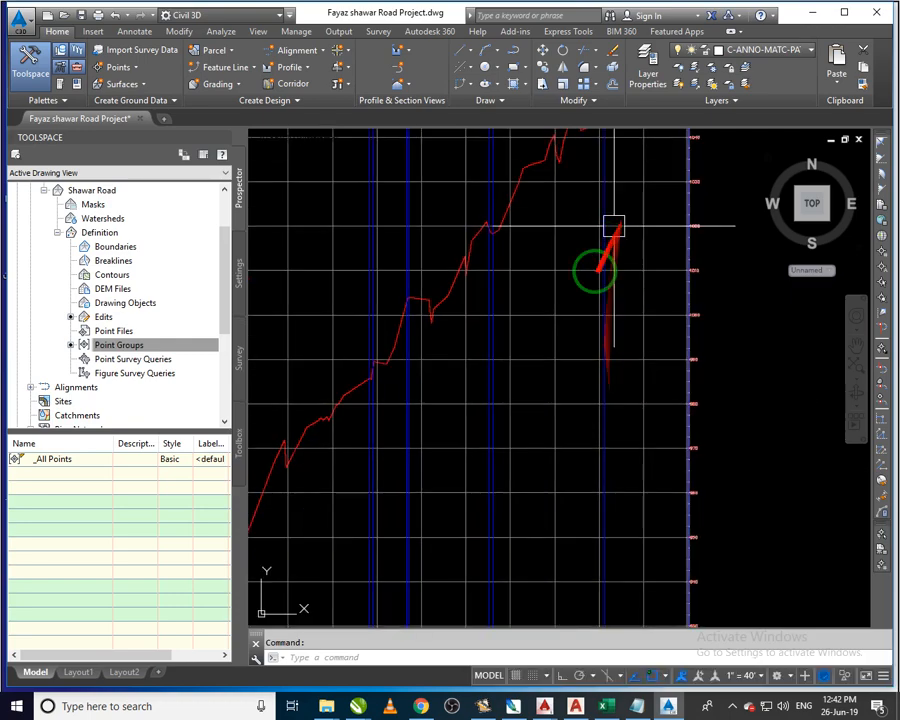
pyautogui.moveTo(621, 500); pyautogui.dragTo(589, 302, button='middle')
pyautogui.moveTo(592, 530); pyautogui.dragTo(577, 330, button='middle')
pyautogui.moveTo(597, 606); pyautogui.dragTo(589, 400, button='middle')
pyautogui.moveTo(599, 556); pyautogui.dragTo(600, 392, button='middle')
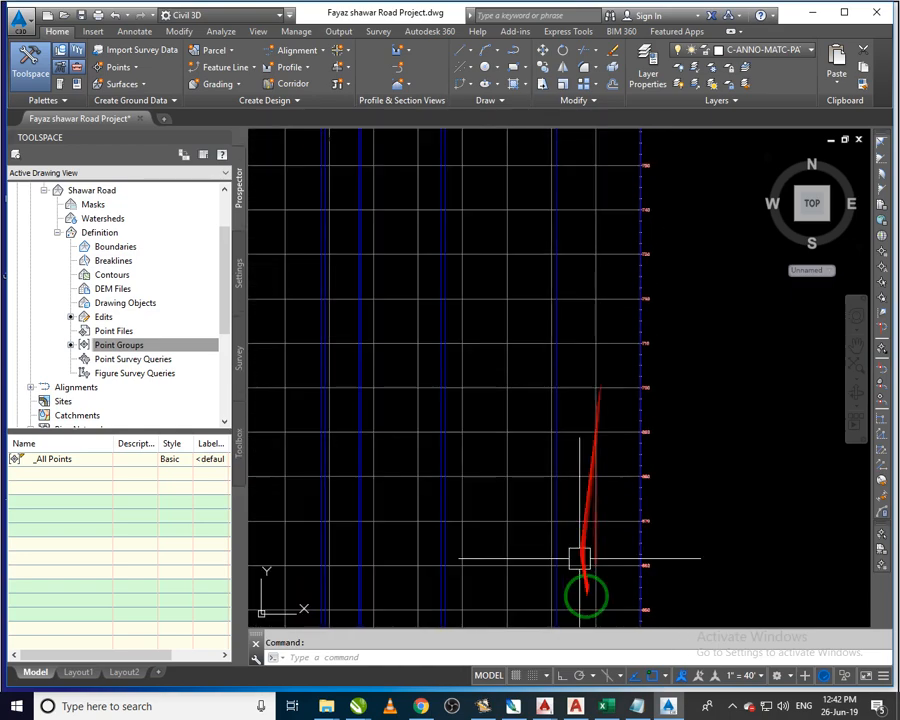
pyautogui.moveTo(587, 595); pyautogui.dragTo(597, 384, button='middle')
pyautogui.scroll(1, 595, 473)
pyautogui.scroll(-2, 595, 474)
pyautogui.moveTo(628, 540); pyautogui.dragTo(623, 367, button='middle')
pyautogui.middleClick(623, 367)
pyautogui.middleClick(623, 367)
pyautogui.moveTo(645, 562); pyautogui.dragTo(615, 466, button='middle')
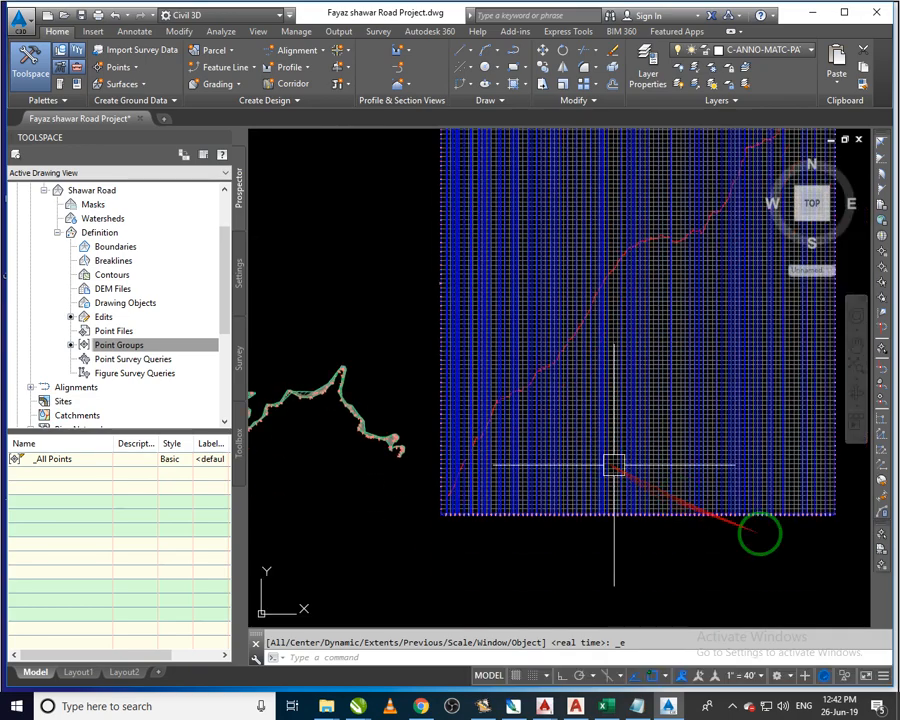
# Examine the data band's elevation labels at station 83+00 and the band's end near station 86+00 along the profile view's base
pyautogui.scroll(4, 847, 525)
pyautogui.scroll(10, 782, 476)
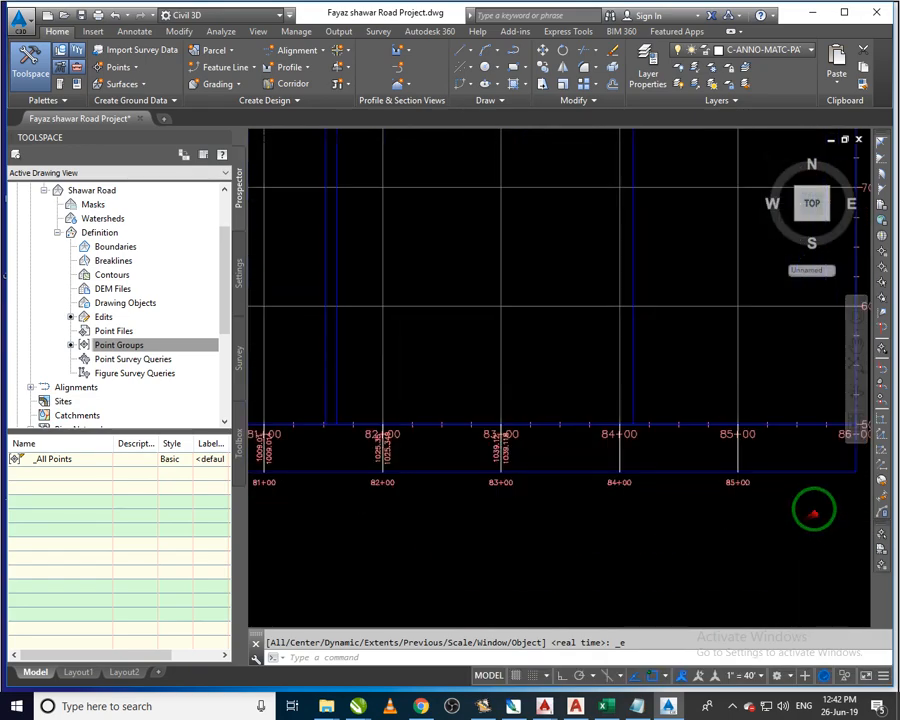
pyautogui.moveTo(786, 524); pyautogui.dragTo(612, 564, button='middle')
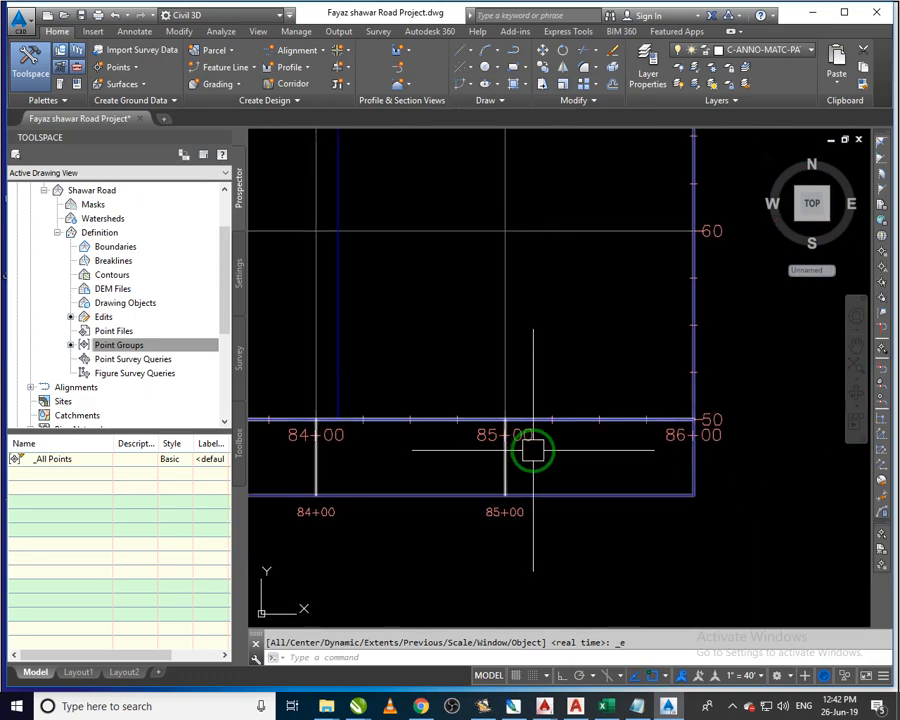
pyautogui.scroll(-5, 545, 515)
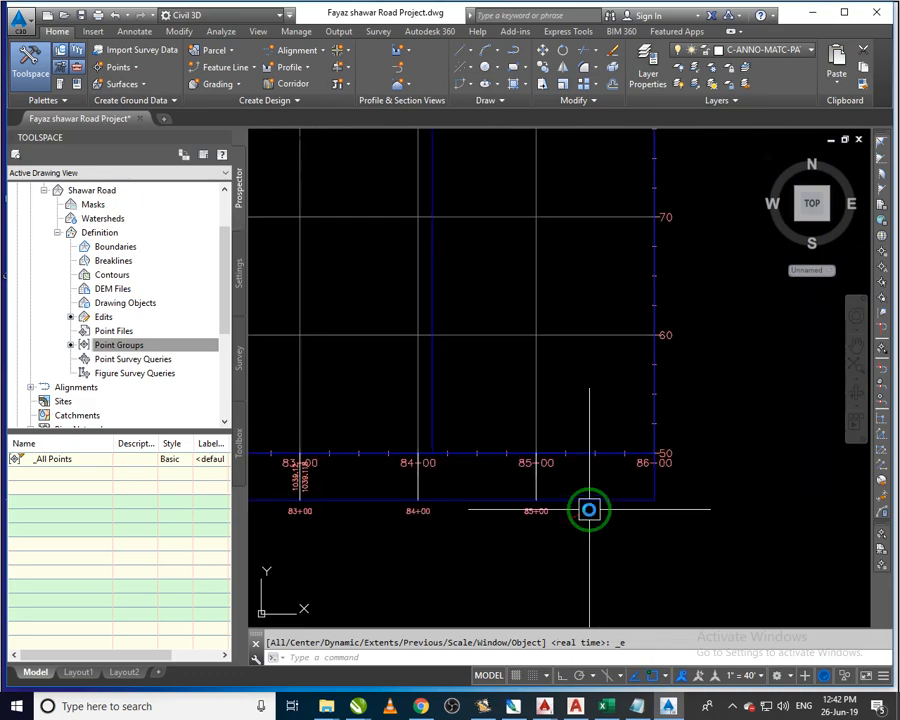
pyautogui.scroll(6, 485, 497)
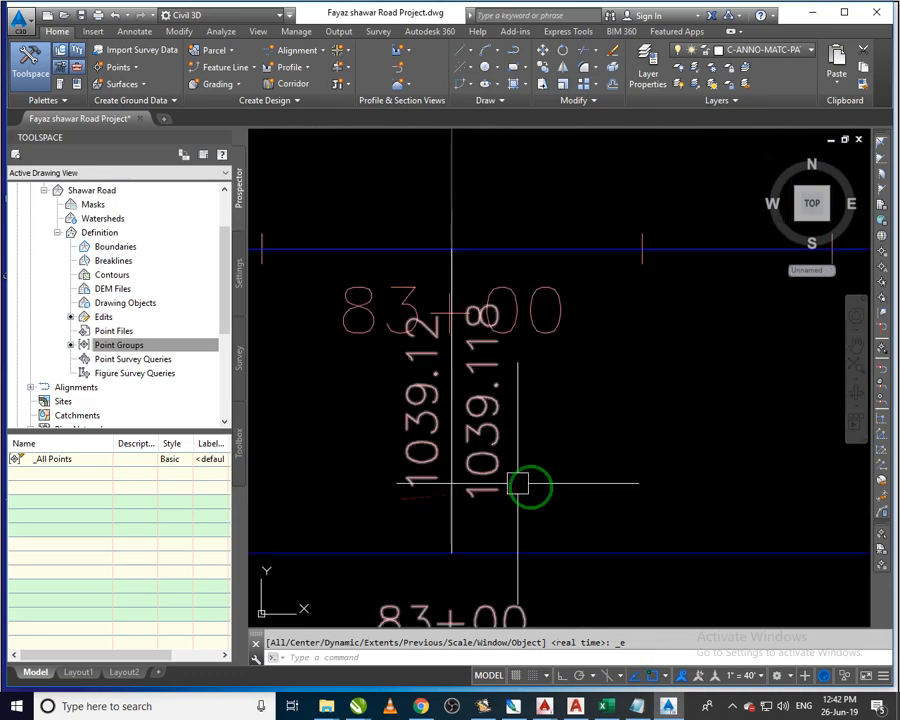
pyautogui.scroll(-3, 580, 470)
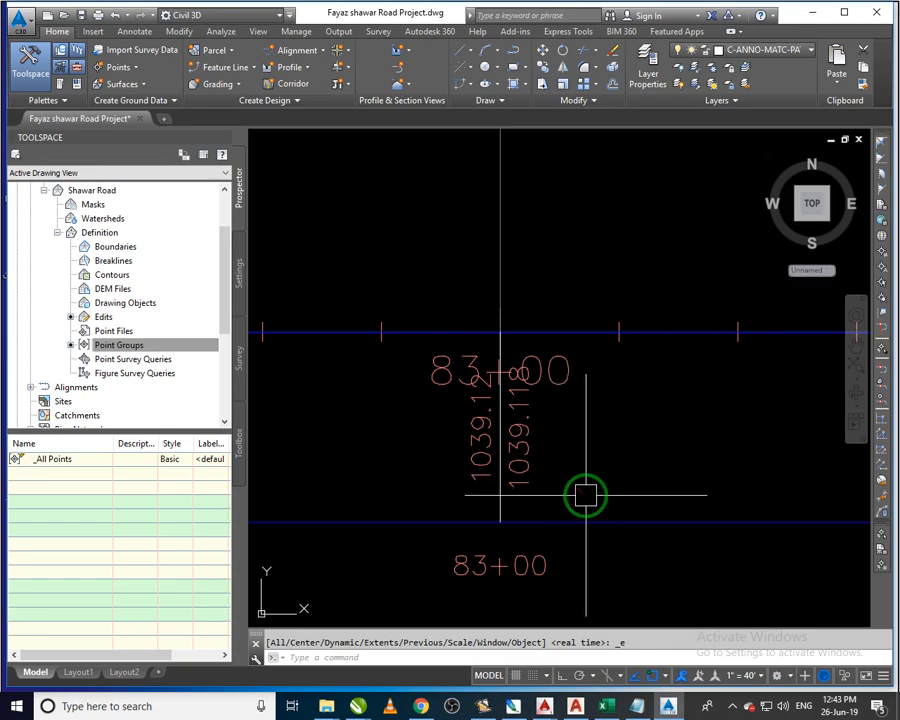
pyautogui.scroll(-6, 532, 456)
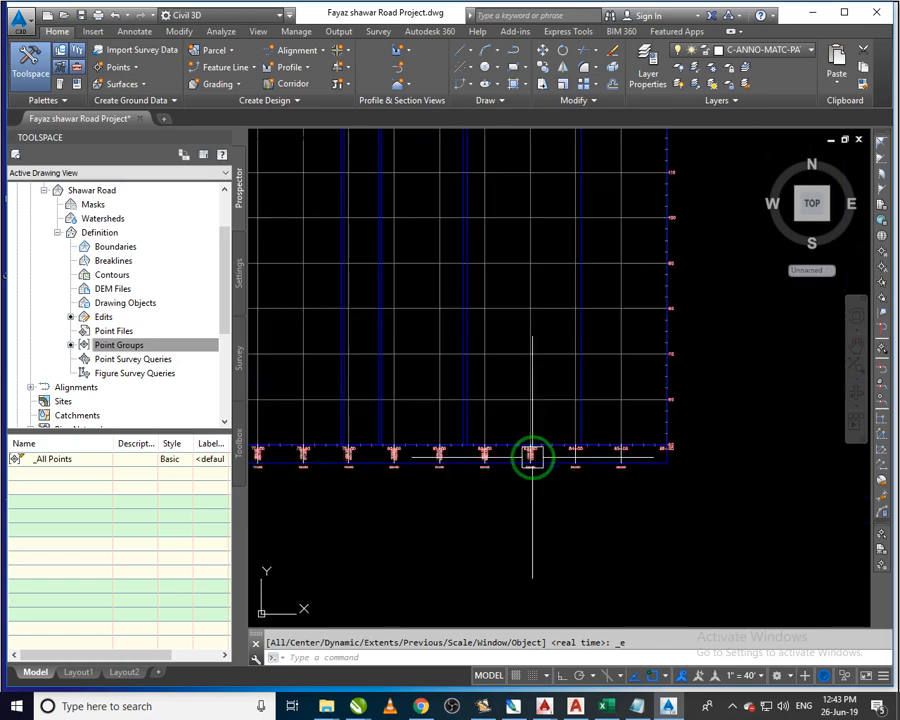
# Follow the data band along the profile view's base back to its starting stations and check the labels there
pyautogui.moveTo(437, 440); pyautogui.dragTo(734, 423, button='middle')
pyautogui.scroll(-1, 734, 423)
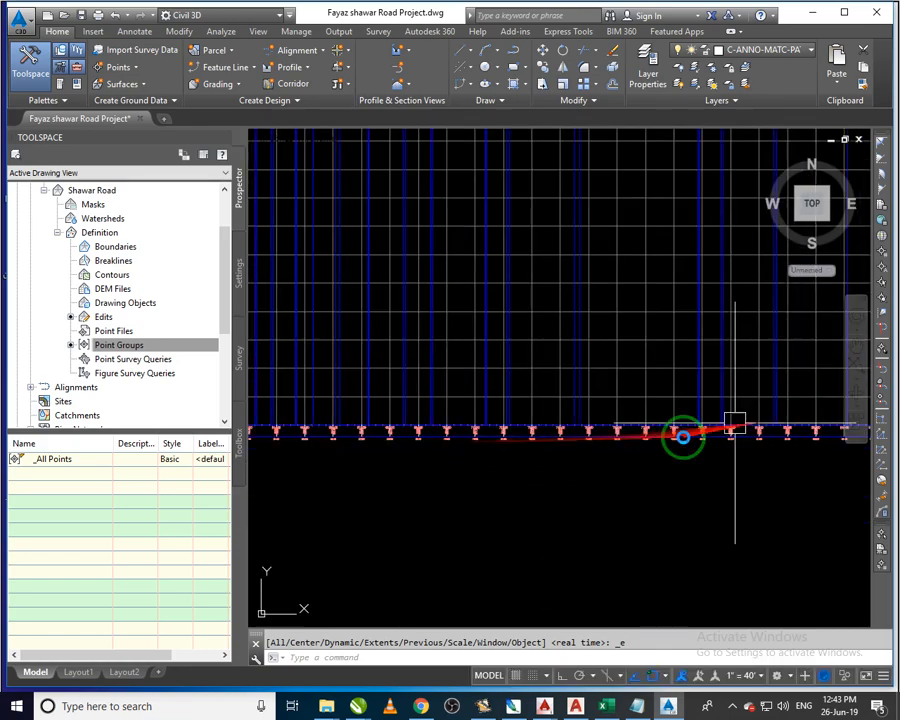
pyautogui.moveTo(533, 446); pyautogui.dragTo(752, 453, button='middle')
pyautogui.moveTo(452, 444); pyautogui.dragTo(742, 463, button='middle')
pyautogui.moveTo(437, 473)
pyautogui.mouseDown(button='middle')
pyautogui.moveTo(709, 467)
pyautogui.moveTo(550, 480)
pyautogui.moveTo(661, 486)
pyautogui.mouseUp(button='middle')
pyautogui.moveTo(430, 486); pyautogui.dragTo(683, 490, button='middle')
pyautogui.moveTo(414, 486)
pyautogui.mouseDown(button='middle')
pyautogui.moveTo(771, 472)
pyautogui.moveTo(729, 494)
pyautogui.mouseUp(button='middle')
pyautogui.scroll(4, 454, 460)
pyautogui.scroll(4, 507, 445)
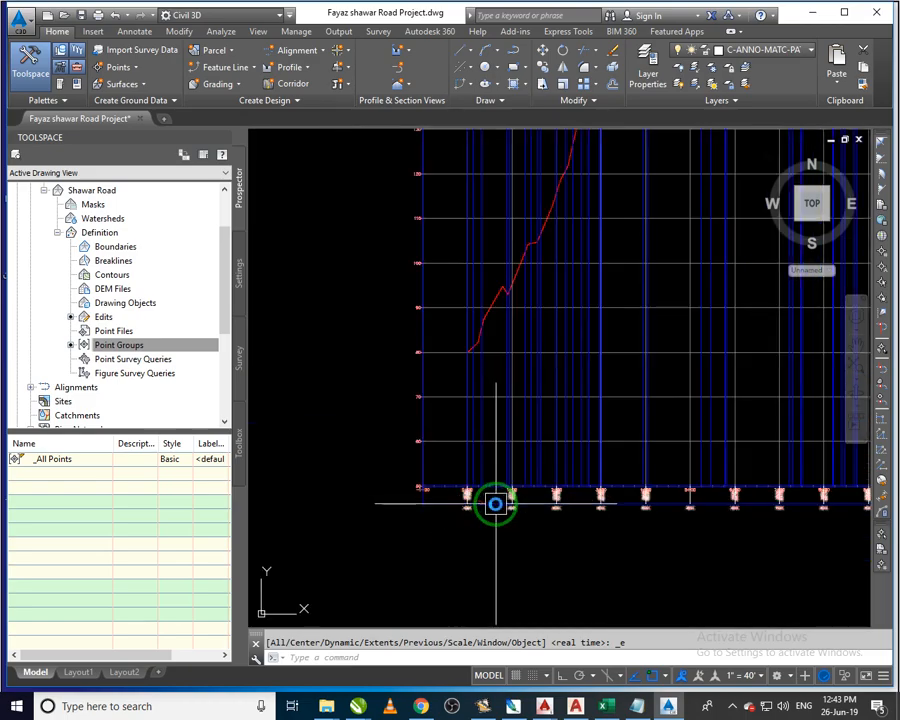
pyautogui.moveTo(656, 529)
pyautogui.mouseDown(button='middle')
pyautogui.moveTo(437, 553)
pyautogui.moveTo(421, 588)
pyautogui.moveTo(448, 612)
pyautogui.mouseUp(button='middle')
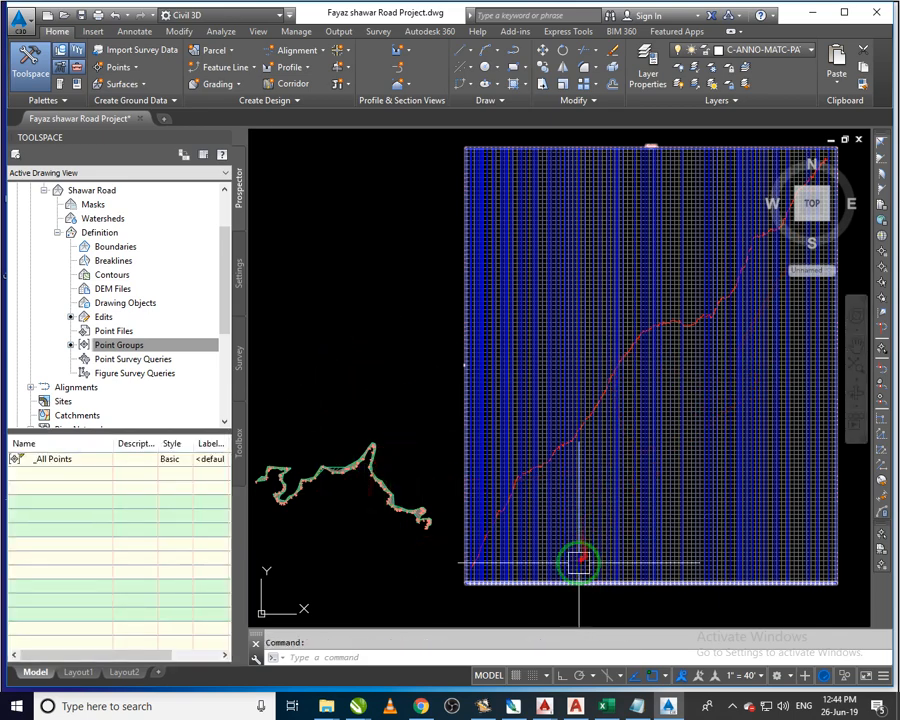
# Examine the existing ground line against the profile view grid, up close and across the whole view
pyautogui.moveTo(578, 564)
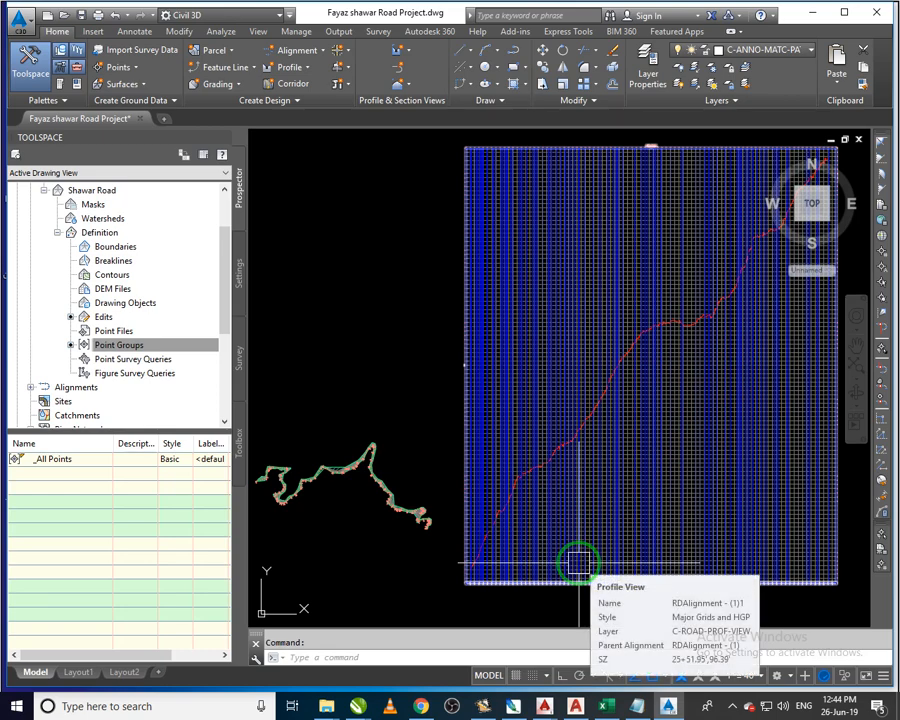
pyautogui.scroll(2, 507, 541)
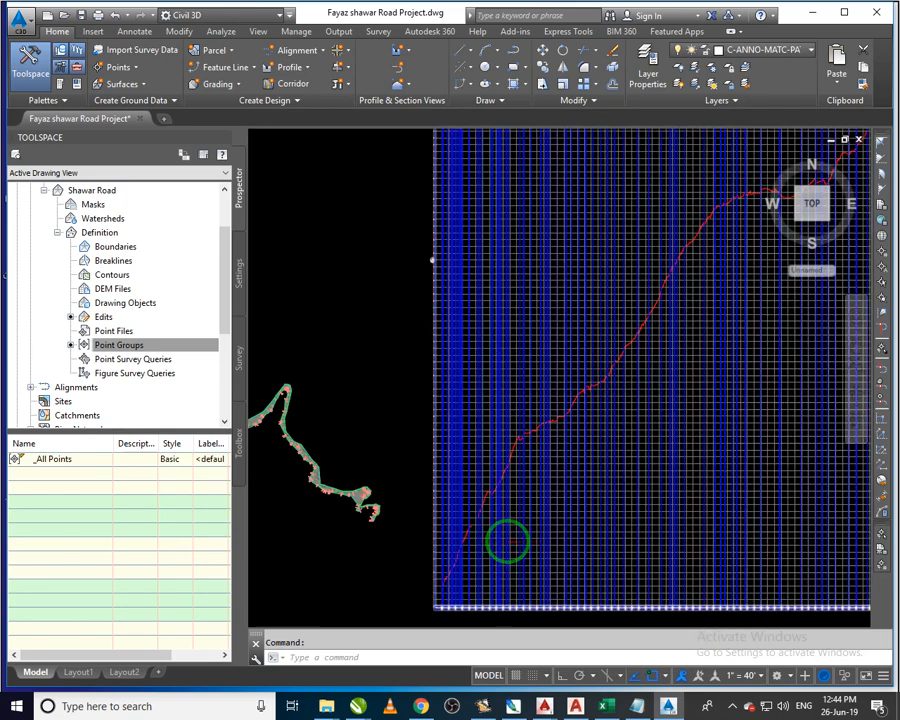
pyautogui.scroll(2, 507, 541)
pyautogui.scroll(3, 474, 458)
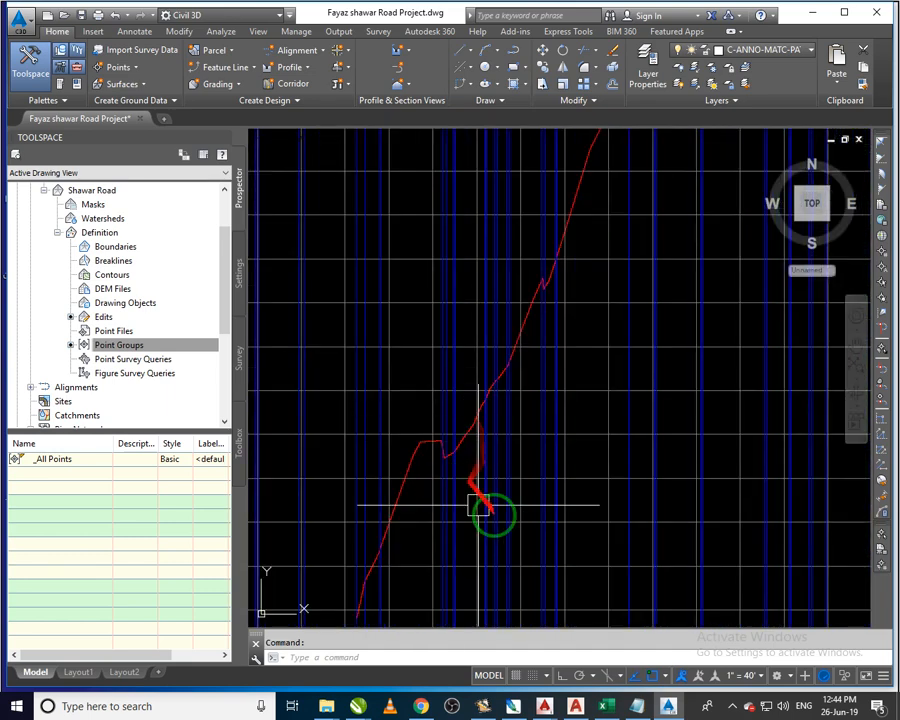
pyautogui.moveTo(509, 522)
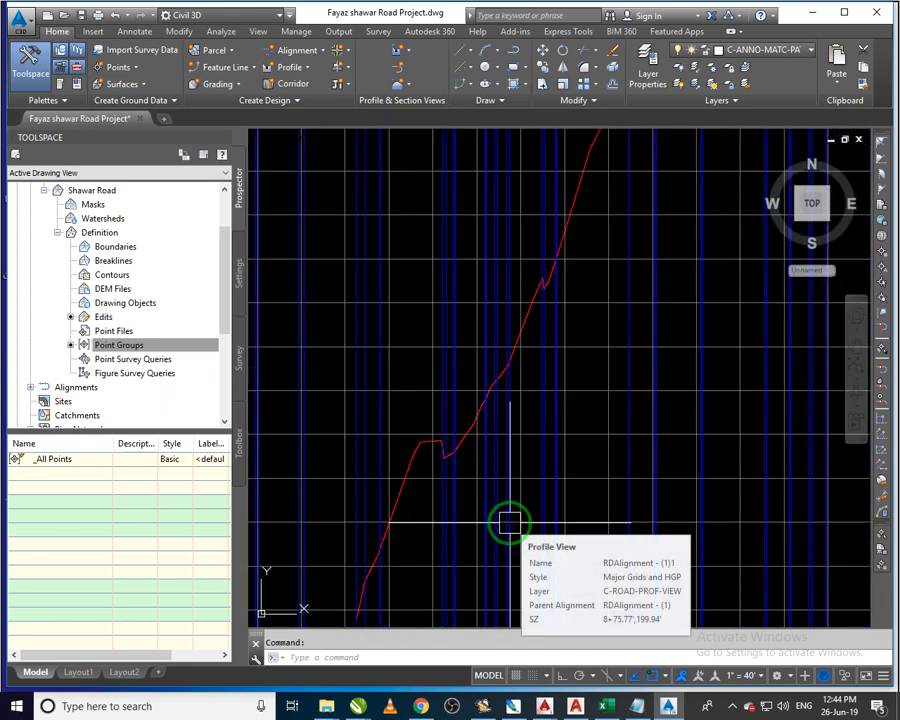
pyautogui.scroll(-5, 437, 441)
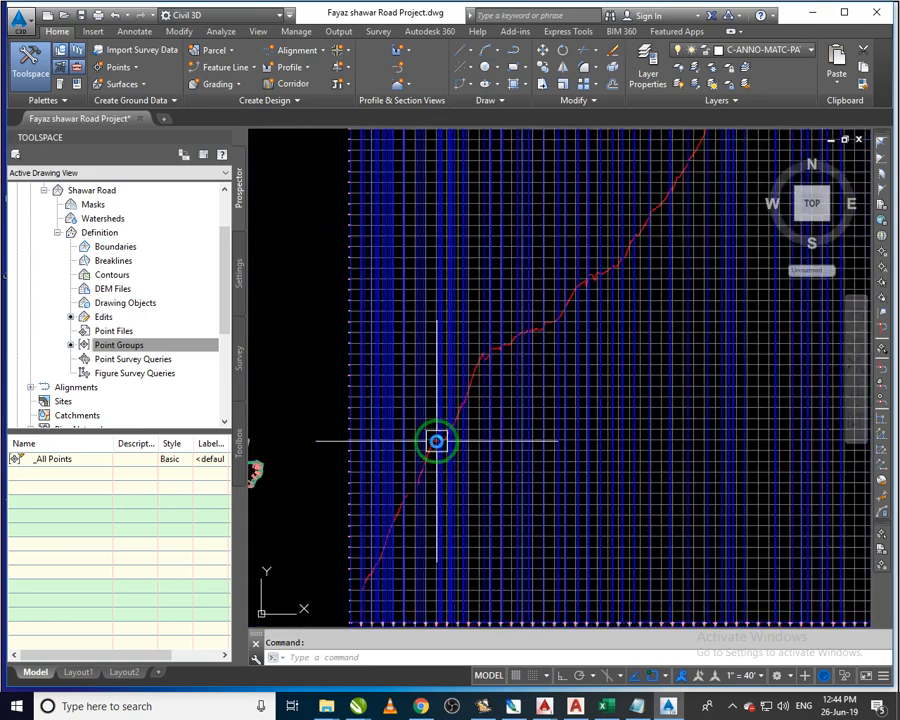
pyautogui.scroll(-2, 437, 441)
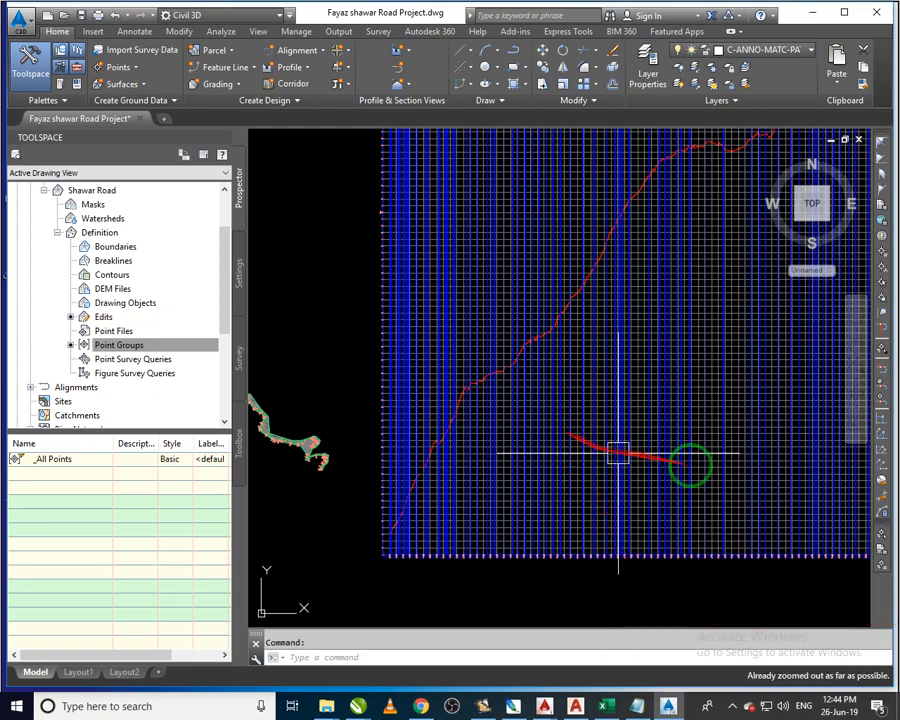
pyautogui.moveTo(687, 466); pyautogui.dragTo(565, 538, button='middle')
pyautogui.middleClick(565, 538)
pyautogui.middleClick(565, 538)
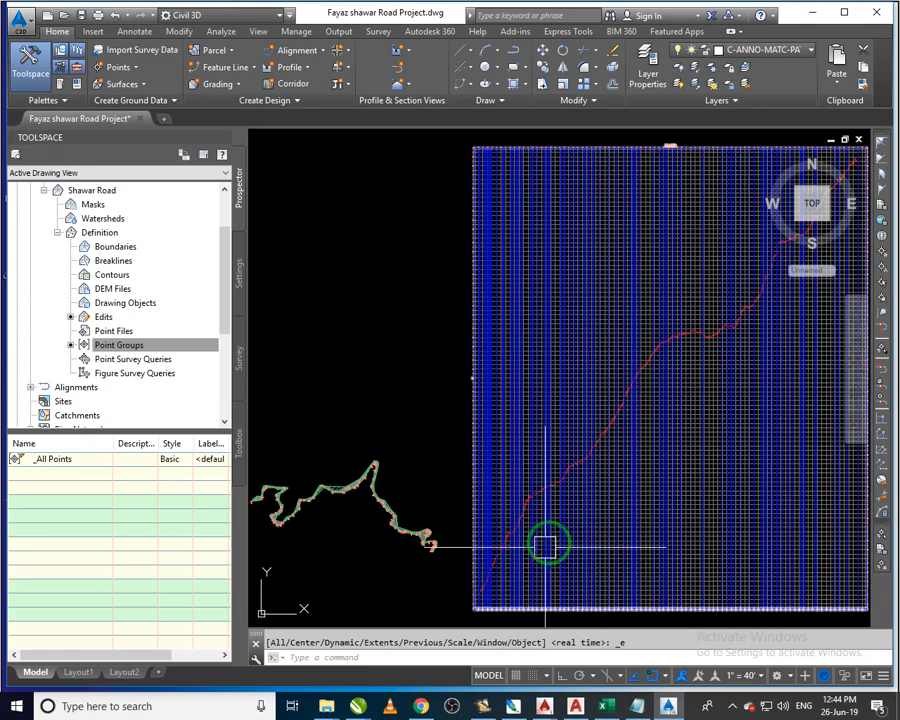
pyautogui.moveTo(761, 410); pyautogui.dragTo(565, 468, button='middle')
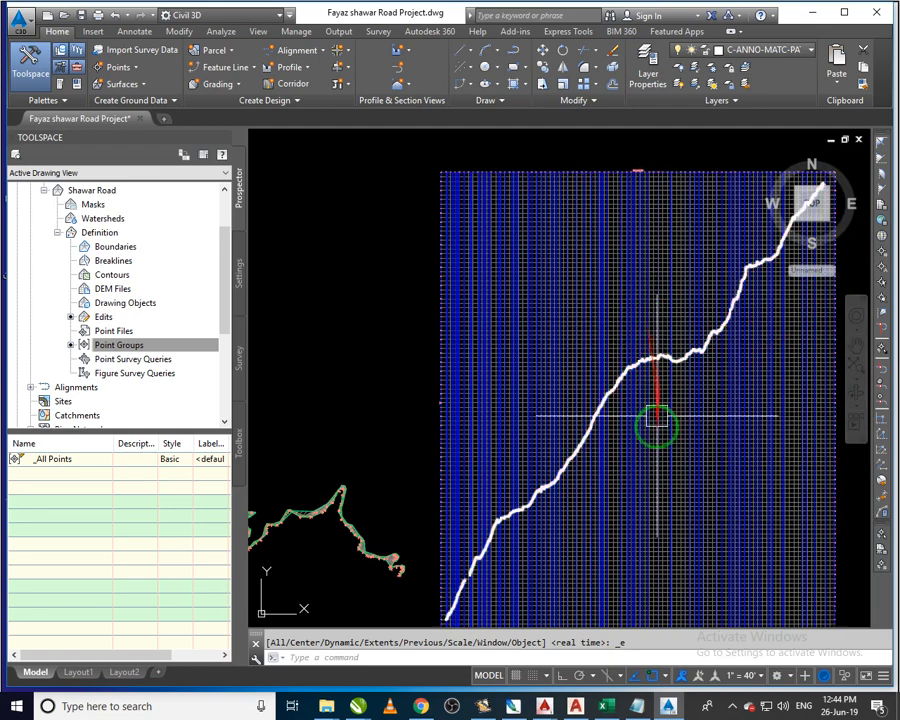
pyautogui.moveTo(657, 483)
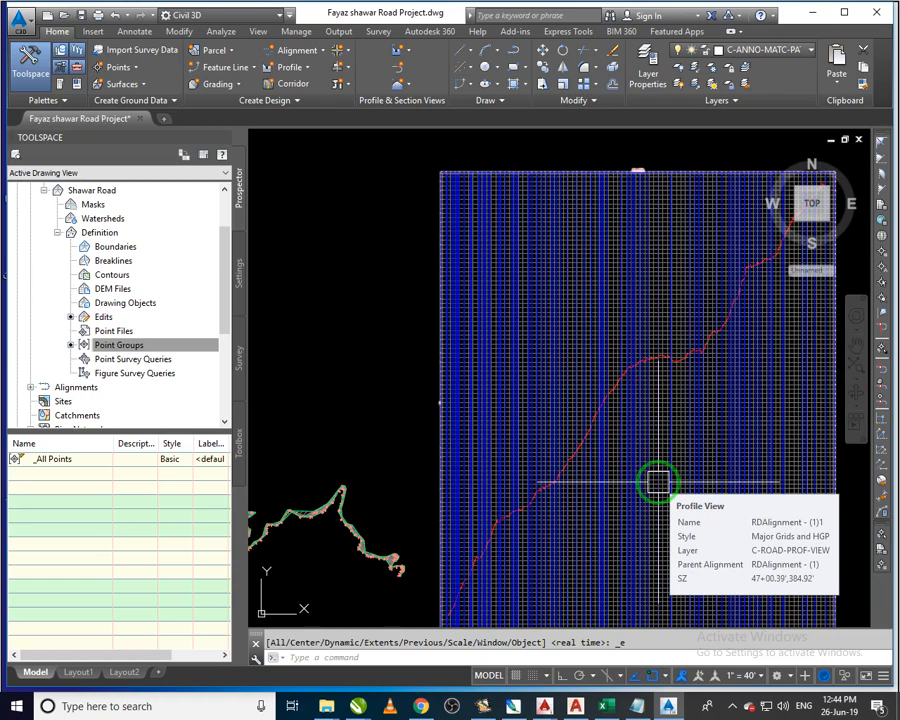
# Add a spot elevation label to the Shawar Road surface just northwest of station 83+00
pyautogui.moveTo(396, 564); pyautogui.dragTo(640, 432, button='middle')
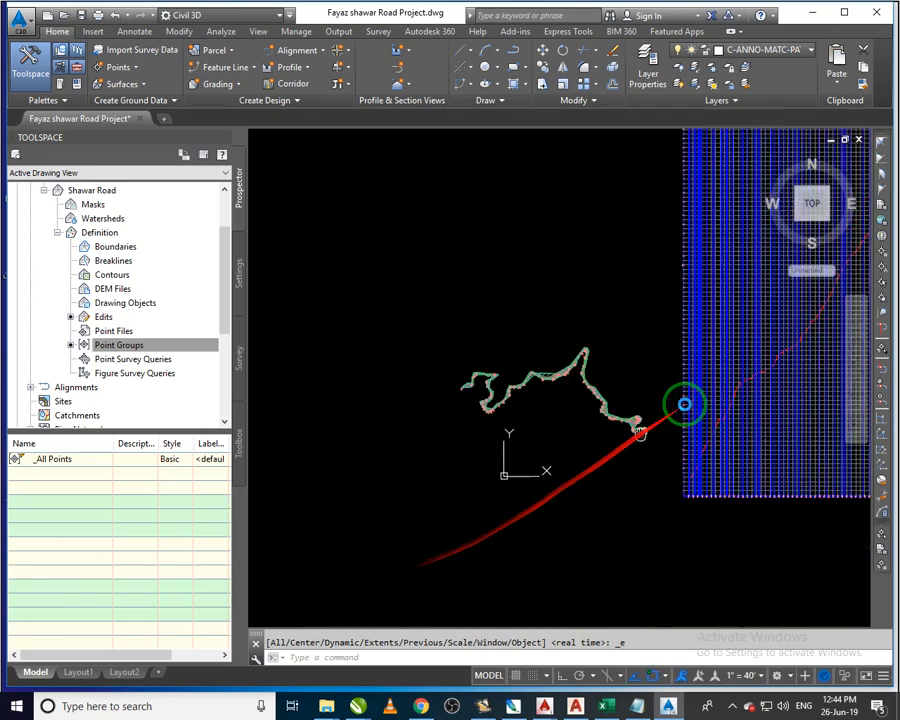
pyautogui.scroll(3, 578, 362)
pyautogui.scroll(2, 428, 325)
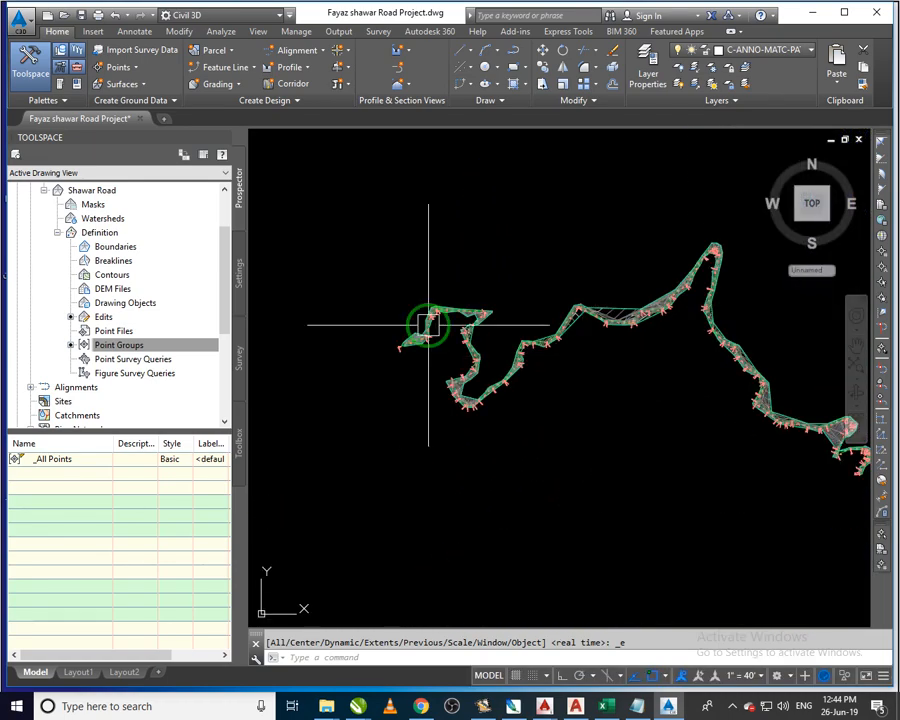
pyautogui.scroll(2, 428, 325)
pyautogui.scroll(2, 378, 376)
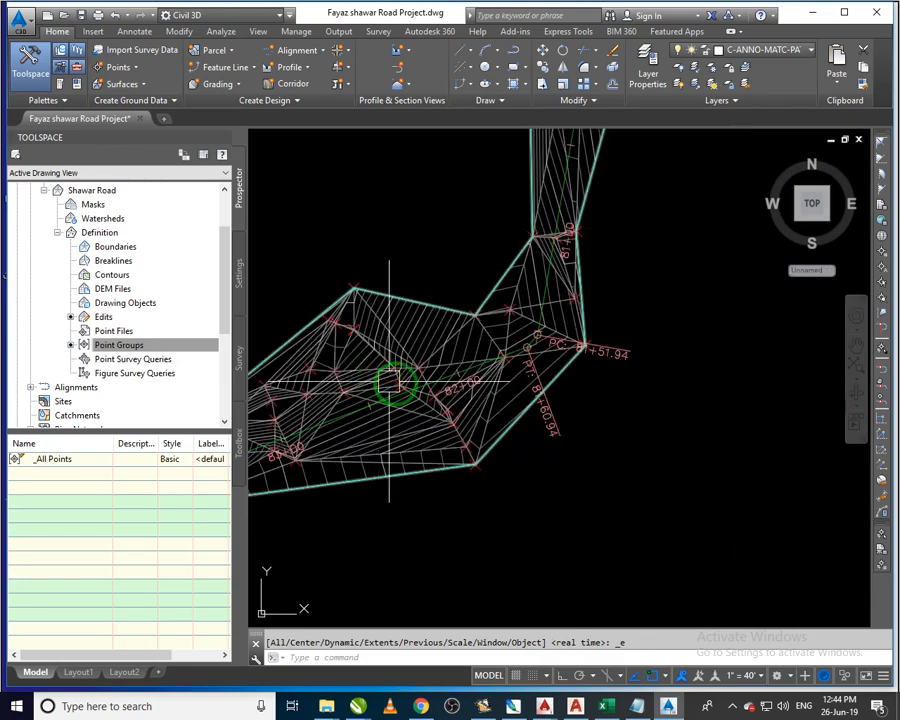
pyautogui.moveTo(437, 380)
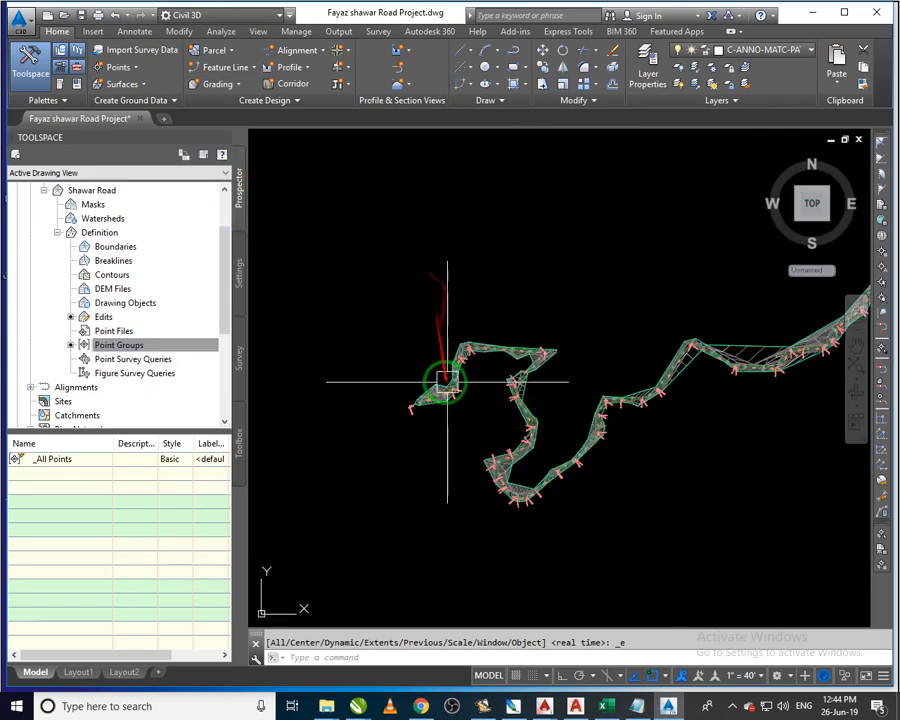
pyautogui.scroll(4, 438, 376)
pyautogui.click(438, 376)
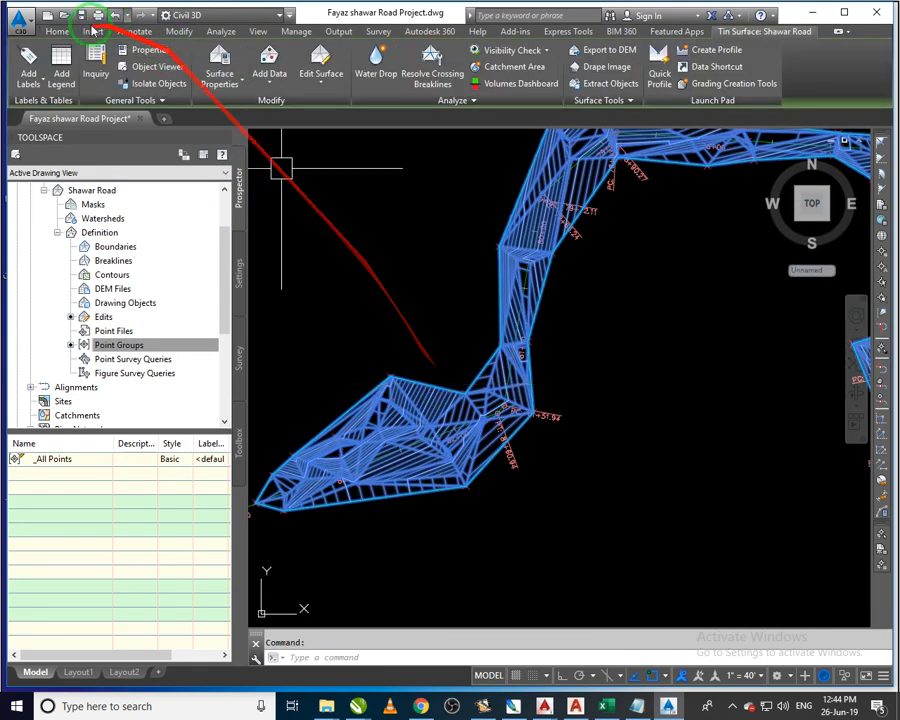
pyautogui.click(28, 74)
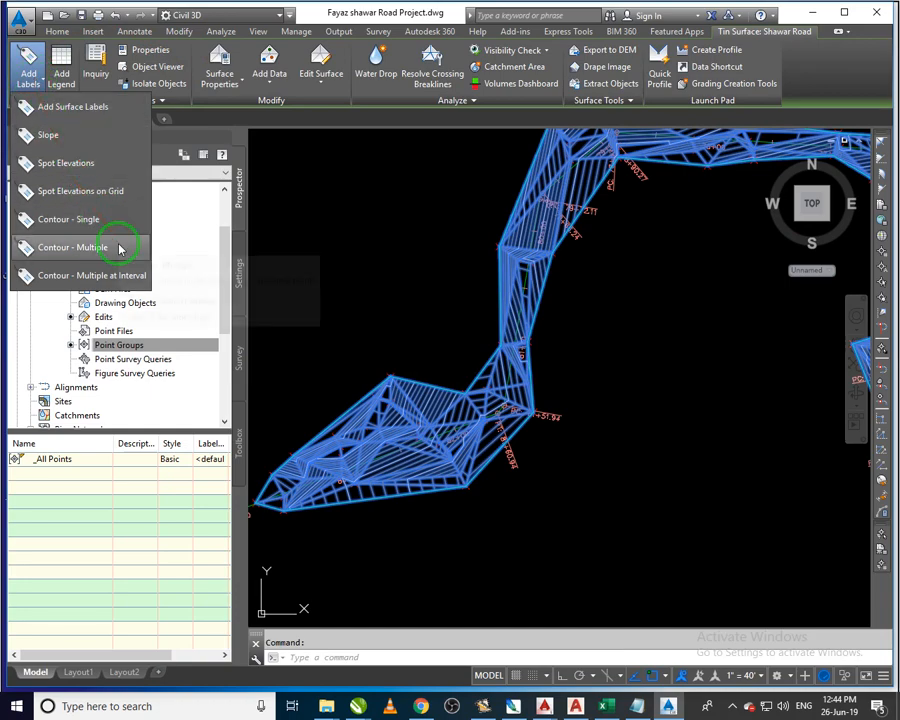
pyautogui.click(95, 165)
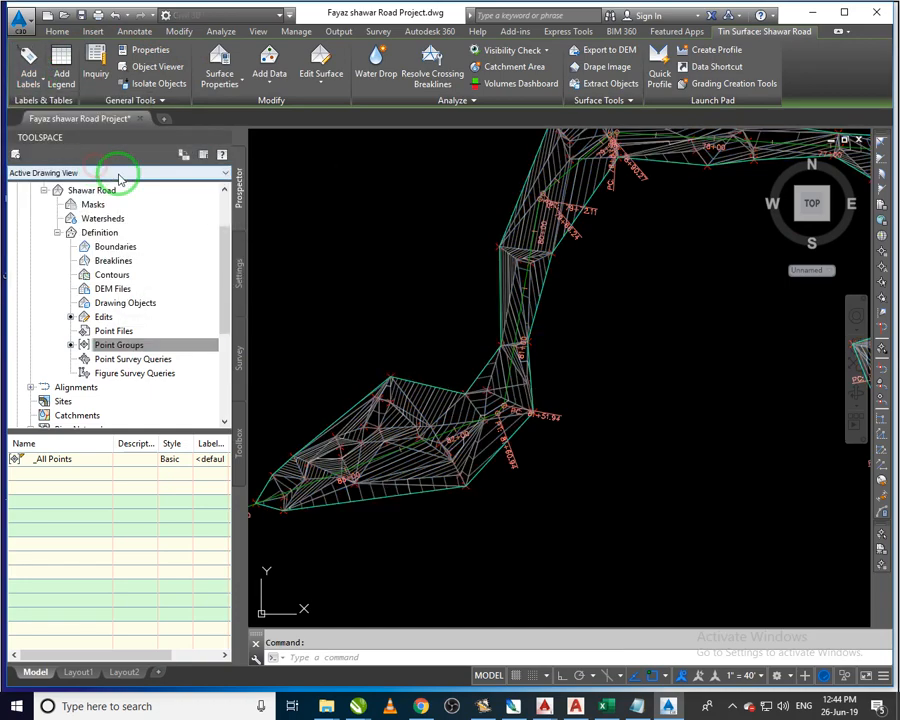
pyautogui.scroll(5, 330, 430)
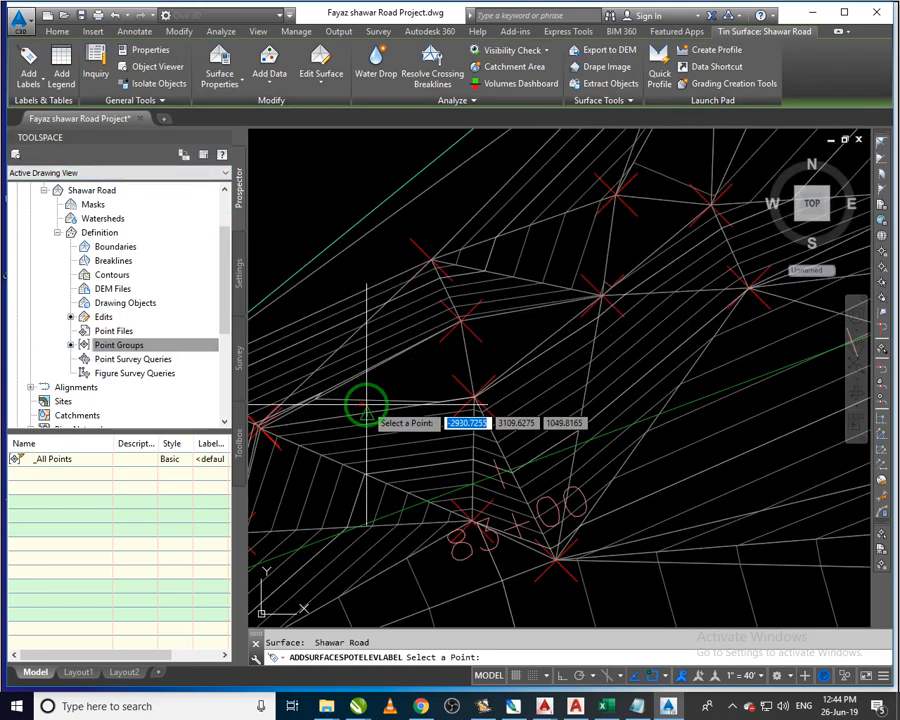
pyautogui.click(364, 400)
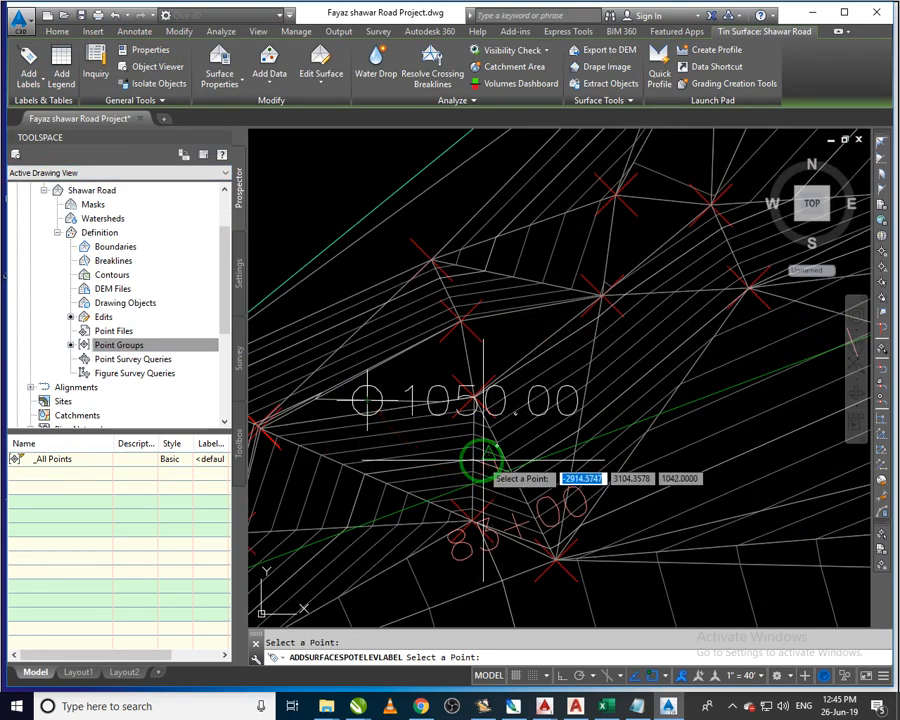
# Place two more spot elevation labels on the surface, one beside station 81+00 and one just below station 76+00
pyautogui.scroll(-6, 444, 452)
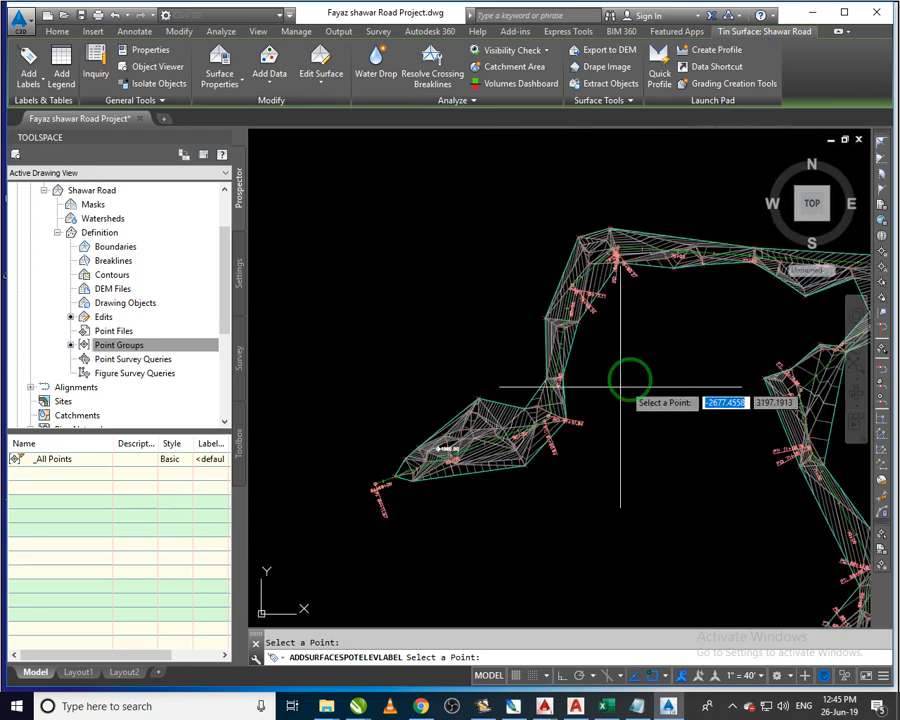
pyautogui.scroll(5, 548, 446)
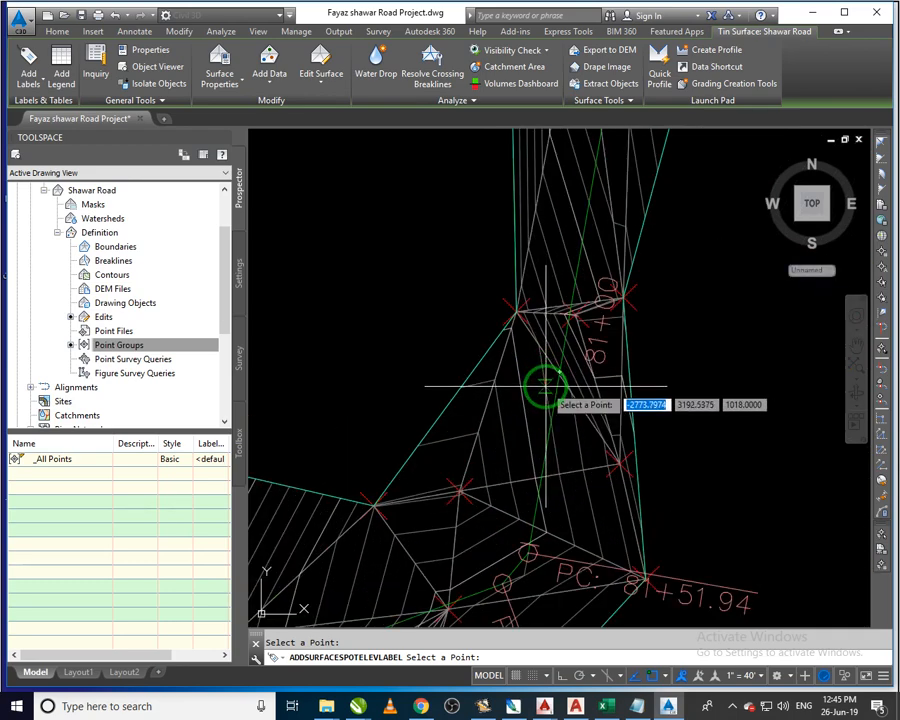
pyautogui.click(545, 386)
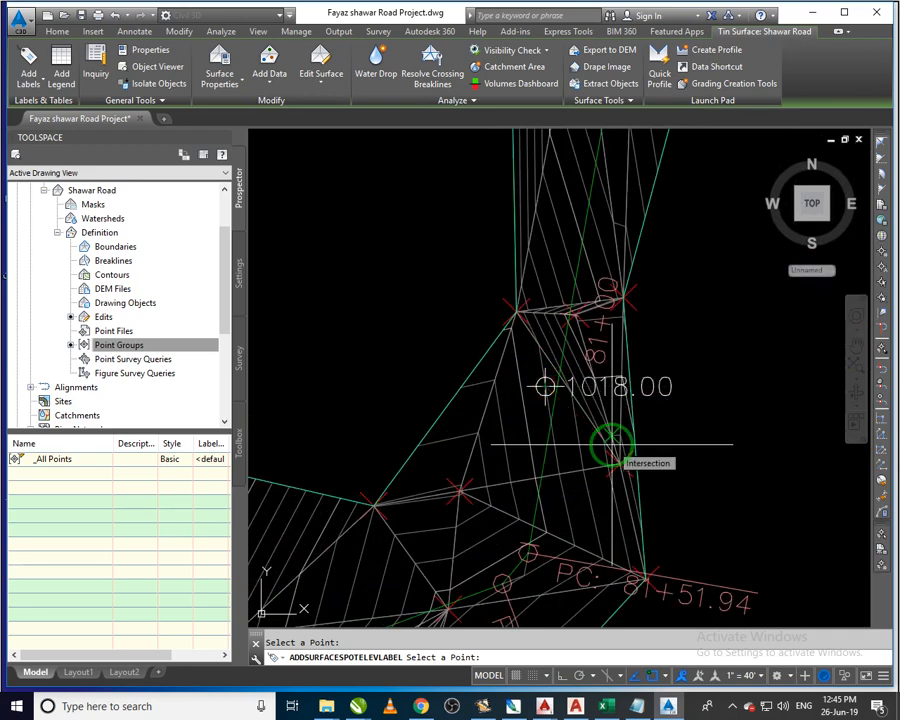
pyautogui.scroll(-6, 610, 445)
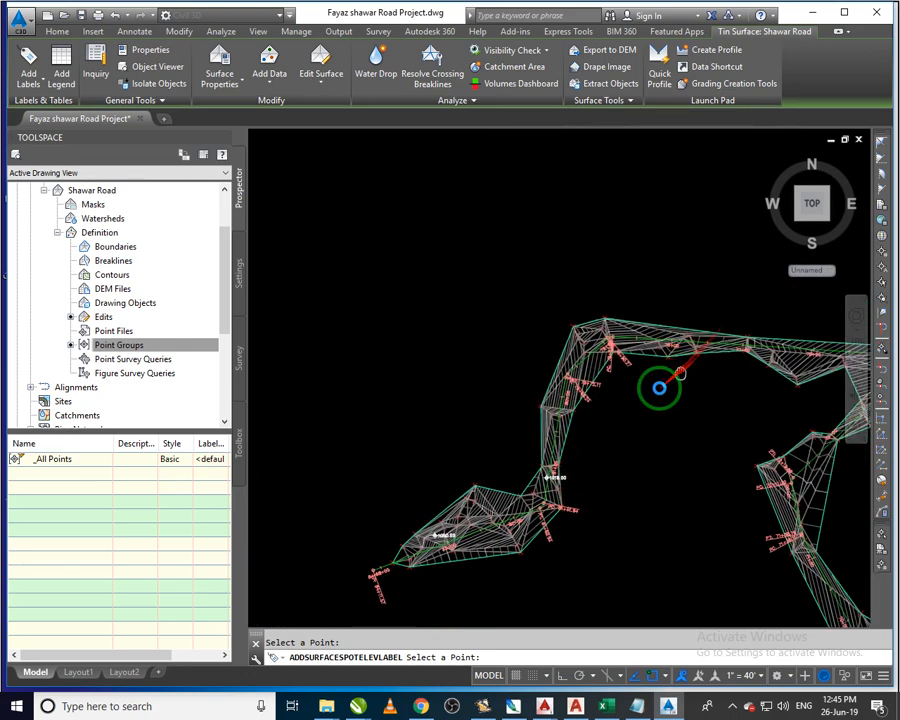
pyautogui.scroll(5, 605, 375)
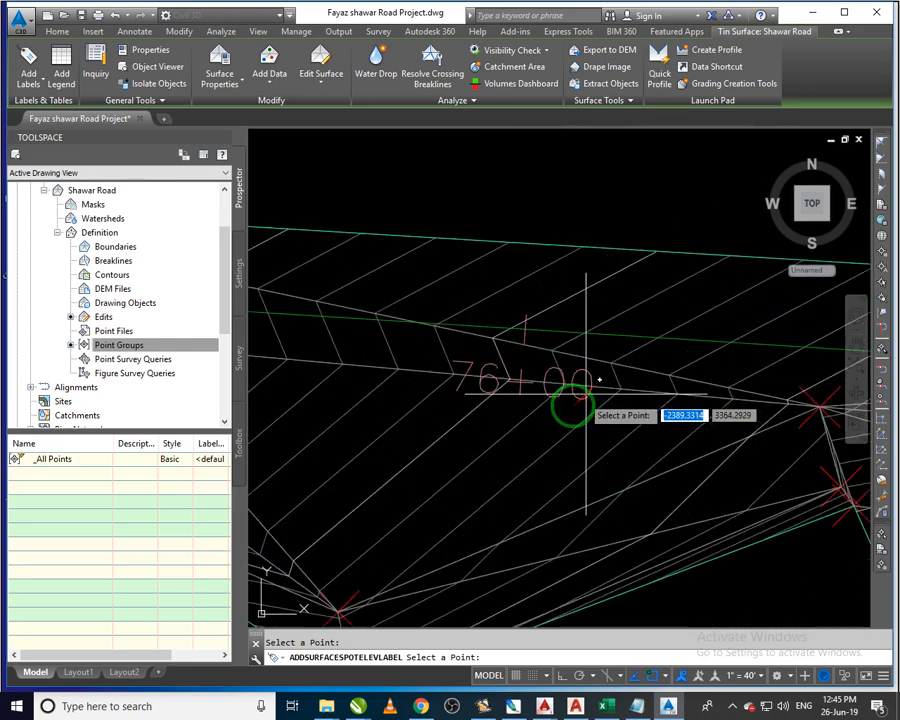
pyautogui.click(508, 430)
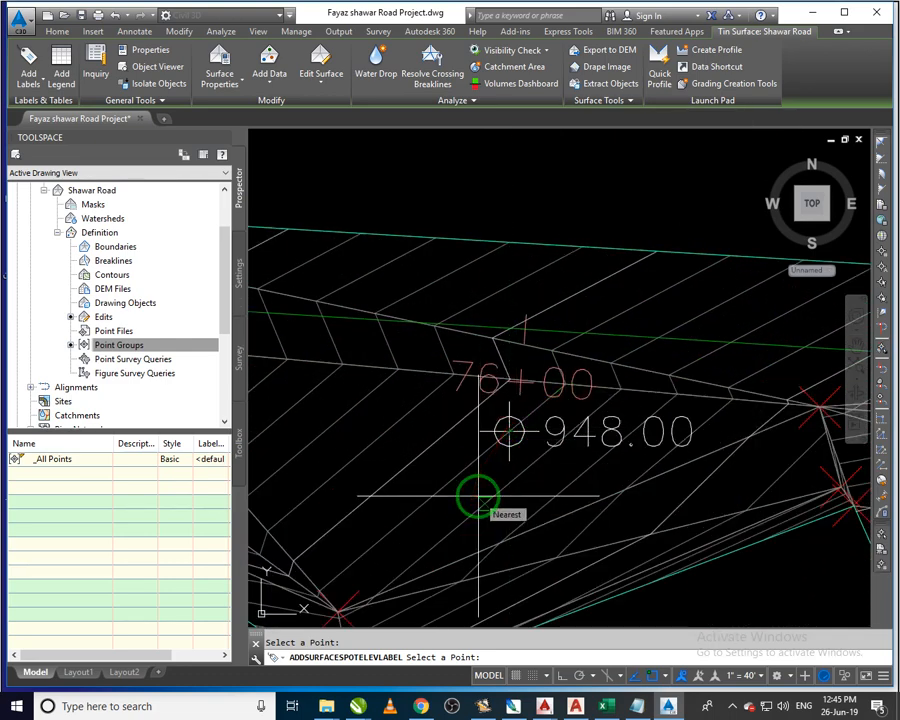
pyautogui.scroll(-8, 464, 382)
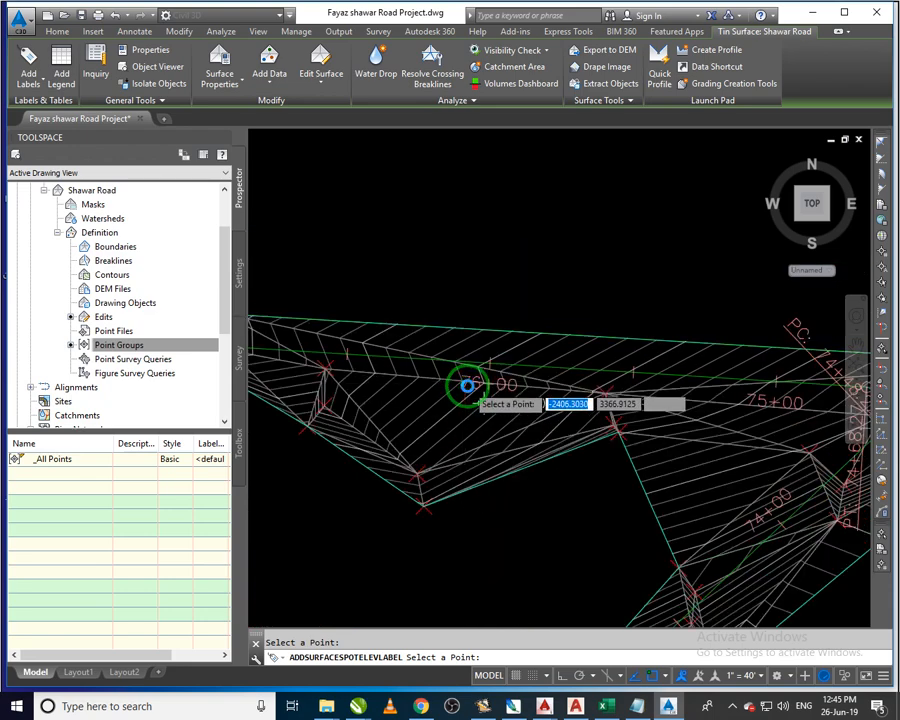
pyautogui.scroll(-2, 473, 346)
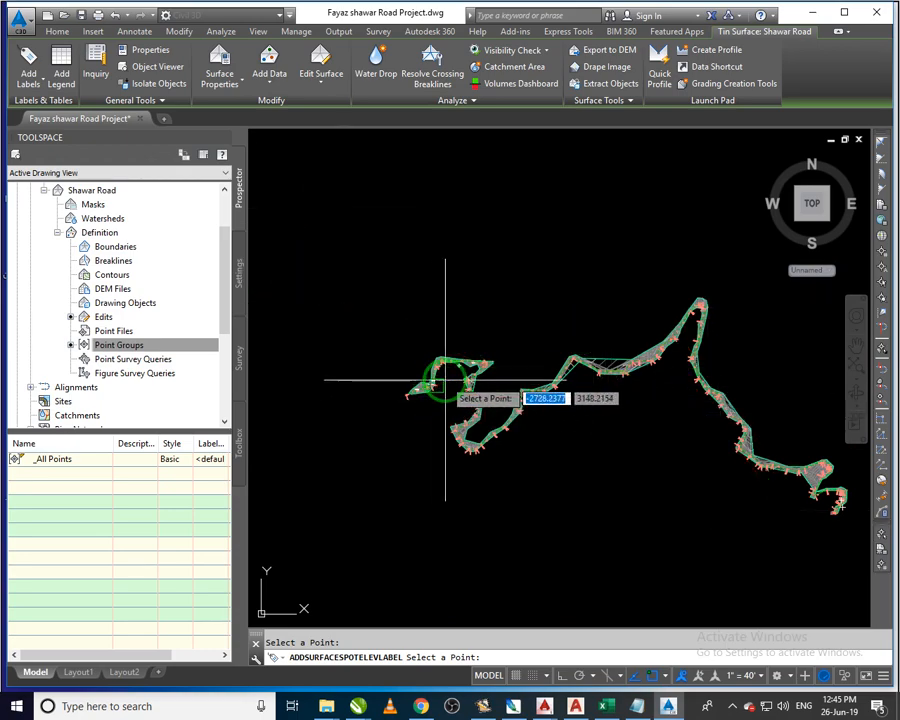
# Label multiple contours of the Shawar Road surface along a diagonal line crossing it from northwest to southeast near station 82+00
pyautogui.click(39, 87)
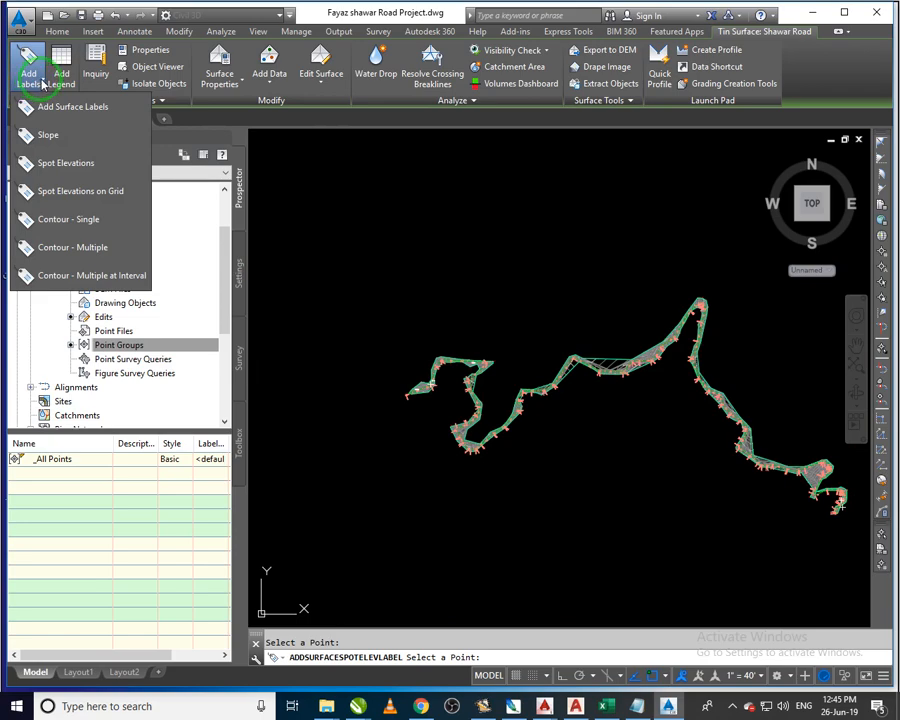
pyautogui.click(121, 249)
pyautogui.scroll(5, 420, 380)
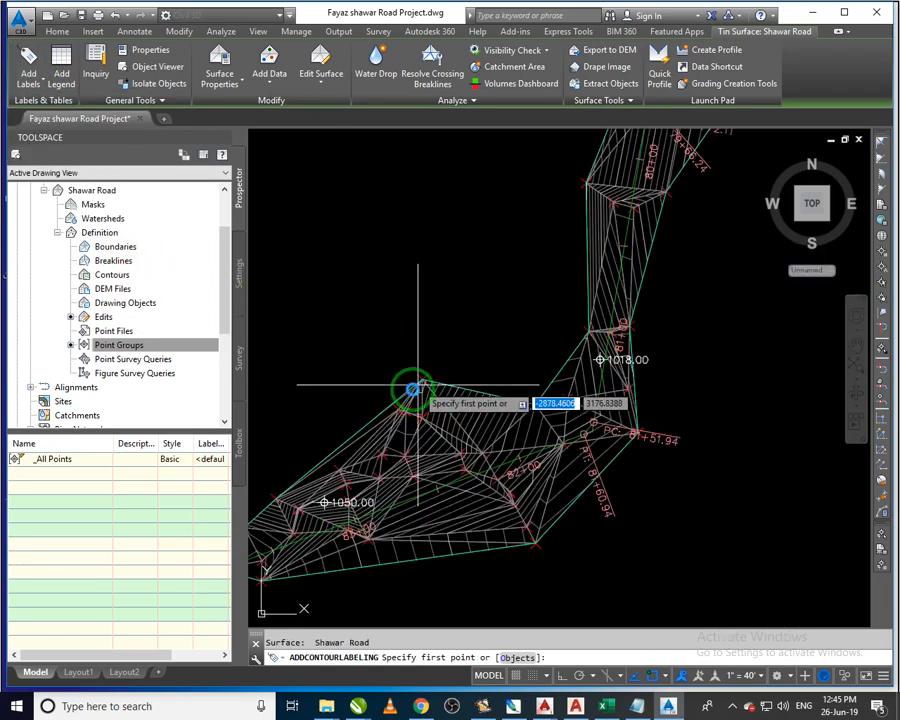
pyautogui.click(310, 390)
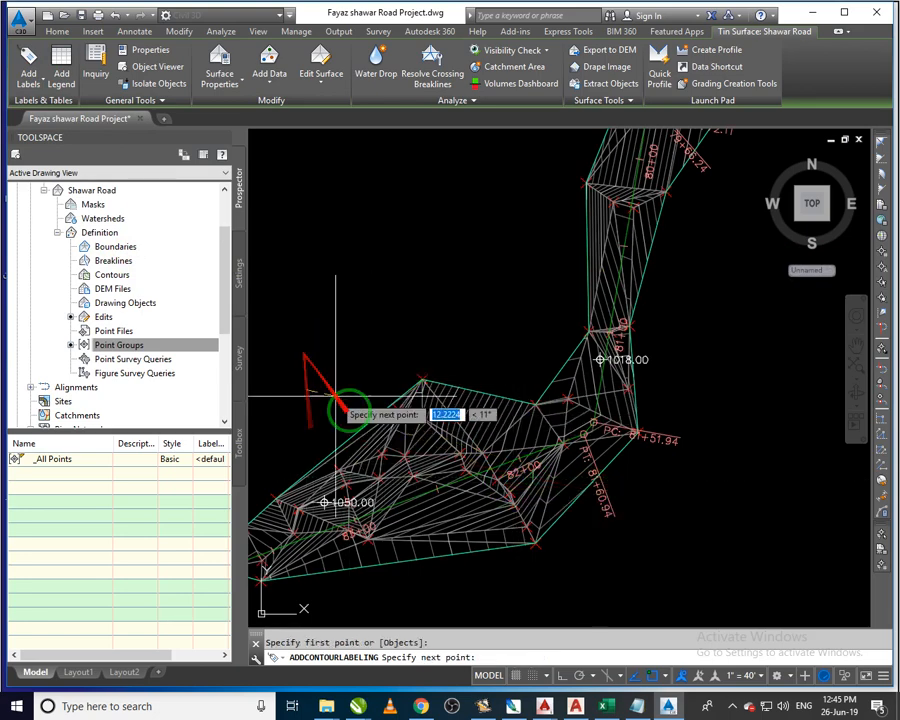
pyautogui.click(632, 571)
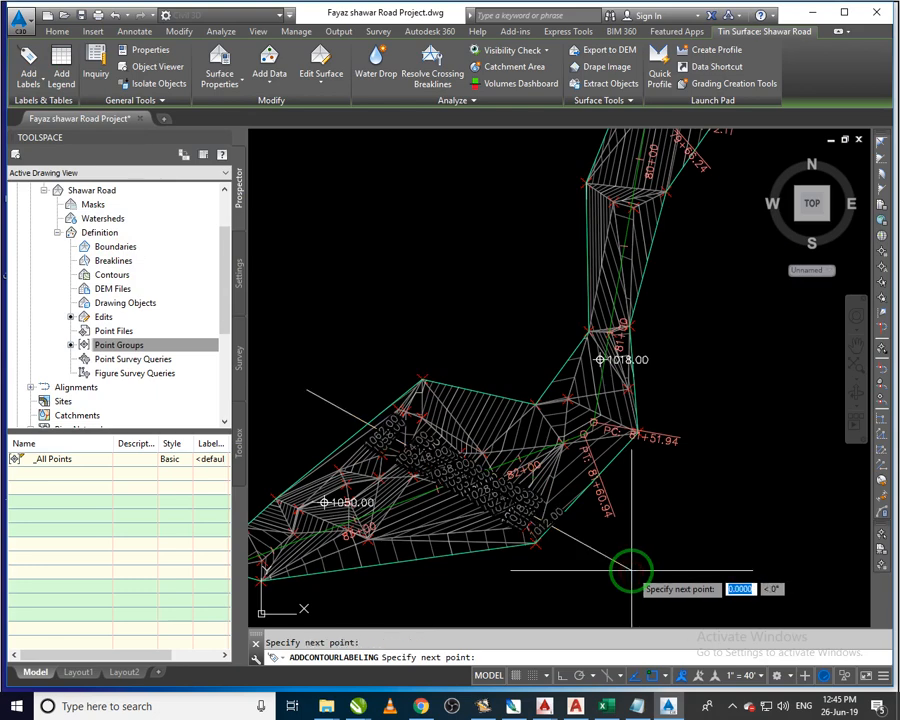
pyautogui.scroll(5, 496, 514)
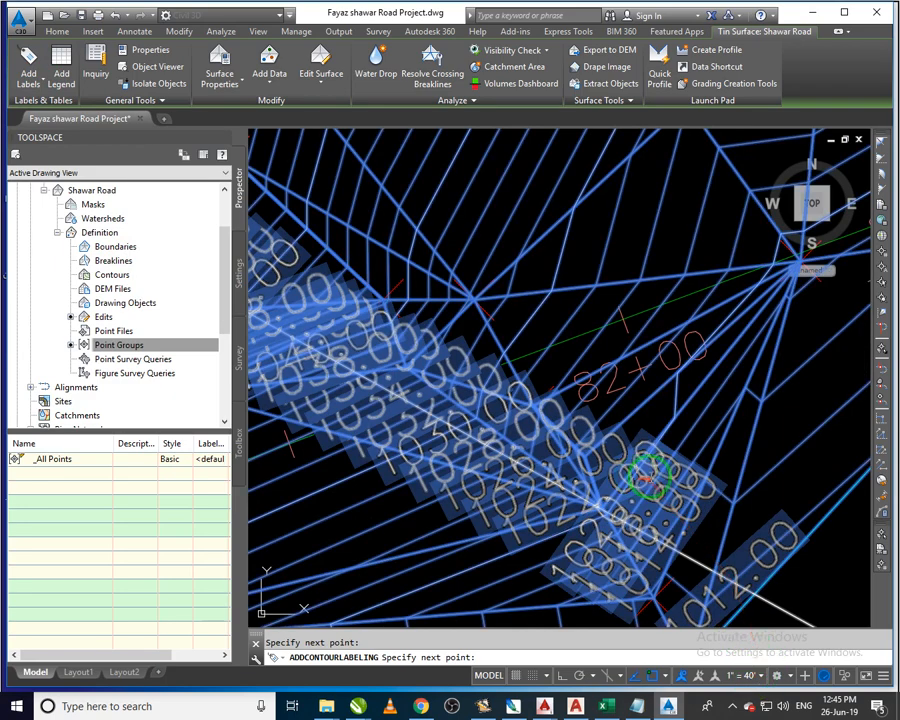
pyautogui.press('Escape')
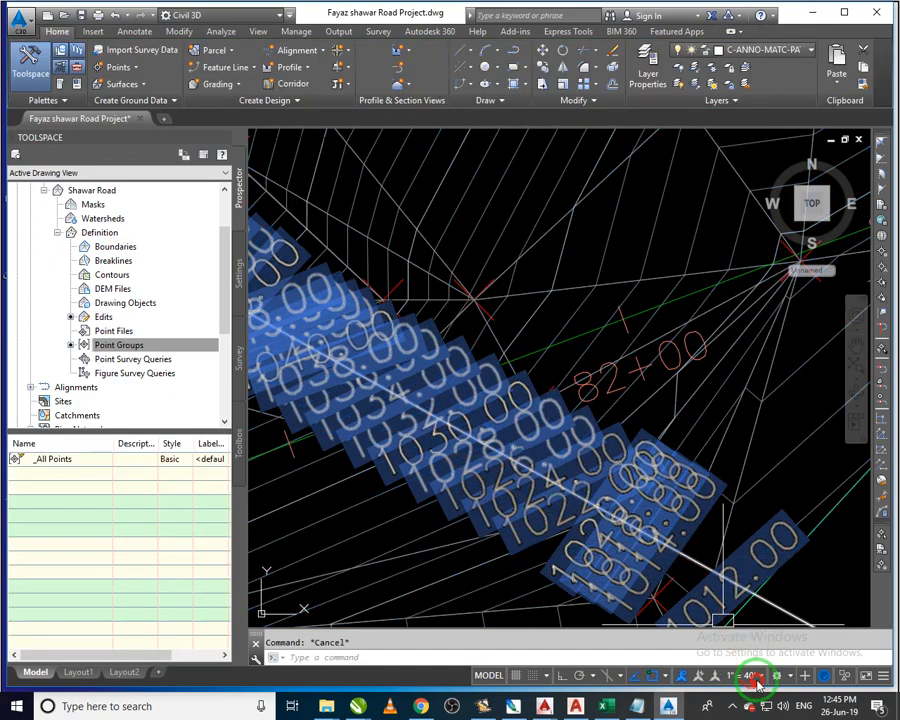
# Reduce the annotation scale to 1" = 20' and then to 1" = 10' so the contour labels shrink
pyautogui.click(757, 683)
pyautogui.click(752, 346)
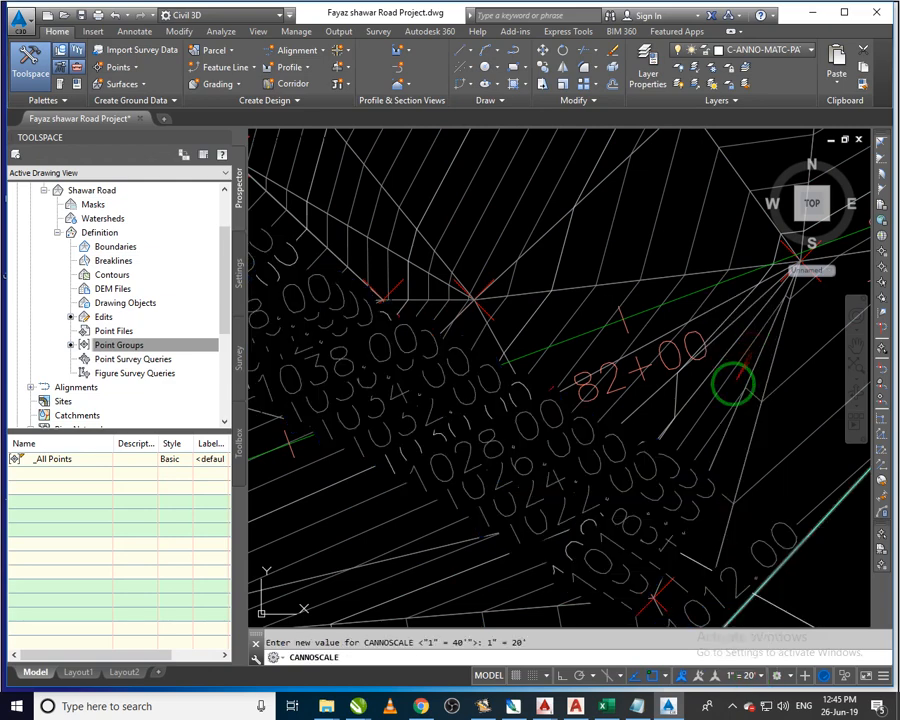
pyautogui.click(757, 673)
pyautogui.click(740, 342)
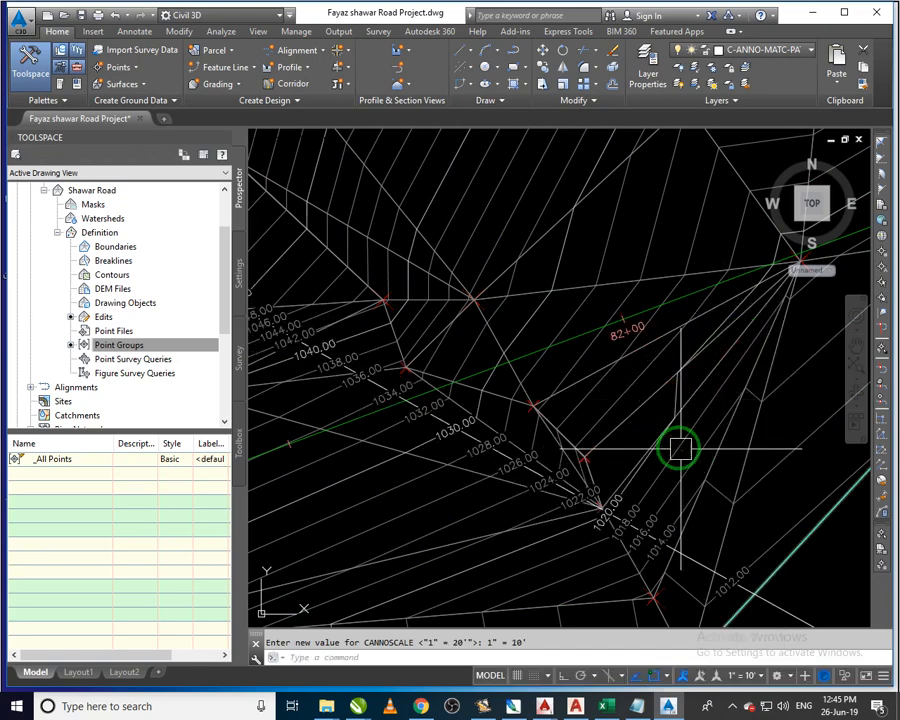
pyautogui.scroll(-1, 628, 379)
pyautogui.scroll(1, 636, 494)
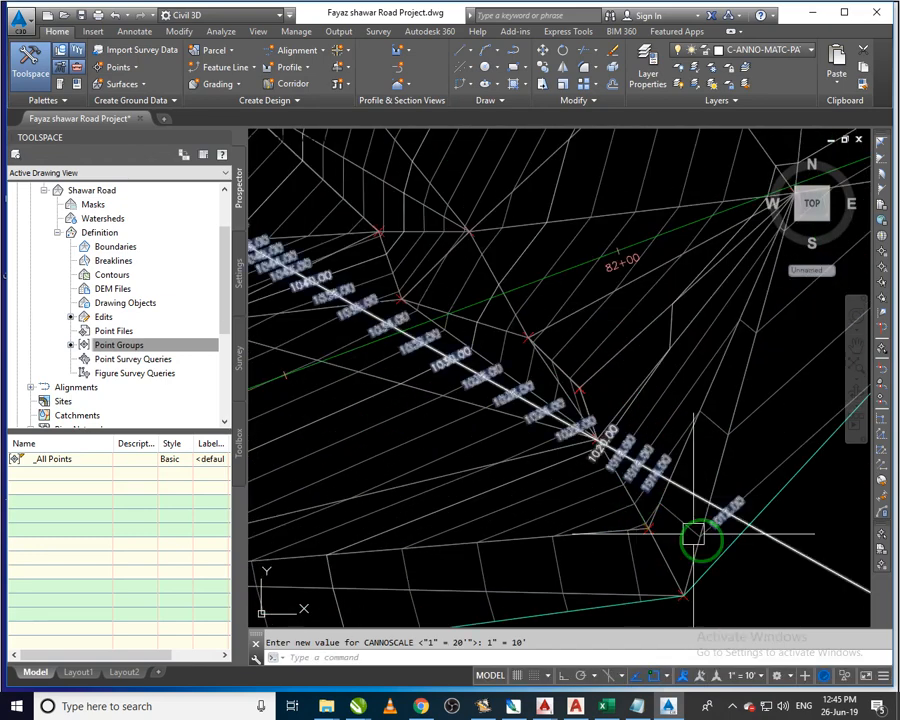
# Delete the diagonal contour label line that crosses the surface near station 82+00
pyautogui.scroll(-5, 645, 490)
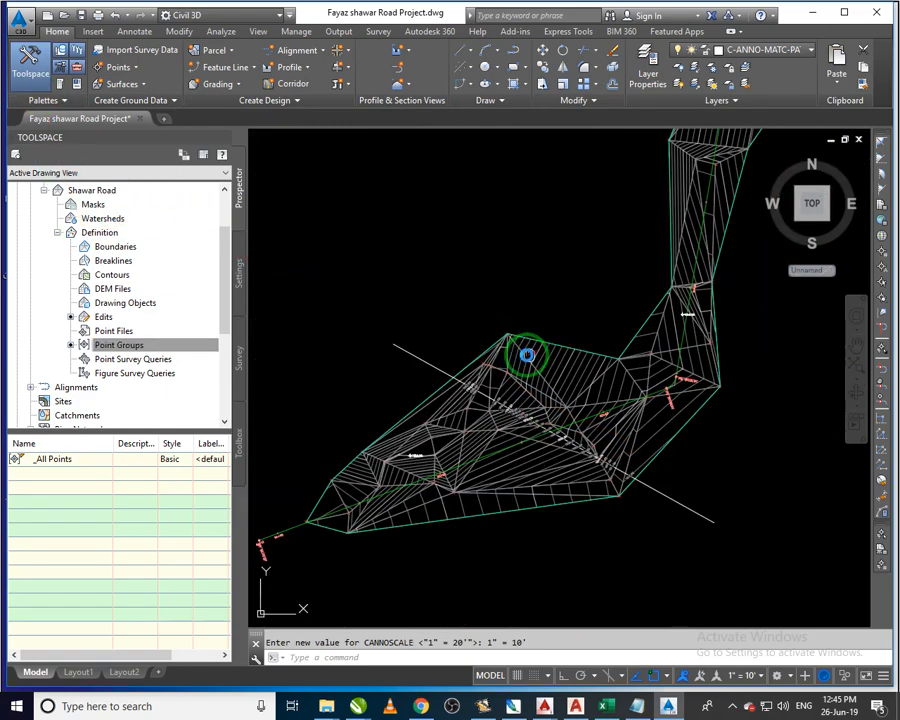
pyautogui.moveTo(527, 355)
pyautogui.mouseDown(button='middle')
pyautogui.moveTo(396, 366)
pyautogui.moveTo(380, 358)
pyautogui.mouseUp(button='middle')
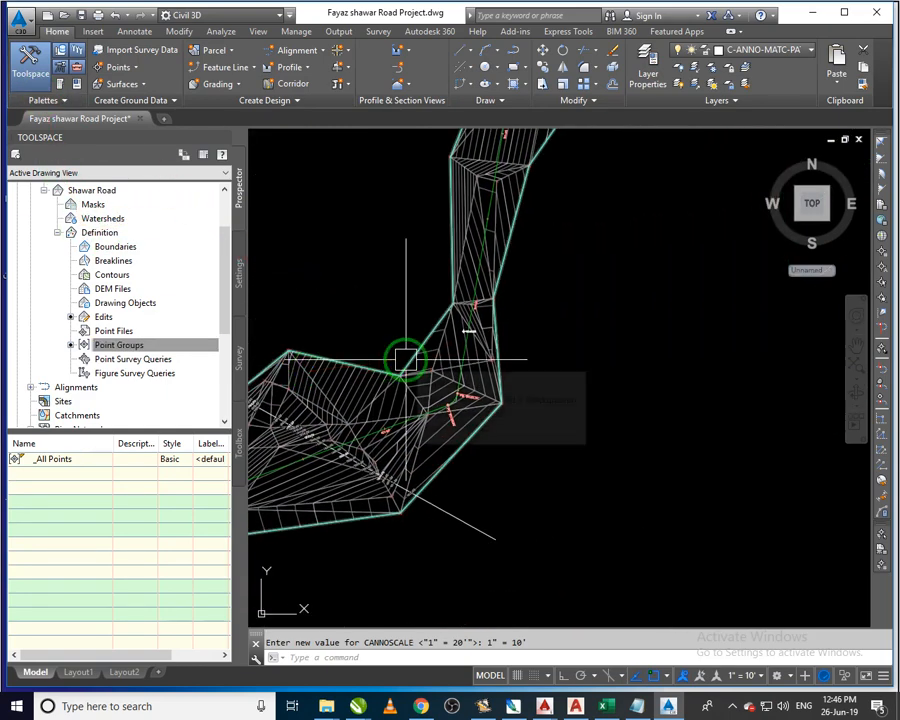
pyautogui.click(440, 506)
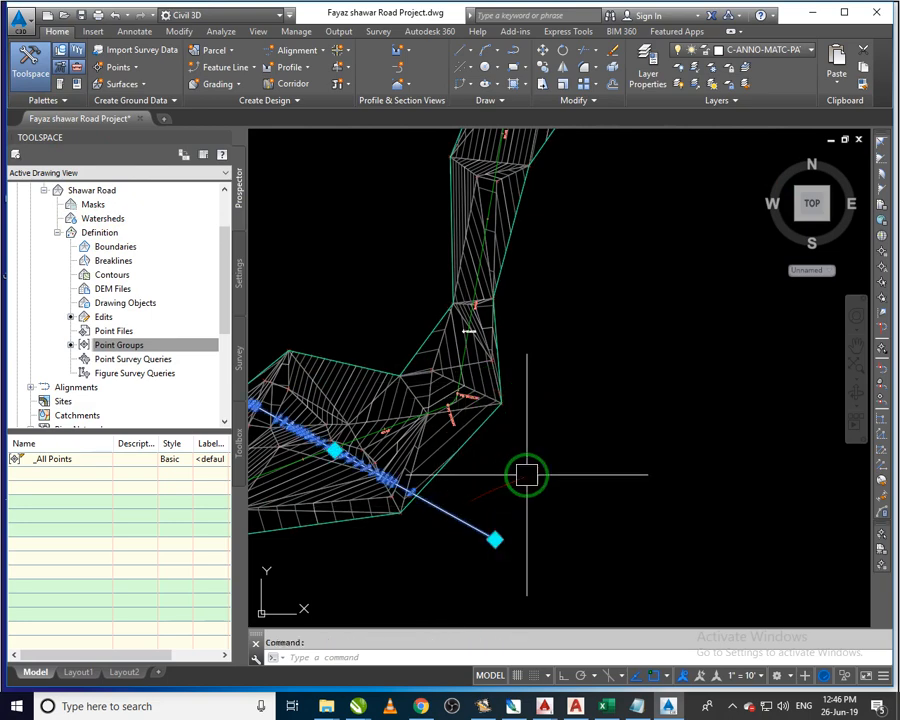
pyautogui.press('Delete')
# Add multiple contour labels at a 100.00 interval, from the surface's western tip to the alignment curve between stations 81+51.94 and 81+60.94
pyautogui.scroll(-2, 500, 430)
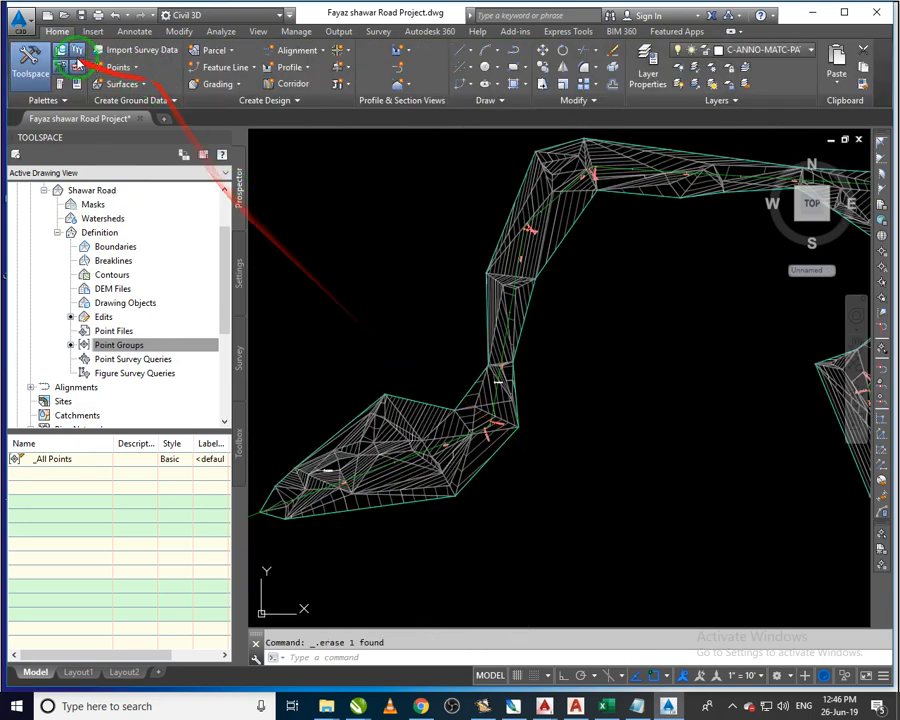
pyautogui.click(422, 392)
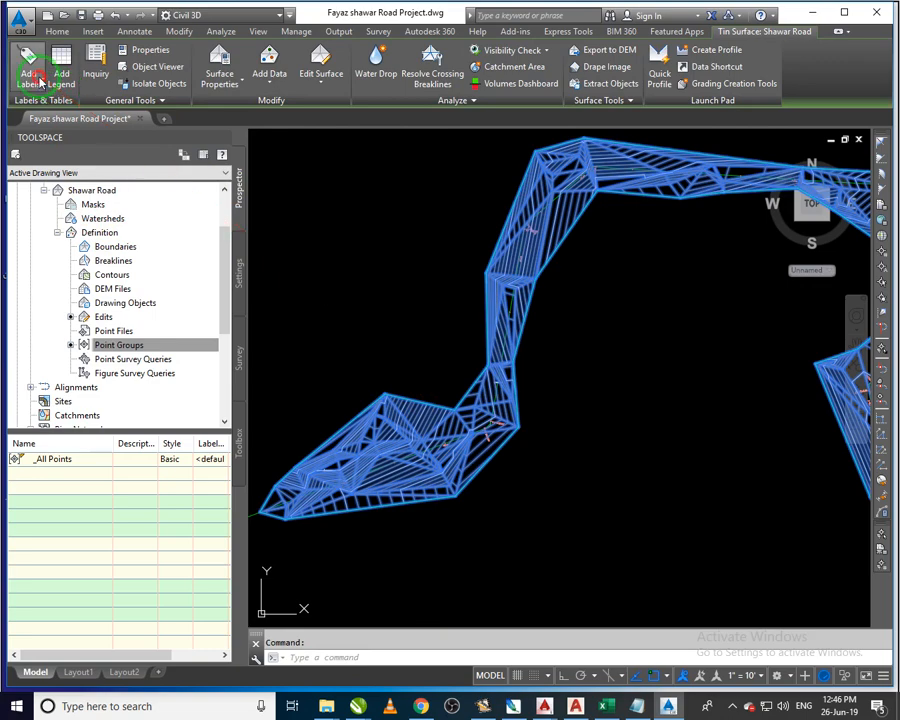
pyautogui.click(38, 78)
pyautogui.click(105, 276)
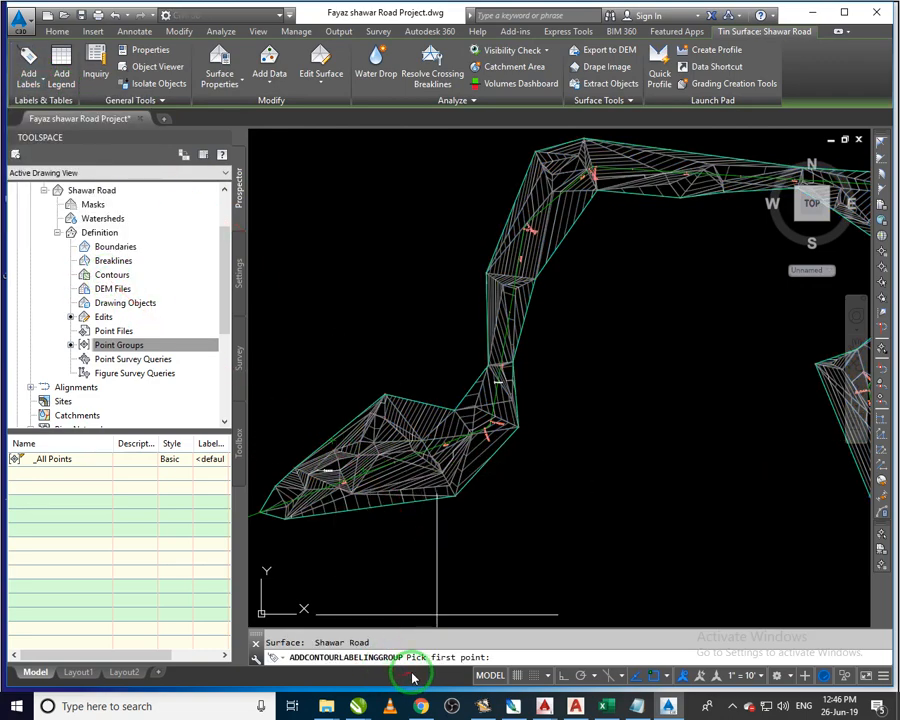
pyautogui.click(262, 511)
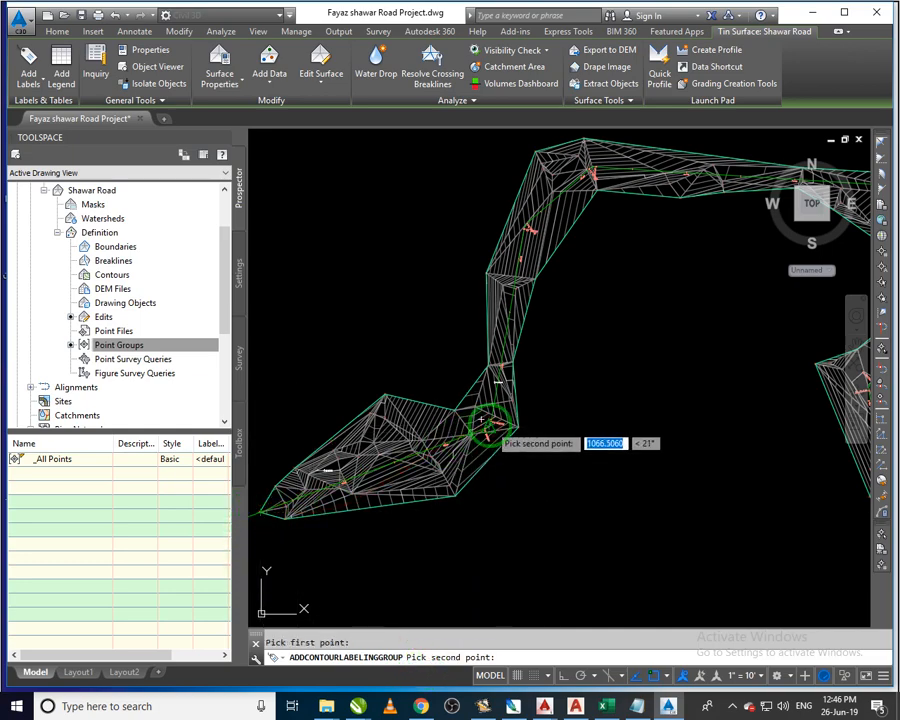
pyautogui.click(490, 424)
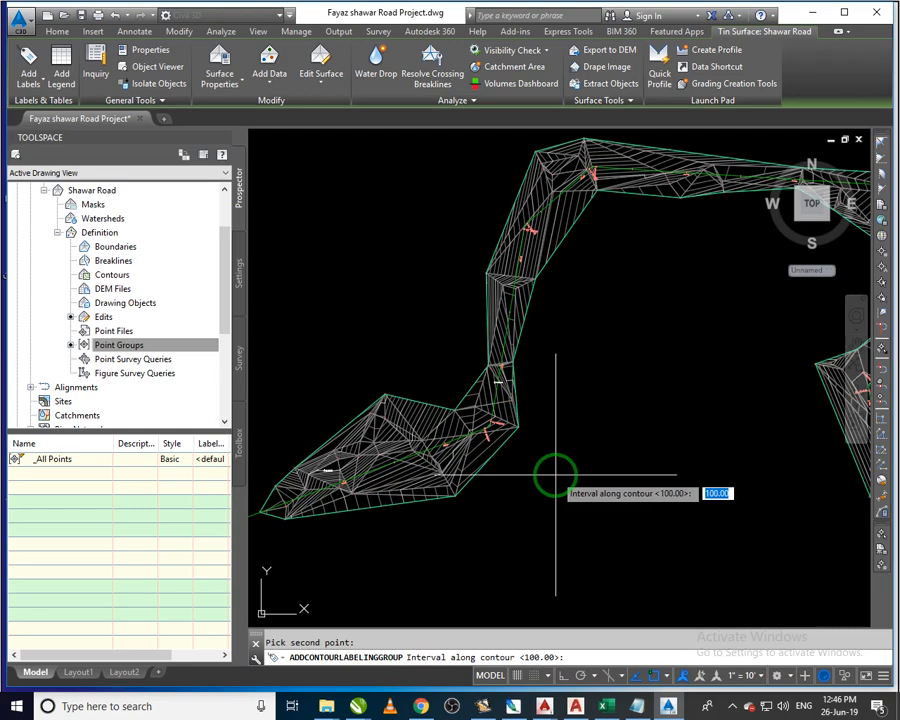
pyautogui.press('Return')
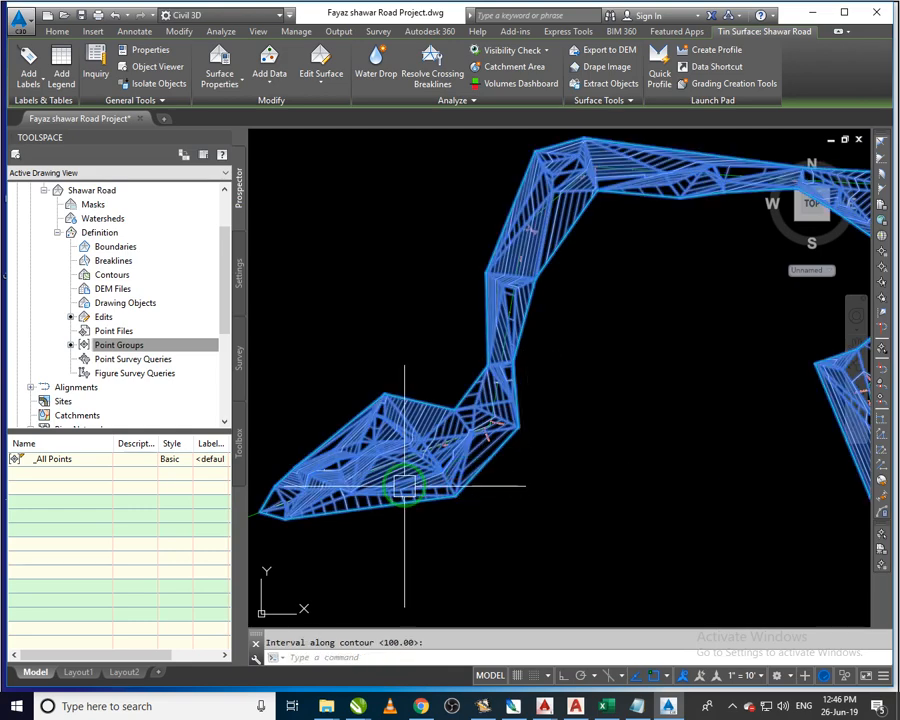
pyautogui.scroll(4, 404, 487)
pyautogui.press('Escape')
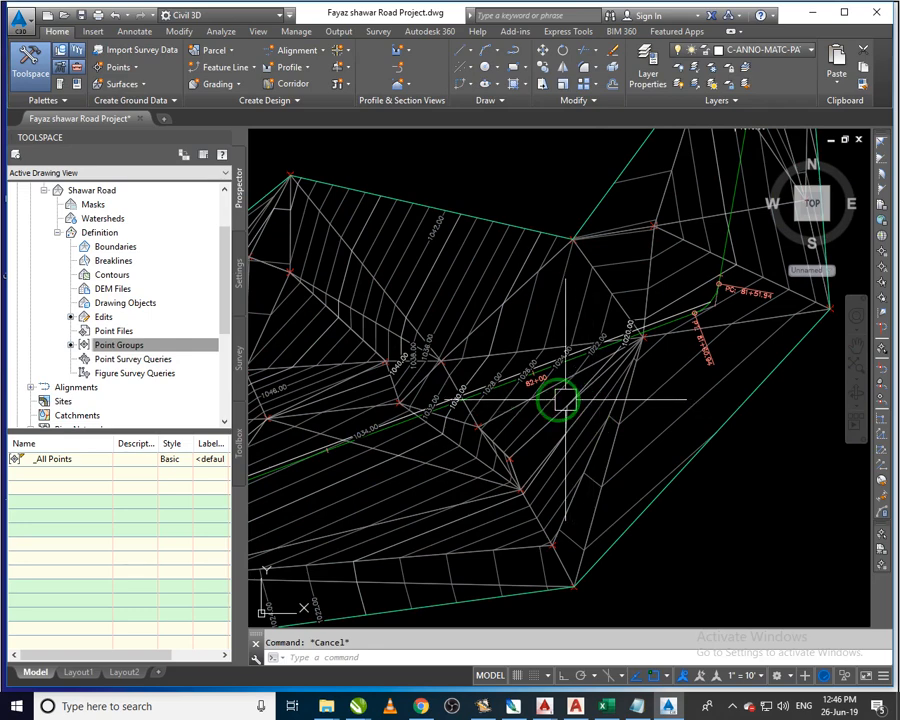
# Examine the interval contour labels along the label line and around station 82+00, up close and across the surface's western end
pyautogui.scroll(2, 492, 412)
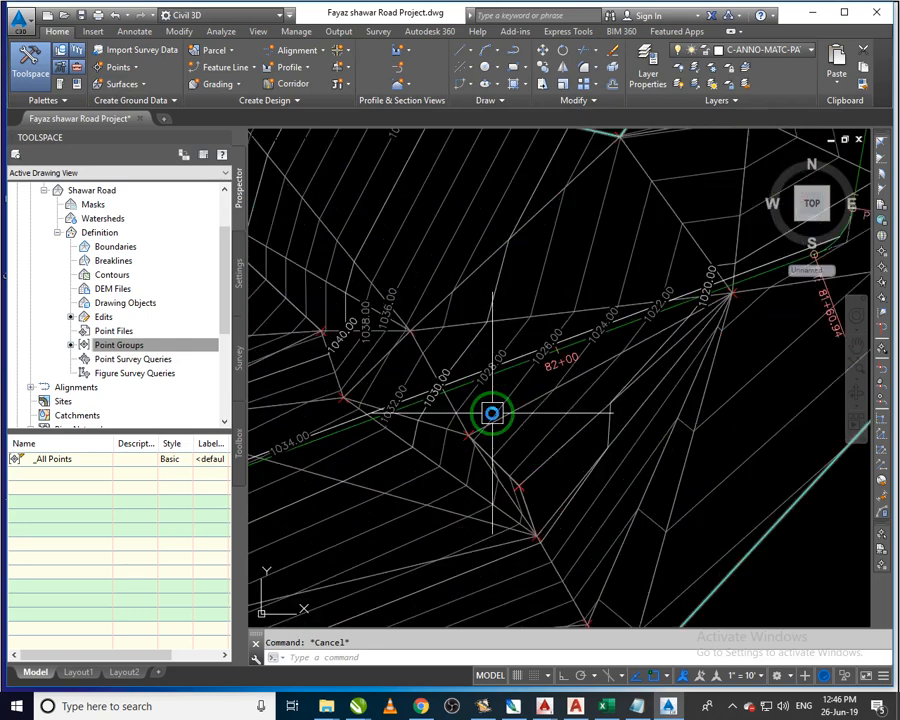
pyautogui.scroll(2, 280, 466)
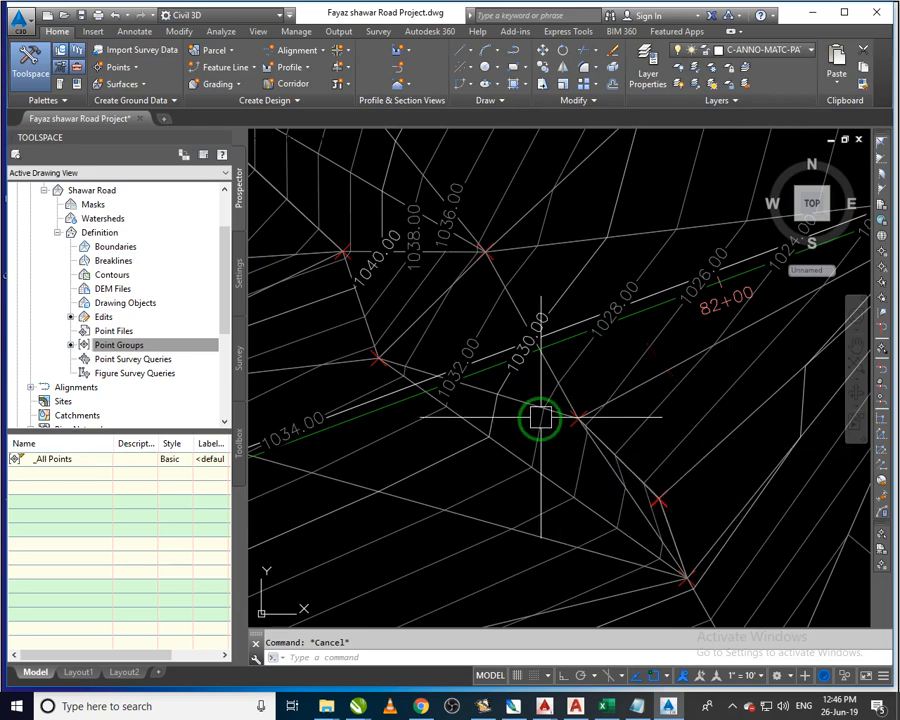
pyautogui.scroll(-5, 498, 414)
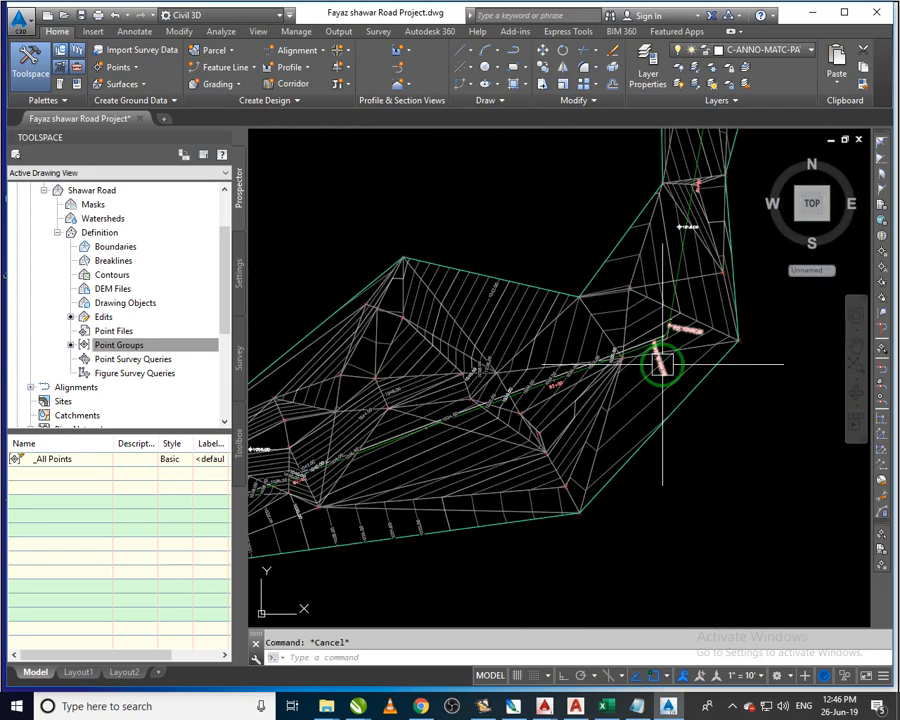
pyautogui.scroll(4, 661, 365)
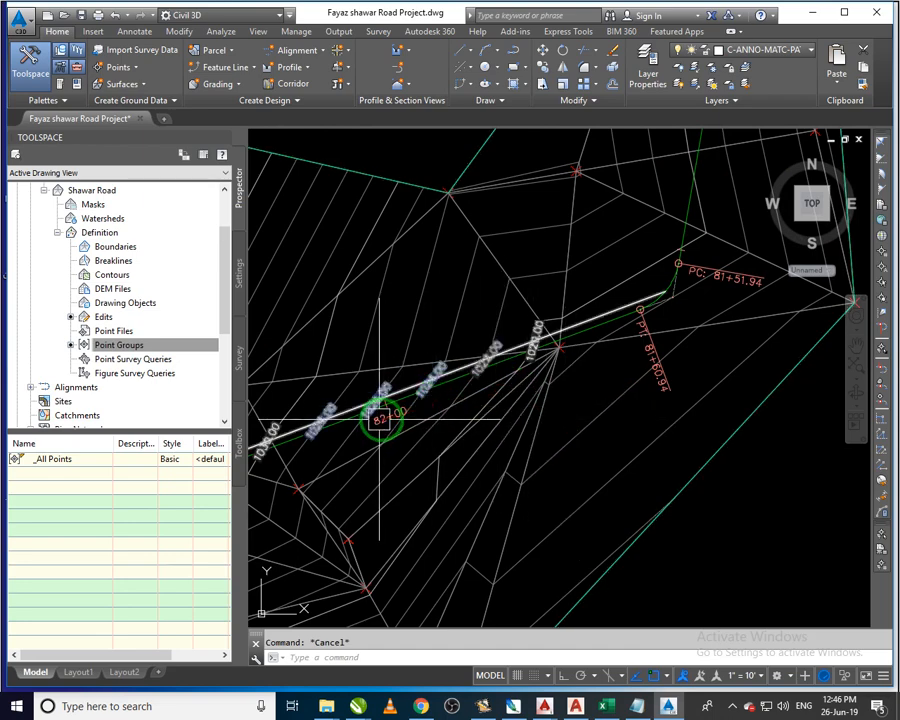
pyautogui.scroll(-1, 679, 459)
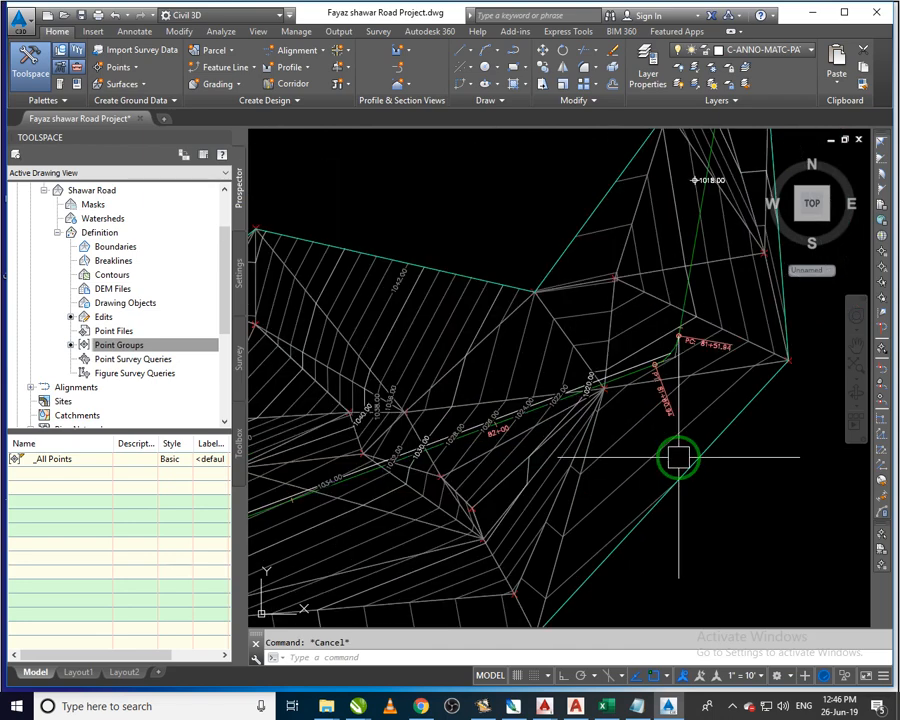
pyautogui.moveTo(456, 462); pyautogui.dragTo(728, 348, button='middle')
pyautogui.scroll(2, 440, 441)
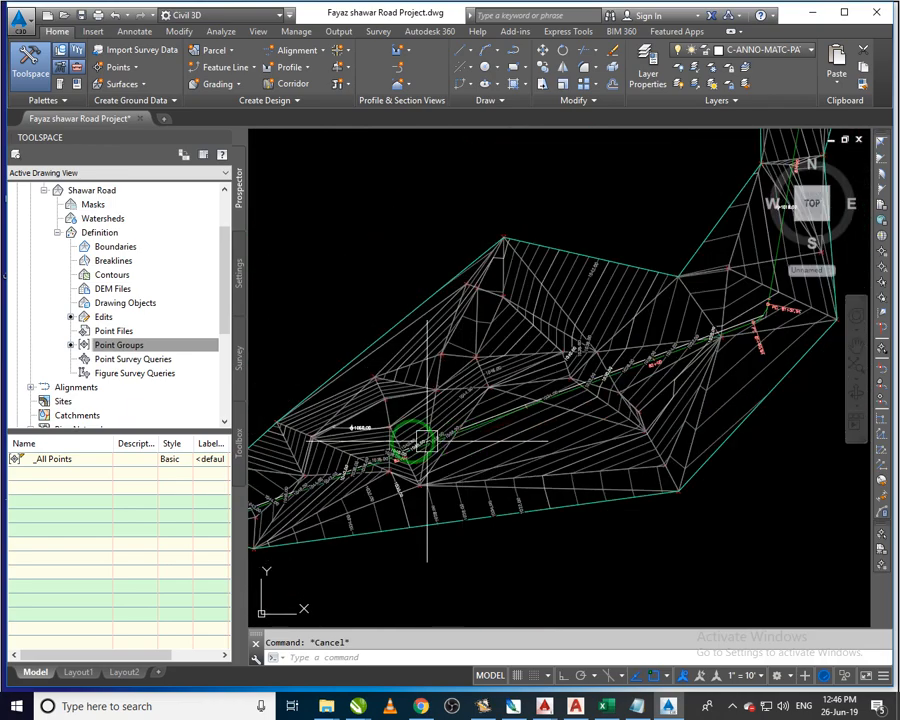
pyautogui.scroll(2, 321, 474)
pyautogui.scroll(2, 420, 478)
pyautogui.scroll(1, 468, 462)
pyautogui.scroll(-4, 468, 462)
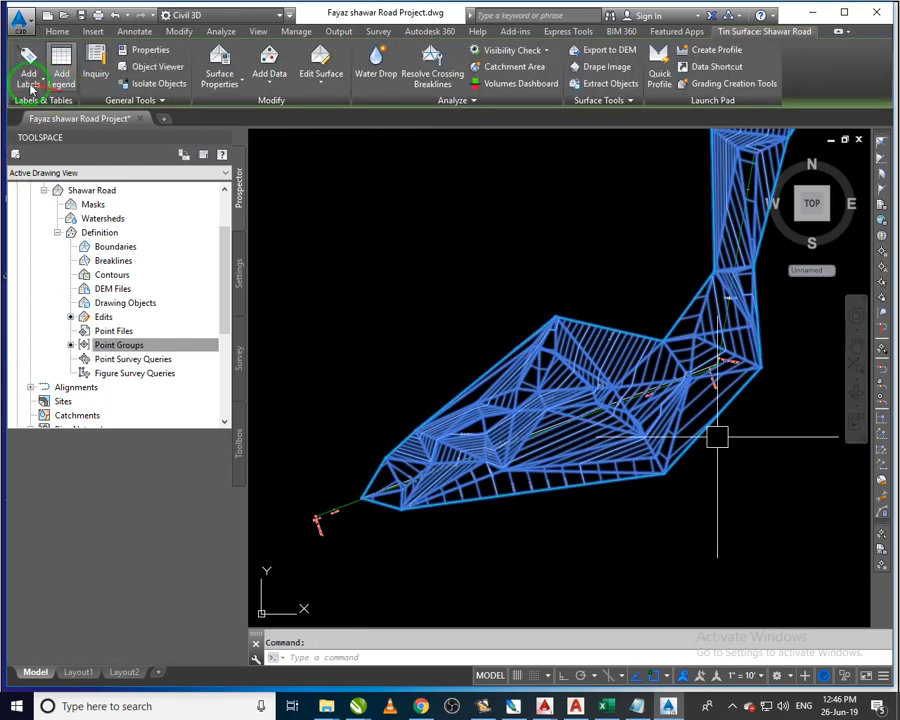
# Add a two-point slope label to the surface, from its western tip to the alignment curve near station 81+60.94
pyautogui.click(29, 80)
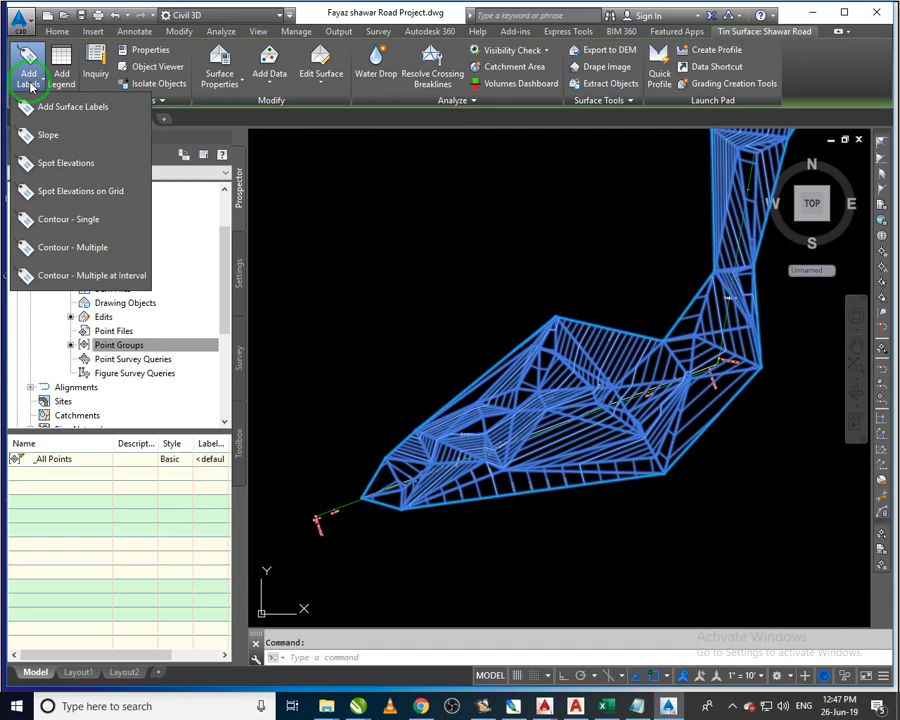
pyautogui.click(65, 137)
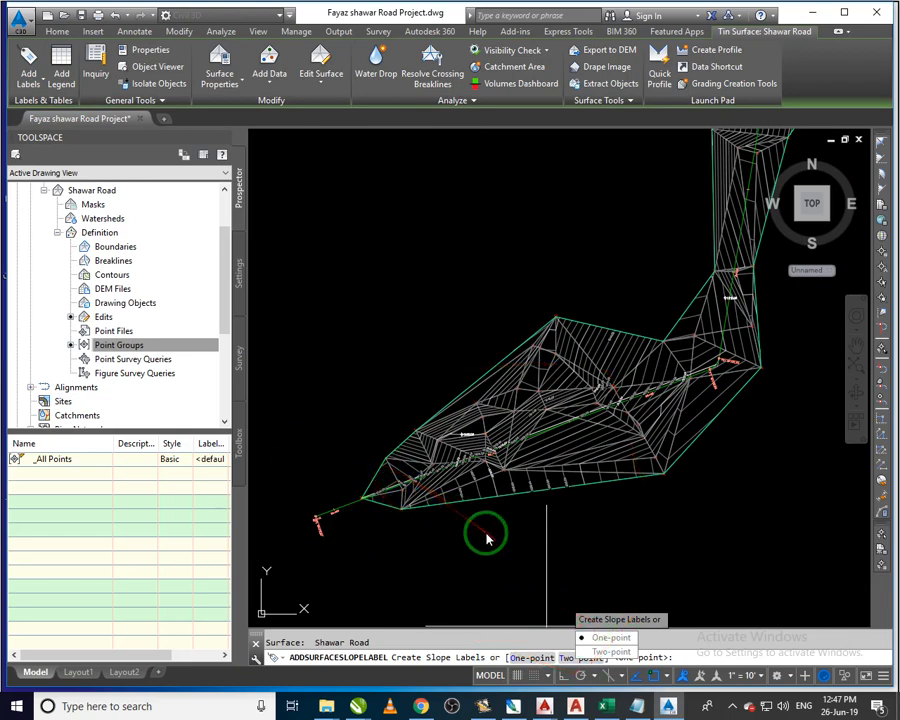
pyautogui.click(535, 623)
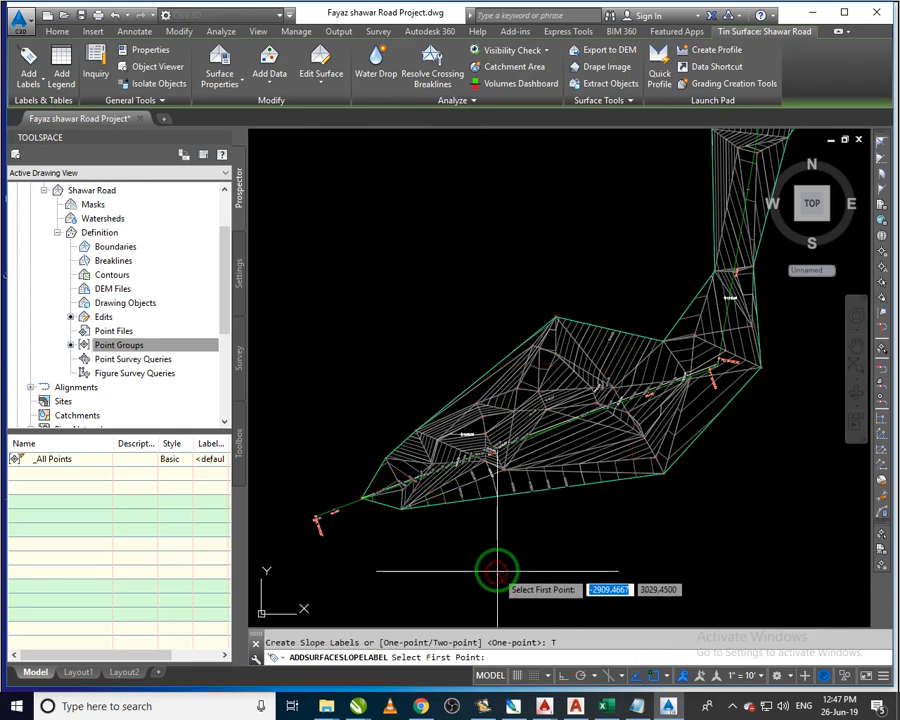
pyautogui.click(363, 497)
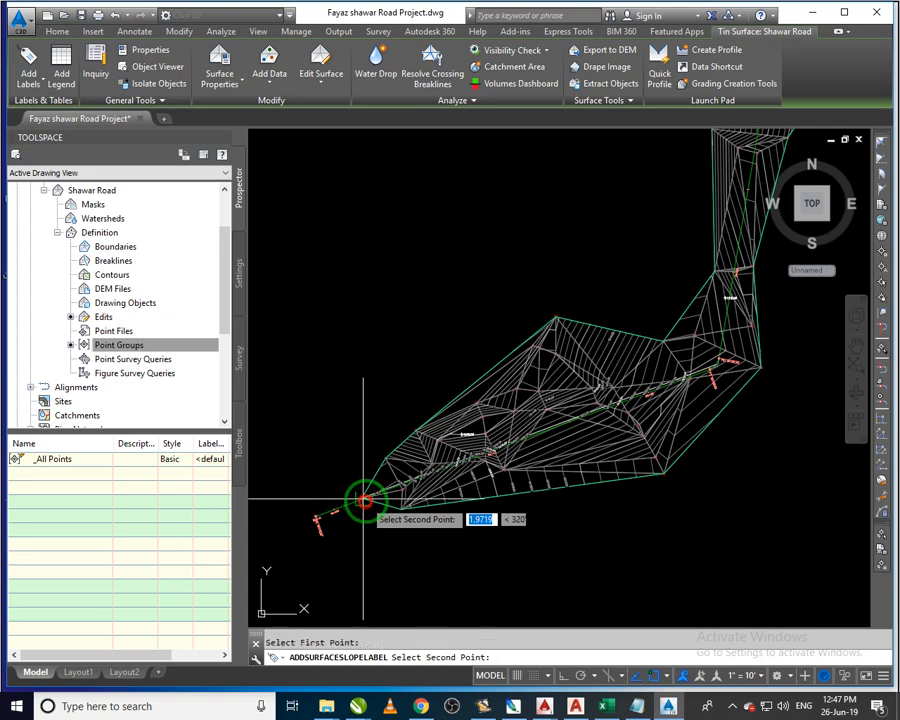
pyautogui.click(712, 373)
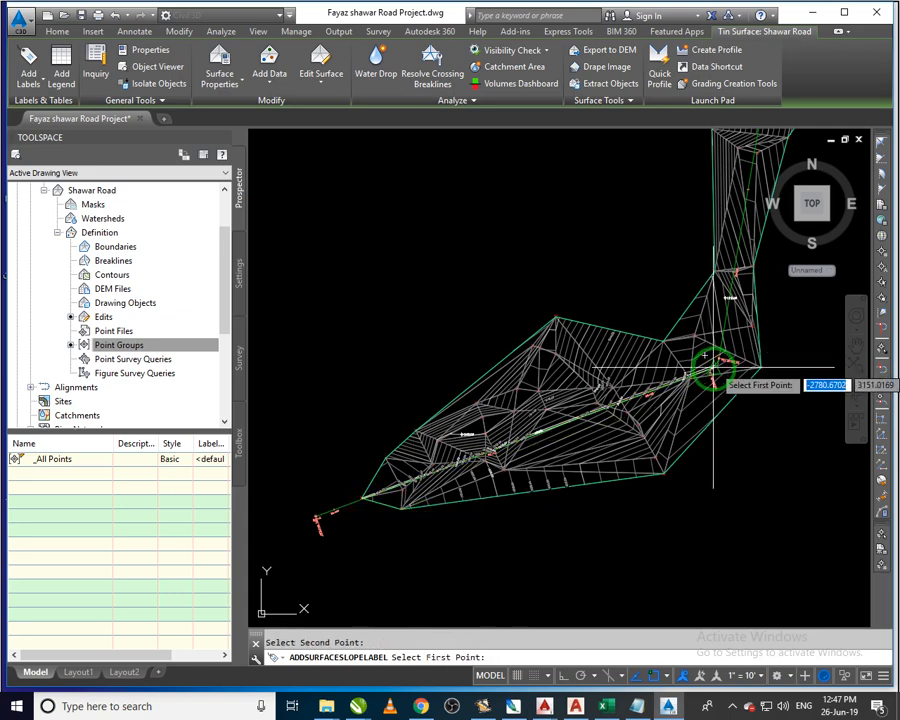
# Select the two-point slope label and inspect its text and its extent along the alignment
pyautogui.scroll(4, 543, 432)
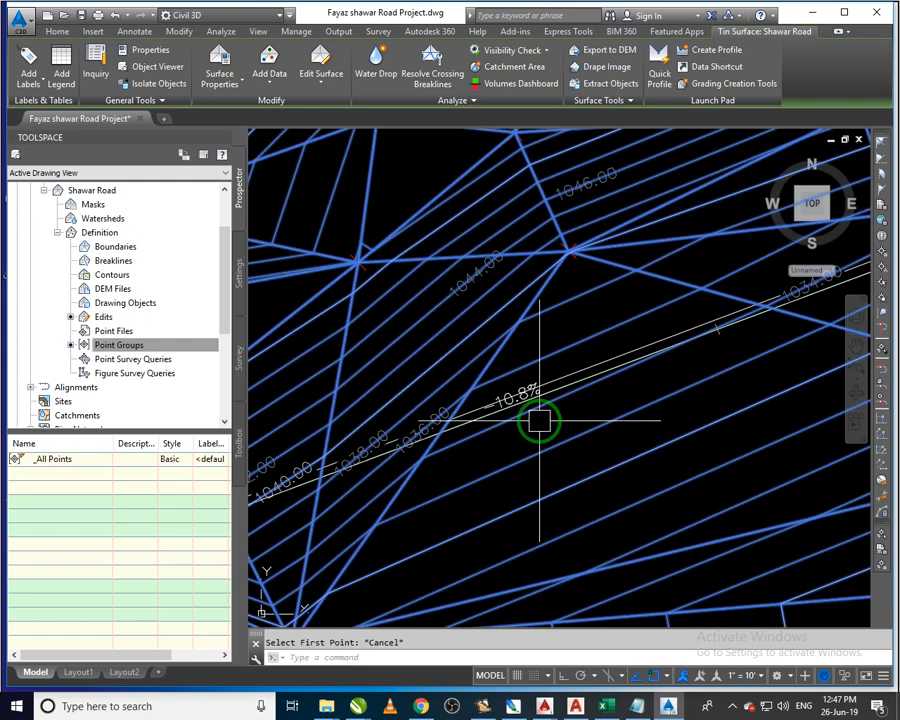
pyautogui.click(530, 380)
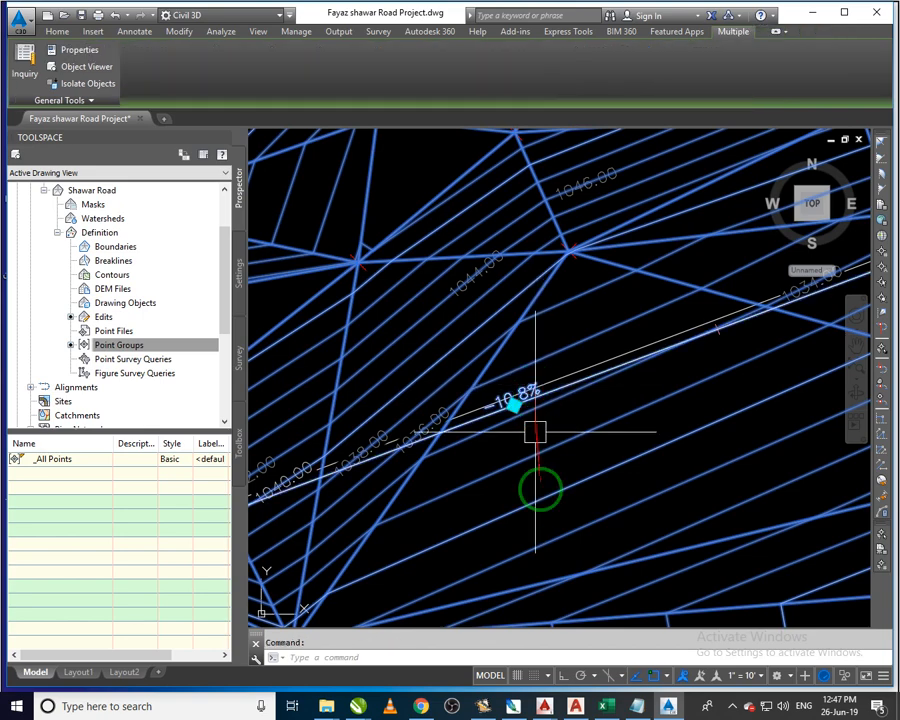
pyautogui.scroll(-5, 516, 494)
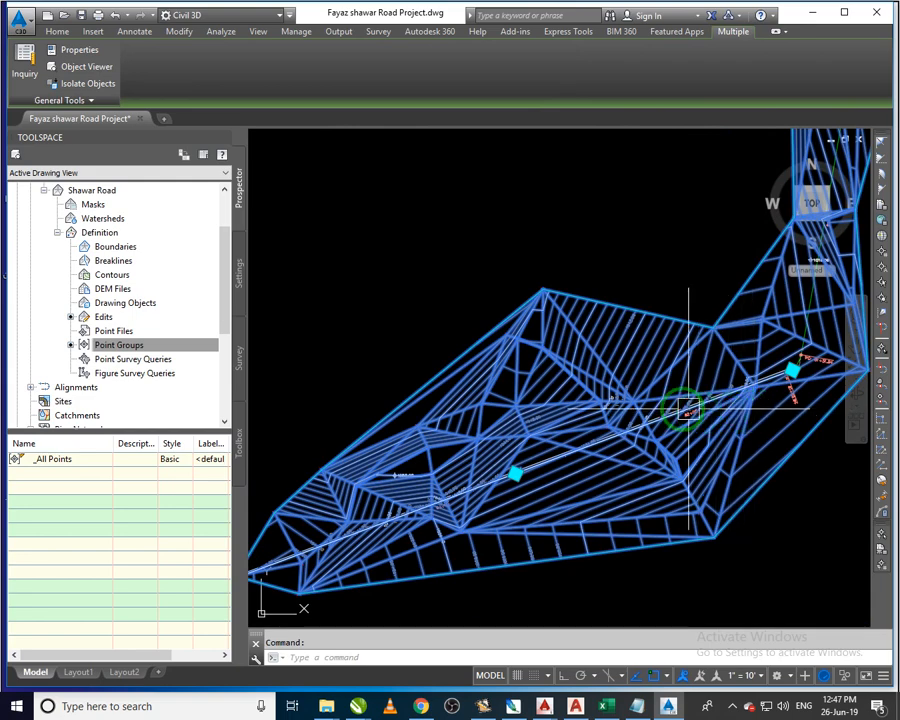
pyautogui.scroll(-2, 672, 404)
pyautogui.moveTo(759, 482); pyautogui.dragTo(637, 528, button='middle')
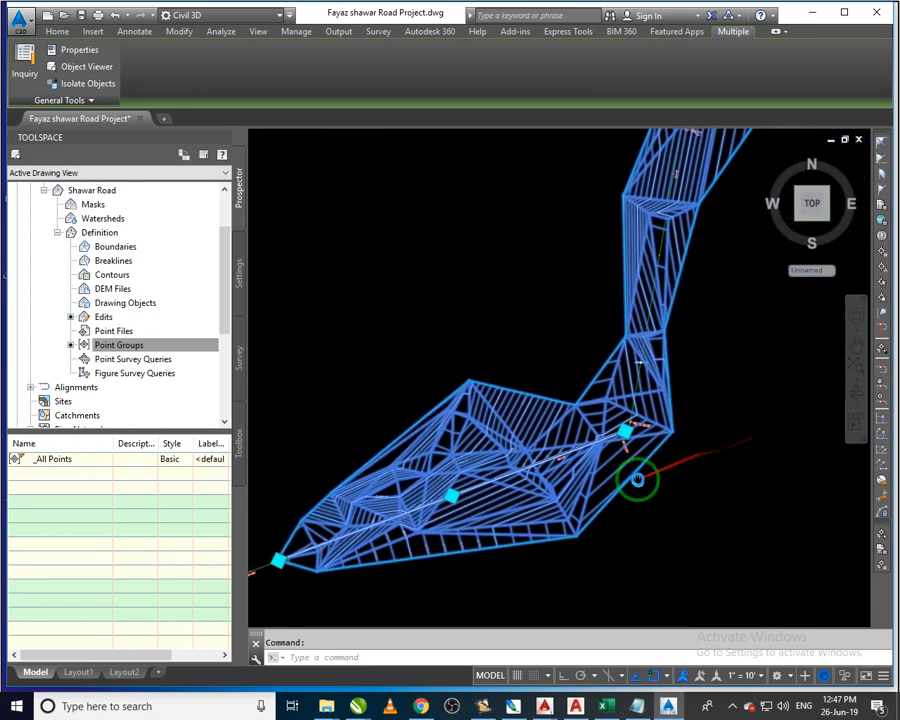
# Restore the erased surface and erase only the two-point slope label running from the surface's western tip to the alignment curve
pyautogui.press('Delete')
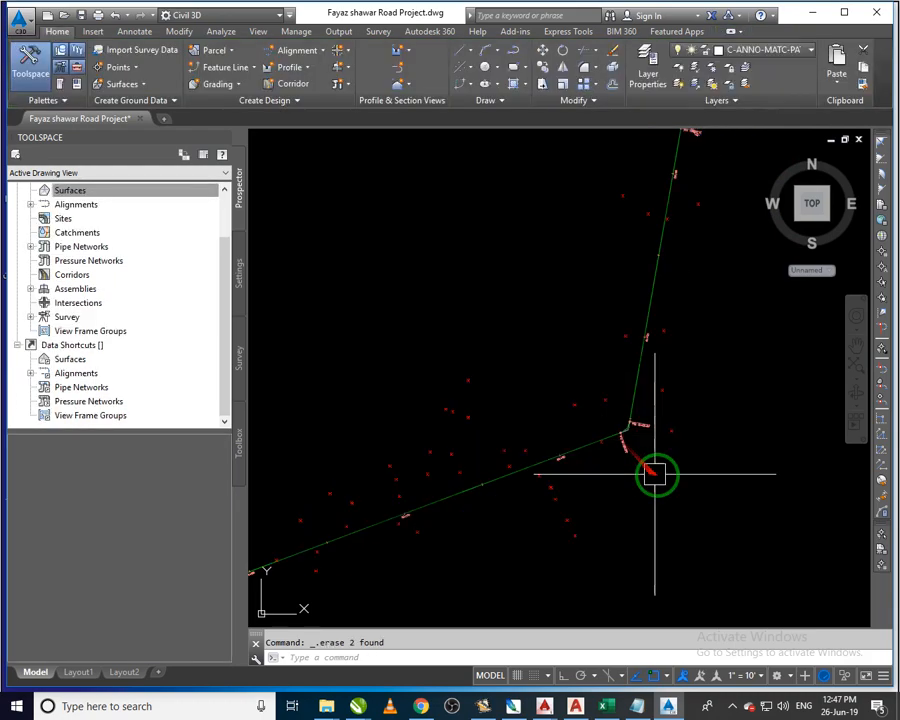
pyautogui.hotkey('ctrl', 'z')
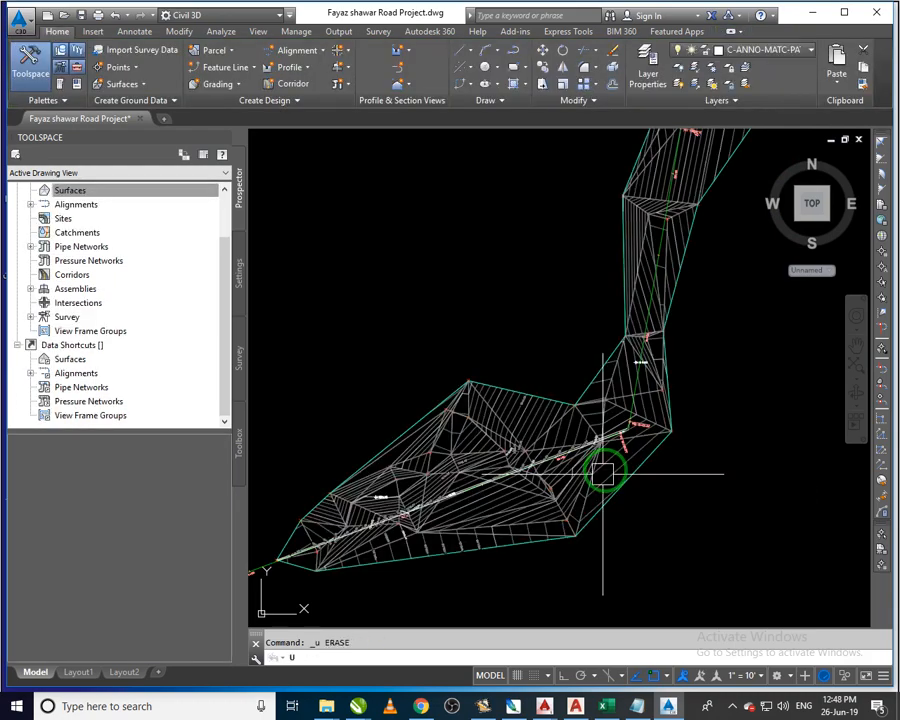
pyautogui.click(565, 450)
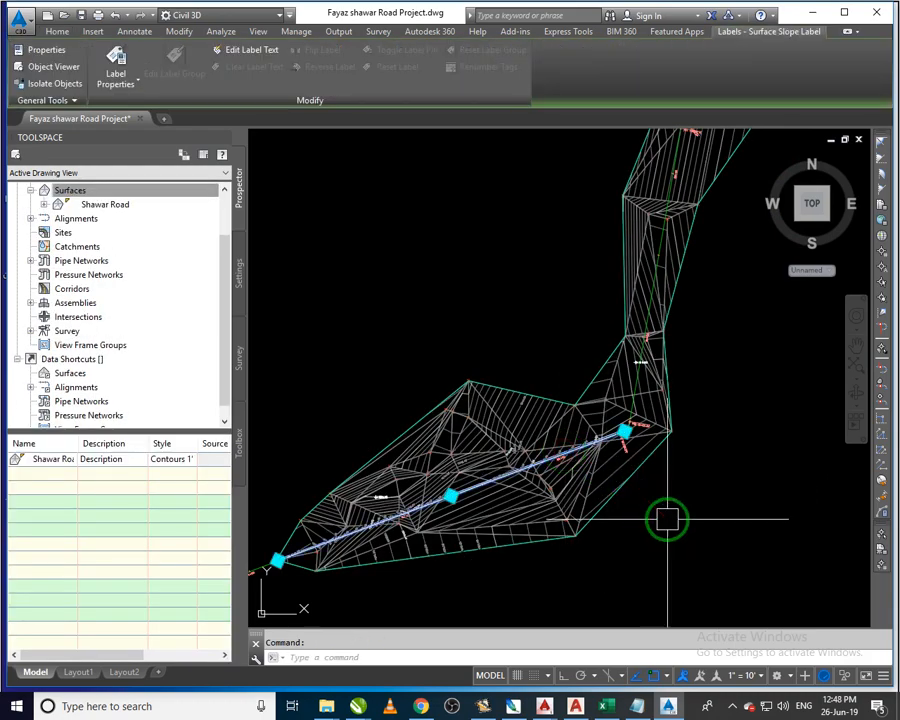
pyautogui.press('Delete')
# Erase the multiple contour label line that runs along the alignment past station 82+00
pyautogui.scroll(3, 572, 454)
pyautogui.click(570, 440)
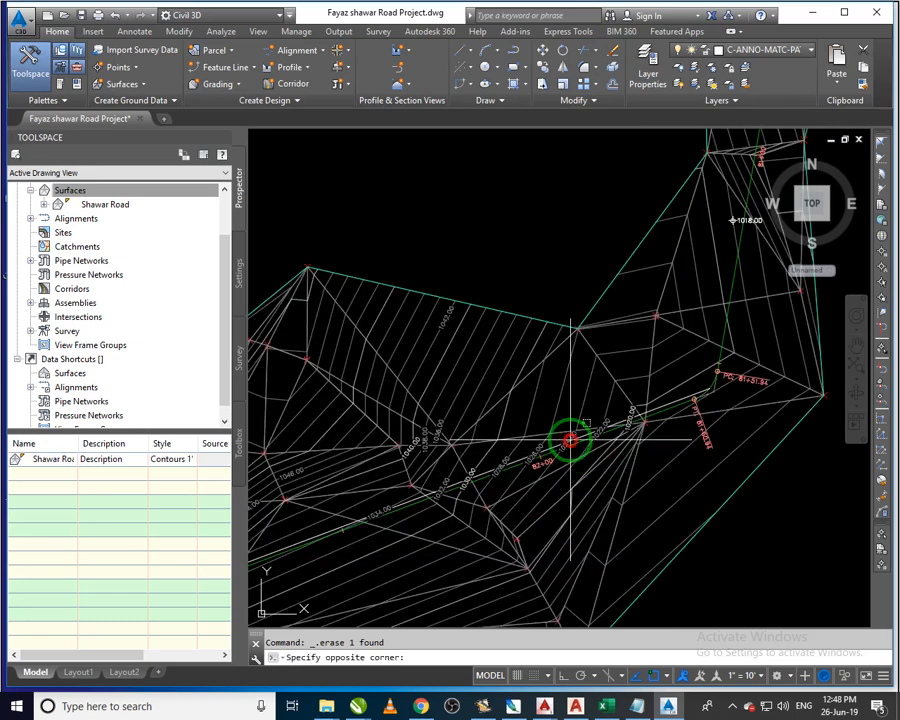
pyautogui.click(634, 515)
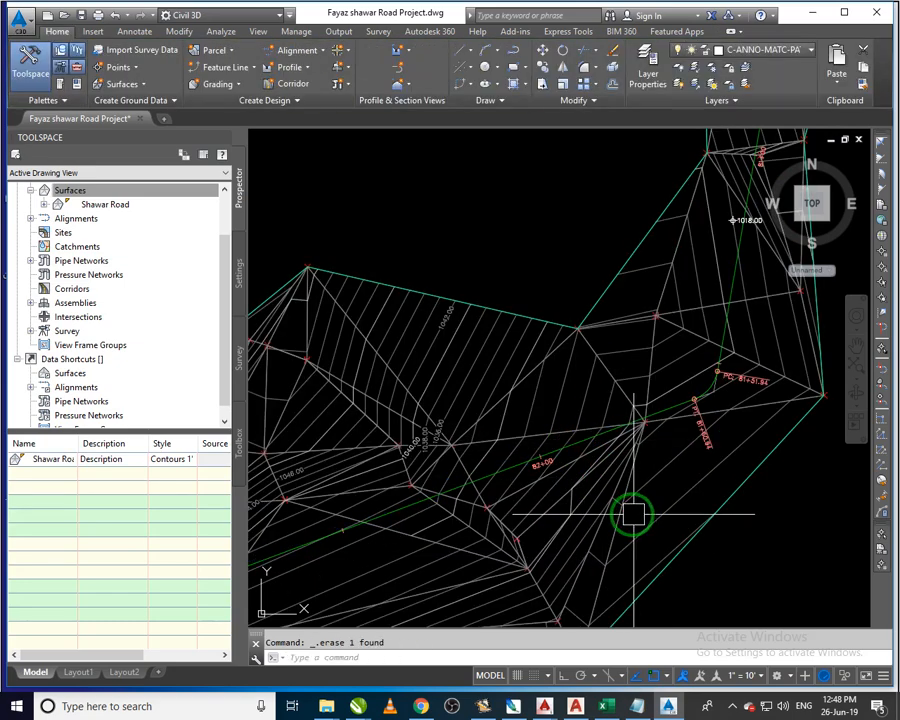
# Review the full length of the Shawar Road surface, including its eastern end, together with the adjacent profile view
pyautogui.scroll(-5, 630, 515)
pyautogui.moveTo(657, 519); pyautogui.dragTo(442, 428, button='middle')
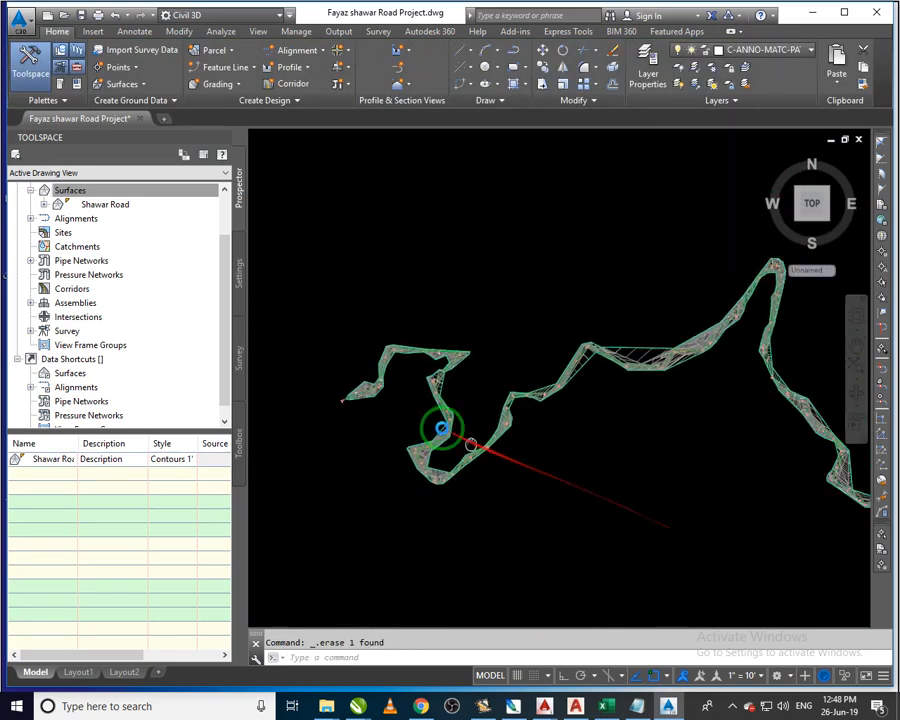
pyautogui.scroll(-2, 440, 422)
pyautogui.scroll(1, 642, 481)
pyautogui.scroll(1, 630, 435)
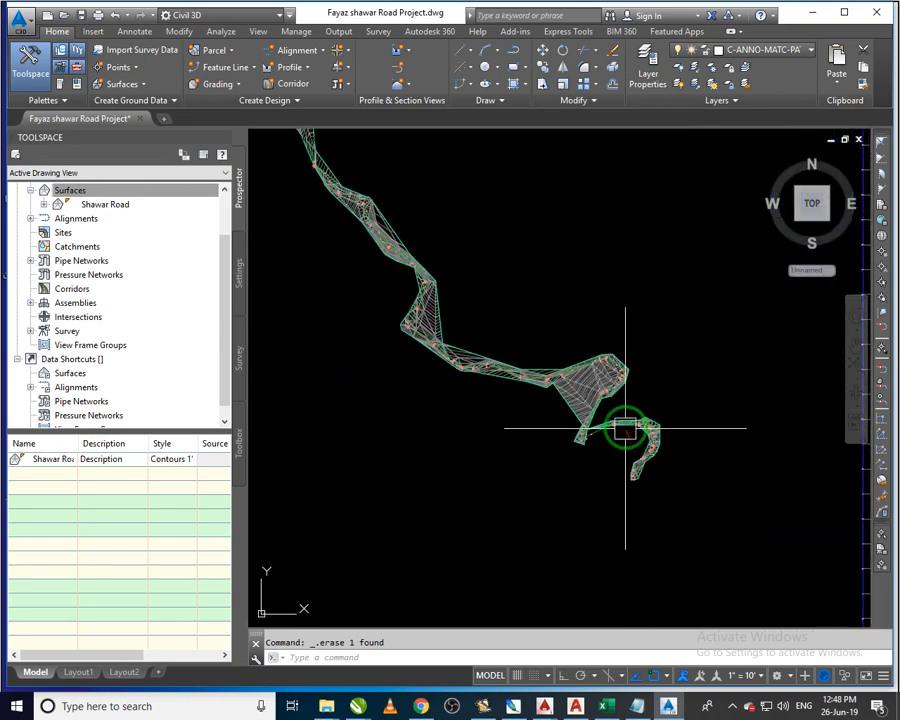
pyautogui.scroll(-1, 633, 442)
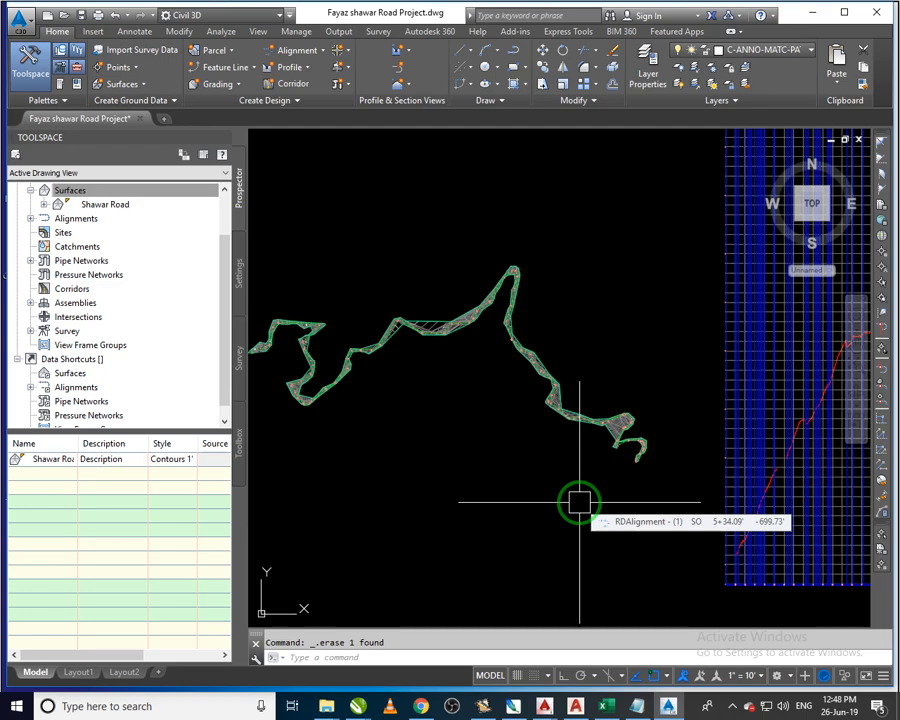
pyautogui.scroll(-2, 585, 480)
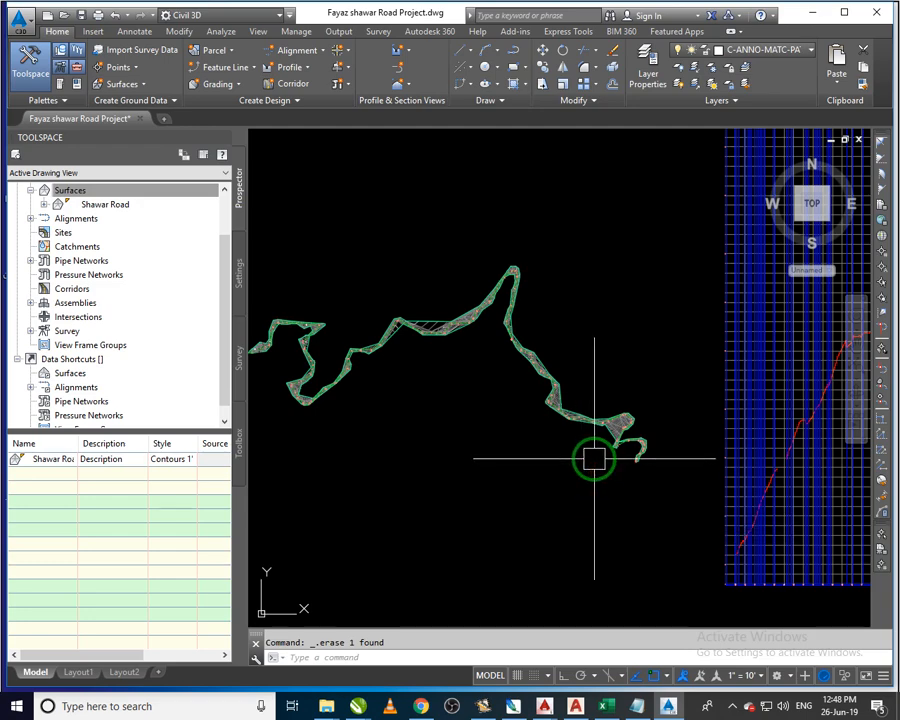
pyautogui.scroll(-3, 580, 430)
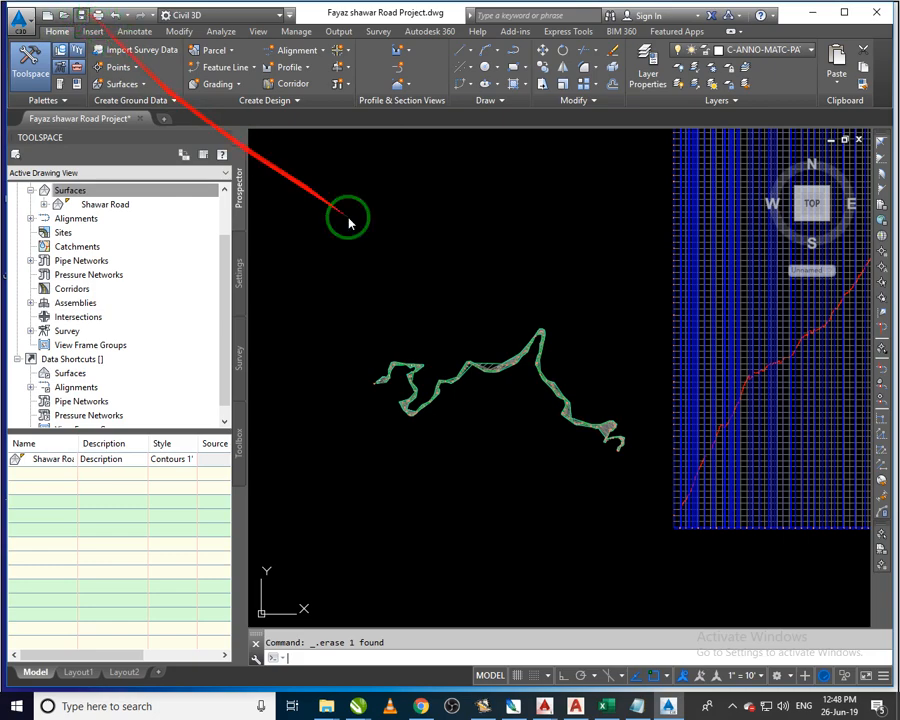
pyautogui.click(734, 708)
pyautogui.click(716, 645)
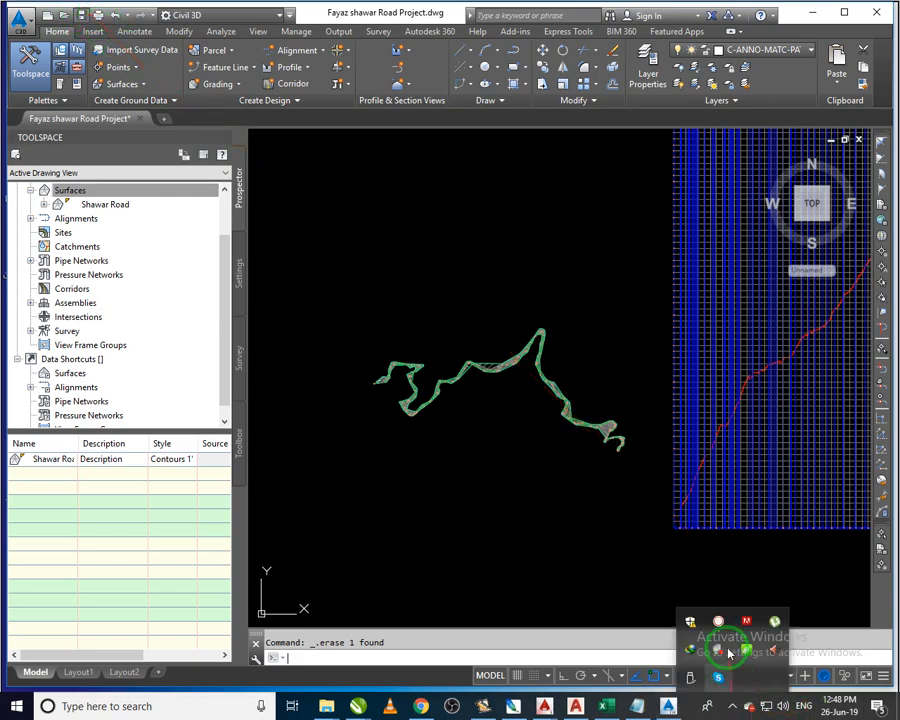